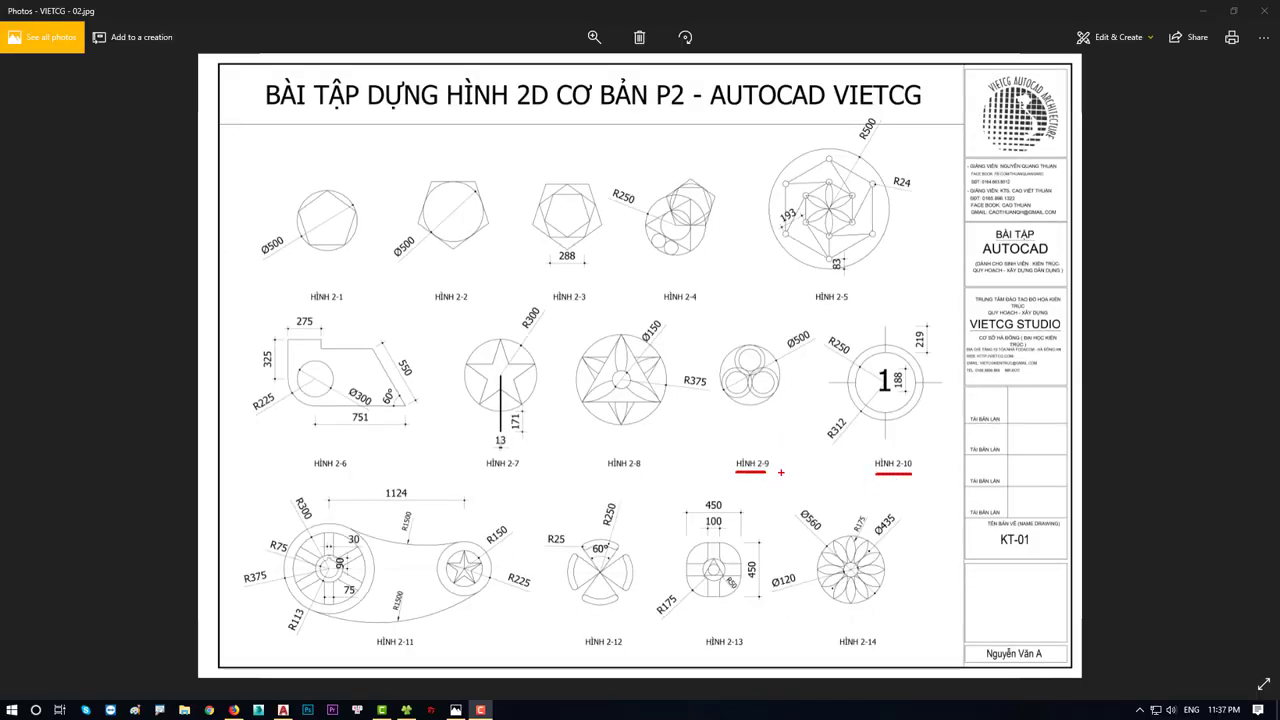
Step: Review the VIETCG-02 exercise sheet in Photos, flipping to the next image and back, then switch to AutoCAD
{"action": "left_click_drag", "start_coordinate": [846, 651], "coordinate": [904, 651]}
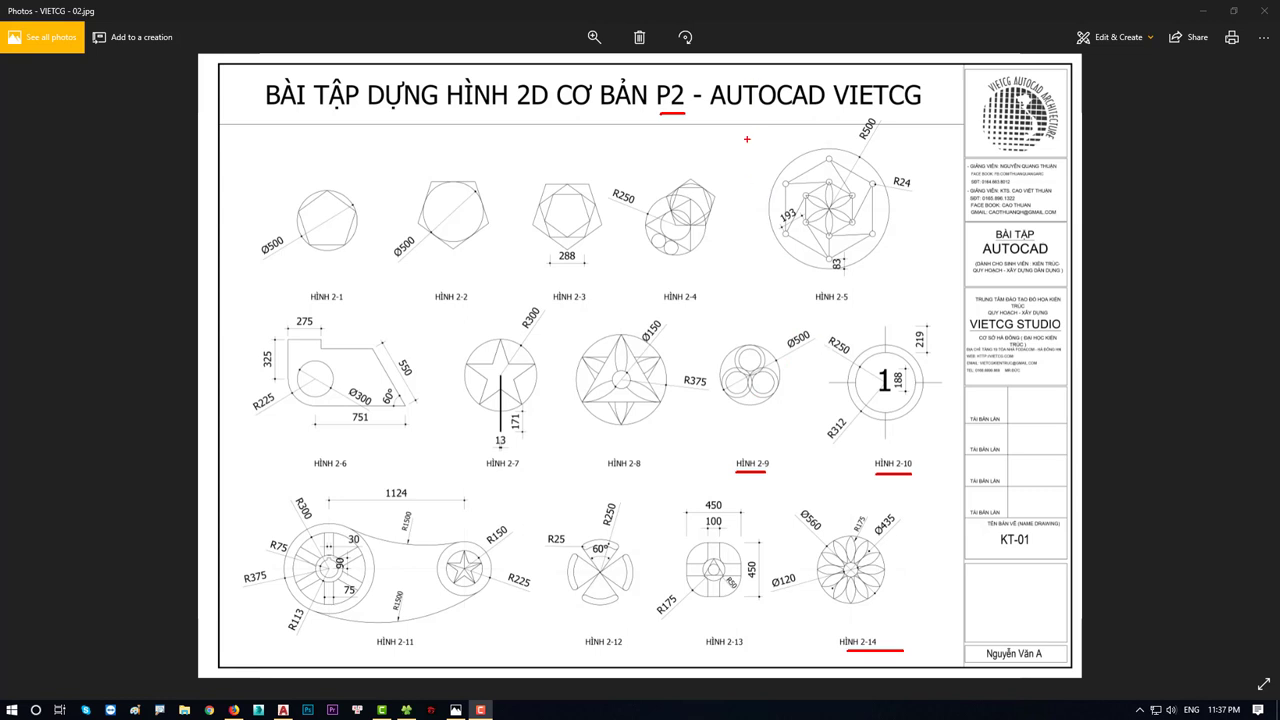
{"action": "key", "text": "Escape"}
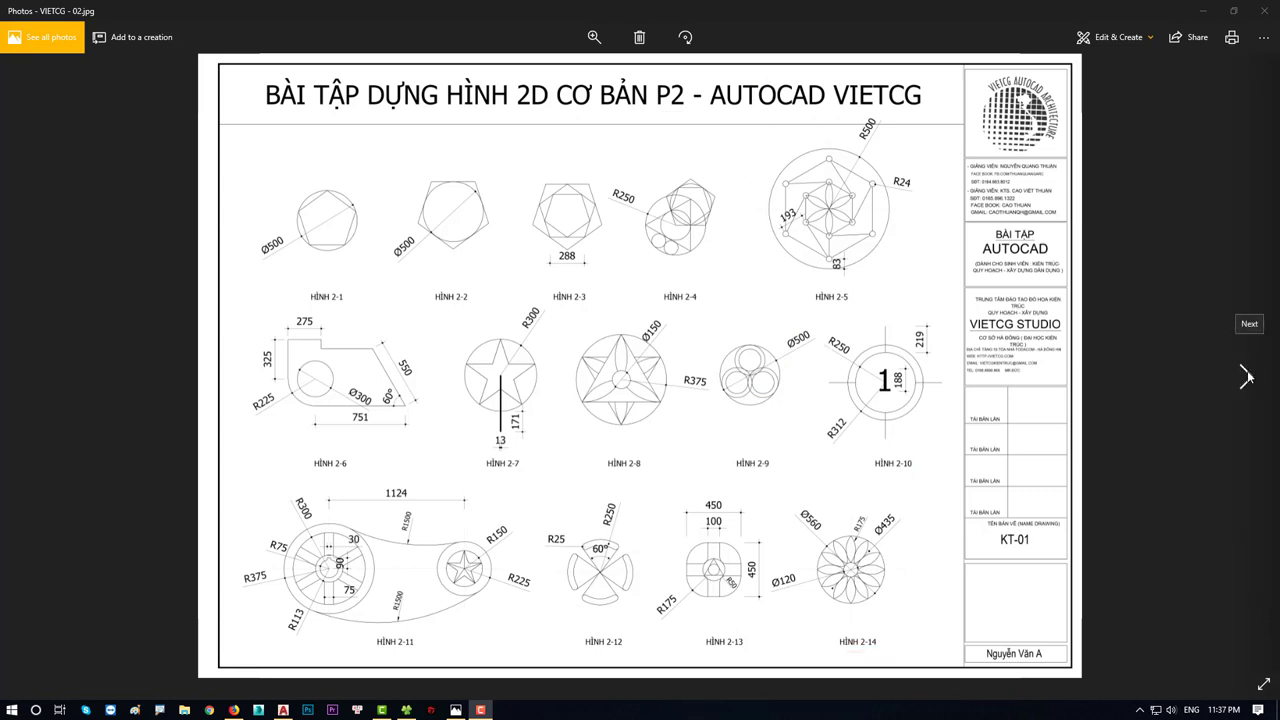
{"action": "left_click", "coordinate": [1248, 374]}
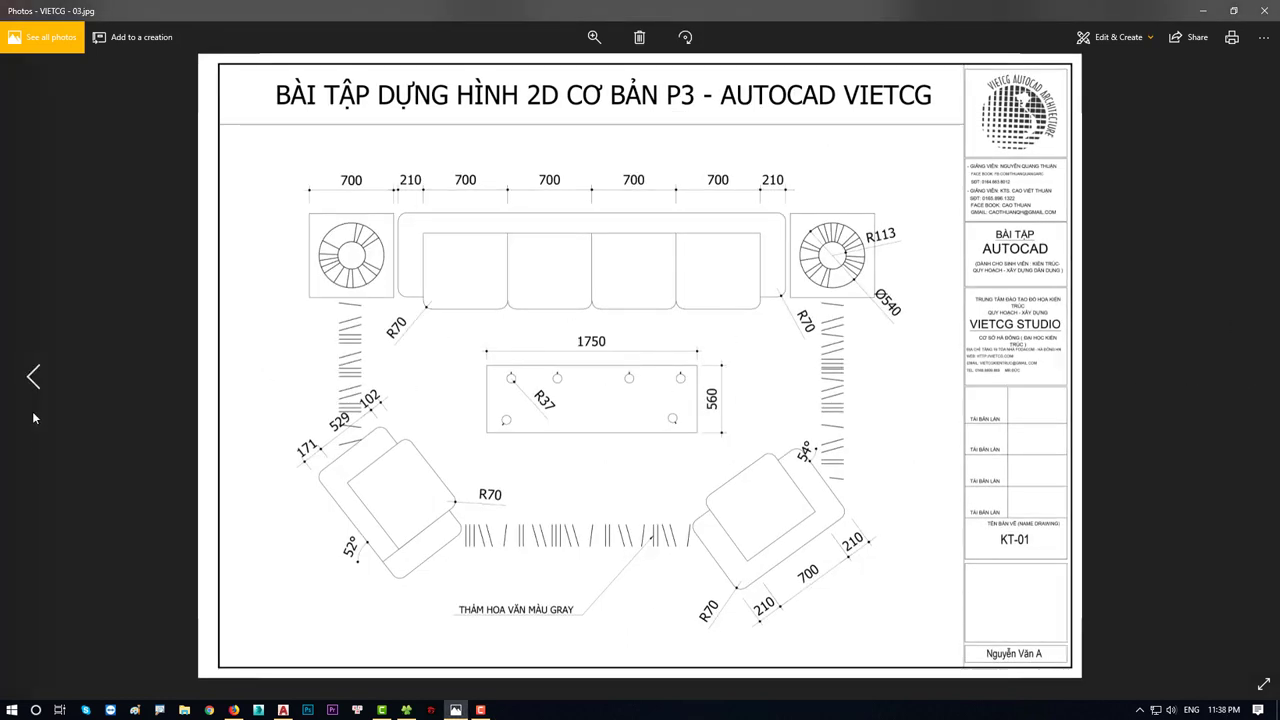
{"action": "left_click", "coordinate": [38, 377]}
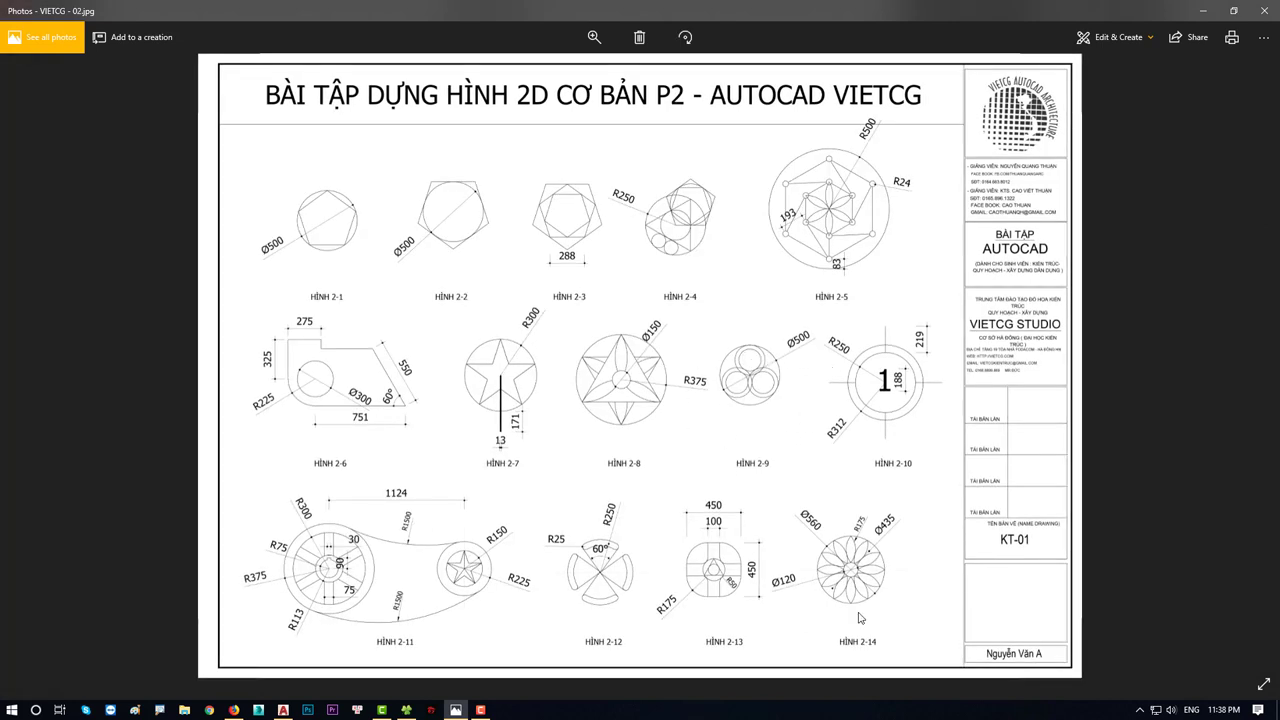
{"action": "left_click", "coordinate": [283, 710]}
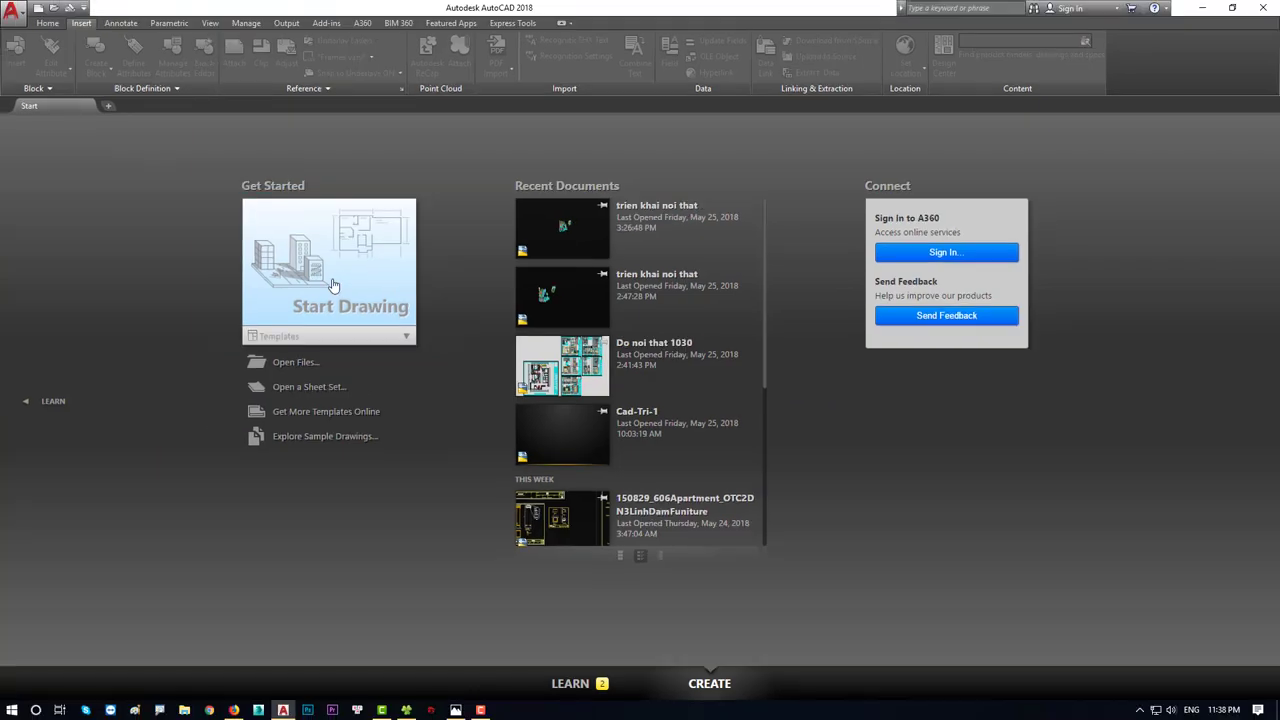
Step: Start a new blank drawing, Drawing3, and pan the view
{"action": "left_click", "coordinate": [333, 286]}
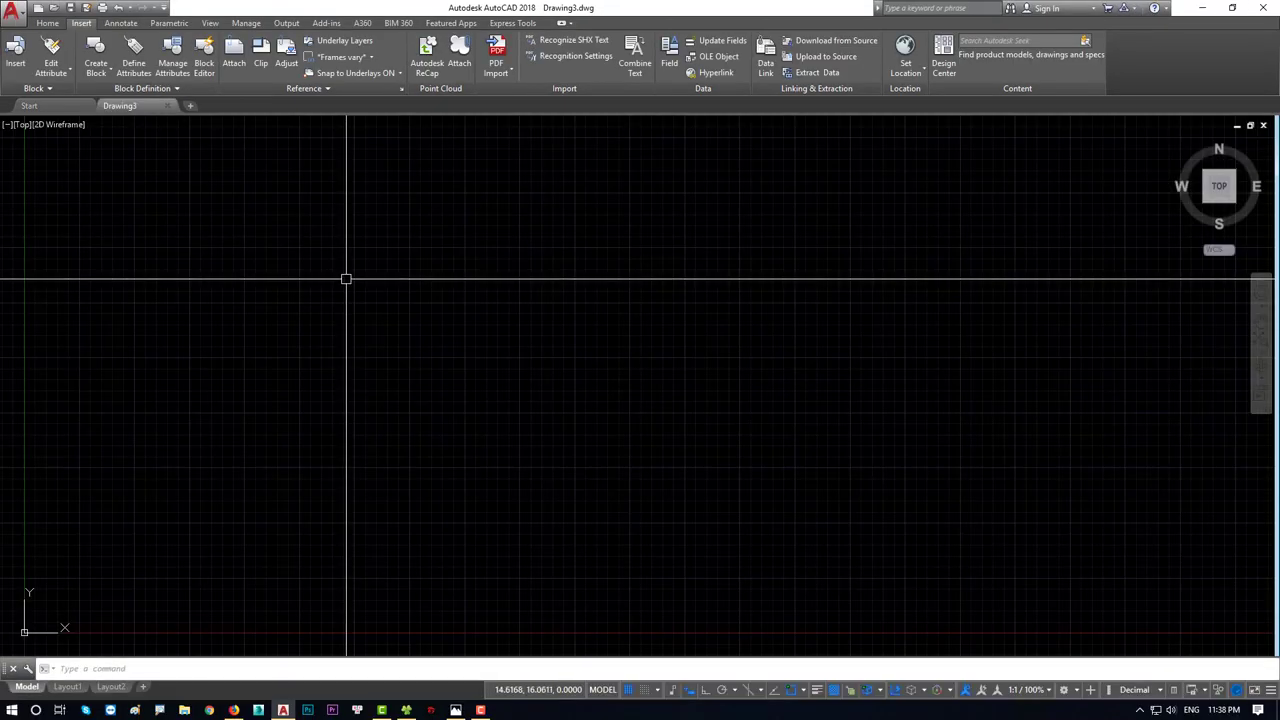
{"action": "scroll", "coordinate": [454, 300], "scroll_direction": "down", "scroll_amount": 2}
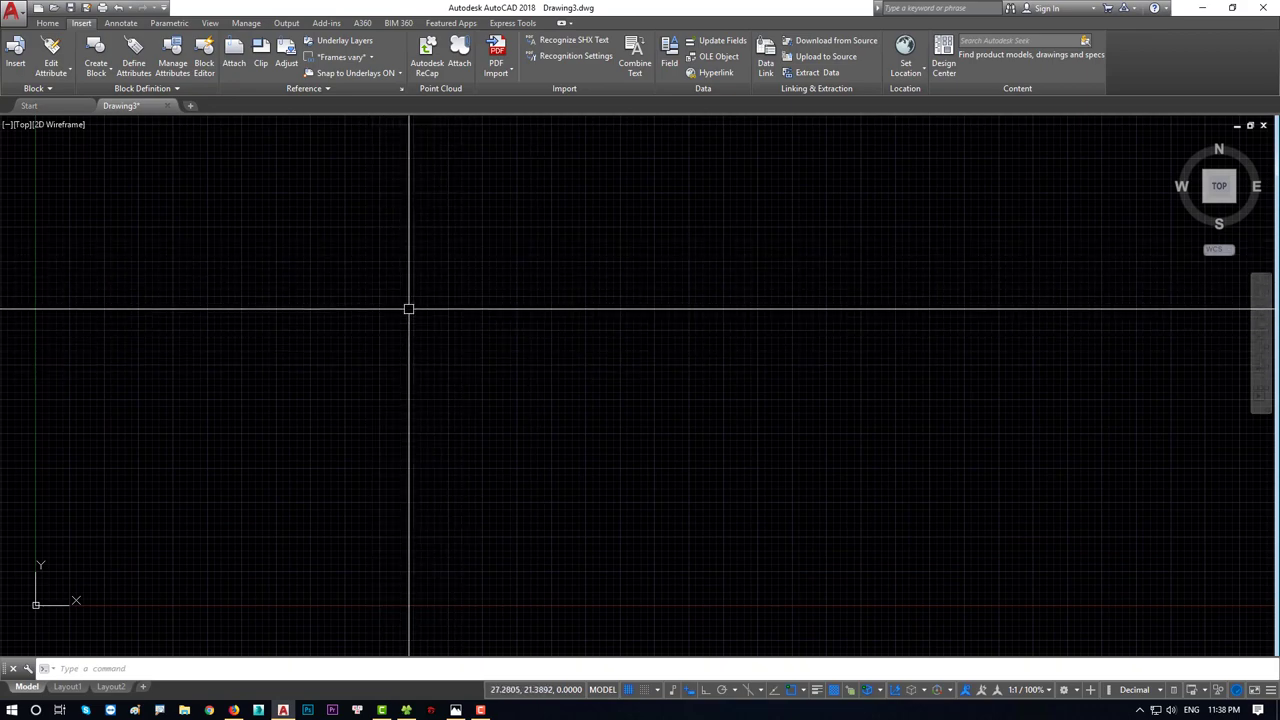
{"action": "middle_click_drag", "start_coordinate": [405, 302], "coordinate": [443, 272]}
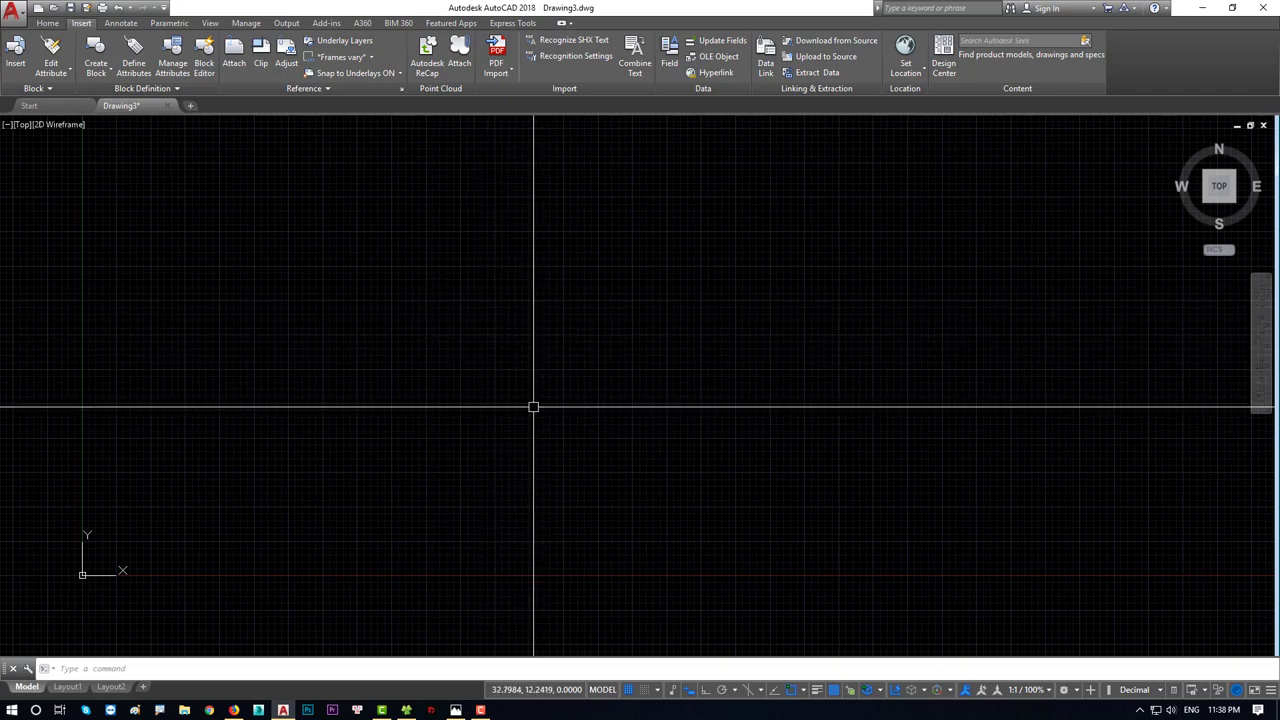
Step: Hide the background grid with F7 and run the coordinate icon settings command
{"action": "key", "text": "F7"}
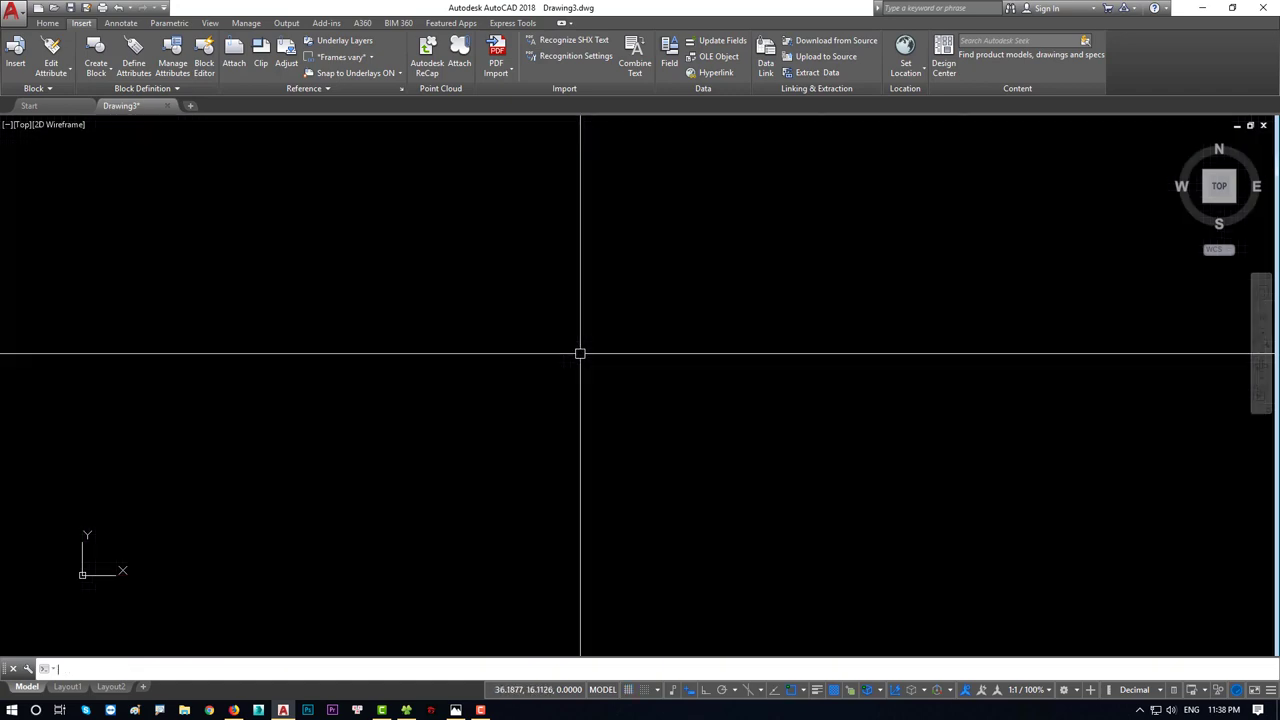
{"action": "type", "text": "Uc"}
{"action": "key", "text": "Return"}
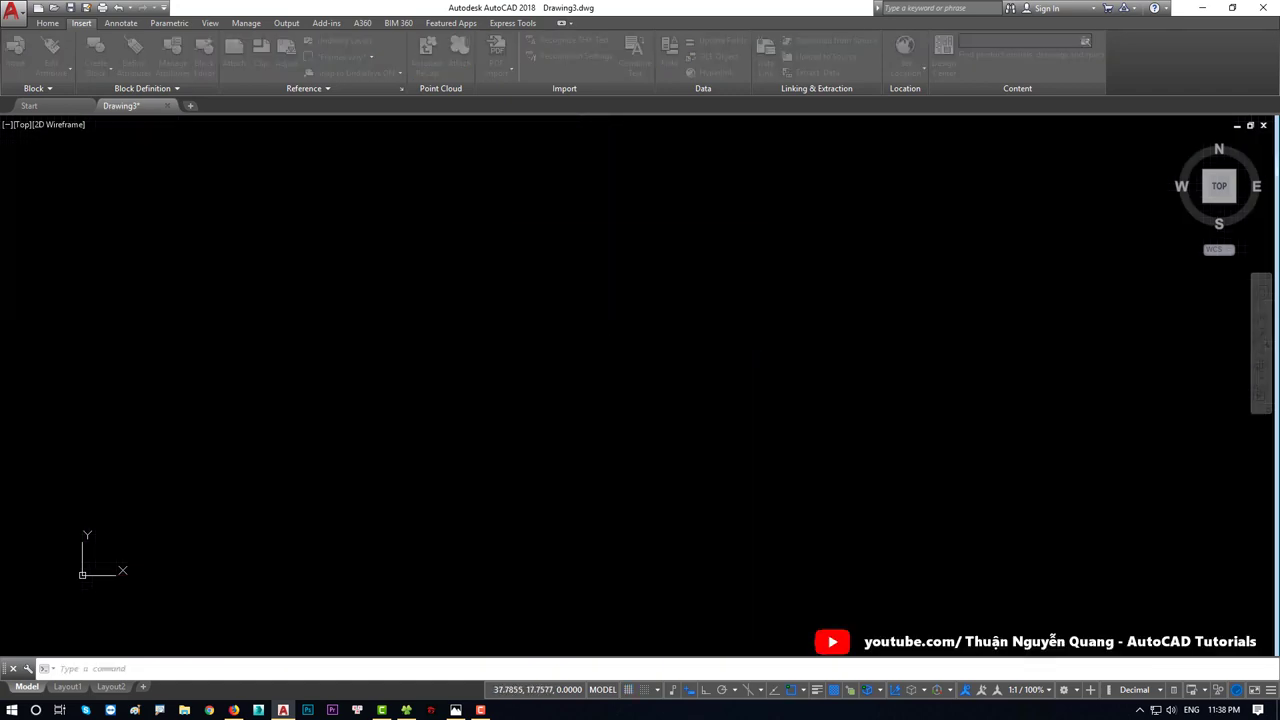
Step: Stop showing the UCS icon at the origin, then set length precision 0 and Millimeters insertion scale
{"action": "left_click", "coordinate": [537, 322]}
{"action": "left_click", "coordinate": [628, 457]}
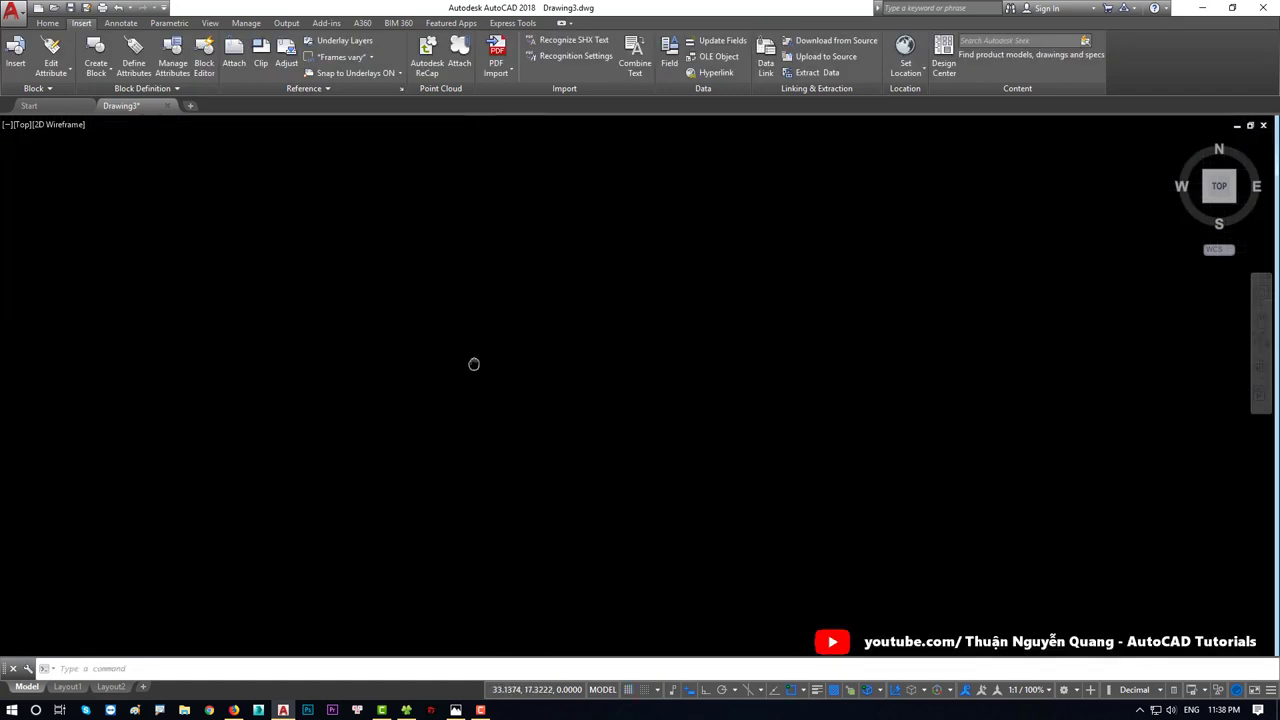
{"action": "type", "text": "un"}
{"action": "key", "text": "Return"}
{"action": "left_click", "coordinate": [579, 290]}
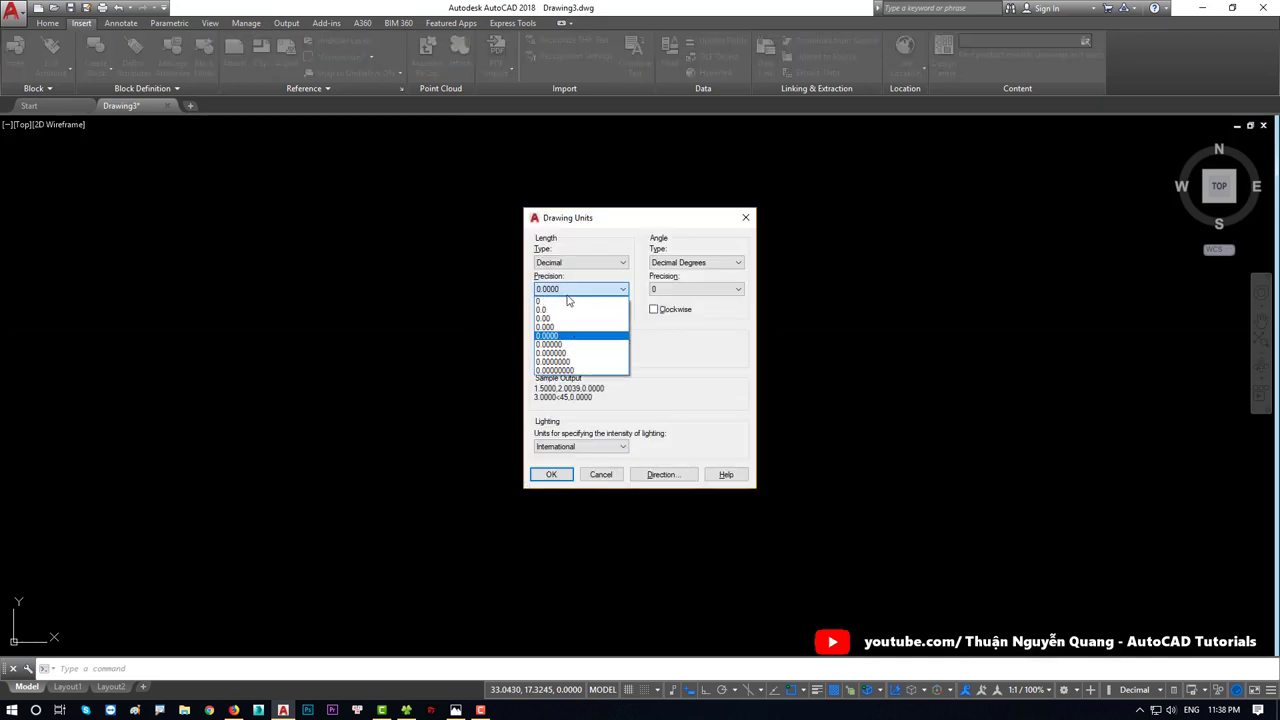
{"action": "left_click", "coordinate": [568, 302]}
{"action": "left_click", "coordinate": [567, 356]}
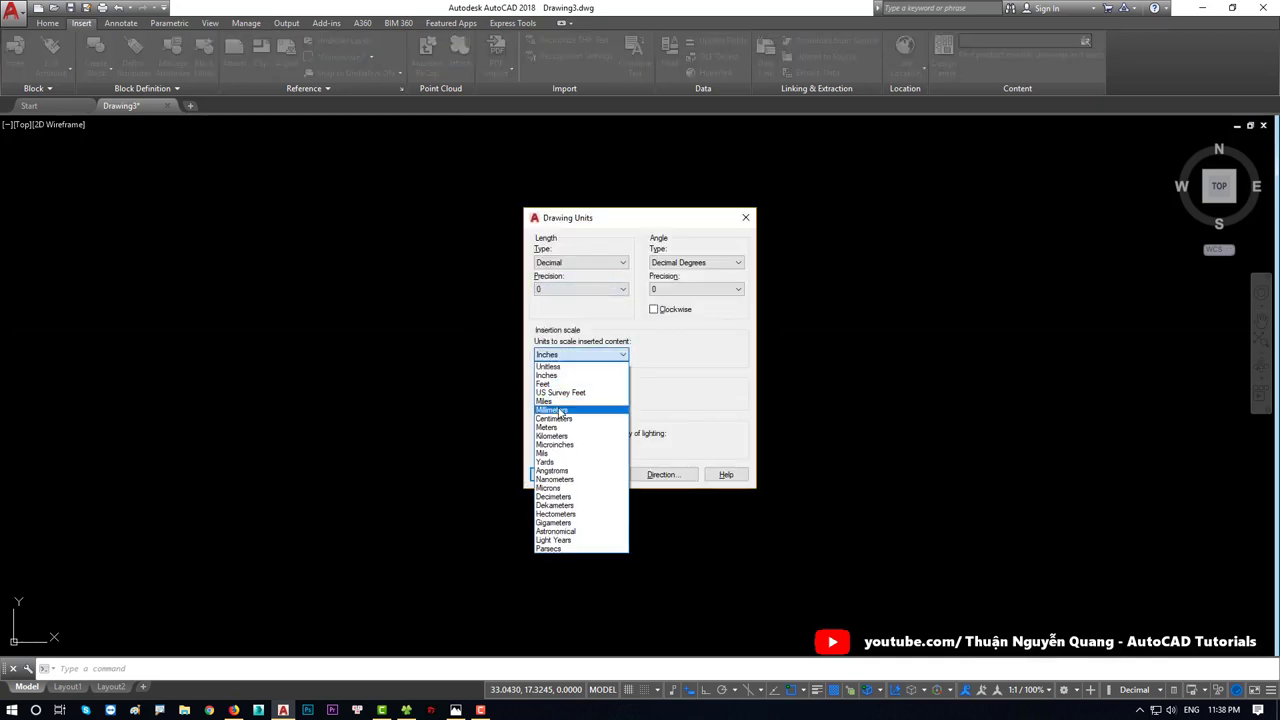
{"action": "left_click", "coordinate": [575, 402]}
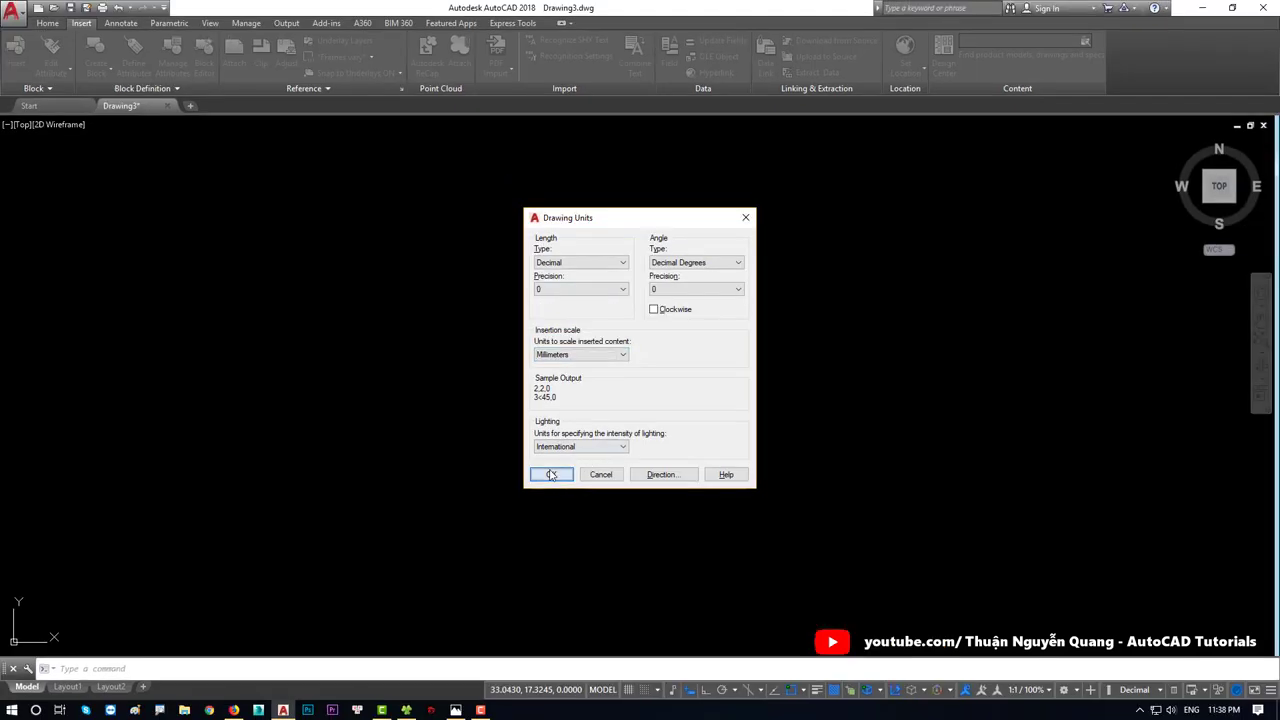
{"action": "left_click", "coordinate": [541, 474]}
Step: Open and close the object snap settings, then start a selection window on the canvas
{"action": "type", "text": "cs"}
{"action": "key", "text": "Return"}
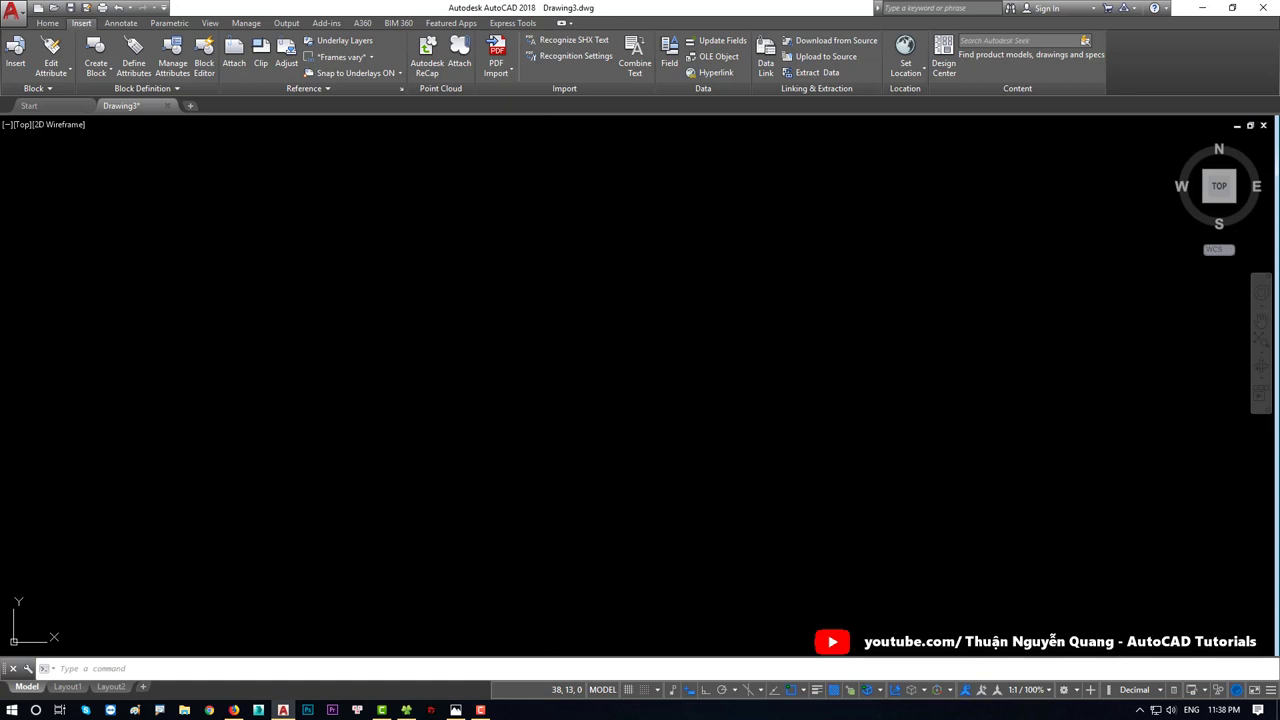
{"action": "left_click", "coordinate": [660, 487]}
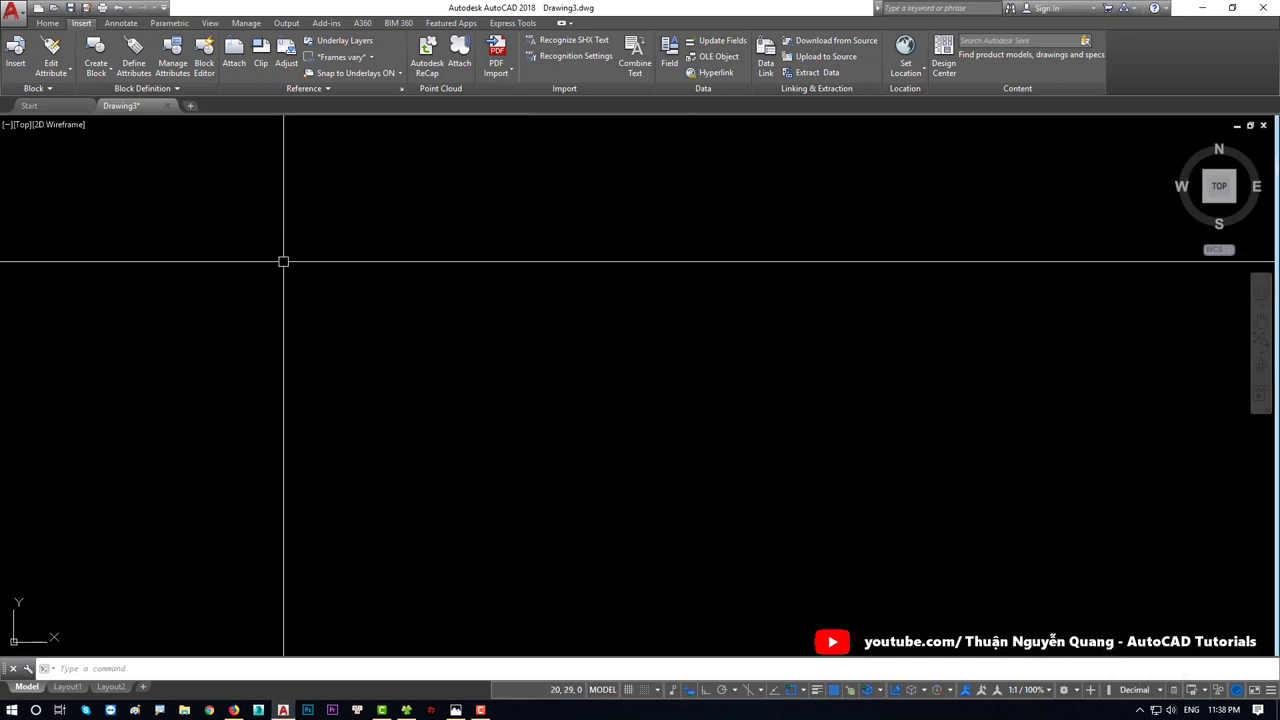
{"action": "left_click", "coordinate": [163, 160]}
{"action": "left_click", "coordinate": [537, 397]}
{"action": "left_click", "coordinate": [700, 474]}
{"action": "key", "text": "Escape"}
{"action": "key", "text": "alt+Tab"}
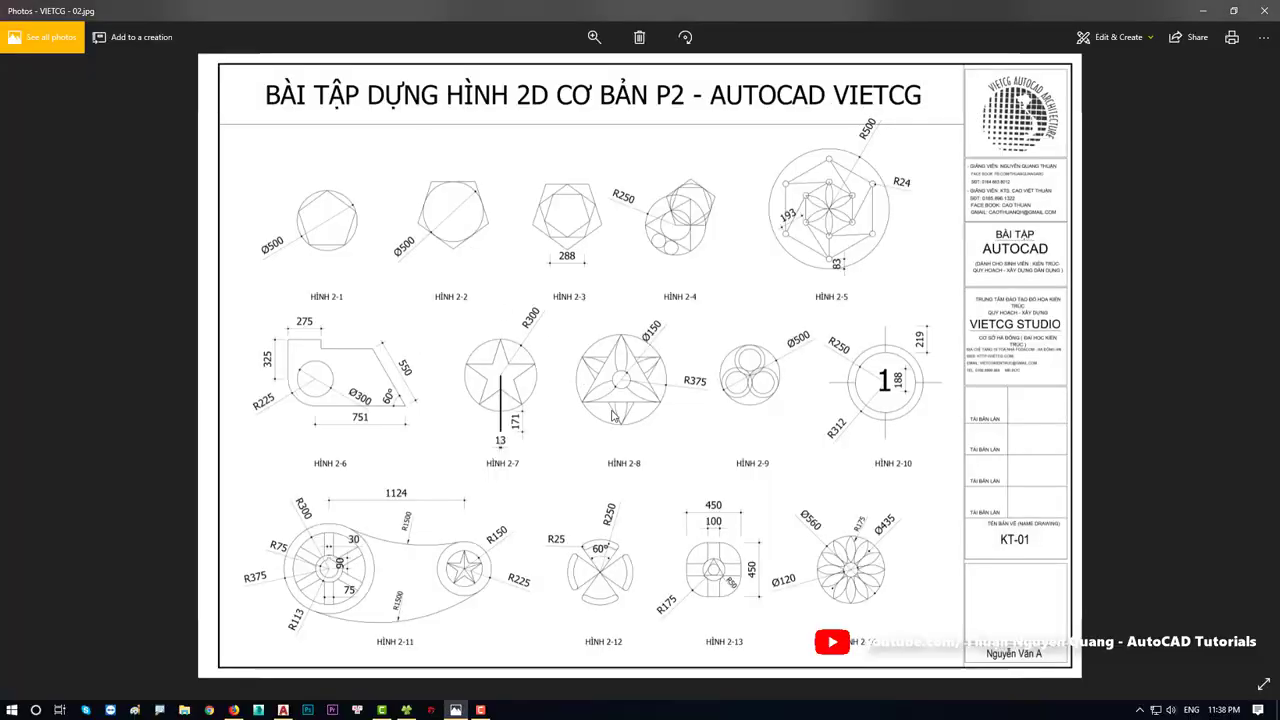
{"action": "scroll", "coordinate": [783, 431], "scroll_direction": "up", "scroll_amount": 2}
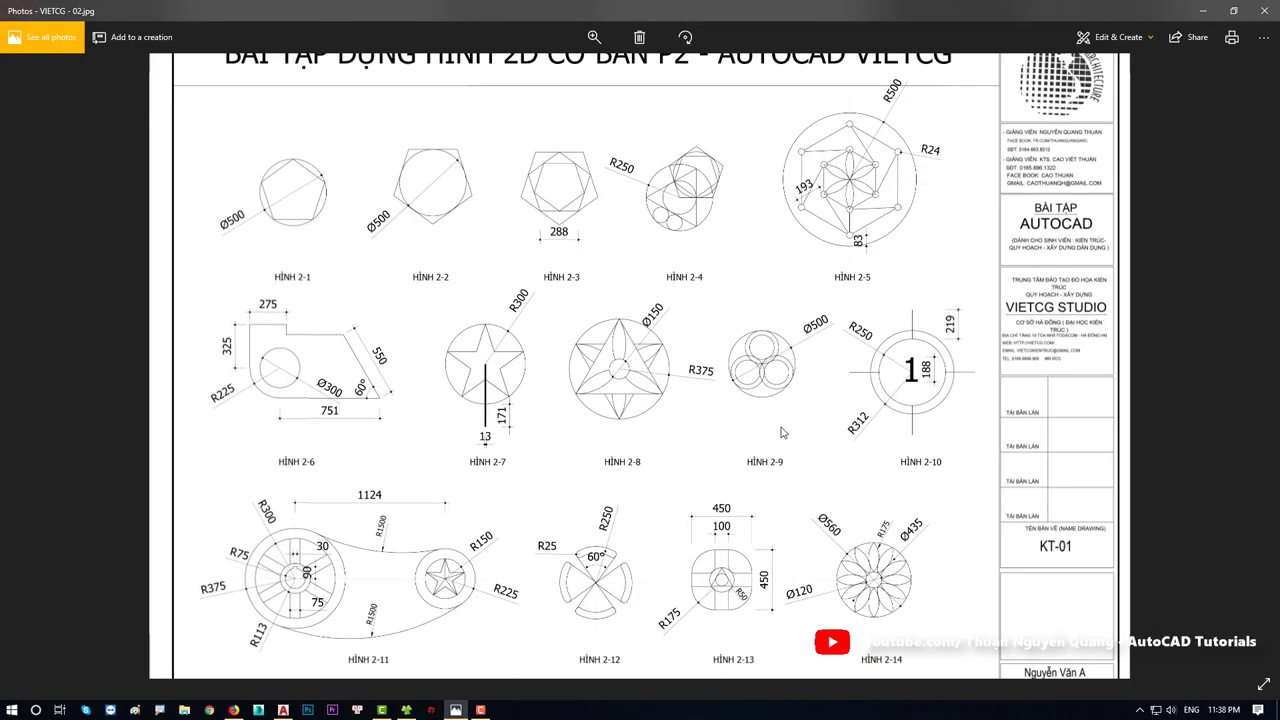
{"action": "scroll", "coordinate": [786, 420], "scroll_direction": "up", "scroll_amount": 1}
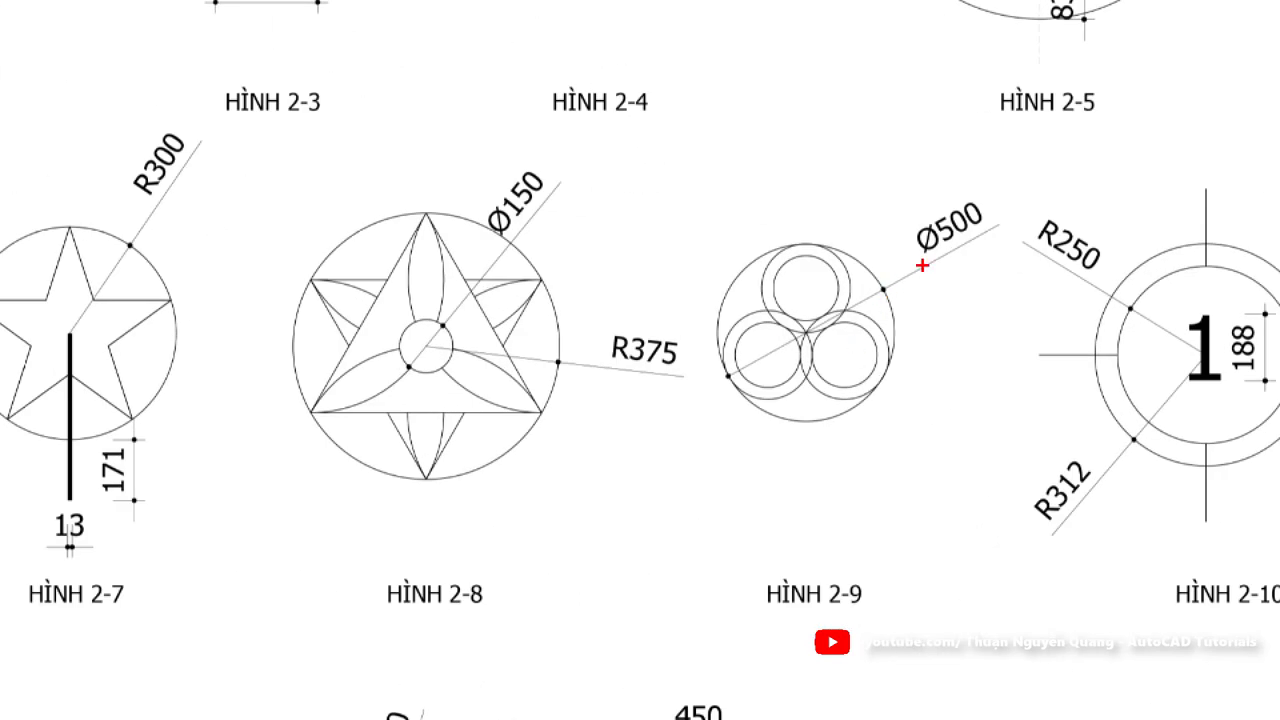
{"action": "left_click_drag", "start_coordinate": [933, 258], "coordinate": [1010, 218]}
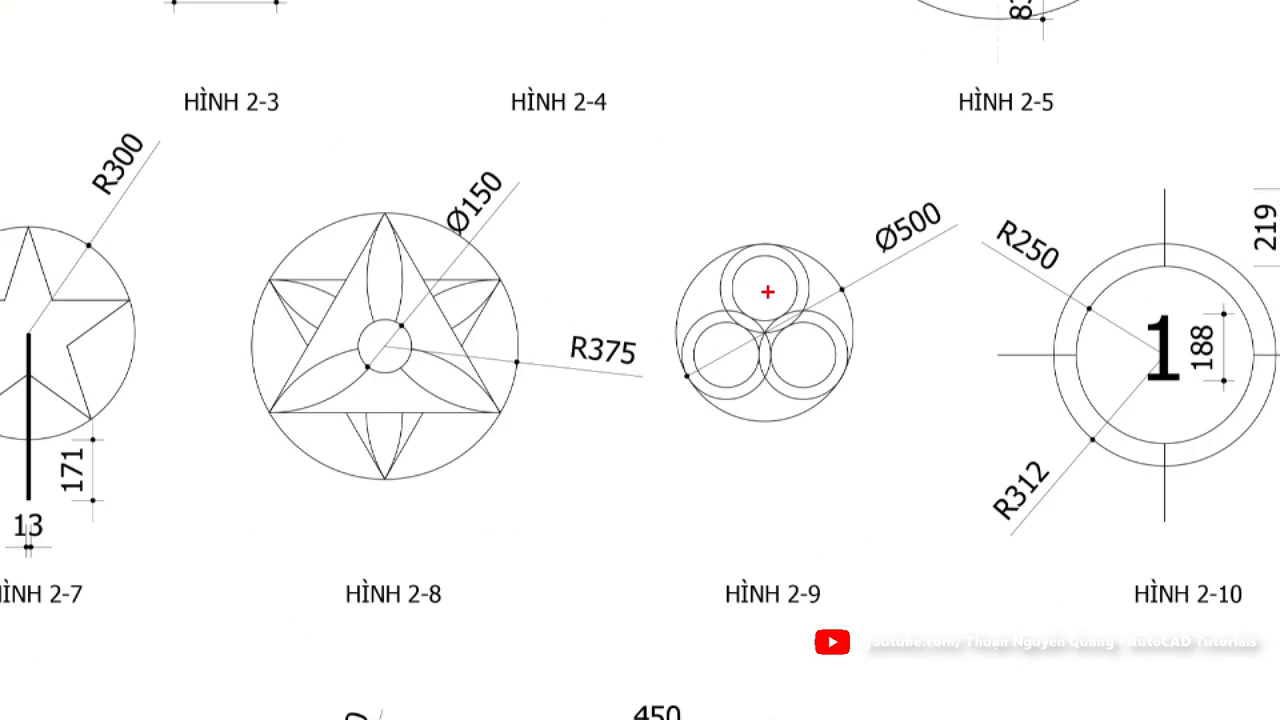
{"action": "left_click_drag", "start_coordinate": [761, 244], "coordinate": [835, 369]}
{"action": "left_click_drag", "start_coordinate": [762, 352], "coordinate": [667, 383]}
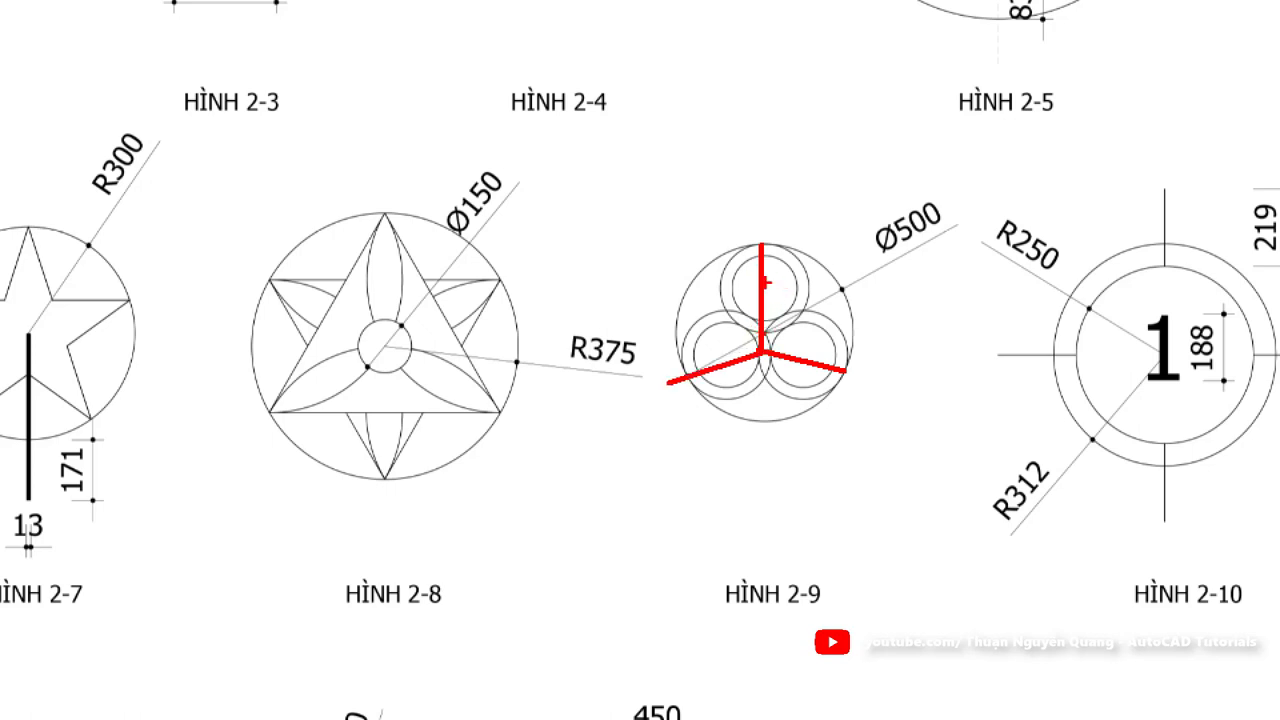
{"action": "left_click_drag", "start_coordinate": [765, 283], "coordinate": [773, 244]}
{"action": "left_click_drag", "start_coordinate": [741, 367], "coordinate": [736, 385]}
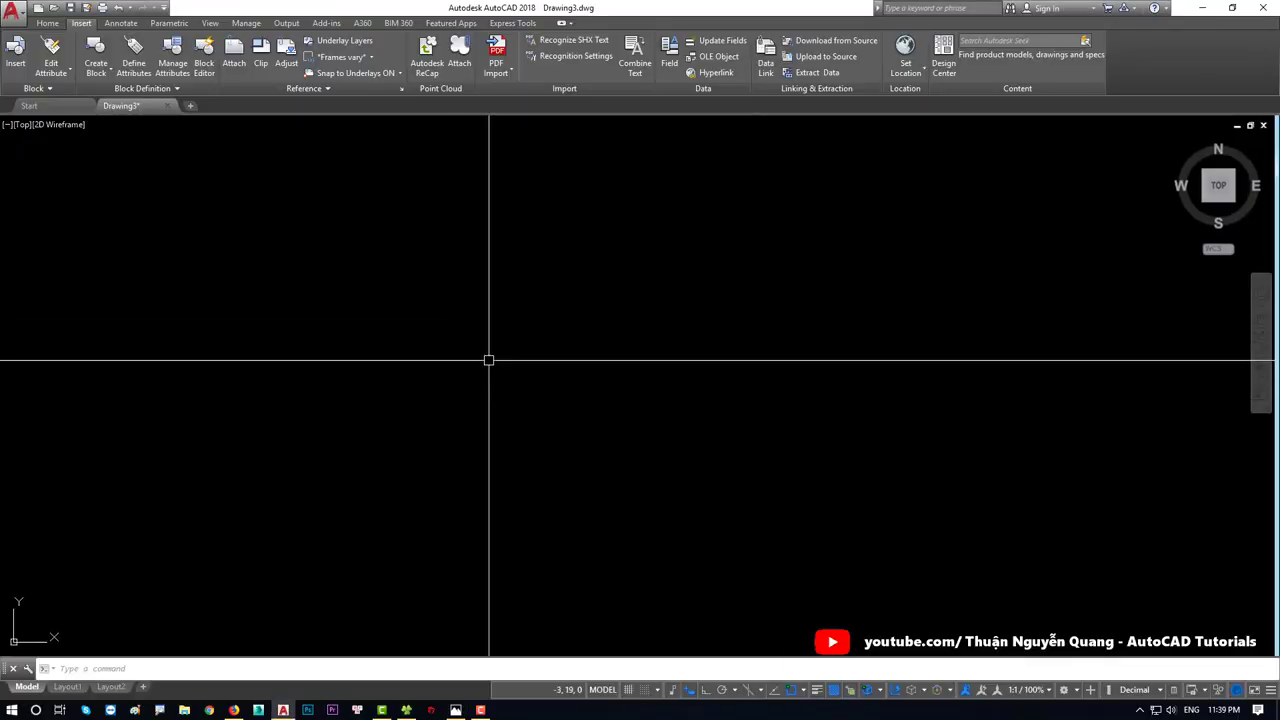
Step: Try starting the copy and circle commands from the keyboard, cancelling each attempt
{"action": "type", "text": "co"}
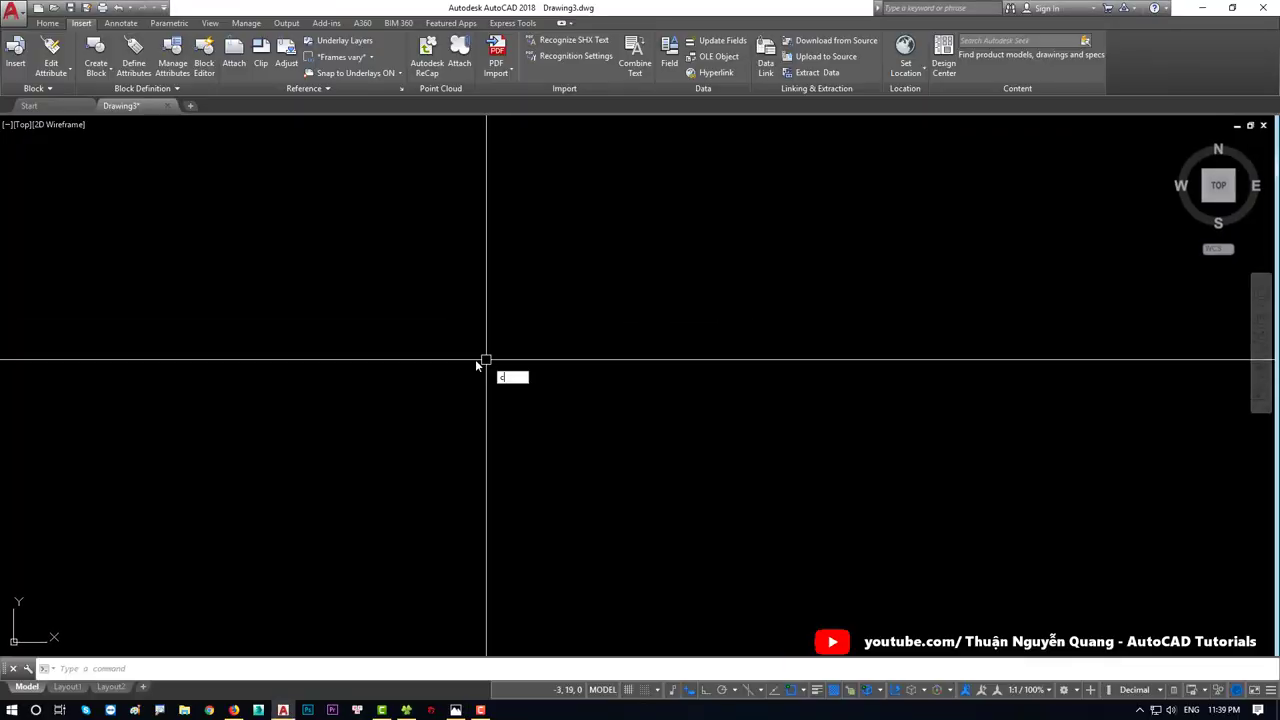
{"action": "key", "text": "Return"}
{"action": "left_click", "coordinate": [366, 323]}
{"action": "key", "text": "Escape"}
{"action": "type", "text": "c"}
{"action": "key", "text": "Return"}
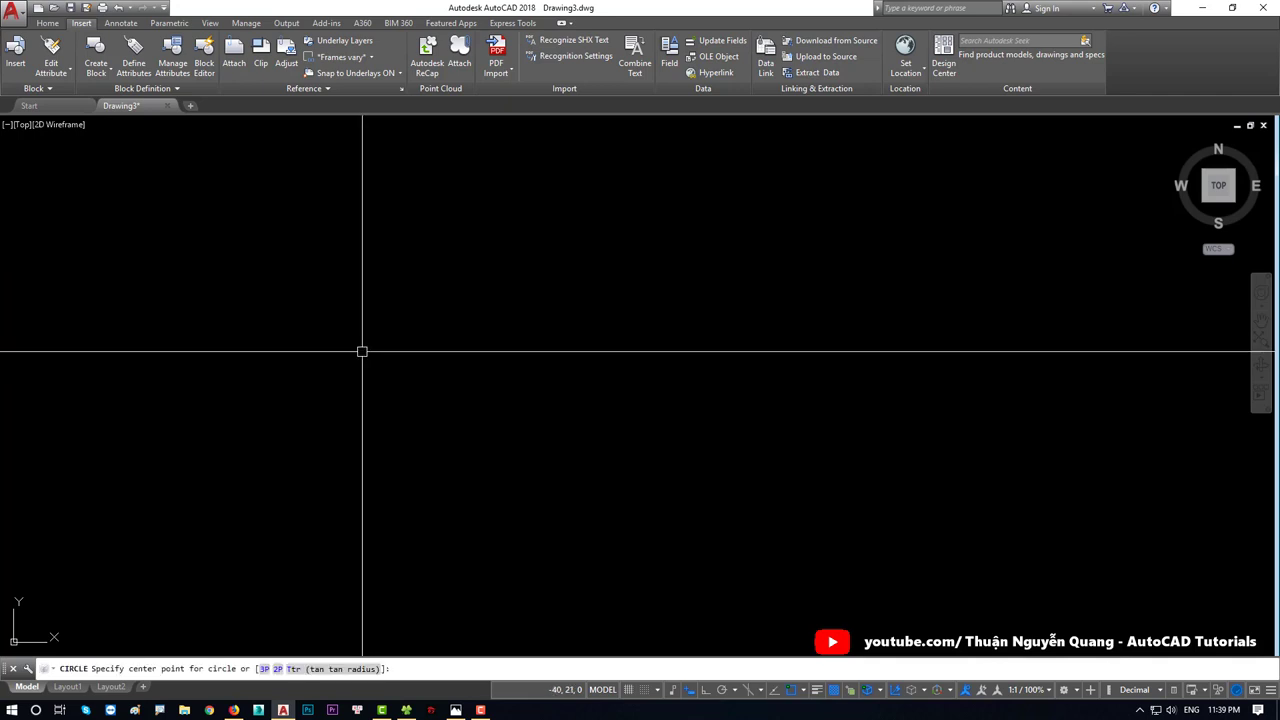
{"action": "key", "text": "Escape"}
{"action": "type", "text": "cc"}
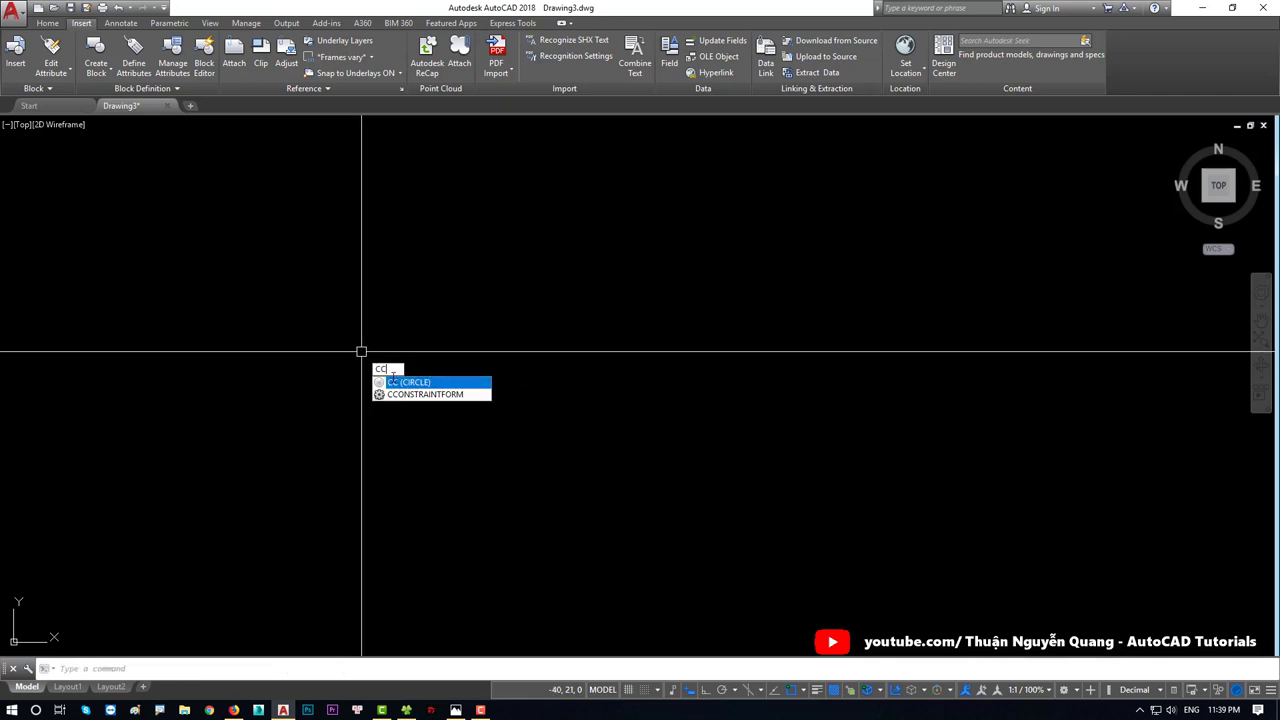
{"action": "key", "text": "Escape"}
{"action": "type", "text": "cc"}
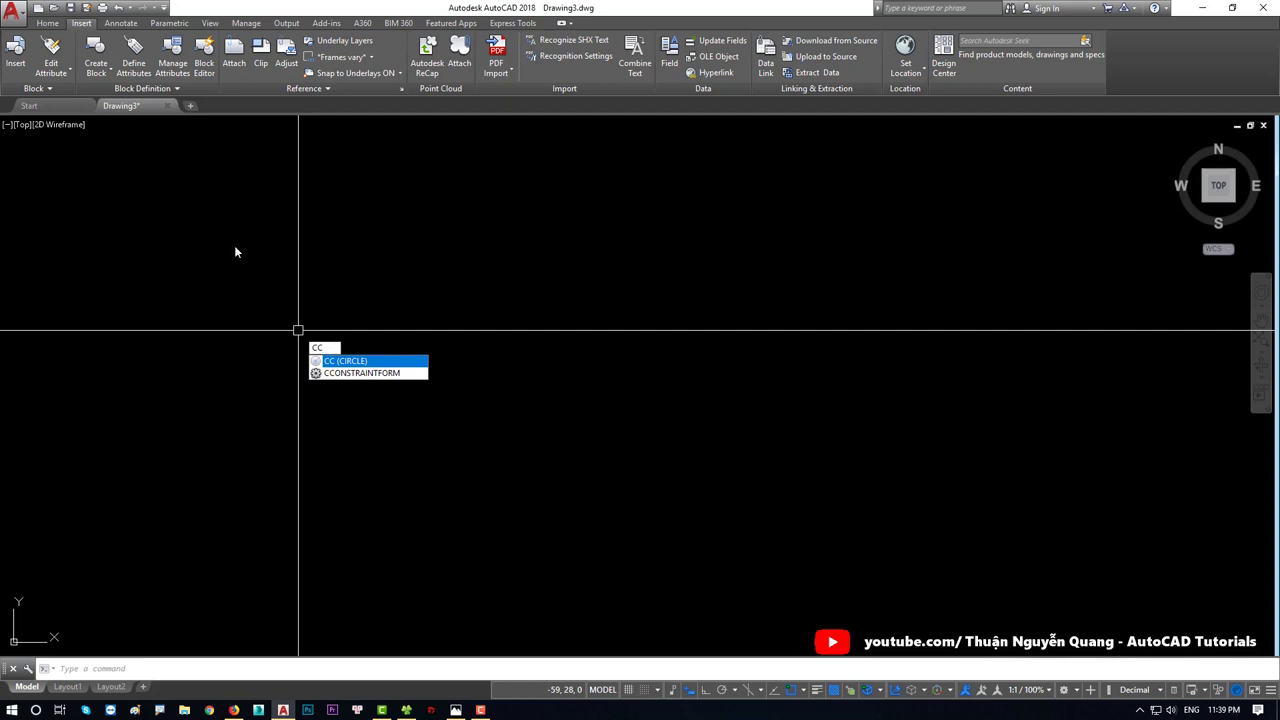
Step: Draw a circle of radius 250 with Circle > Center, Radius
{"action": "left_click", "coordinate": [50, 22]}
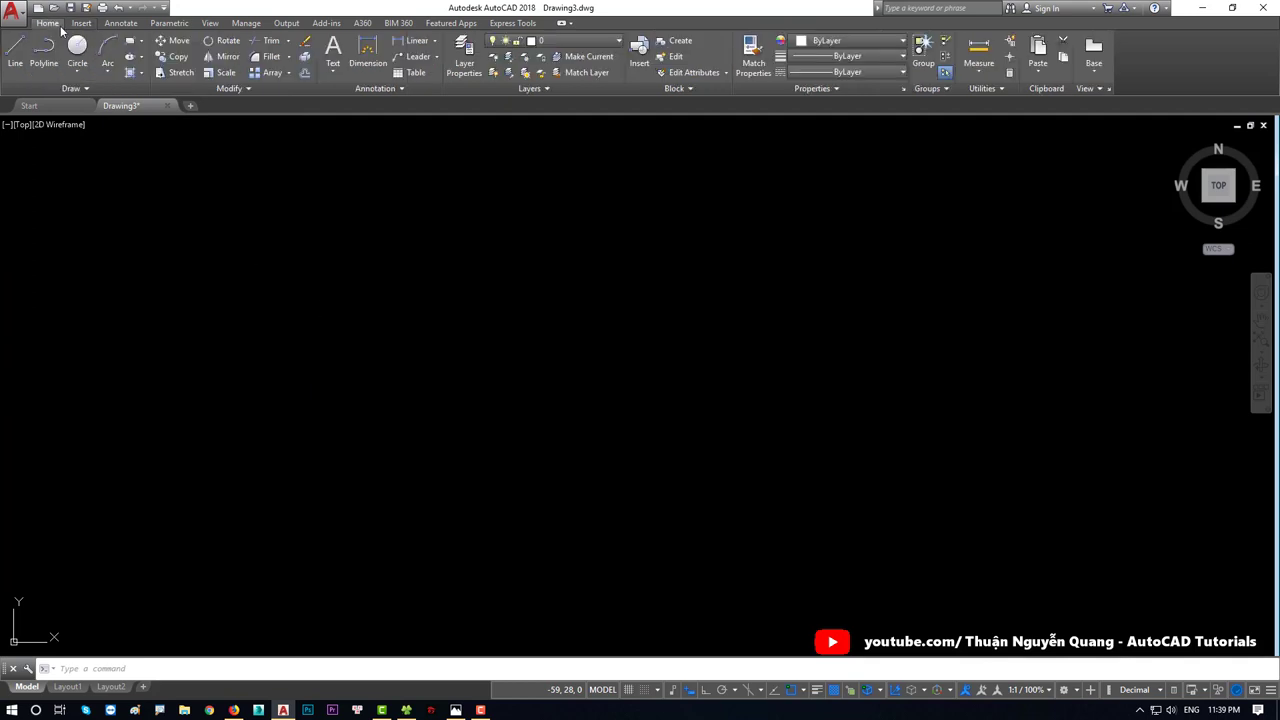
{"action": "left_click", "coordinate": [77, 72]}
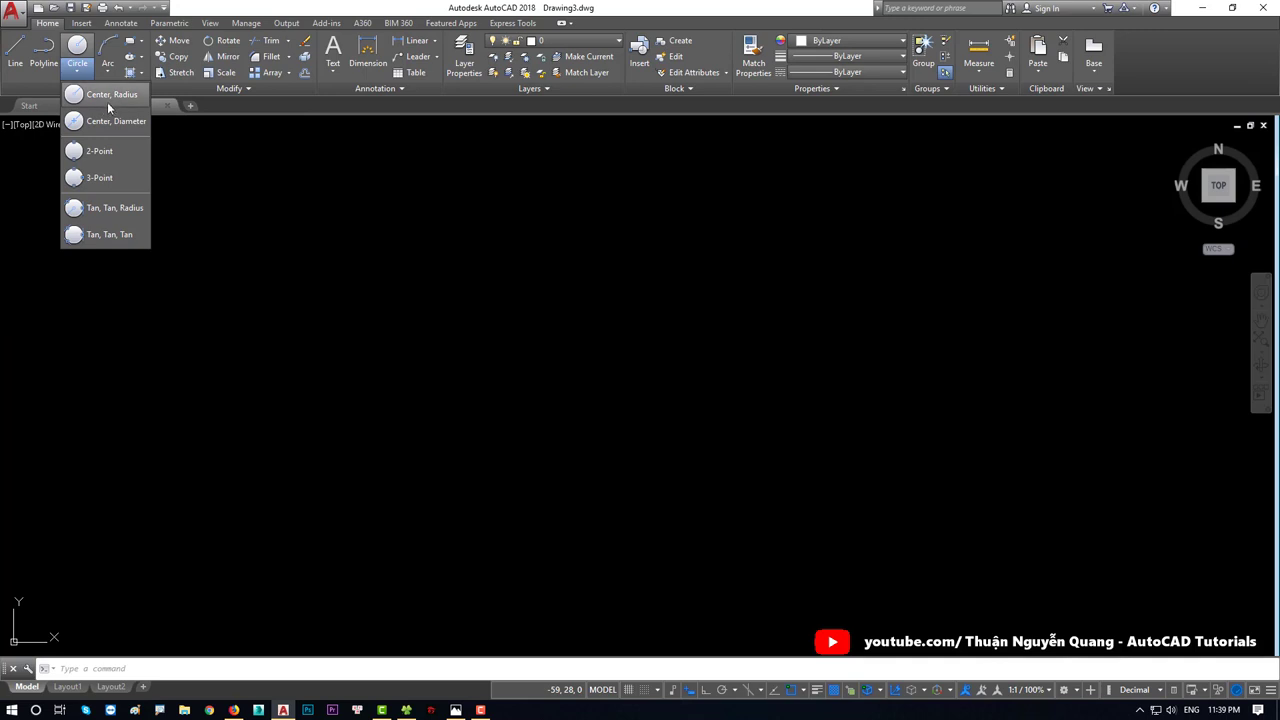
{"action": "left_click", "coordinate": [109, 100]}
{"action": "left_click", "coordinate": [211, 332]}
{"action": "type", "text": "250"}
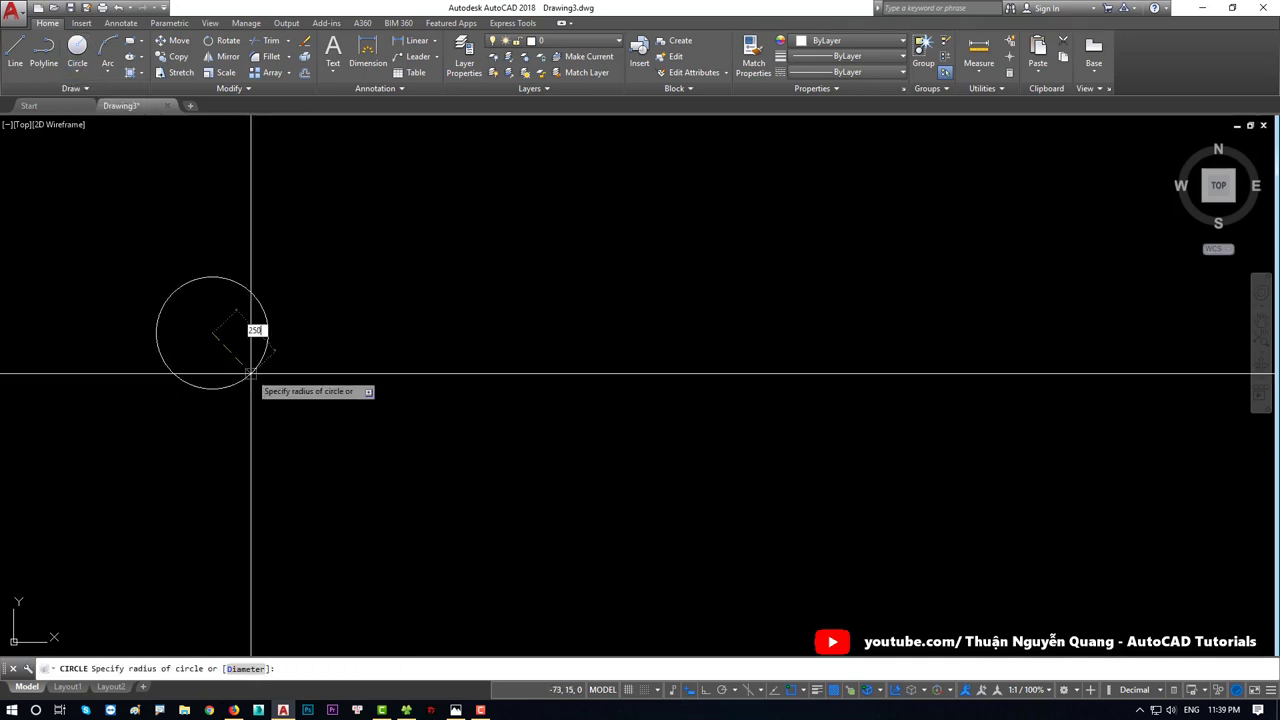
{"action": "key", "text": "Return"}
Step: Frame the radius-250 circle in the view and regenerate the display
{"action": "scroll", "coordinate": [340, 360], "scroll_direction": "down", "scroll_amount": 6}
{"action": "scroll", "coordinate": [400, 366], "scroll_direction": "down", "scroll_amount": 6}
{"action": "scroll", "coordinate": [467, 351], "scroll_direction": "up", "scroll_amount": 4}
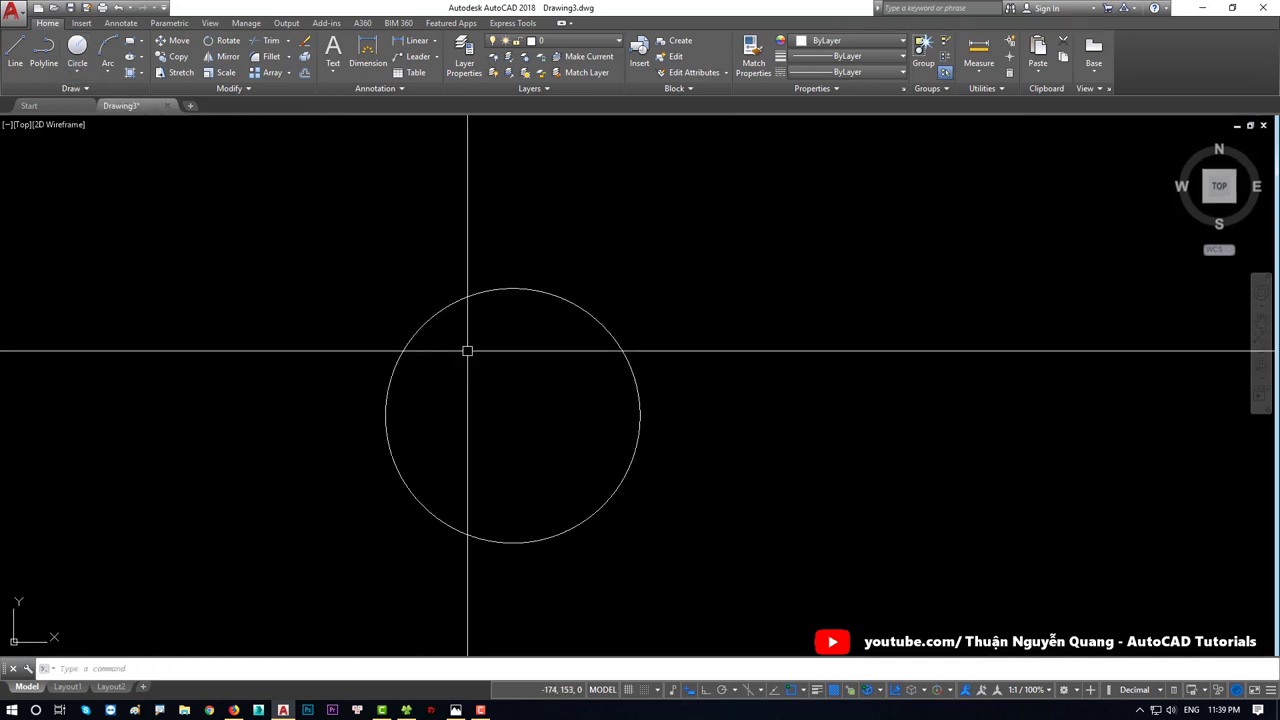
{"action": "scroll", "coordinate": [467, 351], "scroll_direction": "down", "scroll_amount": 8}
{"action": "scroll", "coordinate": [486, 366], "scroll_direction": "up", "scroll_amount": 6}
{"action": "scroll", "coordinate": [497, 380], "scroll_direction": "down", "scroll_amount": 5}
{"action": "scroll", "coordinate": [506, 380], "scroll_direction": "up", "scroll_amount": 7}
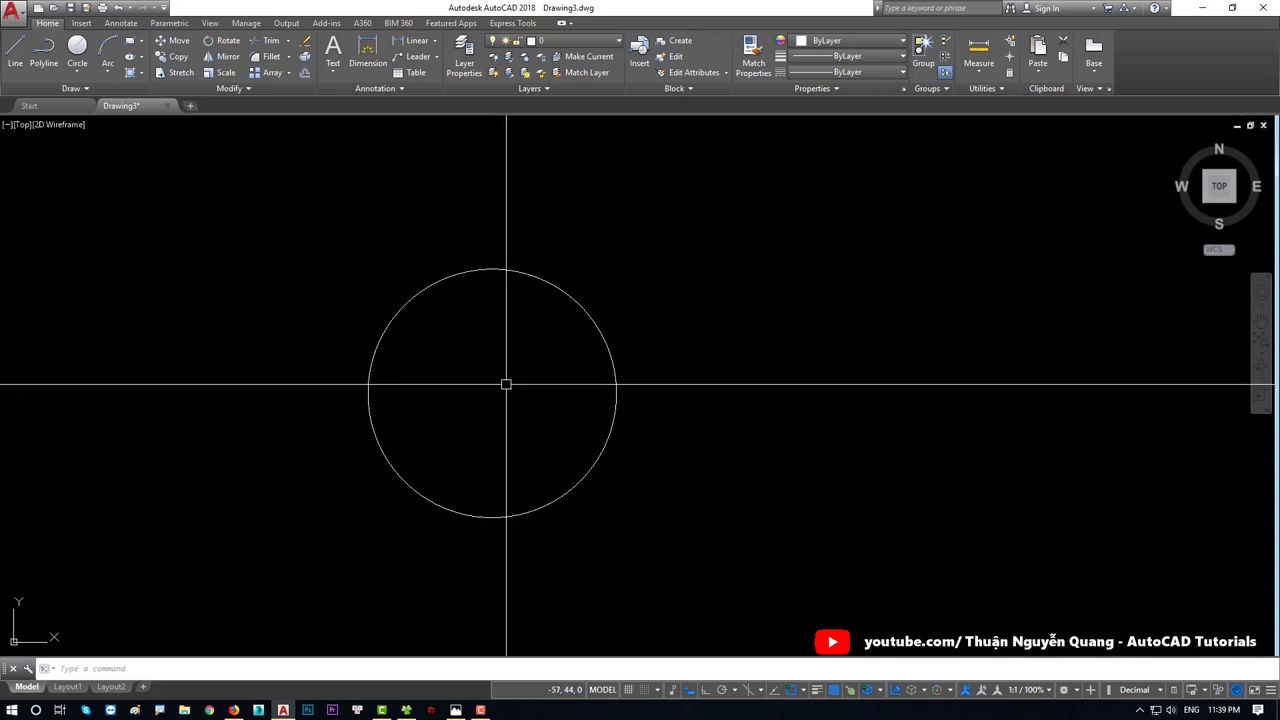
{"action": "scroll", "coordinate": [506, 384], "scroll_direction": "down", "scroll_amount": 10}
{"action": "scroll", "coordinate": [443, 380], "scroll_direction": "up", "scroll_amount": 8}
{"action": "scroll", "coordinate": [450, 378], "scroll_direction": "up", "scroll_amount": 1}
{"action": "middle_click_drag", "start_coordinate": [450, 378], "coordinate": [472, 368]}
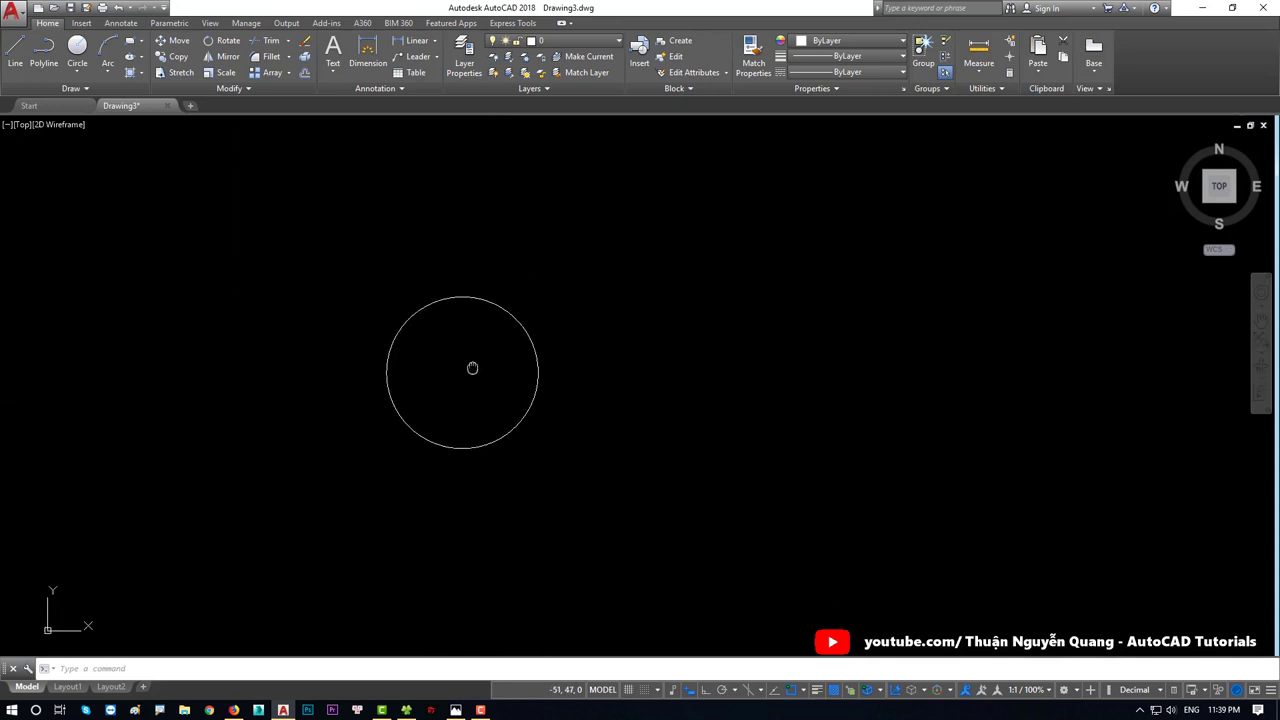
{"action": "type", "text": "r"}
{"action": "key", "text": "BackSpace"}
{"action": "type", "text": "re"}
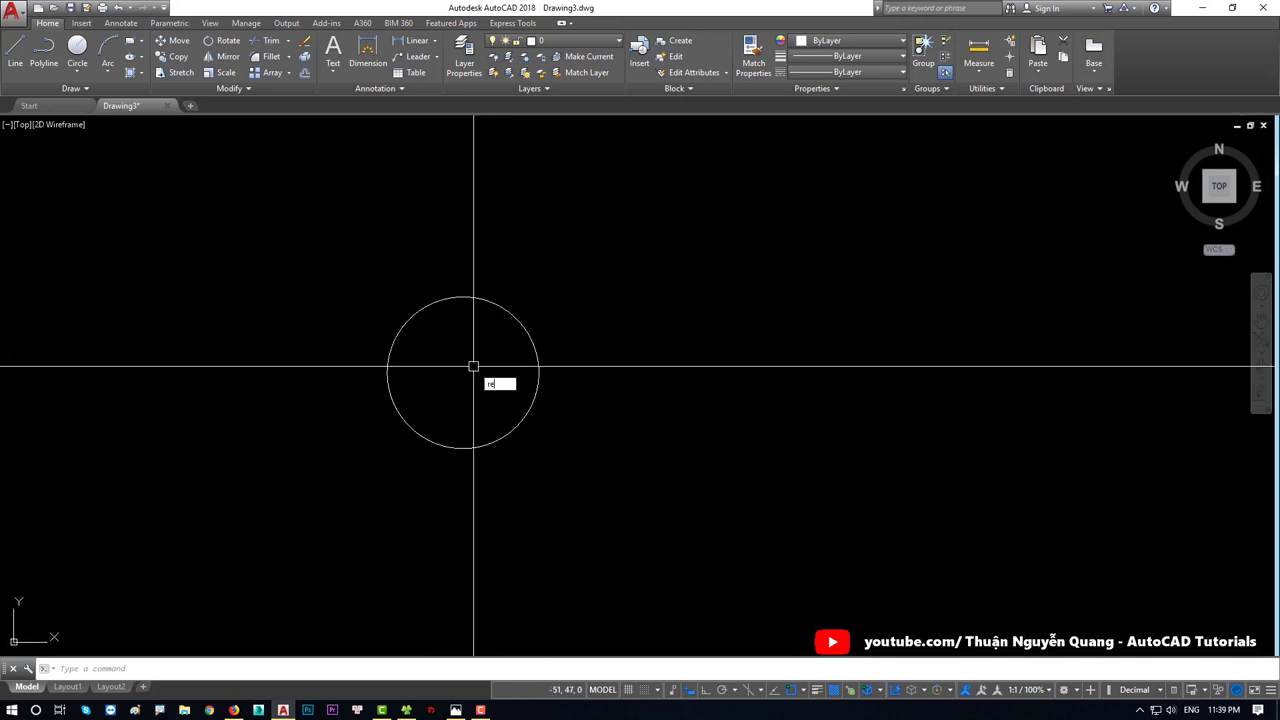
{"action": "key", "text": "Return"}
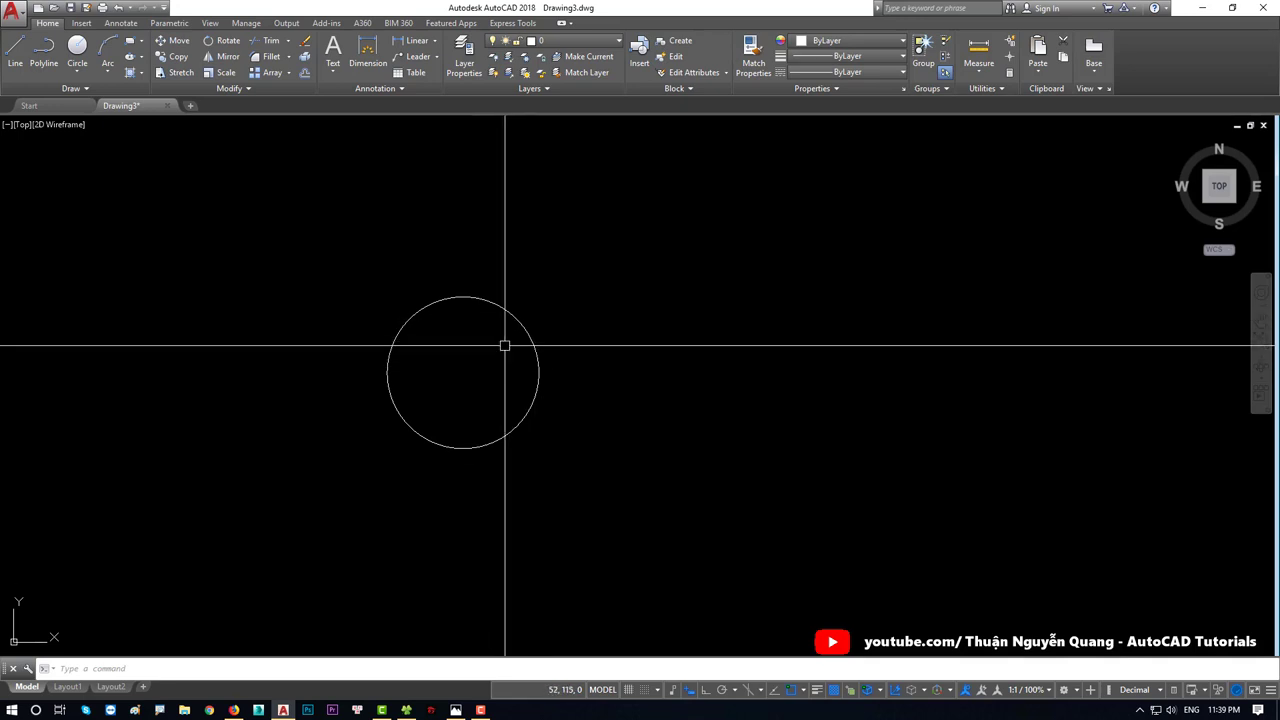
{"action": "scroll", "coordinate": [505, 345], "scroll_direction": "up", "scroll_amount": 2}
{"action": "scroll", "coordinate": [526, 363], "scroll_direction": "up", "scroll_amount": 1}
Step: Draw a vertical line from the circle's top quadrant to its centre
{"action": "scroll", "coordinate": [466, 298], "scroll_direction": "down", "scroll_amount": 1}
{"action": "type", "text": "l"}
{"action": "key", "text": "Return"}
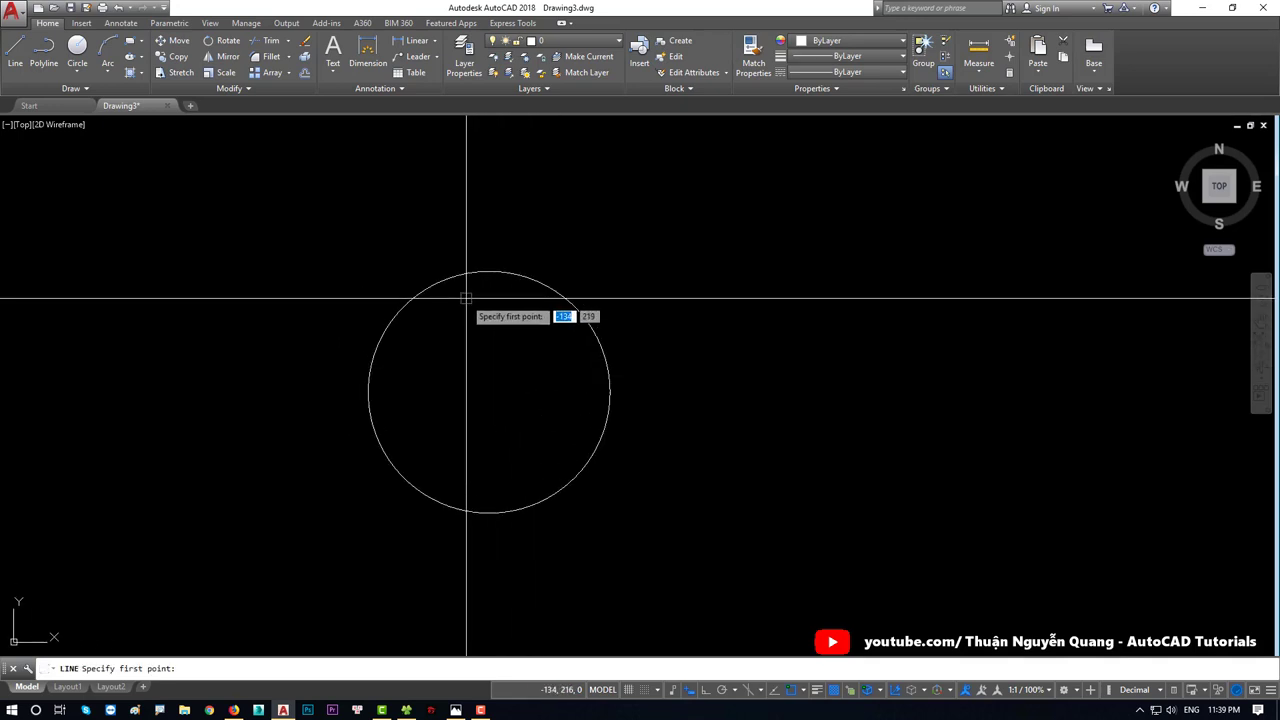
{"action": "left_click", "coordinate": [489, 272]}
{"action": "left_click", "coordinate": [489, 392]}
{"action": "key", "text": "Return"}
{"action": "left_click", "coordinate": [508, 302]}
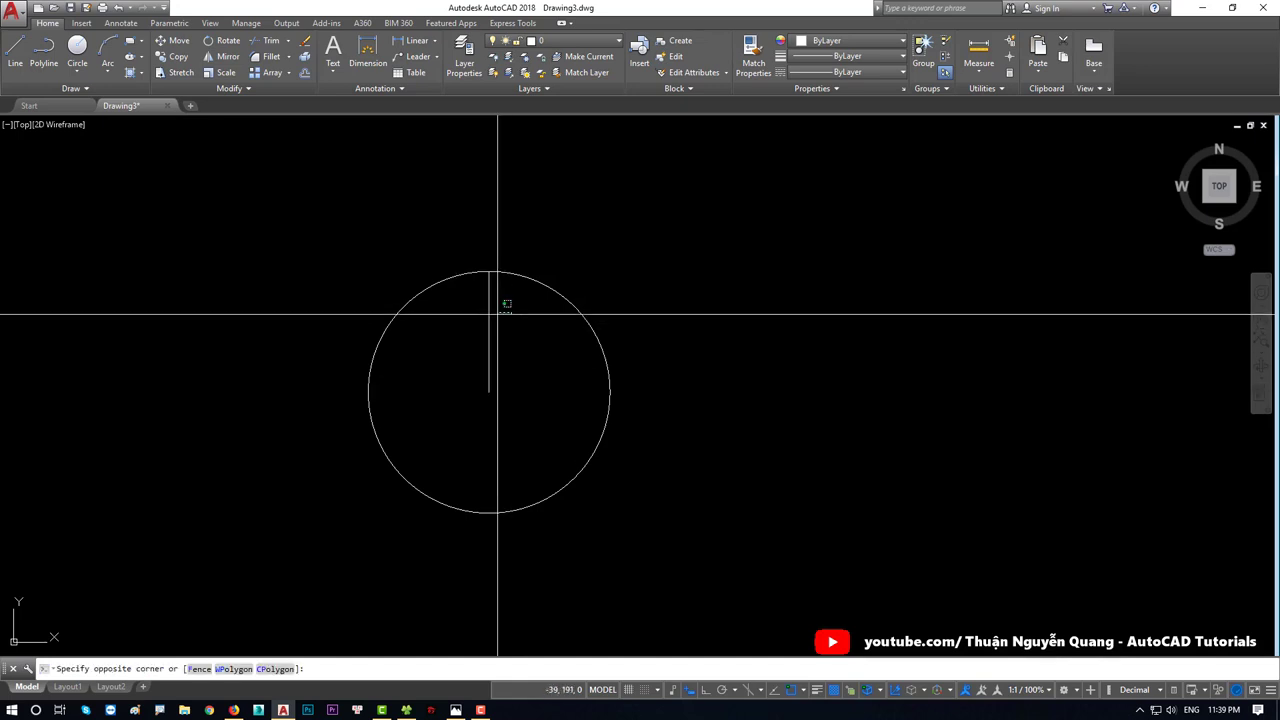
{"action": "left_click", "coordinate": [485, 318]}
{"action": "type", "text": "AR"}
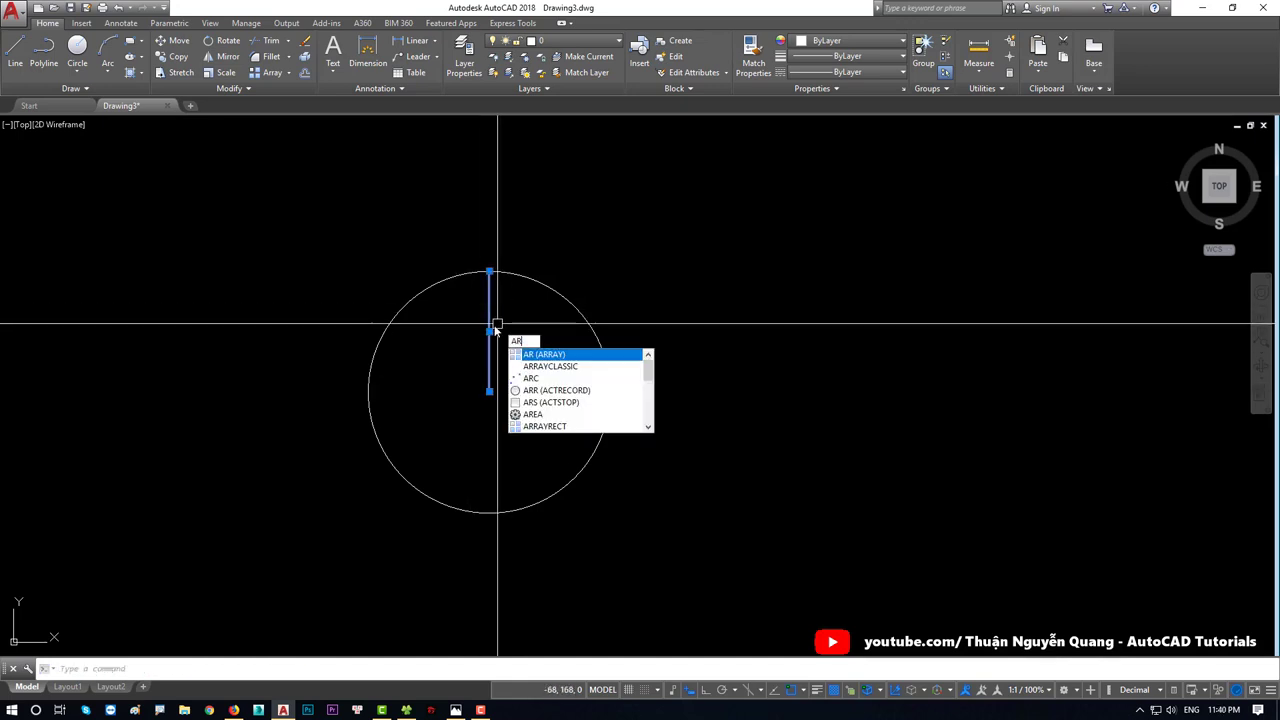
Step: Set up a classic polar array centred on the circle's centre with 3 items over 360°
{"action": "left_click", "coordinate": [549, 367]}
{"action": "left_click_drag", "start_coordinate": [612, 233], "coordinate": [852, 235]}
{"action": "left_click", "coordinate": [835, 254]}
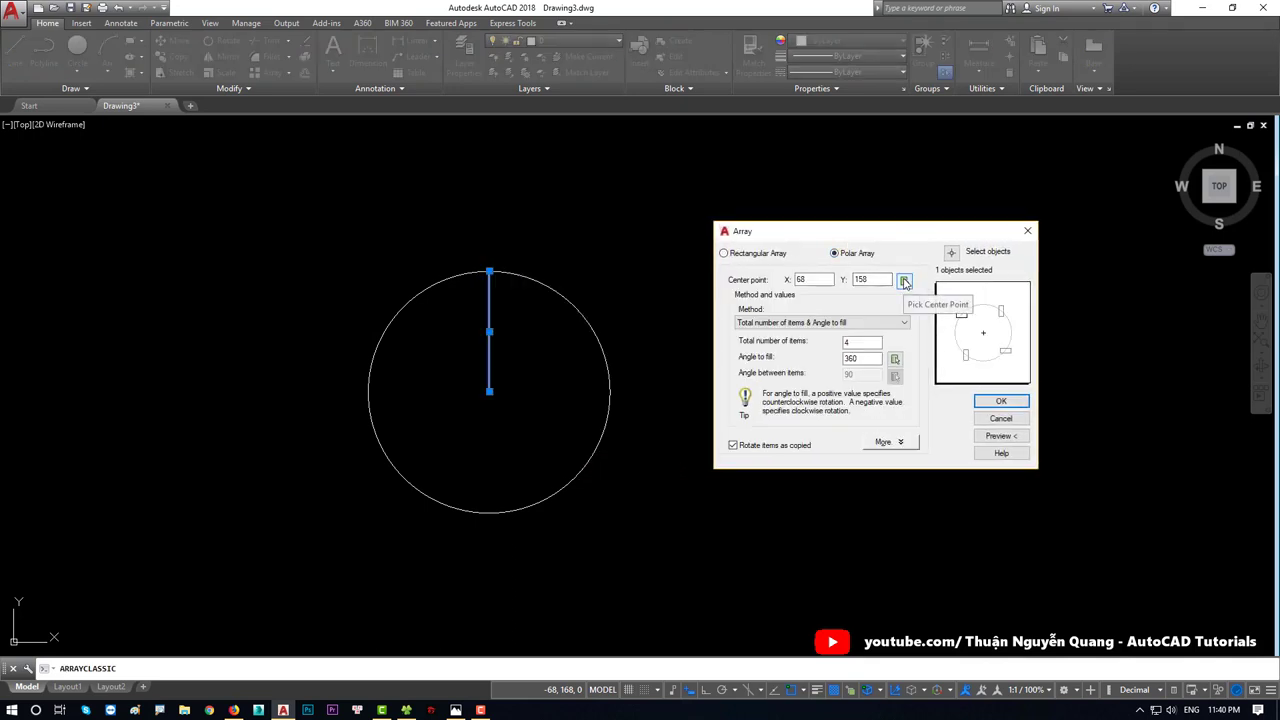
{"action": "left_click", "coordinate": [904, 283]}
{"action": "left_click", "coordinate": [489, 391]}
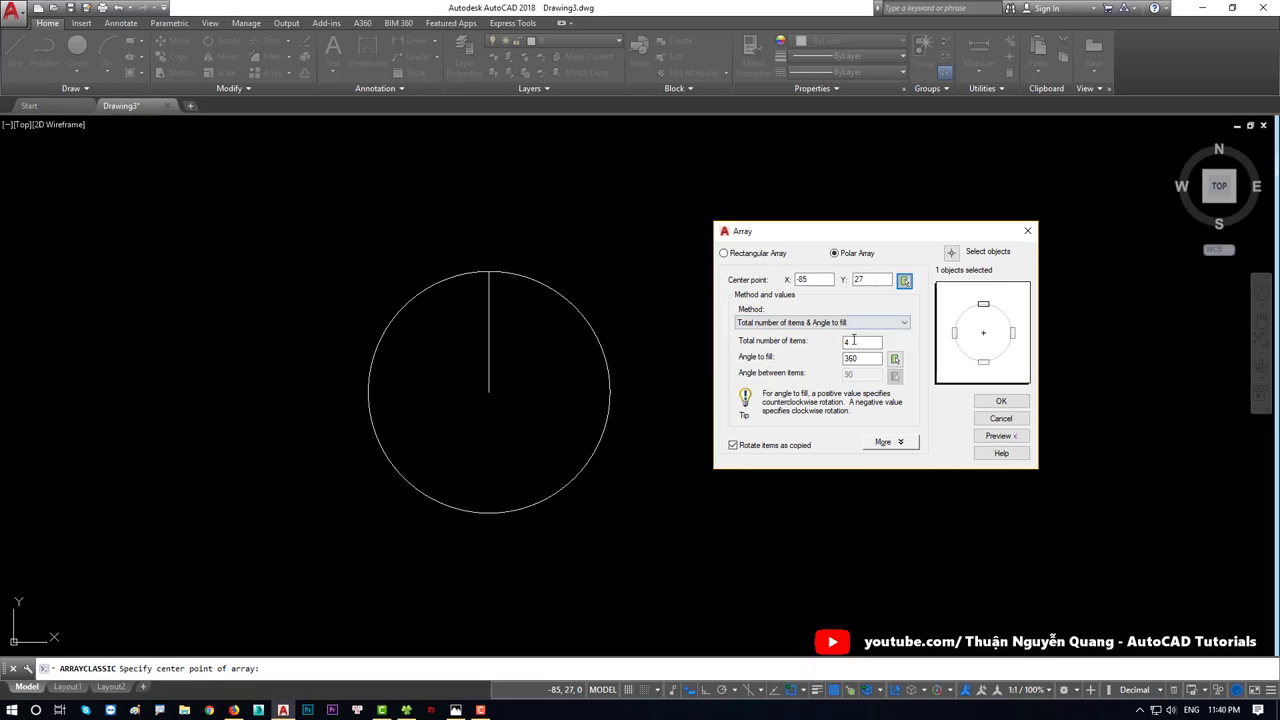
{"action": "double_click", "coordinate": [855, 342]}
{"action": "key", "text": "Tab"}
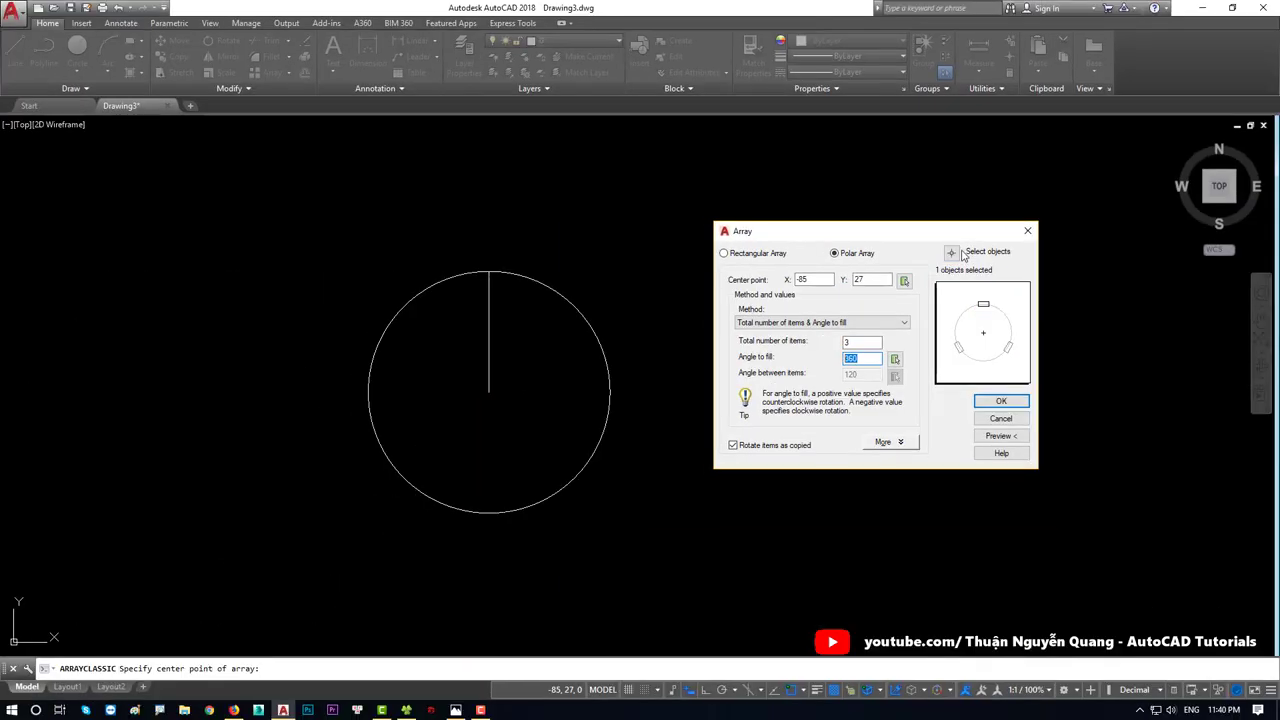
Step: Select the vertical line as the array object and create the three-spoke array
{"action": "left_click", "coordinate": [951, 255]}
{"action": "left_click", "coordinate": [406, 220]}
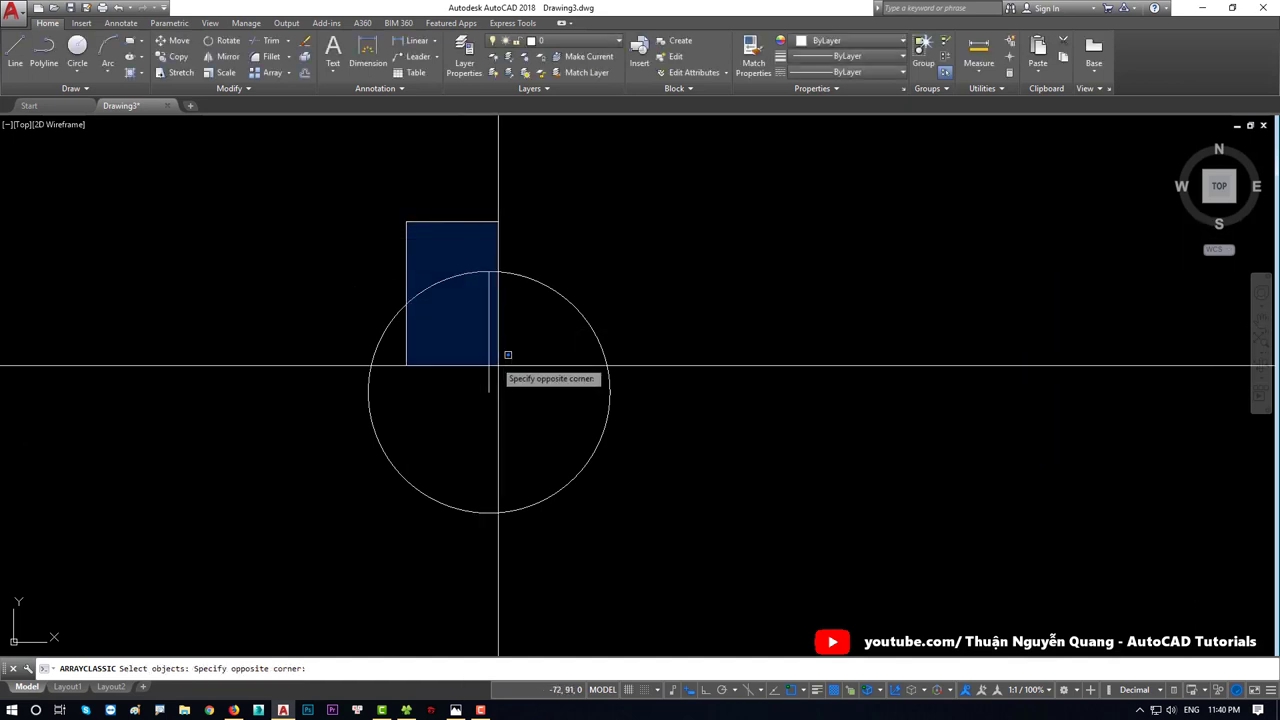
{"action": "left_click", "coordinate": [534, 400]}
{"action": "key", "text": "Return"}
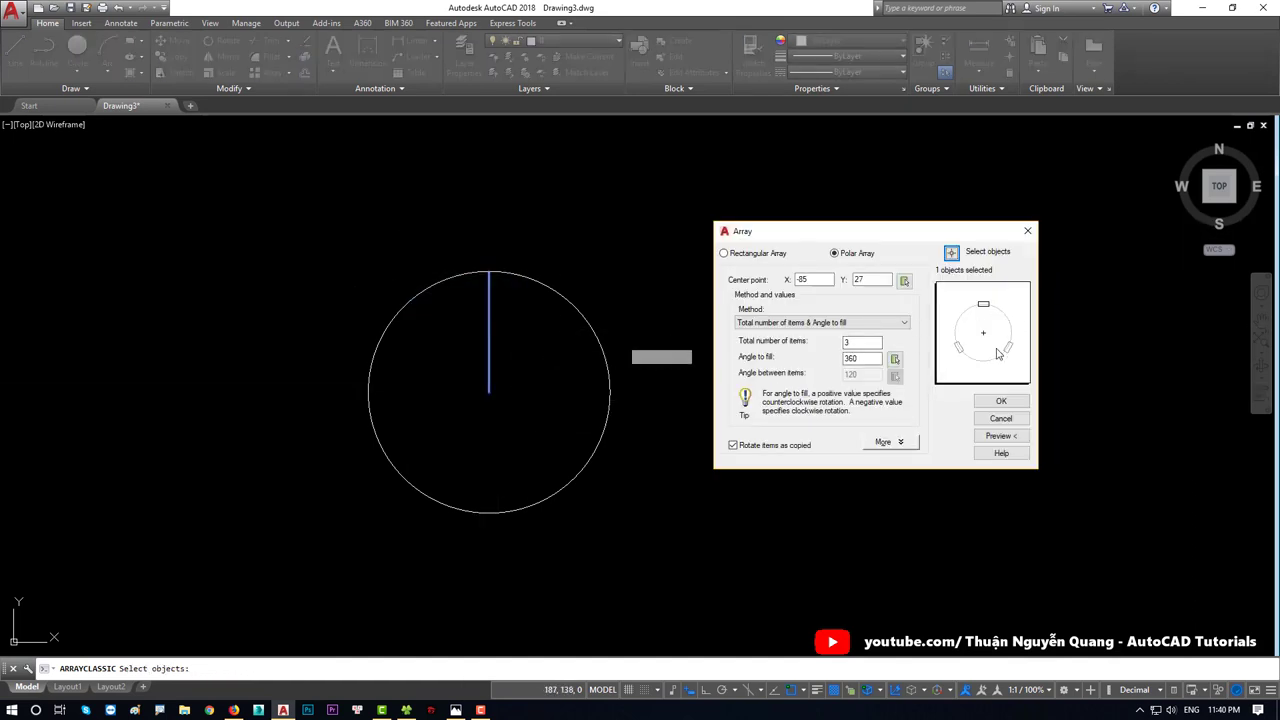
{"action": "left_click", "coordinate": [745, 449]}
{"action": "left_click", "coordinate": [744, 450]}
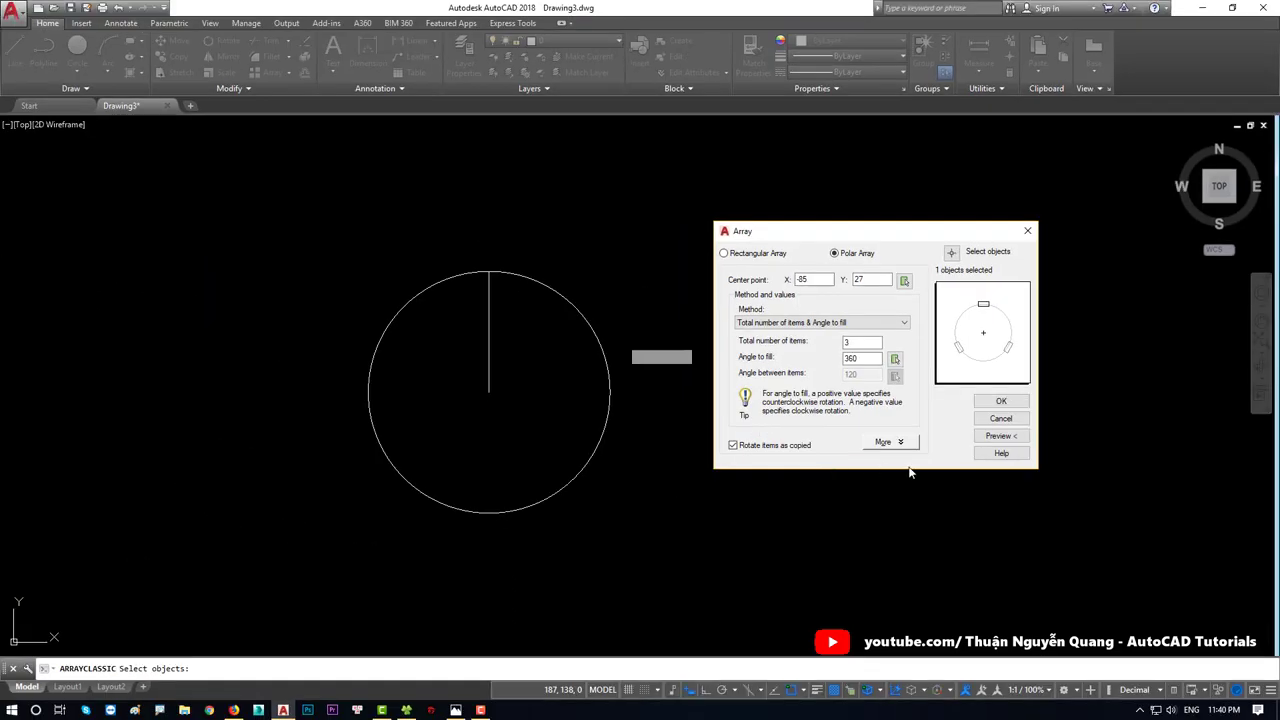
{"action": "left_click", "coordinate": [1007, 400]}
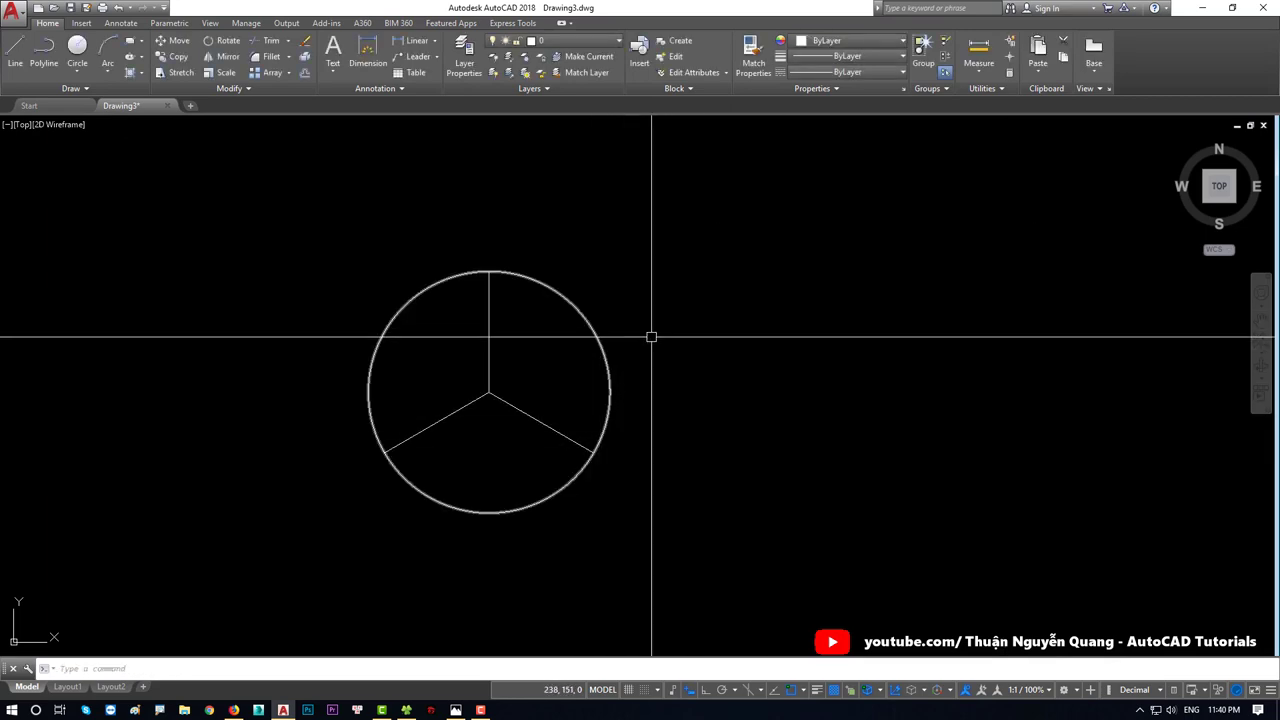
Step: Select the three spokes and compare them against the exercise sheet
{"action": "scroll", "coordinate": [497, 378], "scroll_direction": "up", "scroll_amount": 2}
{"action": "left_click", "coordinate": [451, 426]}
{"action": "key", "text": "alt+Tab"}
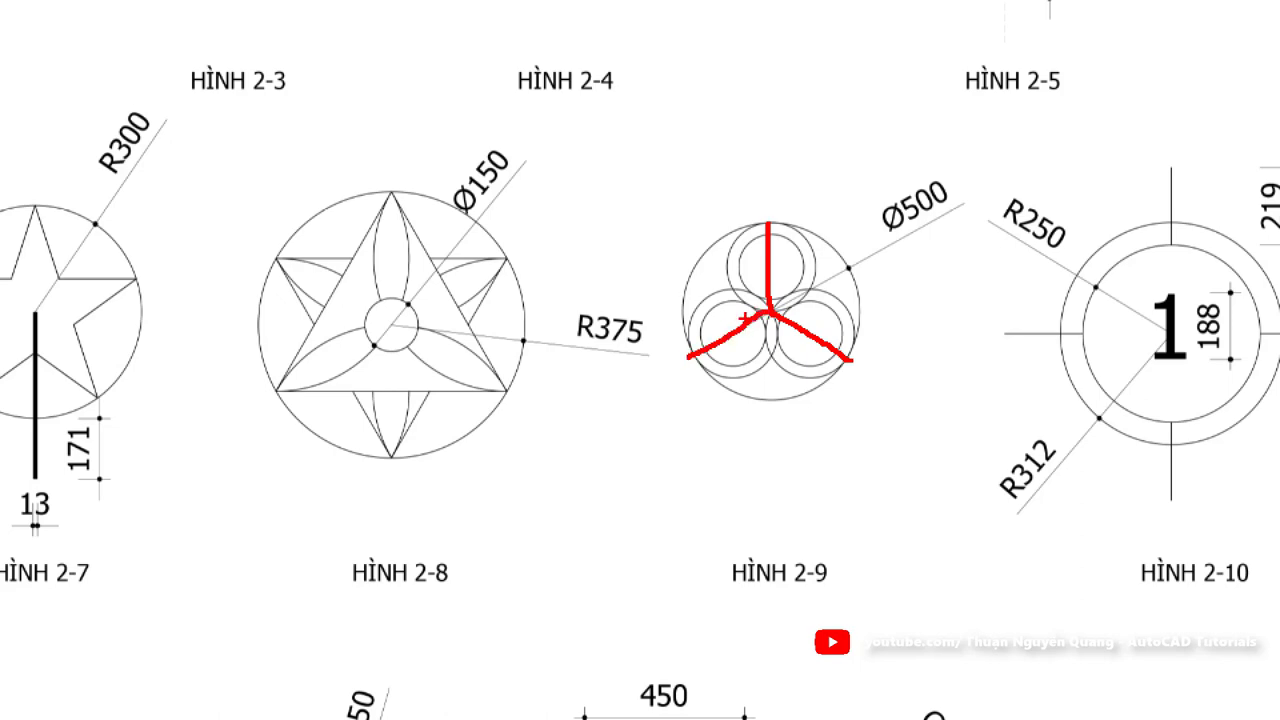
{"action": "key", "text": "alt+Tab"}
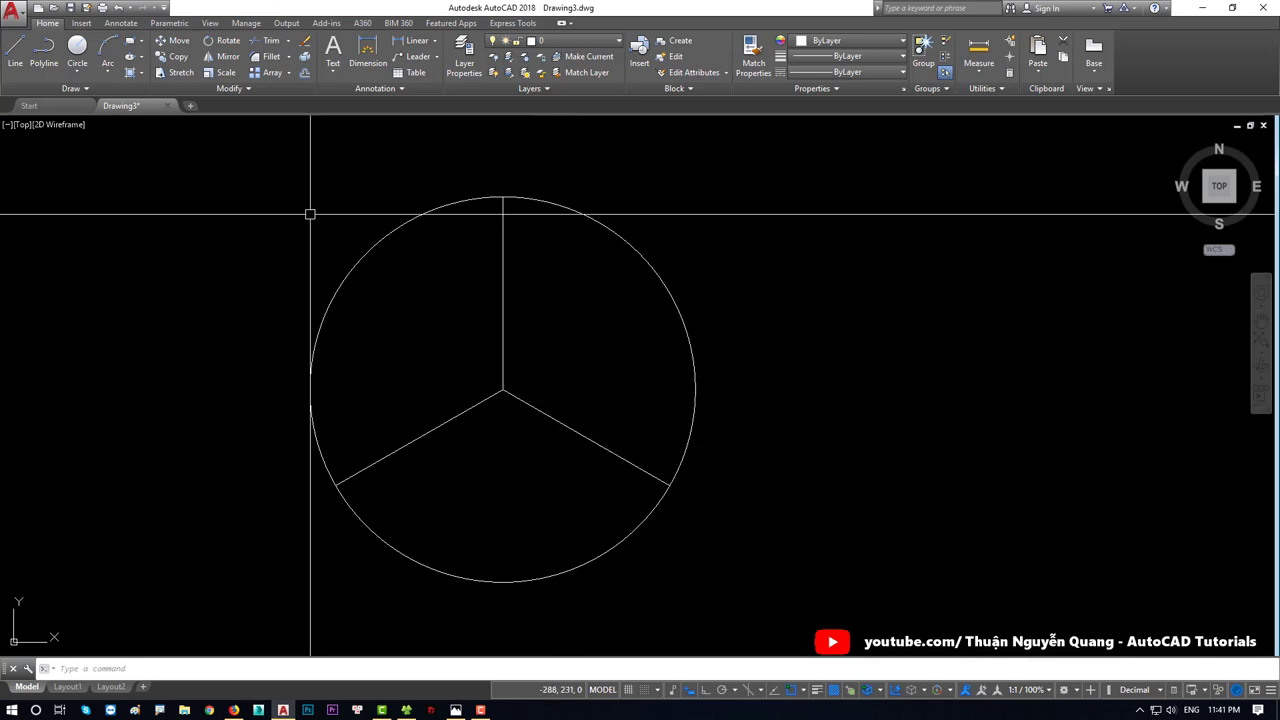
Step: Draw three two-point circles from the big circle's centre to each spoke's rim end
{"action": "left_click", "coordinate": [79, 72]}
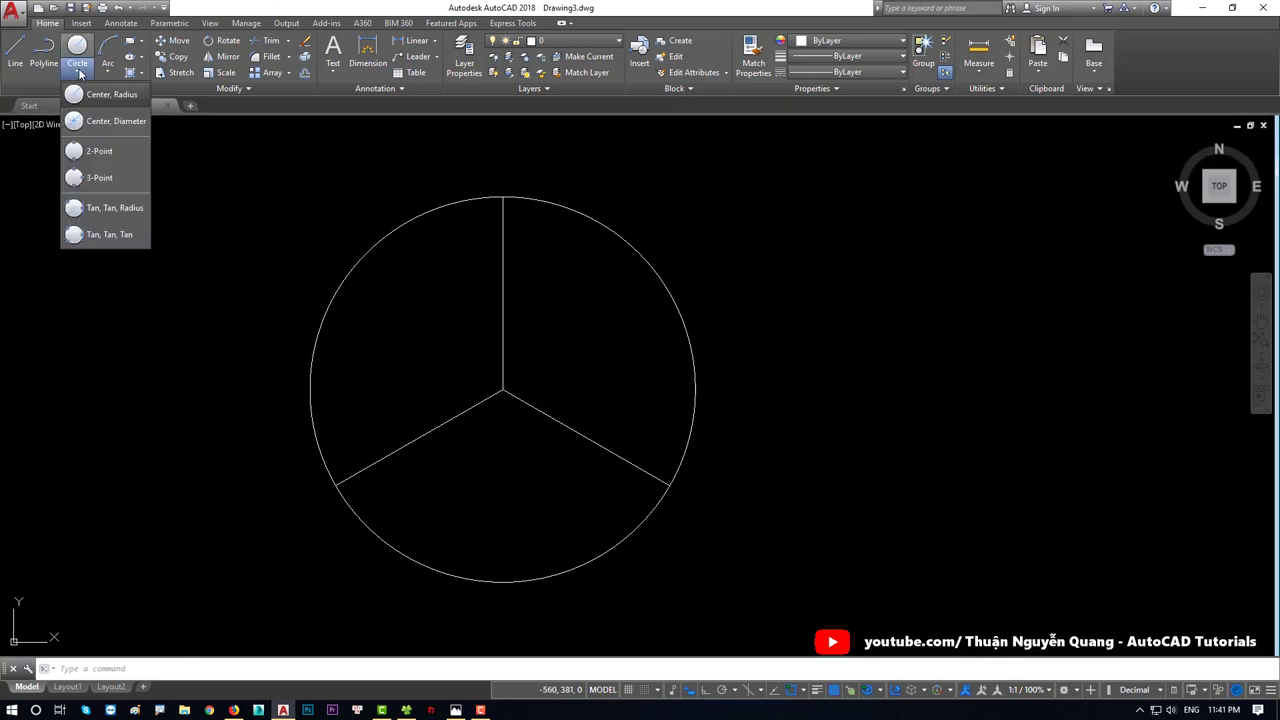
{"action": "left_click", "coordinate": [95, 150]}
{"action": "left_click", "coordinate": [502, 391]}
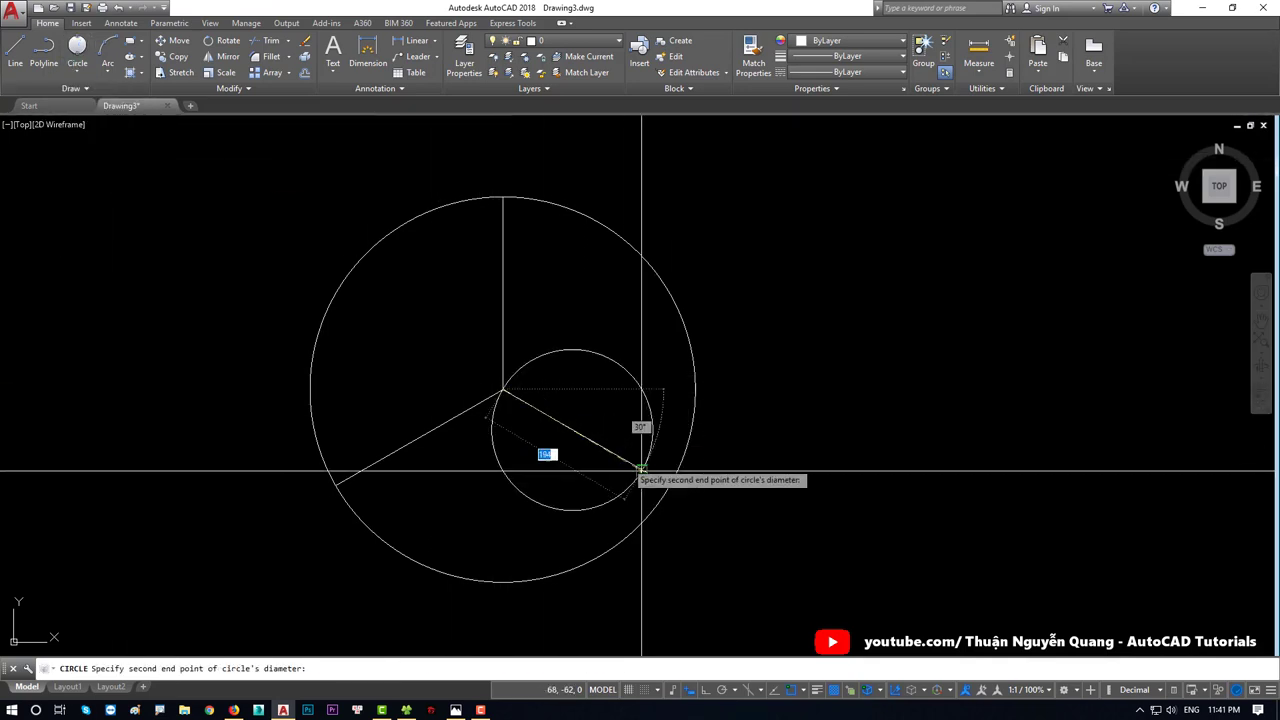
{"action": "left_click", "coordinate": [672, 486]}
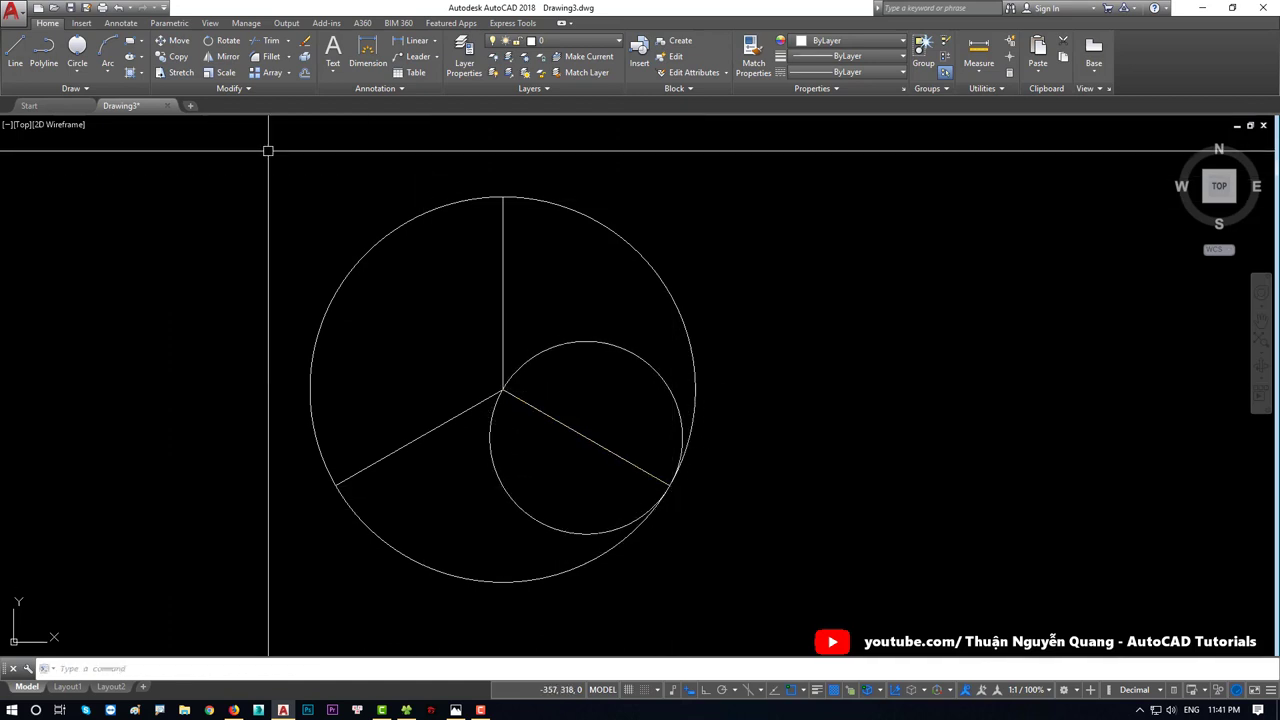
{"action": "left_click", "coordinate": [79, 72]}
{"action": "left_click", "coordinate": [95, 151]}
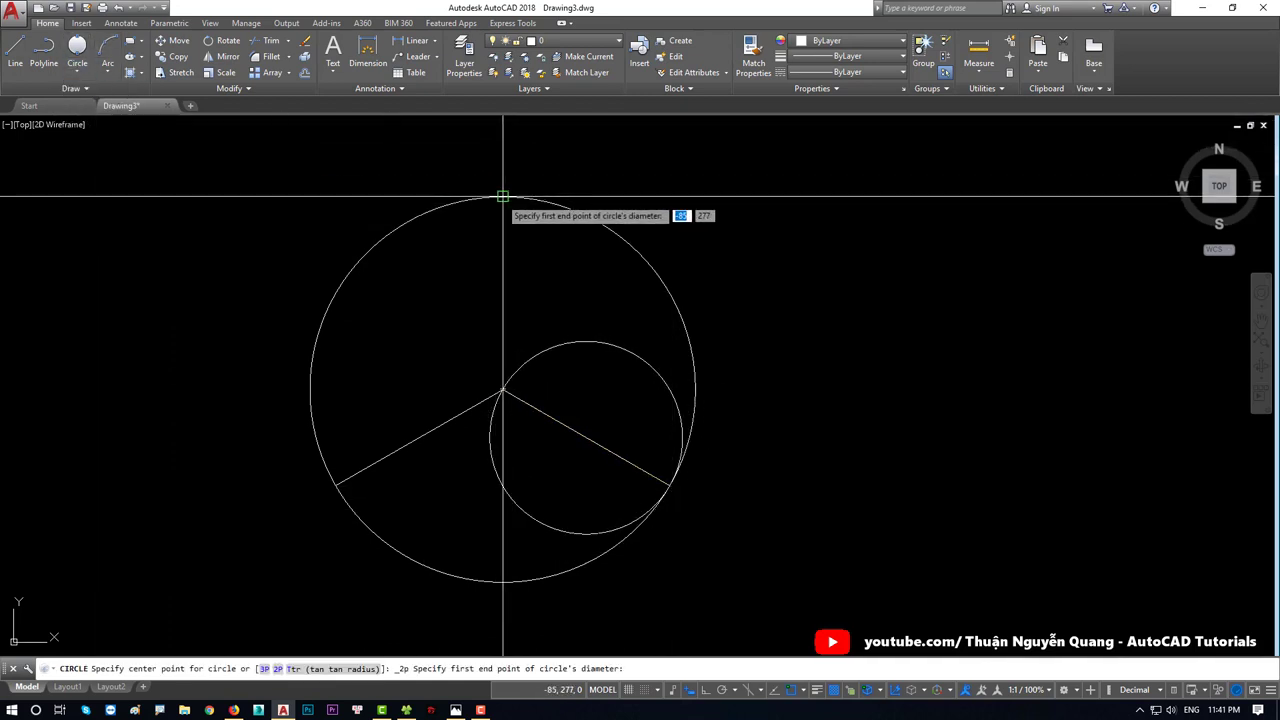
{"action": "left_click", "coordinate": [502, 197]}
{"action": "left_click", "coordinate": [502, 388]}
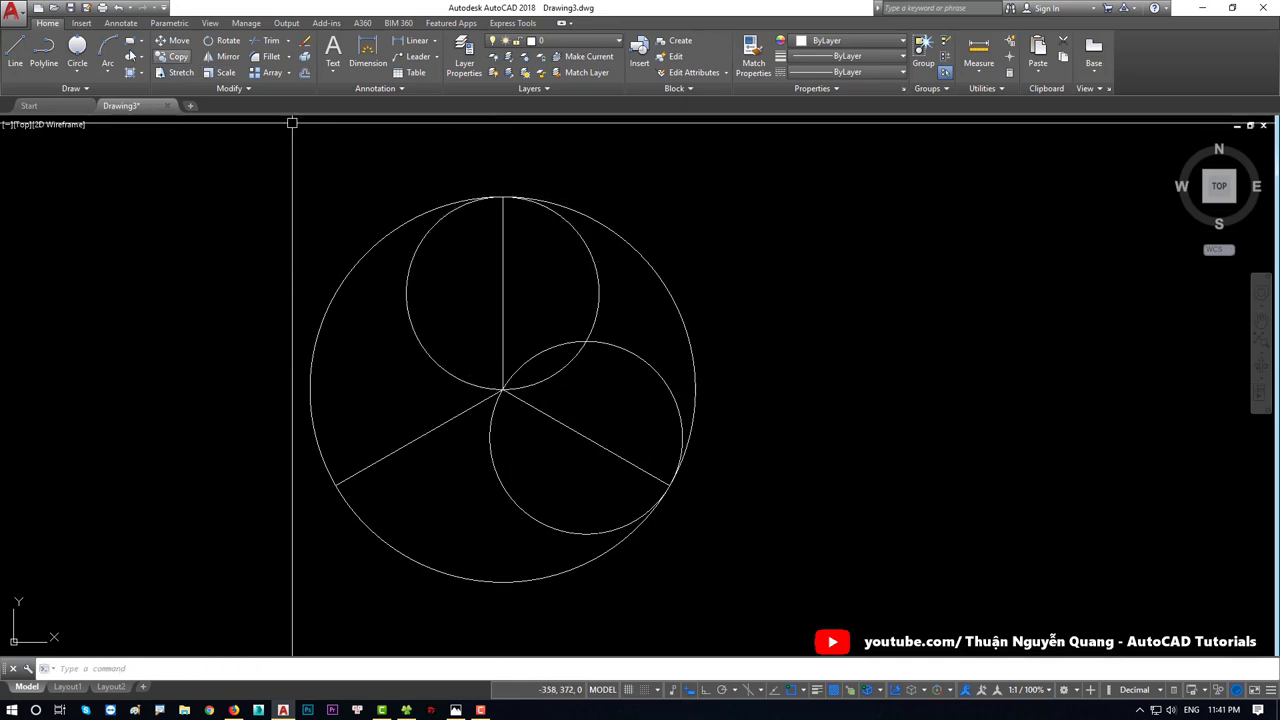
{"action": "left_click", "coordinate": [78, 72]}
{"action": "left_click", "coordinate": [95, 151]}
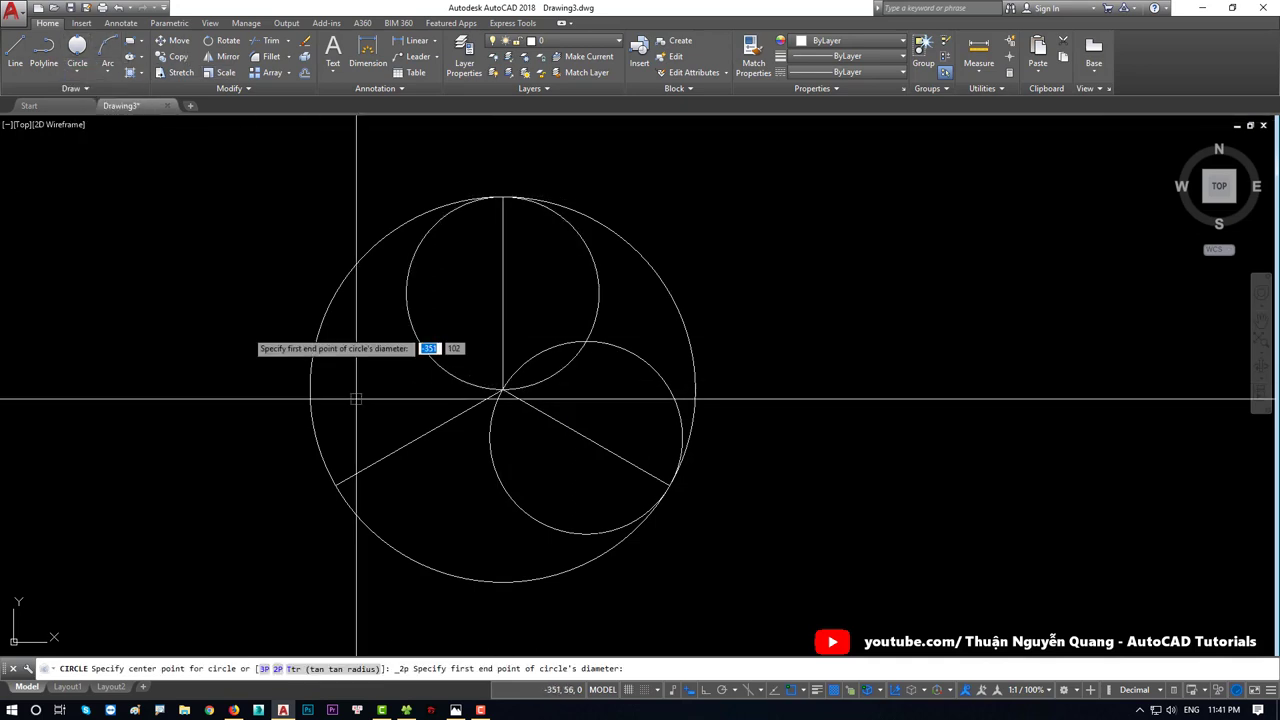
{"action": "left_click", "coordinate": [337, 485]}
{"action": "left_click", "coordinate": [491, 392]}
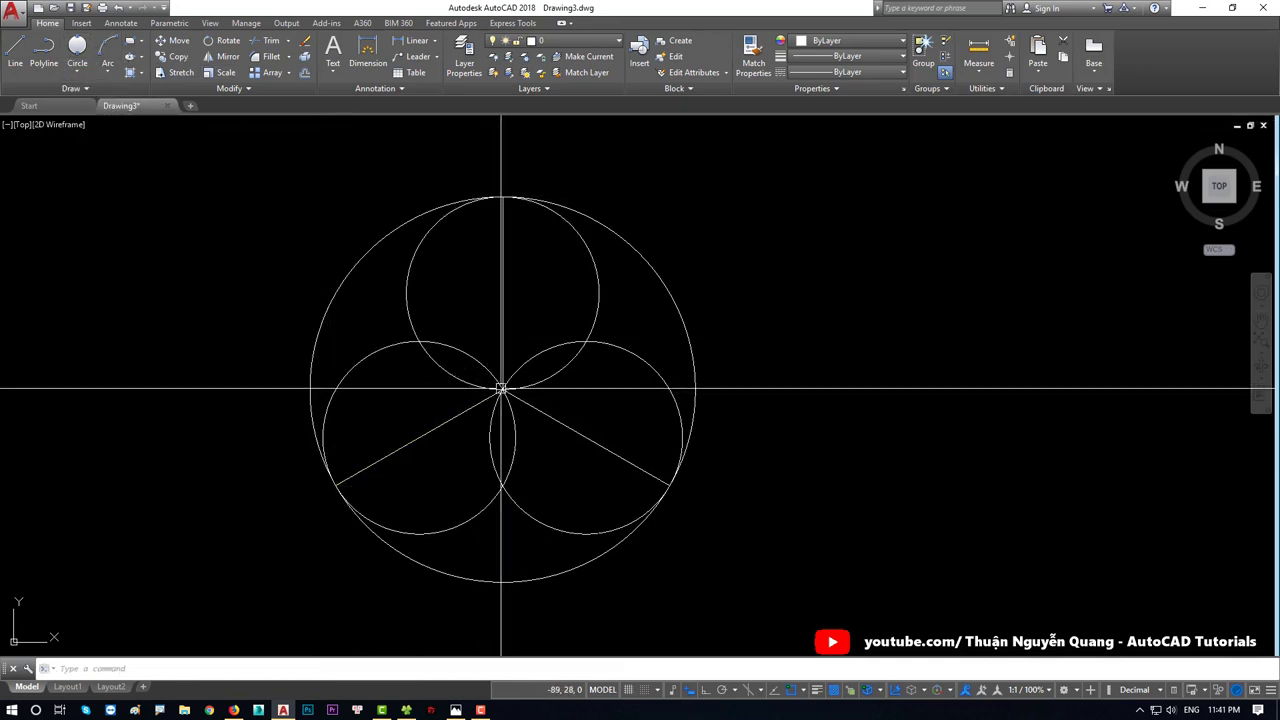
Step: Delete the three spokes and bring the exercise sheet image forward
{"action": "middle_click_drag", "start_coordinate": [537, 339], "coordinate": [628, 342]}
{"action": "left_click", "coordinate": [594, 270]}
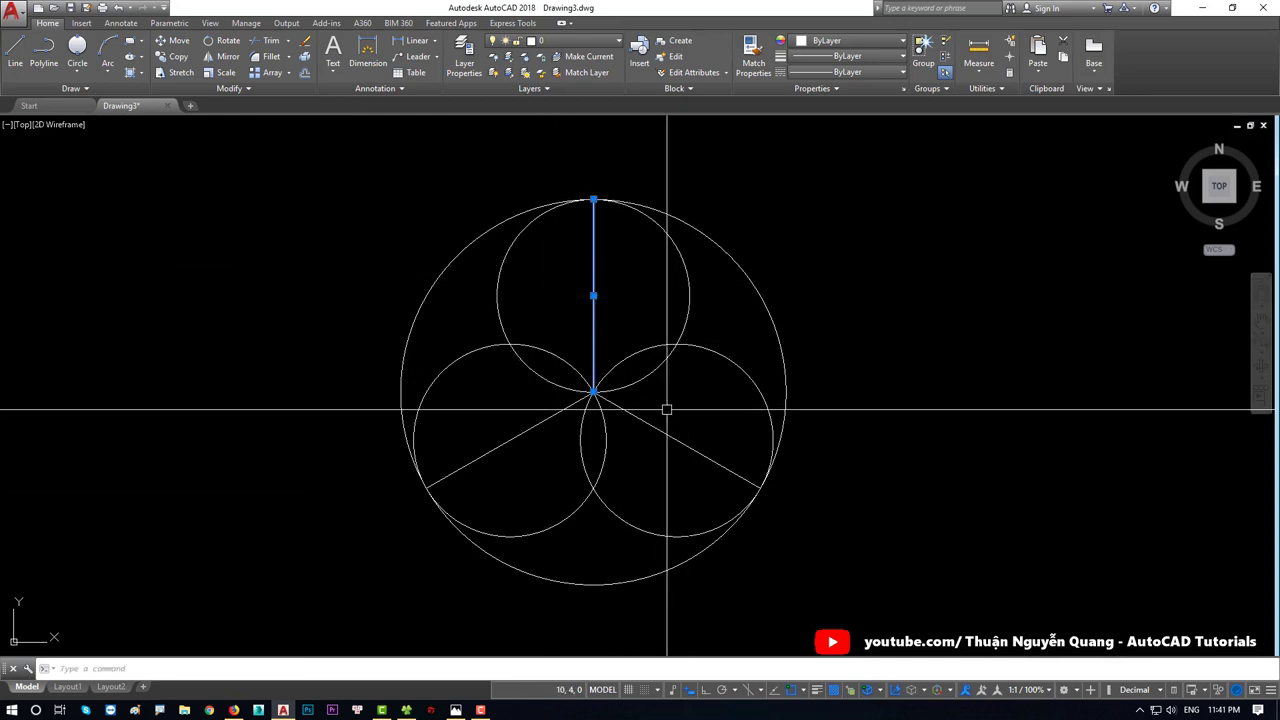
{"action": "left_click", "coordinate": [689, 447]}
{"action": "left_click", "coordinate": [505, 443]}
{"action": "key", "text": "Delete"}
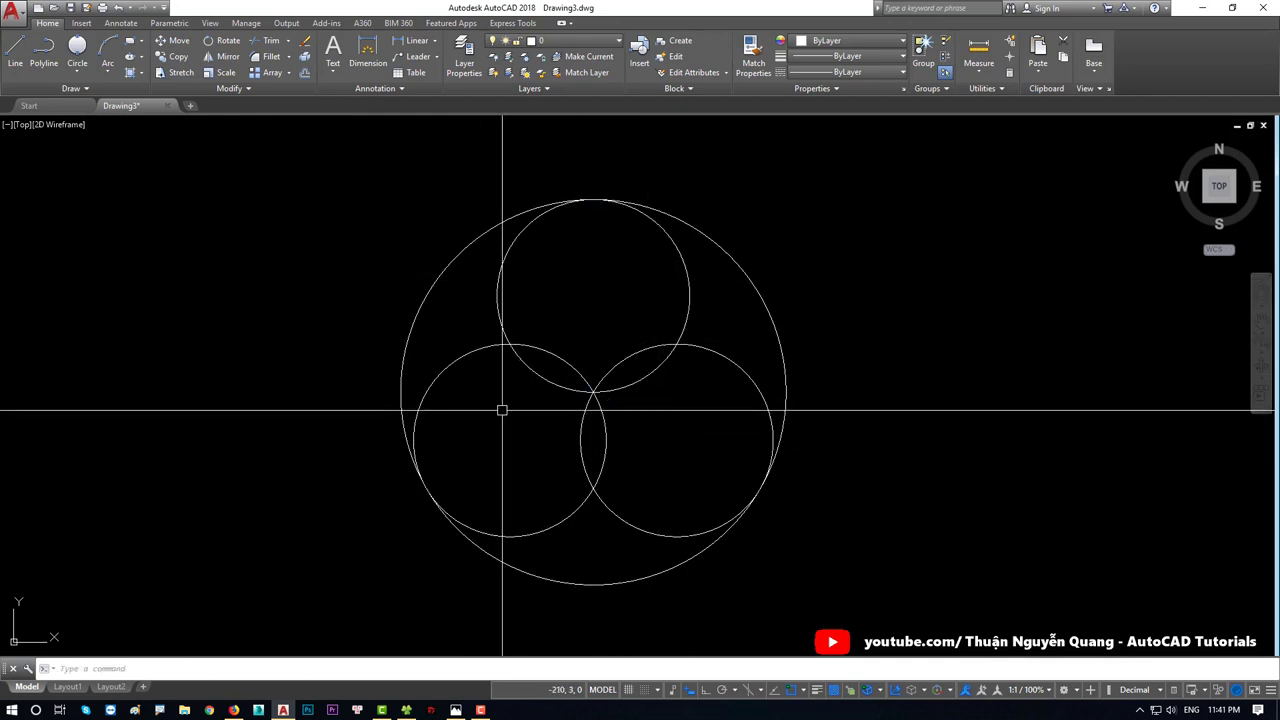
{"action": "key", "text": "alt+Tab"}
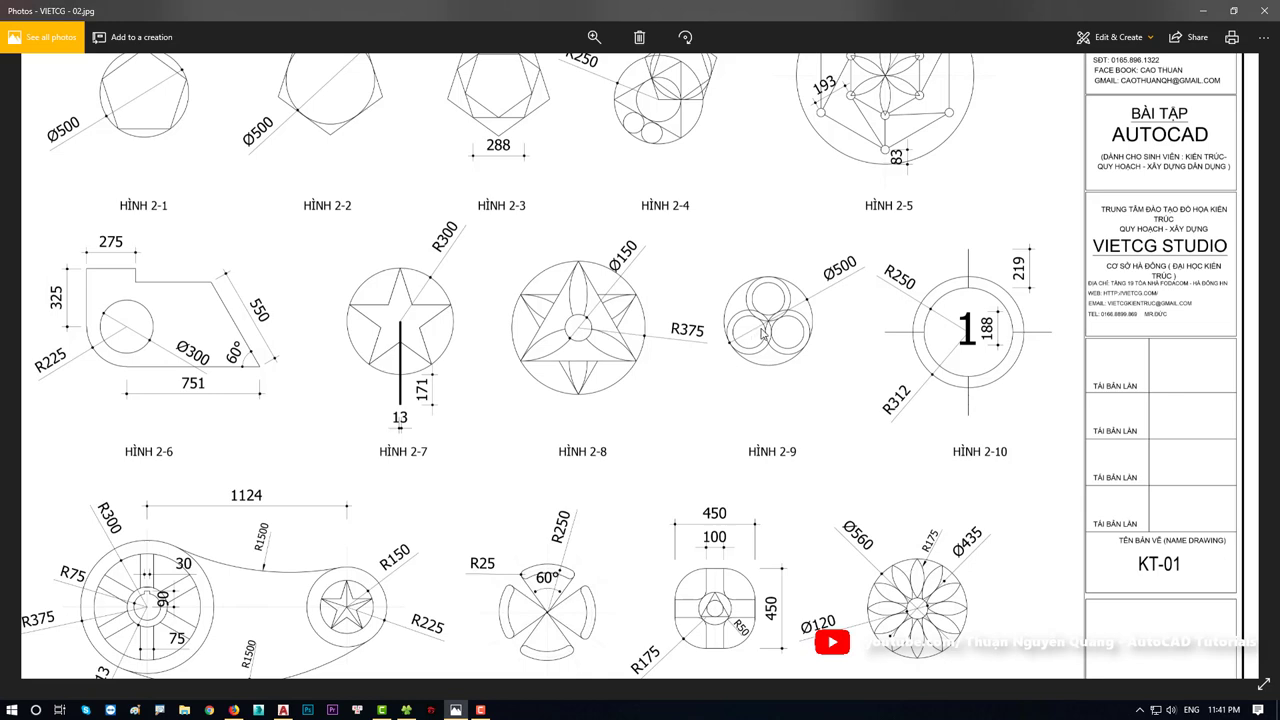
Step: Zoom in on HÌNH 2-9 in the exercise sheet
{"action": "scroll", "coordinate": [761, 328], "scroll_direction": "up", "scroll_amount": 3}
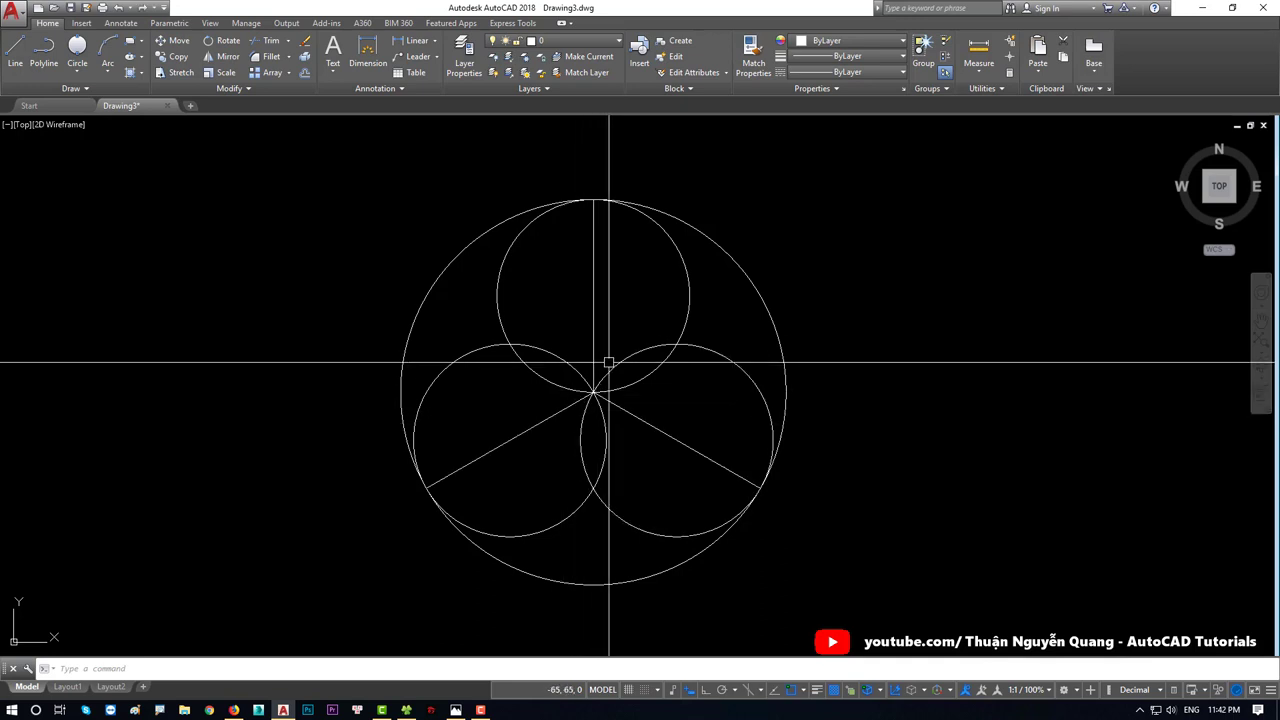
Step: Briefly select the radial lines and start a two-point circle, cancelling both
{"action": "left_click", "coordinate": [668, 400]}
{"action": "left_click", "coordinate": [650, 435]}
{"action": "left_click", "coordinate": [608, 277]}
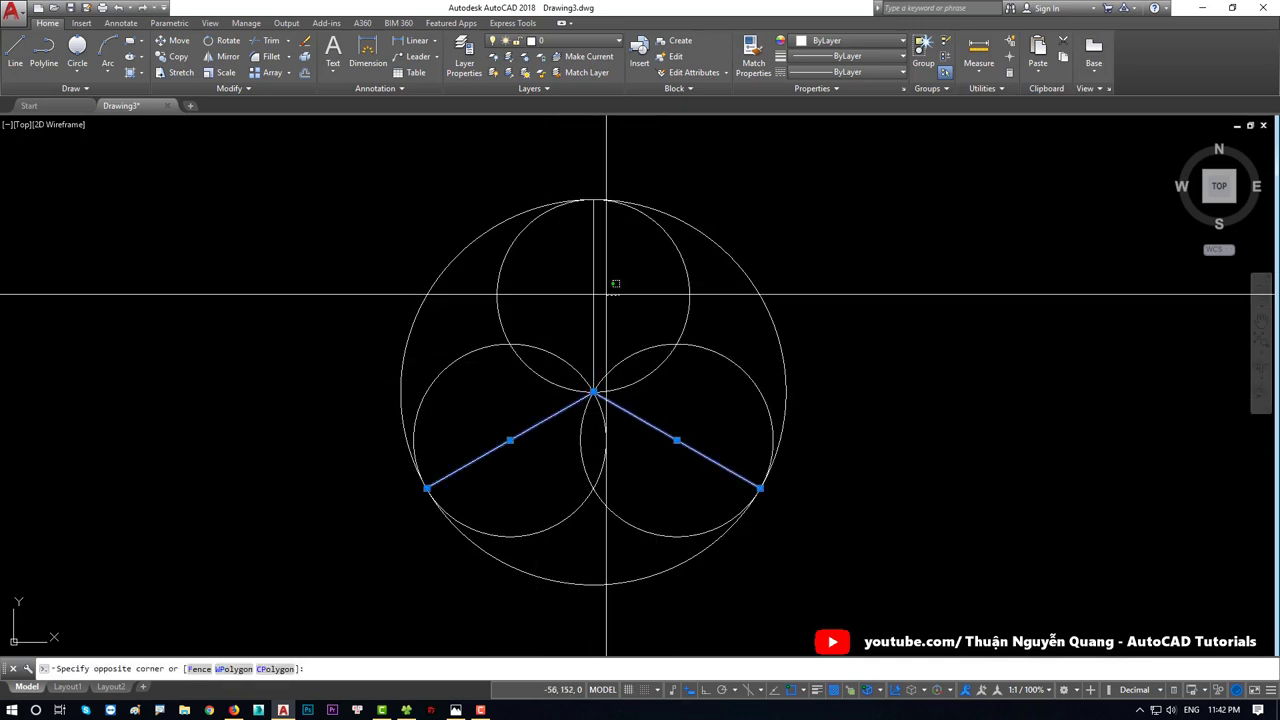
{"action": "key", "text": "Escape"}
{"action": "left_click", "coordinate": [77, 72]}
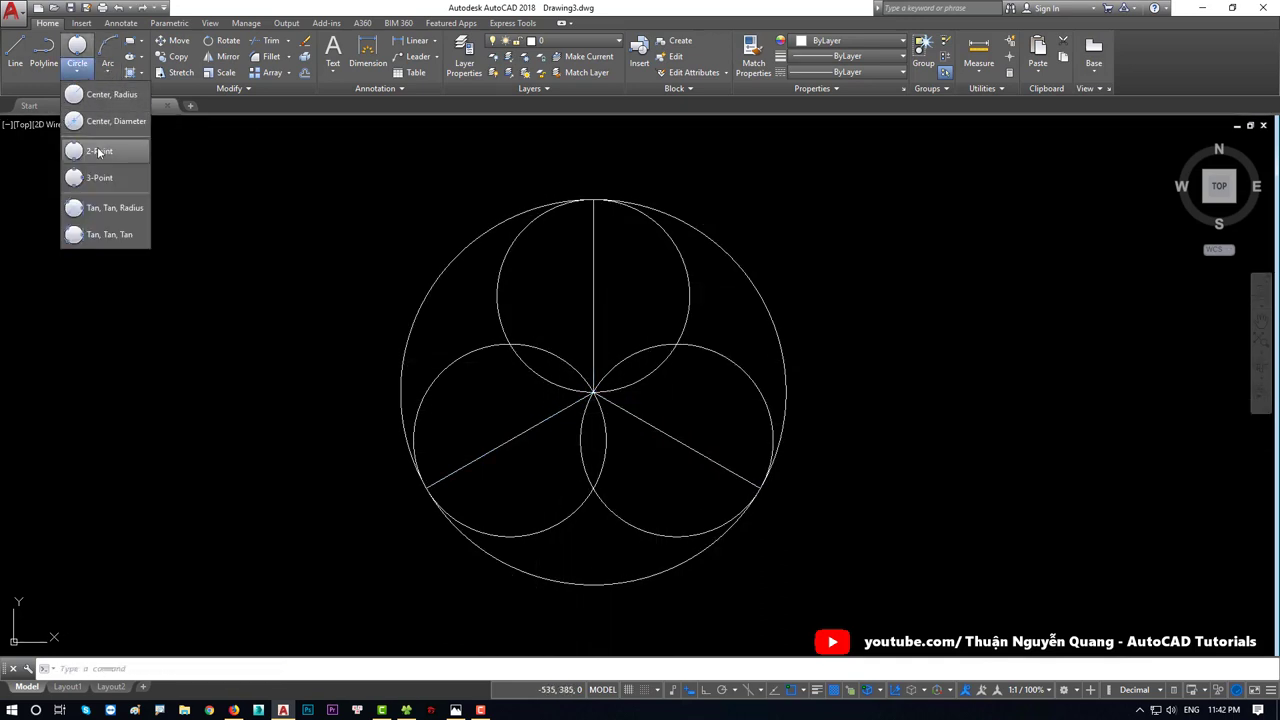
{"action": "left_click", "coordinate": [98, 151]}
{"action": "left_click", "coordinate": [510, 440]}
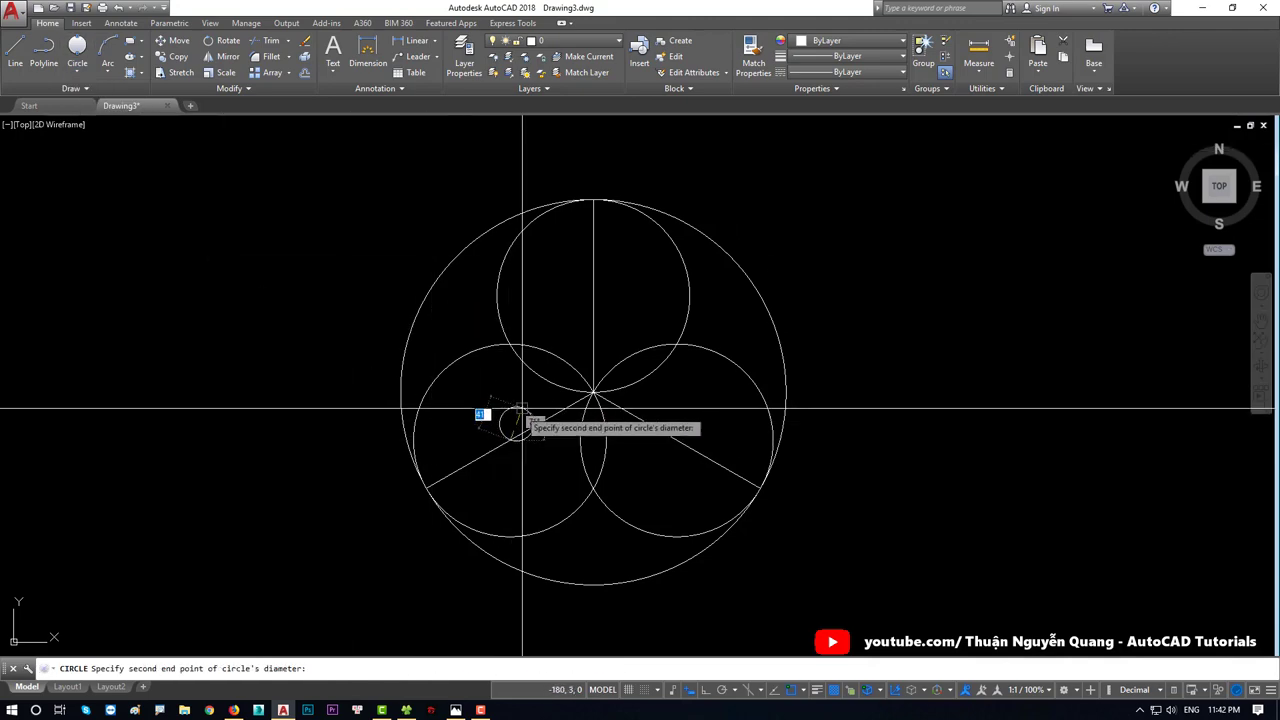
{"action": "key", "text": "Escape"}
Step: Draw a smaller centre-radius circle inside each of the three centre-to-rim circles
{"action": "left_click", "coordinate": [77, 72]}
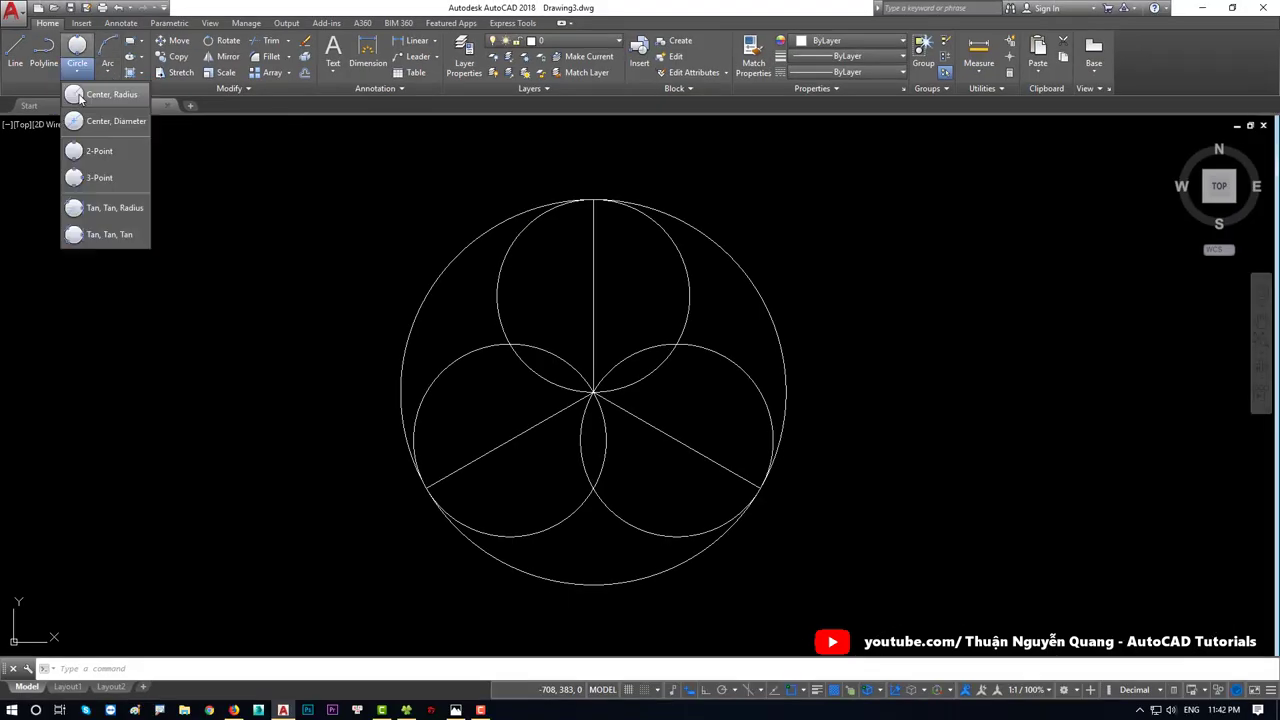
{"action": "left_click", "coordinate": [80, 97]}
{"action": "left_click", "coordinate": [510, 439]}
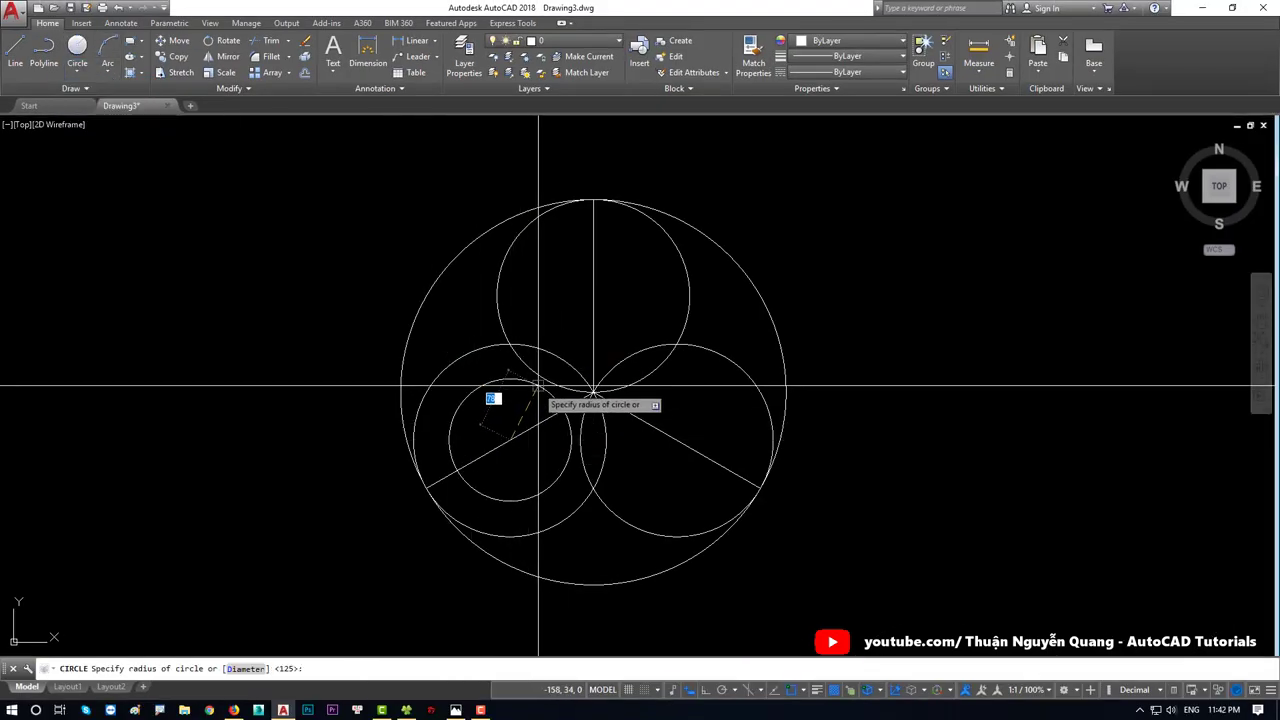
{"action": "left_click", "coordinate": [539, 386]}
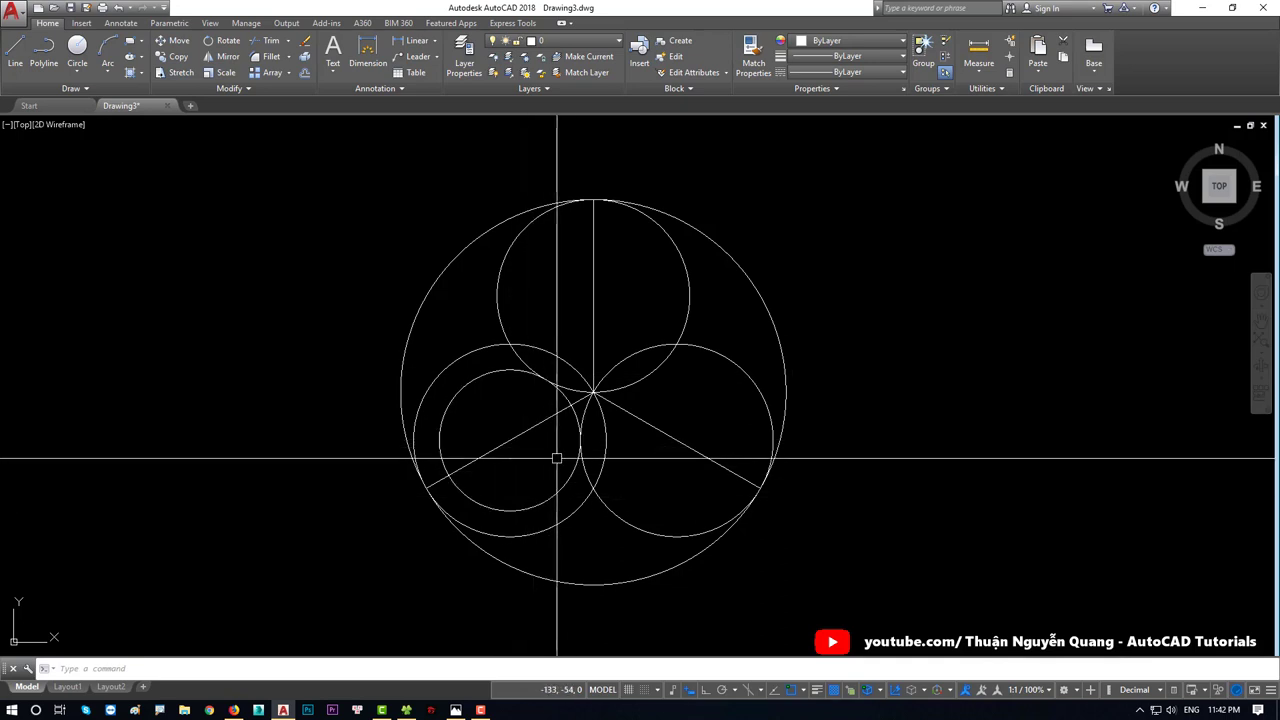
{"action": "left_click", "coordinate": [76, 52]}
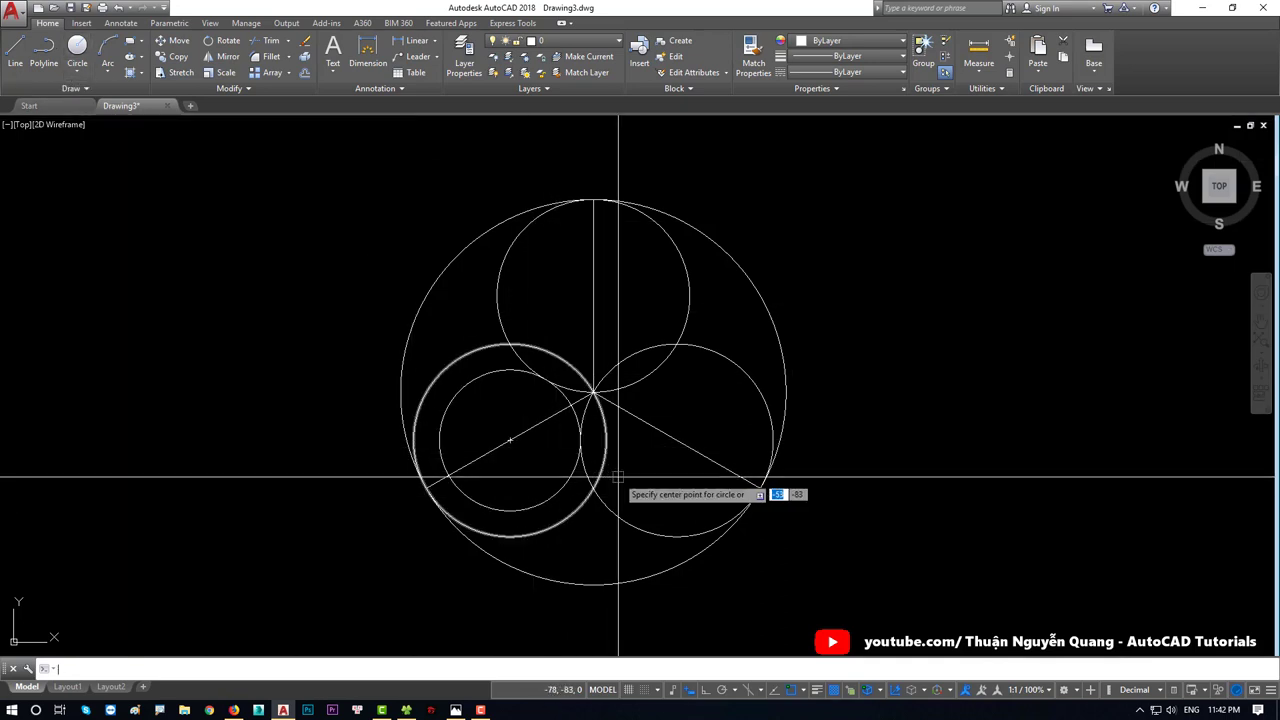
{"action": "left_click", "coordinate": [677, 440]}
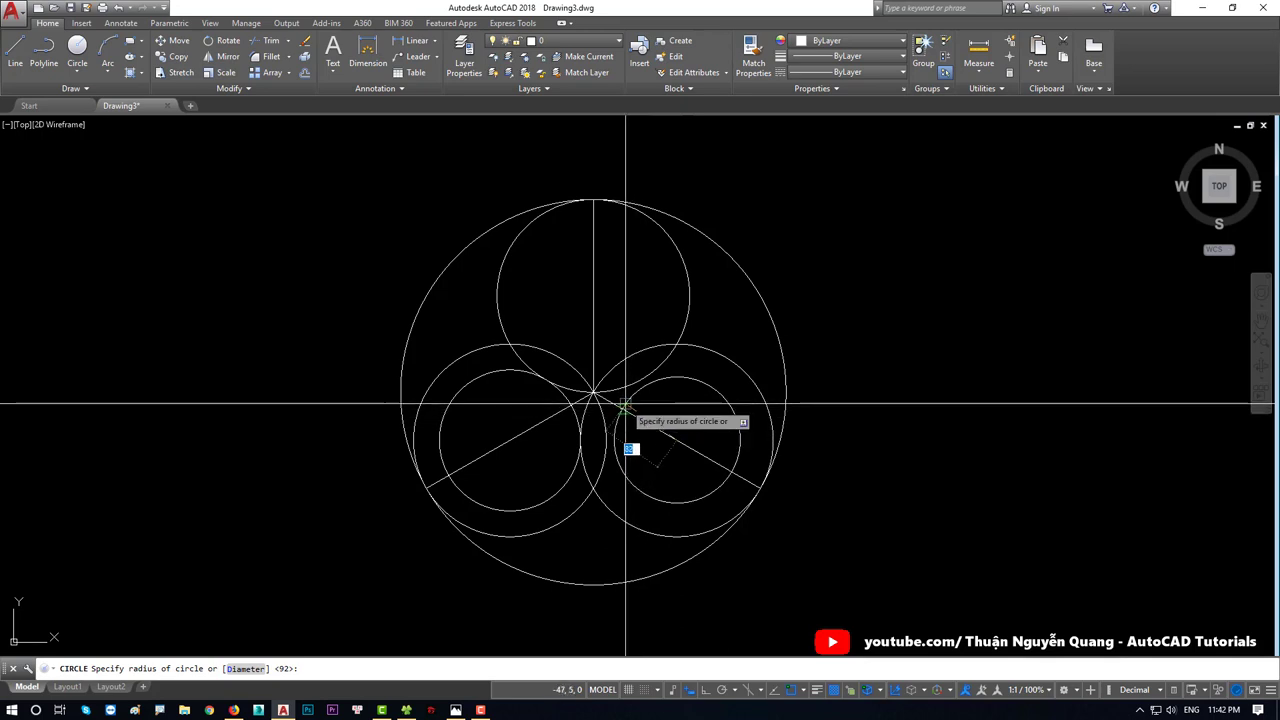
{"action": "left_click", "coordinate": [620, 424]}
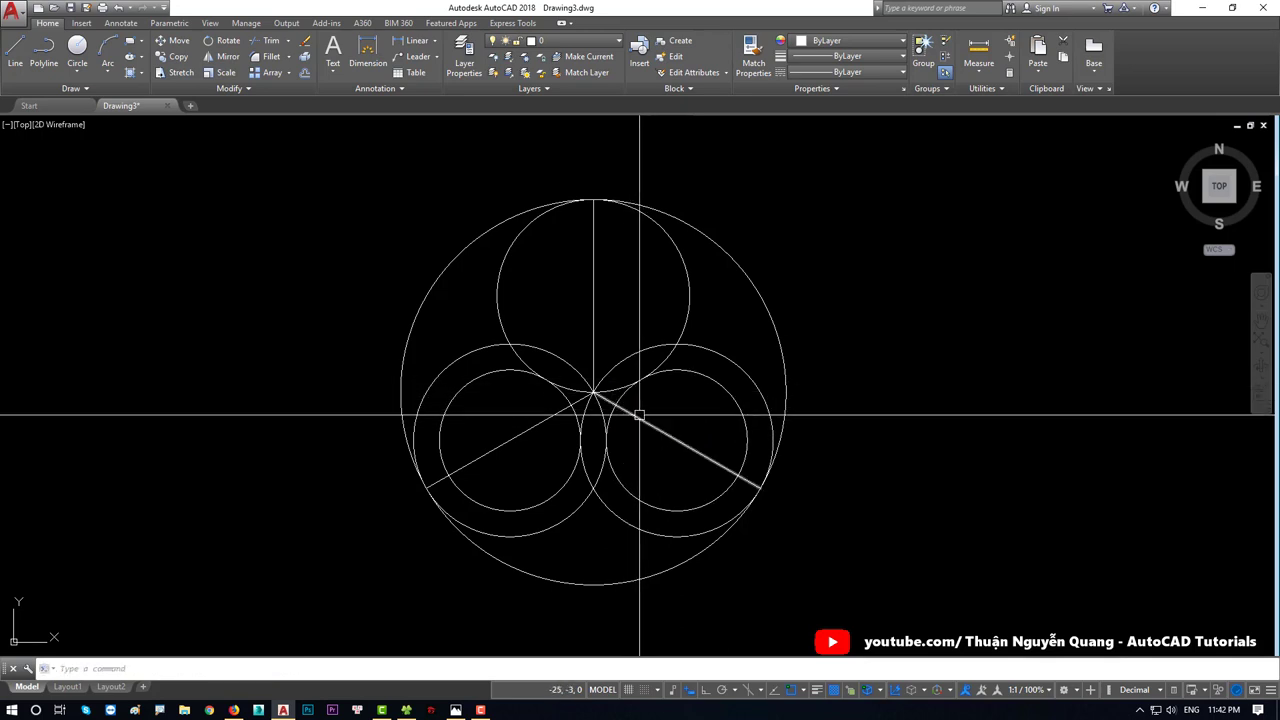
{"action": "left_click", "coordinate": [670, 245]}
{"action": "key", "text": "Return"}
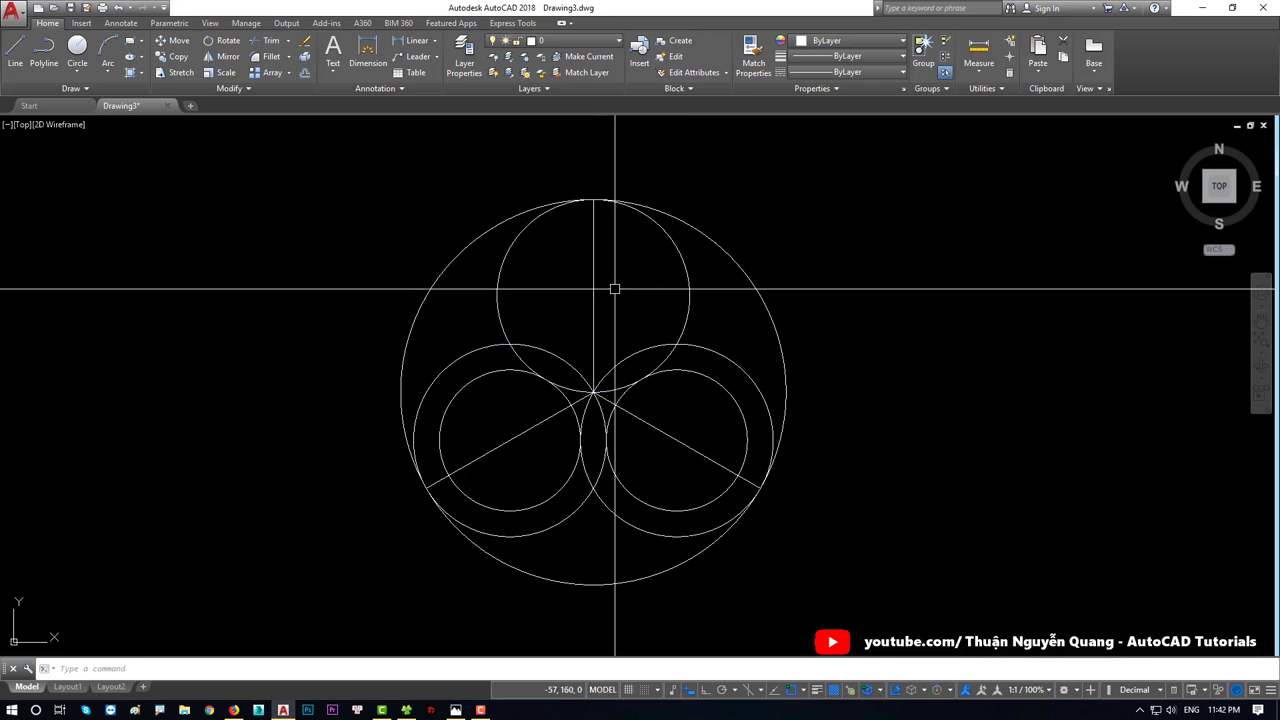
{"action": "left_click", "coordinate": [594, 295]}
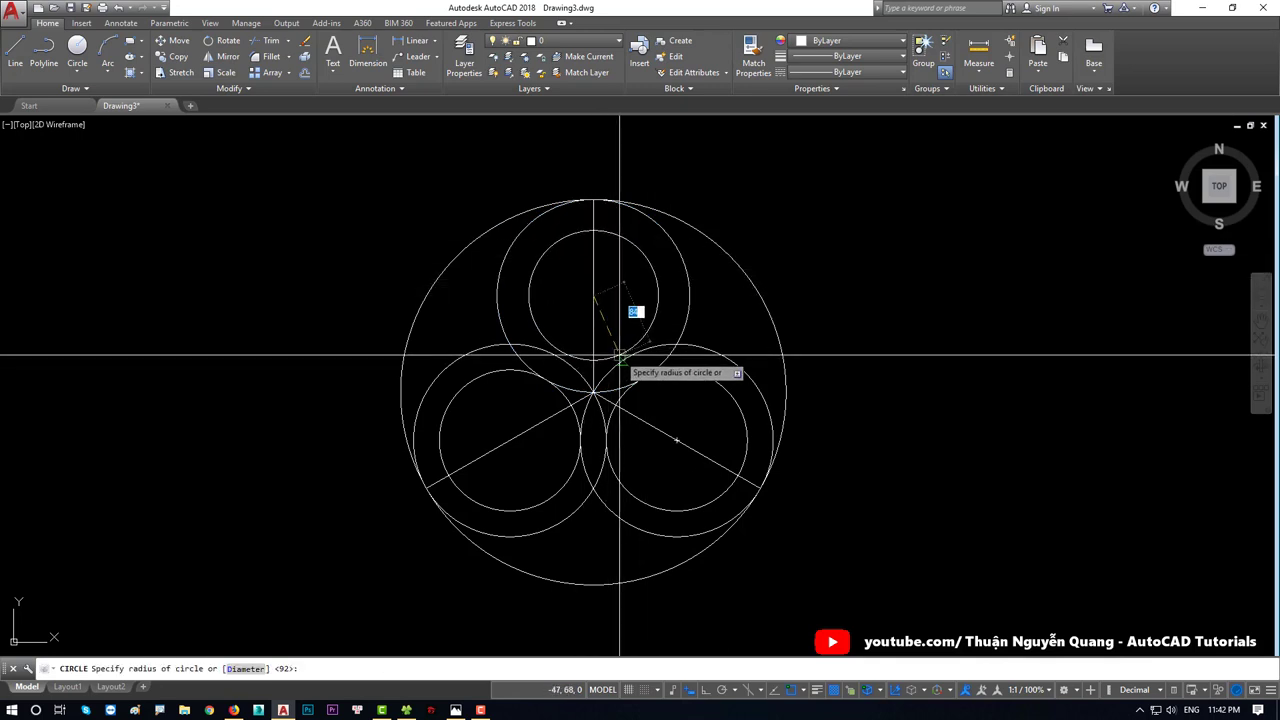
{"action": "key", "text": "Escape"}
Step: Select the three radial lines for removal
{"action": "left_click", "coordinate": [650, 425]}
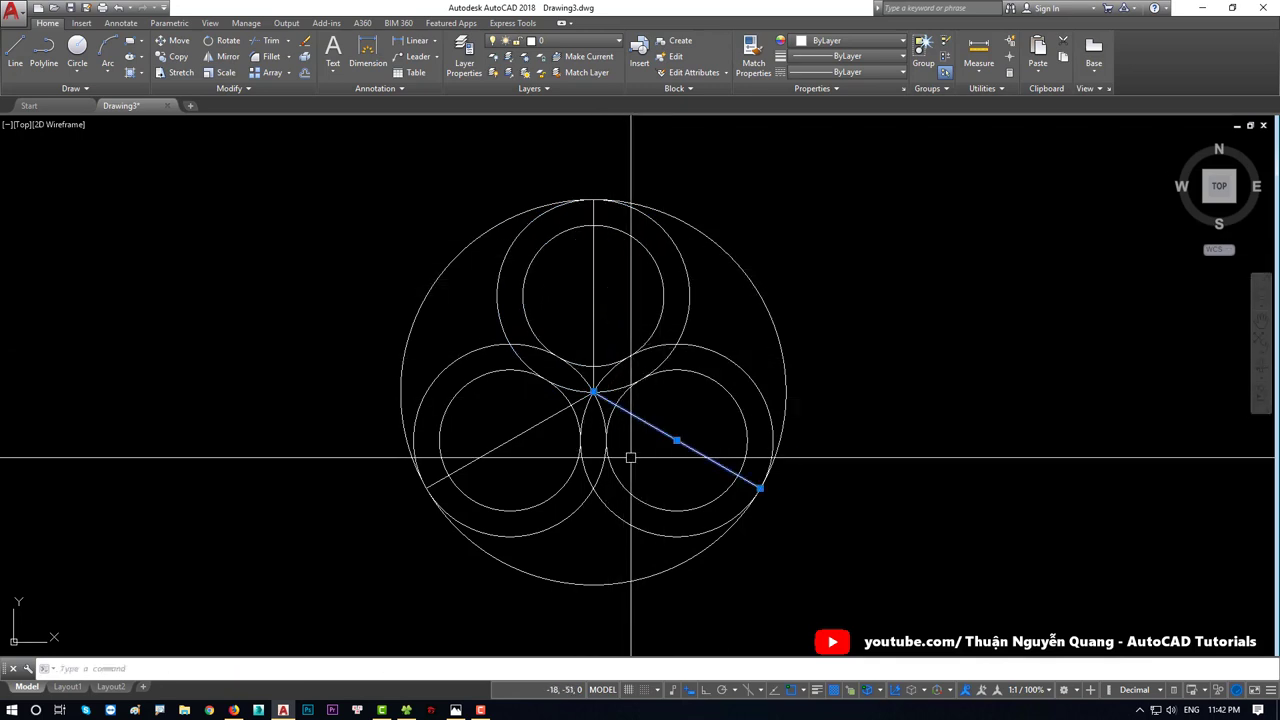
{"action": "left_click", "coordinate": [520, 435]}
{"action": "left_click", "coordinate": [596, 312]}
{"action": "scroll", "coordinate": [600, 390], "scroll_direction": "down", "scroll_amount": 3}
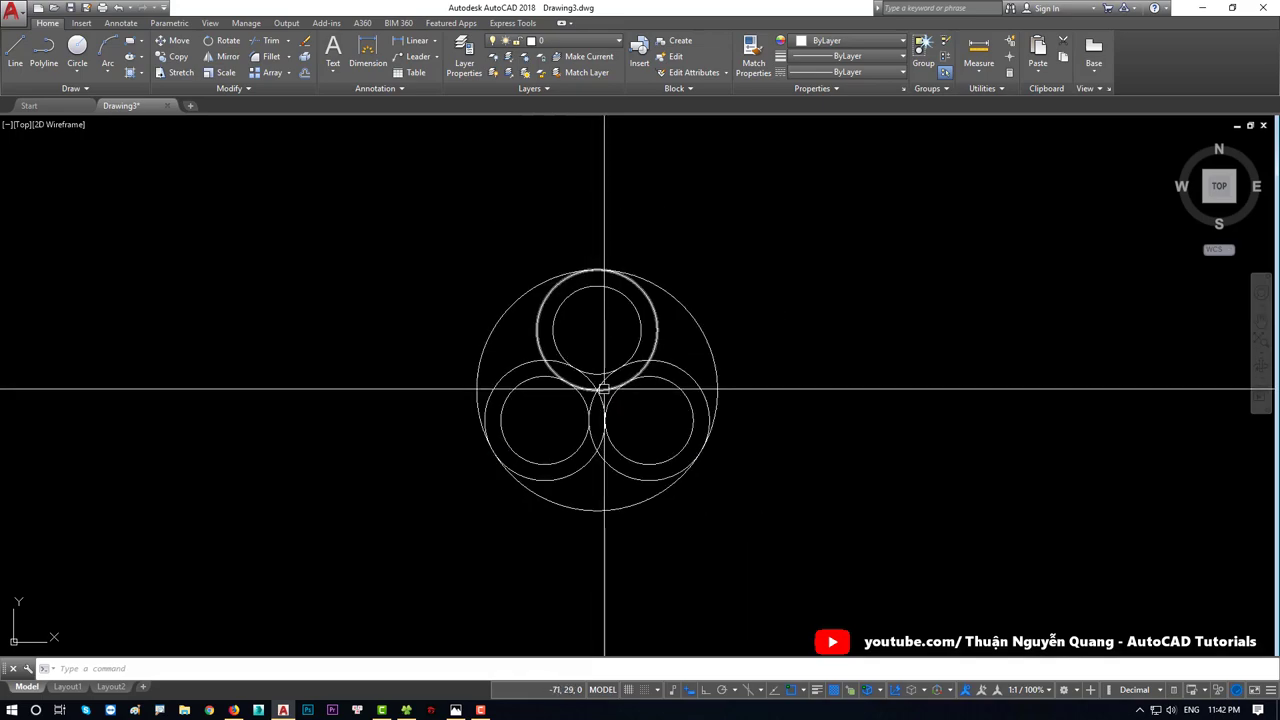
{"action": "scroll", "coordinate": [600, 390], "scroll_direction": "down", "scroll_amount": 3}
{"action": "key", "text": "alt+Tab"}
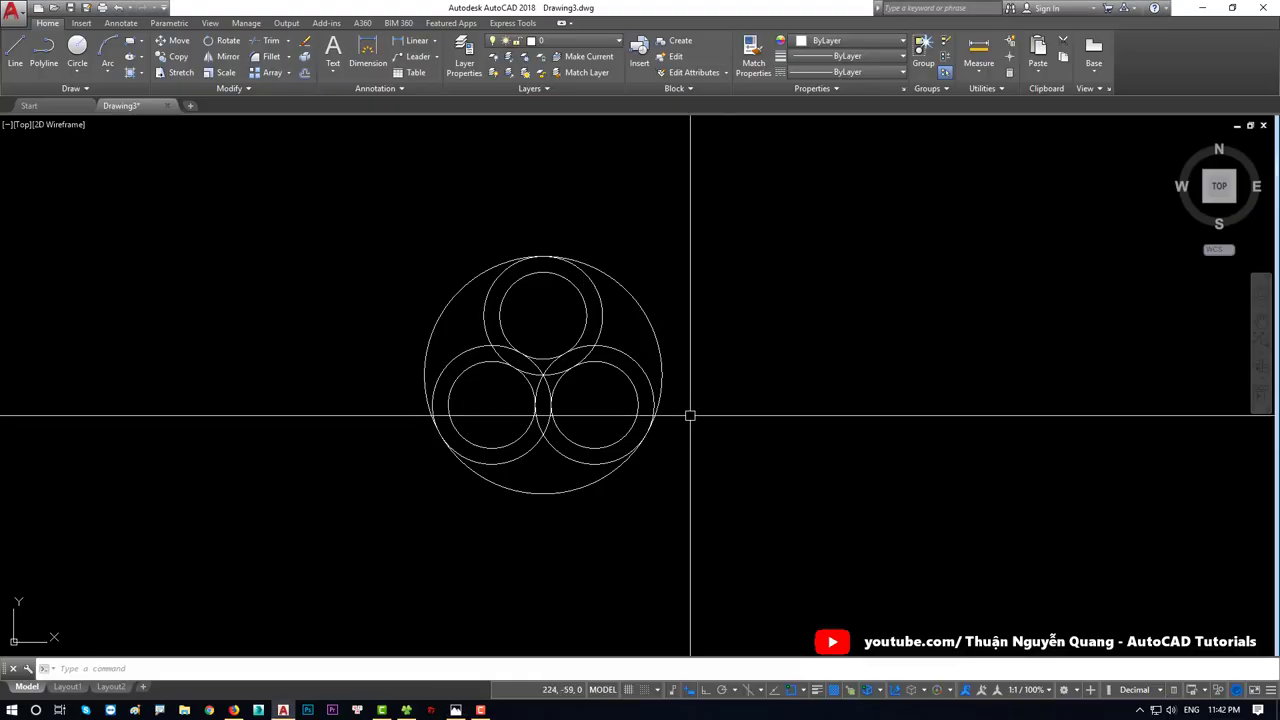
{"action": "scroll", "coordinate": [700, 410], "scroll_direction": "down", "scroll_amount": 4}
Step: Draw a radius-92 circle in free space to the right of the three-circle figure
{"action": "middle_click_drag", "start_coordinate": [720, 400], "coordinate": [376, 432]}
{"action": "scroll", "coordinate": [376, 432], "scroll_direction": "up", "scroll_amount": 2}
{"action": "key", "text": "Return"}
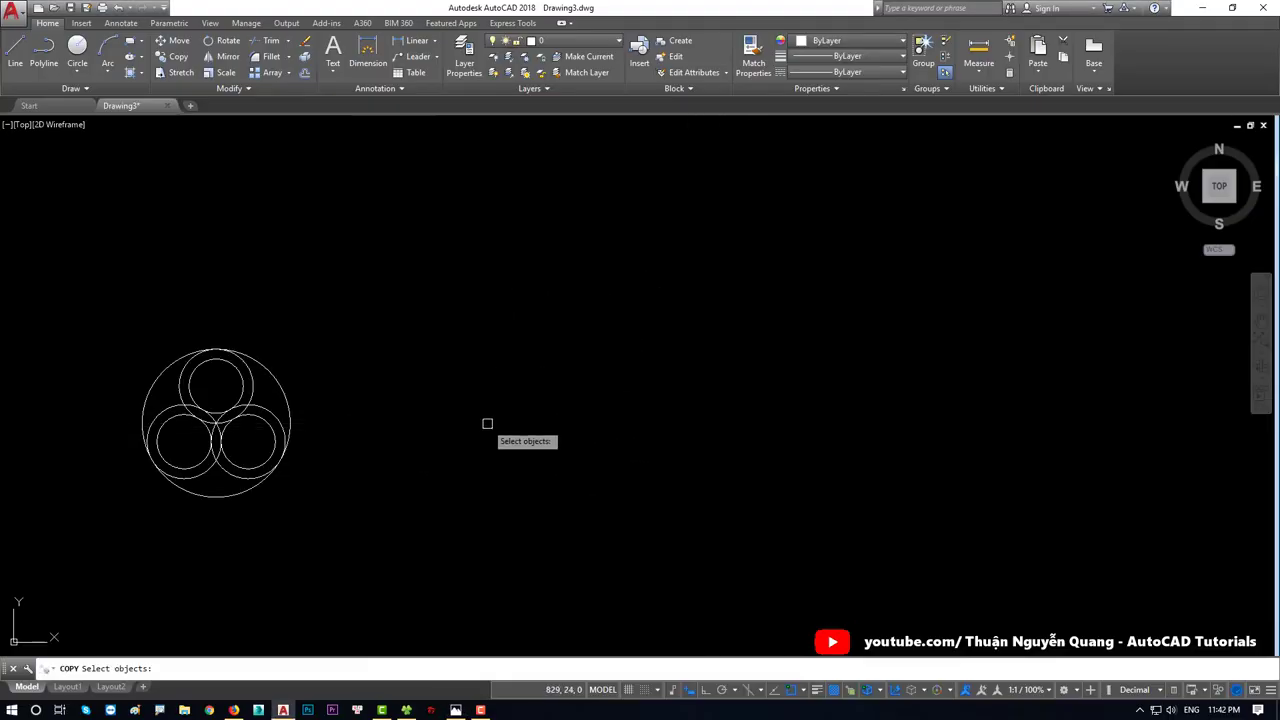
{"action": "key", "text": "Escape"}
{"action": "type", "text": "cc"}
{"action": "key", "text": "Return"}
{"action": "left_click", "coordinate": [509, 398]}
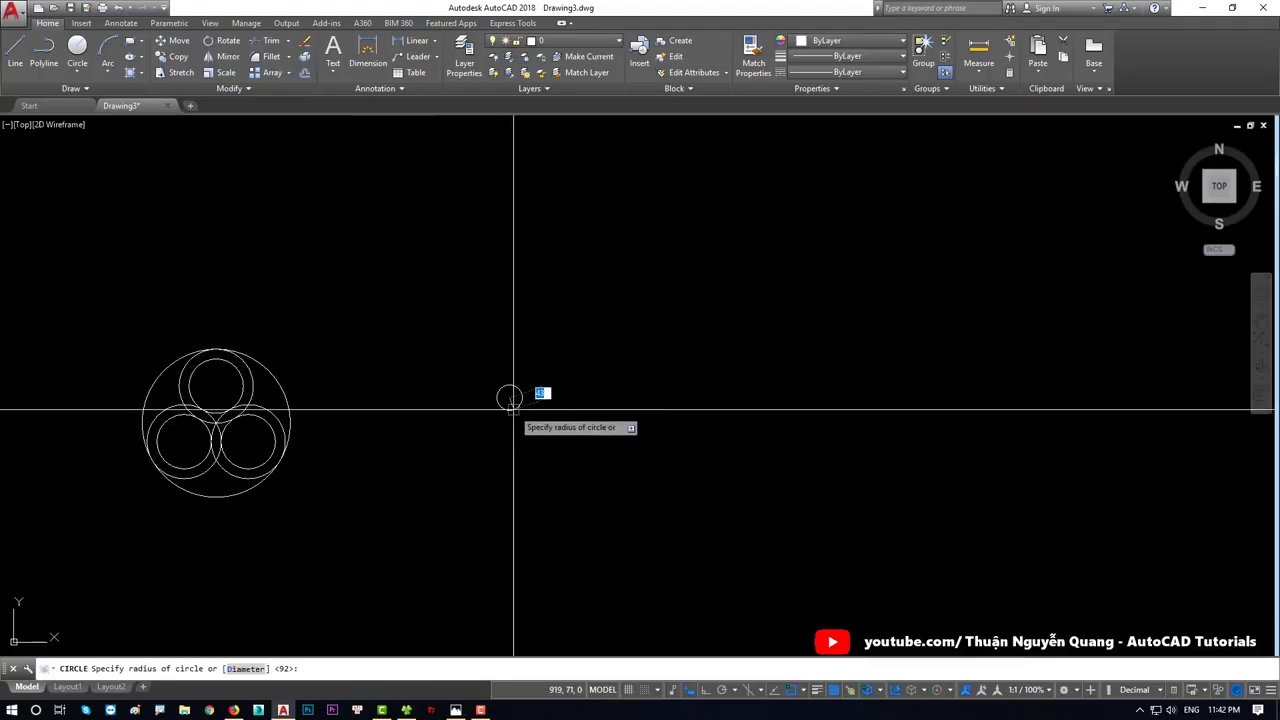
{"action": "key", "text": "Return"}
{"action": "left_click", "coordinate": [626, 331]}
{"action": "left_click", "coordinate": [590, 352]}
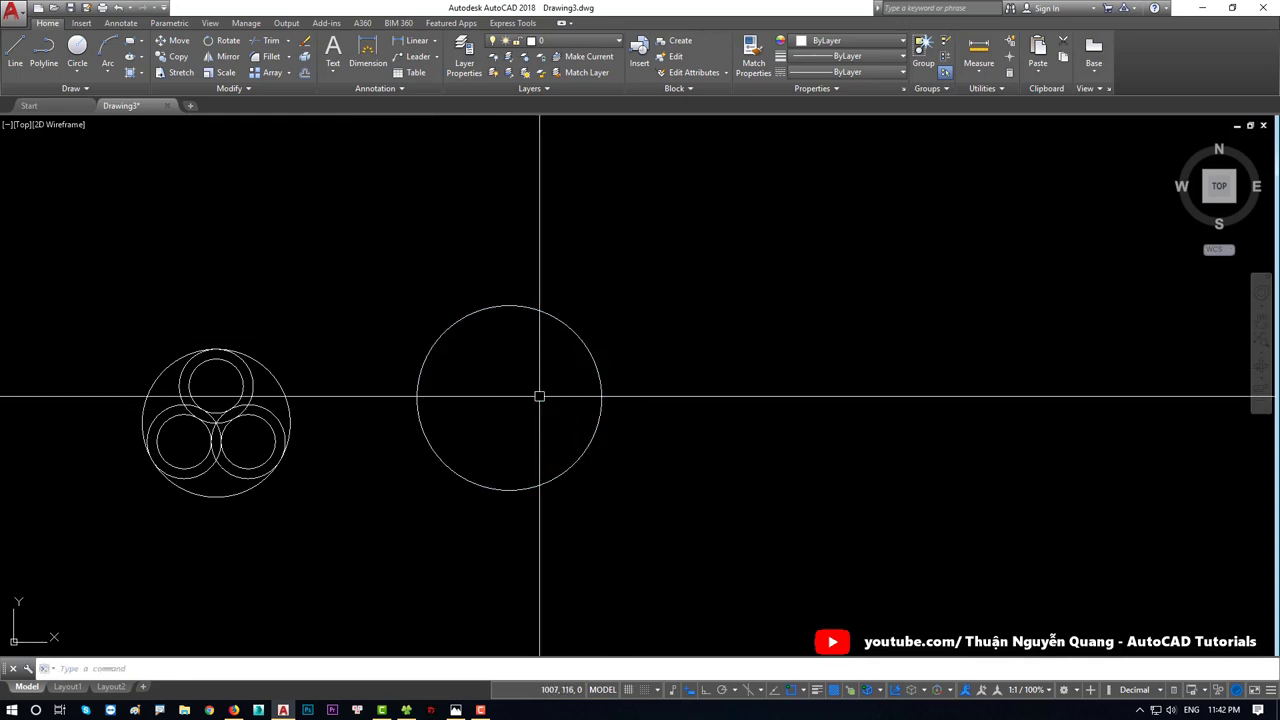
Step: Add a concentric inner circle at the same centre
{"action": "key", "text": "Return"}
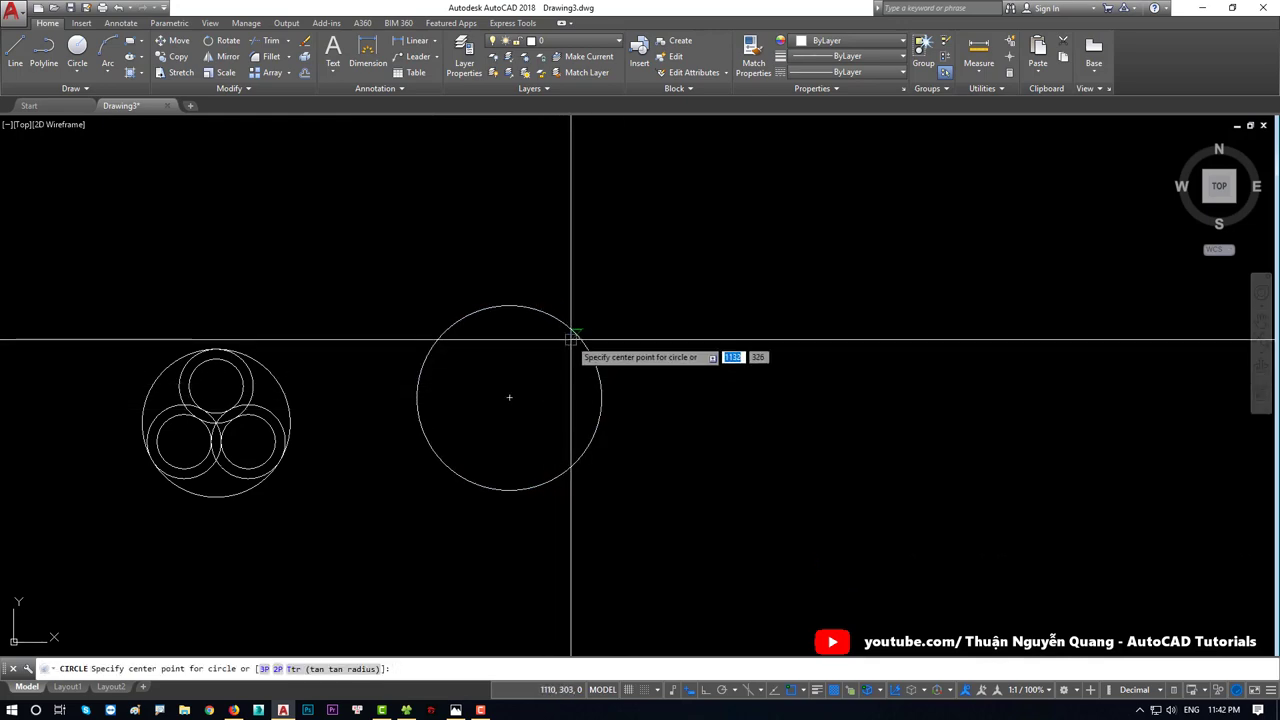
{"action": "left_click", "coordinate": [512, 397]}
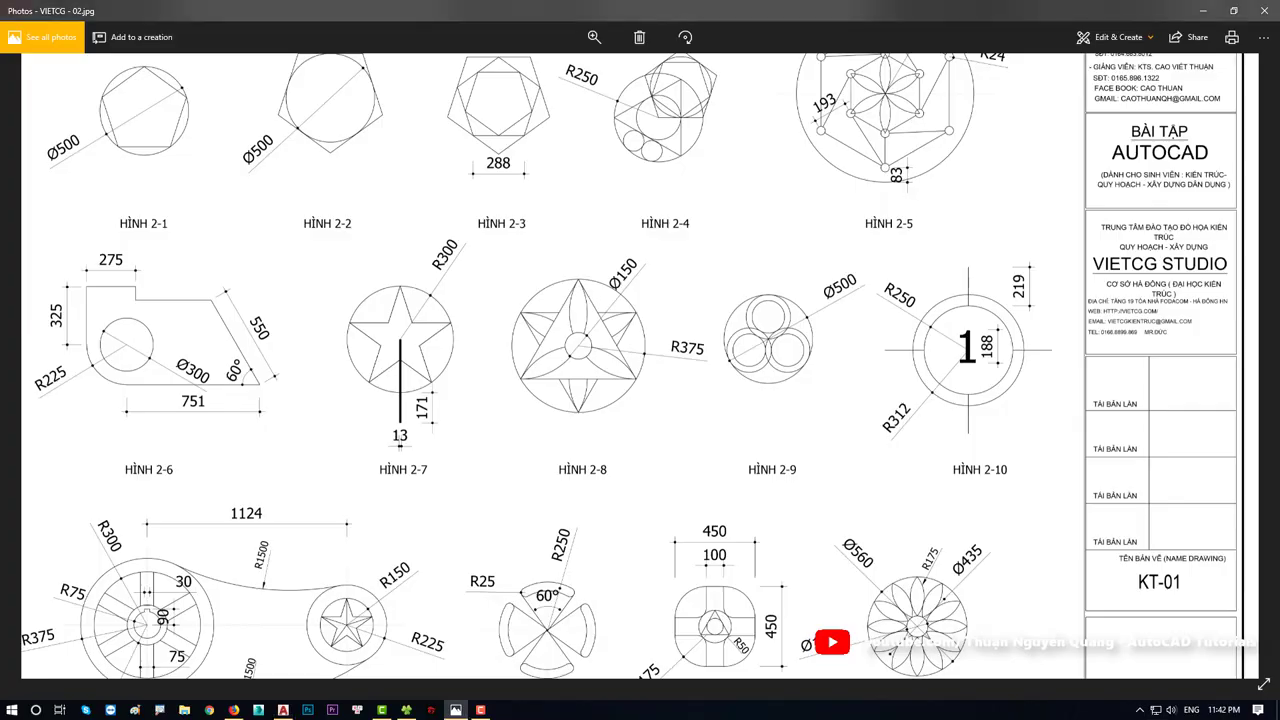
{"action": "key", "text": "Return"}
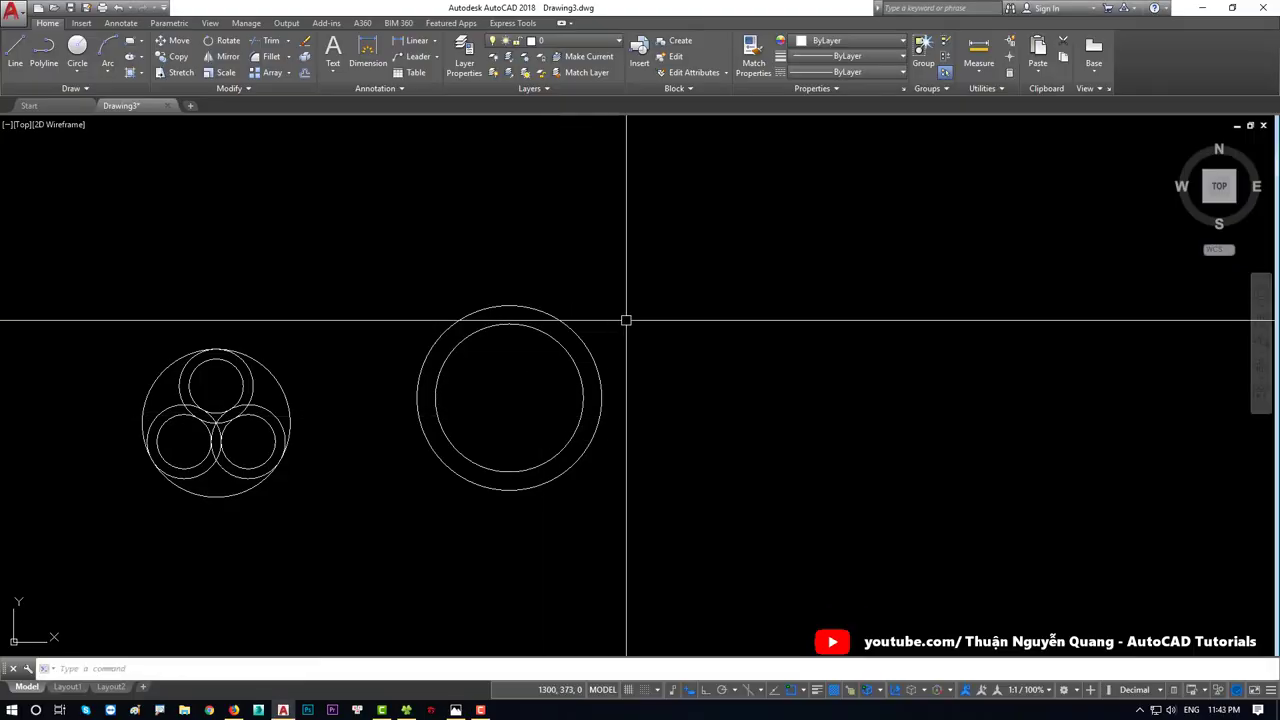
Step: Move both circles into place and compare the layout with the reference sheet
{"action": "left_click", "coordinate": [626, 317]}
{"action": "left_click", "coordinate": [554, 394]}
{"action": "type", "text": "m"}
{"action": "key", "text": "Return"}
{"action": "left_click", "coordinate": [632, 352]}
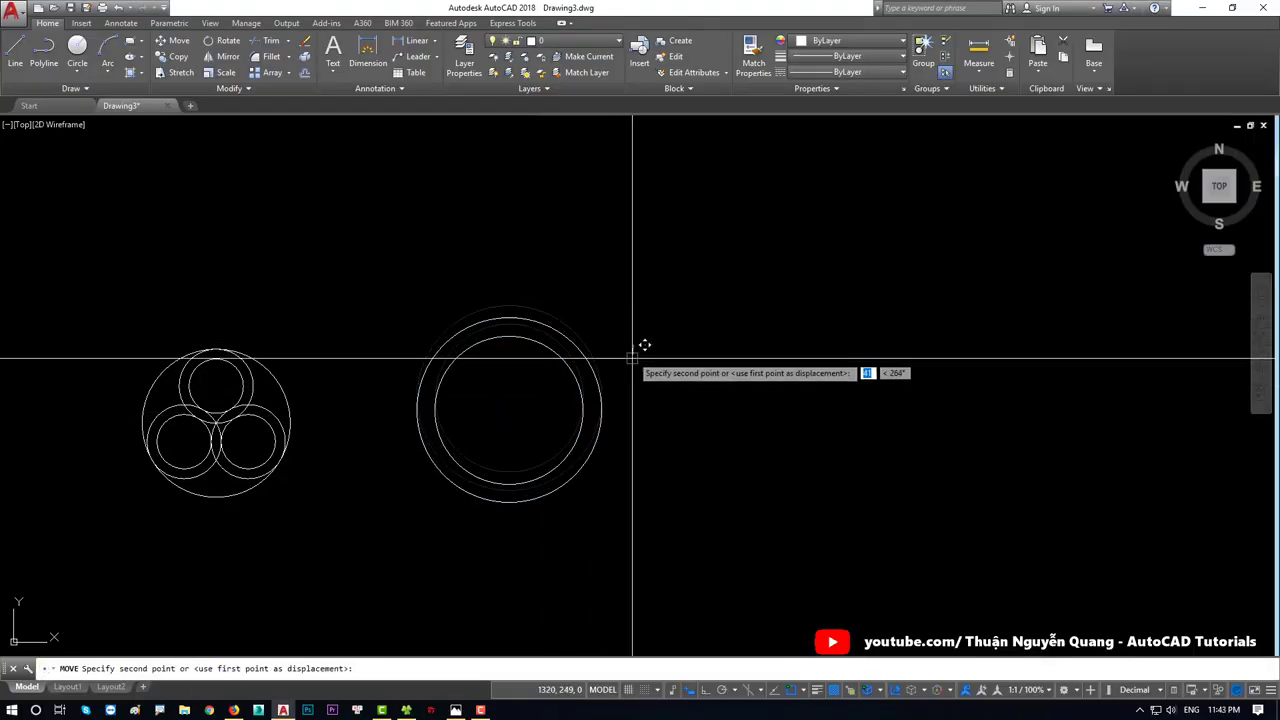
{"action": "left_click", "coordinate": [629, 360]}
{"action": "key", "text": "alt+Tab"}
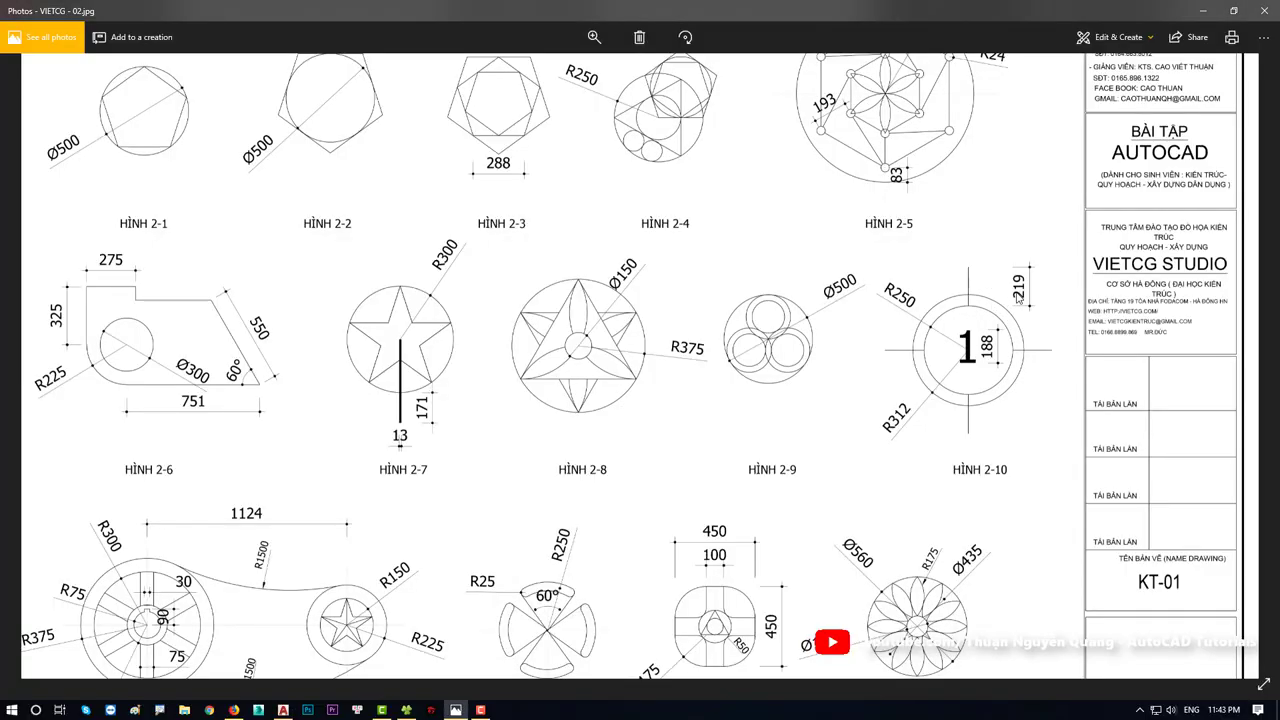
{"action": "key", "text": "alt+Tab"}
{"action": "type", "text": "l"}
{"action": "key", "text": "Return"}
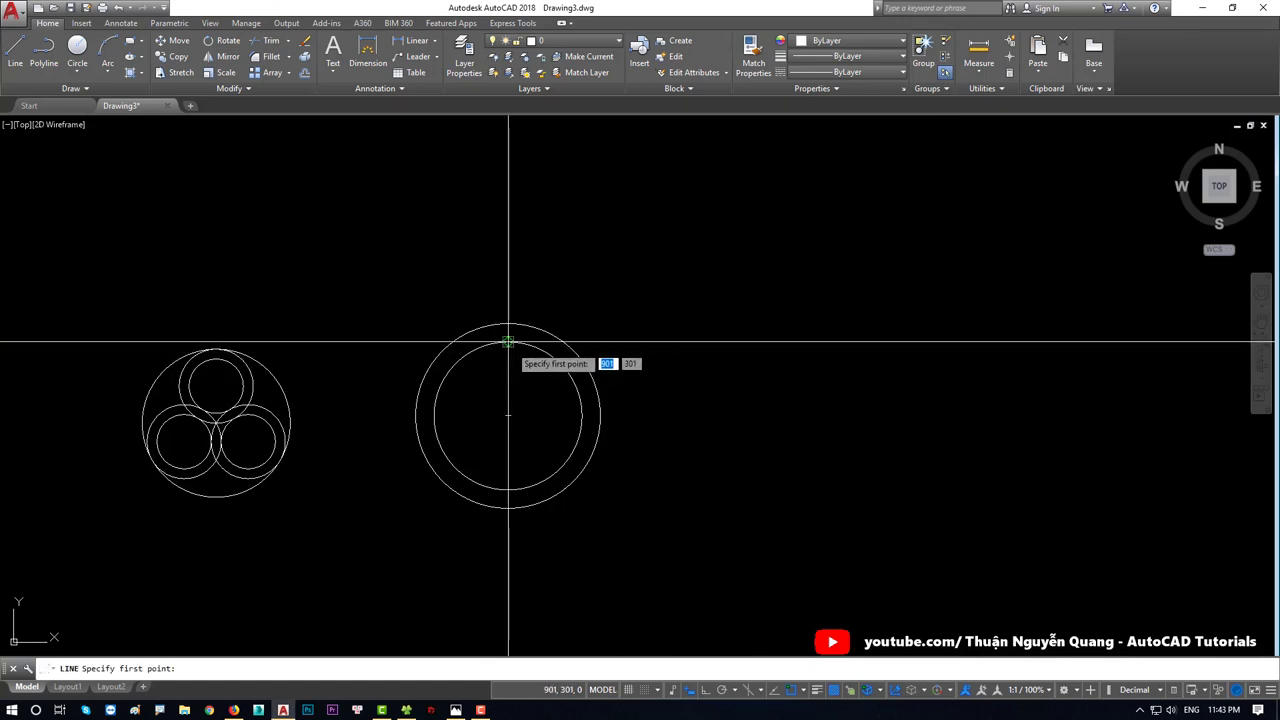
Step: Draw a 219-long vertical line, Ortho on, from the inner circle's top through the outer ring
{"action": "left_click", "coordinate": [508, 342]}
{"action": "key", "text": "F8"}
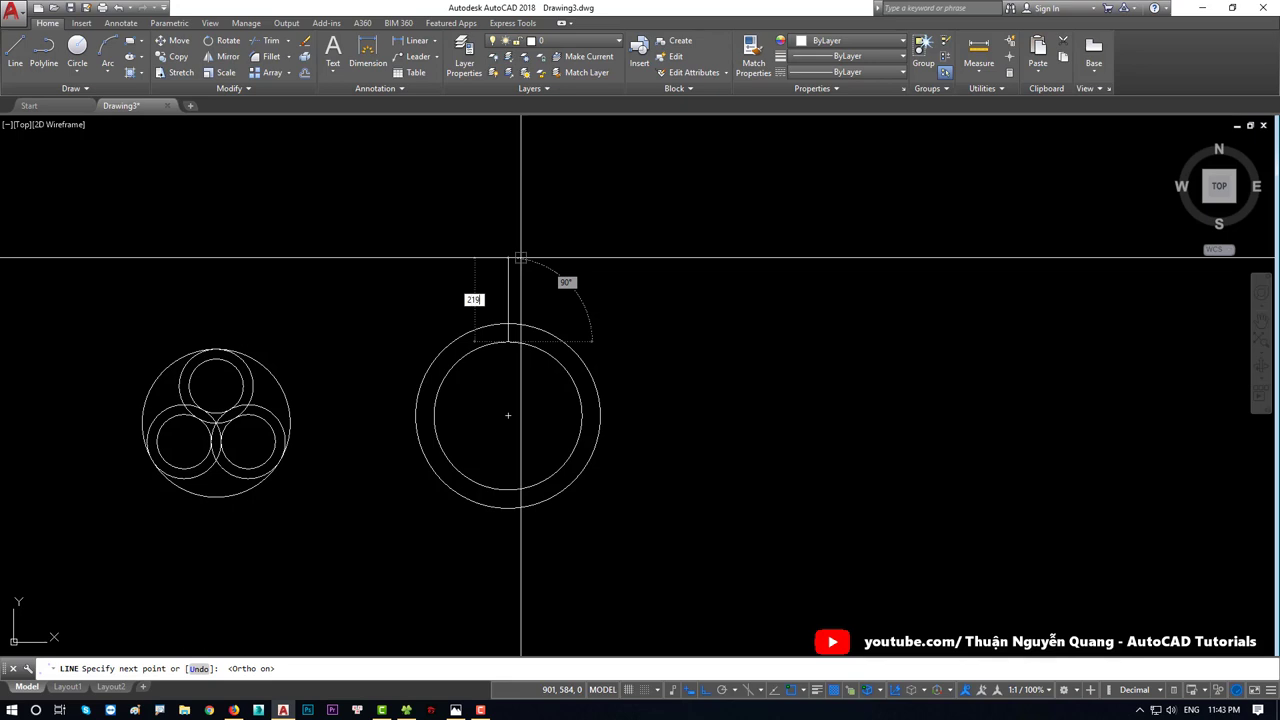
{"action": "left_click", "coordinate": [520, 258]}
{"action": "key", "text": "Return"}
{"action": "scroll", "coordinate": [520, 256], "scroll_direction": "up", "scroll_amount": 2}
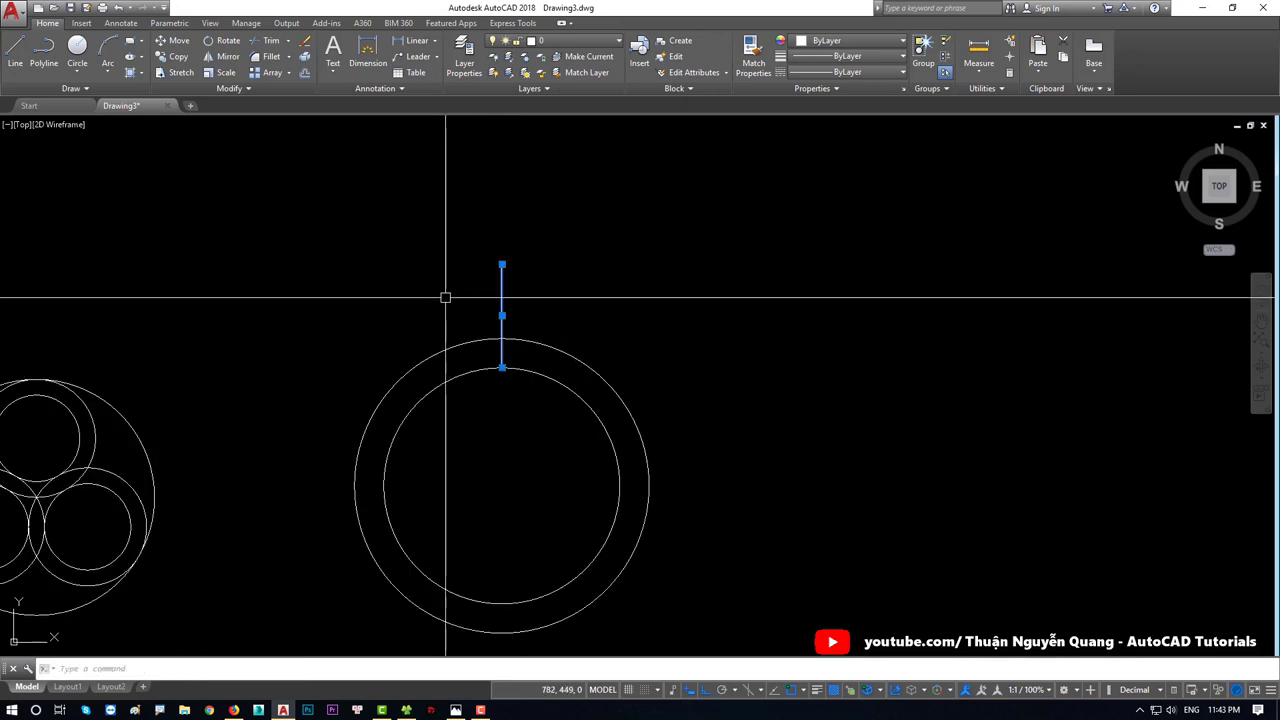
{"action": "left_click", "coordinate": [502, 325]}
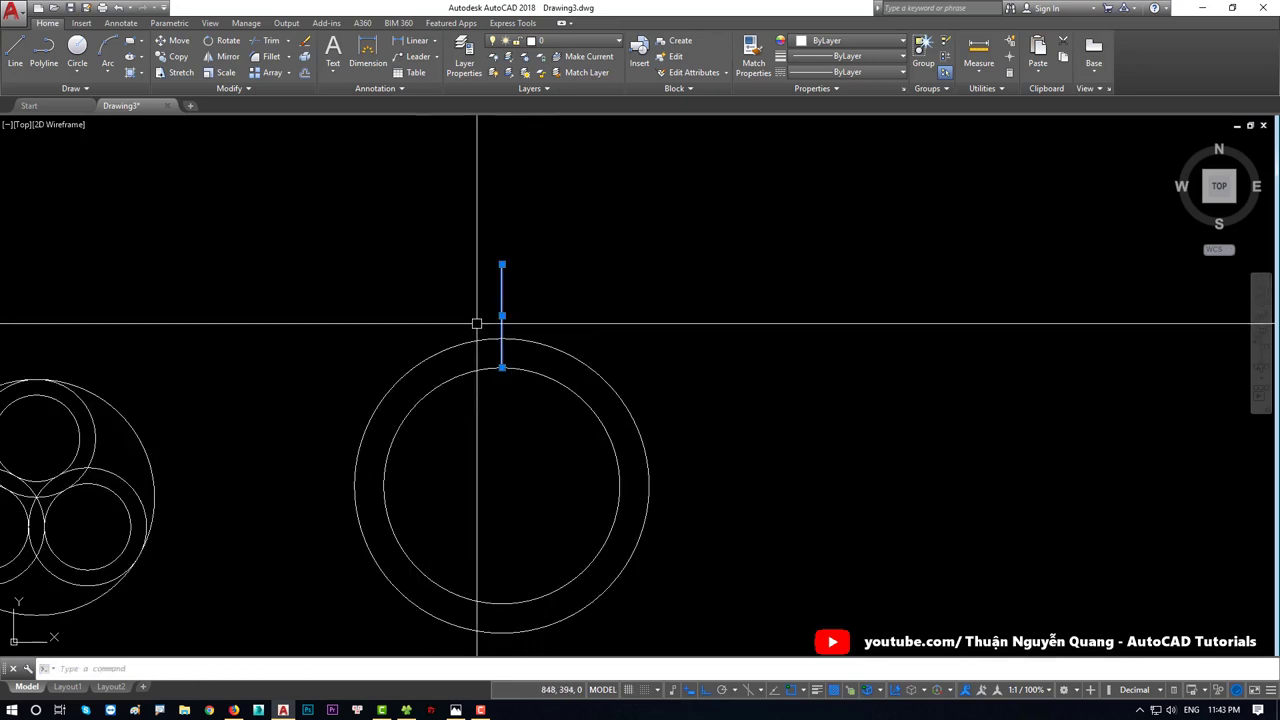
Step: Polar-array the vertical line into 4 items over 360° around the circles' centre
{"action": "type", "text": "rr"}
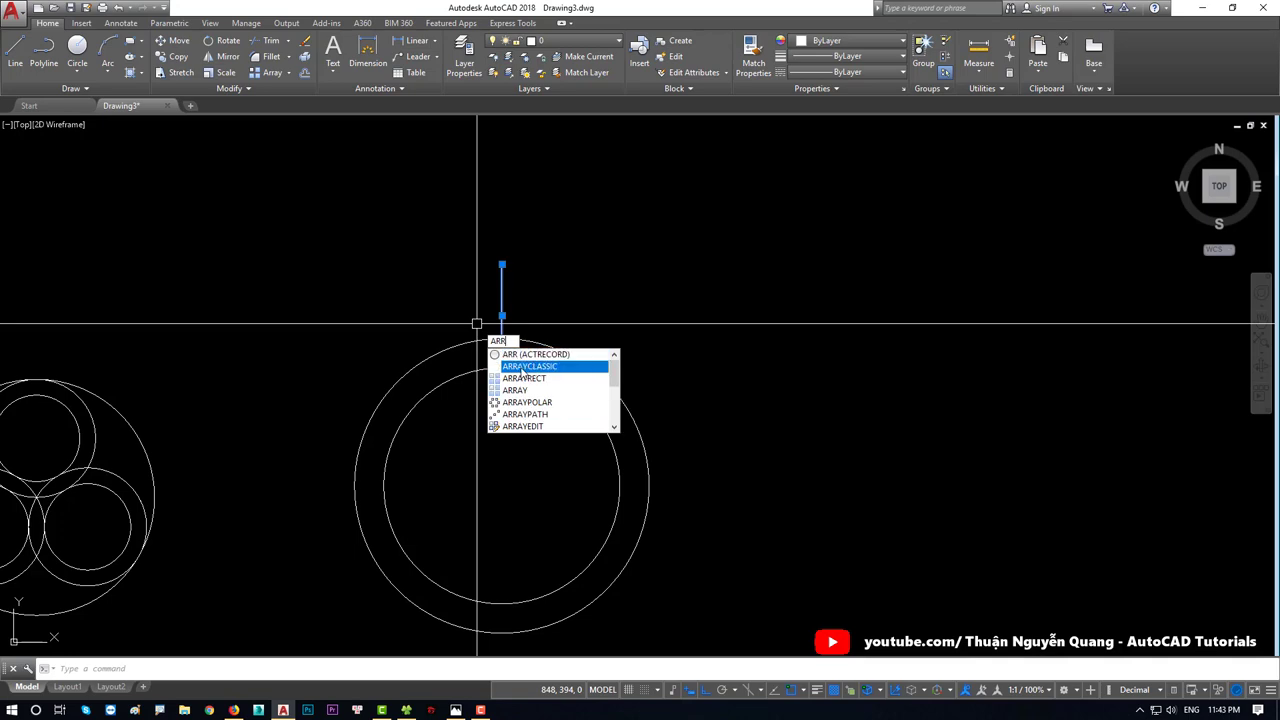
{"action": "left_click", "coordinate": [532, 367]}
{"action": "left_click_drag", "start_coordinate": [614, 227], "coordinate": [770, 227]}
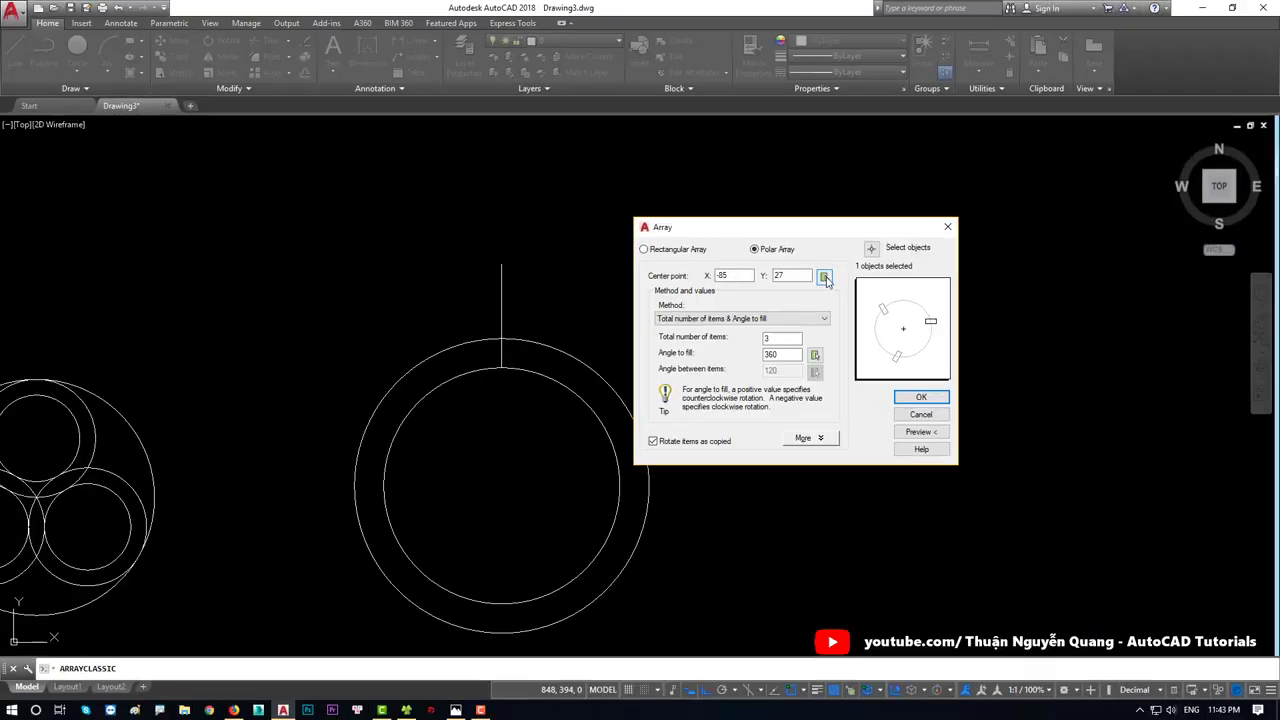
{"action": "left_click", "coordinate": [824, 277]}
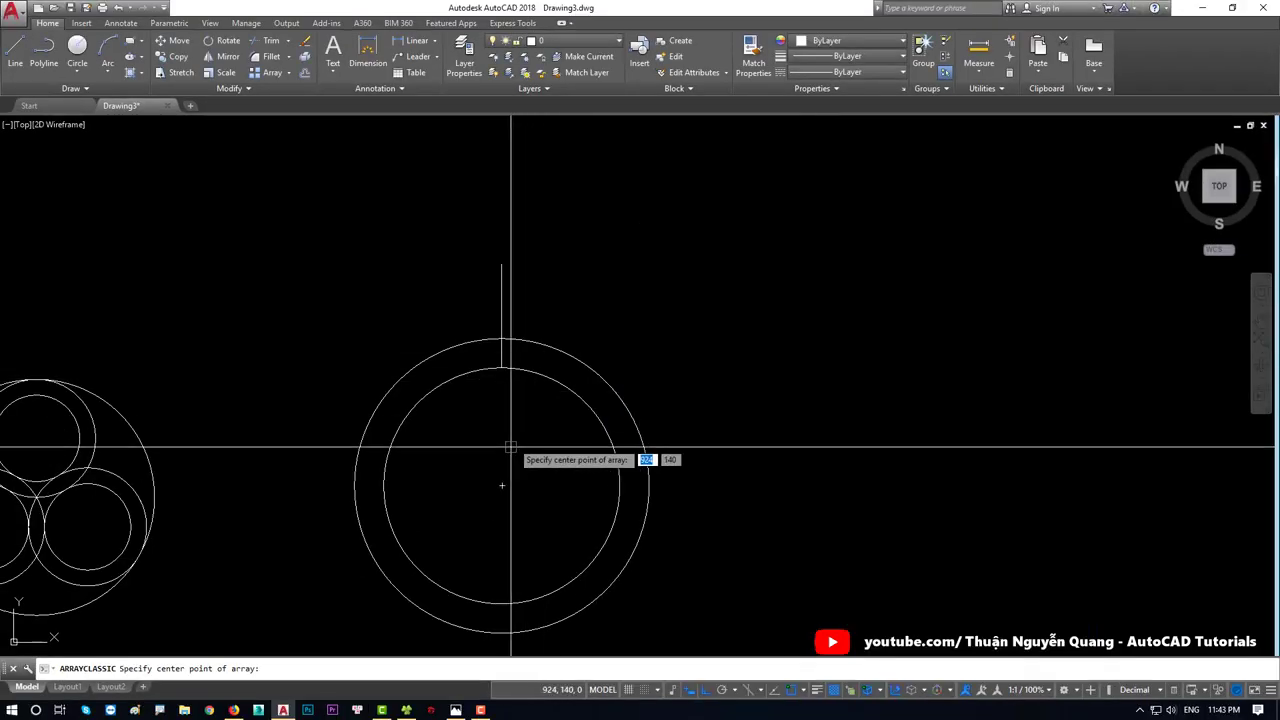
{"action": "left_click", "coordinate": [502, 486]}
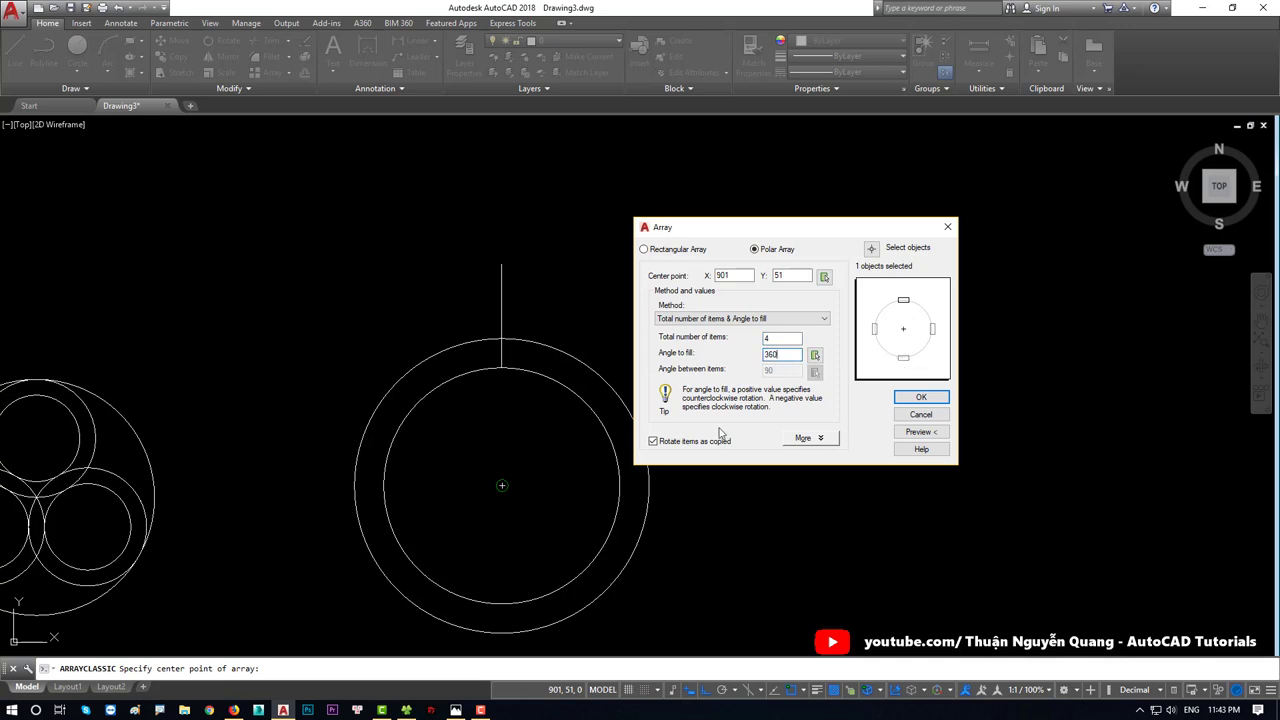
{"action": "left_click", "coordinate": [921, 398]}
{"action": "scroll", "coordinate": [563, 270], "scroll_direction": "down", "scroll_amount": 2}
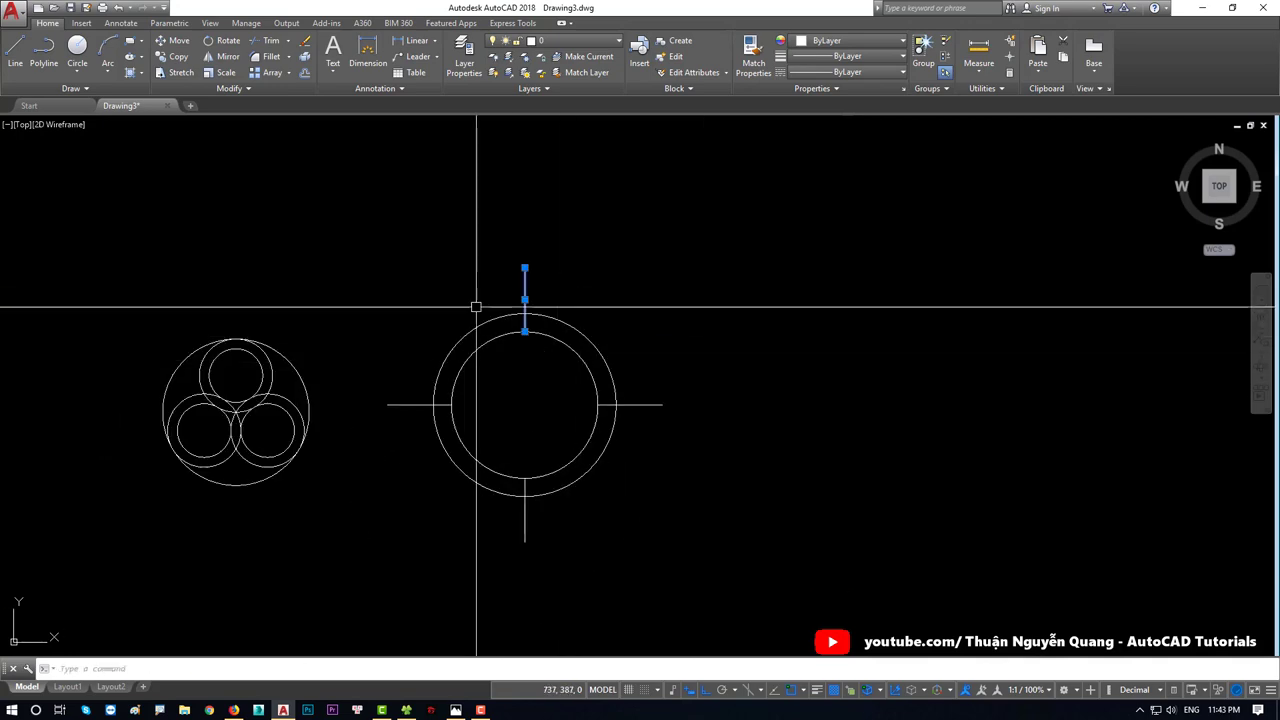
{"action": "left_click", "coordinate": [768, 328]}
Step: Check the result against HÌNH 2-10 on the reference sheet
{"action": "key", "text": "alt+Tab"}
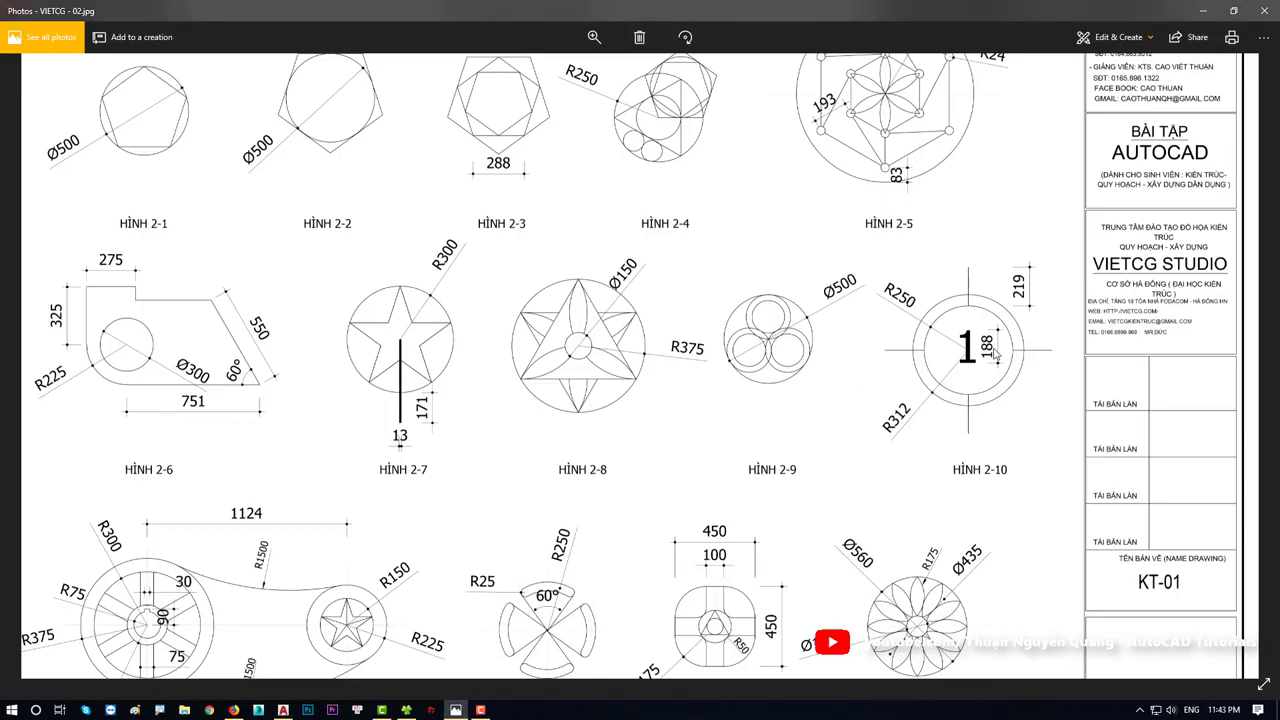
{"action": "scroll", "coordinate": [995, 350], "scroll_direction": "up", "scroll_amount": 2}
{"action": "scroll", "coordinate": [994, 352], "scroll_direction": "up", "scroll_amount": 1}
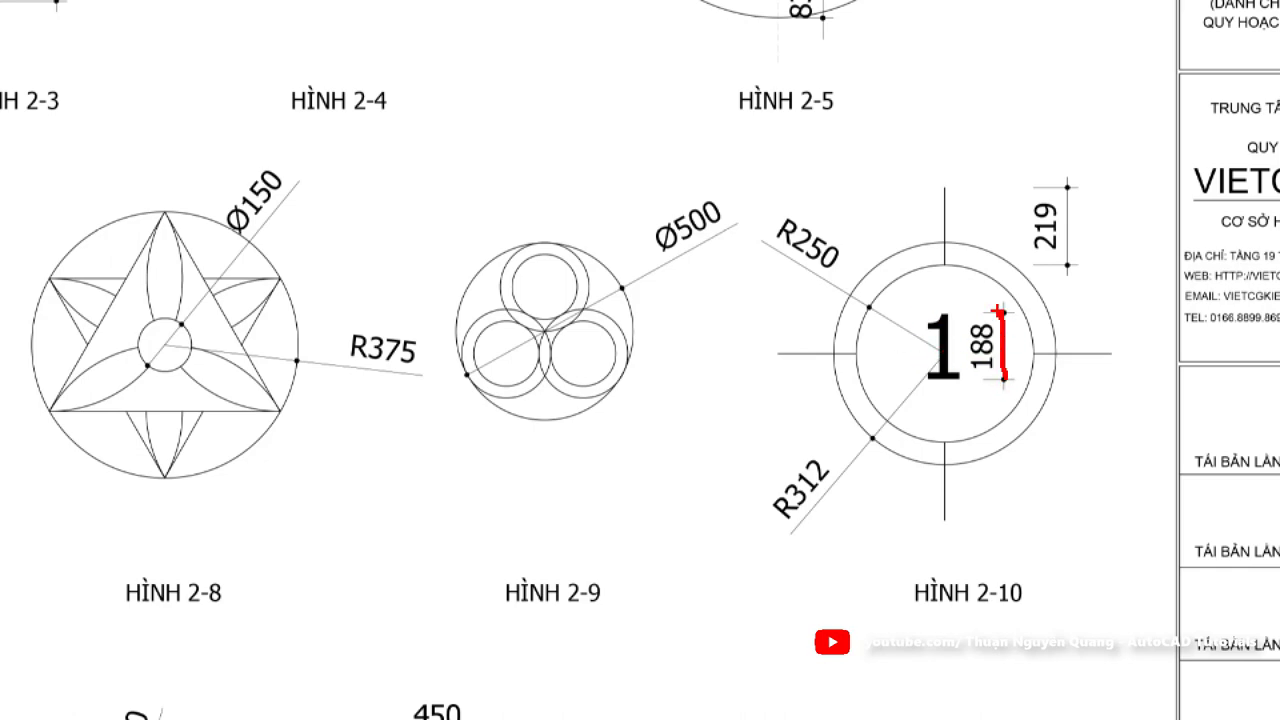
{"action": "scroll", "coordinate": [995, 312], "scroll_direction": "down", "scroll_amount": 3}
{"action": "key", "text": "alt+Tab"}
Step: Shift the ring left, begin single-line text (DT) and glance at the reference sheet
{"action": "middle_click_drag", "start_coordinate": [743, 408], "coordinate": [565, 410]}
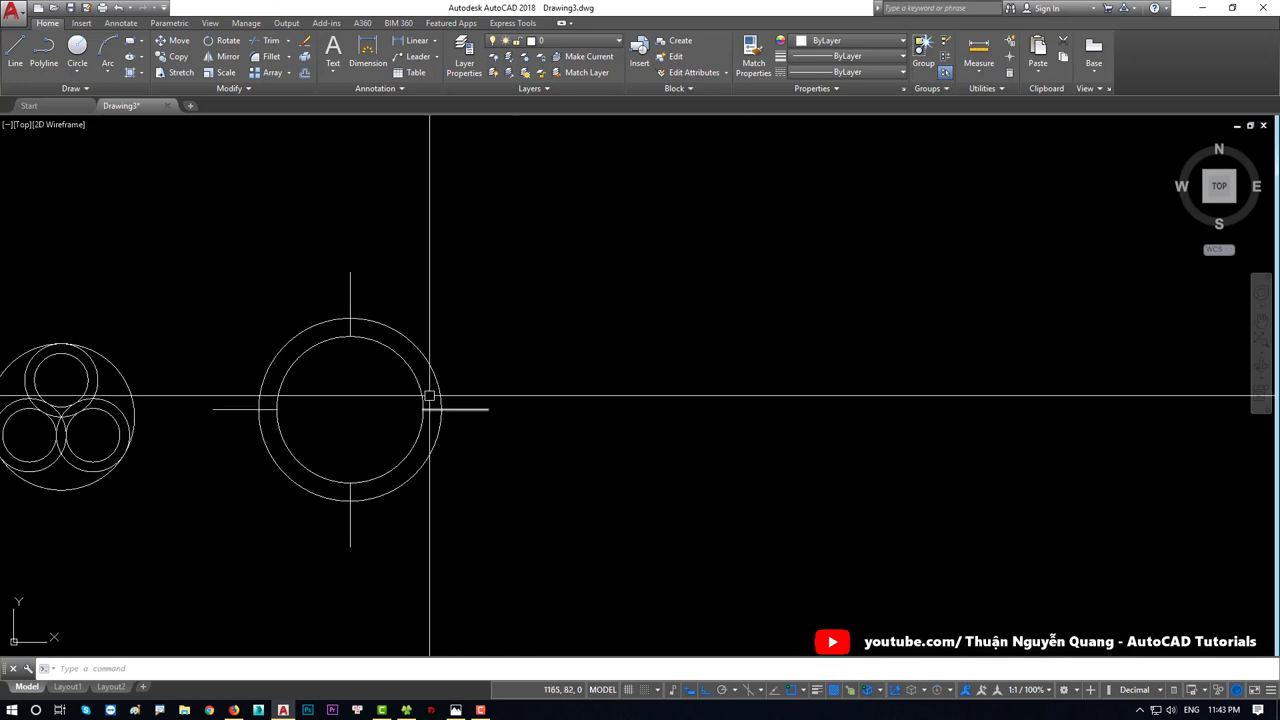
{"action": "type", "text": "D"}
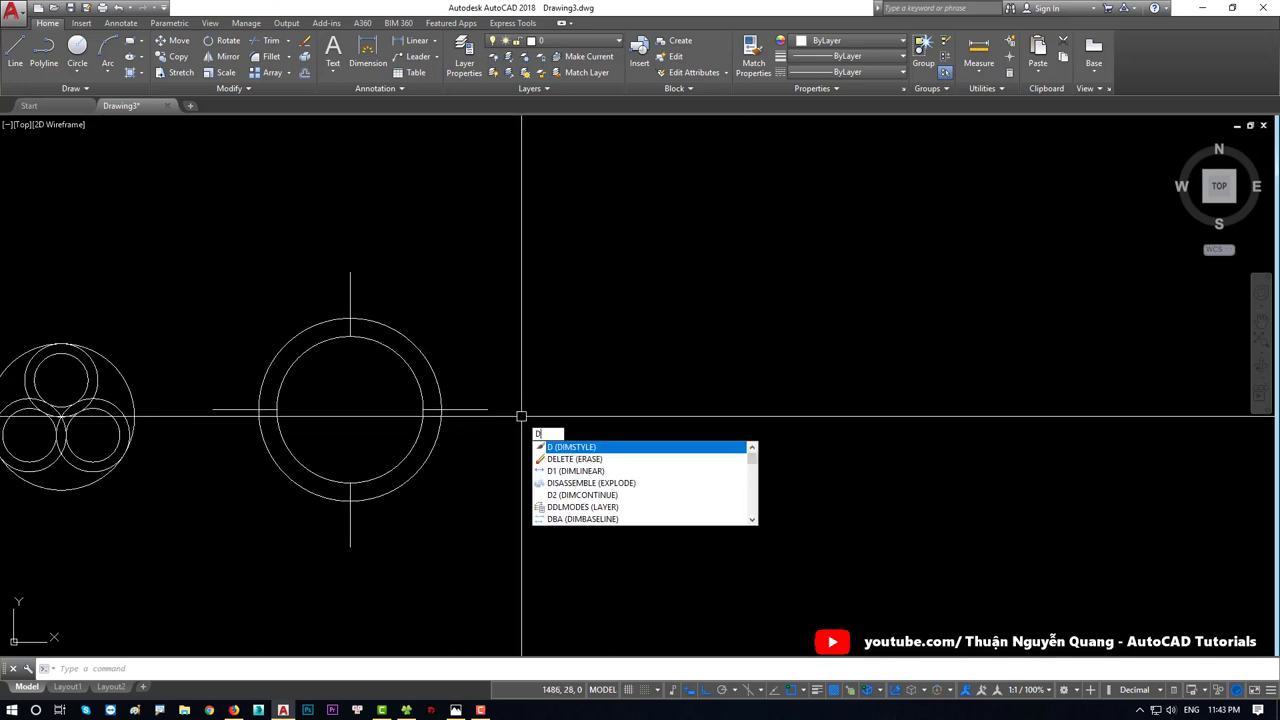
{"action": "type", "text": "T"}
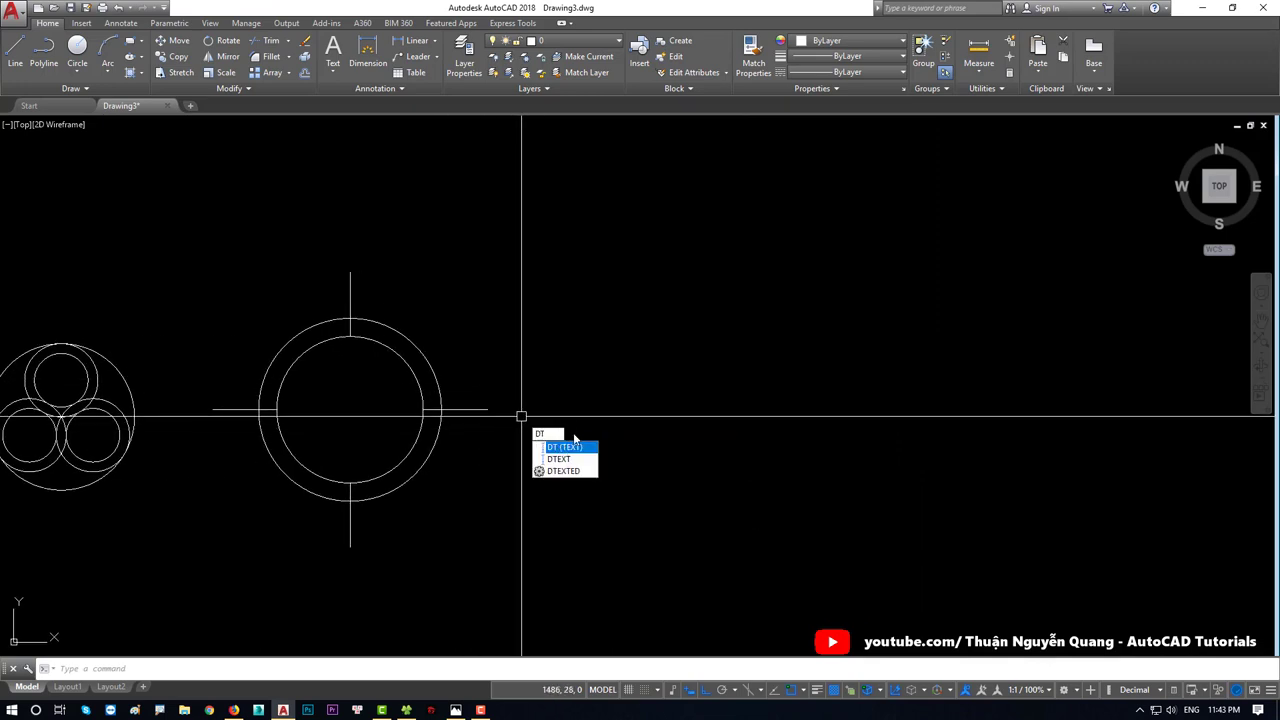
{"action": "key", "text": "Return"}
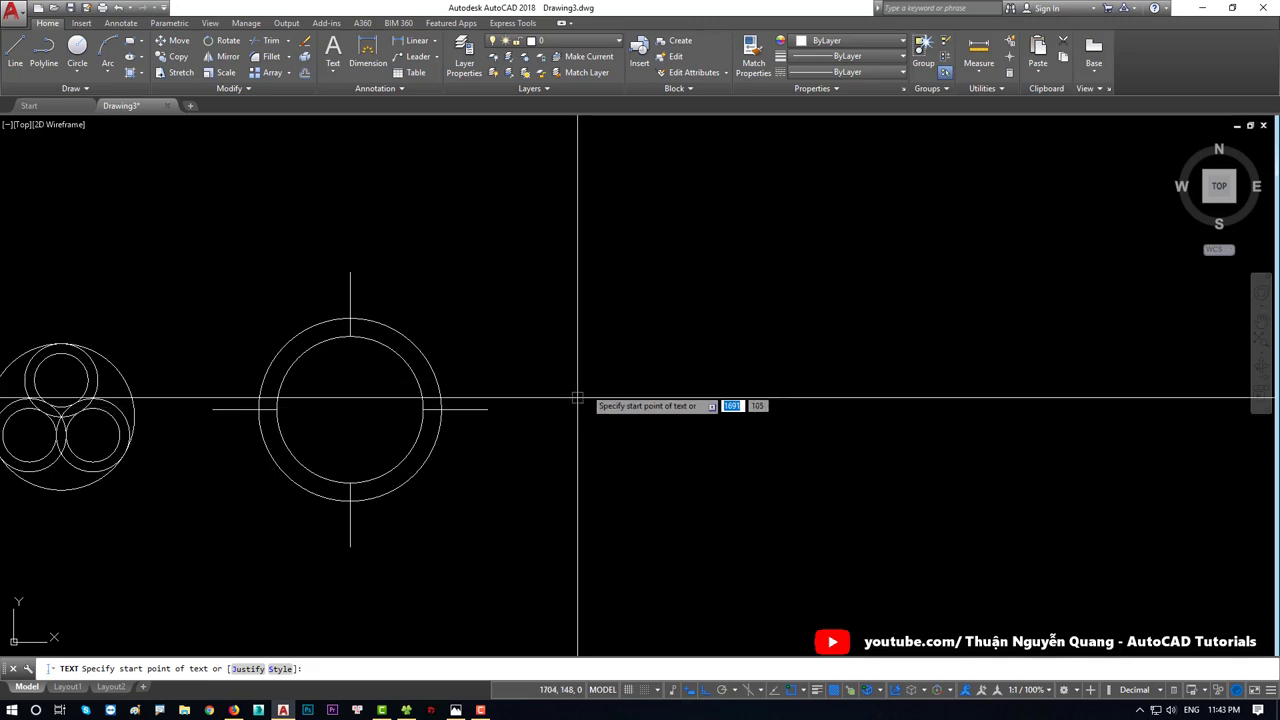
{"action": "key", "text": "alt+Tab"}
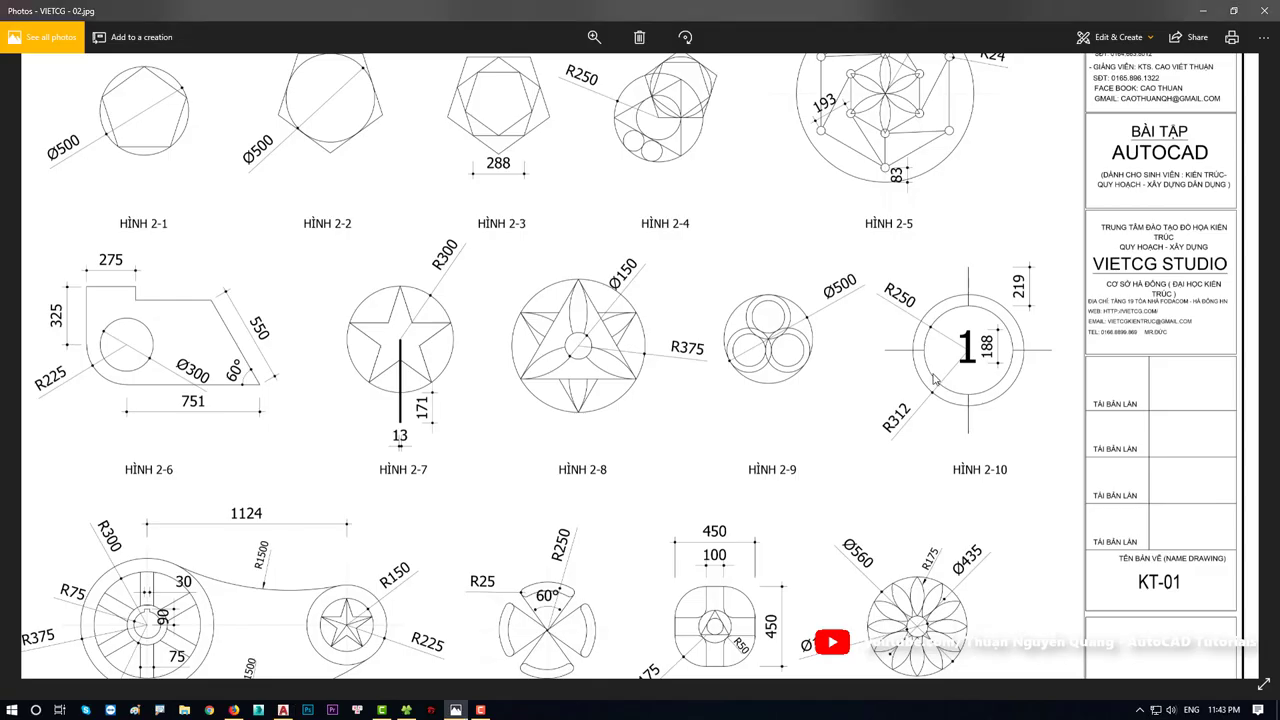
{"action": "key", "text": "alt+Tab"}
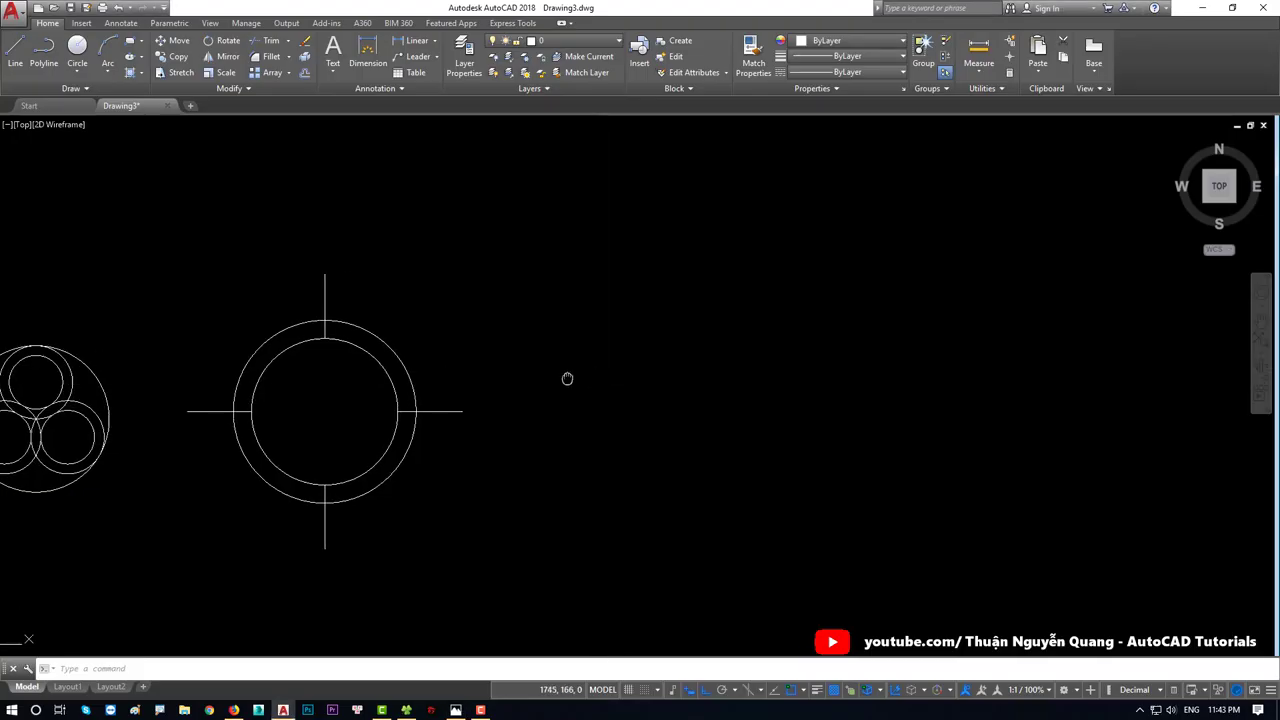
Step: Keep Arial as the Standard text style's font and set Standard current
{"action": "type", "text": "t"}
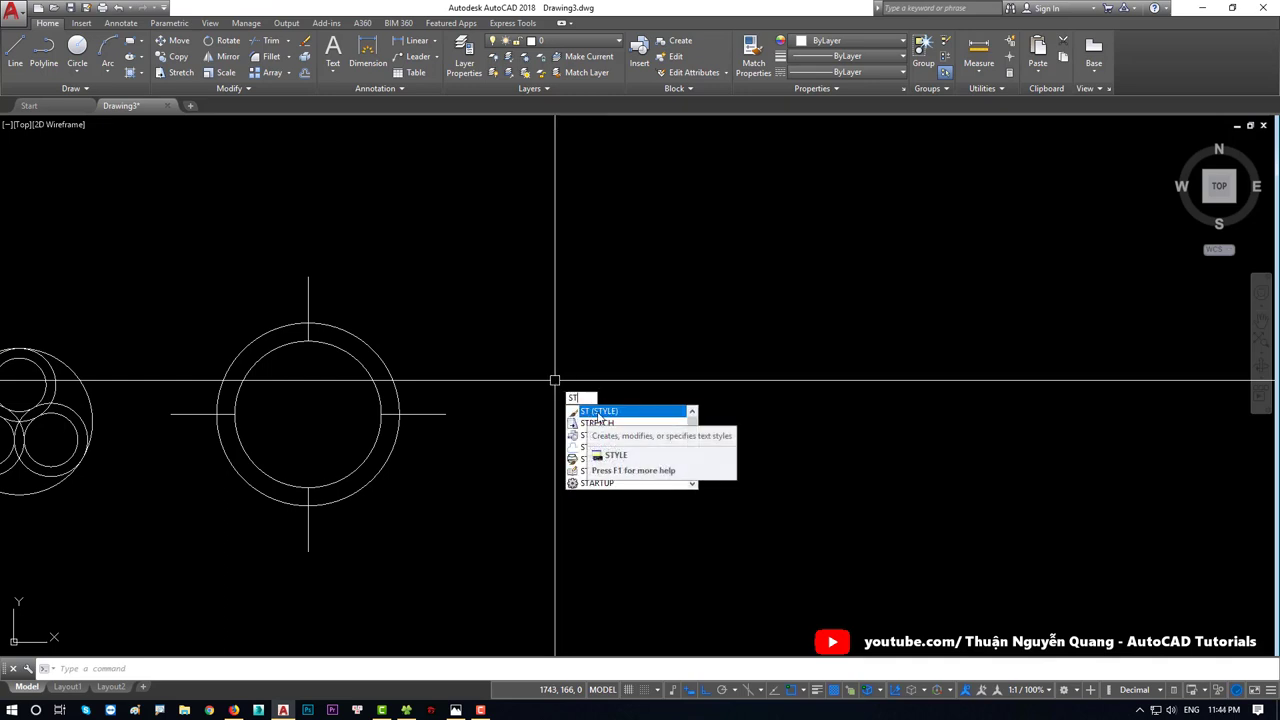
{"action": "left_click", "coordinate": [588, 415]}
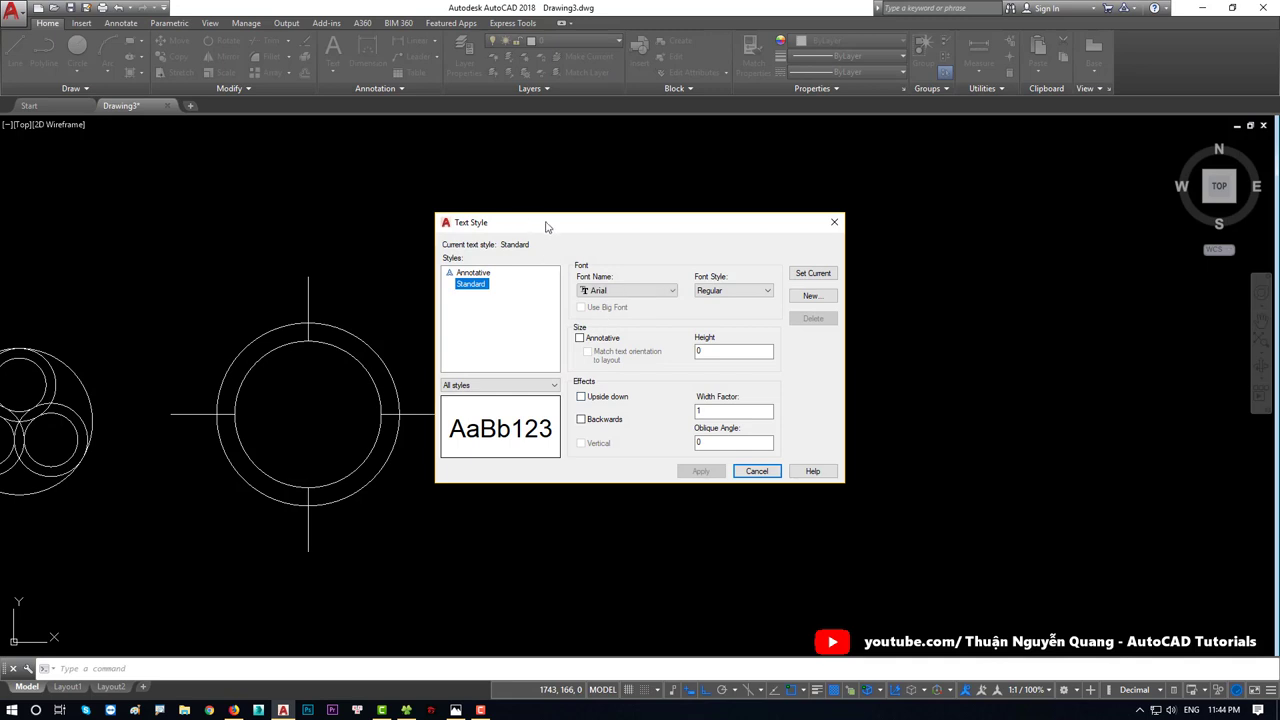
{"action": "left_click_drag", "start_coordinate": [546, 226], "coordinate": [613, 231]}
{"action": "left_click", "coordinate": [685, 297]}
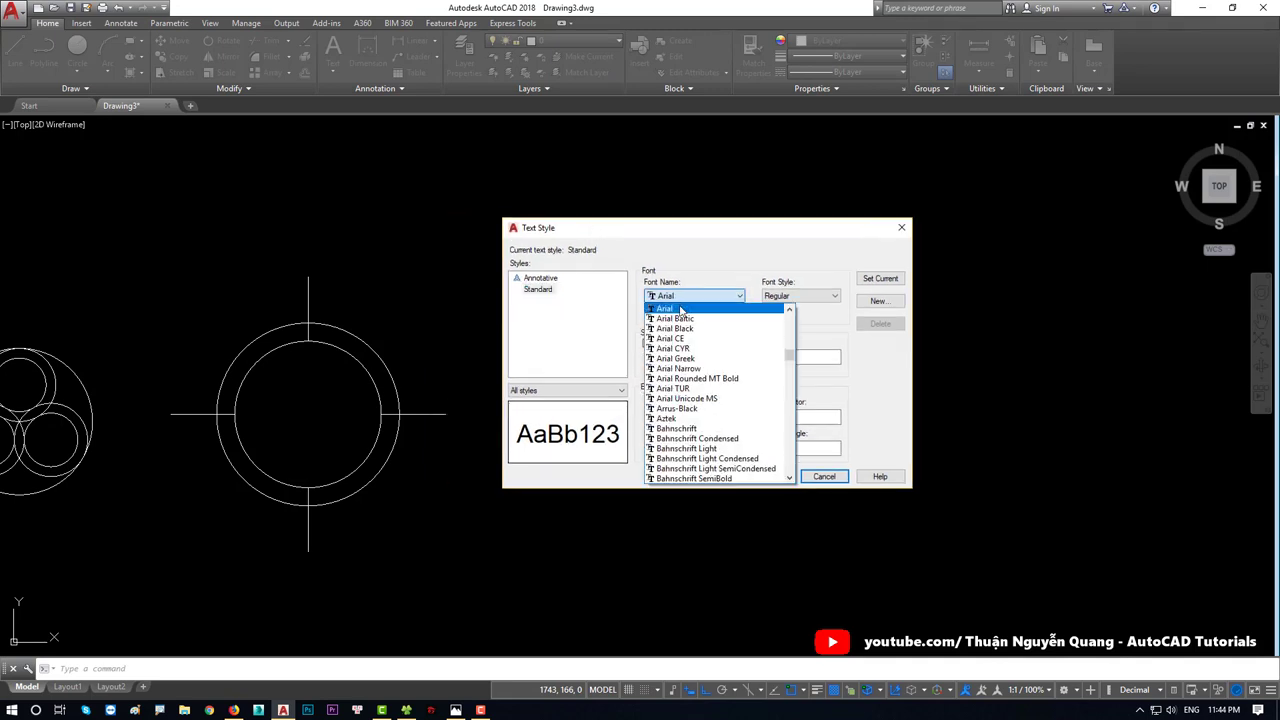
{"action": "left_click", "coordinate": [663, 312]}
{"action": "left_click", "coordinate": [667, 298]}
{"action": "left_click", "coordinate": [703, 312]}
{"action": "left_click", "coordinate": [667, 297]}
{"action": "left_click", "coordinate": [703, 312]}
{"action": "left_click", "coordinate": [879, 280]}
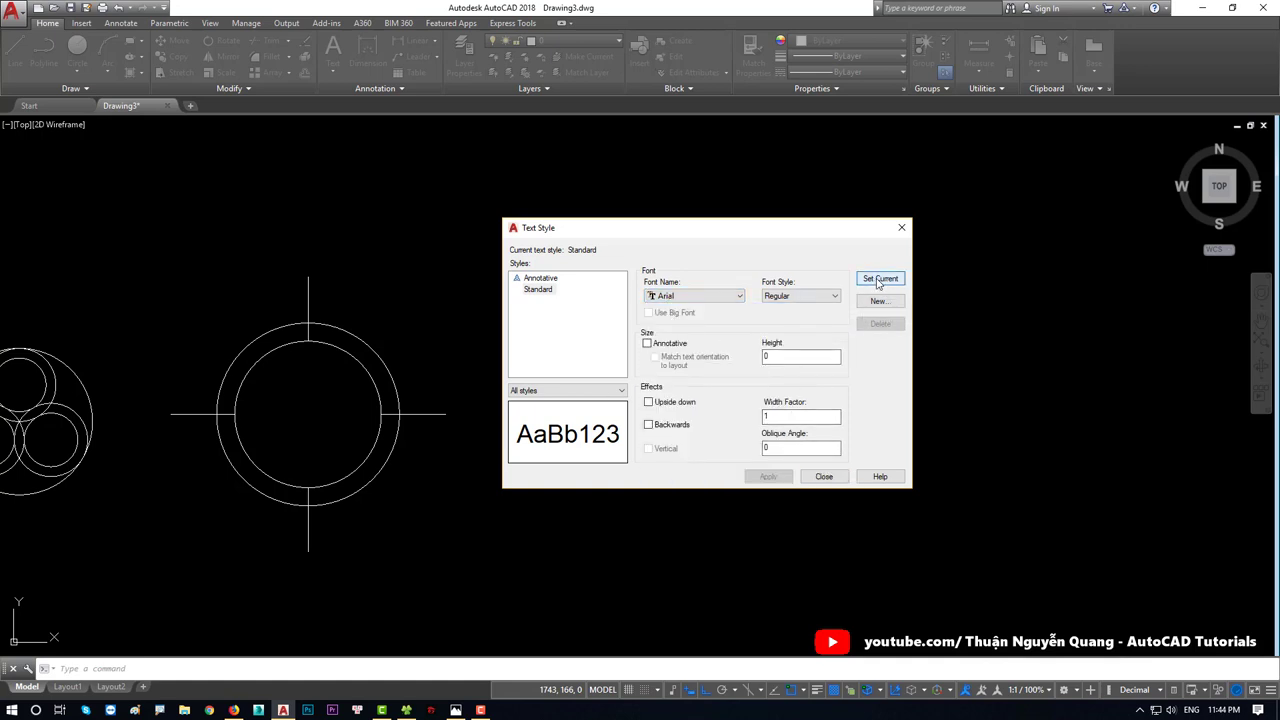
{"action": "left_click", "coordinate": [823, 477]}
Step: Write the single-line text '1' beside the double circle
{"action": "type", "text": "t"}
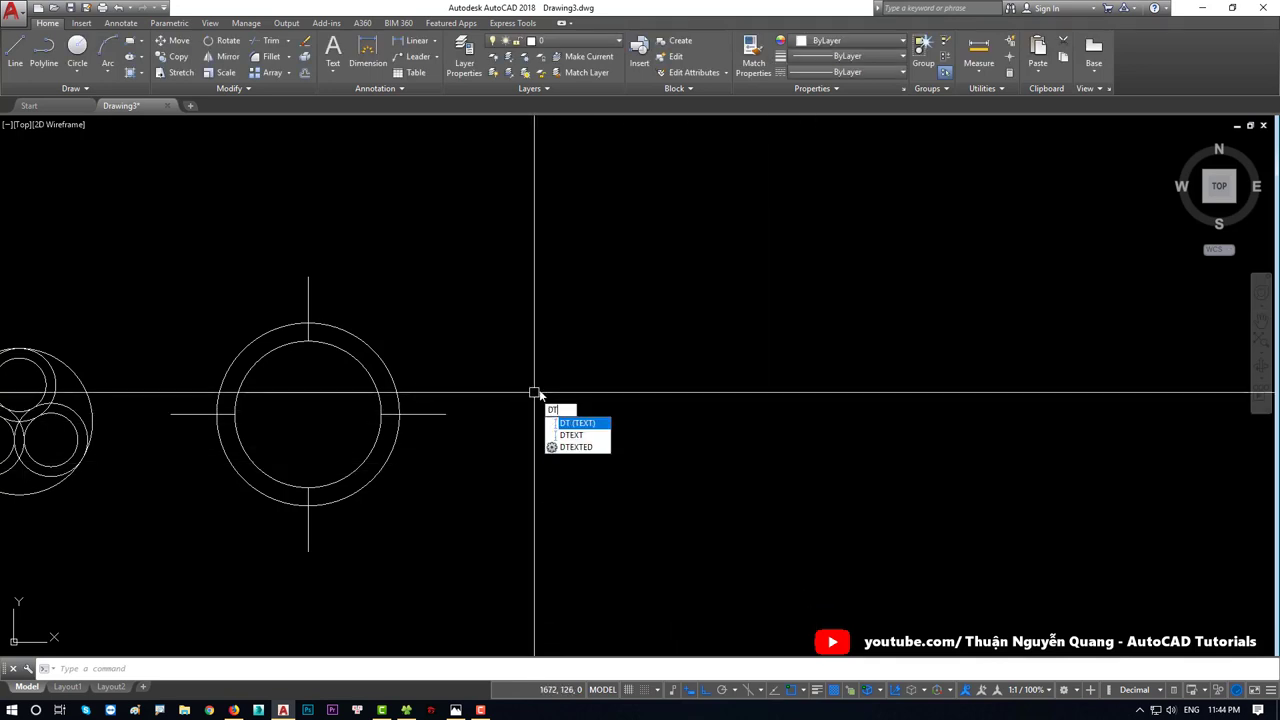
{"action": "key", "text": "Return"}
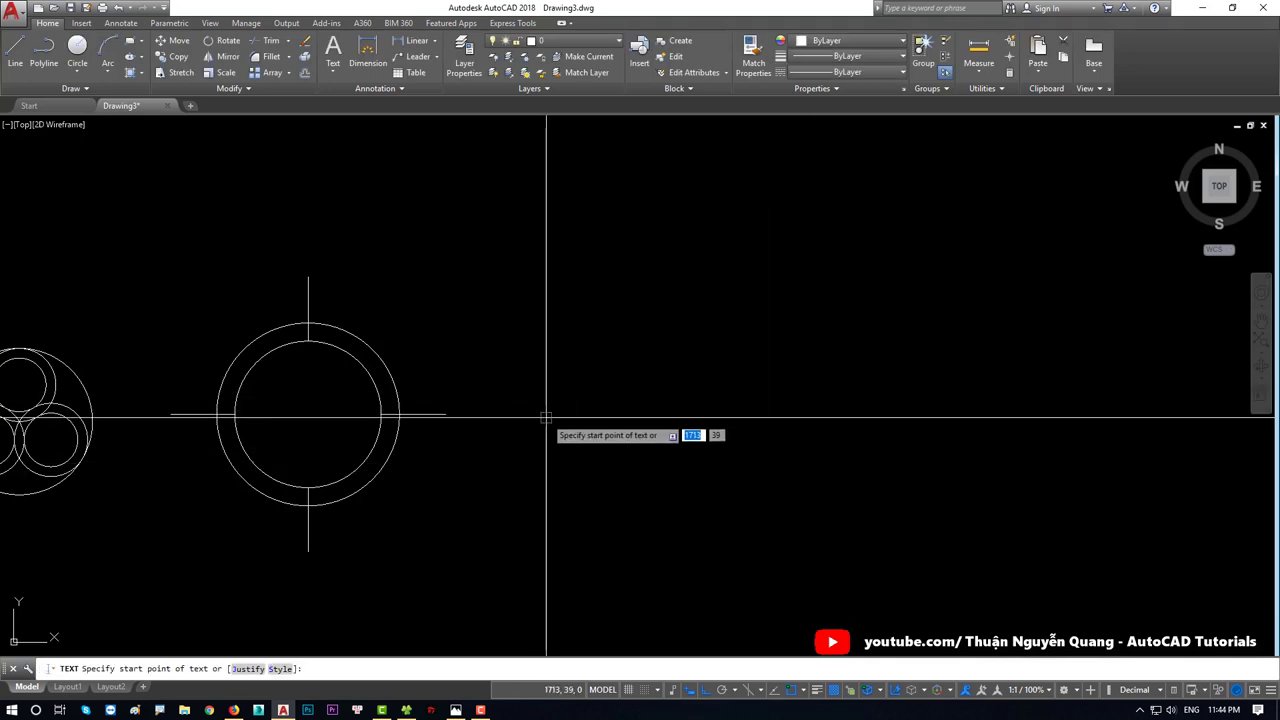
{"action": "left_click", "coordinate": [548, 417]}
{"action": "key", "text": "F8"}
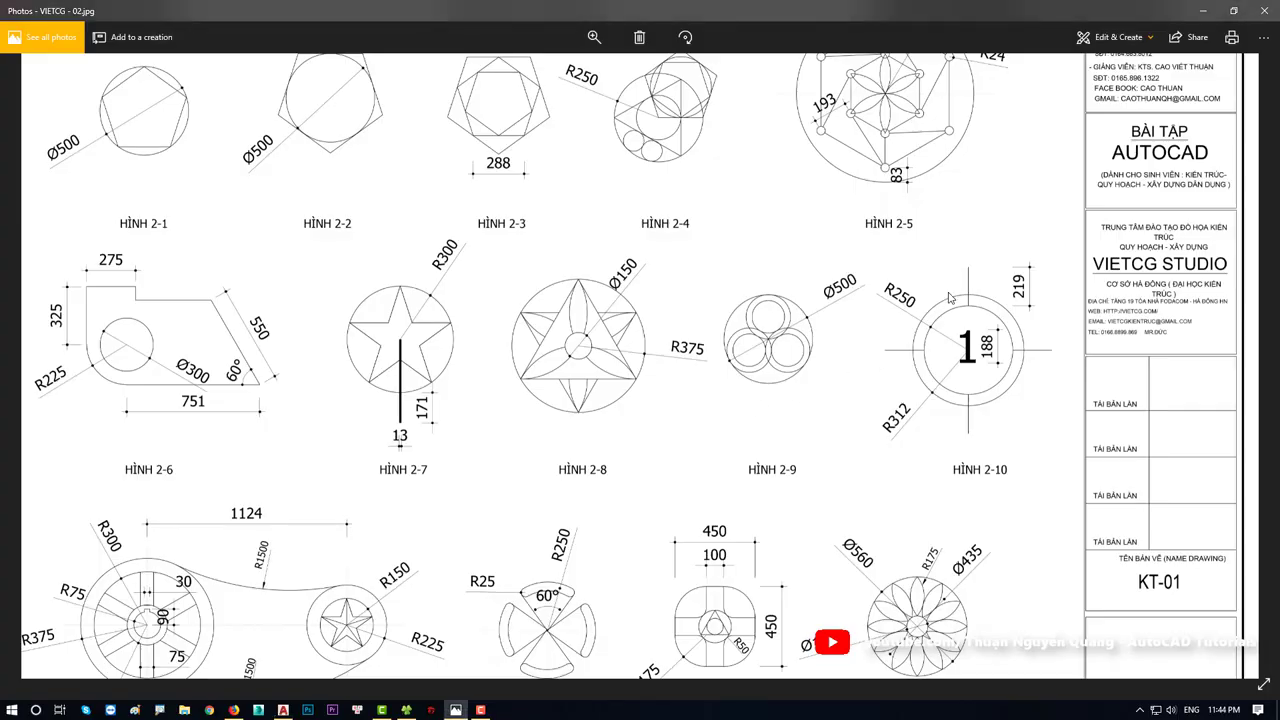
{"action": "key", "text": "alt+Tab"}
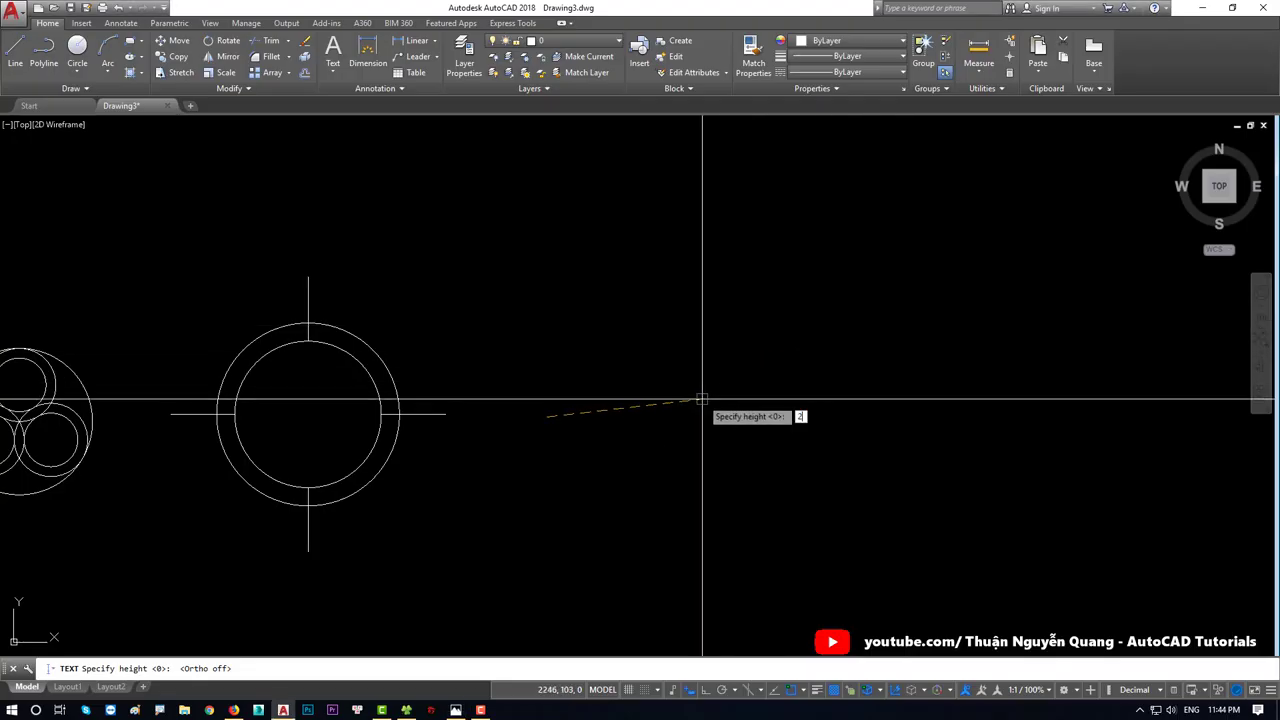
{"action": "key", "text": "alt+Tab"}
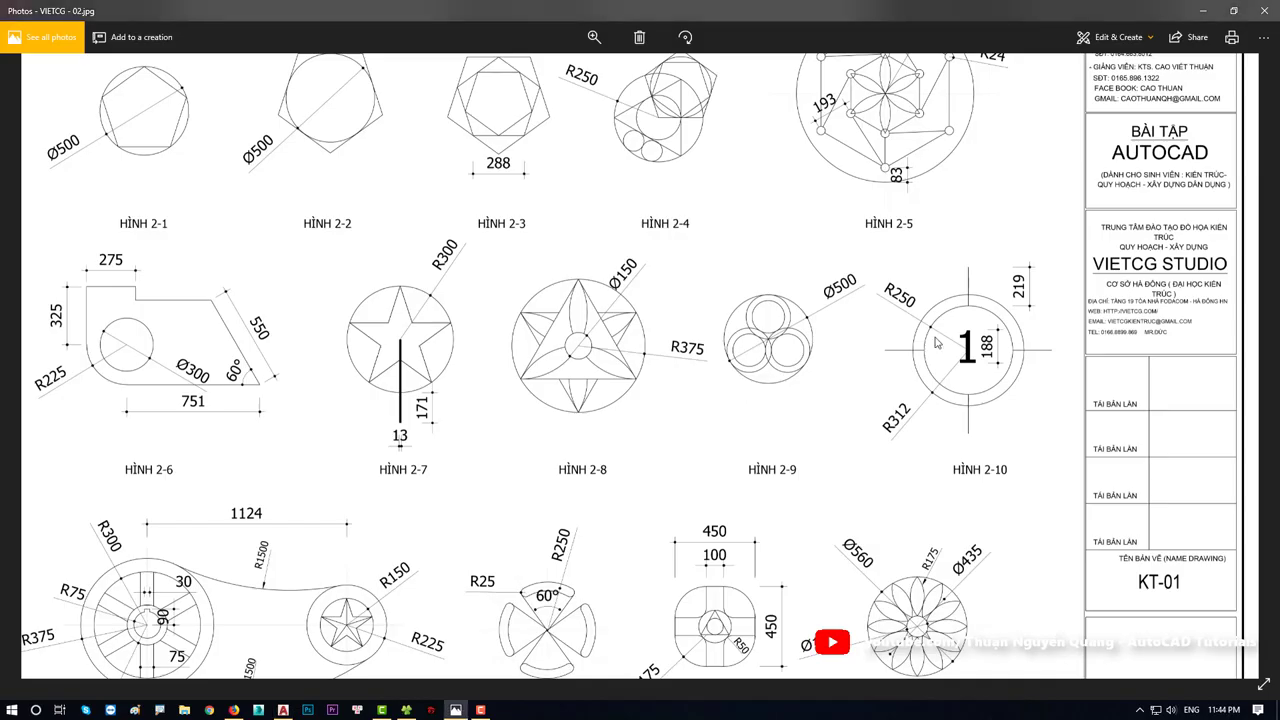
{"action": "key", "text": "alt+Tab"}
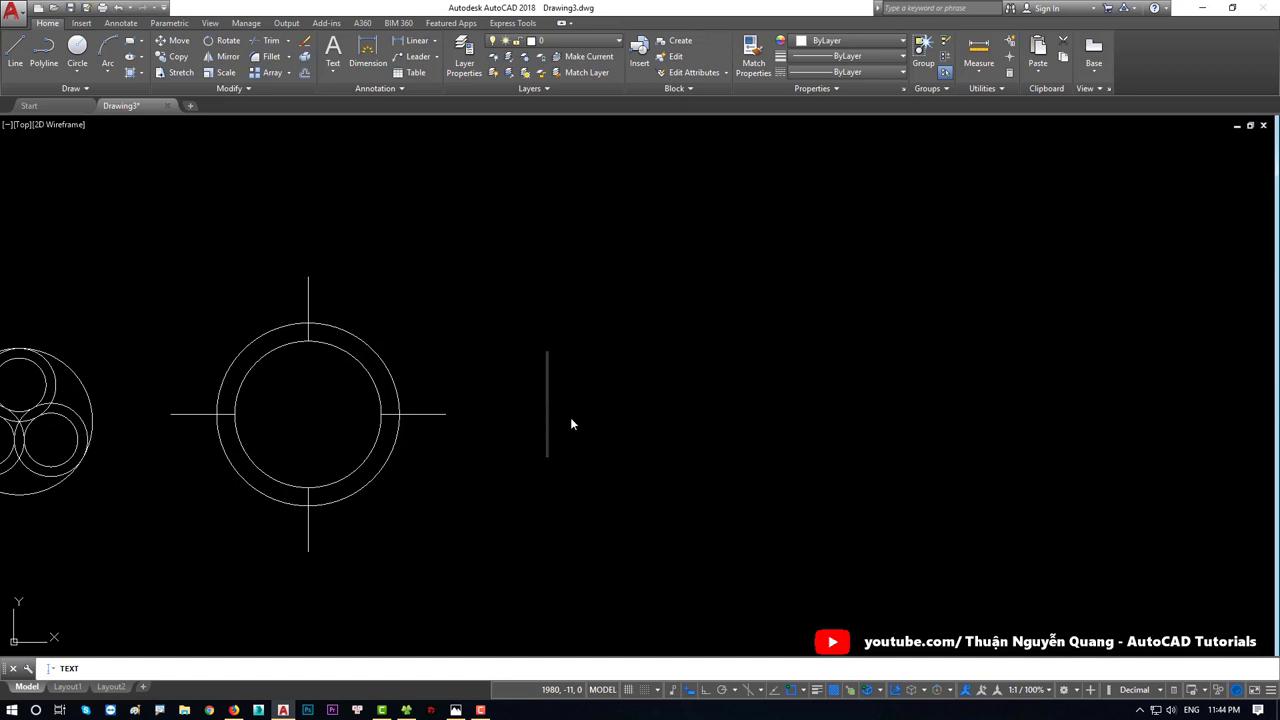
{"action": "type", "text": "1"}
{"action": "left_click", "coordinate": [663, 392]}
Step: Move the numeral 1 to the centre of the double circle
{"action": "key", "text": "Escape"}
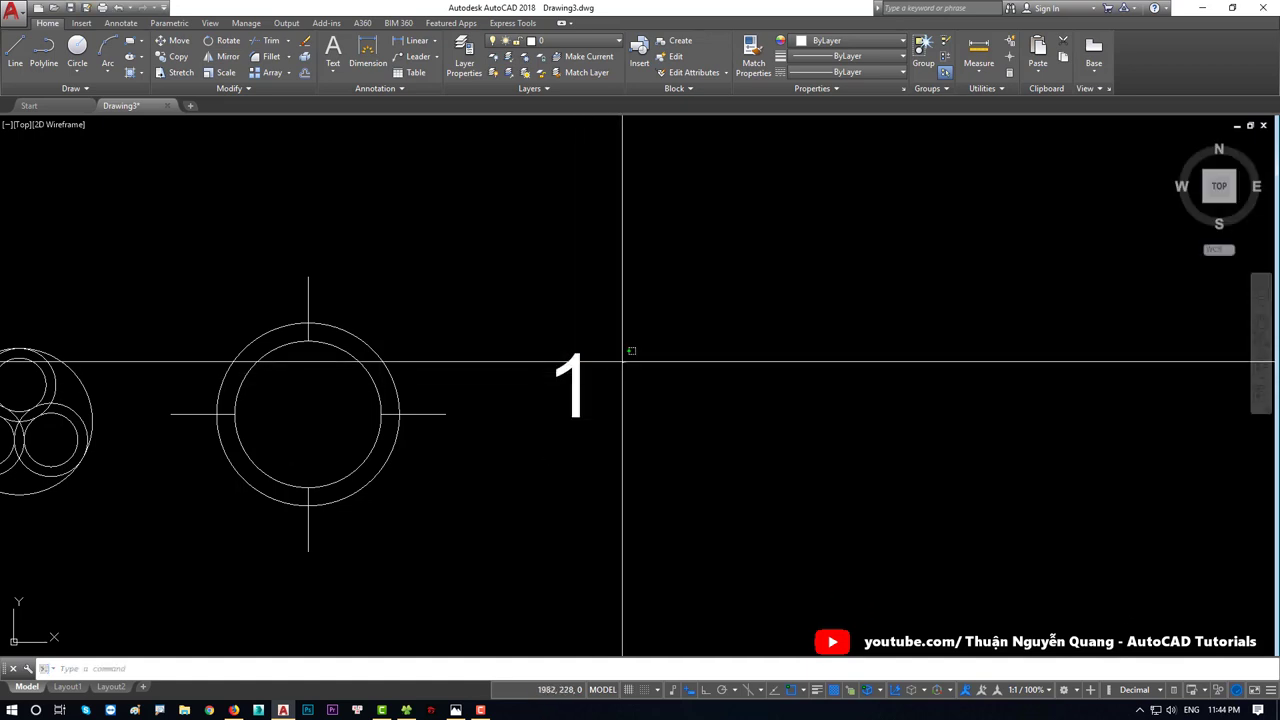
{"action": "left_click", "coordinate": [560, 380]}
{"action": "key", "text": "m"}
{"action": "key", "text": "space"}
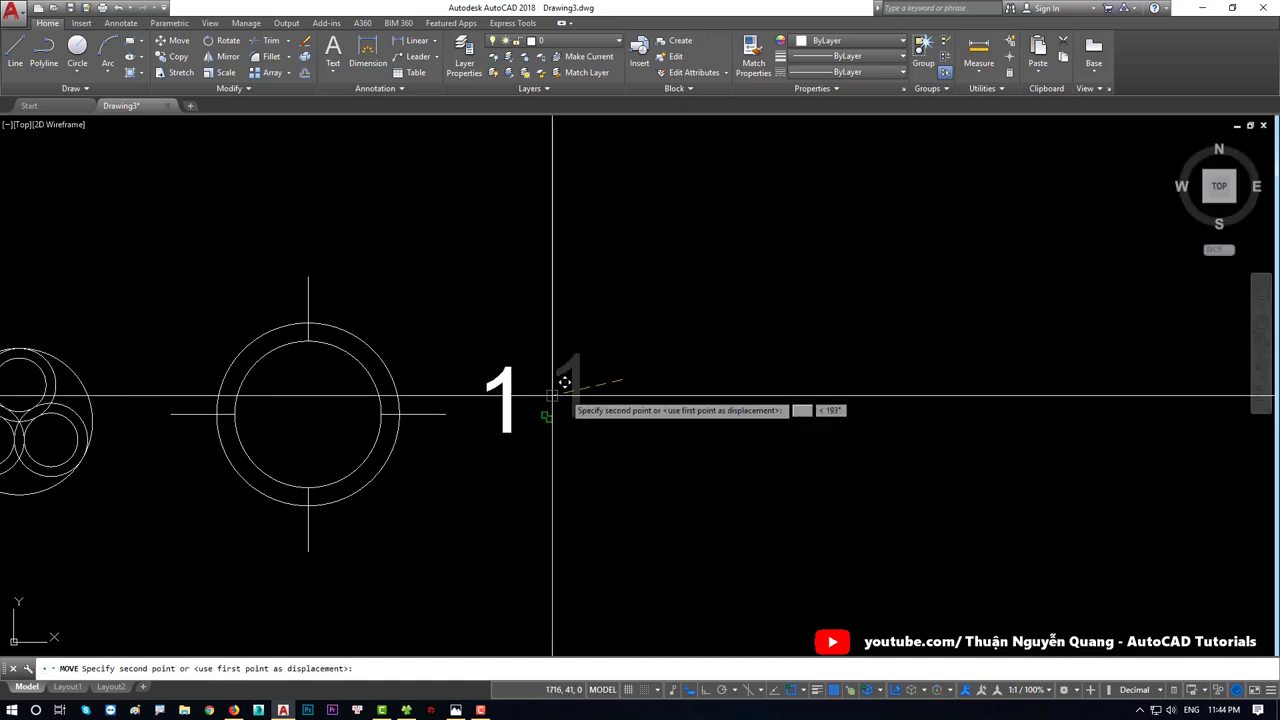
{"action": "left_click", "coordinate": [622, 379]}
{"action": "left_click", "coordinate": [354, 407]}
{"action": "scroll", "coordinate": [354, 407], "scroll_direction": "down", "scroll_amount": 2}
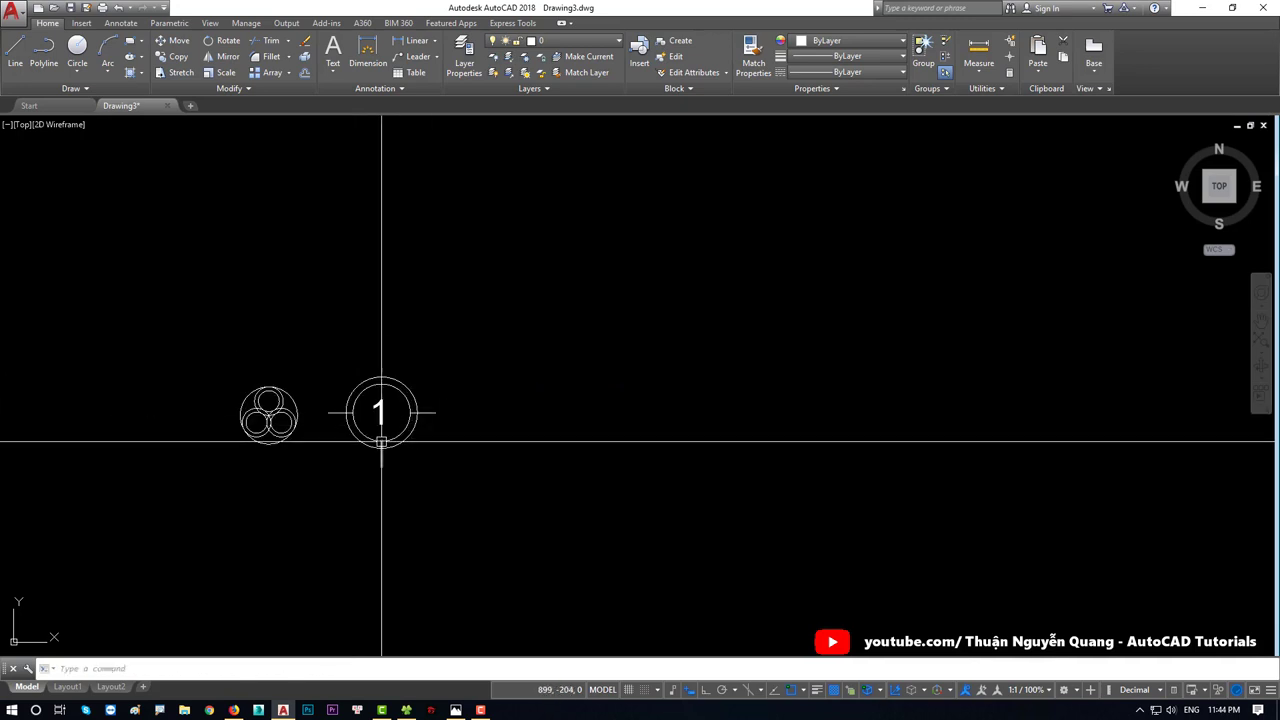
{"action": "scroll", "coordinate": [383, 434], "scroll_direction": "up", "scroll_amount": 4}
Step: Fine-tune the numeral's placement, then bring up the reference sheet in Photos
{"action": "left_click", "coordinate": [466, 468]}
{"action": "key", "text": "m"}
{"action": "key", "text": "space"}
{"action": "left_click", "coordinate": [555, 549]}
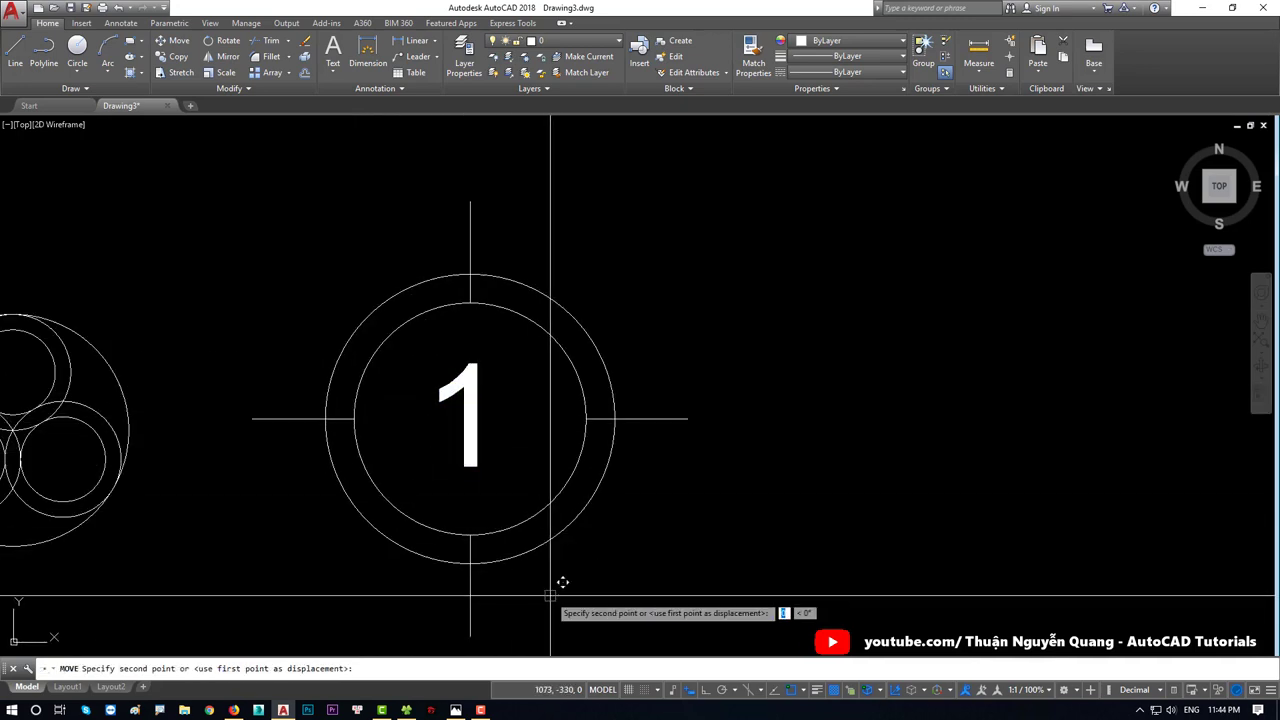
{"action": "key", "text": "Escape"}
{"action": "scroll", "coordinate": [551, 468], "scroll_direction": "down", "scroll_amount": 5}
{"action": "key", "text": "alt+Tab"}
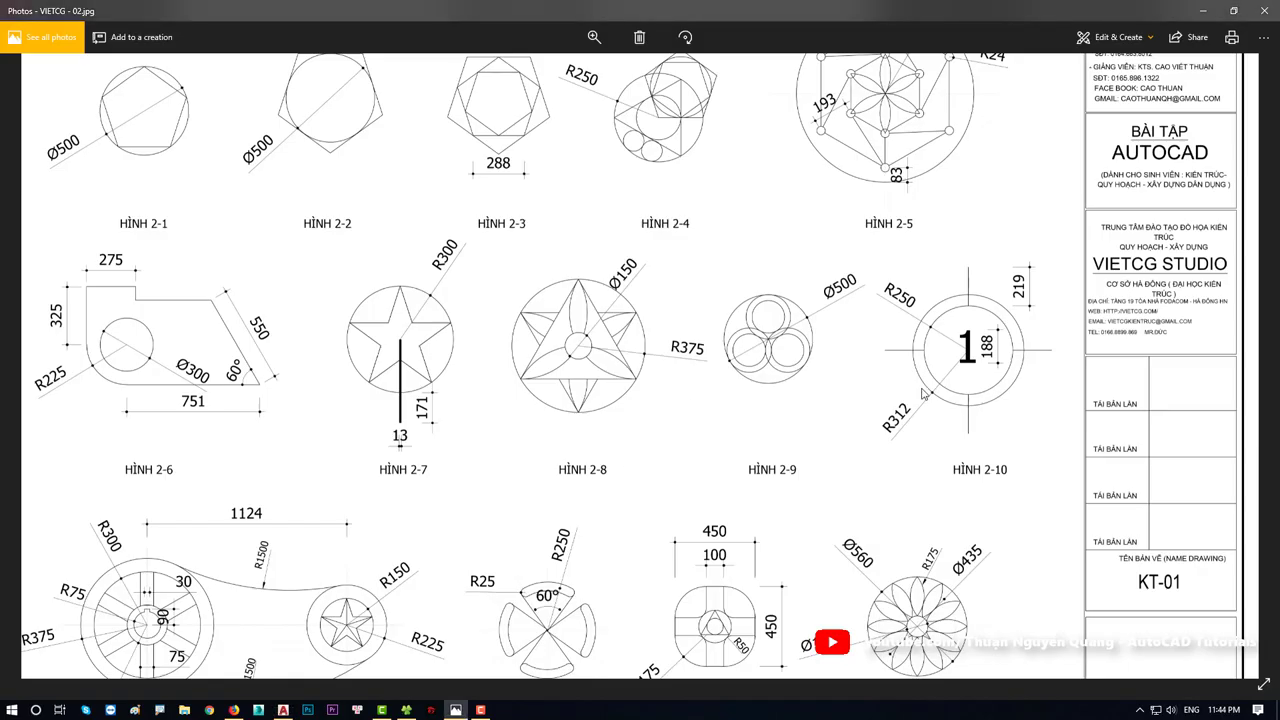
{"action": "scroll", "coordinate": [955, 466], "scroll_direction": "up", "scroll_amount": 2}
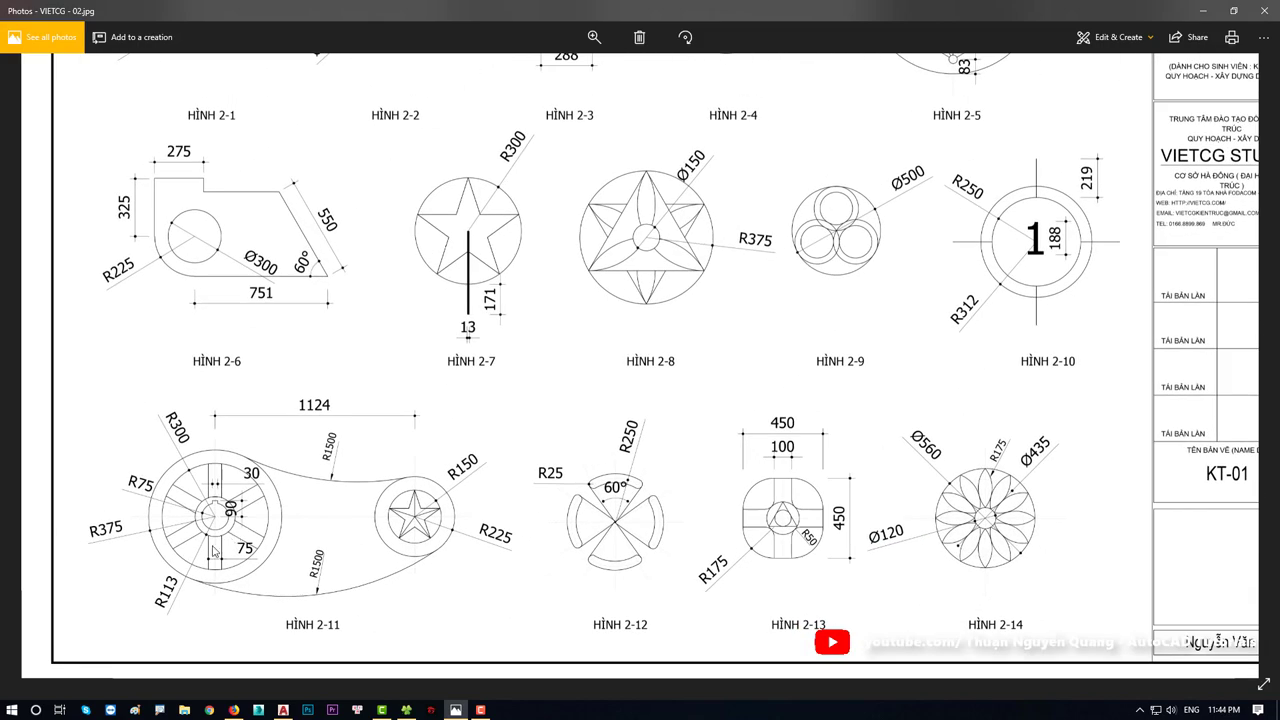
Step: Zoom the reference sheet onto HÌNH 2-11, the wheel-and-star figure
{"action": "scroll", "coordinate": [245, 570], "scroll_direction": "up", "scroll_amount": 3}
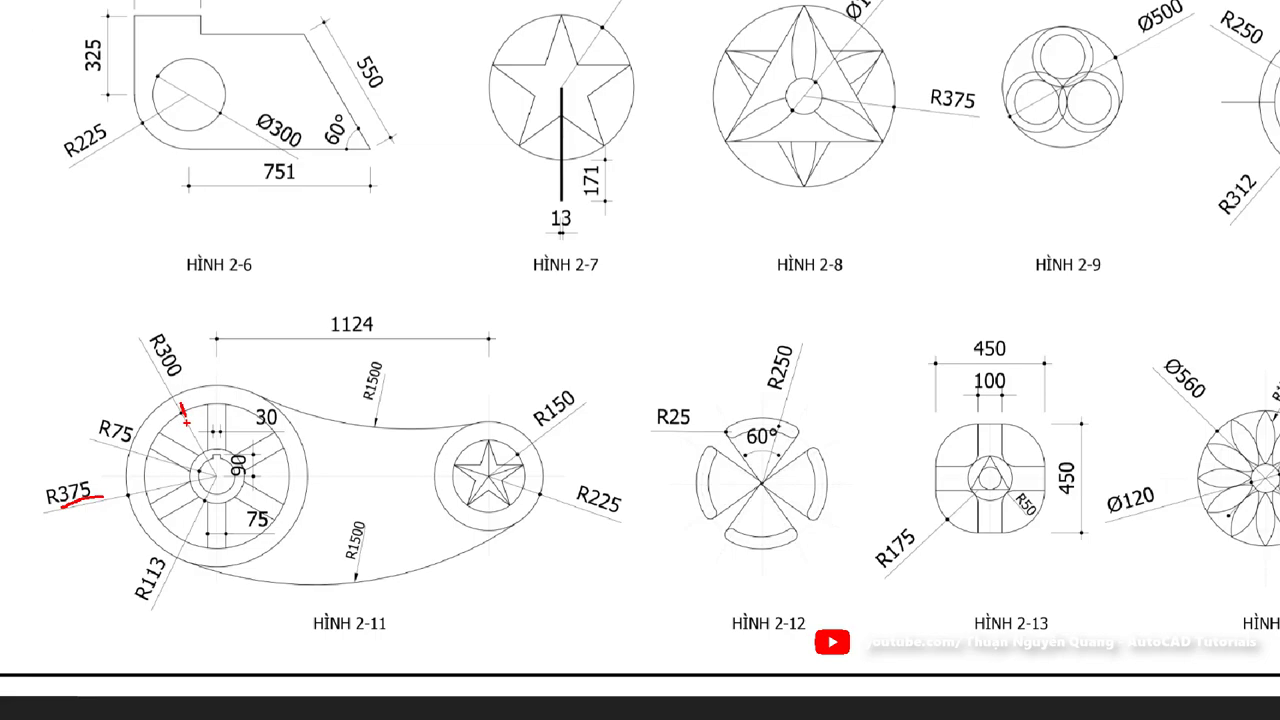
{"action": "scroll", "coordinate": [400, 520], "scroll_direction": "up", "scroll_amount": 3}
Step: Draw two large concentric hub rings sharing one centre
{"action": "scroll", "coordinate": [560, 470], "scroll_direction": "up", "scroll_amount": 5}
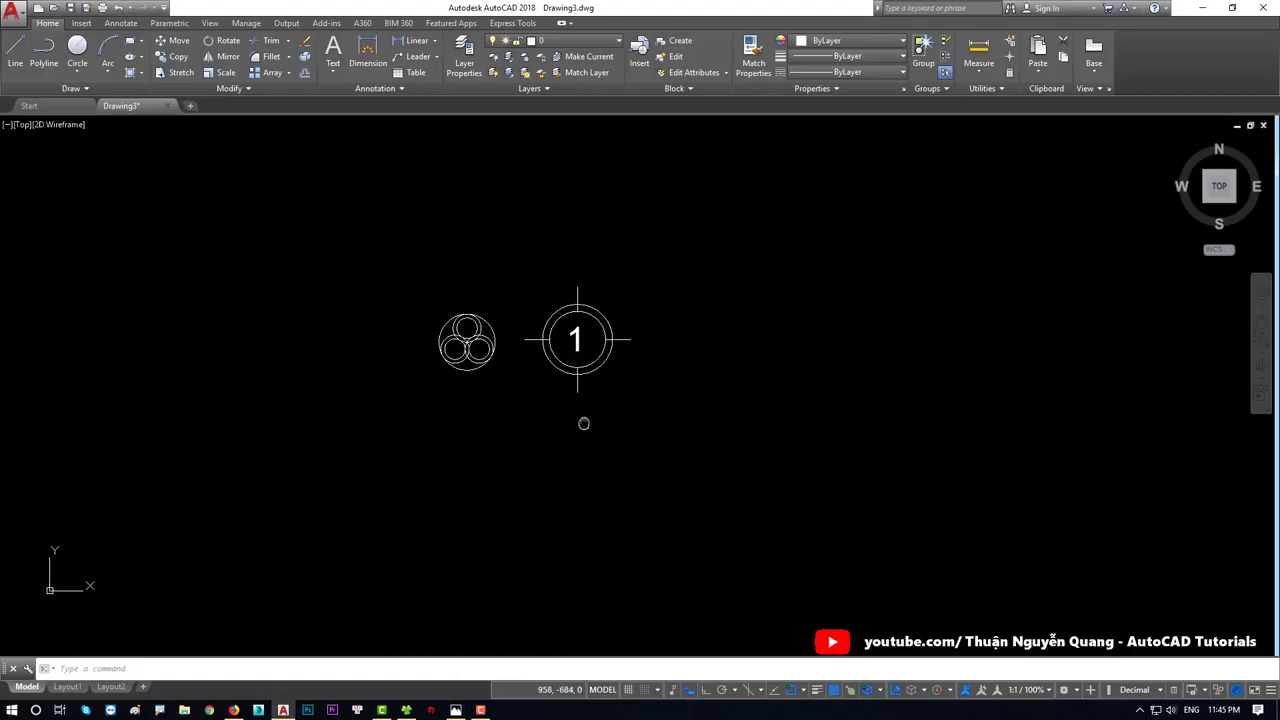
{"action": "middle_click_drag", "start_coordinate": [584, 423], "coordinate": [517, 454]}
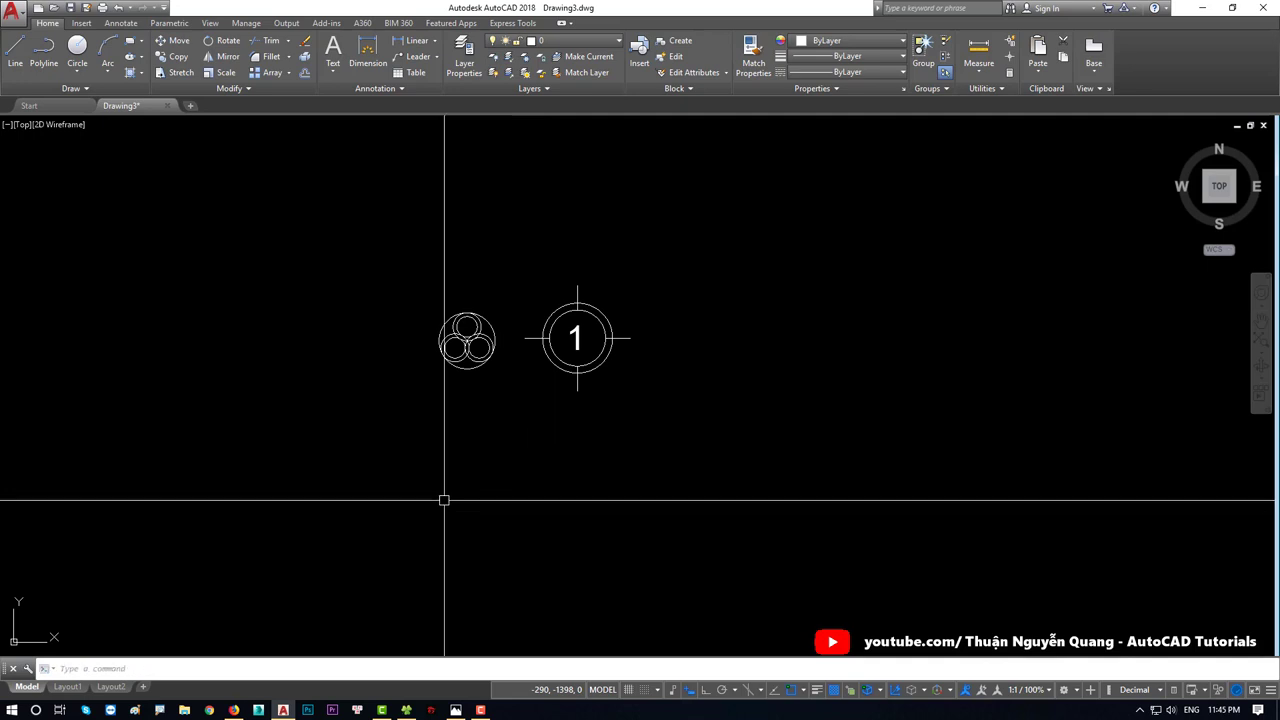
{"action": "type", "text": "c"}
{"action": "key", "text": "Return"}
{"action": "key", "text": "Escape"}
{"action": "type", "text": "cc"}
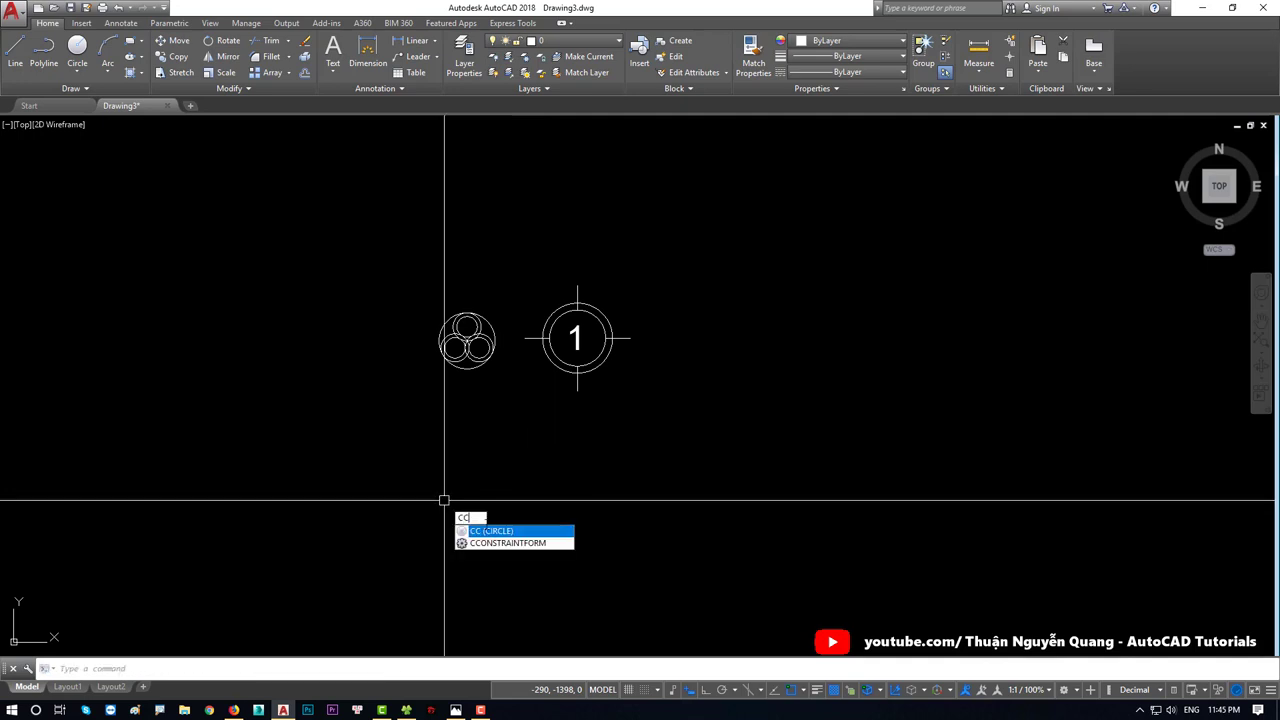
{"action": "key", "text": "Return"}
{"action": "left_click", "coordinate": [420, 468]}
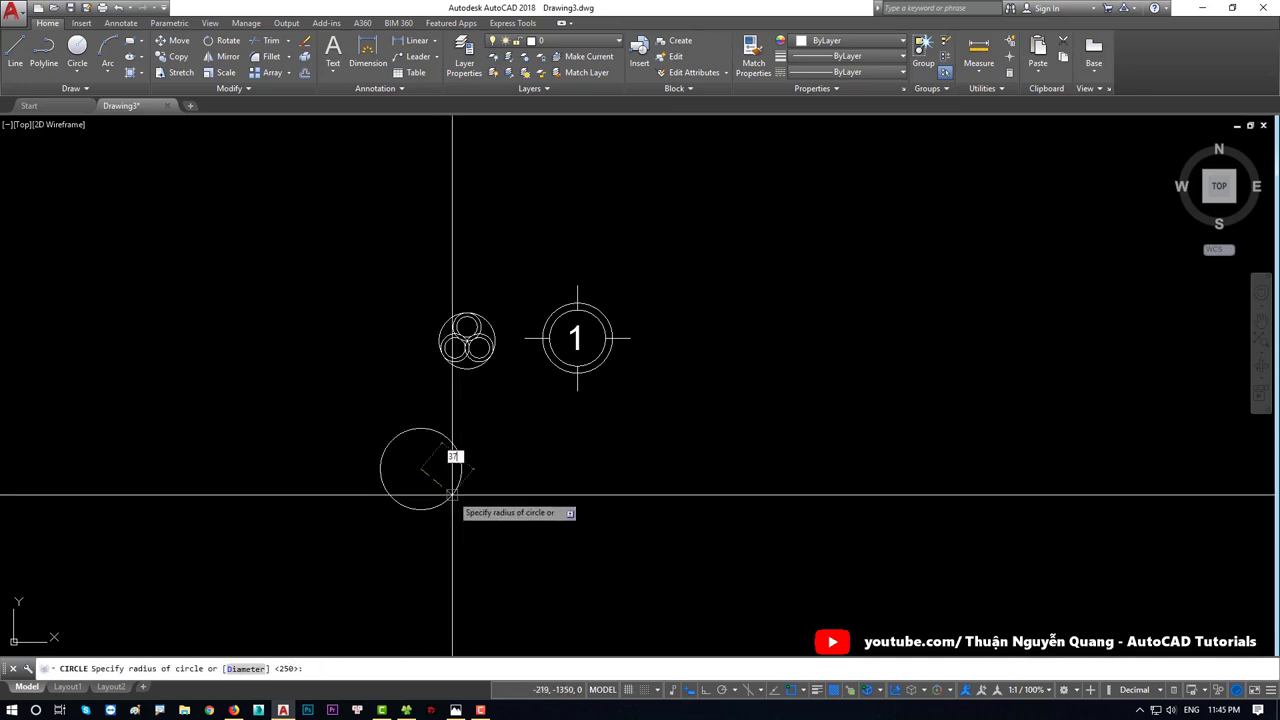
{"action": "left_click", "coordinate": [452, 494]}
{"action": "scroll", "coordinate": [452, 431], "scroll_direction": "up", "scroll_amount": 5}
{"action": "key", "text": "Return"}
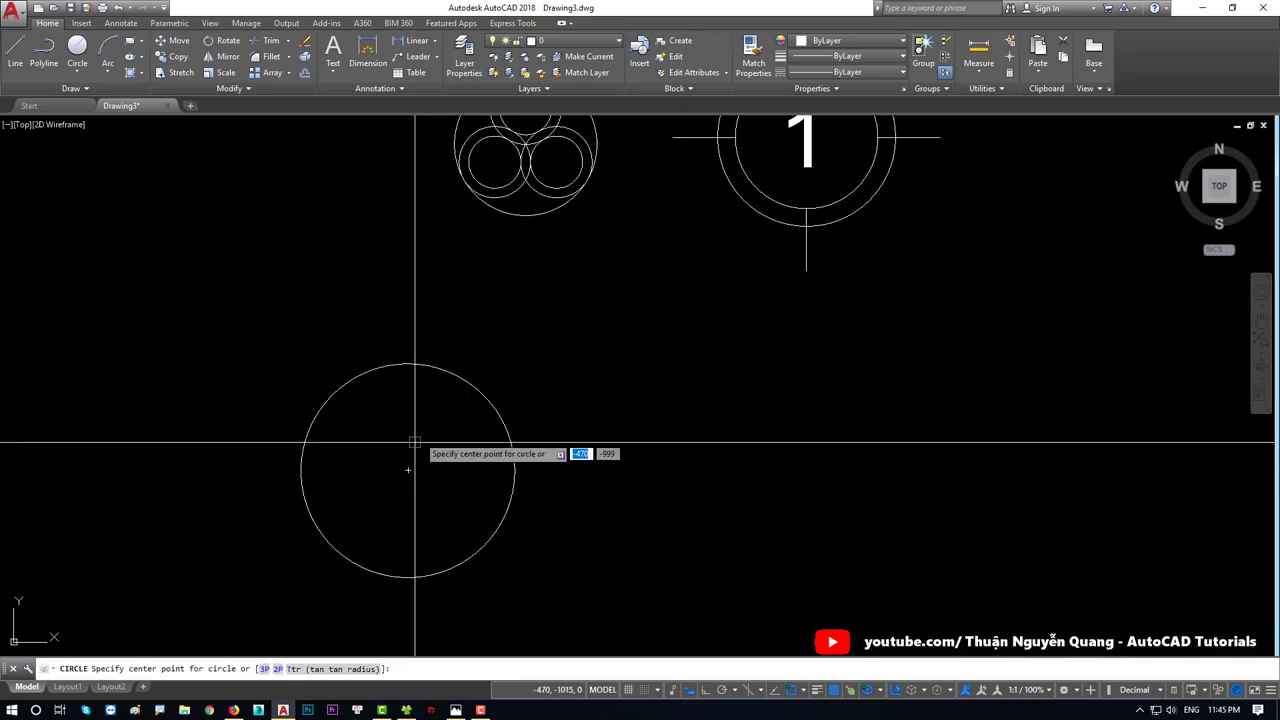
{"action": "left_click", "coordinate": [408, 470]}
{"action": "type", "text": "3"}
{"action": "key", "text": "Return"}
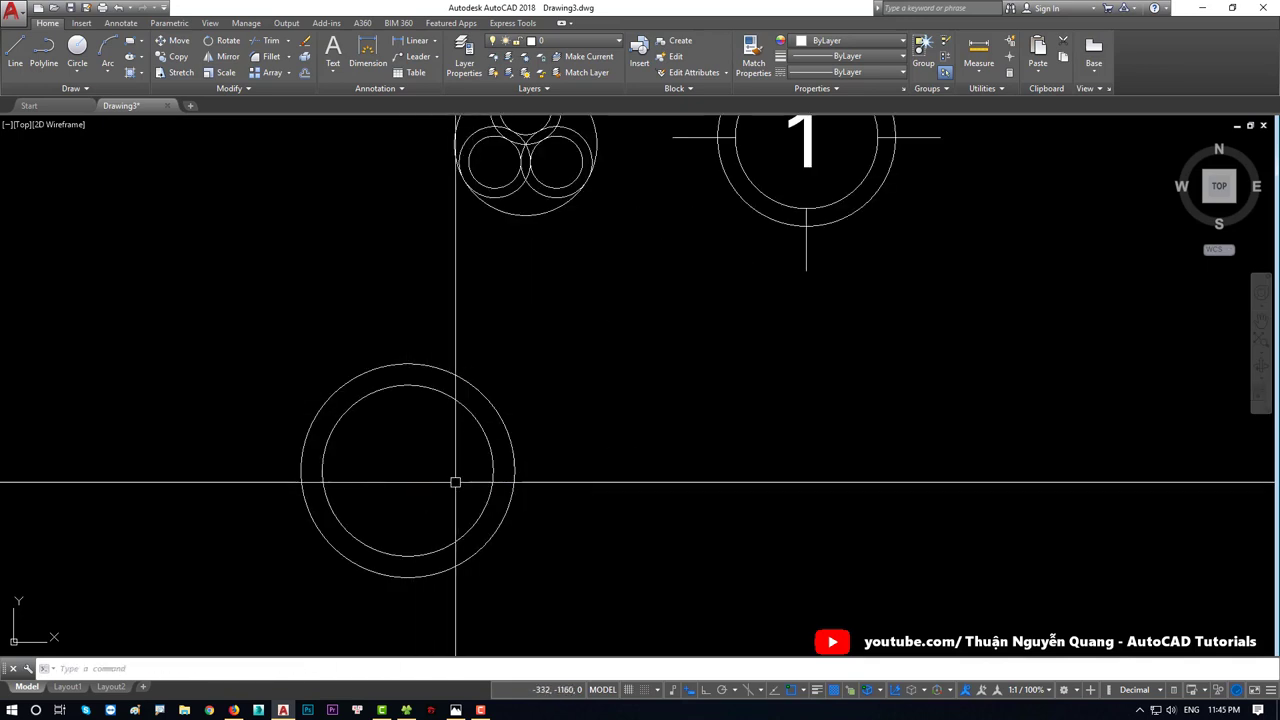
Step: Add R113 and R75 circles at the rings' shared centre
{"action": "key", "text": "alt+Tab"}
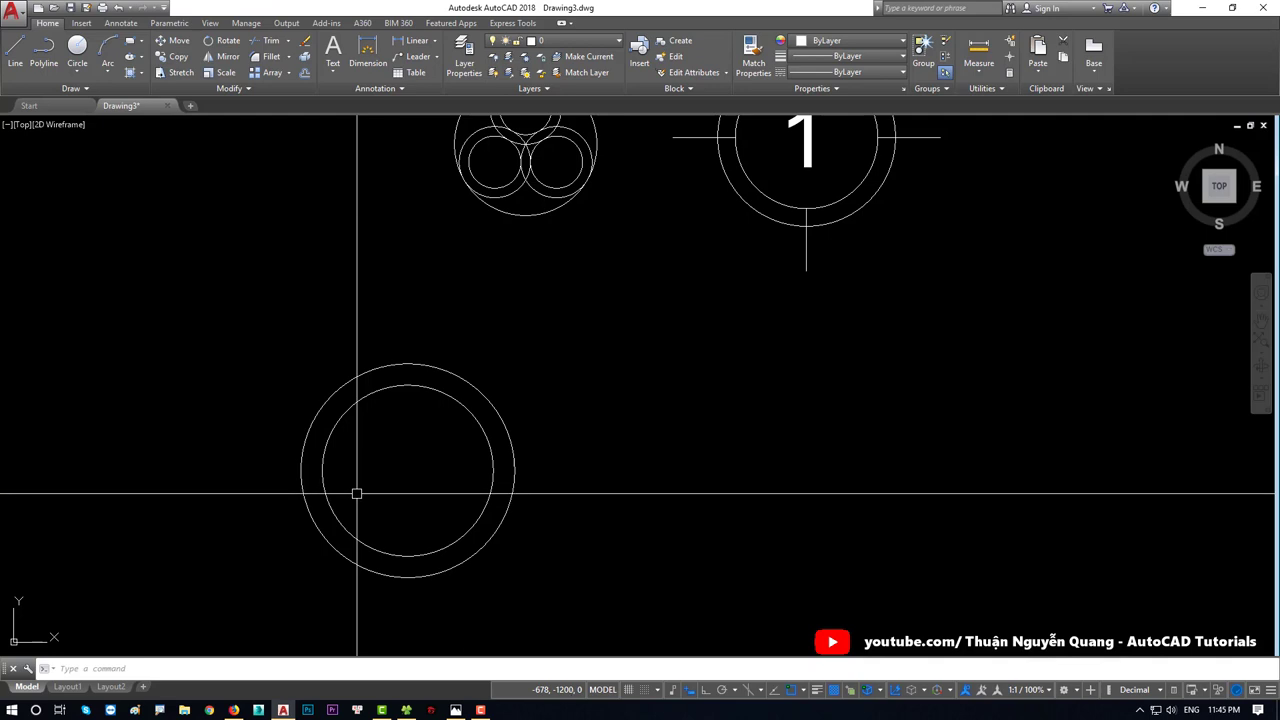
{"action": "type", "text": "c"}
{"action": "key", "text": "Return"}
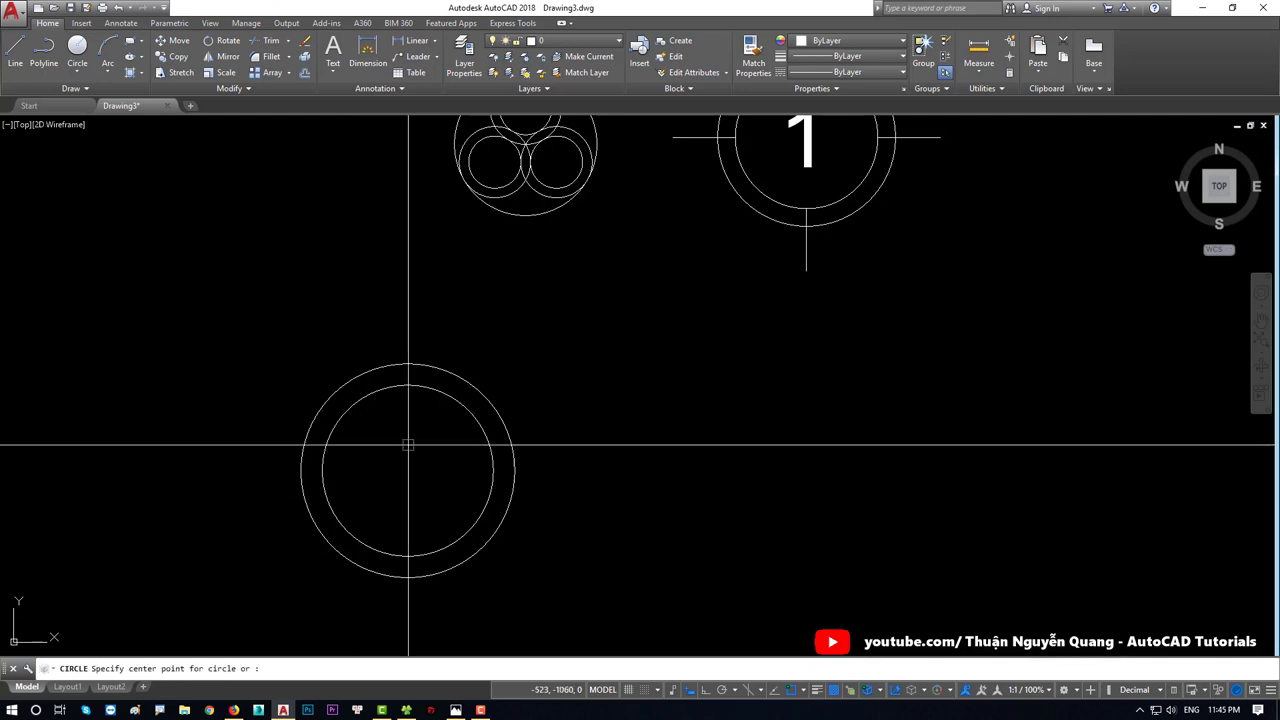
{"action": "left_click", "coordinate": [410, 470]}
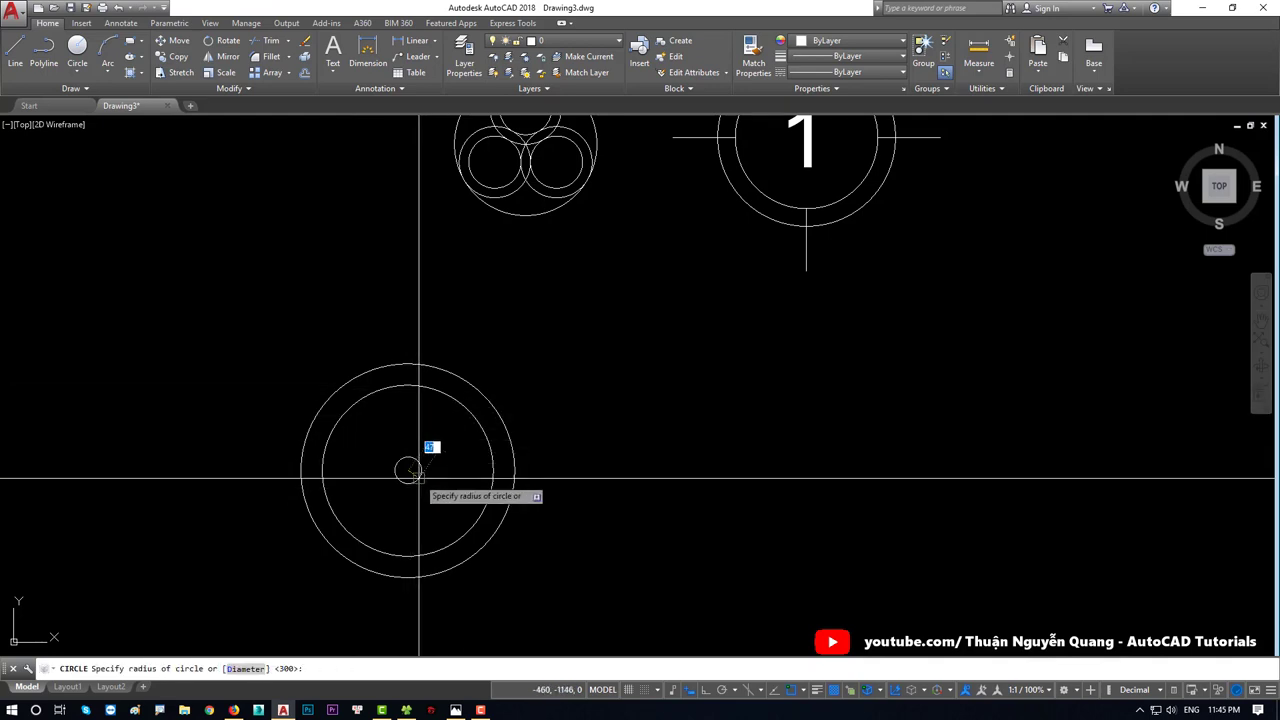
{"action": "type", "text": "3"}
{"action": "key", "text": "Return"}
{"action": "key", "text": "Return"}
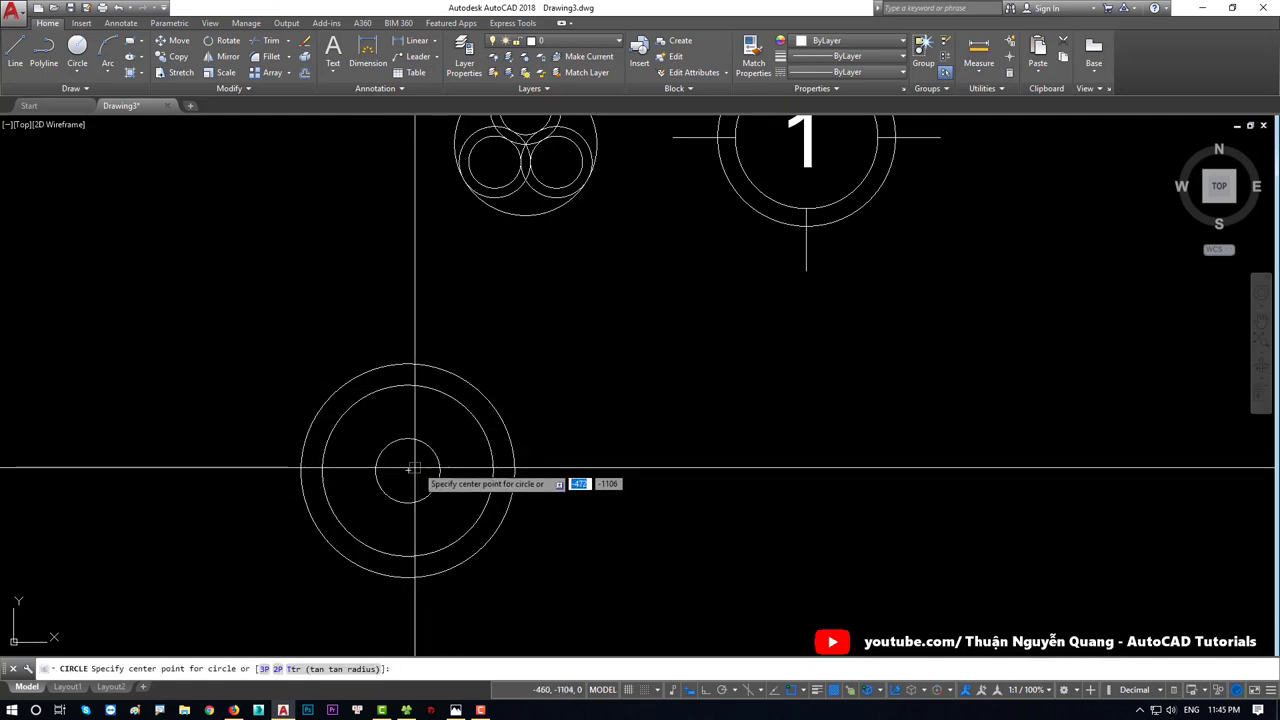
{"action": "left_click", "coordinate": [414, 478]}
{"action": "key", "text": "Return"}
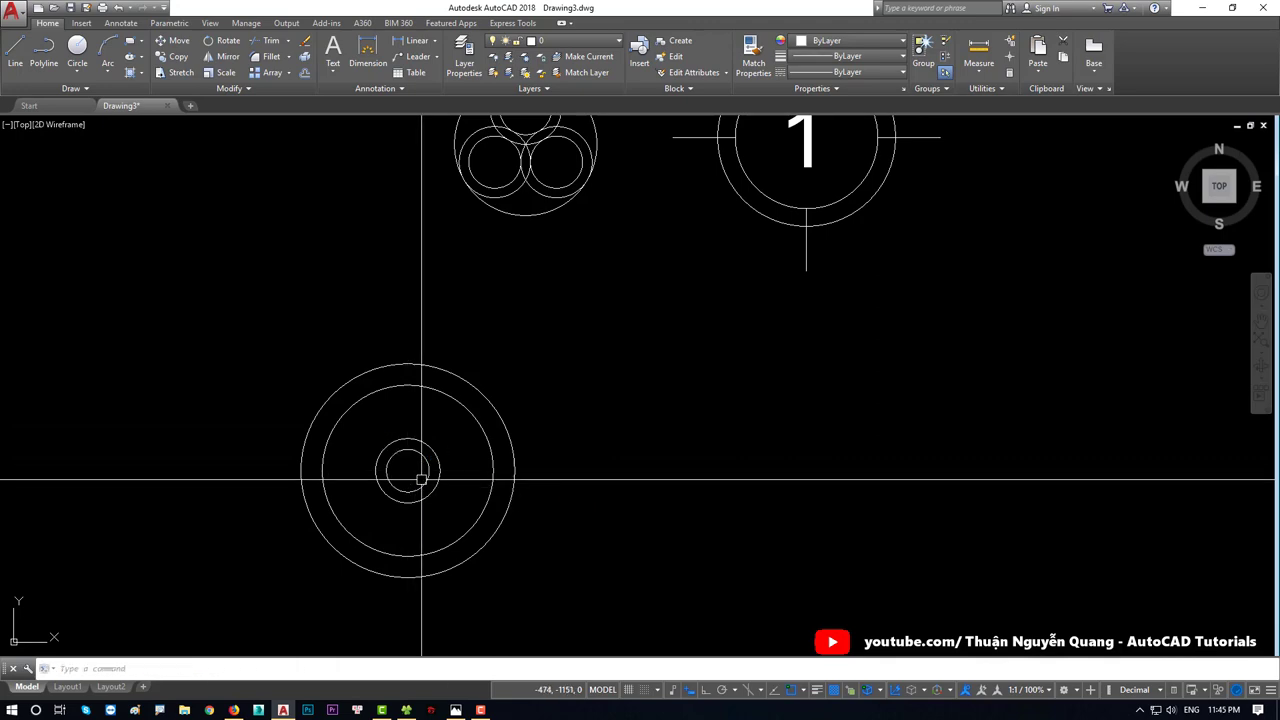
{"action": "key", "text": "alt+Tab"}
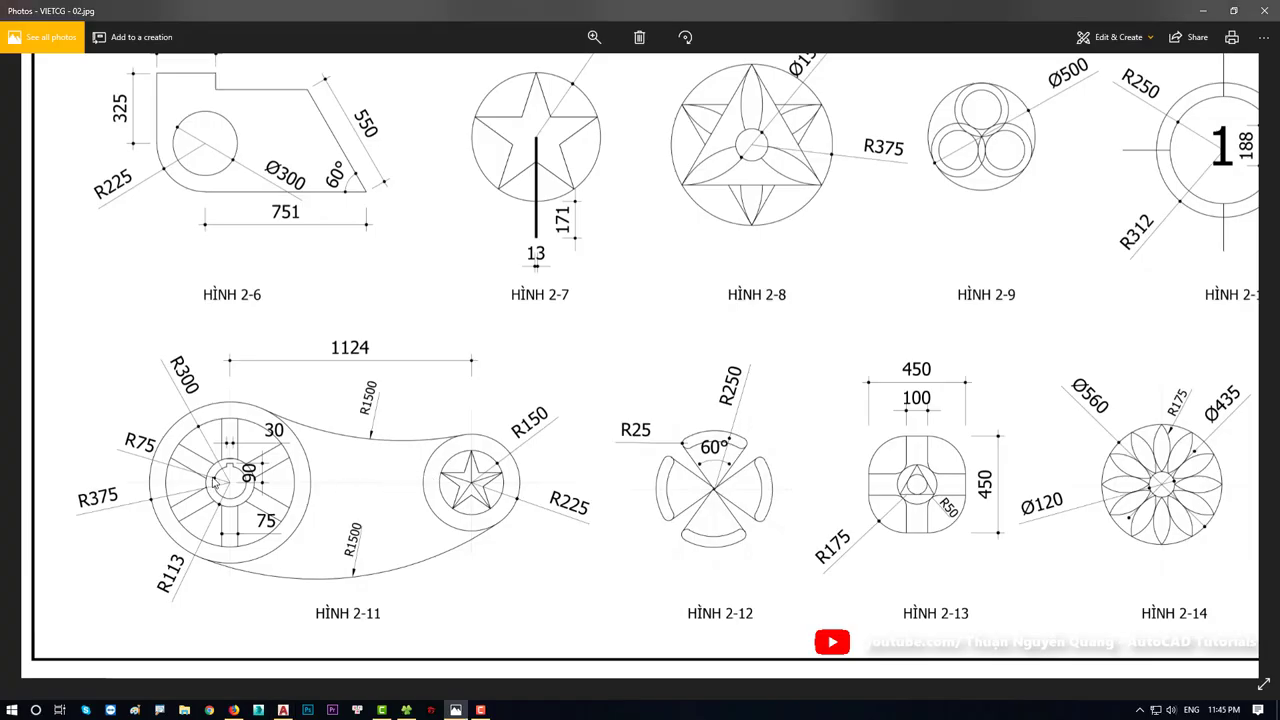
Step: Zoom in on the HÌNH 2-11 hub and its dimensions in Photos
{"action": "scroll", "coordinate": [217, 487], "scroll_direction": "up", "scroll_amount": 2}
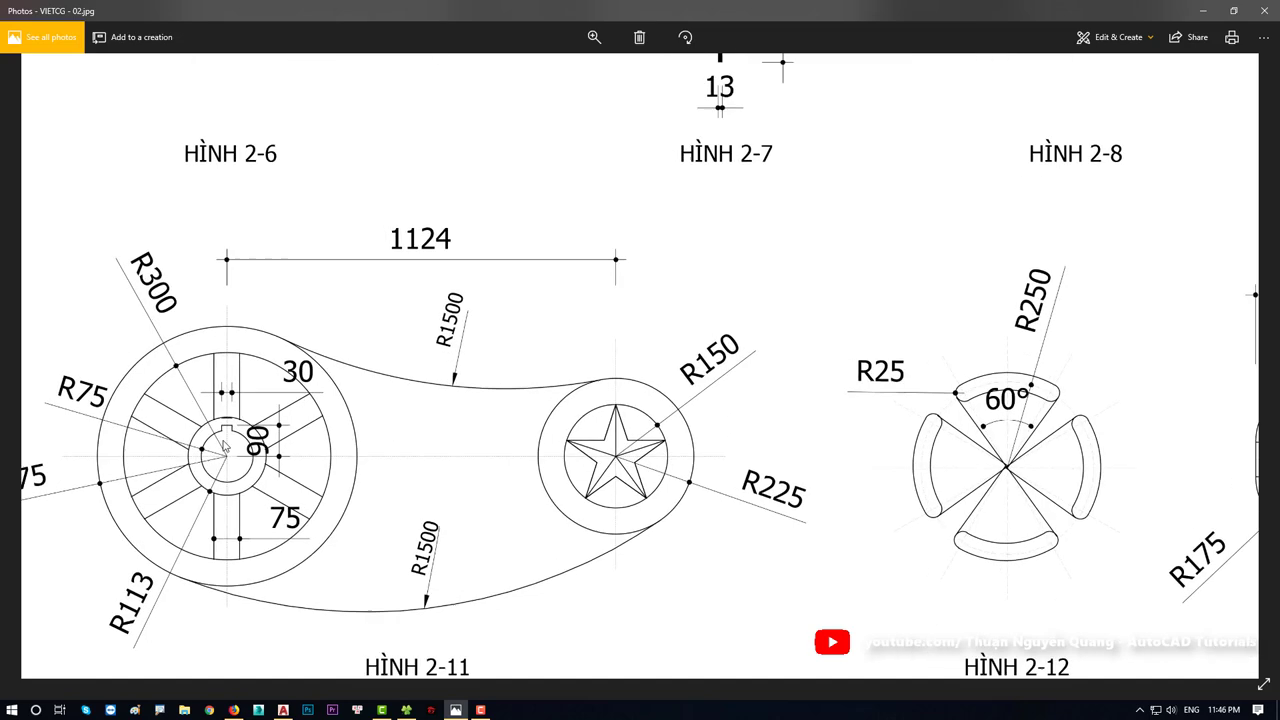
{"action": "scroll", "coordinate": [244, 436], "scroll_direction": "up", "scroll_amount": 2}
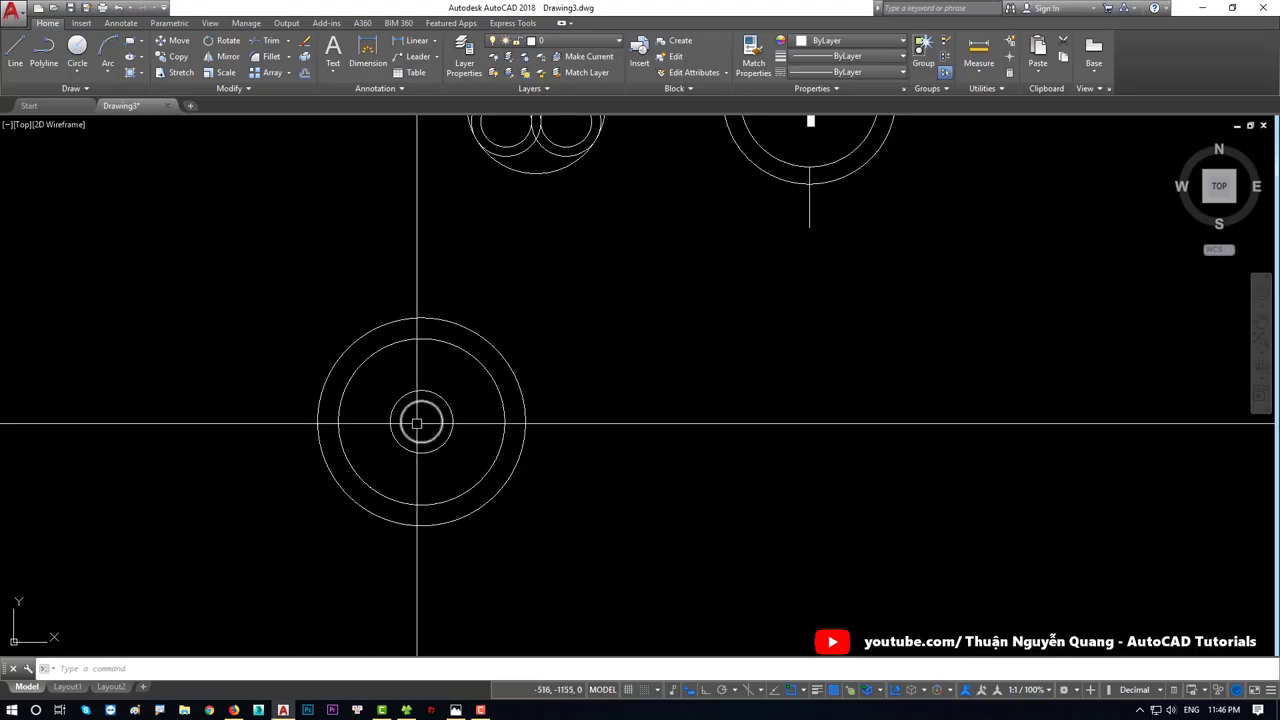
{"action": "scroll", "coordinate": [471, 424], "scroll_direction": "up", "scroll_amount": 4}
{"action": "scroll", "coordinate": [471, 424], "scroll_direction": "up", "scroll_amount": 1}
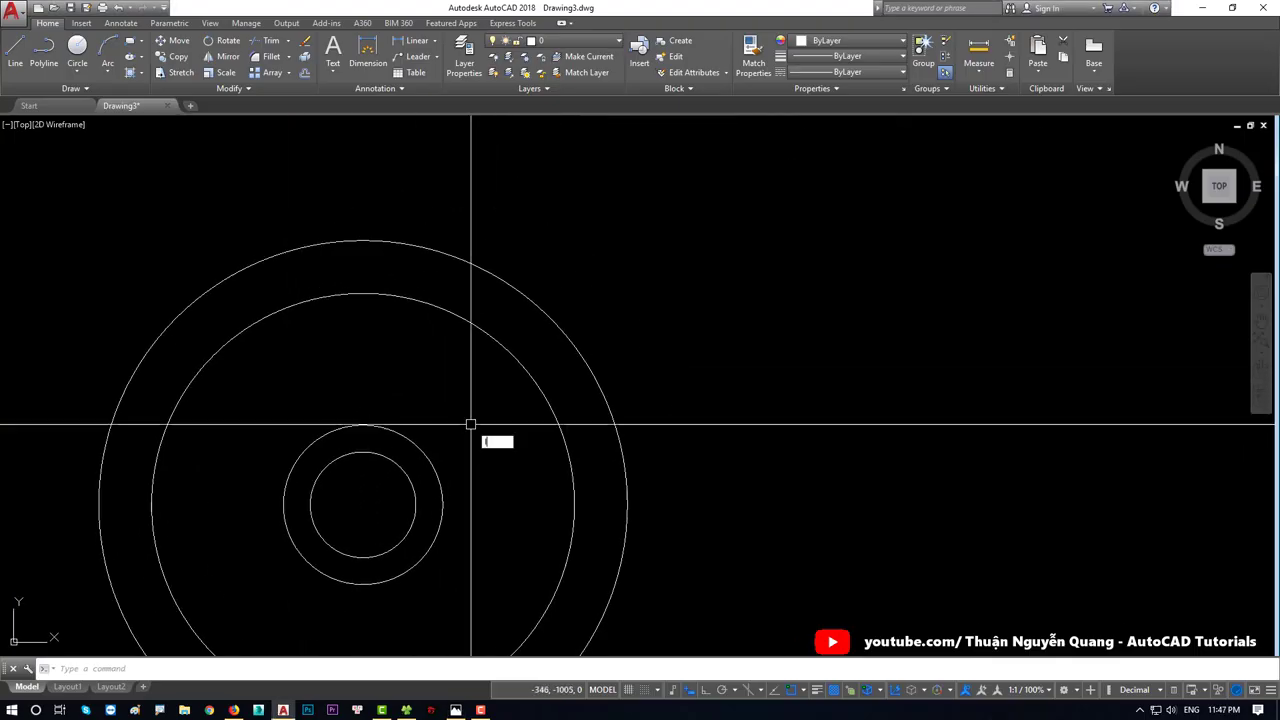
Step: Draw a 90-long vertical line upward from the hub's centre
{"action": "key", "text": "Return"}
{"action": "left_click", "coordinate": [363, 503]}
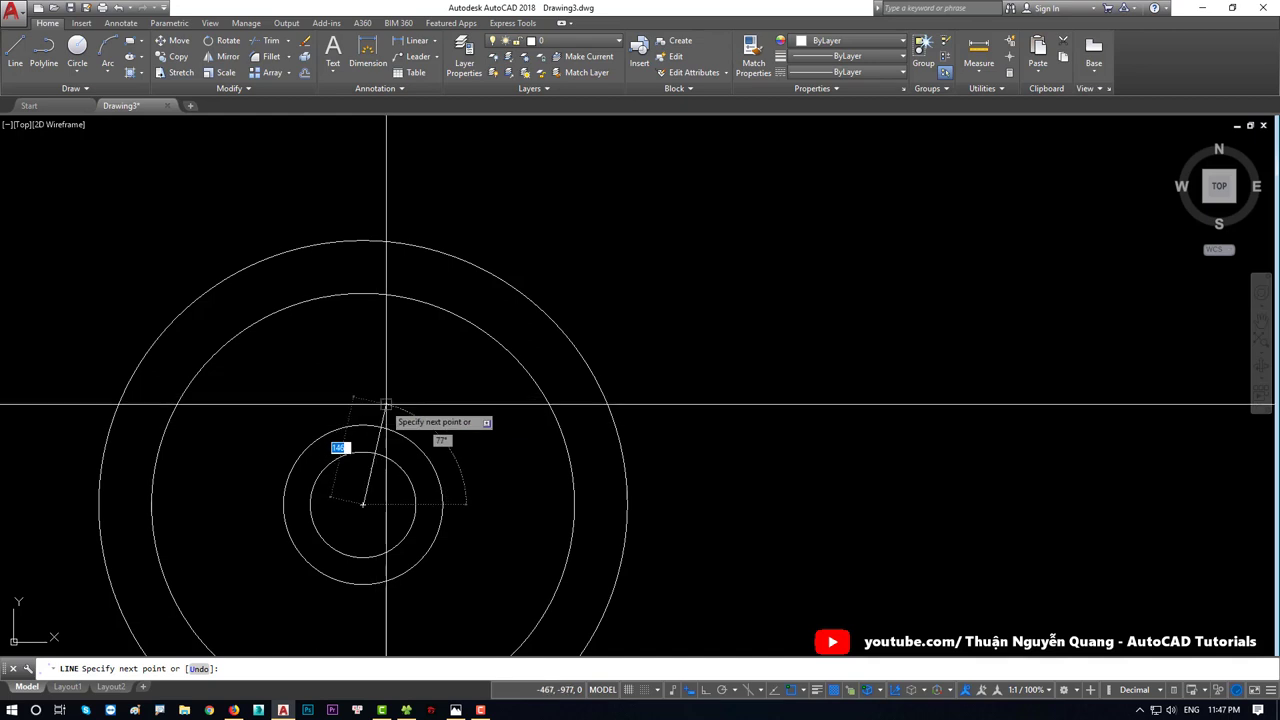
{"action": "type", "text": "90"}
{"action": "key", "text": "Return"}
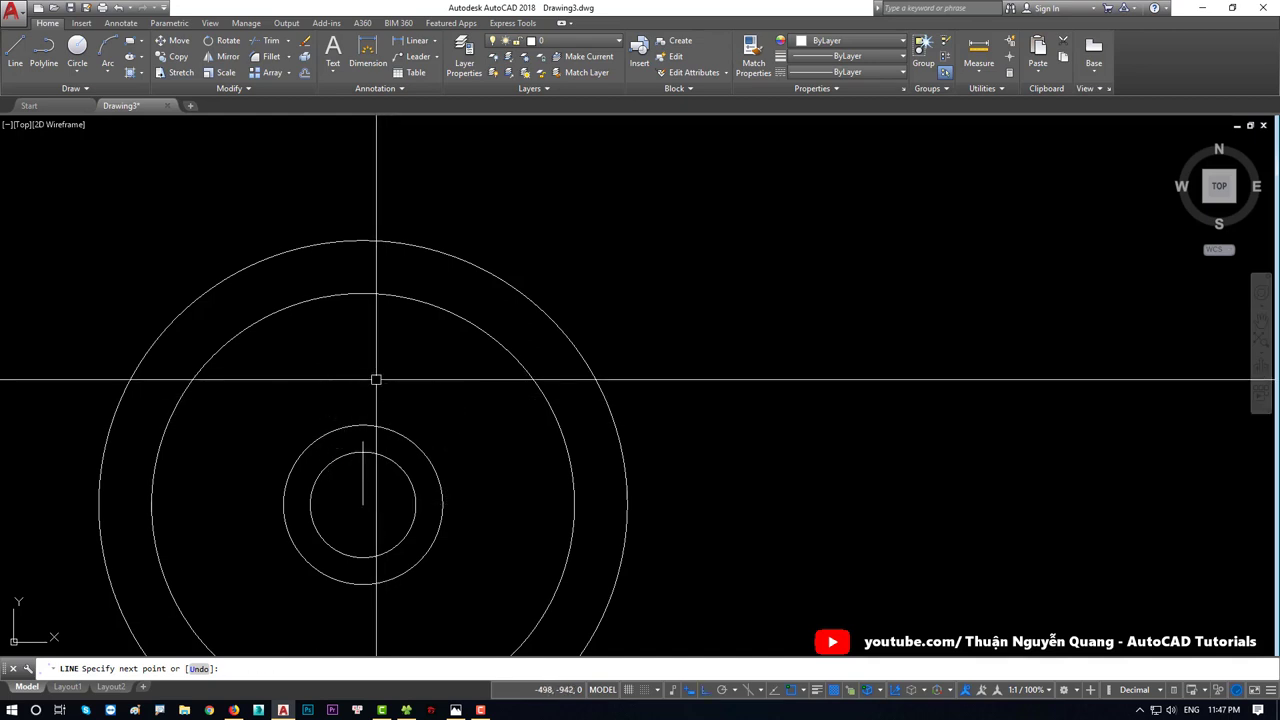
{"action": "key", "text": "Return"}
{"action": "scroll", "coordinate": [363, 443], "scroll_direction": "up", "scroll_amount": 2}
{"action": "scroll", "coordinate": [366, 451], "scroll_direction": "up", "scroll_amount": 2}
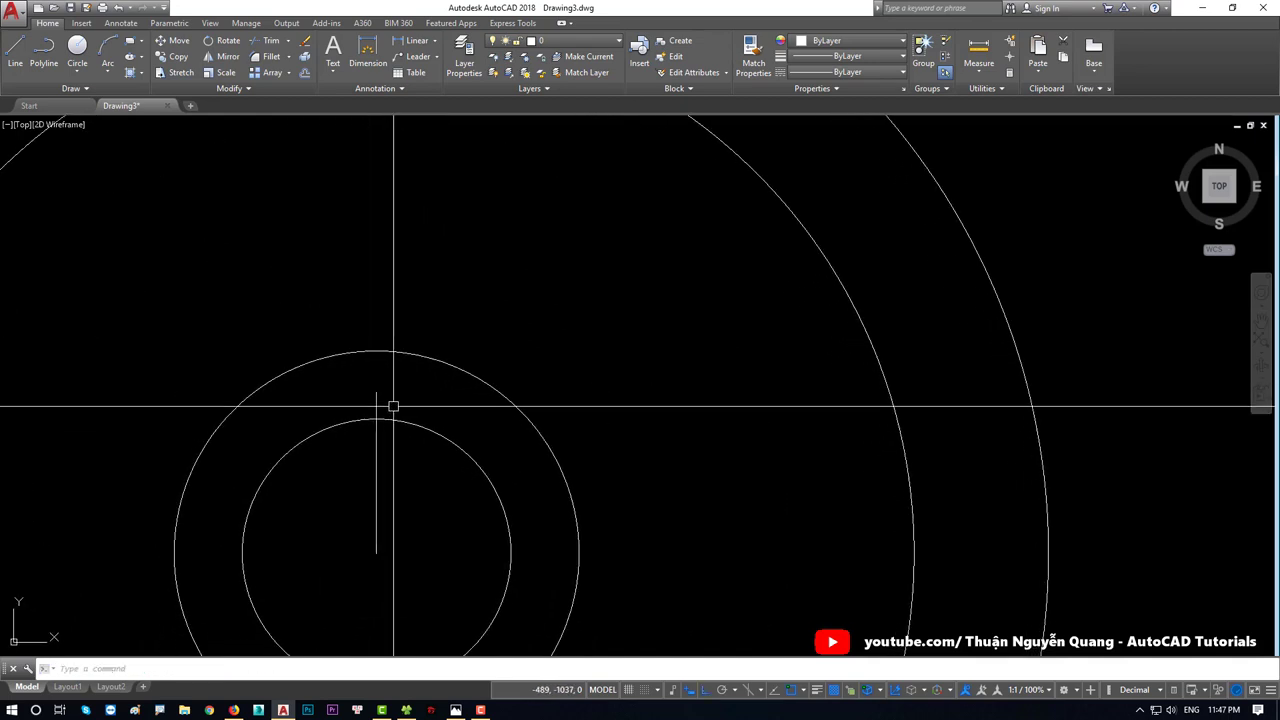
{"action": "type", "text": "o"}
{"action": "key", "text": "Return"}
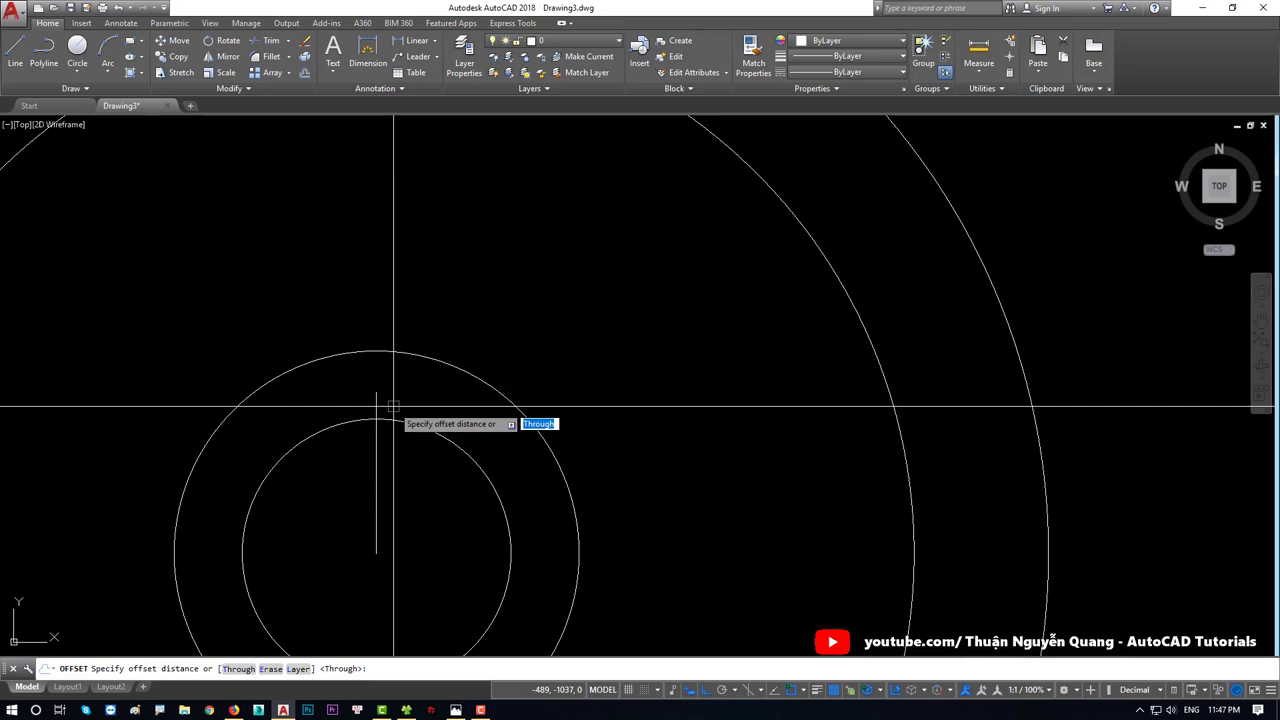
Step: Offset the vertical line 10 to both the left and the right
{"action": "key", "text": "Escape"}
{"action": "type", "text": "o"}
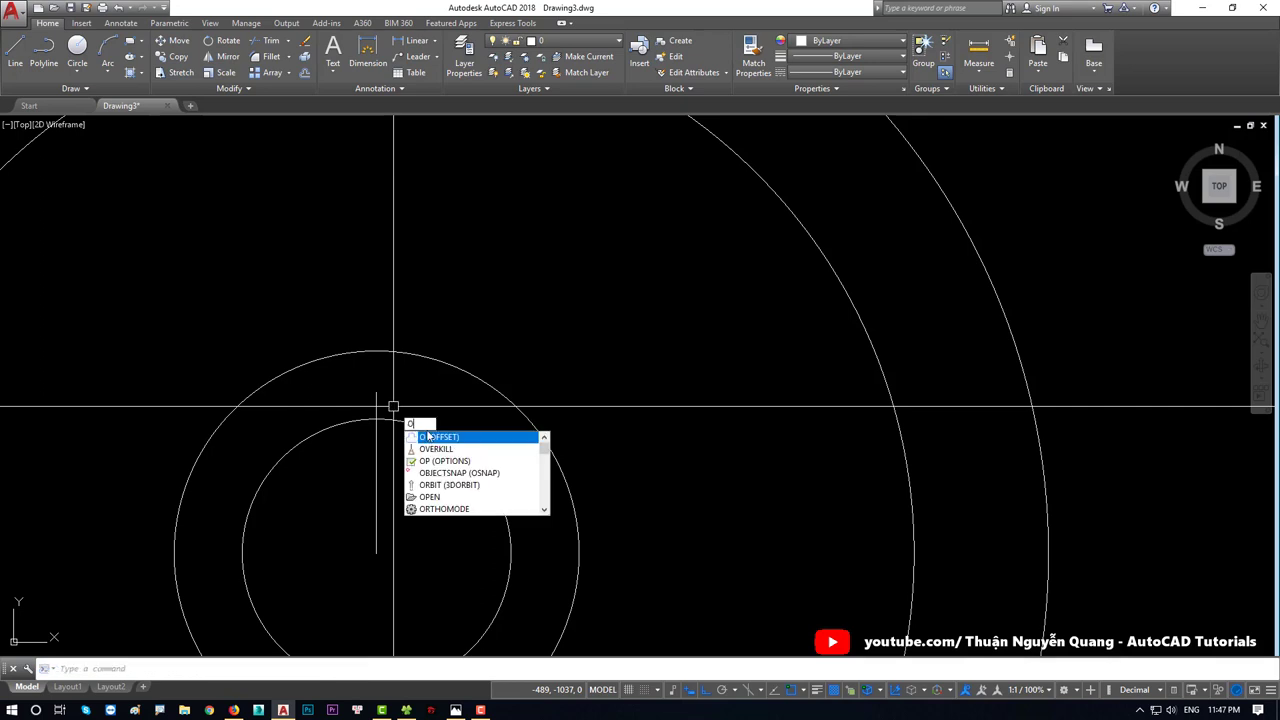
{"action": "key", "text": "Return"}
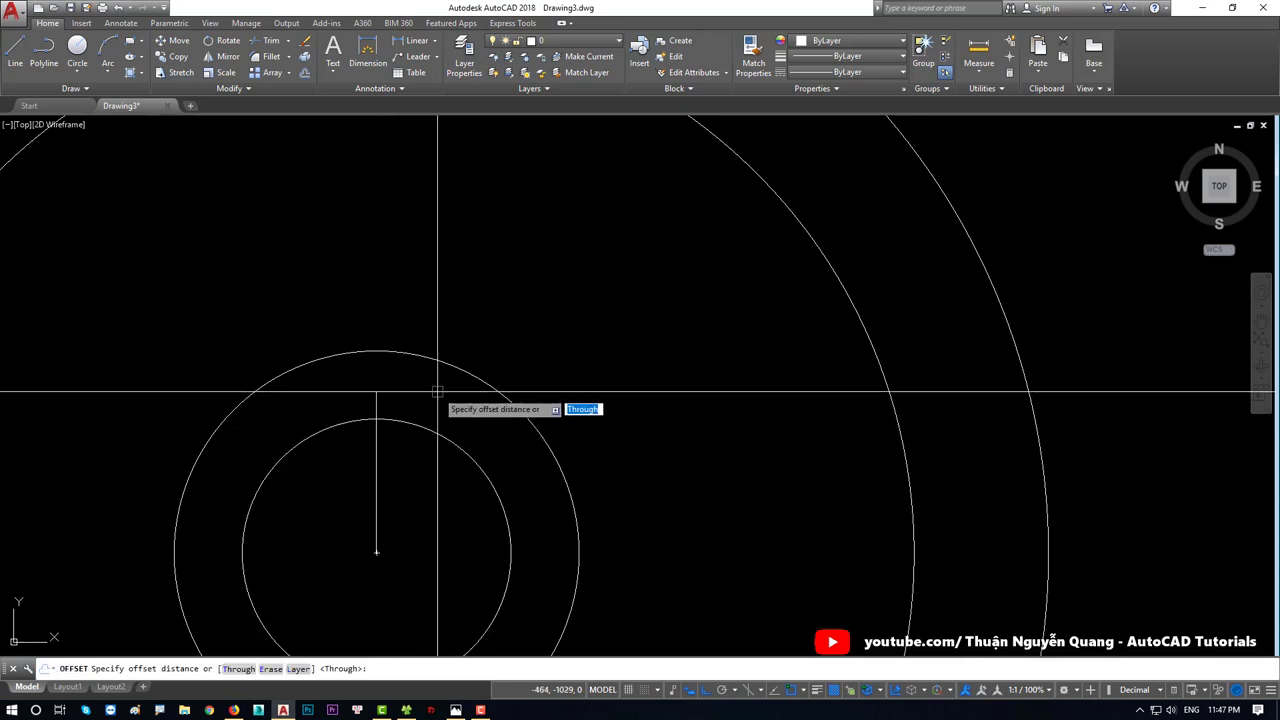
{"action": "type", "text": "10"}
{"action": "key", "text": "Return"}
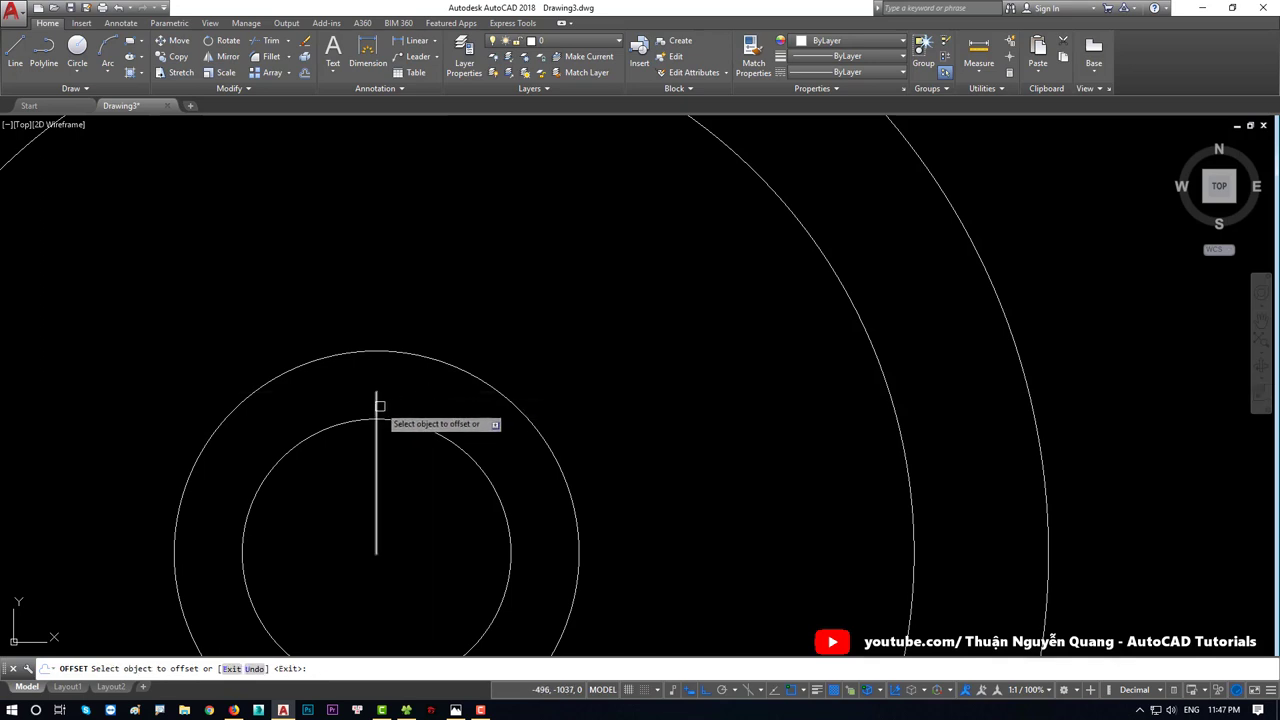
{"action": "left_click", "coordinate": [377, 405]}
{"action": "left_click", "coordinate": [412, 408]}
{"action": "left_click", "coordinate": [377, 407]}
{"action": "left_click", "coordinate": [346, 407]}
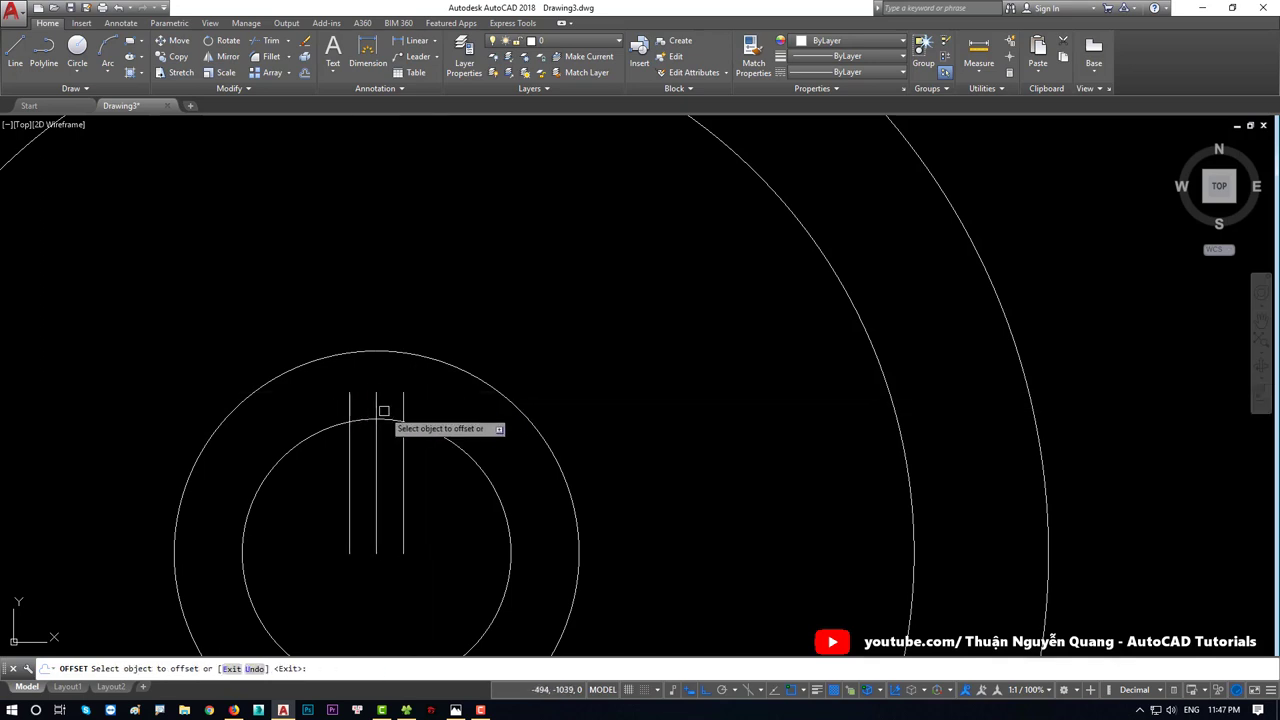
{"action": "key", "text": "Escape"}
Step: Join the tops of the two offset lines and remove the middle vertical line
{"action": "key", "text": "Return"}
{"action": "left_click", "coordinate": [349, 393]}
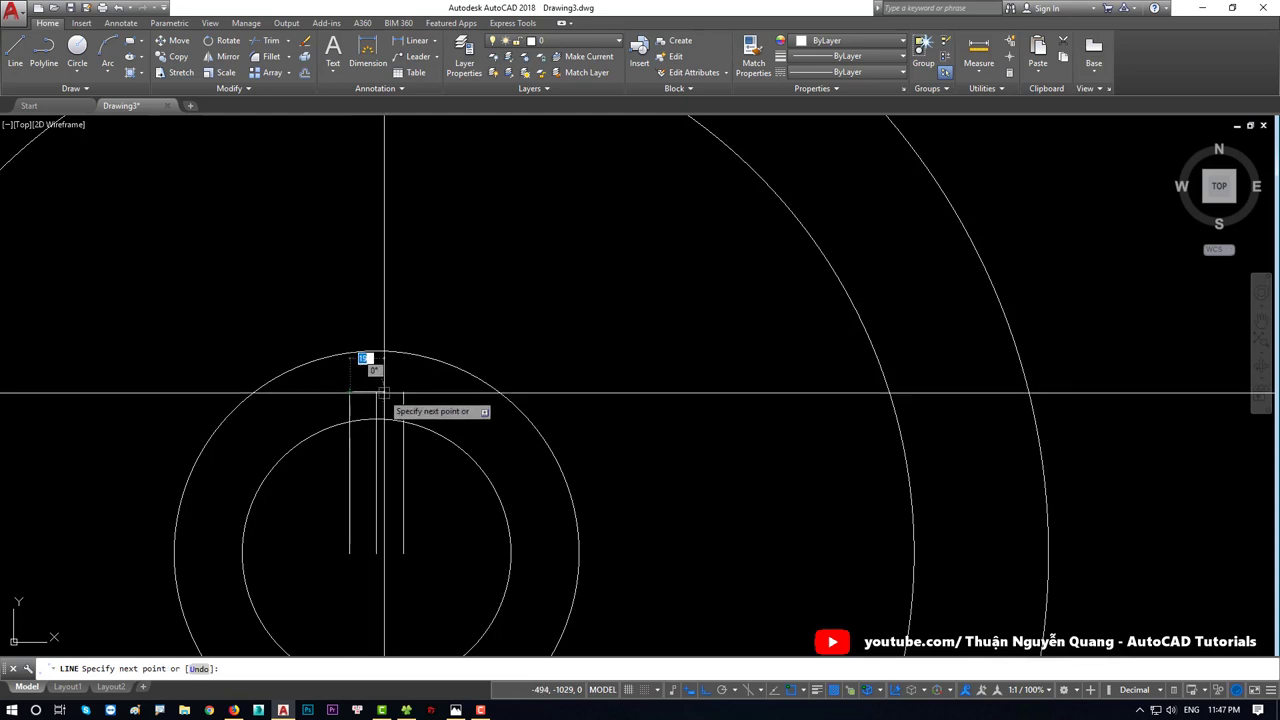
{"action": "left_click", "coordinate": [403, 393]}
{"action": "key", "text": "Escape"}
{"action": "left_click", "coordinate": [376, 457]}
{"action": "key", "text": "Escape"}
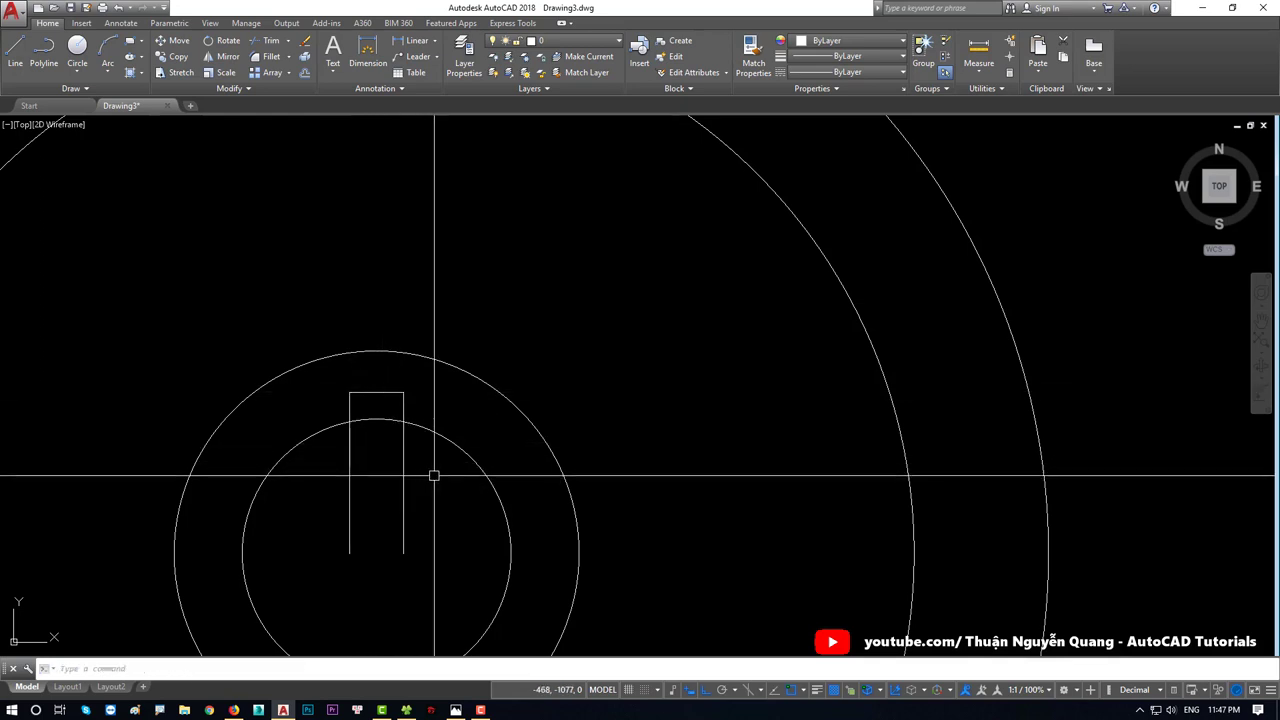
{"action": "middle_click_drag", "start_coordinate": [434, 474], "coordinate": [434, 461]}
Step: Start TRIM and select the hub circle and slot lines as cutting edges
{"action": "type", "text": "TR"}
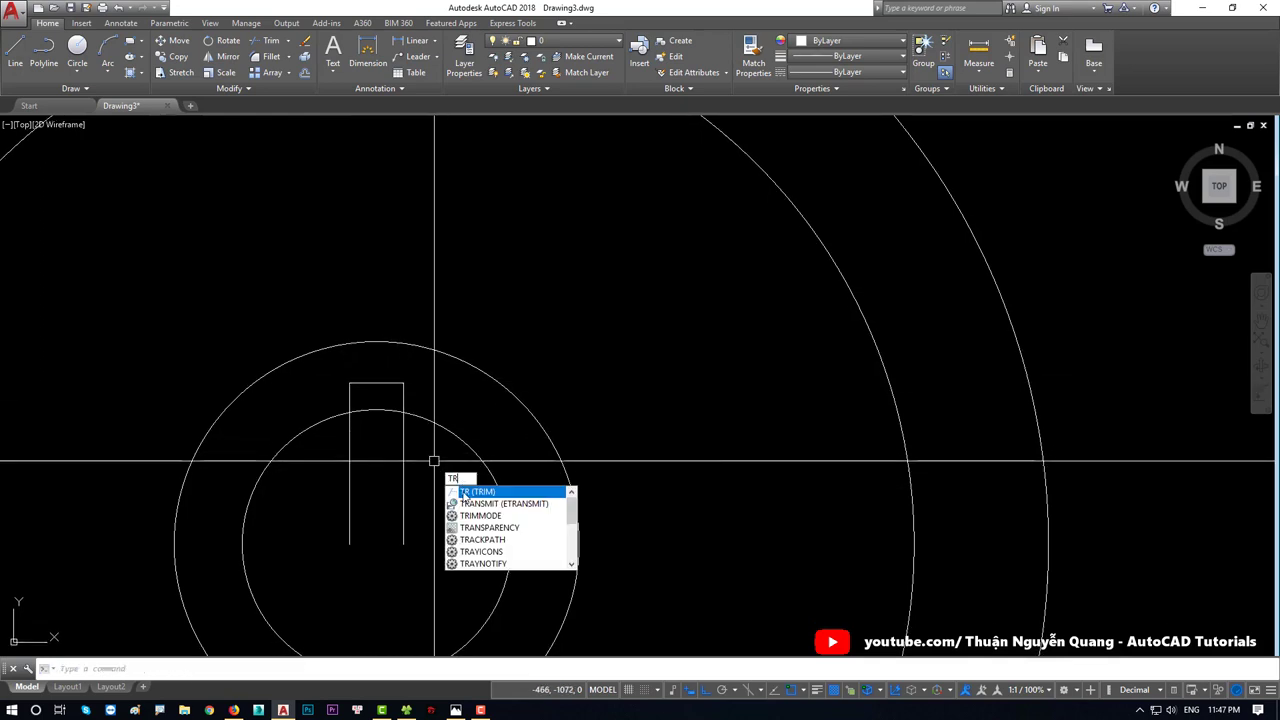
{"action": "key", "text": "Return"}
{"action": "left_click", "coordinate": [460, 477]}
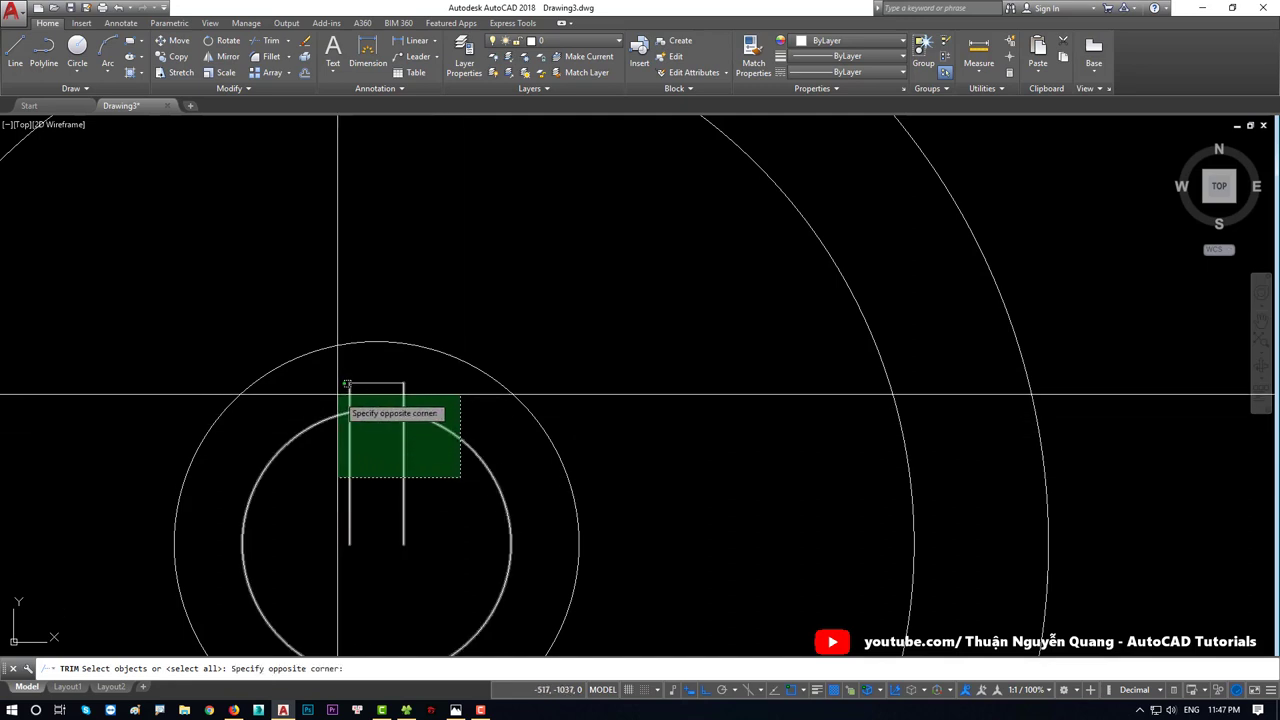
{"action": "left_click", "coordinate": [320, 372]}
{"action": "left_click", "coordinate": [434, 457]}
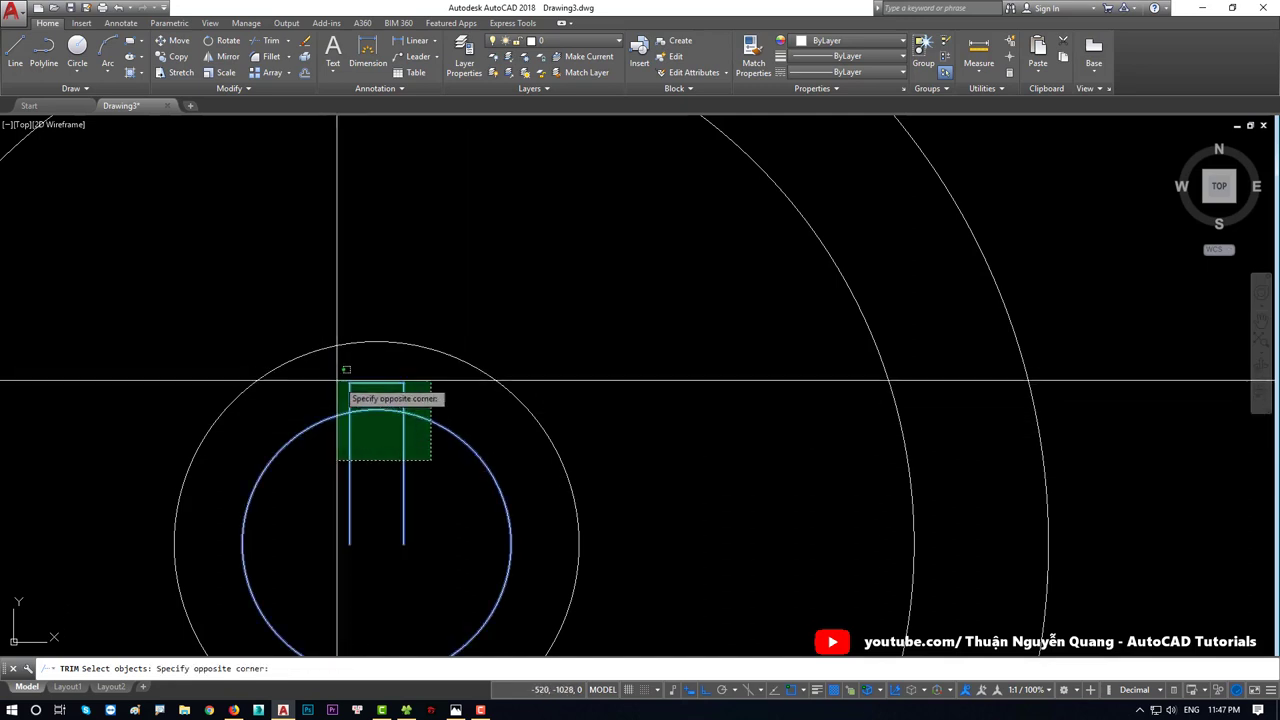
{"action": "left_click", "coordinate": [343, 380]}
{"action": "left_click", "coordinate": [420, 455]}
{"action": "left_click", "coordinate": [349, 383]}
{"action": "left_click", "coordinate": [414, 449]}
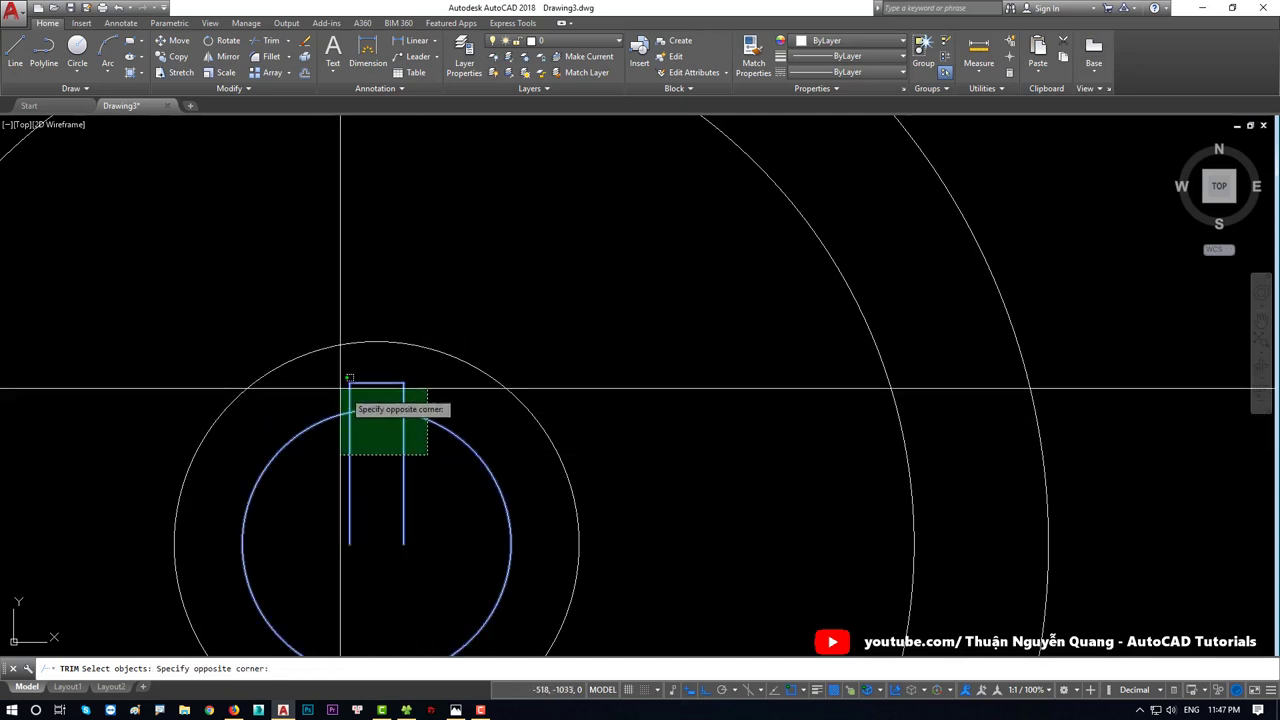
{"action": "left_click", "coordinate": [349, 383]}
{"action": "key", "text": "Return"}
Step: Trim both slot lines inside the hub circle to leave the keyway notch
{"action": "left_click", "coordinate": [402, 448]}
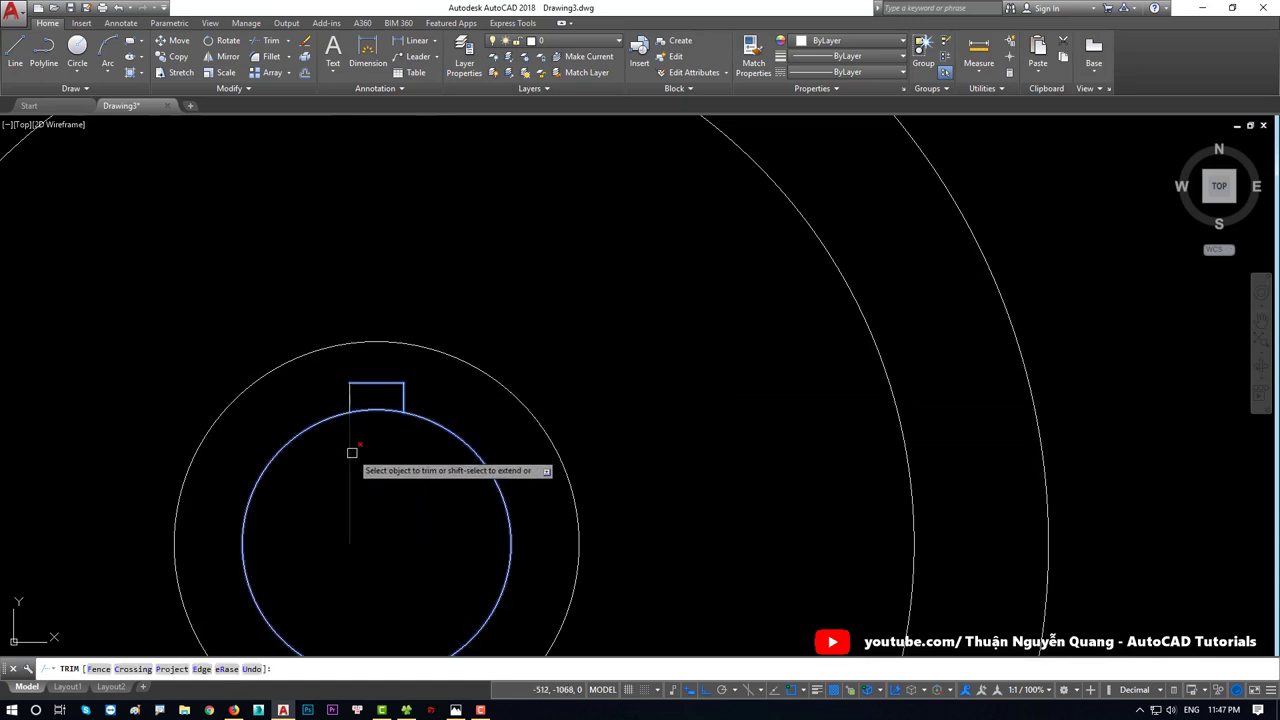
{"action": "left_click", "coordinate": [351, 449]}
{"action": "scroll", "coordinate": [400, 440], "scroll_direction": "down", "scroll_amount": 5}
{"action": "key", "text": "Escape"}
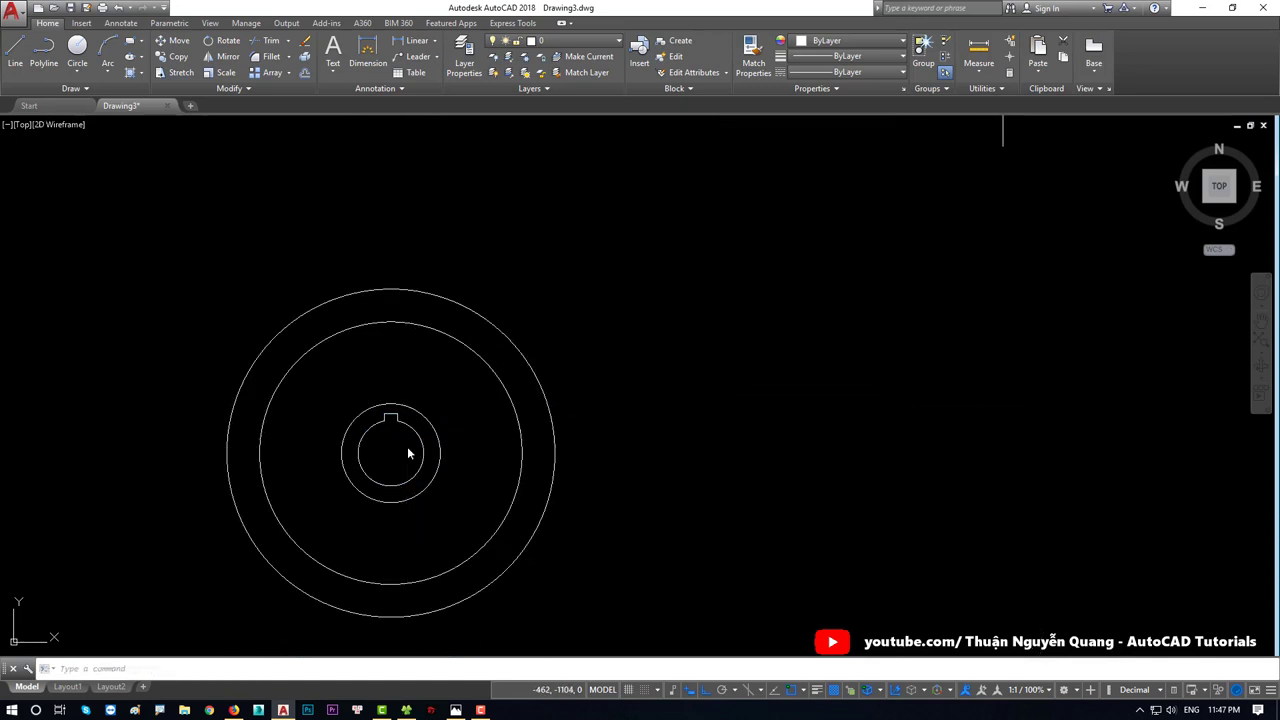
{"action": "key", "text": "alt+Tab"}
Step: Mark the upper spoke's edges, its width and the slanted spoke on the reference image
{"action": "left_click_drag", "start_coordinate": [343, 462], "coordinate": [400, 450]}
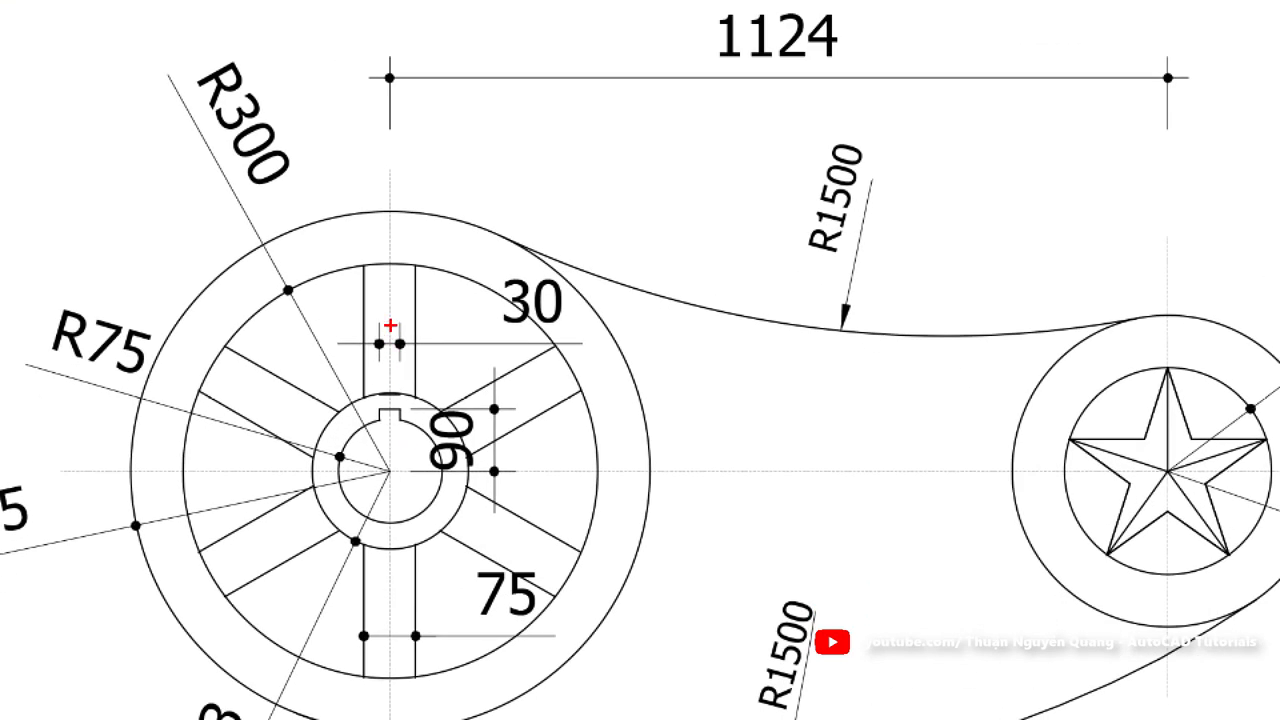
{"action": "left_click_drag", "start_coordinate": [366, 270], "coordinate": [364, 349]}
{"action": "left_click_drag", "start_coordinate": [420, 274], "coordinate": [416, 384]}
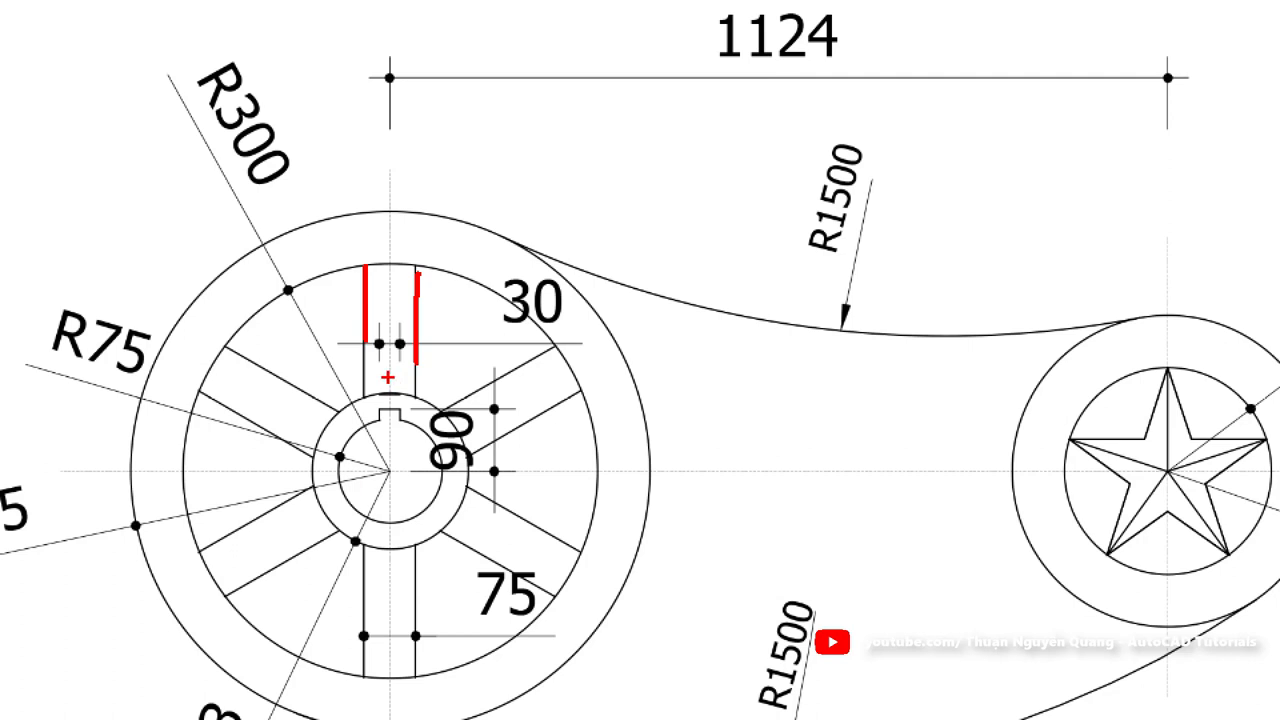
{"action": "left_click_drag", "start_coordinate": [387, 376], "coordinate": [362, 376]}
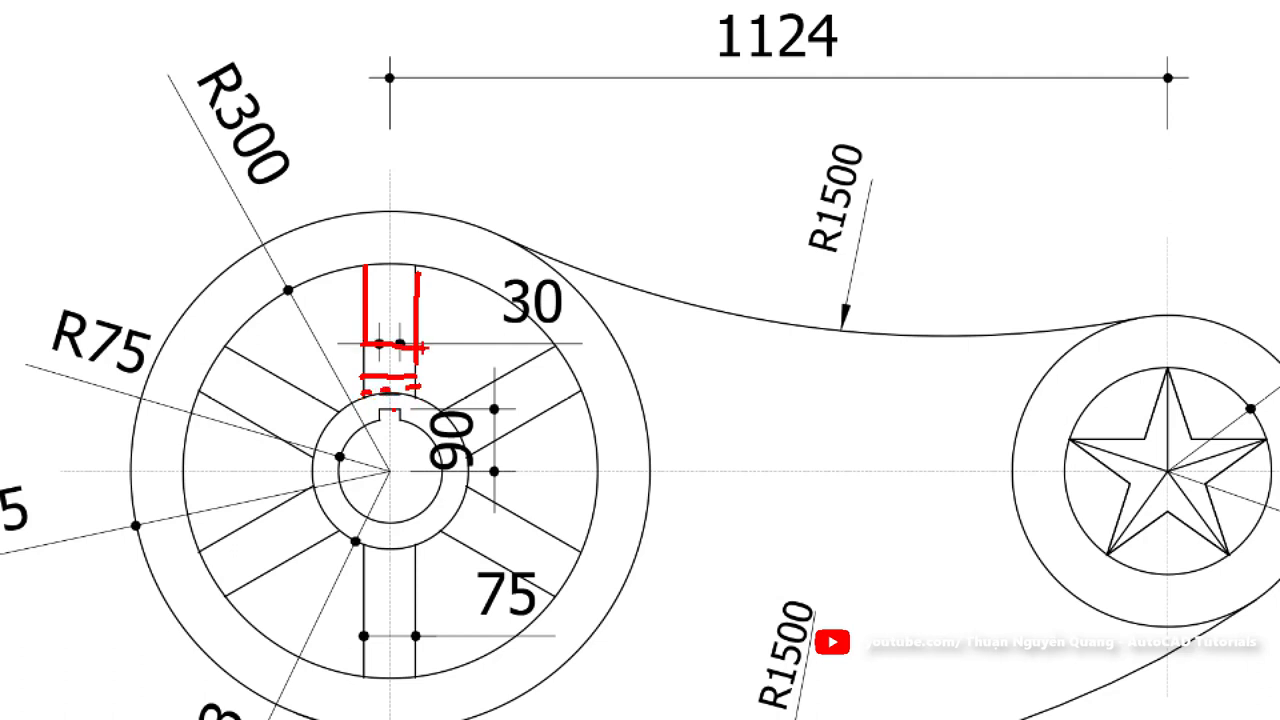
{"action": "left_click_drag", "start_coordinate": [430, 330], "coordinate": [401, 372]}
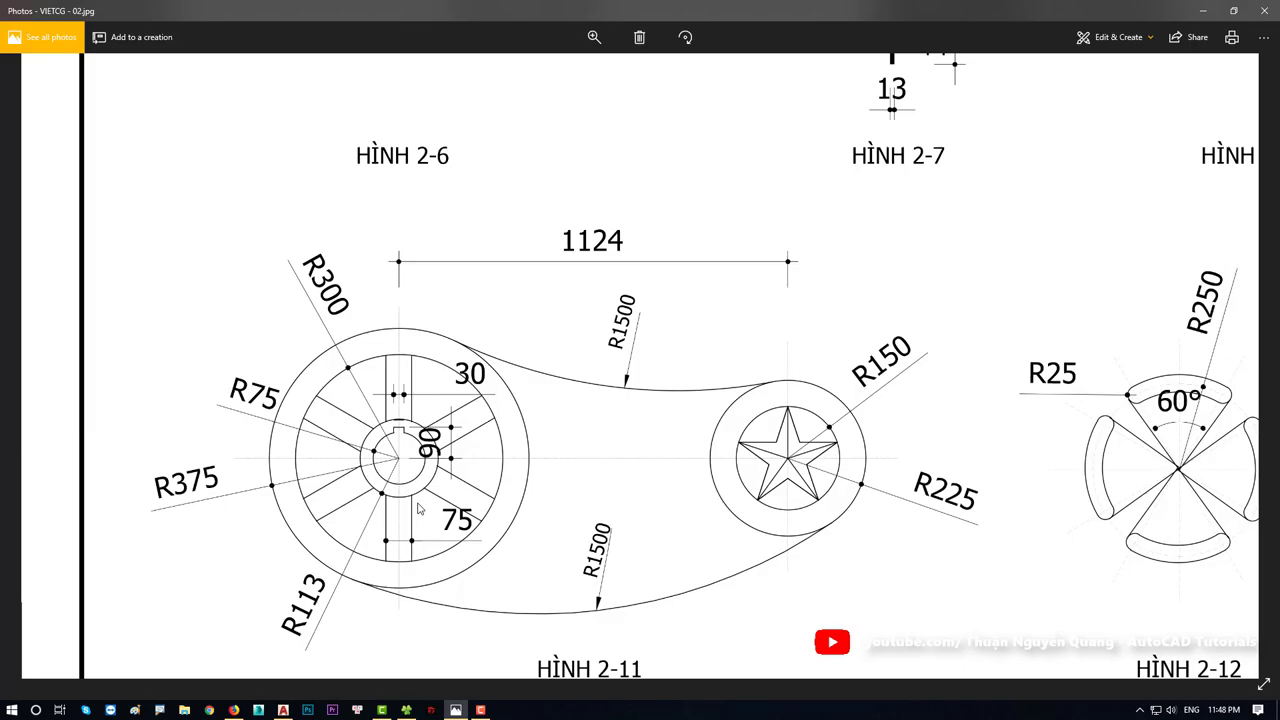
Step: Check the AutoCAD drawing, then re-mark the upper spoke's left and right edges
{"action": "key", "text": "alt+Tab"}
{"action": "scroll", "coordinate": [449, 497], "scroll_direction": "down", "scroll_amount": 2}
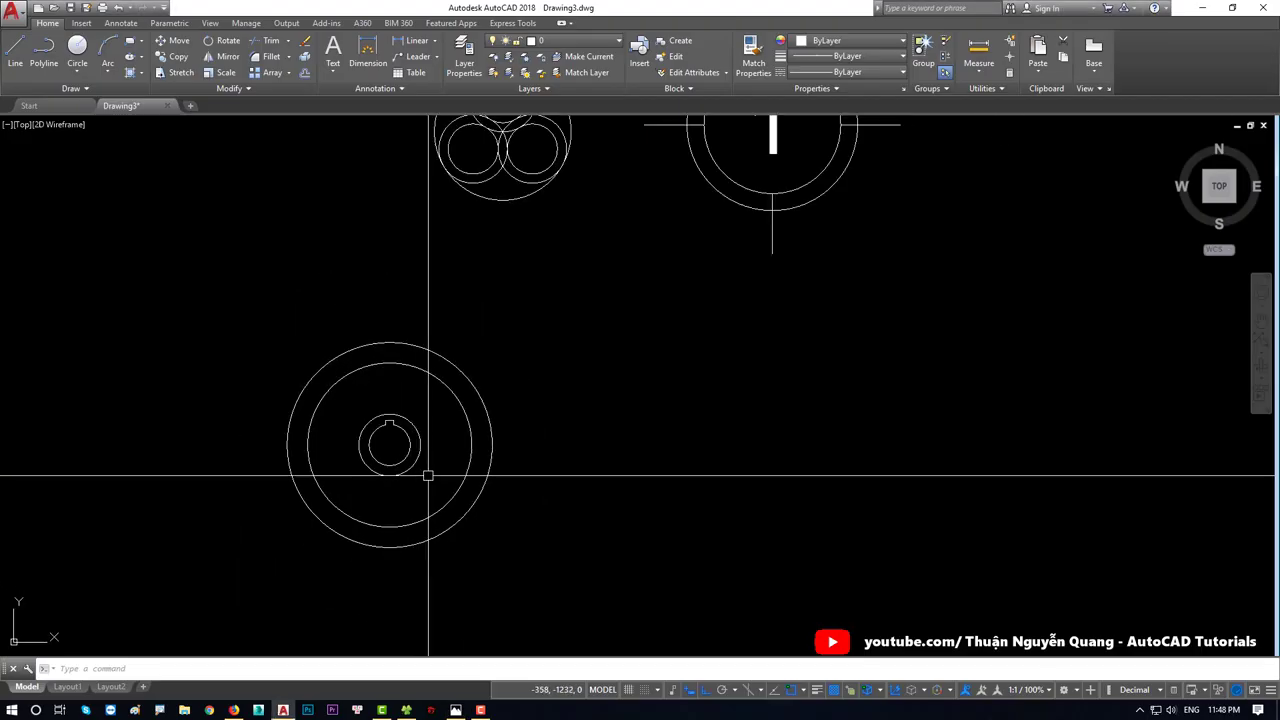
{"action": "scroll", "coordinate": [426, 474], "scroll_direction": "down", "scroll_amount": 3}
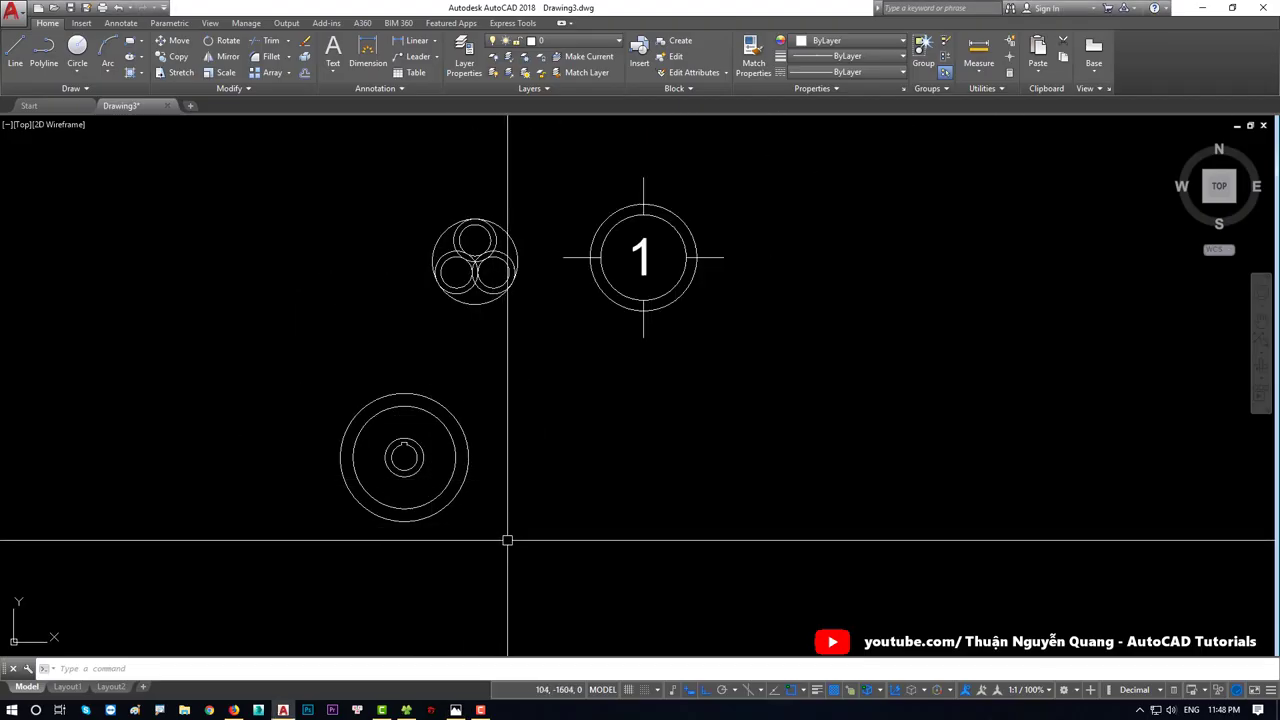
{"action": "key", "text": "alt+Tab"}
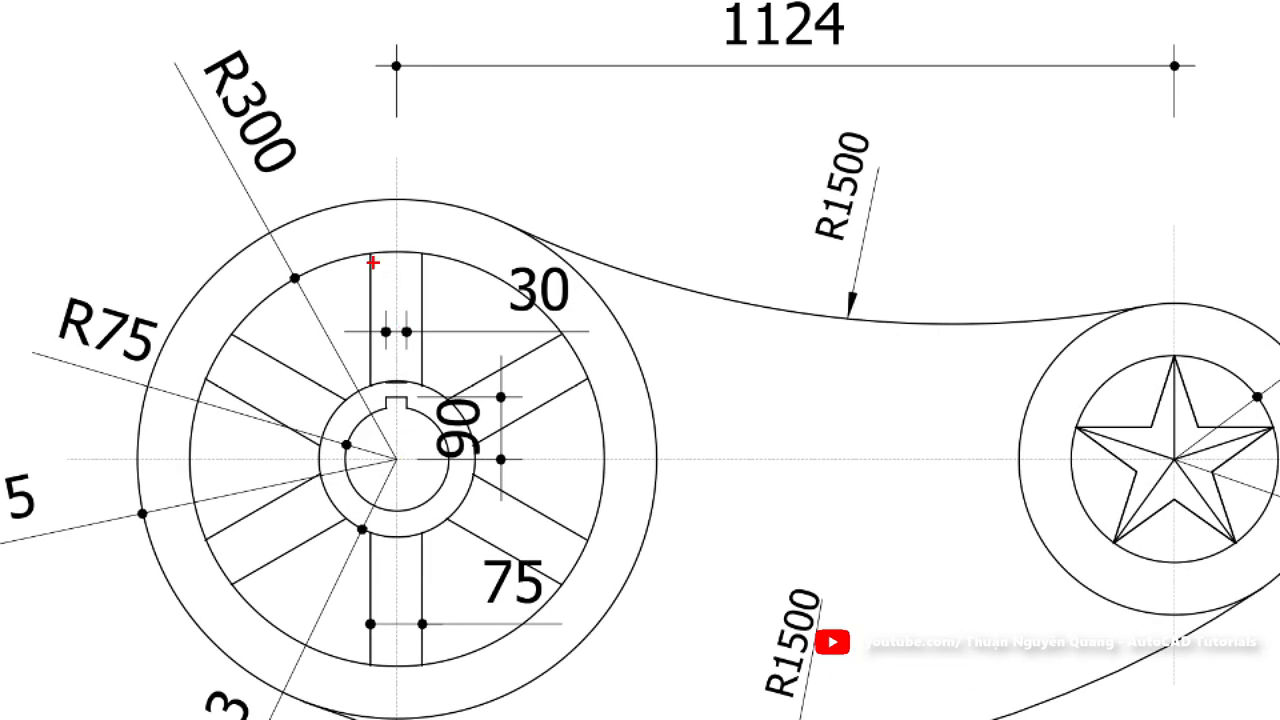
{"action": "left_click_drag", "start_coordinate": [373, 250], "coordinate": [373, 344]}
{"action": "mouse_move", "coordinate": [419, 264]}
{"action": "left_mouse_down"}
{"action": "mouse_move", "coordinate": [419, 368]}
{"action": "mouse_move", "coordinate": [547, 358]}
{"action": "left_mouse_up"}
{"action": "key", "text": "ctrl+z"}
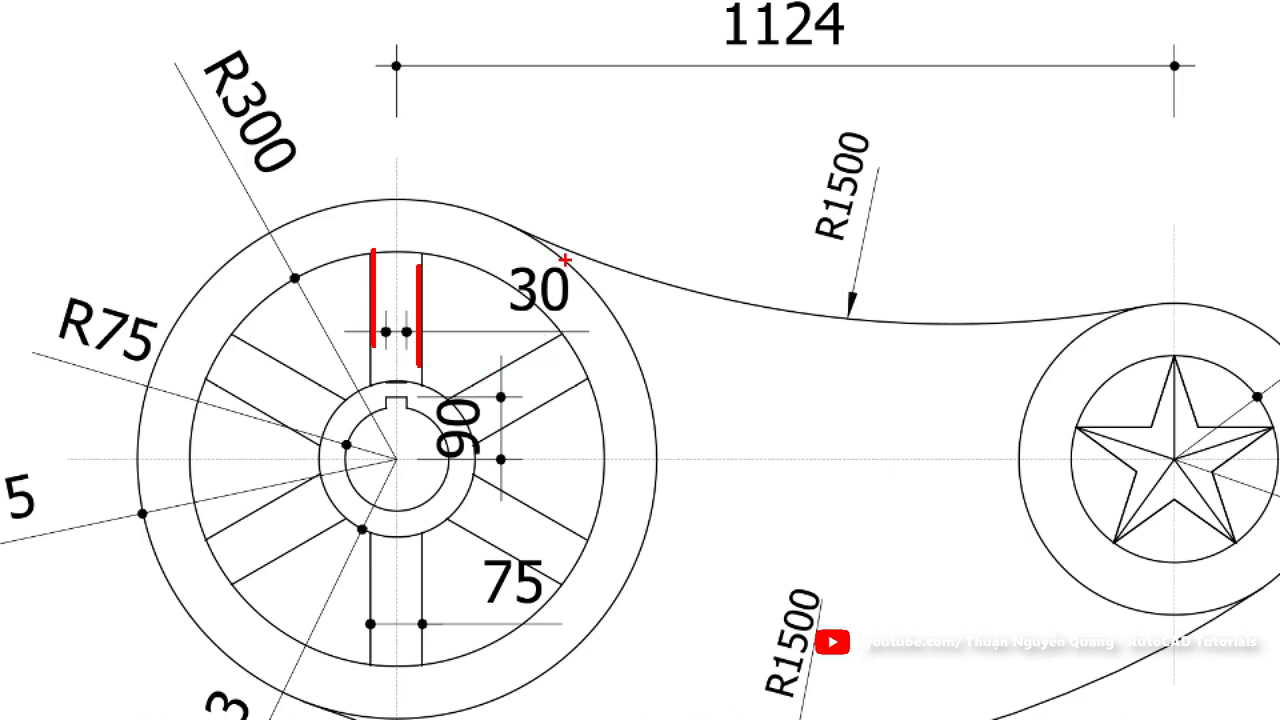
Step: Mark the lower spoke's 75 width and its edge on the reference image
{"action": "left_click_drag", "start_coordinate": [371, 625], "coordinate": [404, 624]}
{"action": "left_click_drag", "start_coordinate": [391, 541], "coordinate": [395, 585]}
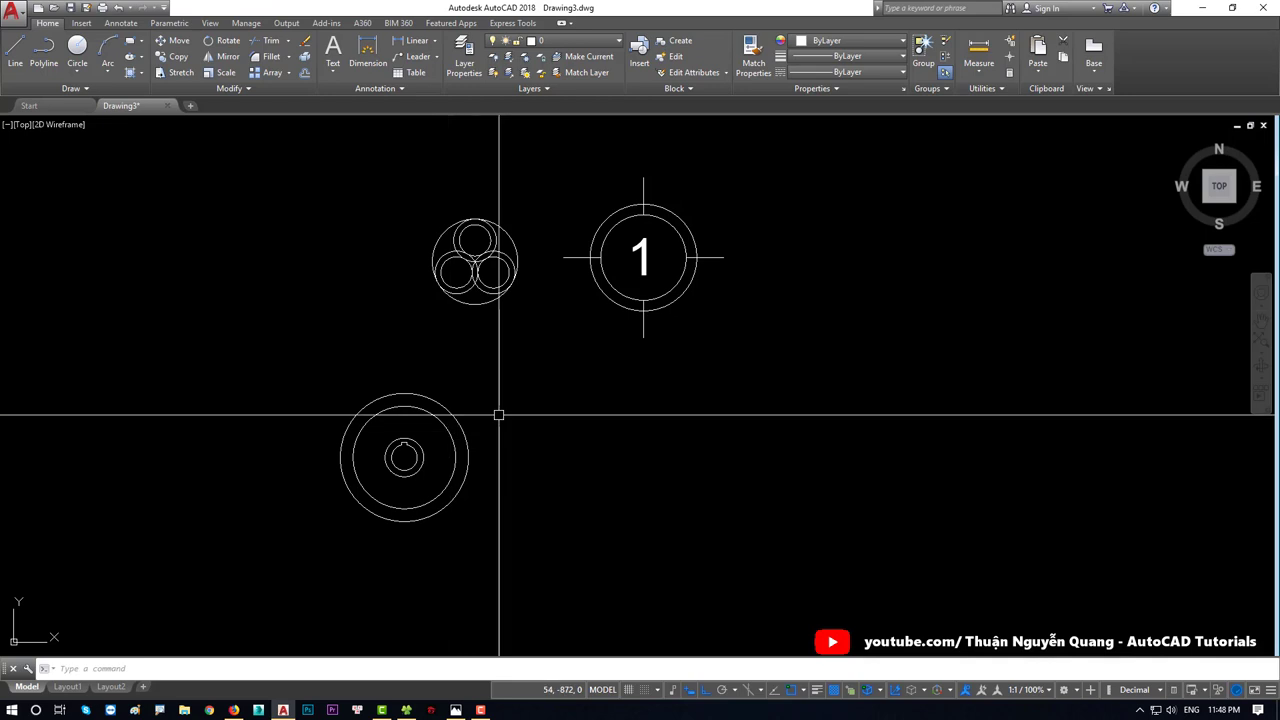
{"action": "scroll", "coordinate": [480, 424], "scroll_direction": "up", "scroll_amount": 1}
{"action": "scroll", "coordinate": [458, 436], "scroll_direction": "up", "scroll_amount": 2}
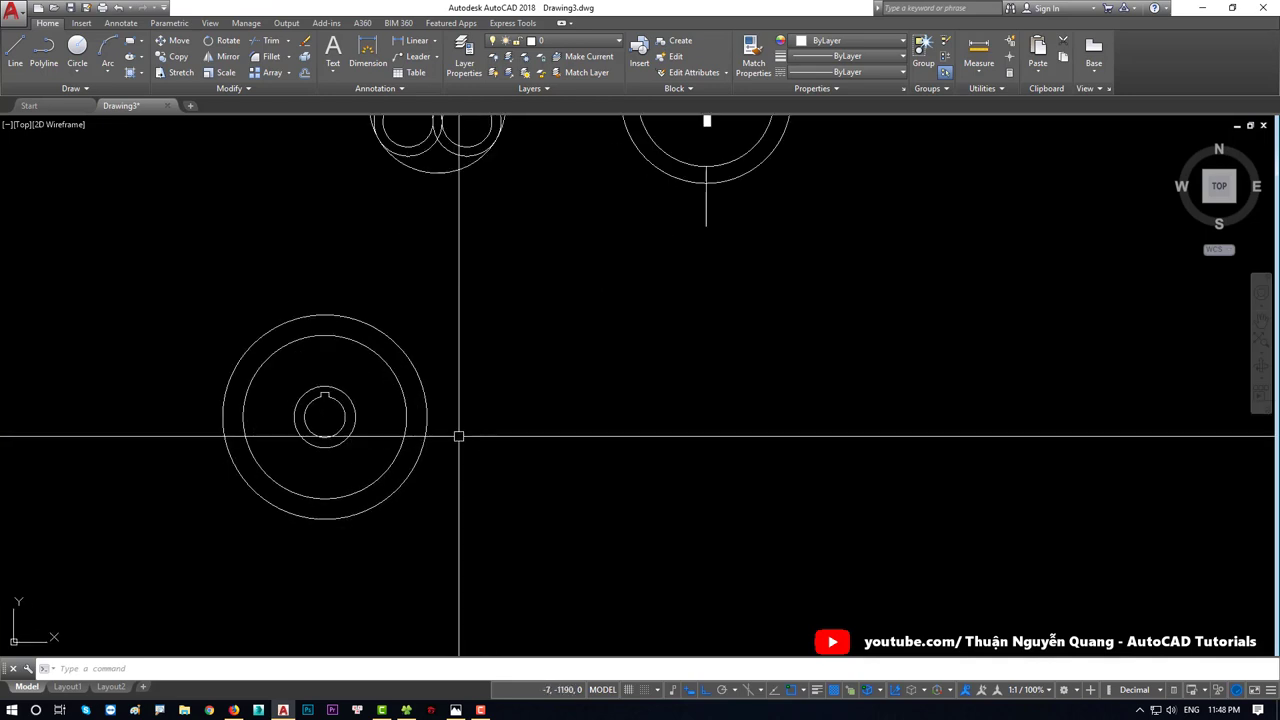
Step: Draw a vertical line to the right of the hub
{"action": "type", "text": "l"}
{"action": "key", "text": "Return"}
{"action": "left_click", "coordinate": [503, 335]}
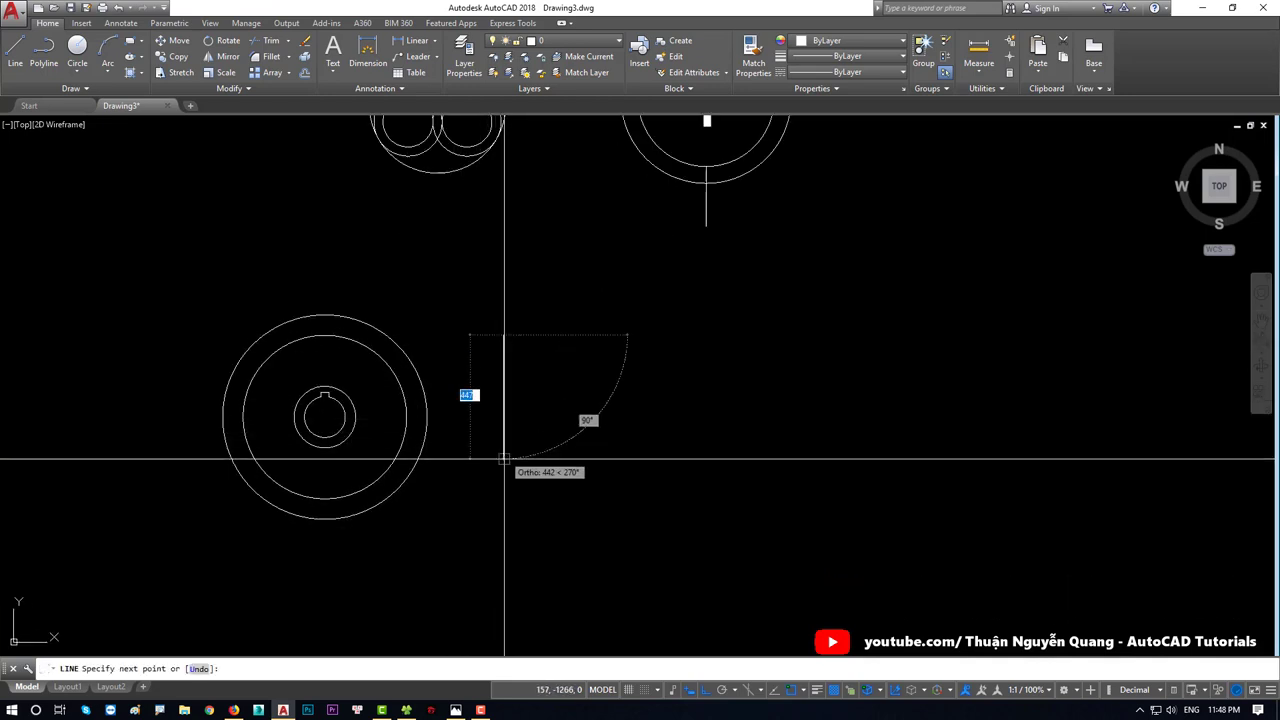
{"action": "left_click", "coordinate": [503, 522]}
{"action": "key", "text": "Return"}
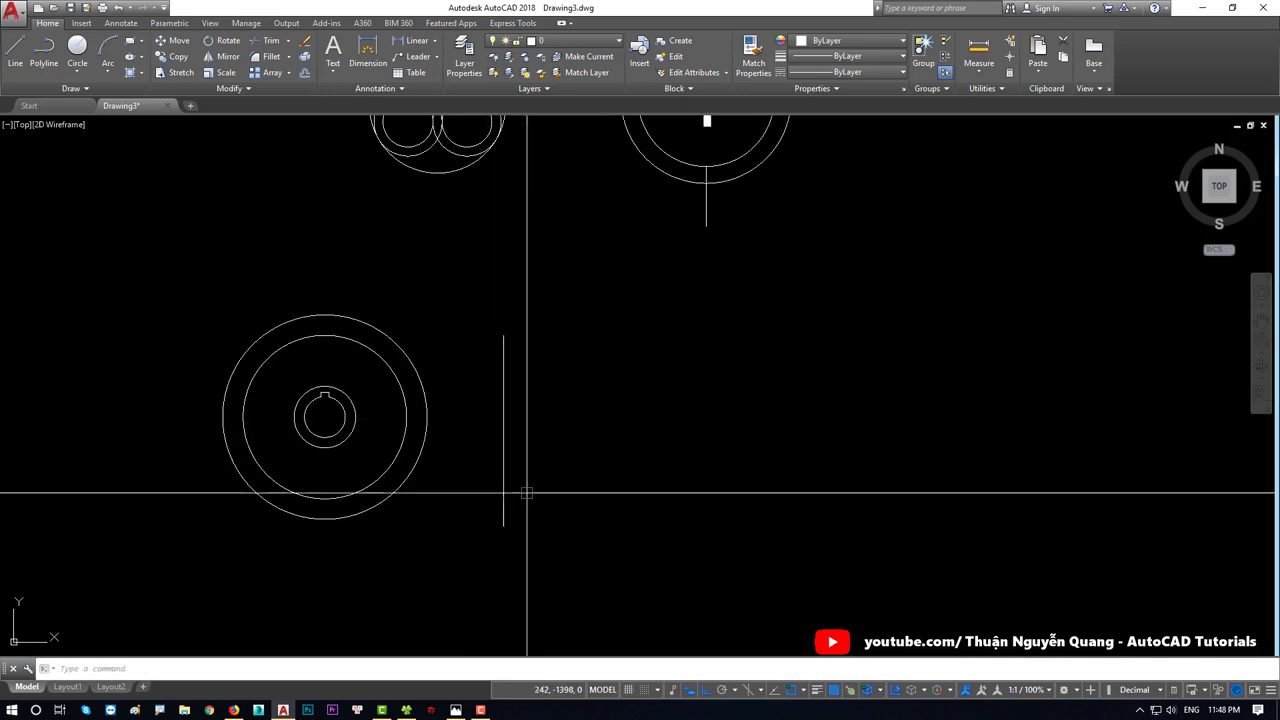
Step: Offset a copy of the vertical line 75 to its right
{"action": "type", "text": "o"}
{"action": "key", "text": "Return"}
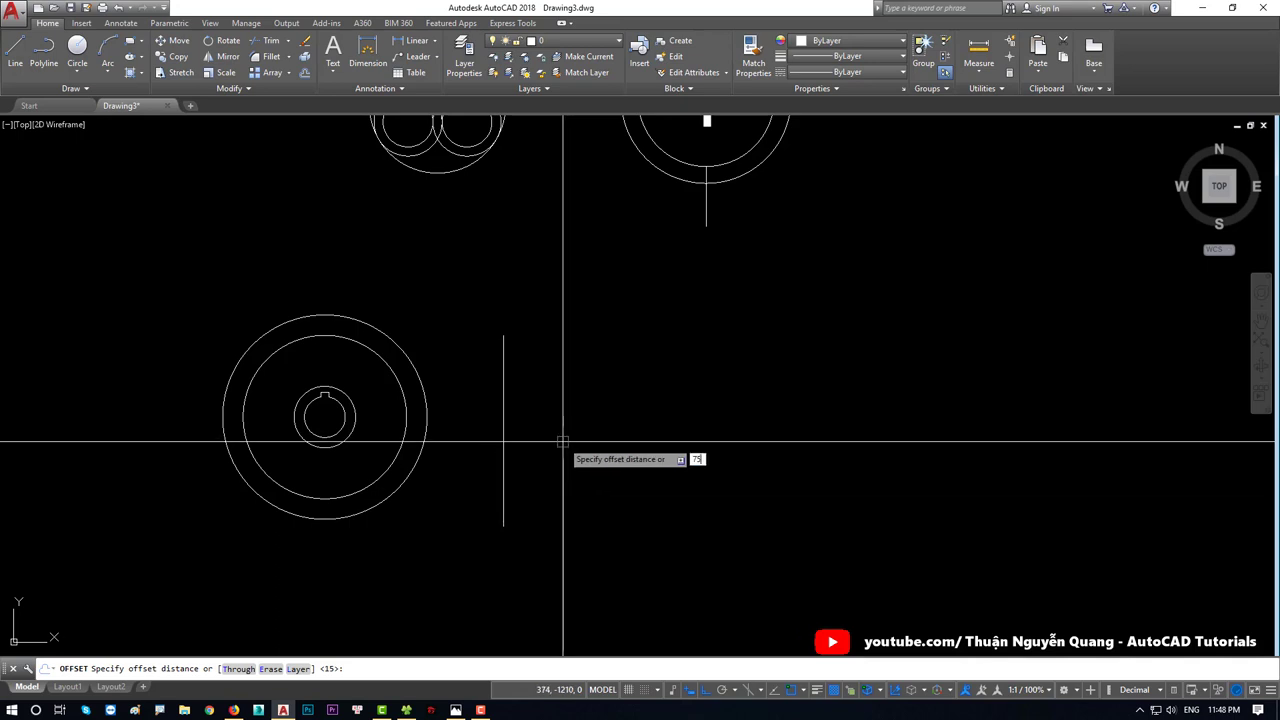
{"action": "key", "text": "Return"}
{"action": "left_click", "coordinate": [503, 425]}
{"action": "left_click", "coordinate": [537, 437]}
{"action": "key", "text": "Return"}
{"action": "scroll", "coordinate": [532, 426], "scroll_direction": "up", "scroll_amount": 2}
{"action": "left_click", "coordinate": [593, 411]}
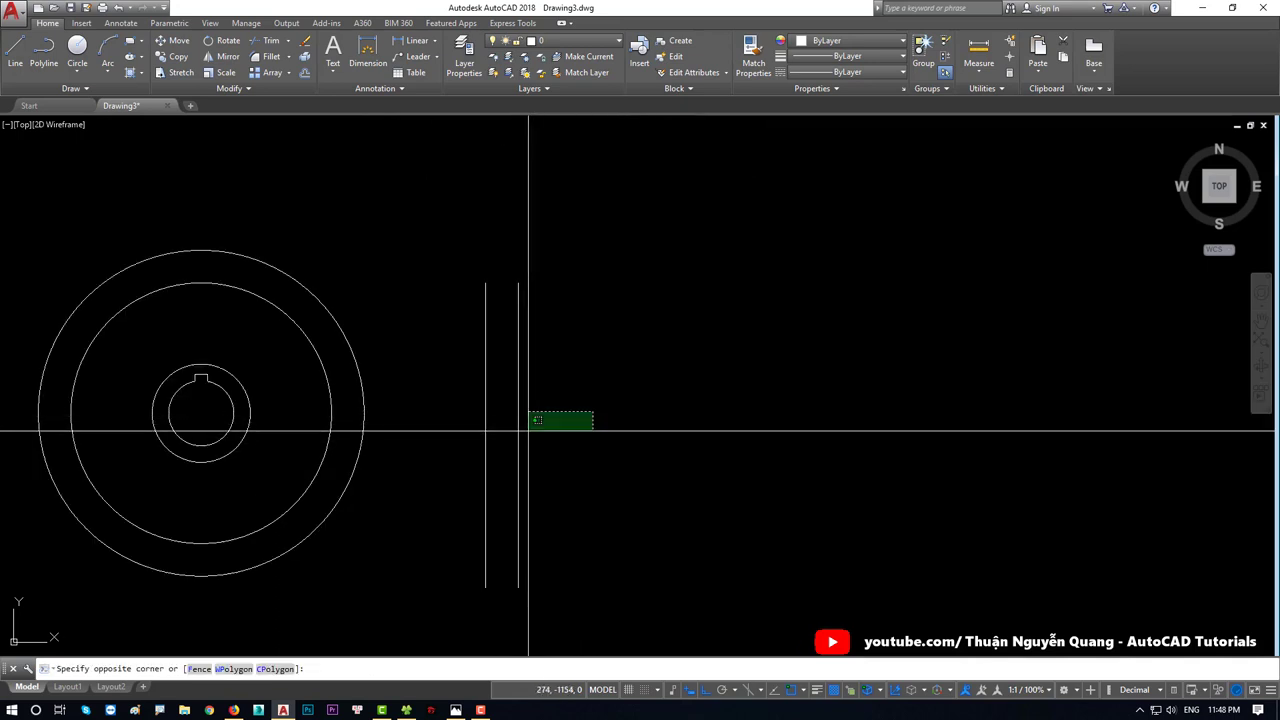
{"action": "left_click", "coordinate": [529, 431]}
{"action": "middle_click_drag", "start_coordinate": [430, 431], "coordinate": [583, 423]}
{"action": "key", "text": "Escape"}
Step: Draw a centreline up from the hub centre and stretch it down through the hub rings
{"action": "type", "text": "l"}
{"action": "key", "text": "Return"}
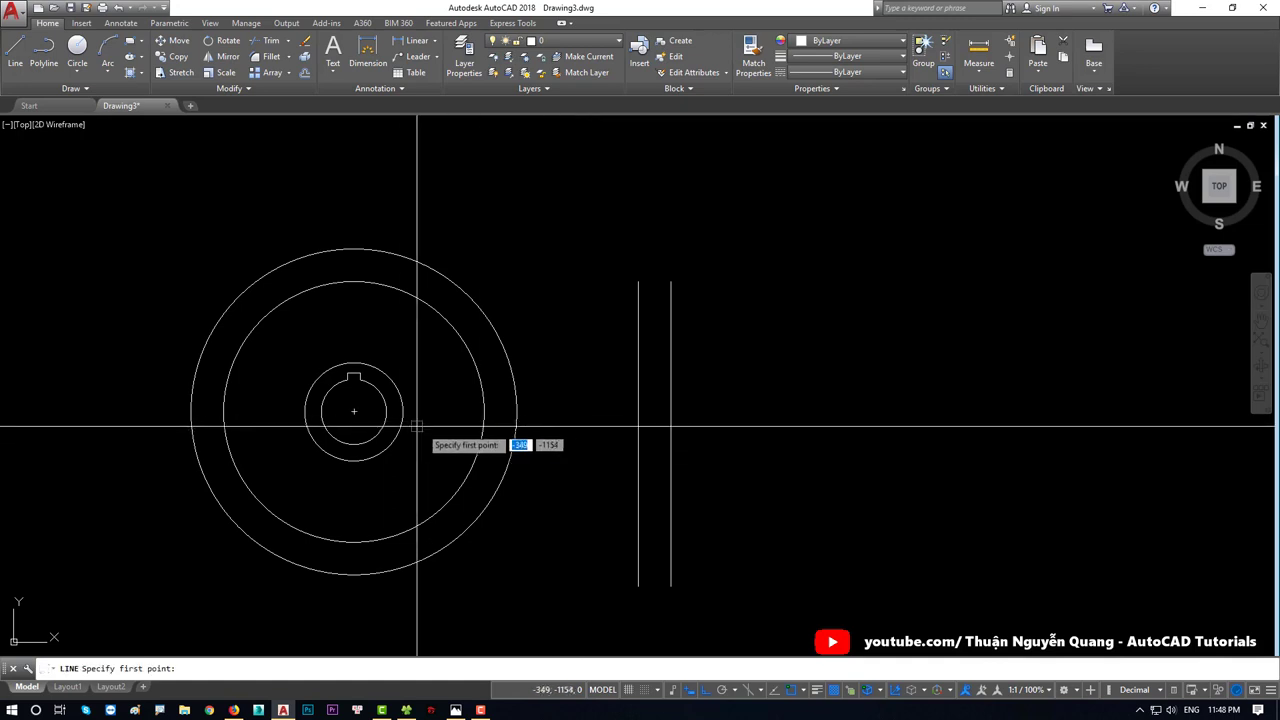
{"action": "left_click", "coordinate": [353, 410]}
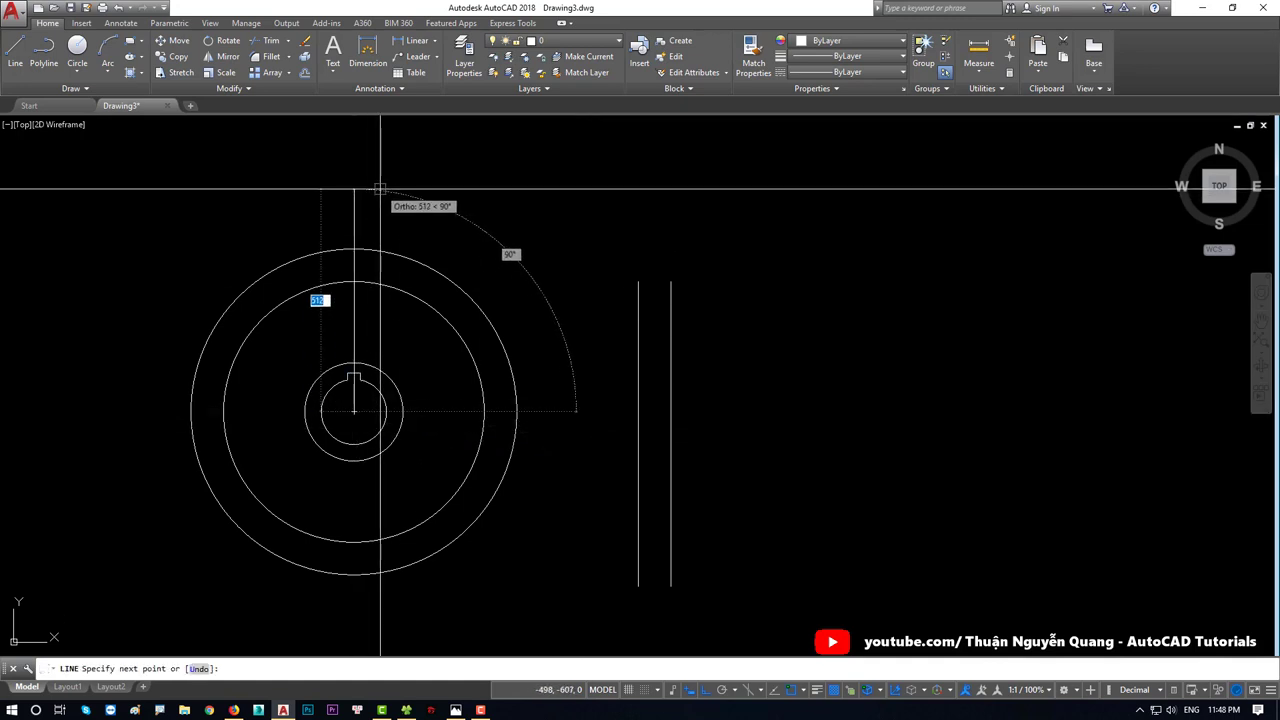
{"action": "left_click", "coordinate": [380, 189]}
{"action": "key", "text": "Return"}
{"action": "left_click", "coordinate": [368, 208]}
{"action": "scroll", "coordinate": [345, 400], "scroll_direction": "up", "scroll_amount": 3}
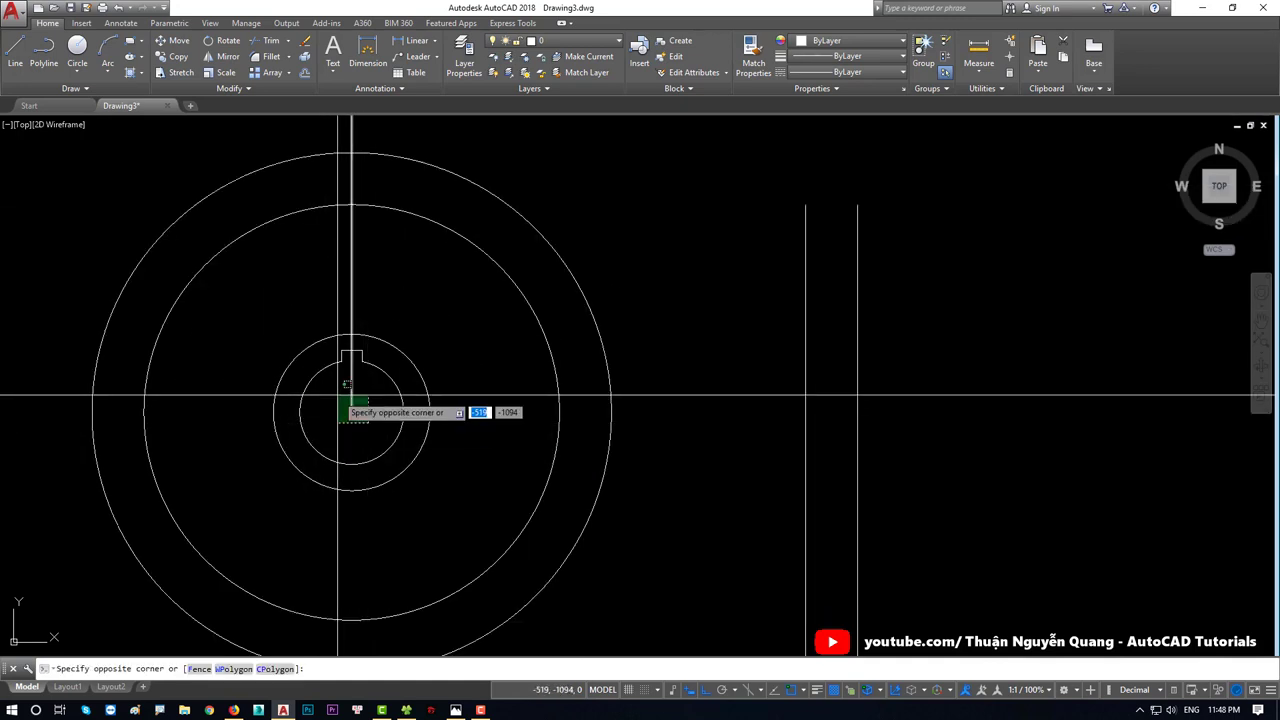
{"action": "left_click", "coordinate": [345, 400]}
{"action": "type", "text": "s"}
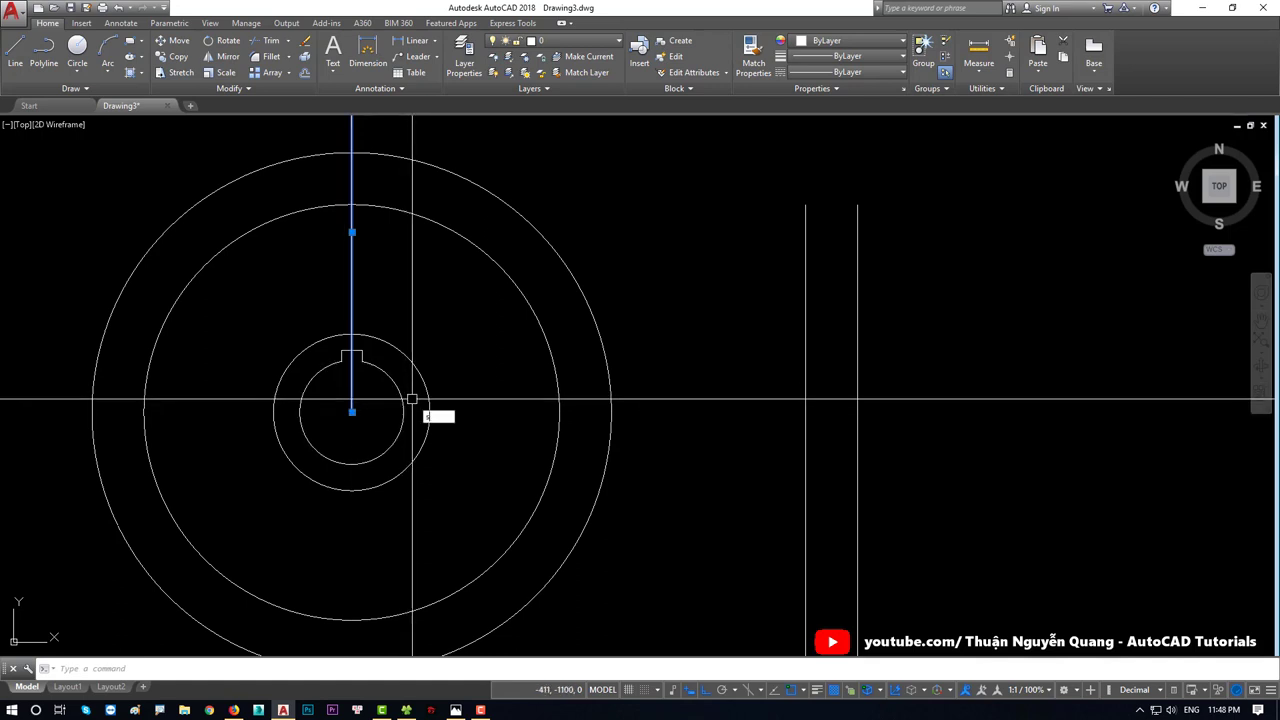
{"action": "key", "text": "Return"}
{"action": "scroll", "coordinate": [442, 380], "scroll_direction": "down", "scroll_amount": 3}
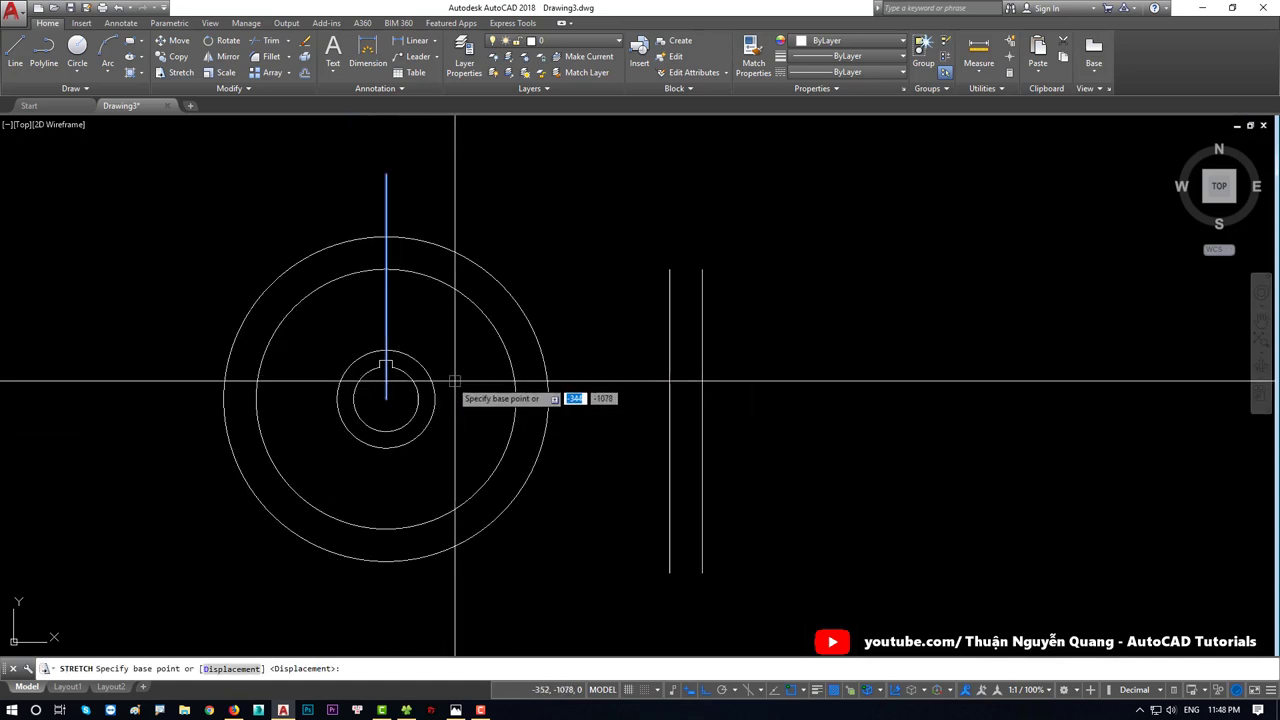
{"action": "left_click", "coordinate": [455, 380]}
{"action": "left_click", "coordinate": [452, 572]}
{"action": "left_click_drag", "start_coordinate": [720, 440], "coordinate": [634, 451]}
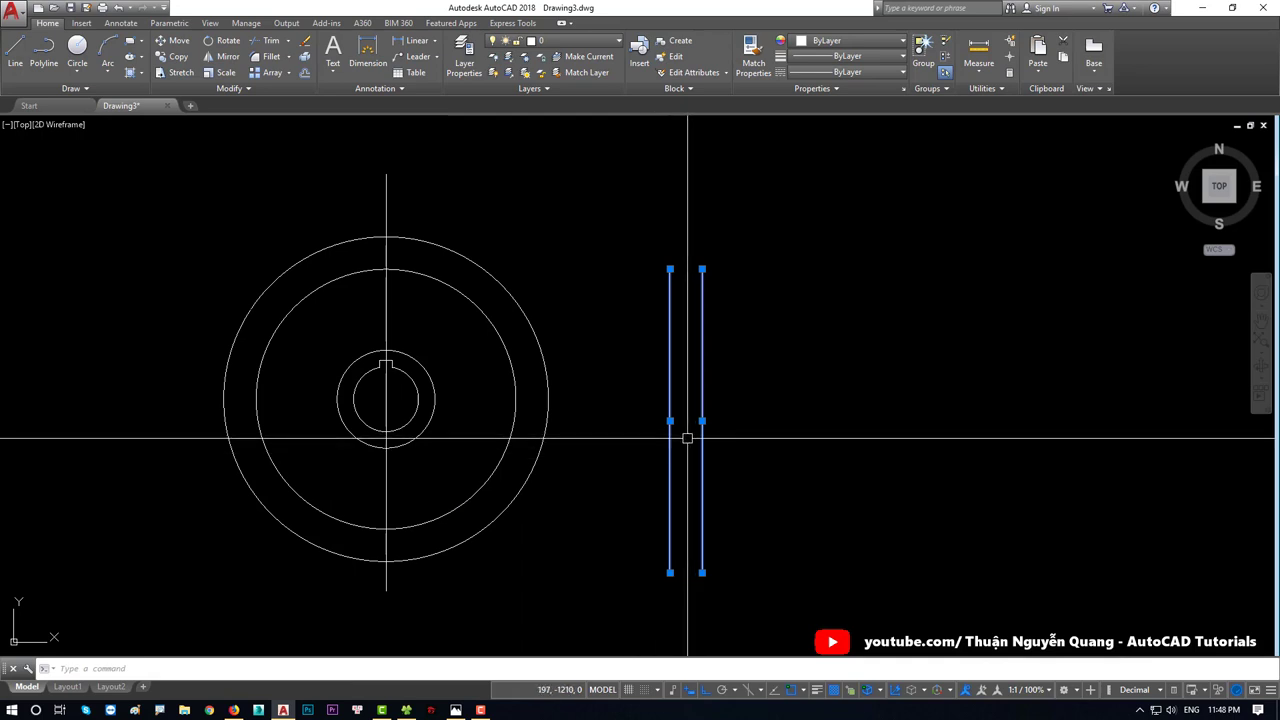
Step: Join the tops of the two 75-apart lines with a short line
{"action": "type", "text": "m"}
{"action": "key", "text": "Return"}
{"action": "key", "text": "Escape"}
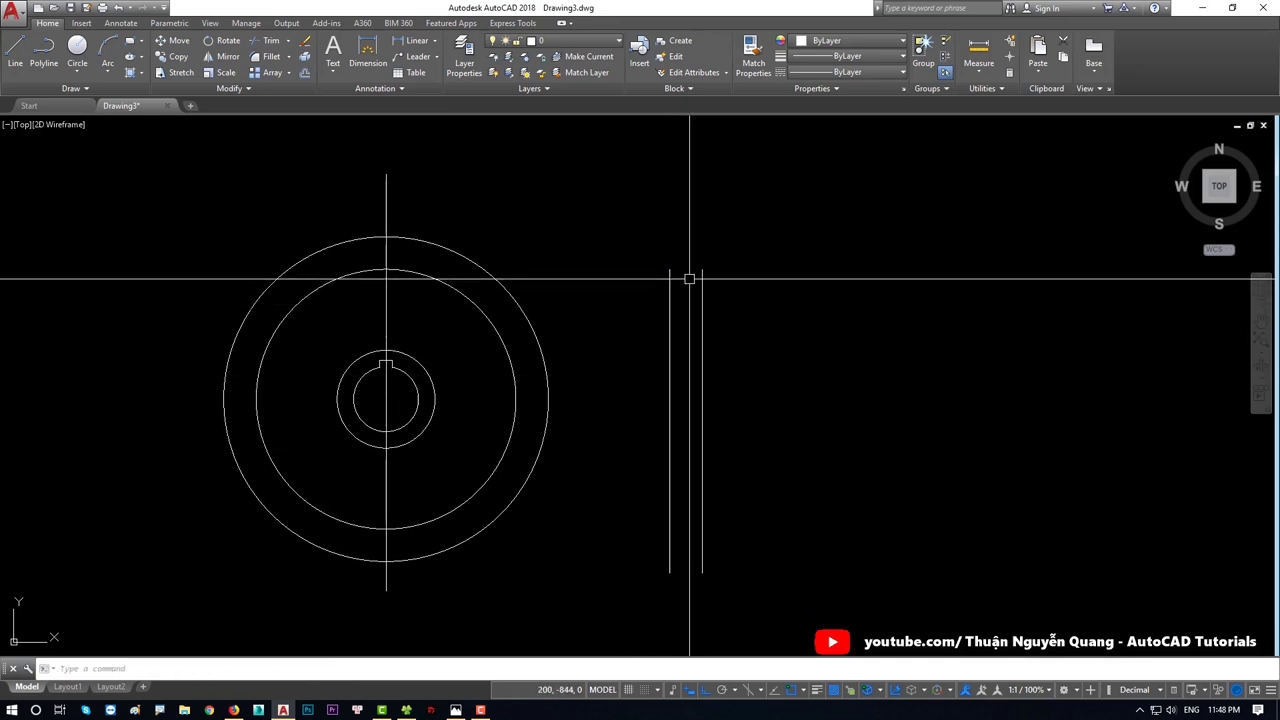
{"action": "type", "text": "l"}
{"action": "key", "text": "Return"}
{"action": "left_click", "coordinate": [670, 269]}
{"action": "left_click", "coordinate": [702, 269]}
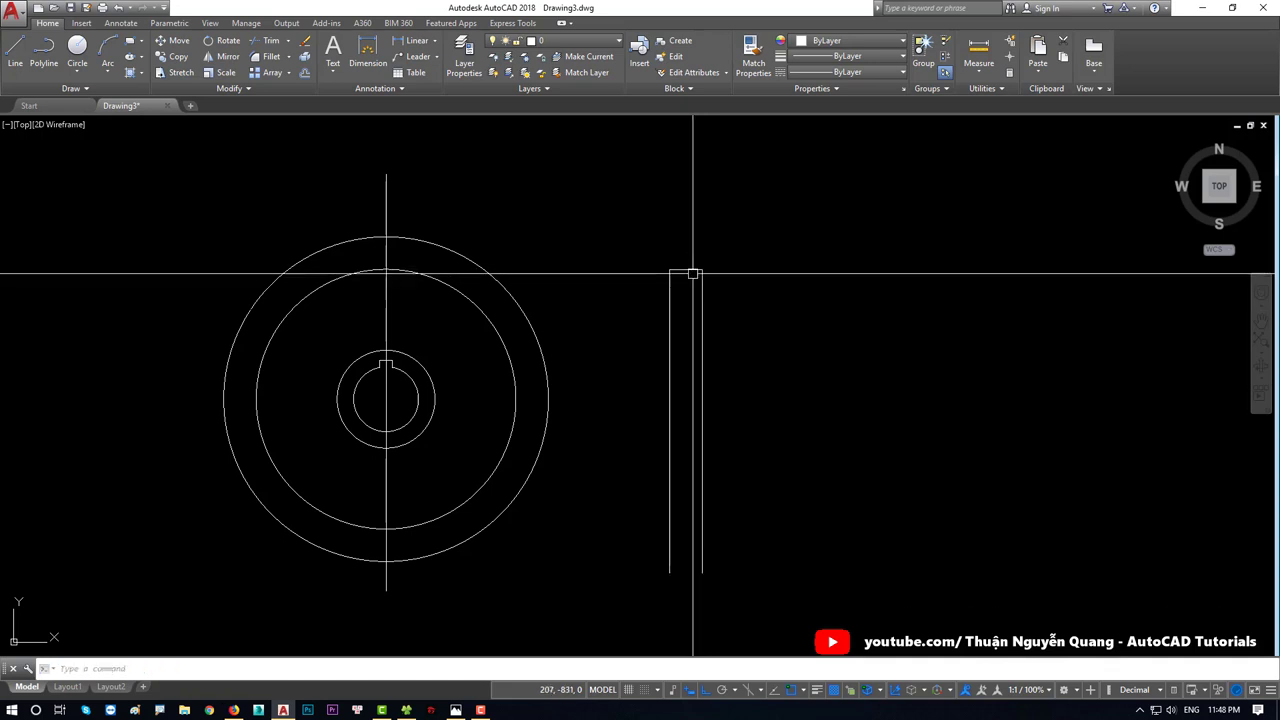
{"action": "key", "text": "Escape"}
Step: Move the slot outline so its top midpoint sits on the hub centreline
{"action": "left_click", "coordinate": [731, 257]}
{"action": "left_click", "coordinate": [642, 349]}
{"action": "type", "text": "m"}
{"action": "key", "text": "Return"}
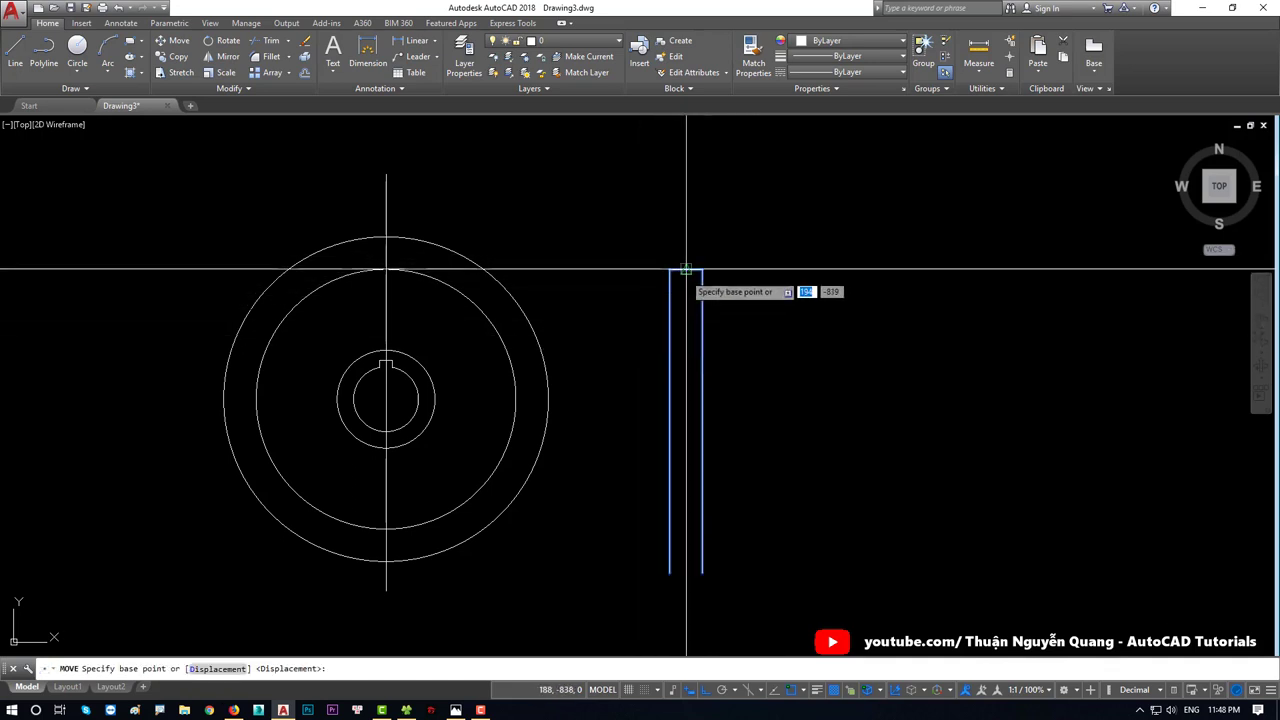
{"action": "left_click", "coordinate": [686, 269]}
{"action": "left_click", "coordinate": [386, 173]}
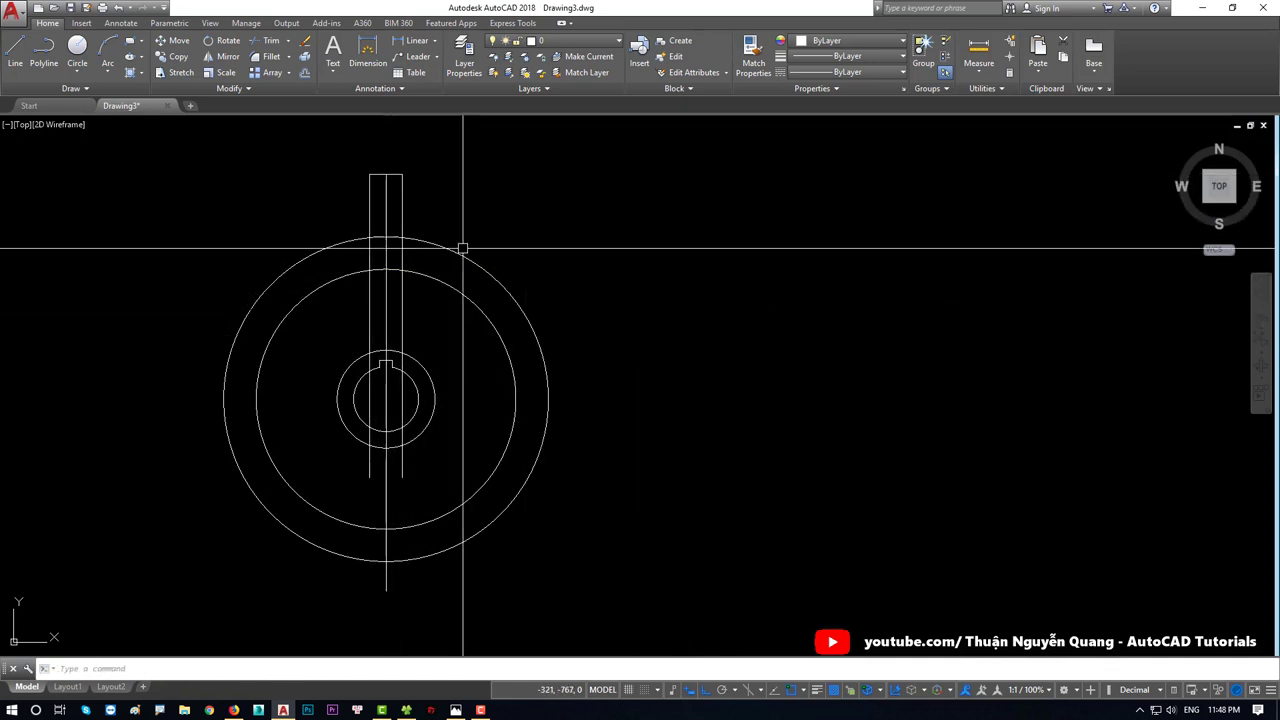
{"action": "middle_click_drag", "start_coordinate": [460, 249], "coordinate": [477, 286]}
{"action": "scroll", "coordinate": [408, 348], "scroll_direction": "up", "scroll_amount": 2}
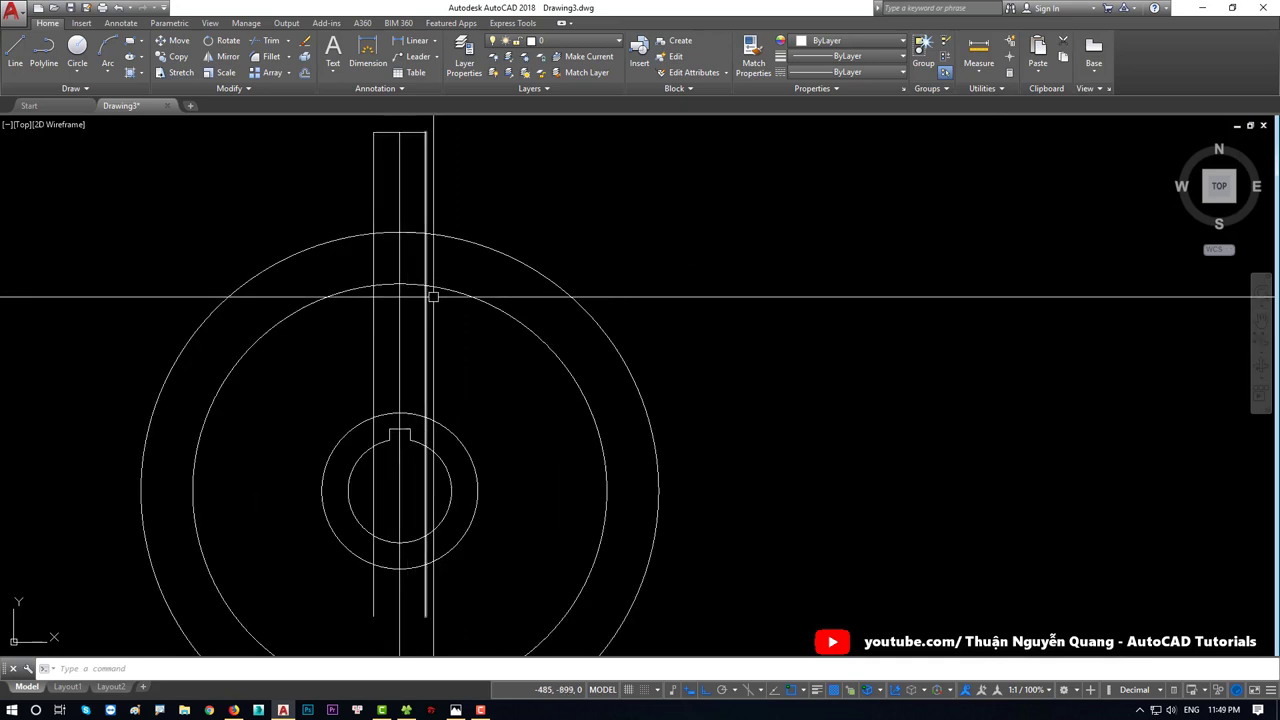
{"action": "left_click", "coordinate": [424, 168]}
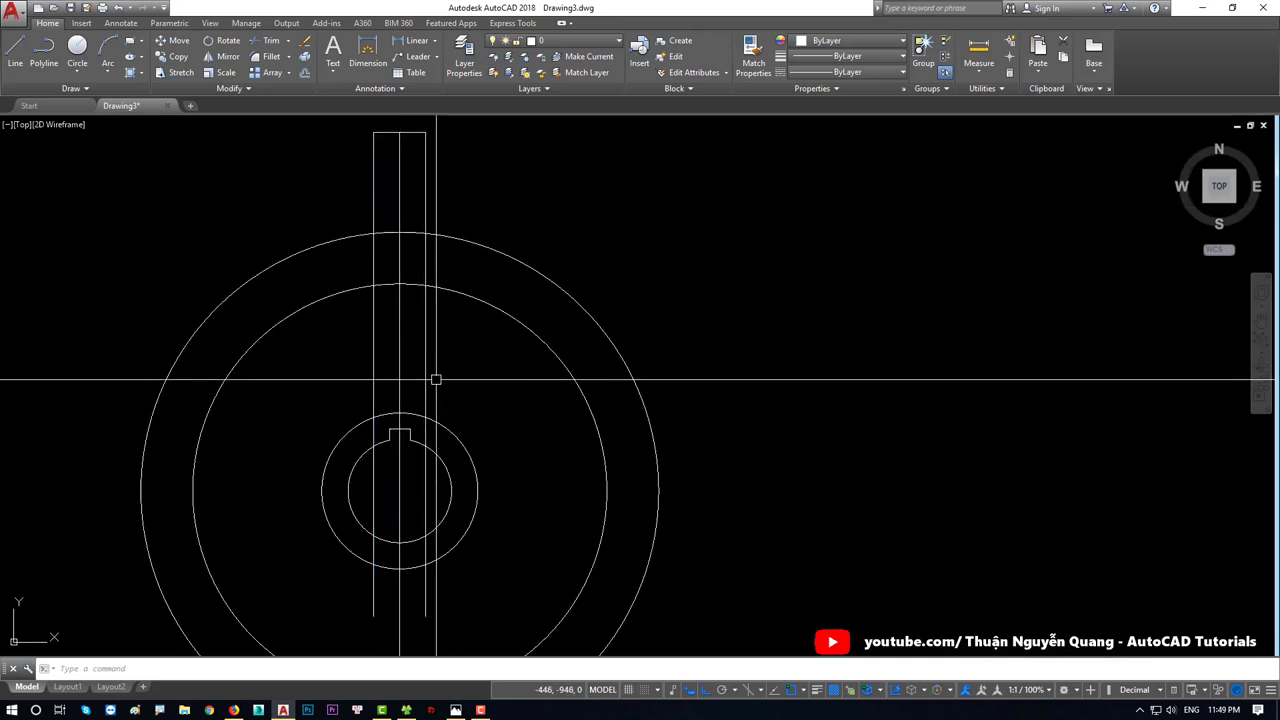
Step: Trim the slot lines back to the middle circle
{"action": "key", "text": "alt+Tab"}
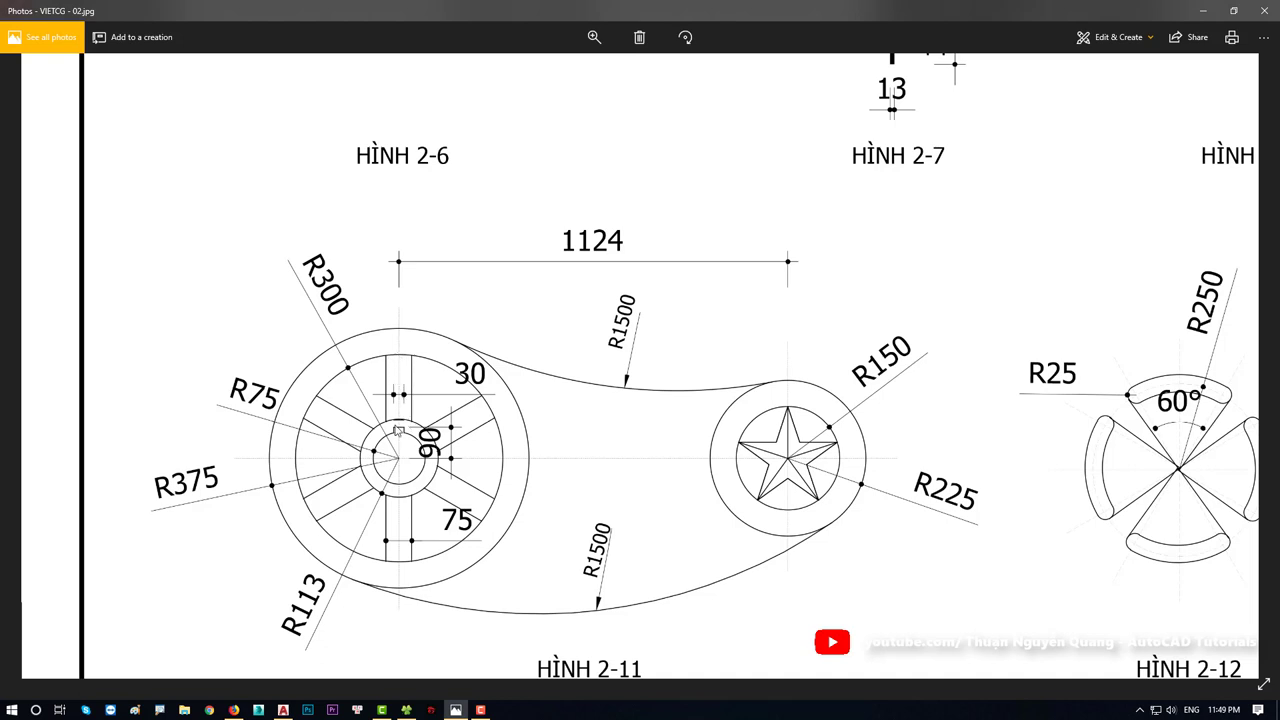
{"action": "key", "text": "alt+Tab"}
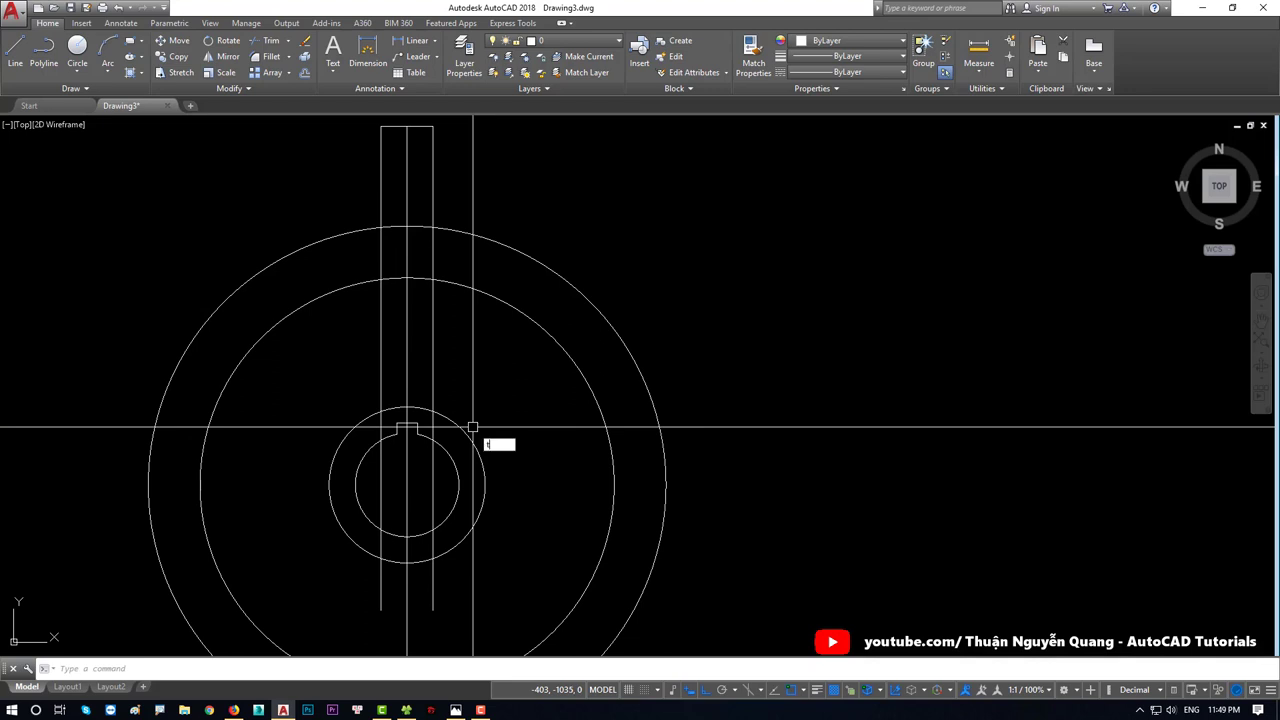
{"action": "type", "text": "r"}
{"action": "key", "text": "Return"}
{"action": "left_click", "coordinate": [507, 303]}
{"action": "key", "text": "Return"}
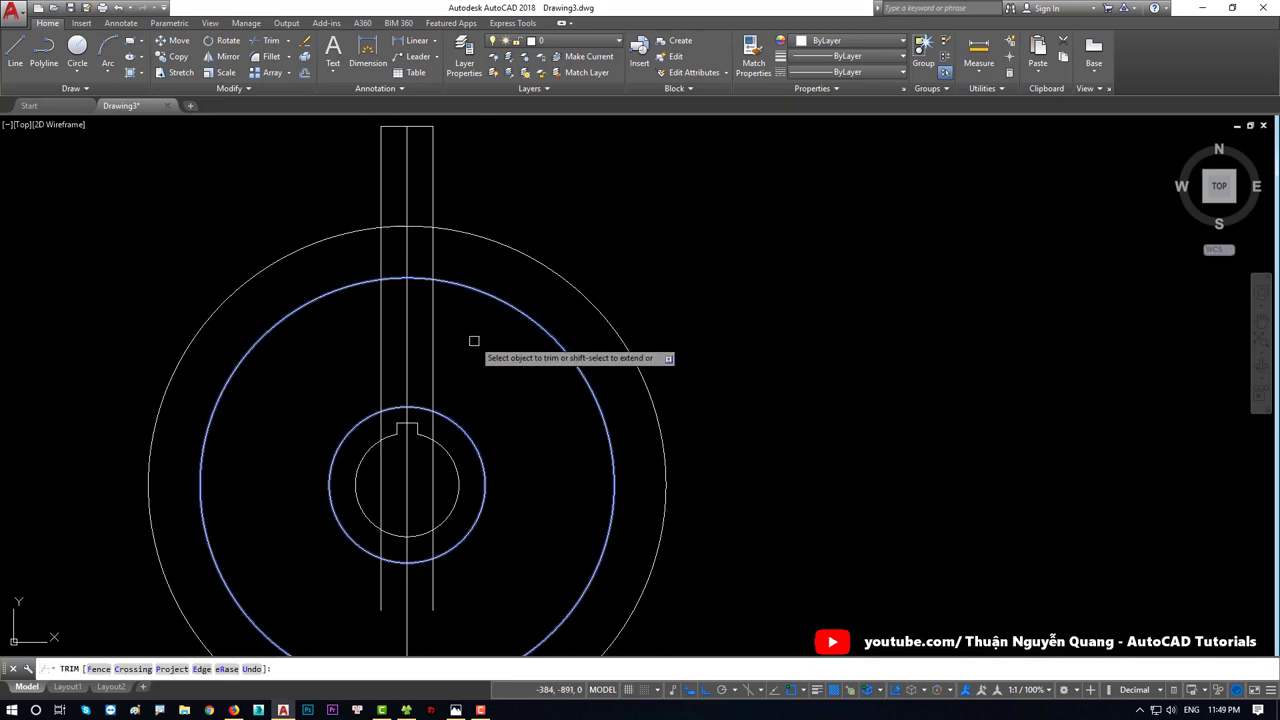
{"action": "left_click", "coordinate": [387, 431]}
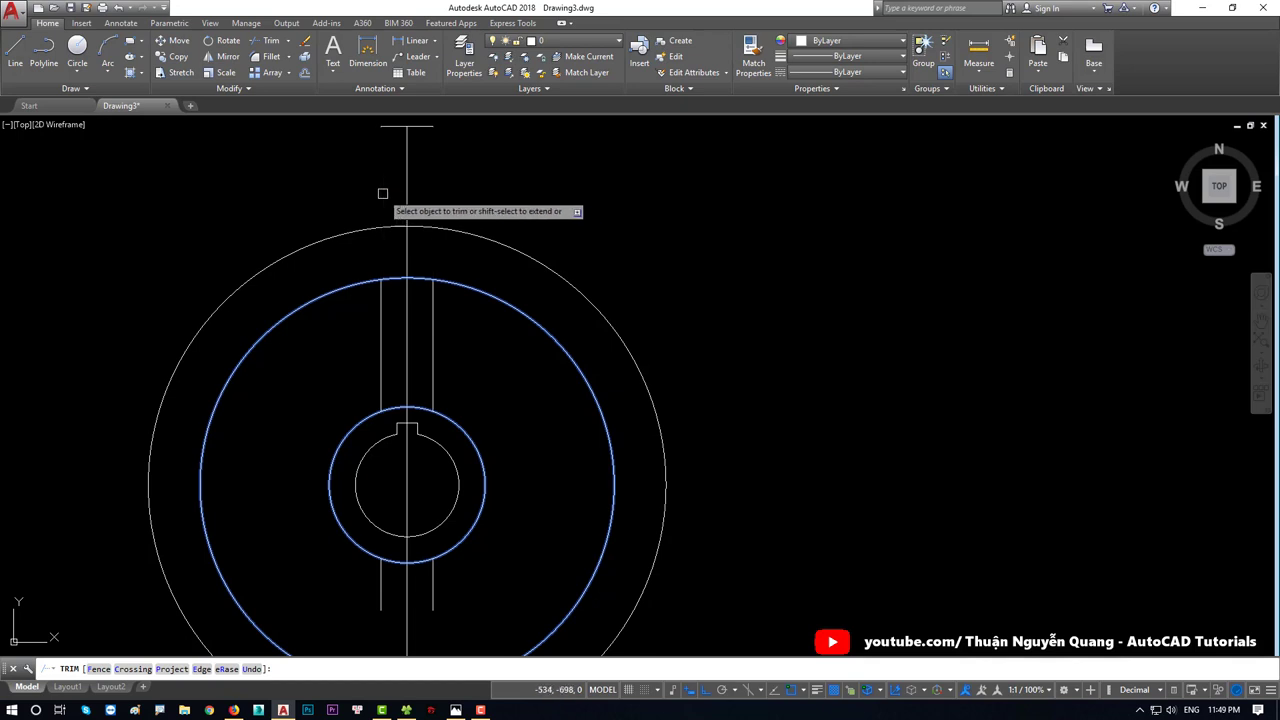
{"action": "key", "text": "Escape"}
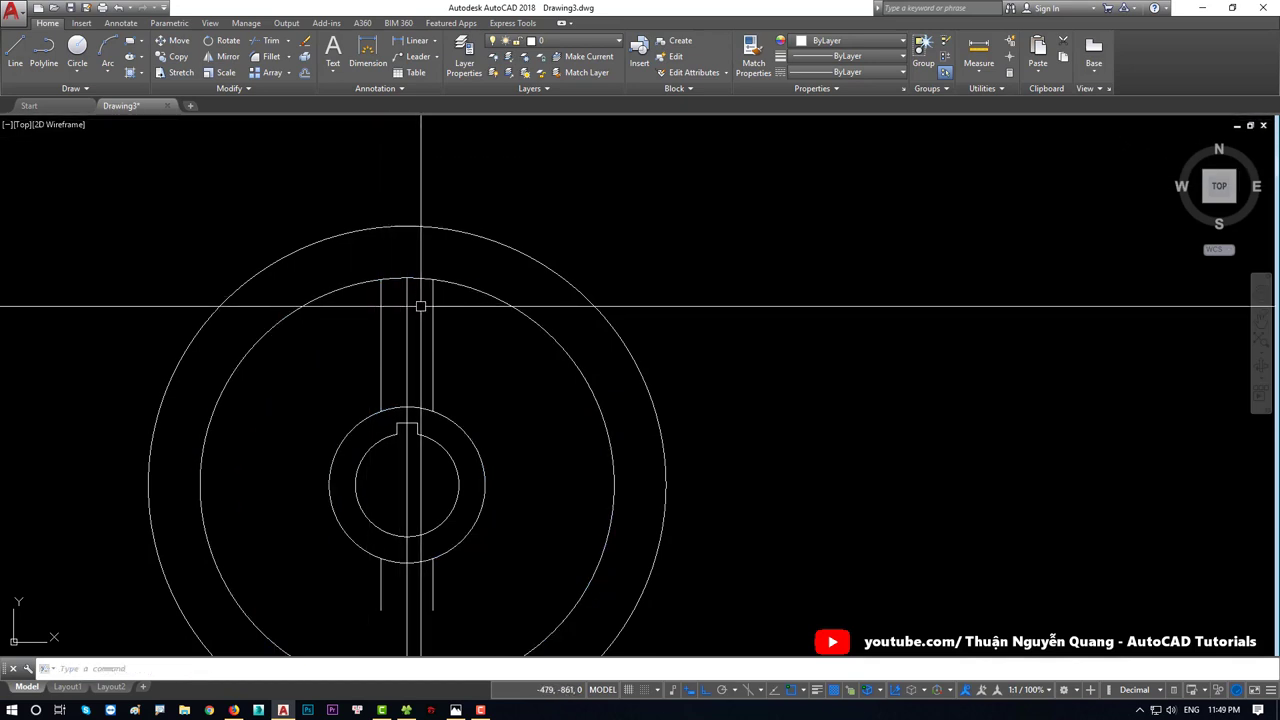
Step: Erase the leftover lines below the hub and the centre line
{"action": "left_click", "coordinate": [405, 311]}
{"action": "left_click", "coordinate": [423, 528]}
{"action": "key", "text": "Delete"}
{"action": "left_click", "coordinate": [343, 600]}
Step: Delete the remaining centre line and compare with the reference figure
{"action": "left_click", "coordinate": [480, 429]}
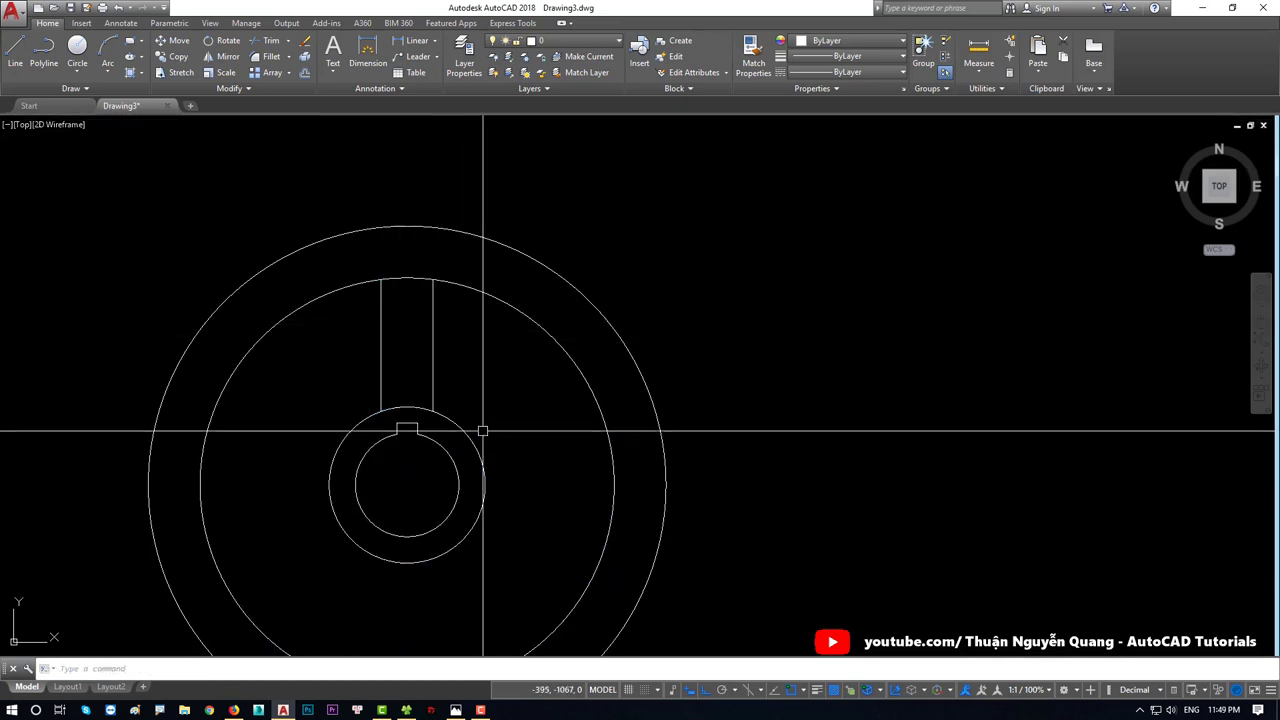
{"action": "key", "text": "Delete"}
{"action": "scroll", "coordinate": [539, 383], "scroll_direction": "down", "scroll_amount": 2}
{"action": "key", "text": "alt+Tab"}
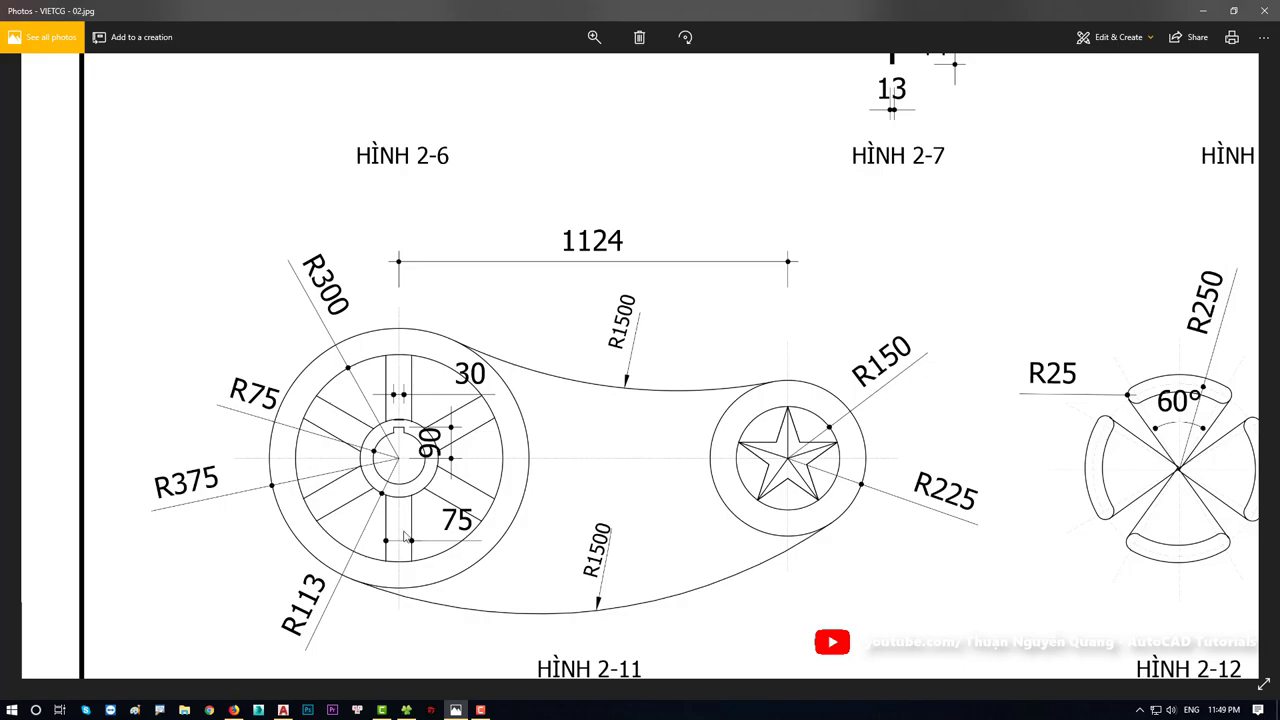
{"action": "key", "text": "alt+Tab"}
Step: Polar-array the two spoke lines into 6 copies over 360° around the hub centre
{"action": "left_click", "coordinate": [500, 345]}
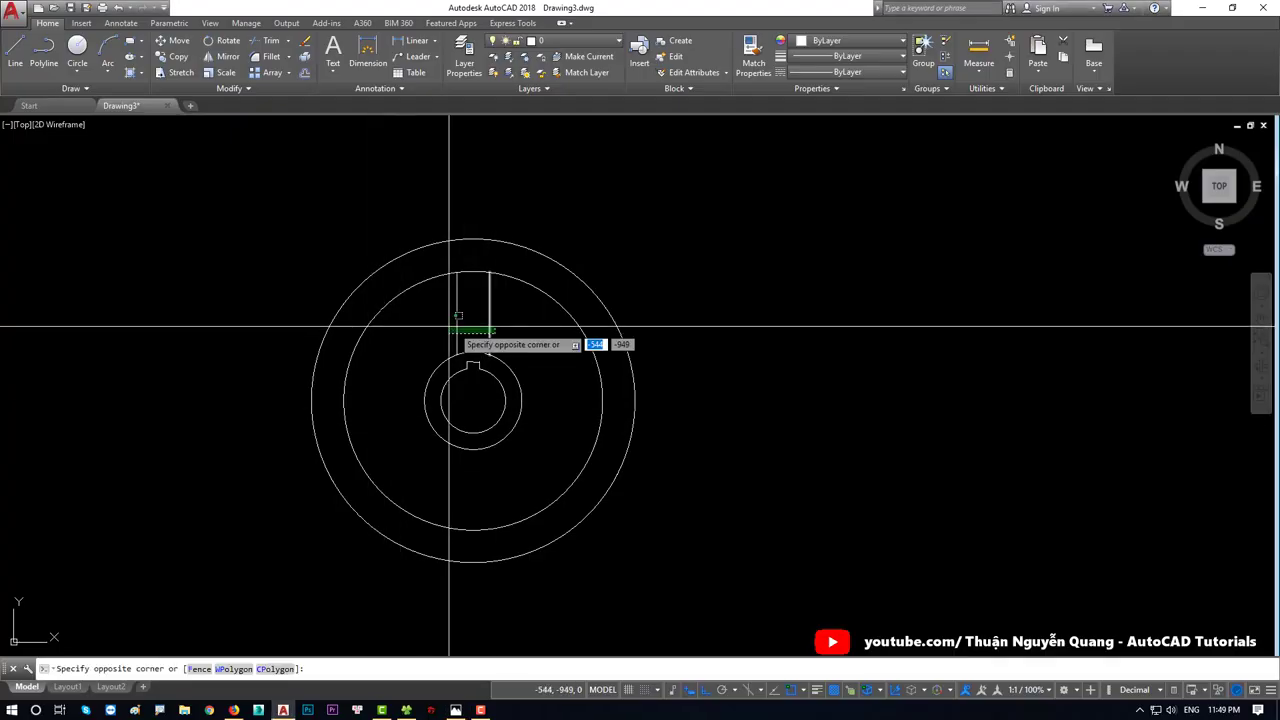
{"action": "left_click", "coordinate": [435, 334]}
{"action": "type", "text": "r"}
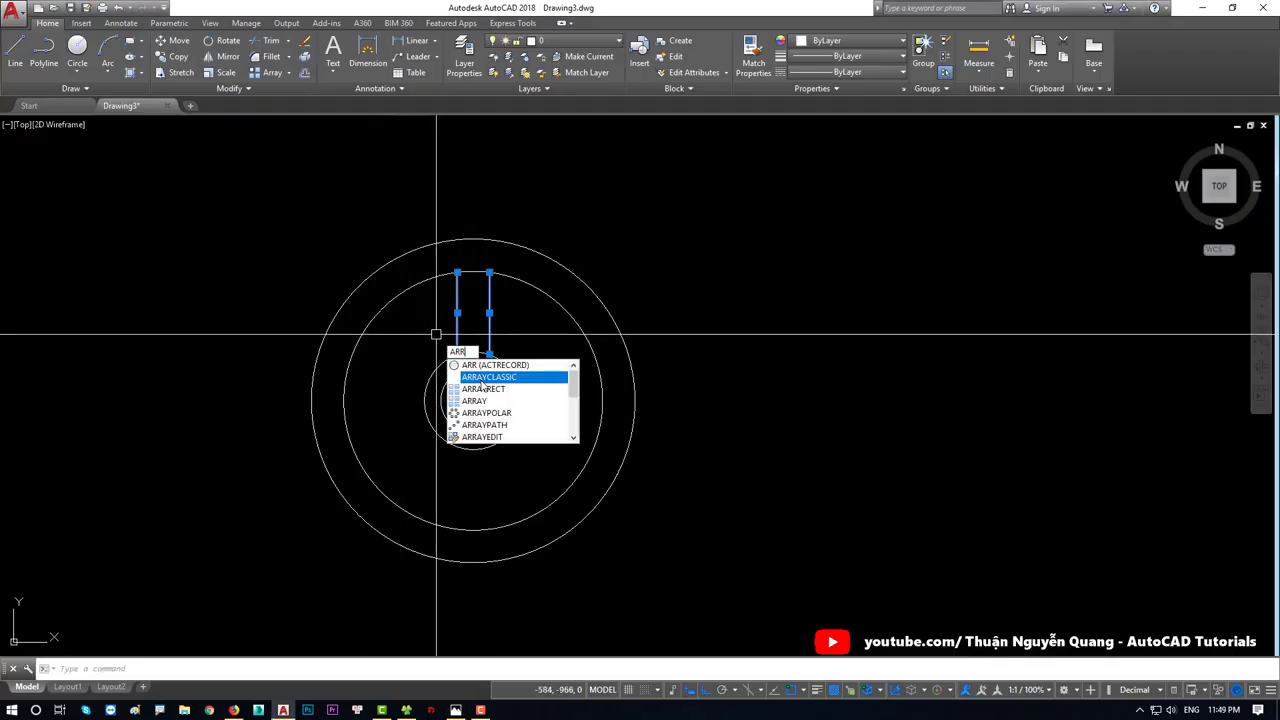
{"action": "left_click", "coordinate": [485, 381]}
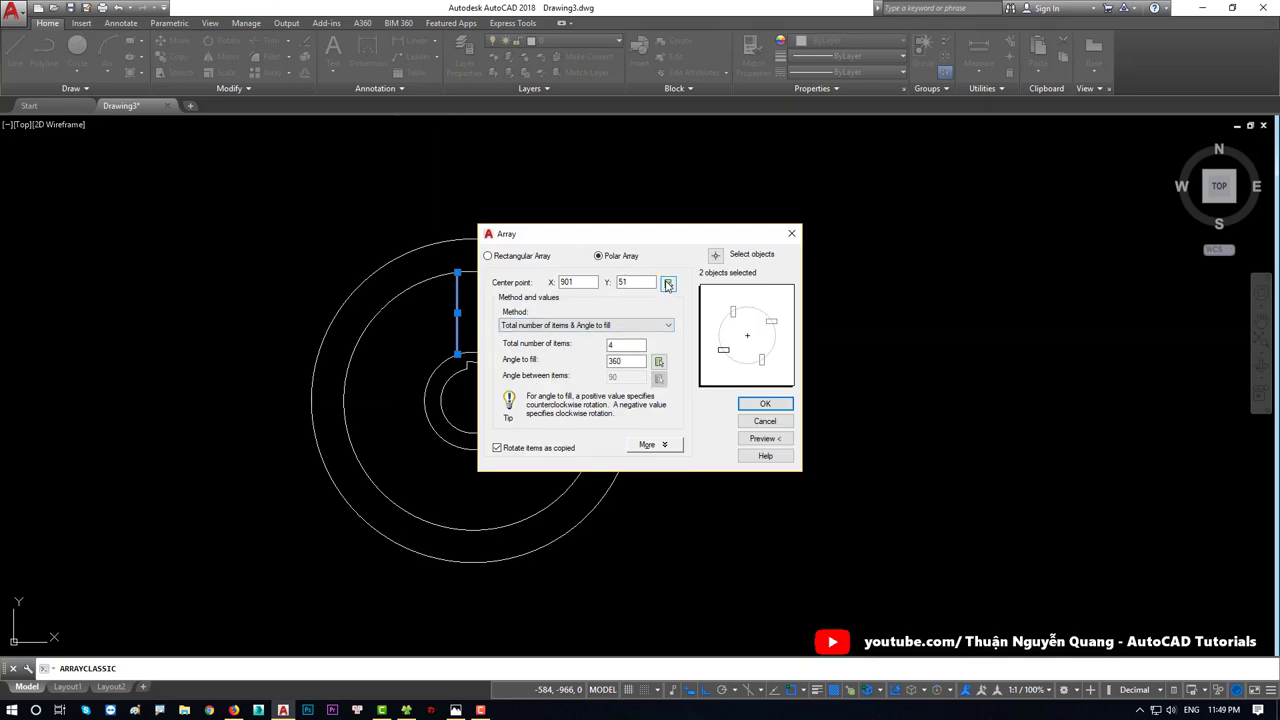
{"action": "left_click", "coordinate": [668, 285]}
{"action": "left_click", "coordinate": [472, 400]}
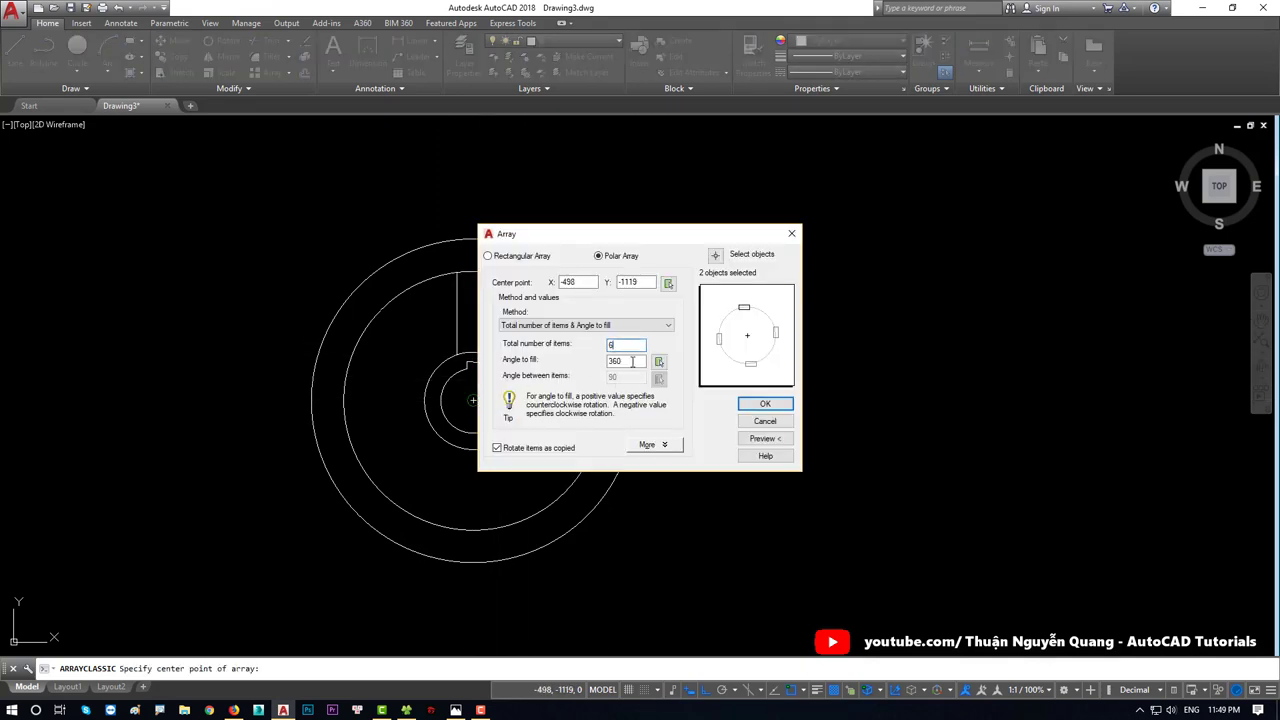
{"action": "left_click", "coordinate": [762, 404]}
Step: Zoom in and out on the Photos reference sheet to inspect HÌNH 2-11
{"action": "key", "text": "alt+Tab"}
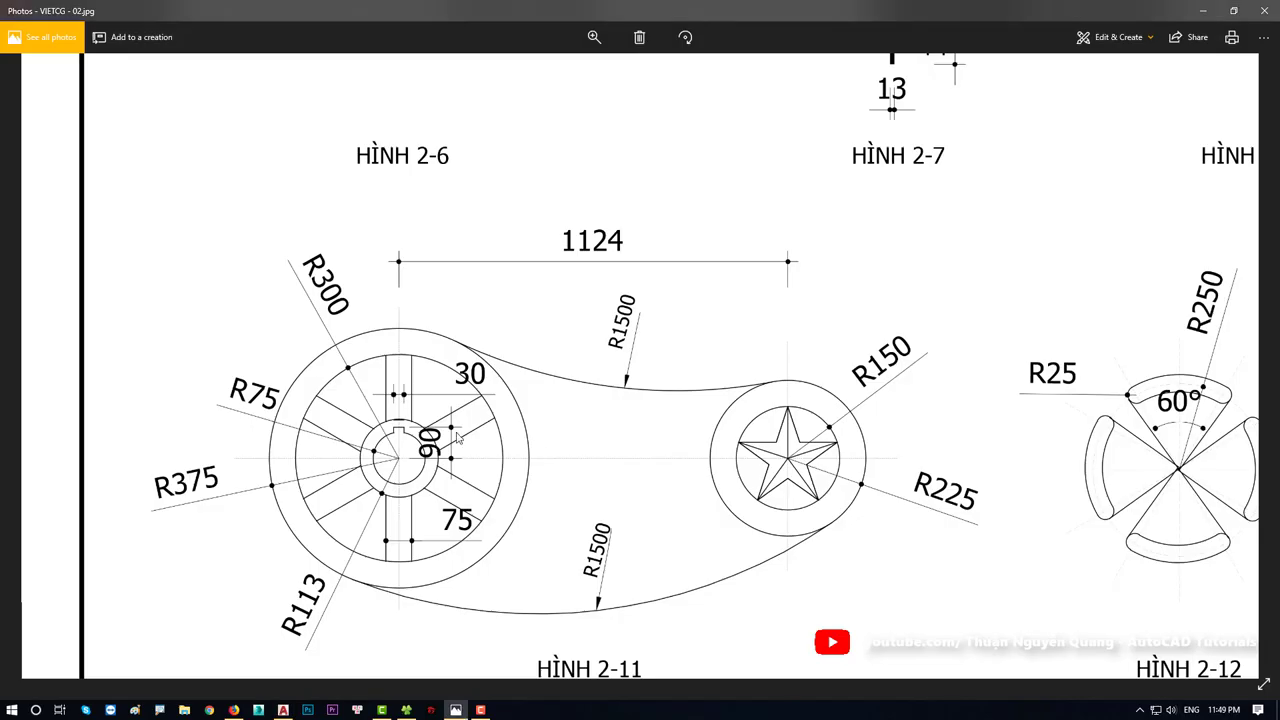
{"action": "scroll", "coordinate": [401, 477], "scroll_direction": "down", "scroll_amount": 2}
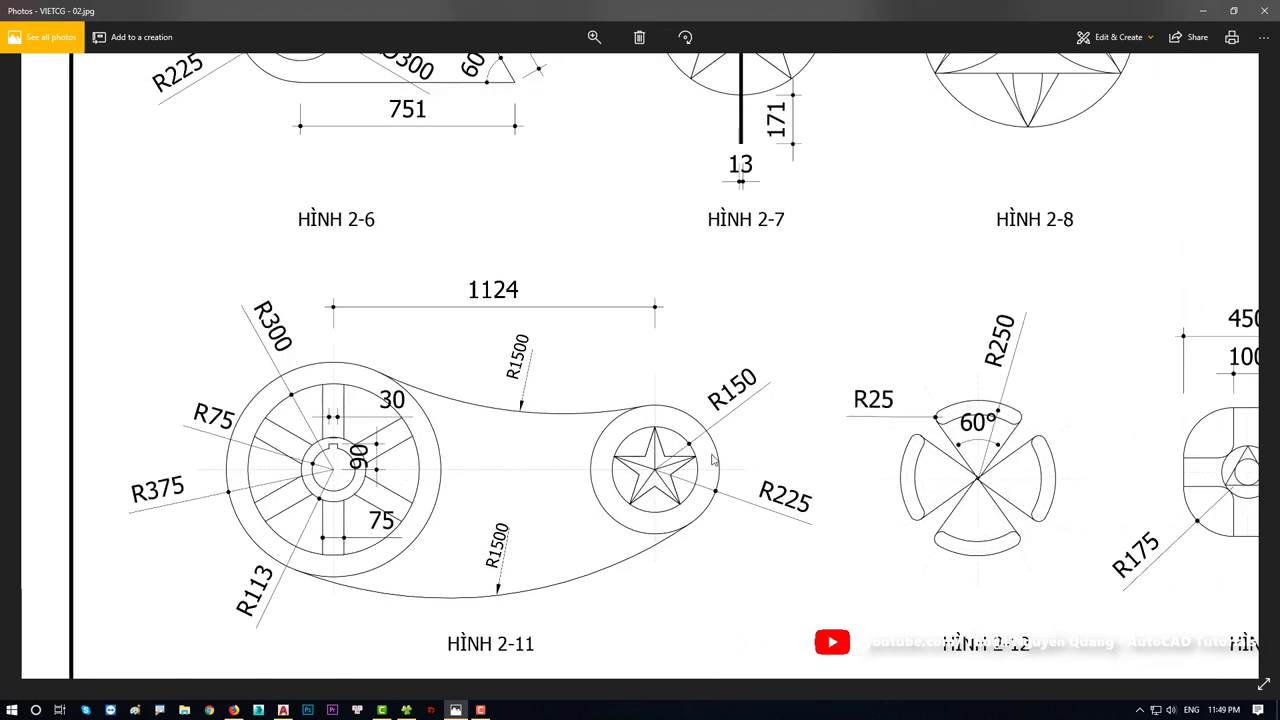
{"action": "scroll", "coordinate": [713, 457], "scroll_direction": "up", "scroll_amount": 3}
Step: Draw a 1124-long horizontal line right from the hub centre with Ortho on
{"action": "type", "text": "l"}
{"action": "key", "text": "Return"}
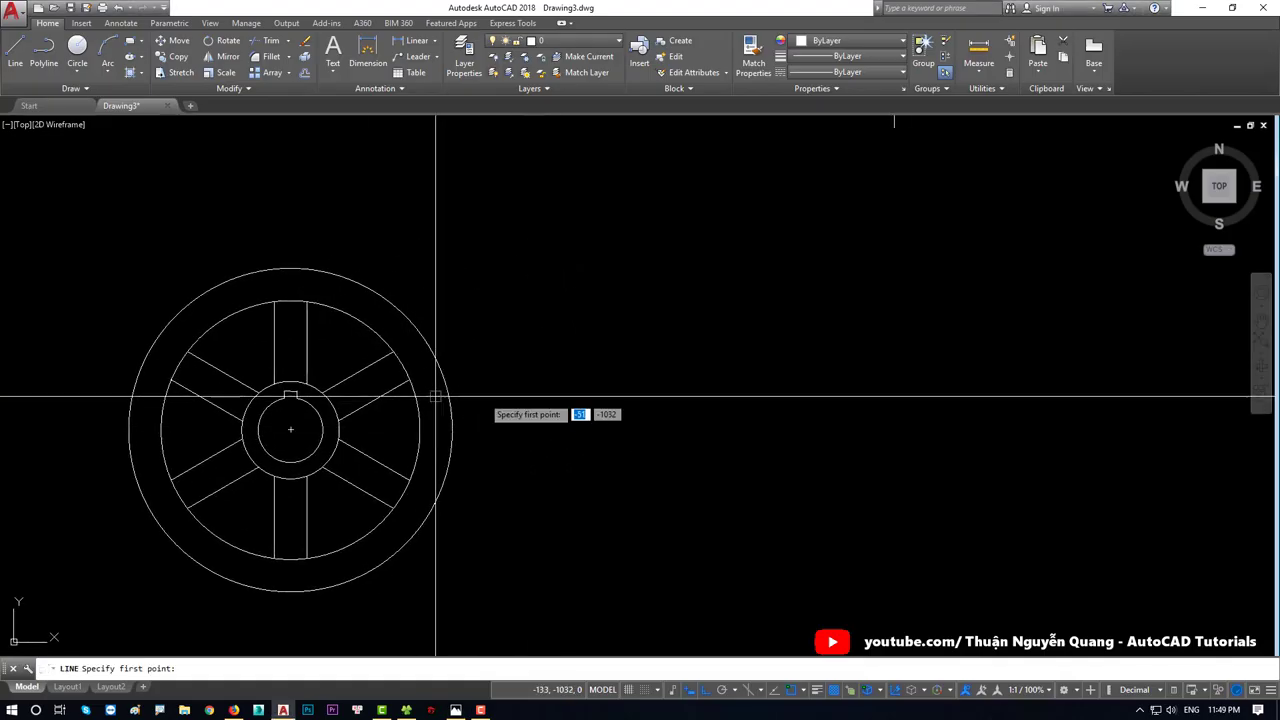
{"action": "left_click", "coordinate": [291, 430]}
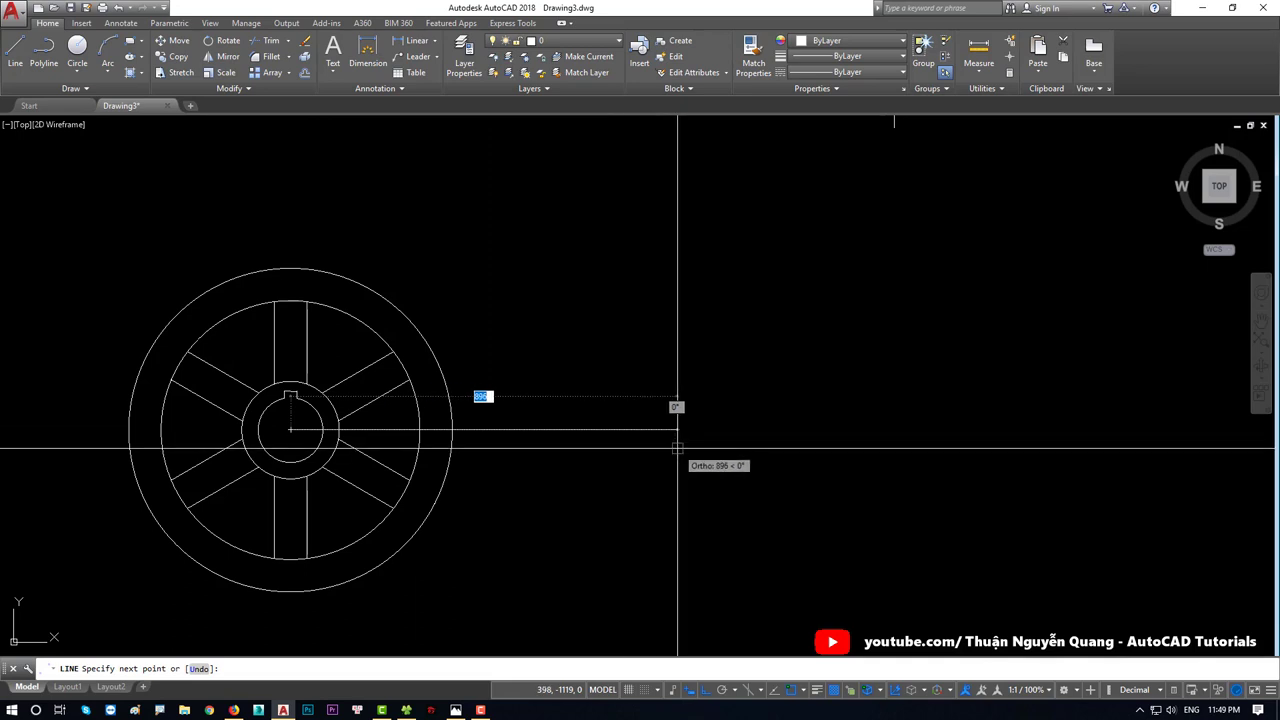
{"action": "key", "text": "F8"}
{"action": "key", "text": "F8"}
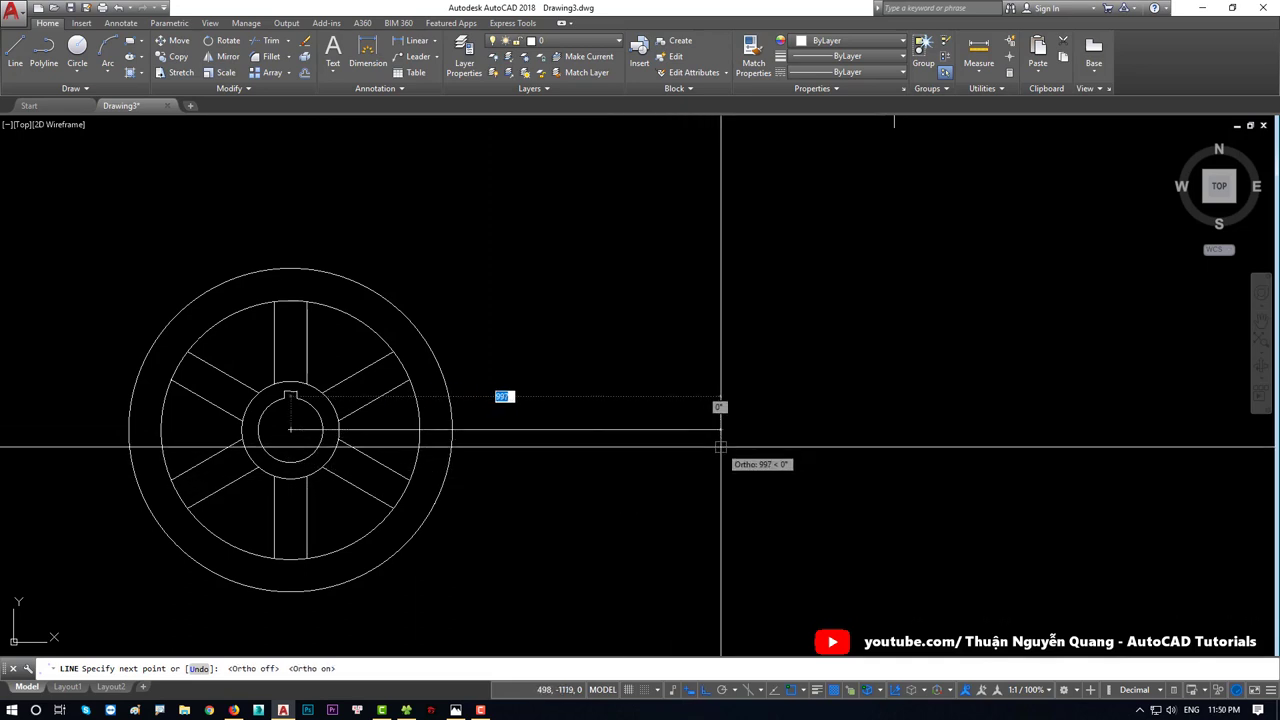
{"action": "type", "text": "1124"}
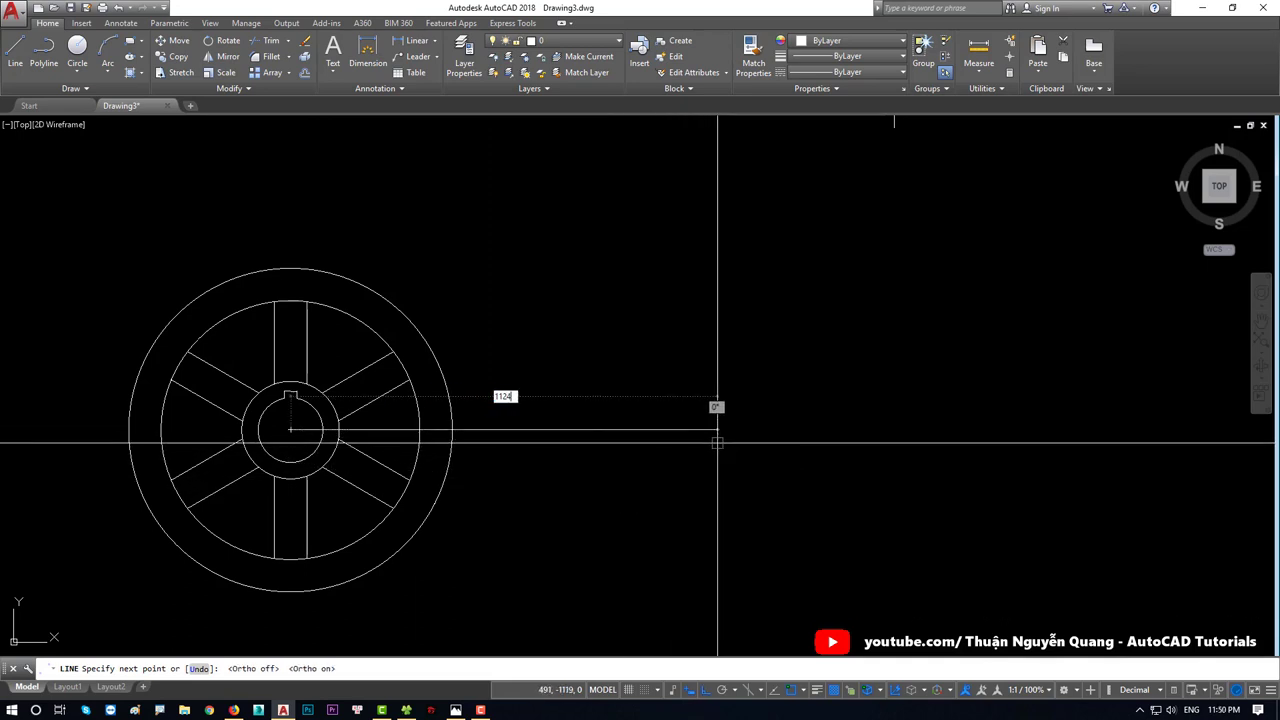
{"action": "key", "text": "Return"}
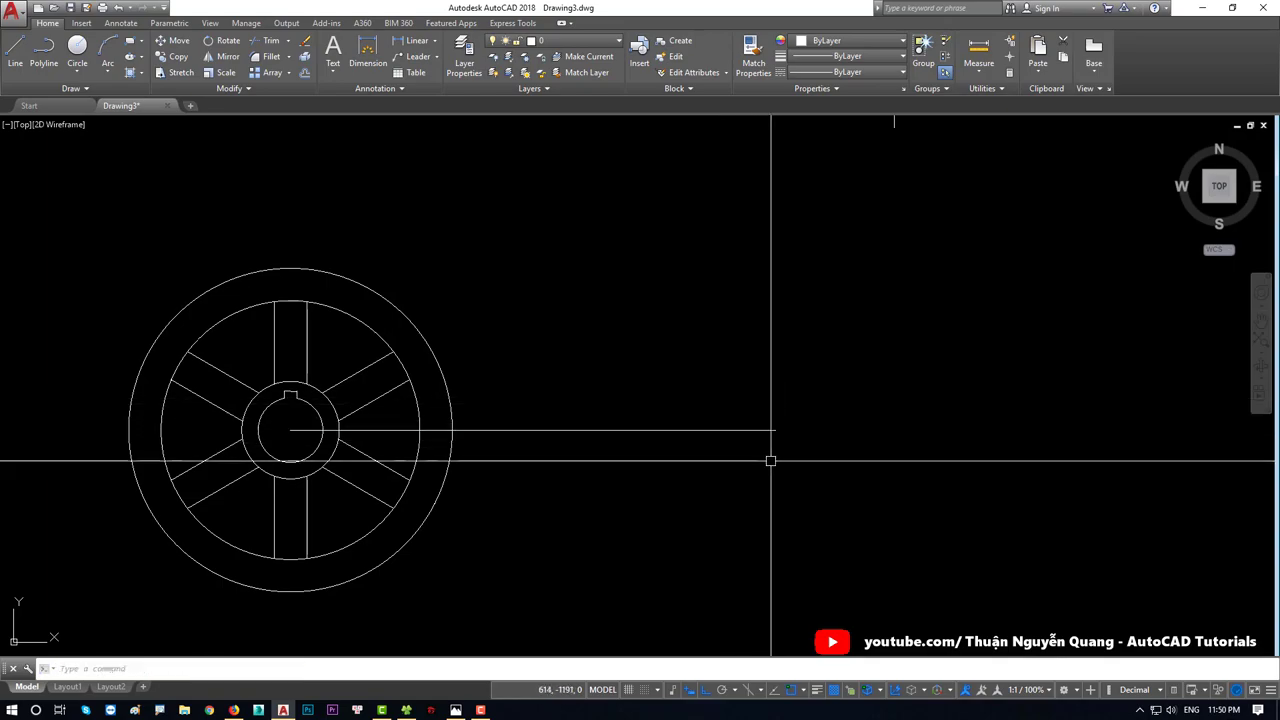
{"action": "key", "text": "alt+Tab"}
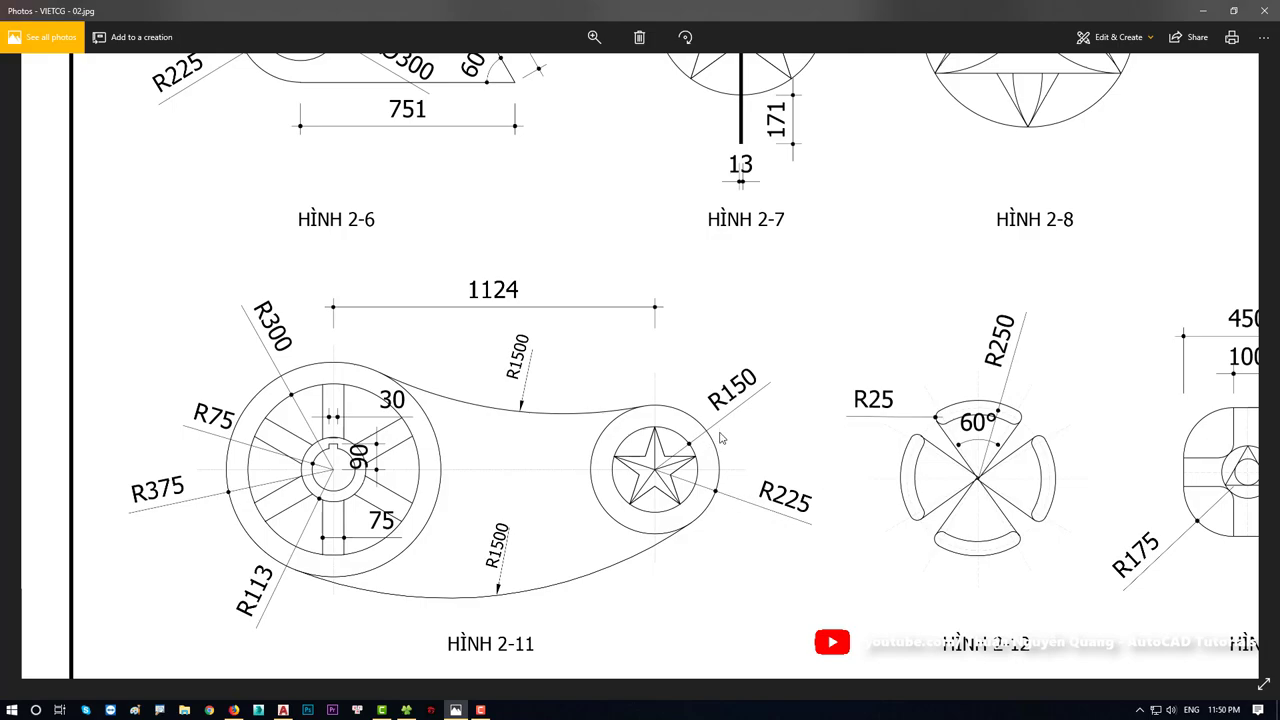
{"action": "key", "text": "alt+Tab"}
{"action": "scroll", "coordinate": [663, 431], "scroll_direction": "up", "scroll_amount": 1}
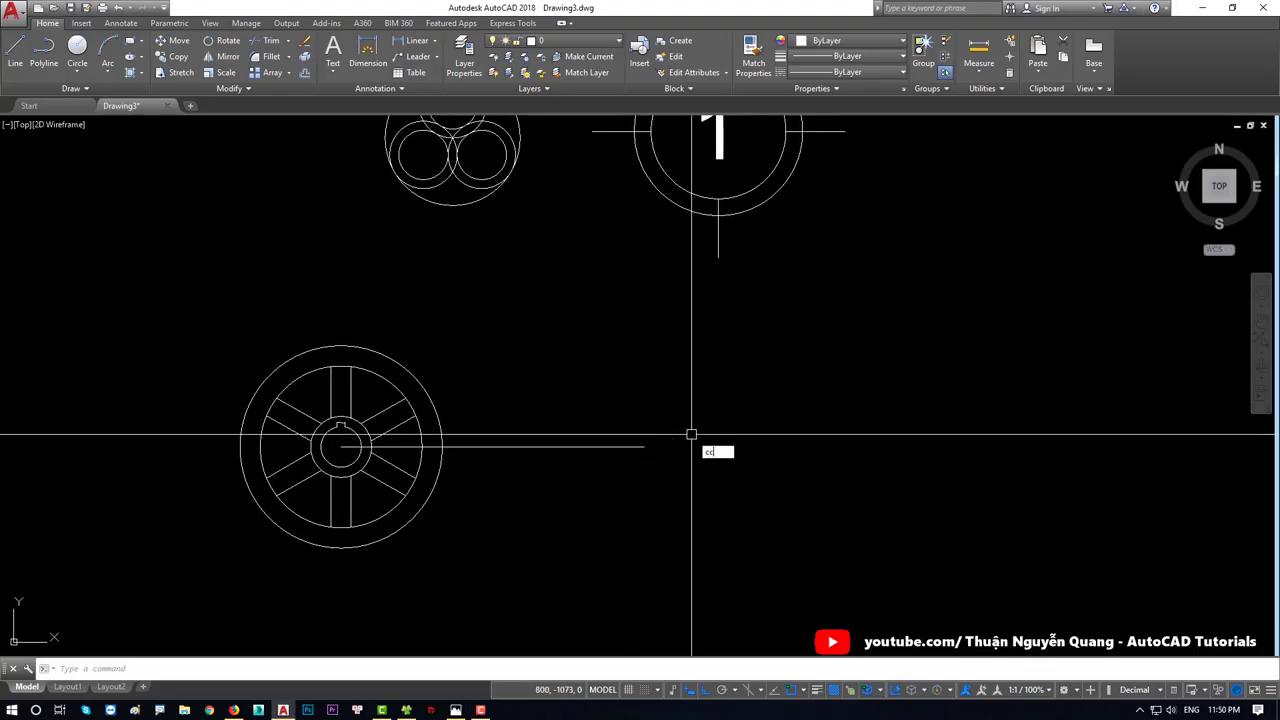
Step: Draw concentric circles of radius 225 and 150 at the line's right end
{"action": "key", "text": "Return"}
{"action": "left_click", "coordinate": [644, 447]}
{"action": "type", "text": "225"}
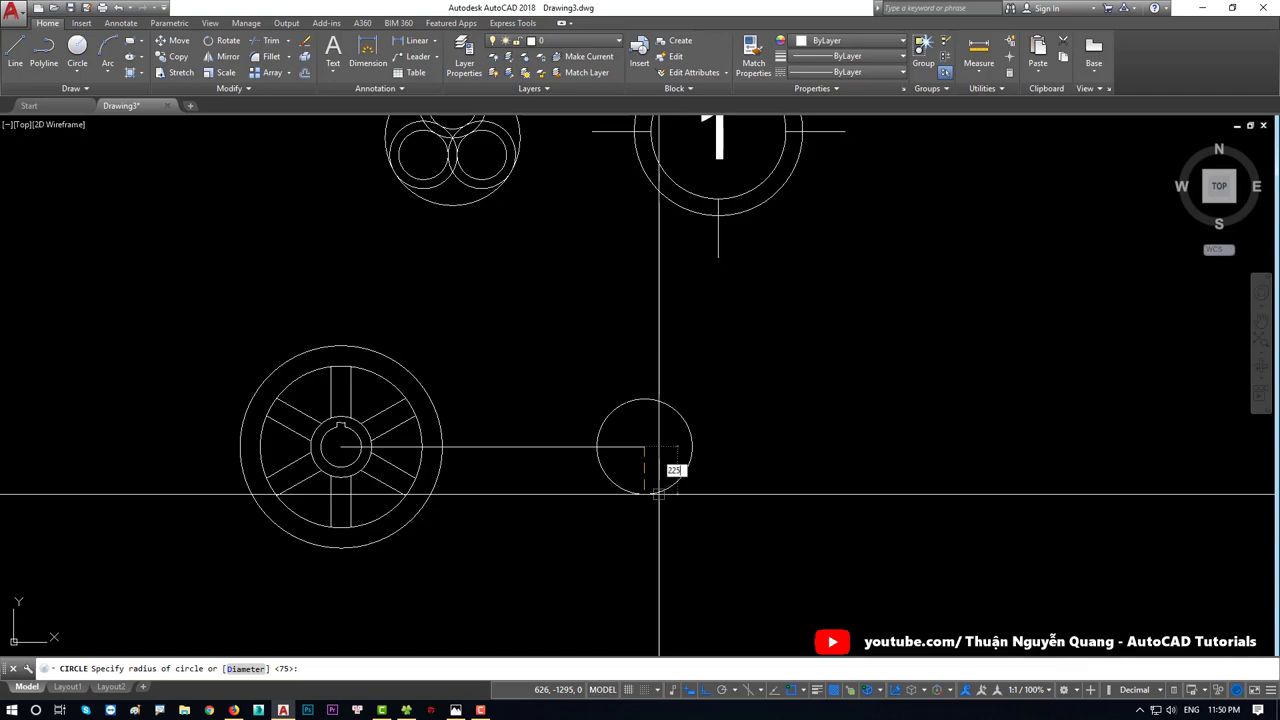
{"action": "key", "text": "Return"}
{"action": "key", "text": "alt+Tab"}
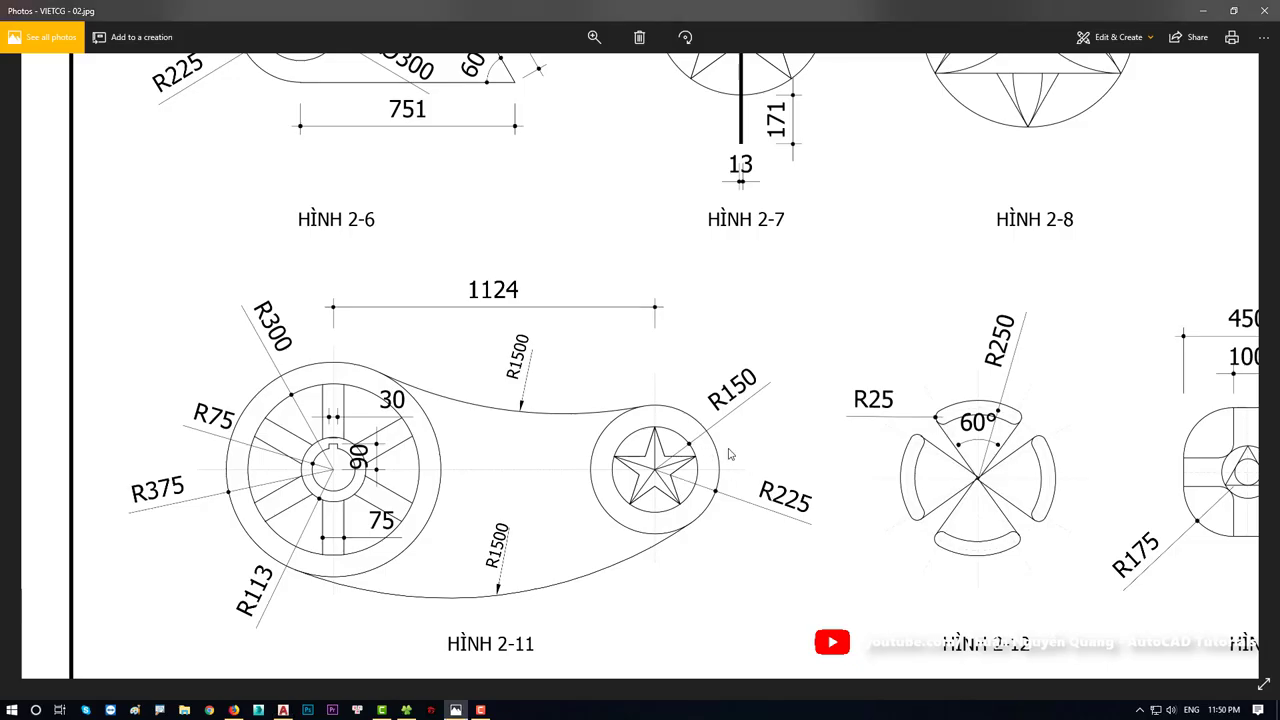
{"action": "key", "text": "alt+Tab"}
{"action": "key", "text": "Return"}
{"action": "left_click", "coordinate": [644, 447]}
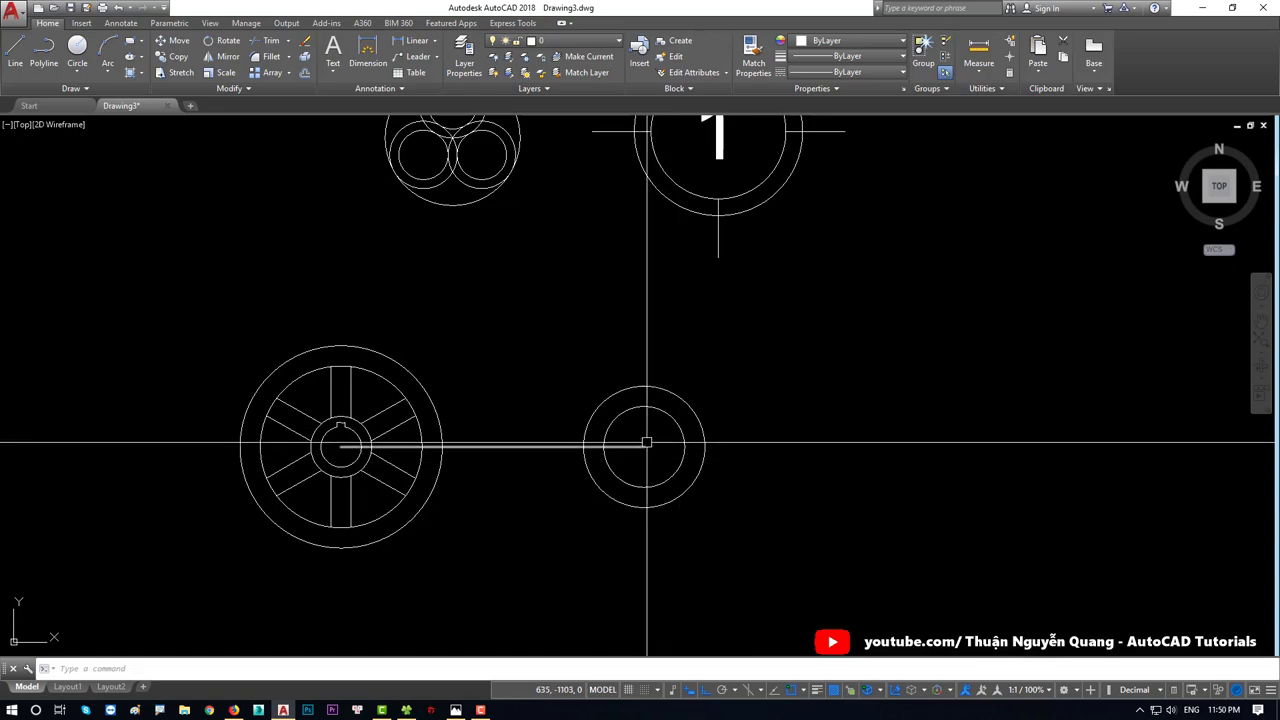
Step: Compare with the reference figure and begin a selection window near the circles
{"action": "key", "text": "alt+Tab"}
{"action": "scroll", "coordinate": [658, 466], "scroll_direction": "up", "scroll_amount": 2}
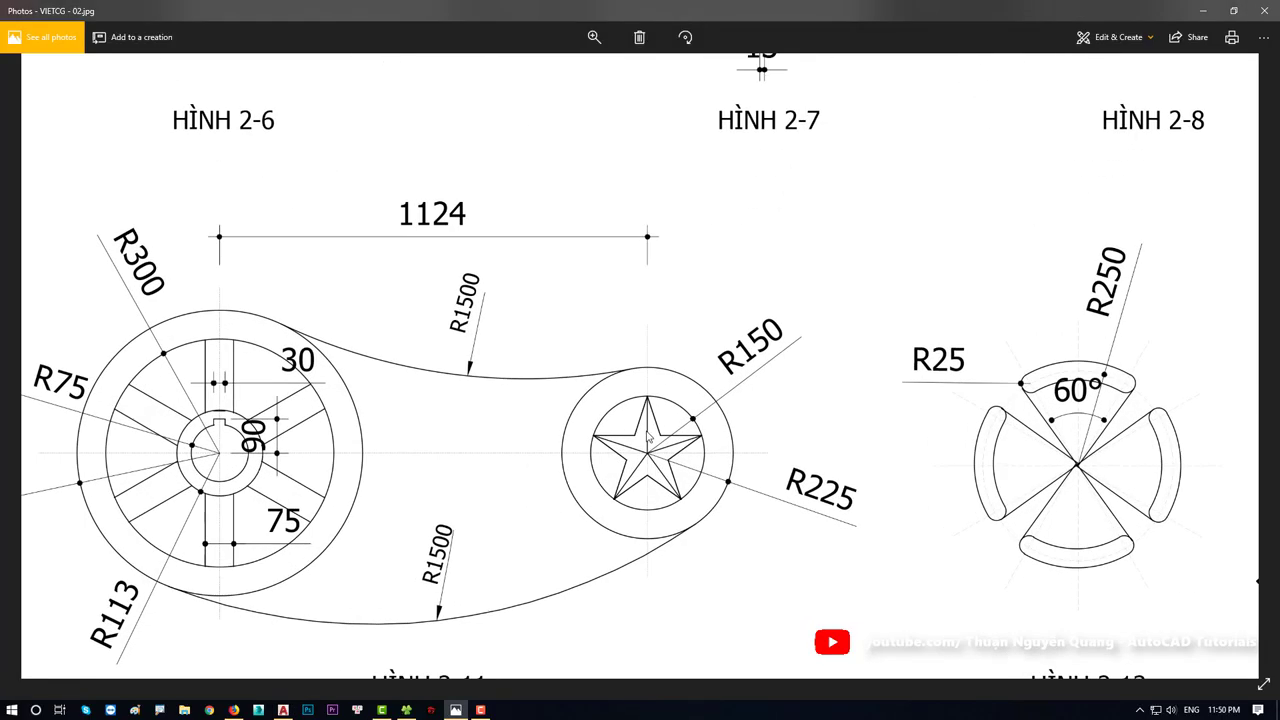
{"action": "key", "text": "alt+Tab"}
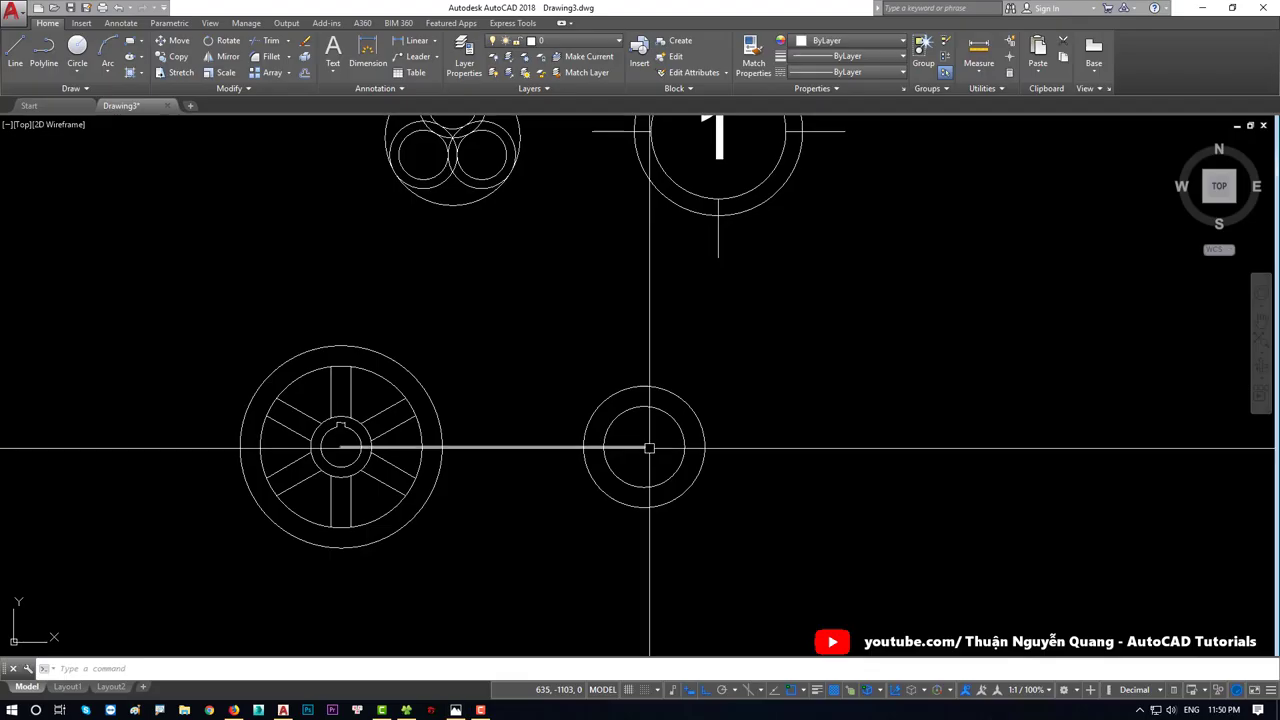
{"action": "scroll", "coordinate": [651, 429], "scroll_direction": "up", "scroll_amount": 2}
{"action": "scroll", "coordinate": [620, 433], "scroll_direction": "up", "scroll_amount": 2}
{"action": "left_click", "coordinate": [594, 437]}
Step: Erase the connecting line between the wheel and the new circles
{"action": "key", "text": "Escape"}
{"action": "scroll", "coordinate": [571, 486], "scroll_direction": "down", "scroll_amount": 1}
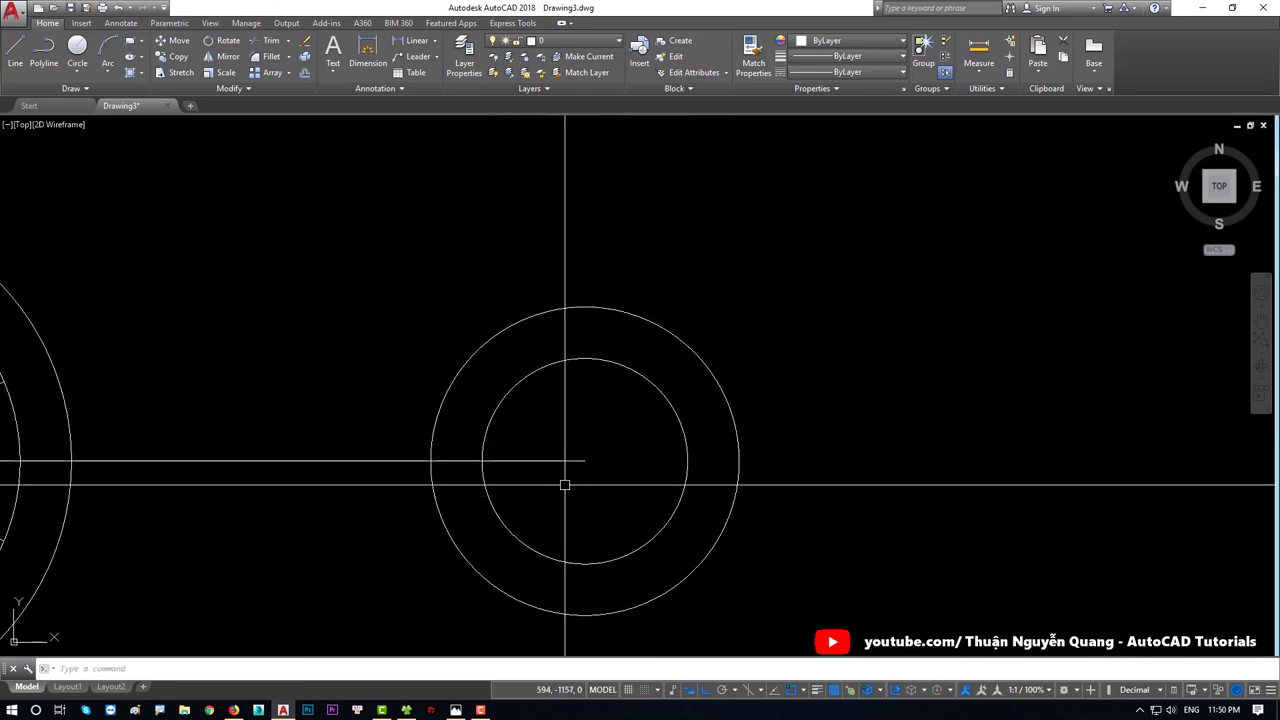
{"action": "scroll", "coordinate": [571, 480], "scroll_direction": "down", "scroll_amount": 1}
{"action": "left_click", "coordinate": [591, 445]}
{"action": "left_click", "coordinate": [567, 477]}
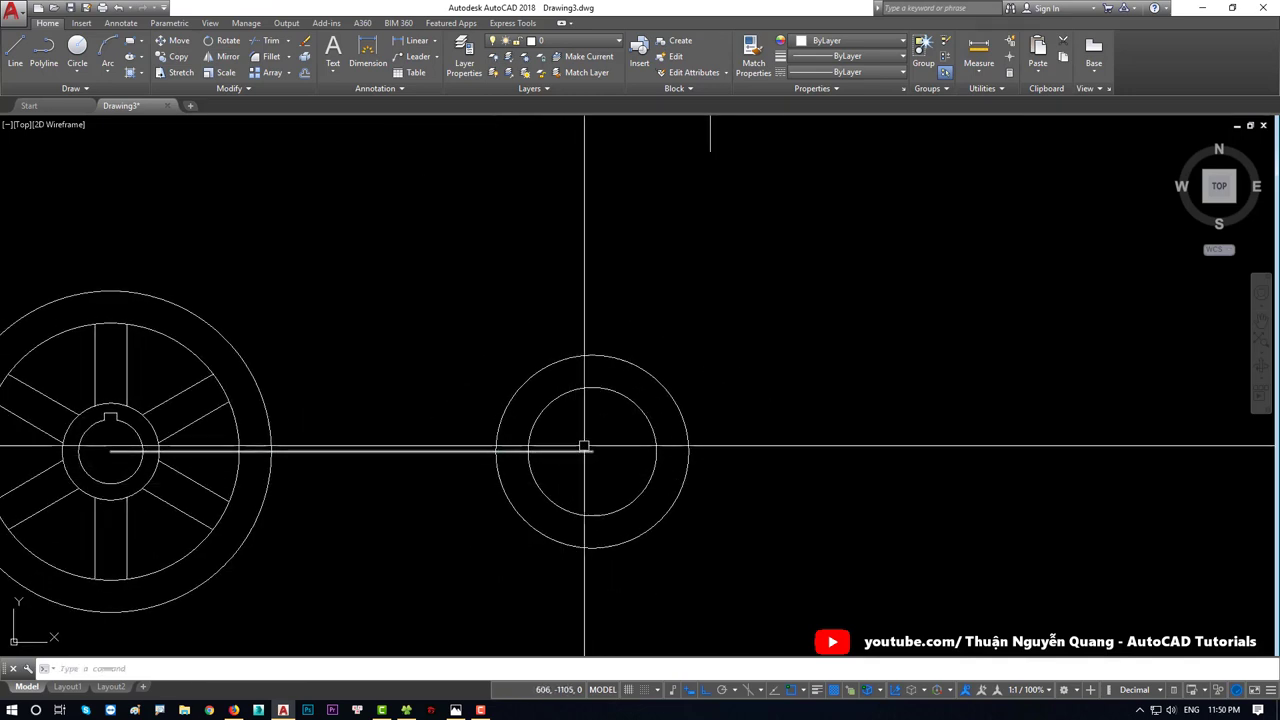
{"action": "key", "text": "Delete"}
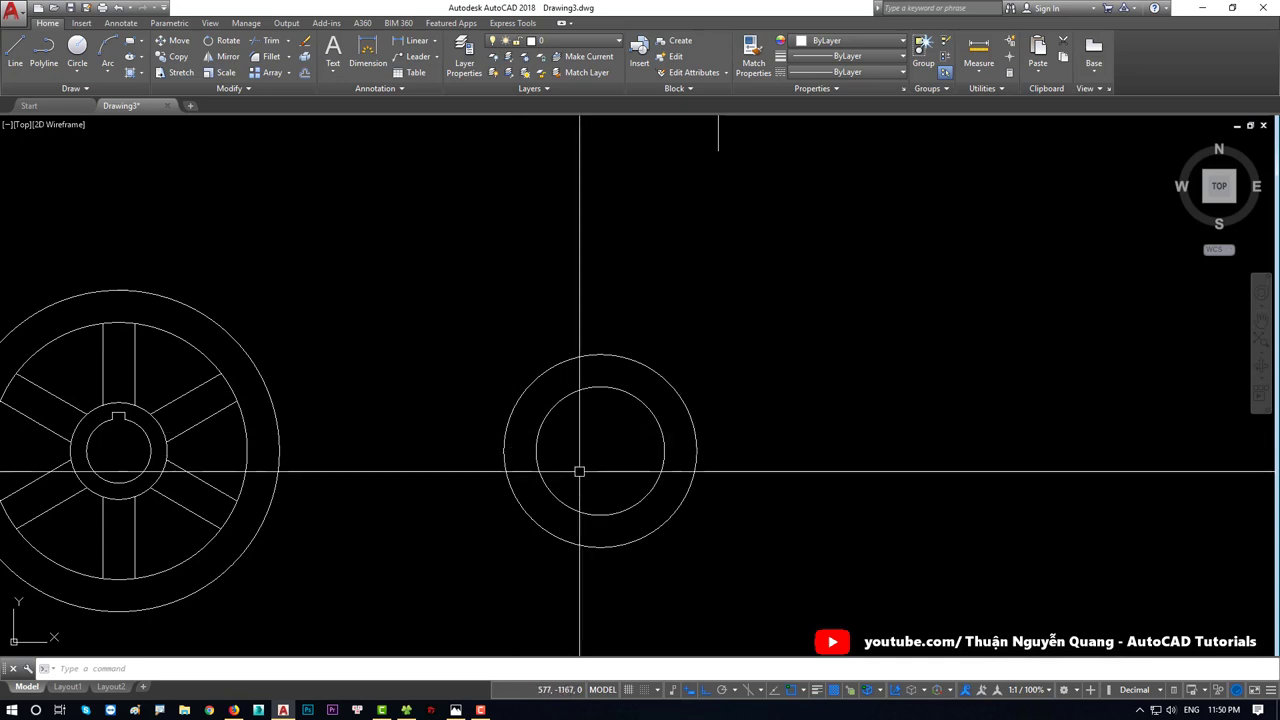
Step: Draw a vertical line from the inner circle's top down to its centre
{"action": "key", "text": "l"}
{"action": "key", "text": "Return"}
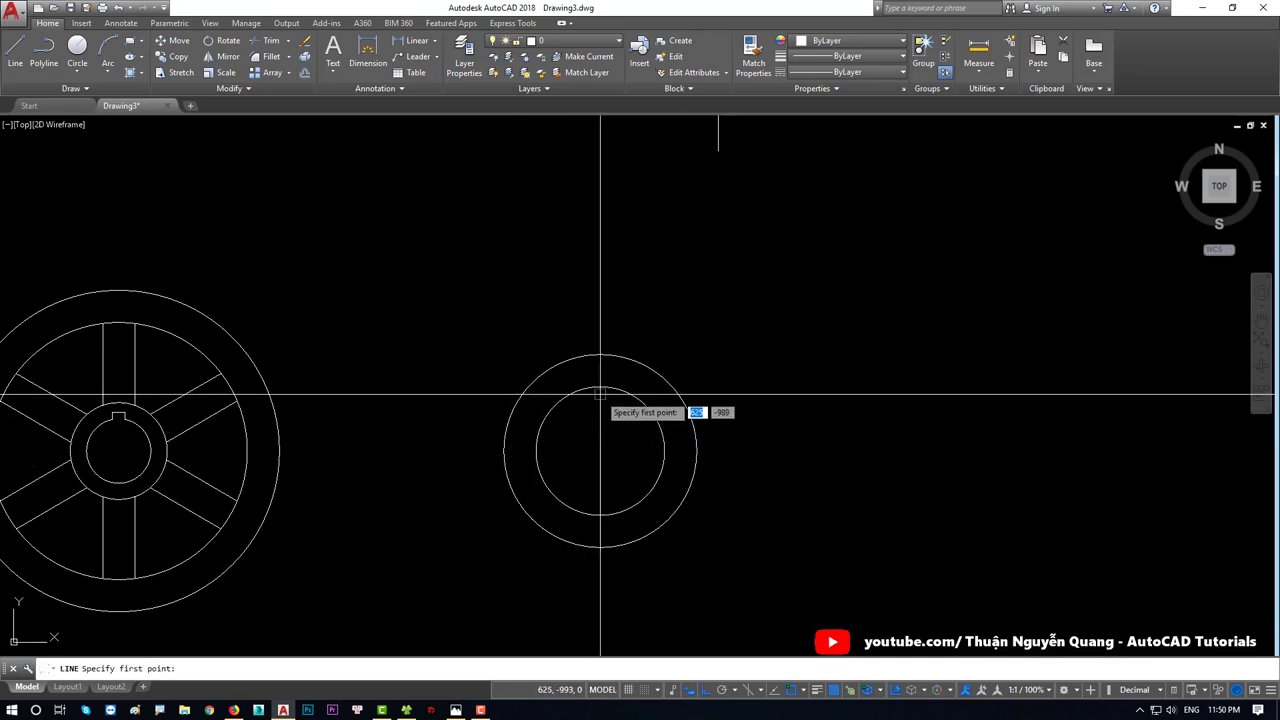
{"action": "left_click", "coordinate": [600, 387]}
{"action": "left_click", "coordinate": [600, 451]}
{"action": "key", "text": "Return"}
Step: Polar-array the vertical line into 5 spokes over 360° about the ring centre
{"action": "left_click", "coordinate": [595, 433]}
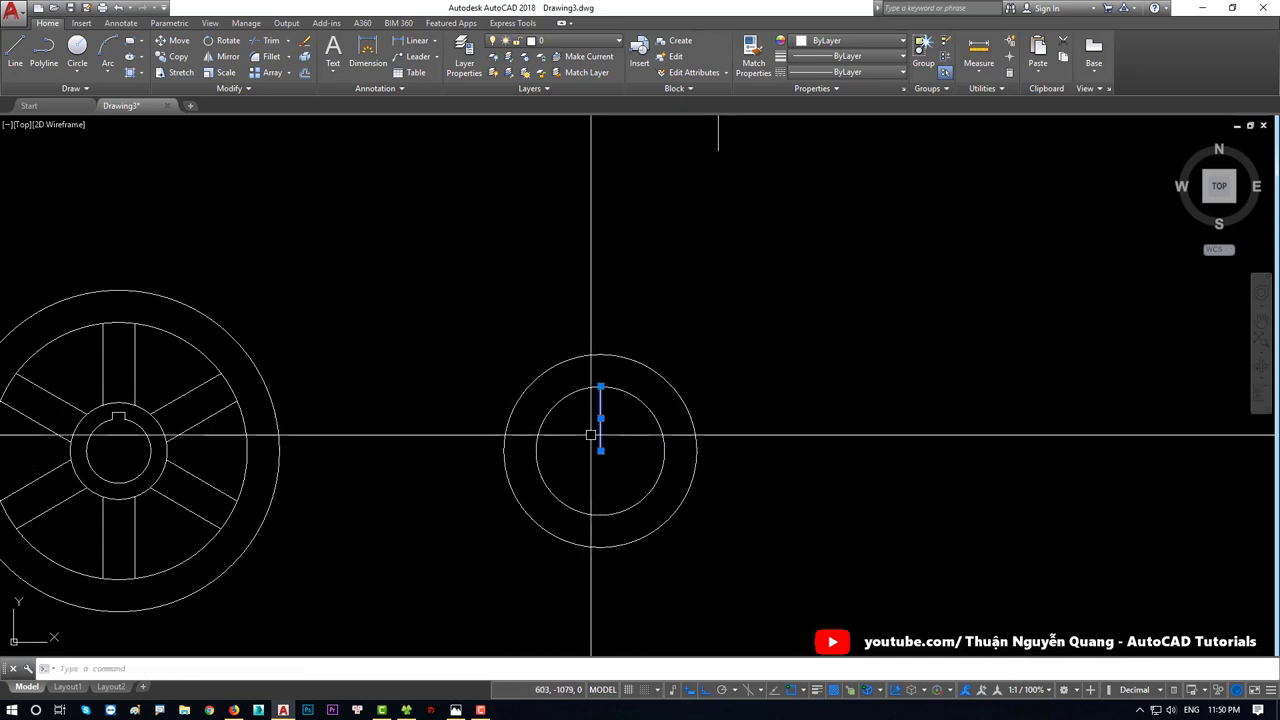
{"action": "type", "text": "ARR"}
{"action": "left_click", "coordinate": [631, 479]}
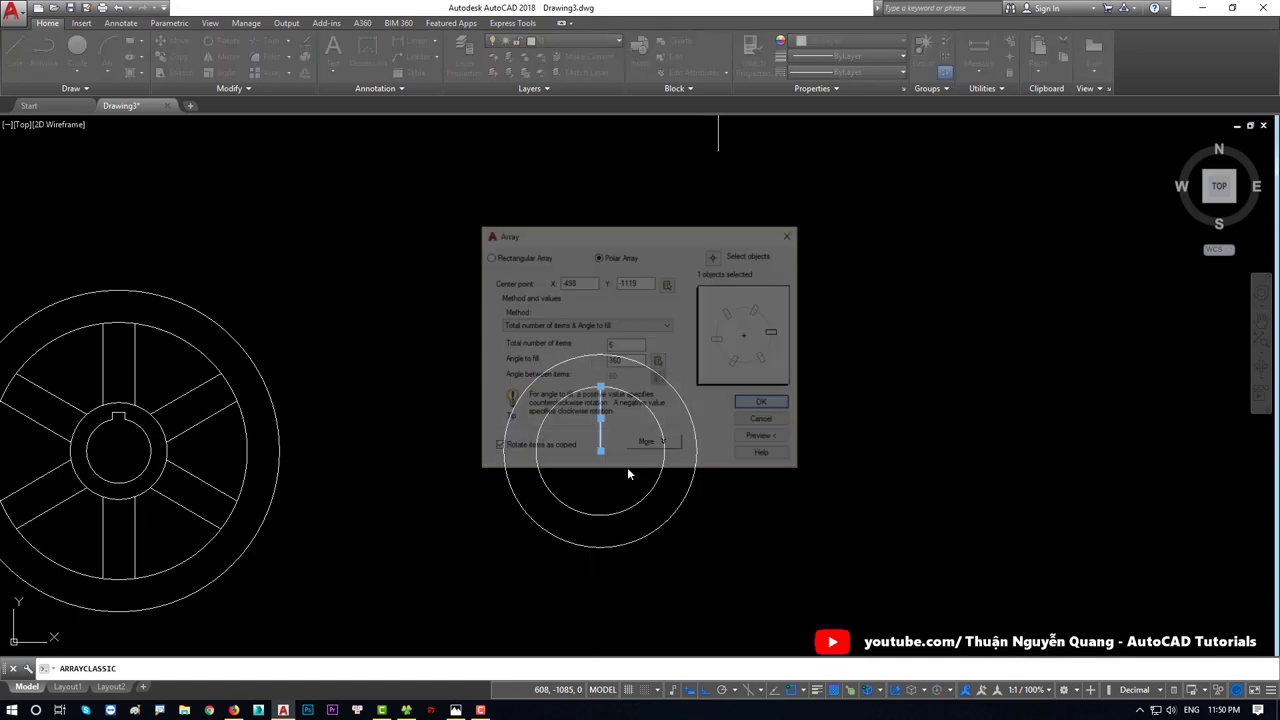
{"action": "left_click_drag", "start_coordinate": [606, 232], "coordinate": [912, 232]}
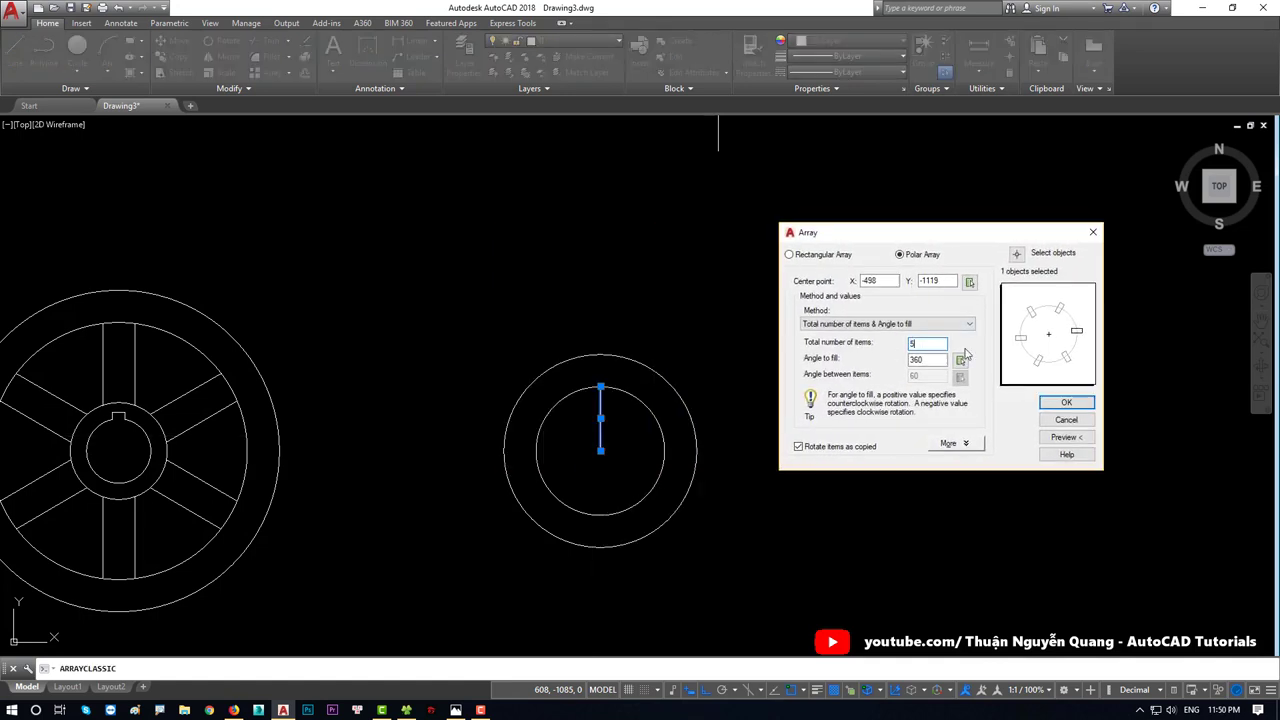
{"action": "left_click", "coordinate": [969, 284]}
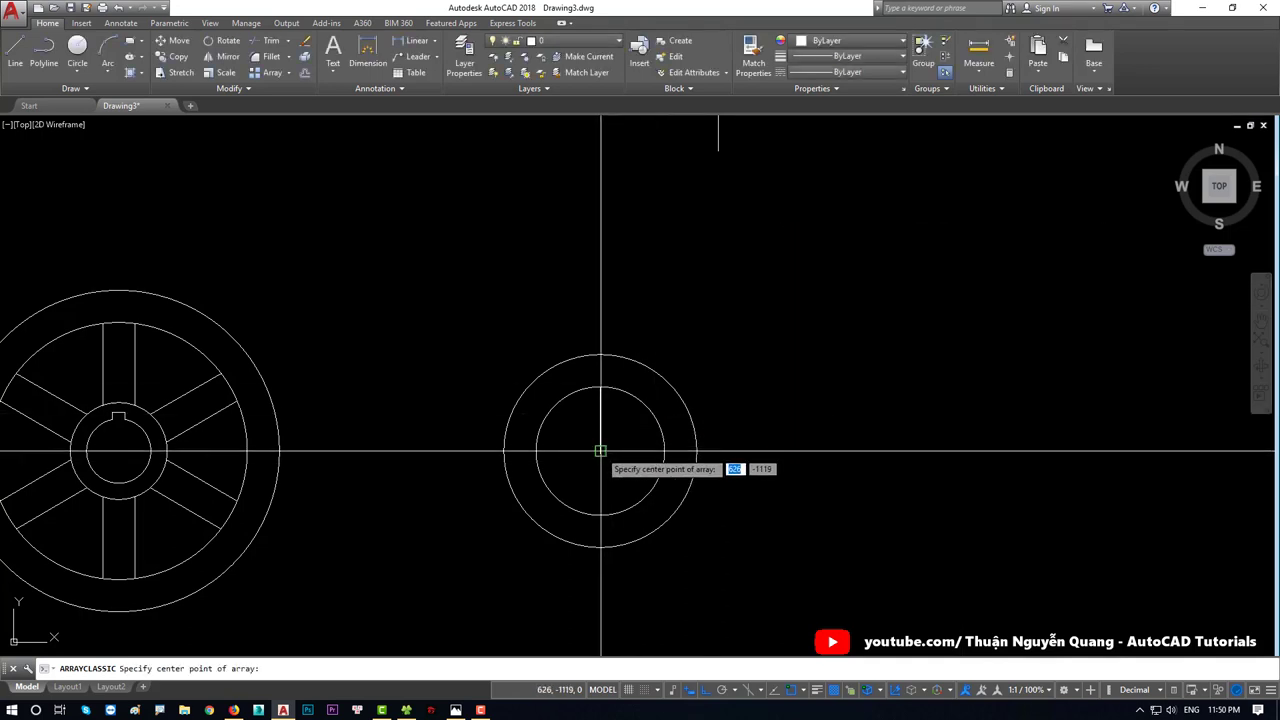
{"action": "left_click", "coordinate": [600, 451]}
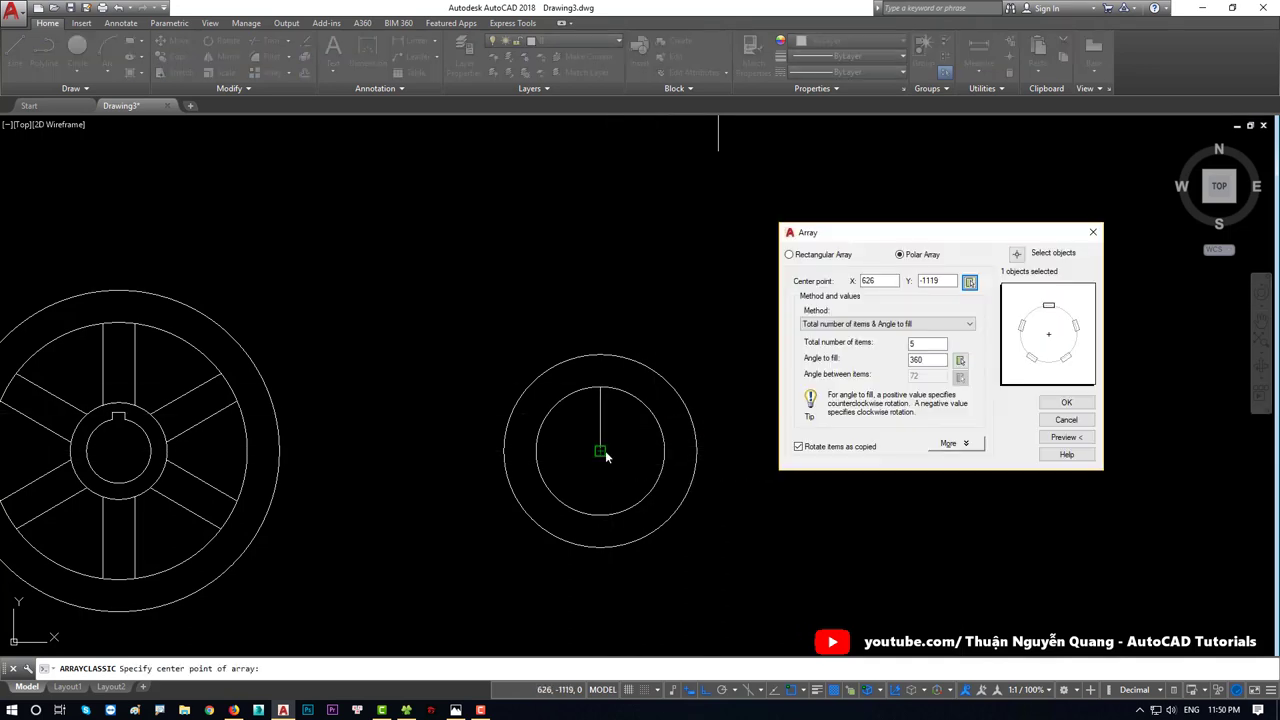
{"action": "left_click", "coordinate": [1066, 405]}
{"action": "scroll", "coordinate": [608, 449], "scroll_direction": "up", "scroll_amount": 1}
{"action": "scroll", "coordinate": [625, 447], "scroll_direction": "up", "scroll_amount": 1}
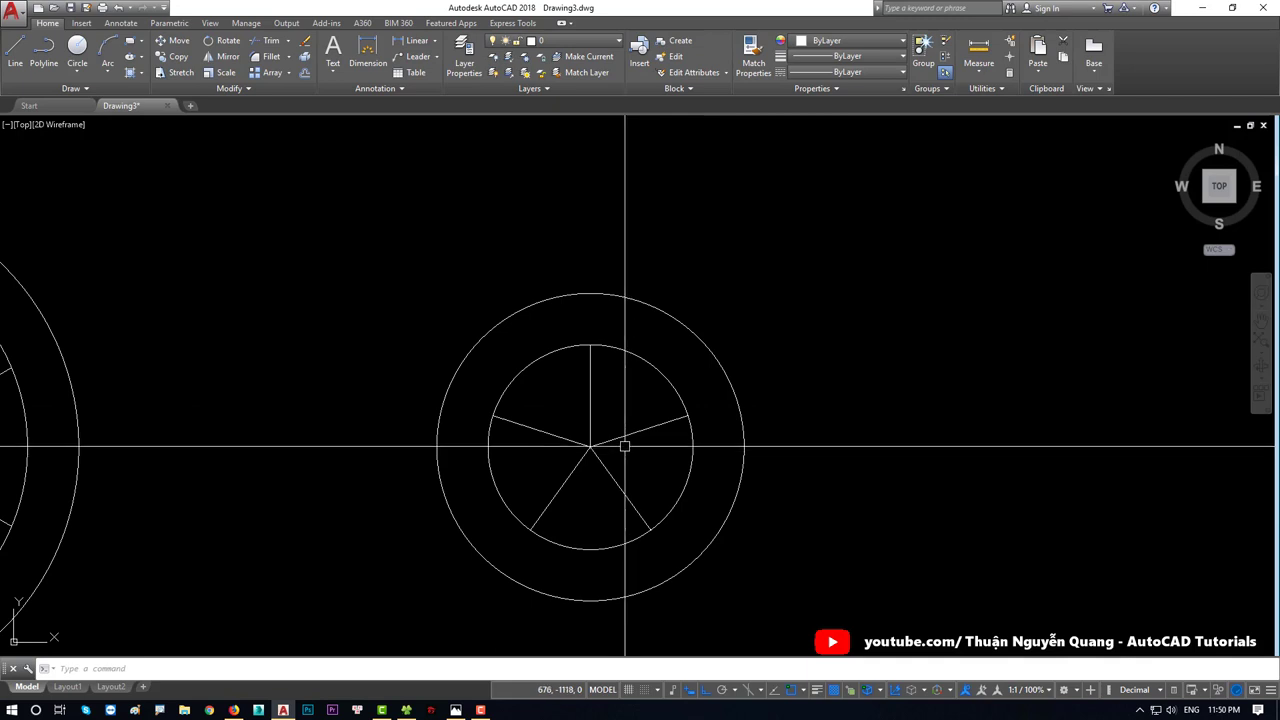
{"action": "type", "text": "l"}
{"action": "key", "text": "Return"}
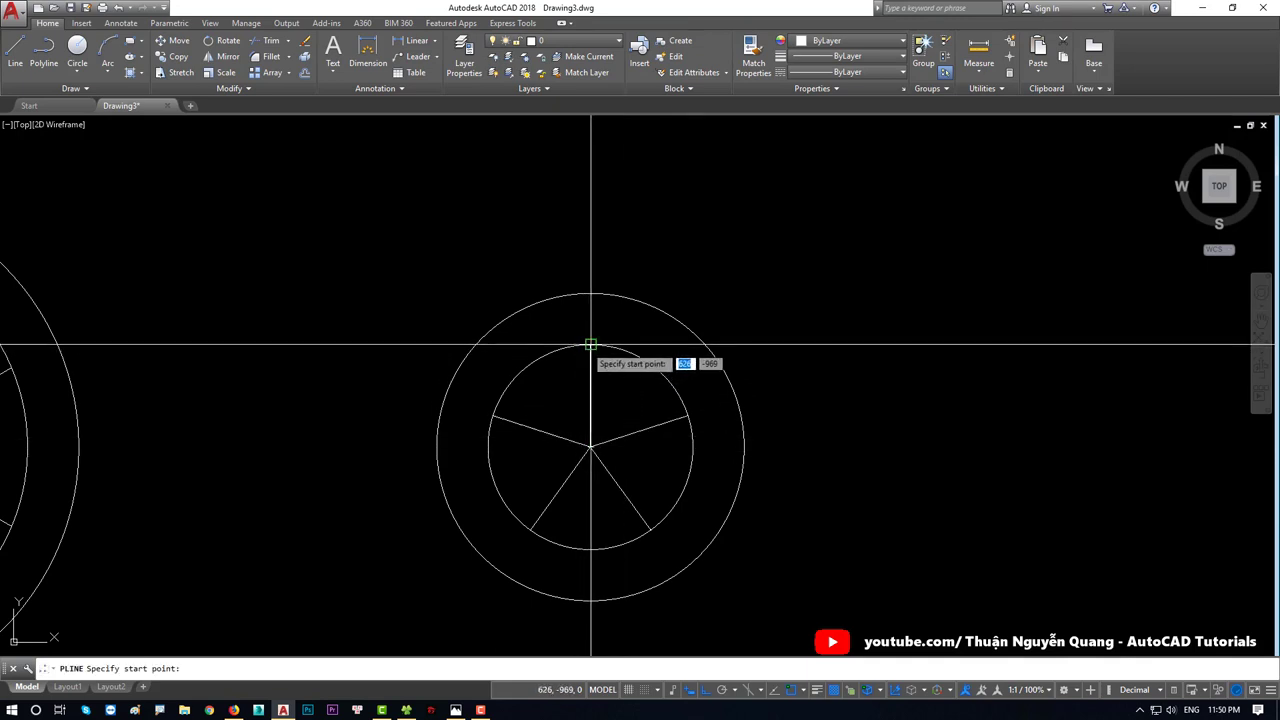
Step: Draw the five-pointed star with polylines joining the five spoke ends
{"action": "left_click", "coordinate": [591, 346]}
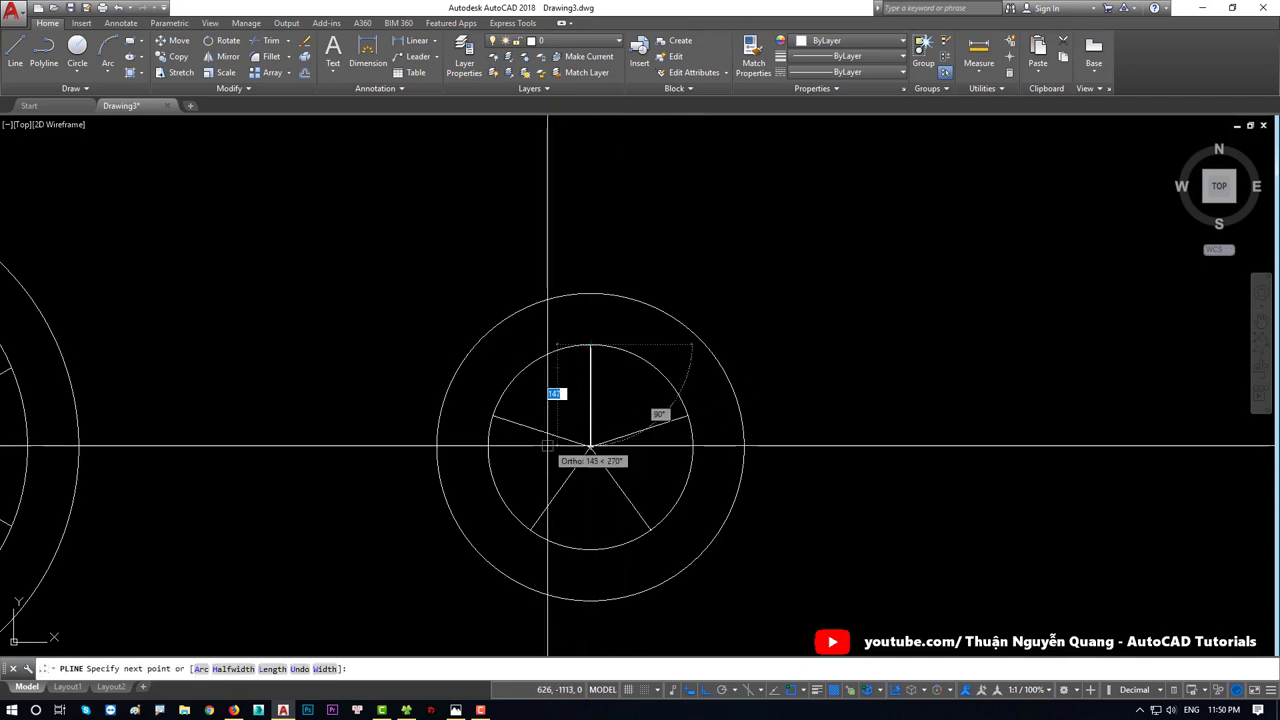
{"action": "left_click", "coordinate": [530, 528]}
{"action": "key", "text": "Return"}
{"action": "key", "text": "Return"}
{"action": "left_click", "coordinate": [530, 528]}
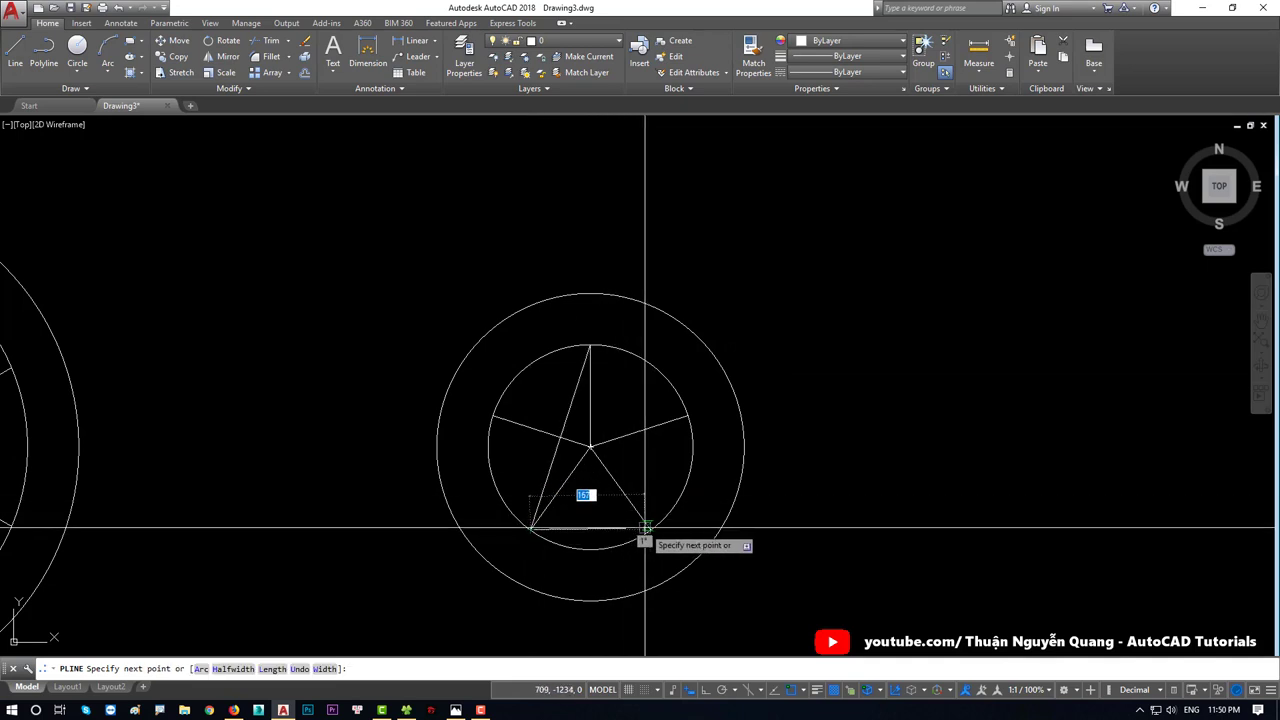
{"action": "left_click", "coordinate": [688, 414]}
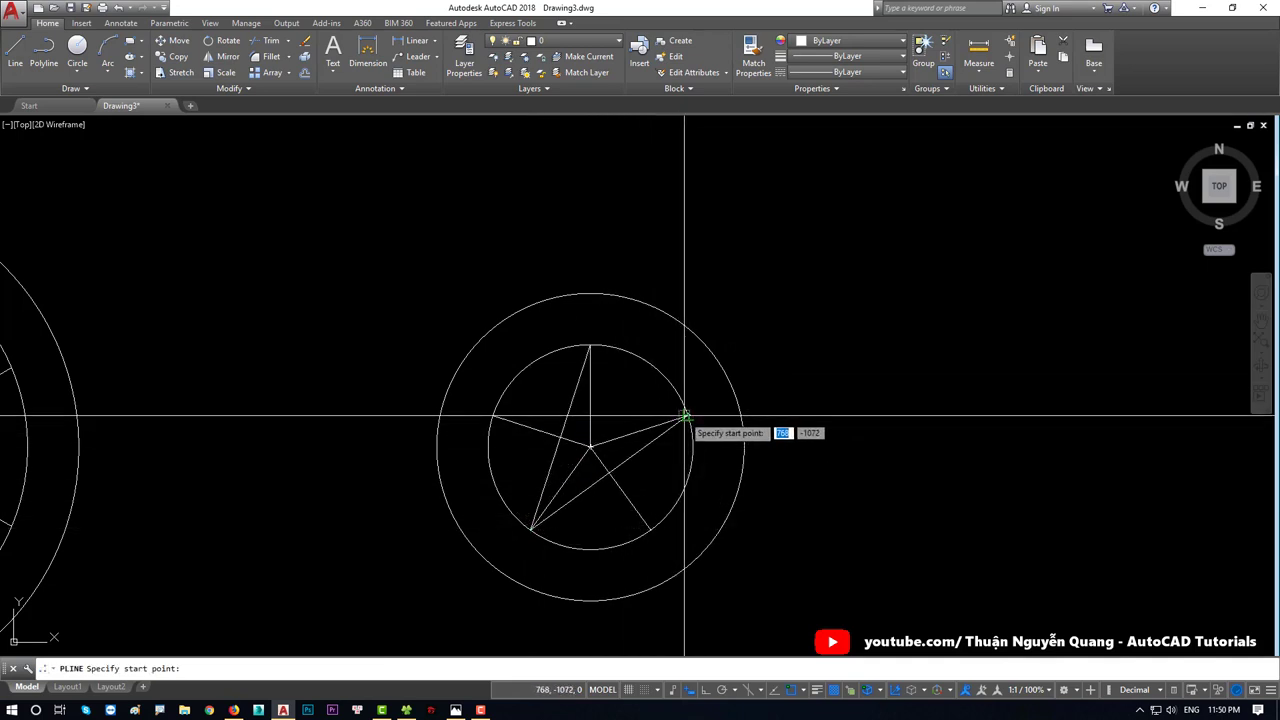
{"action": "left_click", "coordinate": [495, 414]}
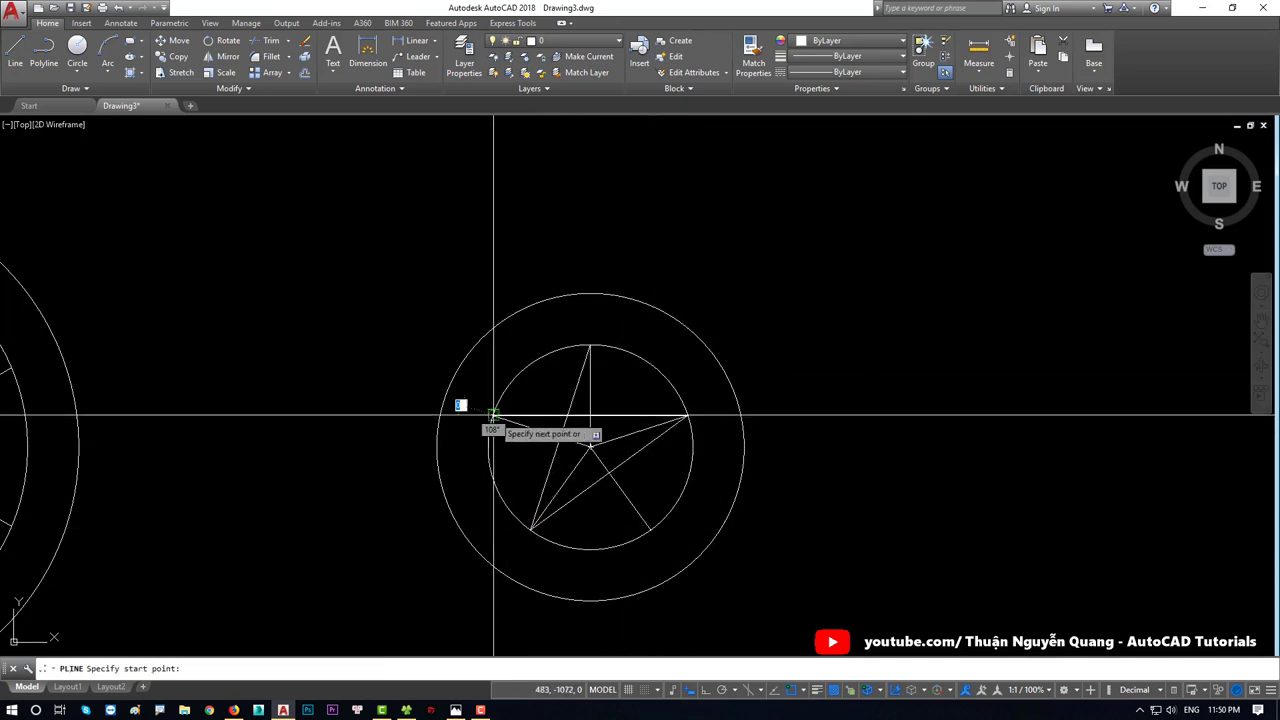
{"action": "left_click", "coordinate": [650, 528]}
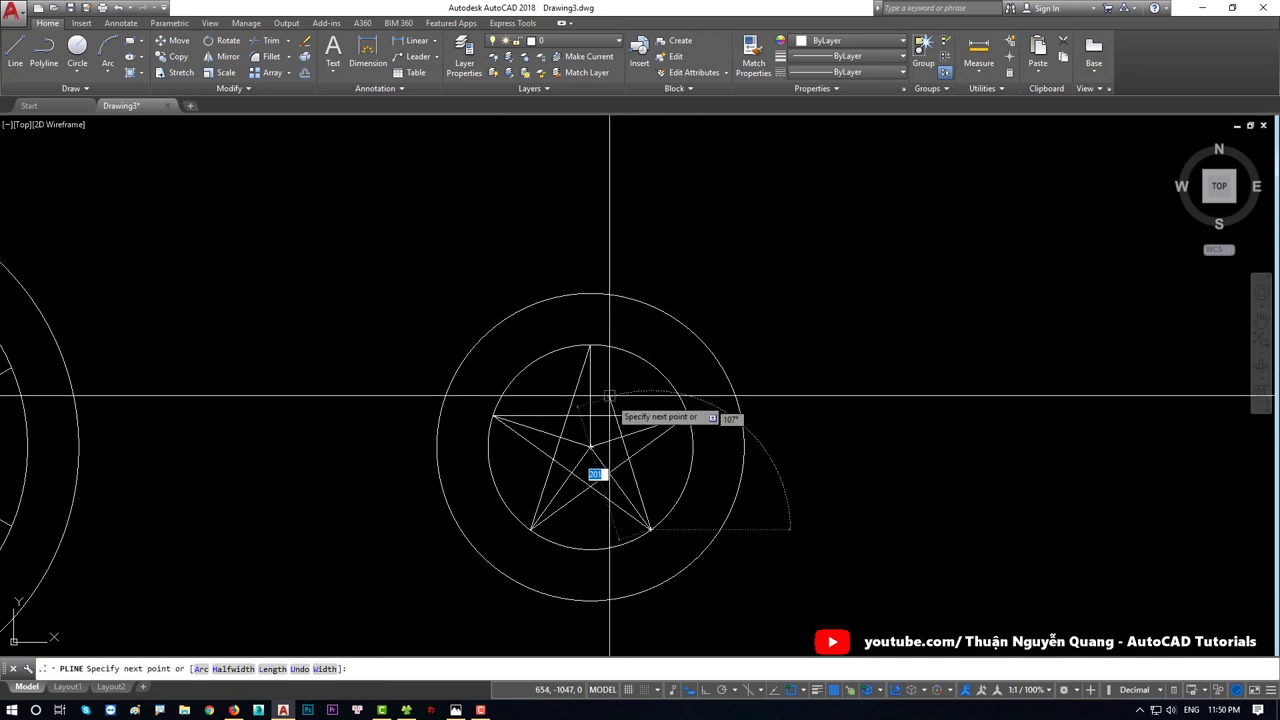
{"action": "left_click", "coordinate": [590, 350]}
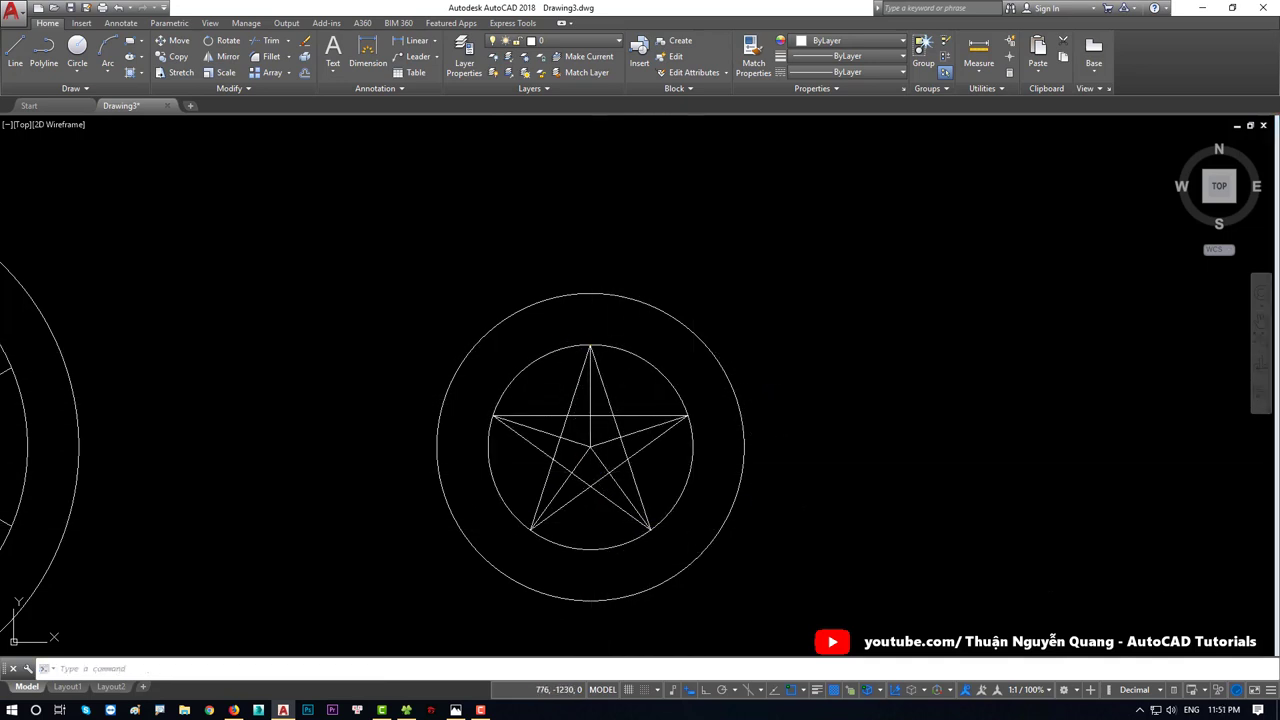
{"action": "key", "text": "alt+Tab"}
{"action": "key", "text": "alt+Tab"}
Step: Trim the star's inner crossing segments using a crossing window of cutting edges
{"action": "scroll", "coordinate": [650, 470], "scroll_direction": "up", "scroll_amount": 2}
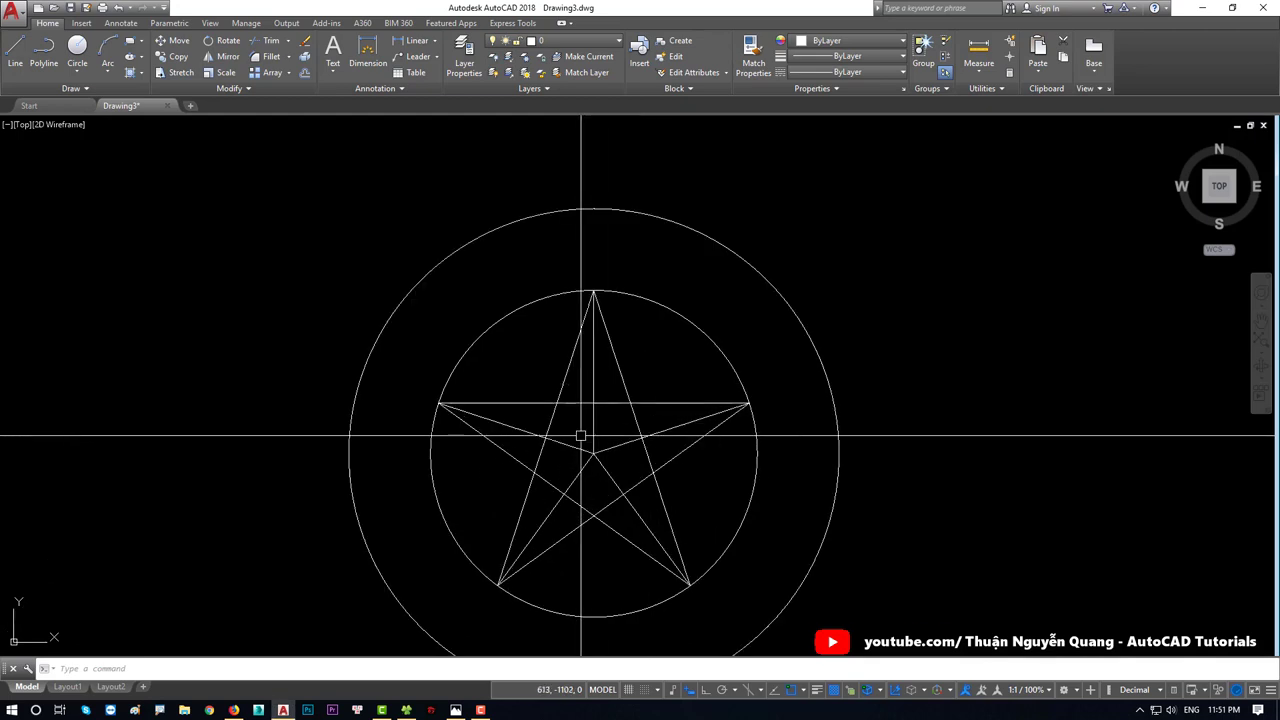
{"action": "scroll", "coordinate": [640, 455], "scroll_direction": "down", "scroll_amount": 2}
{"action": "key", "text": "Return"}
{"action": "left_click", "coordinate": [806, 591]}
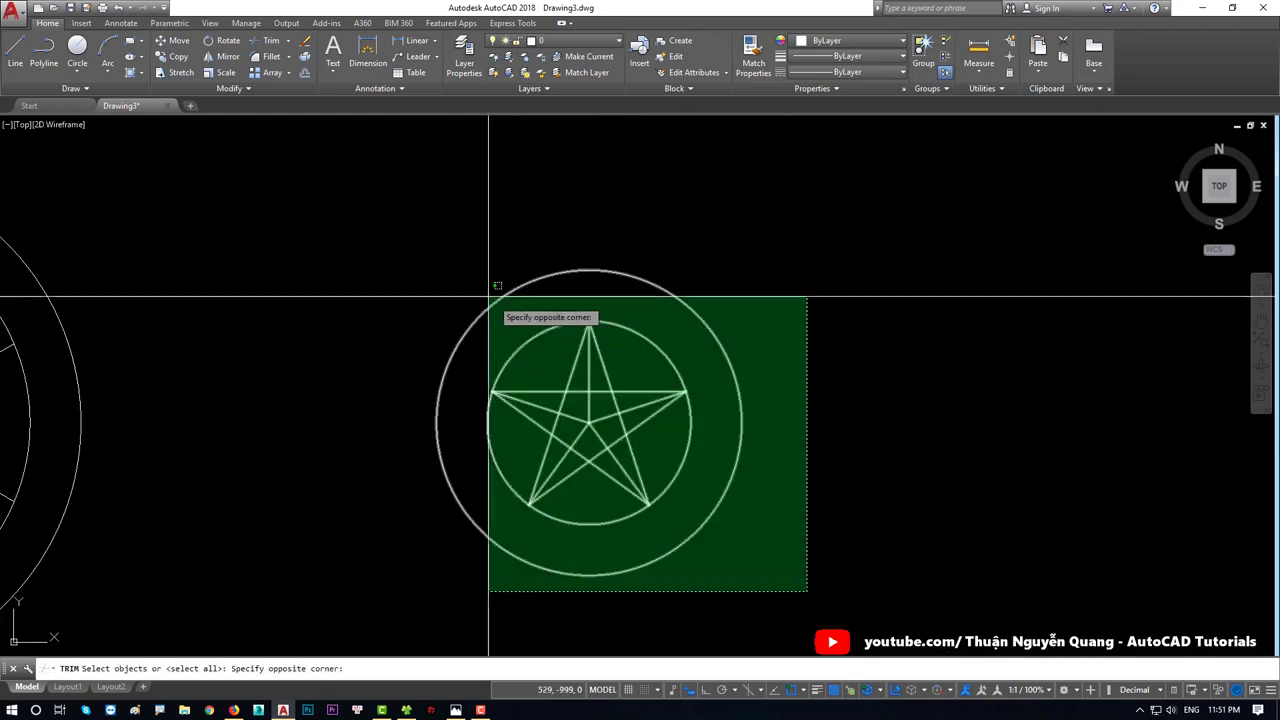
{"action": "left_click", "coordinate": [509, 314]}
{"action": "key", "text": "Return"}
{"action": "scroll", "coordinate": [537, 400], "scroll_direction": "up", "scroll_amount": 2}
{"action": "scroll", "coordinate": [580, 430], "scroll_direction": "up", "scroll_amount": 1}
{"action": "left_click", "coordinate": [586, 436]}
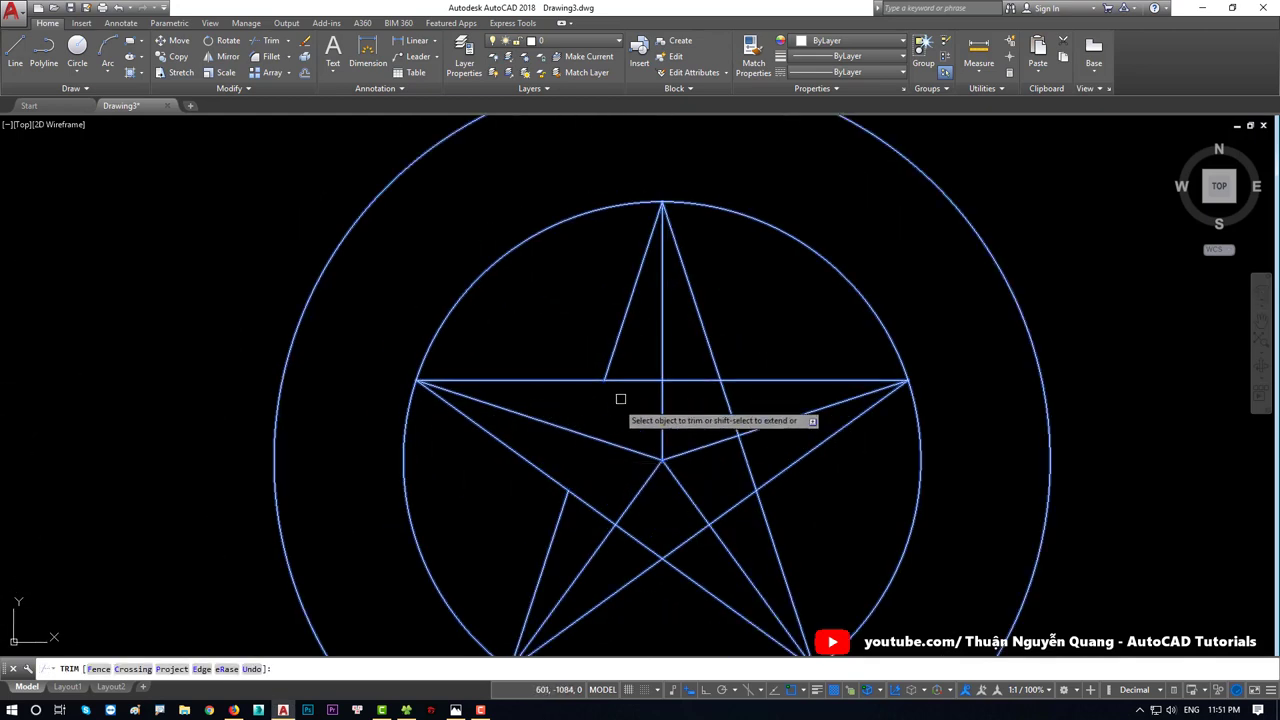
{"action": "left_click", "coordinate": [630, 381]}
{"action": "left_click", "coordinate": [741, 452]}
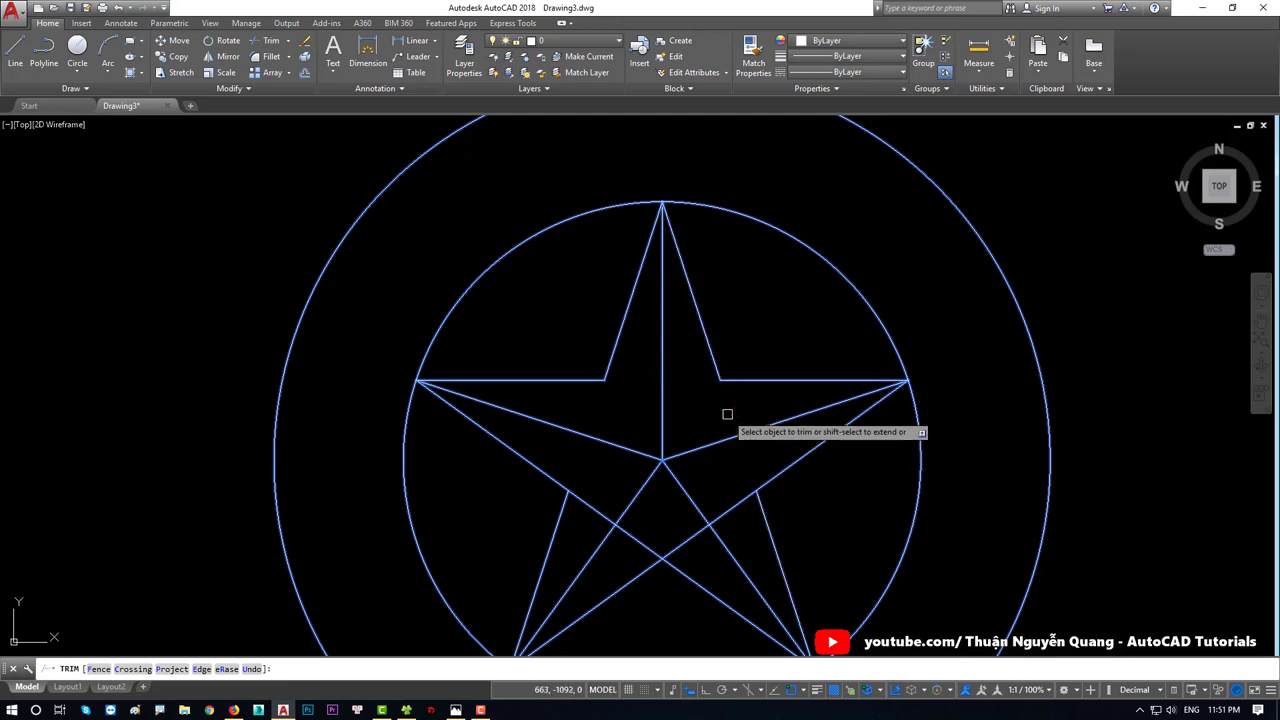
{"action": "left_click", "coordinate": [743, 500]}
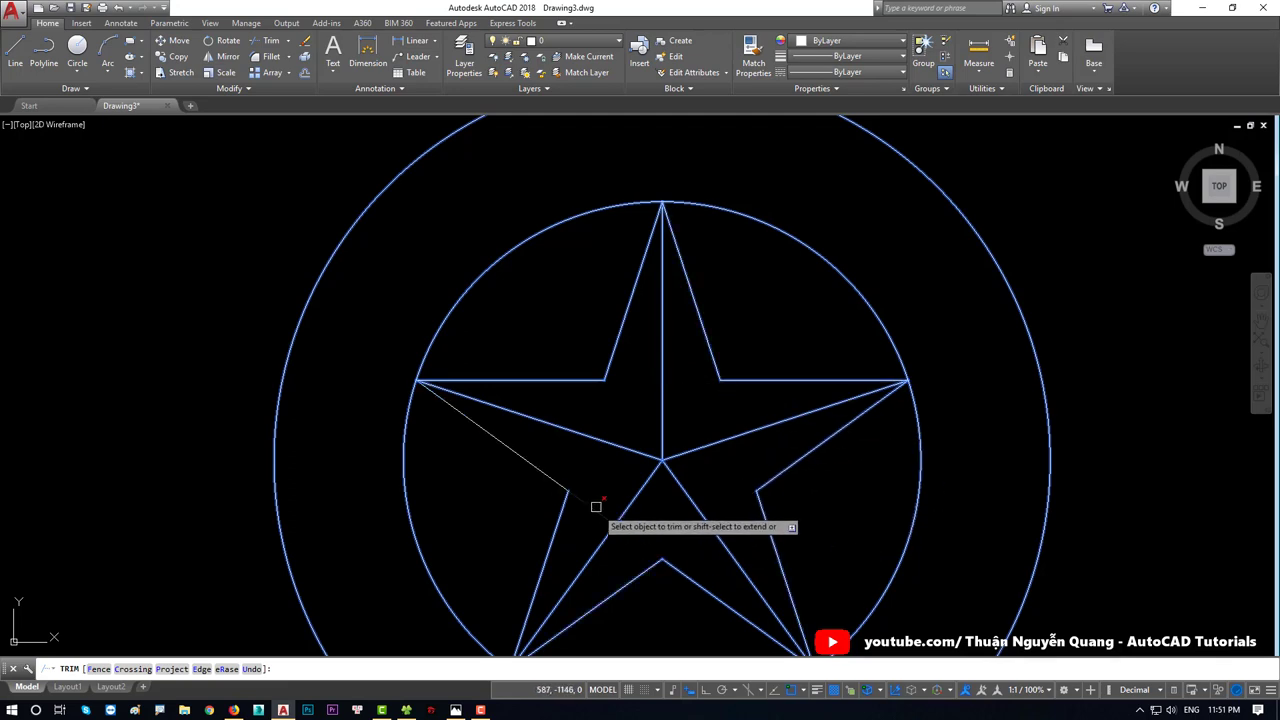
{"action": "scroll", "coordinate": [660, 455], "scroll_direction": "down", "scroll_amount": 5}
{"action": "key", "text": "alt+Tab"}
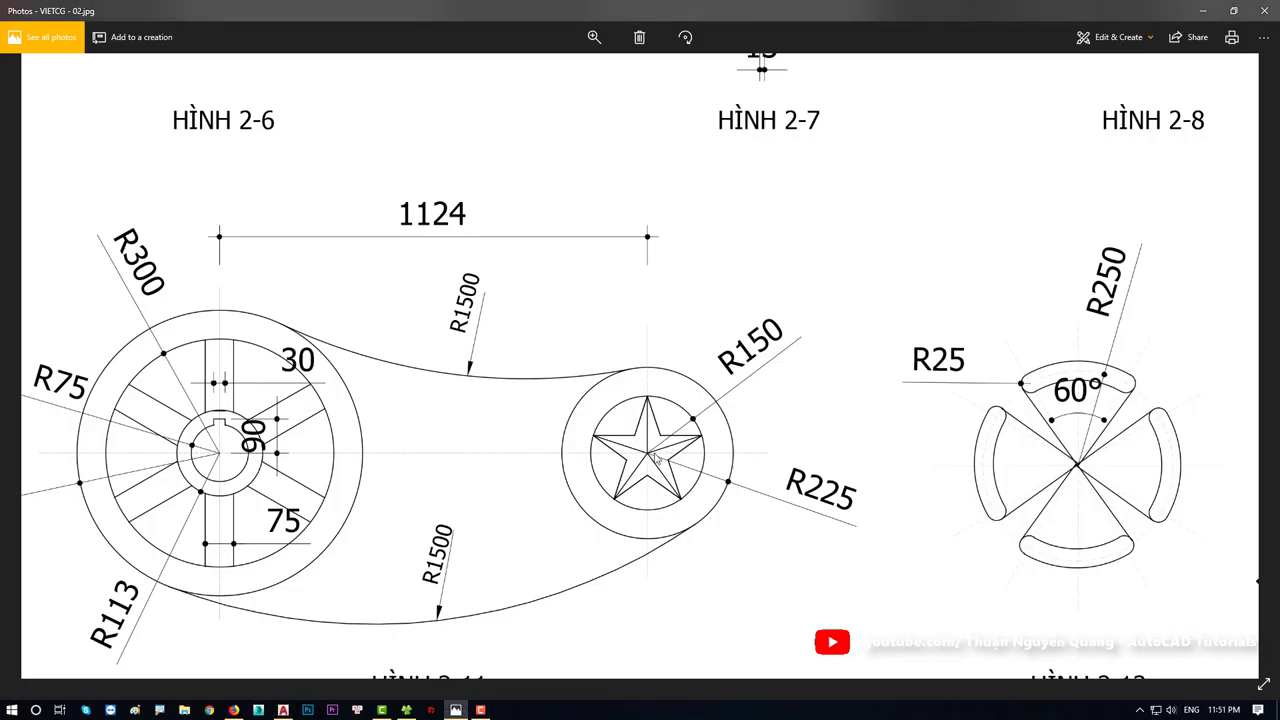
Step: Zoom out and pan the Photos image to show figure HÌNH 2-11 in full
{"action": "scroll", "coordinate": [656, 457], "scroll_direction": "down", "scroll_amount": 2}
{"action": "left_click_drag", "start_coordinate": [514, 503], "coordinate": [566, 466]}
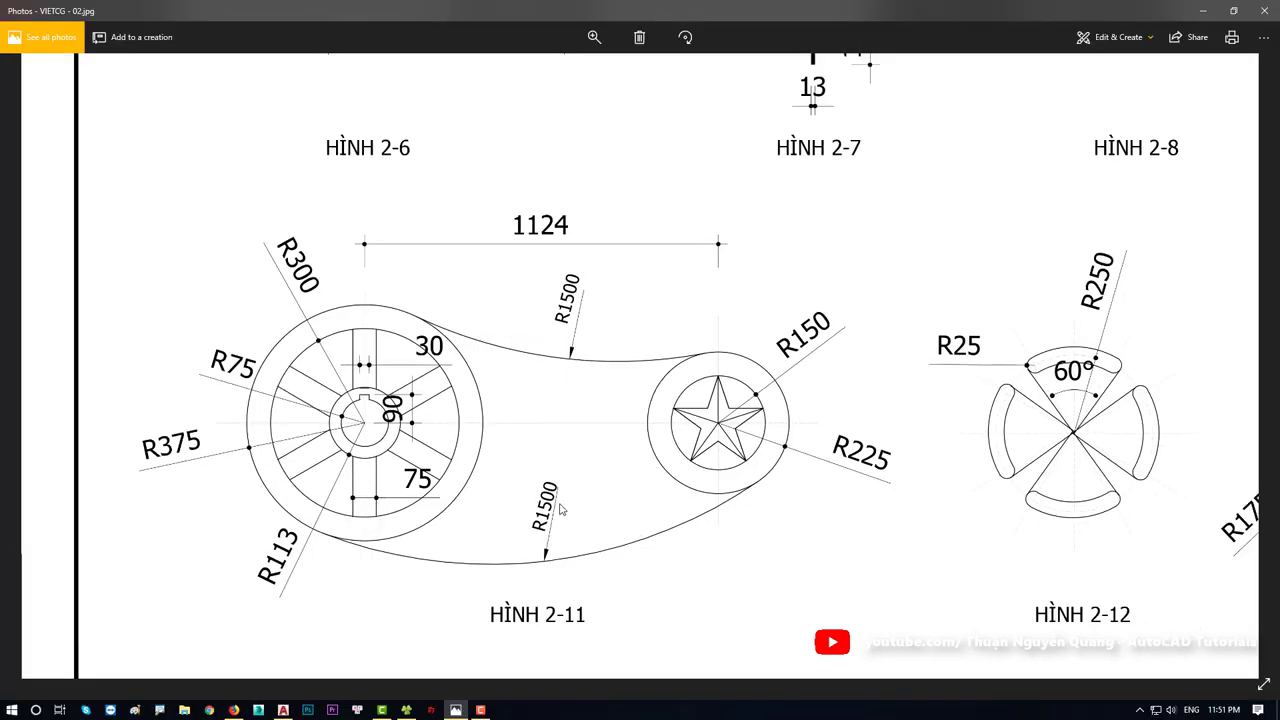
{"action": "scroll", "coordinate": [562, 510], "scroll_direction": "down", "scroll_amount": 1}
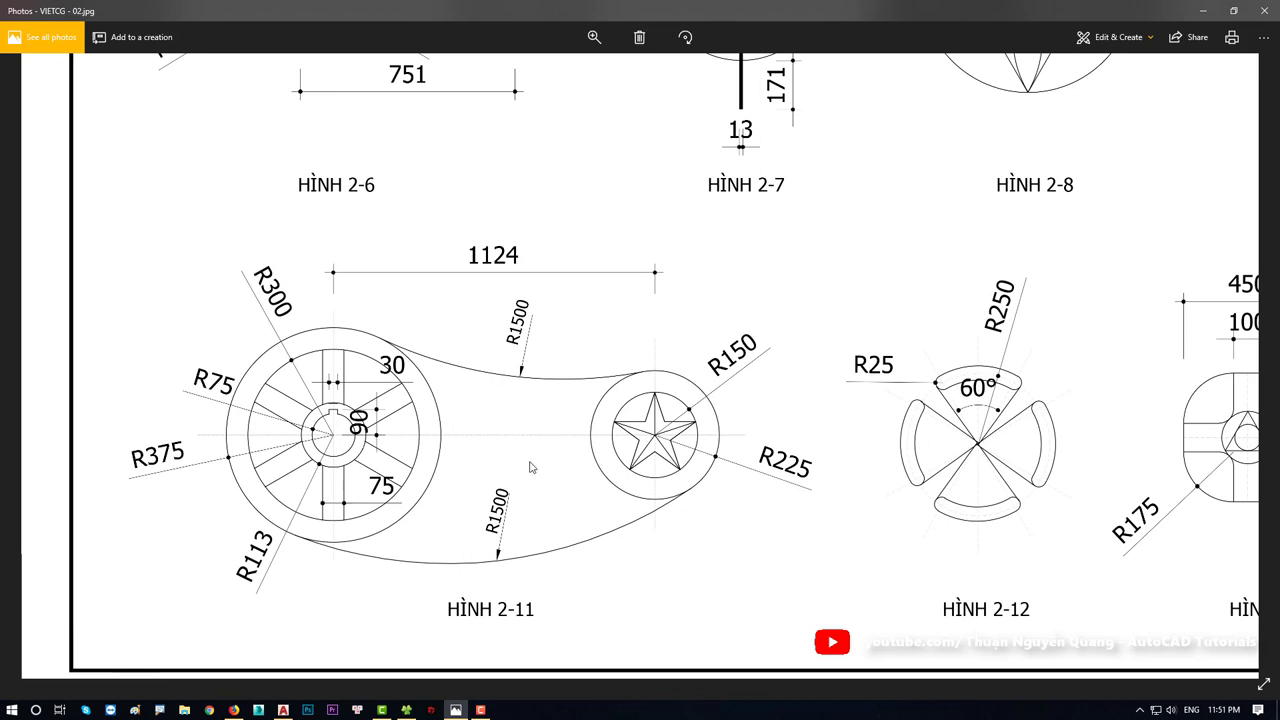
{"action": "key", "text": "alt+Tab"}
Step: Zoom around the drawing and inspect the star ring's outer circle
{"action": "scroll", "coordinate": [580, 492], "scroll_direction": "down", "scroll_amount": 3}
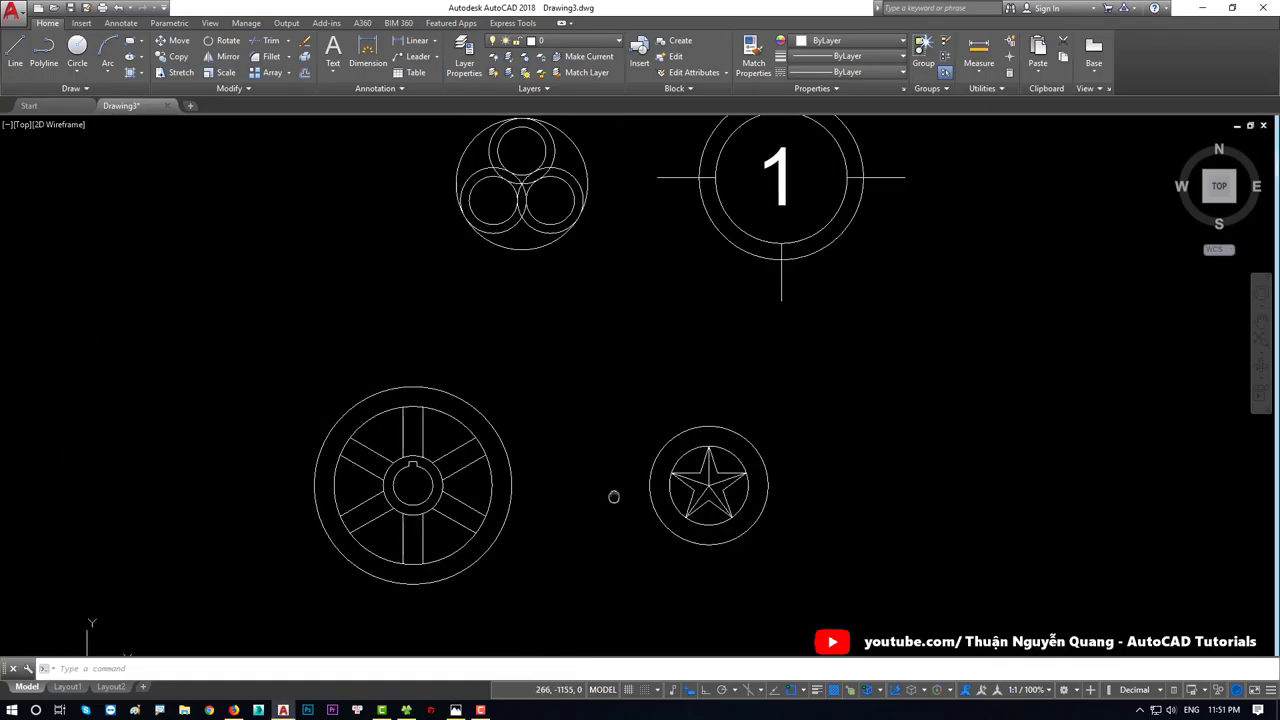
{"action": "scroll", "coordinate": [612, 497], "scroll_direction": "down", "scroll_amount": 1}
{"action": "scroll", "coordinate": [613, 475], "scroll_direction": "up", "scroll_amount": 3}
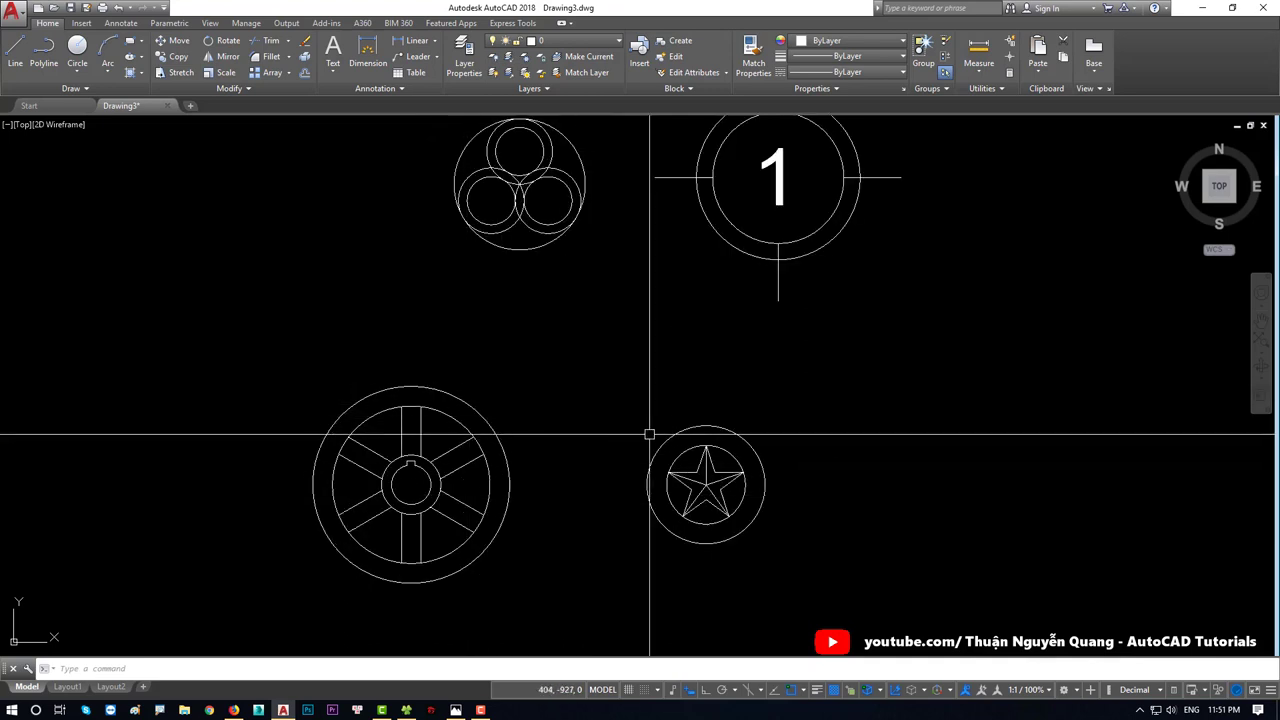
{"action": "scroll", "coordinate": [492, 406], "scroll_direction": "up", "scroll_amount": 2}
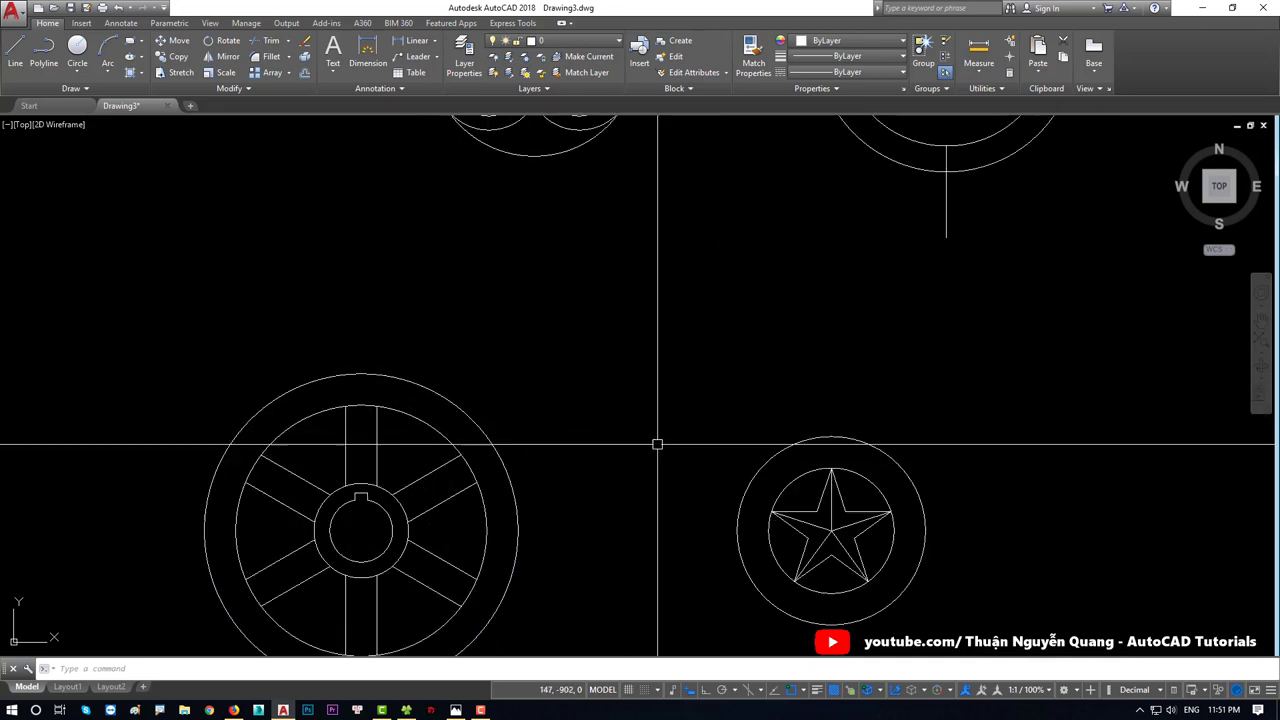
{"action": "left_click", "coordinate": [768, 459]}
{"action": "key", "text": "Escape"}
{"action": "left_click", "coordinate": [633, 294]}
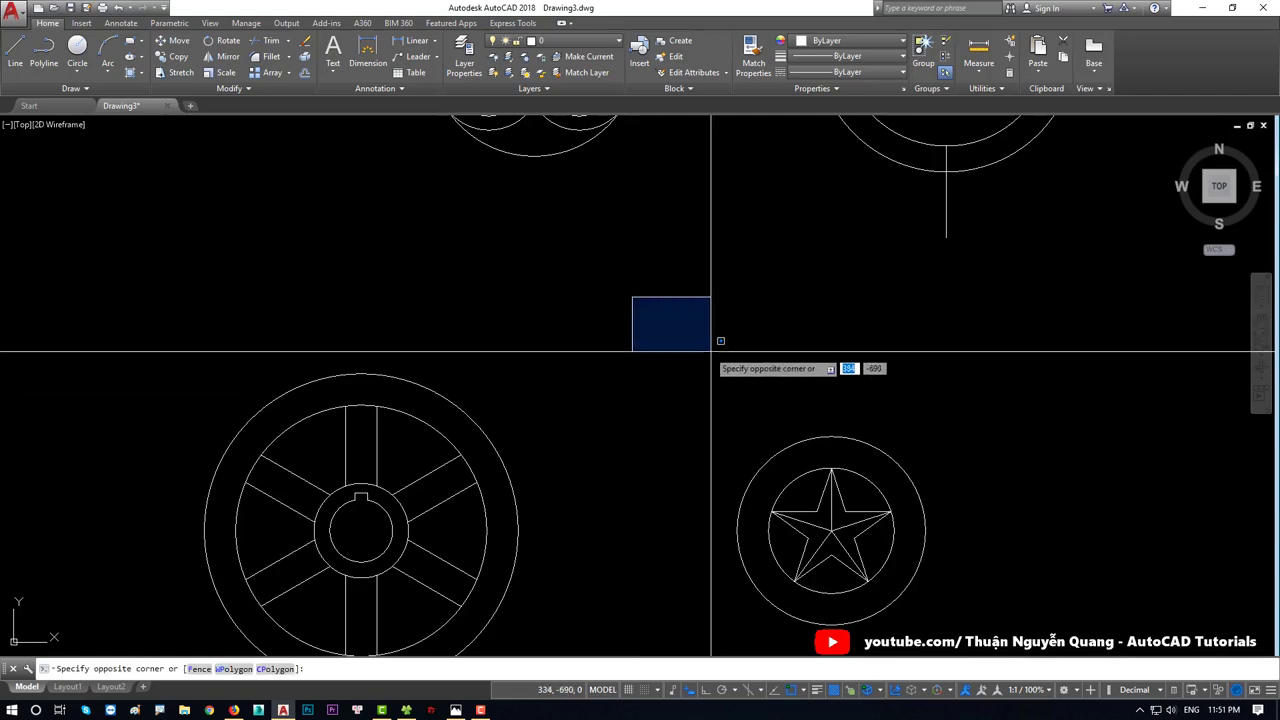
{"action": "left_click", "coordinate": [717, 349]}
Step: Check the reference figure again, then bring up the Circle methods list
{"action": "key", "text": "alt+Tab"}
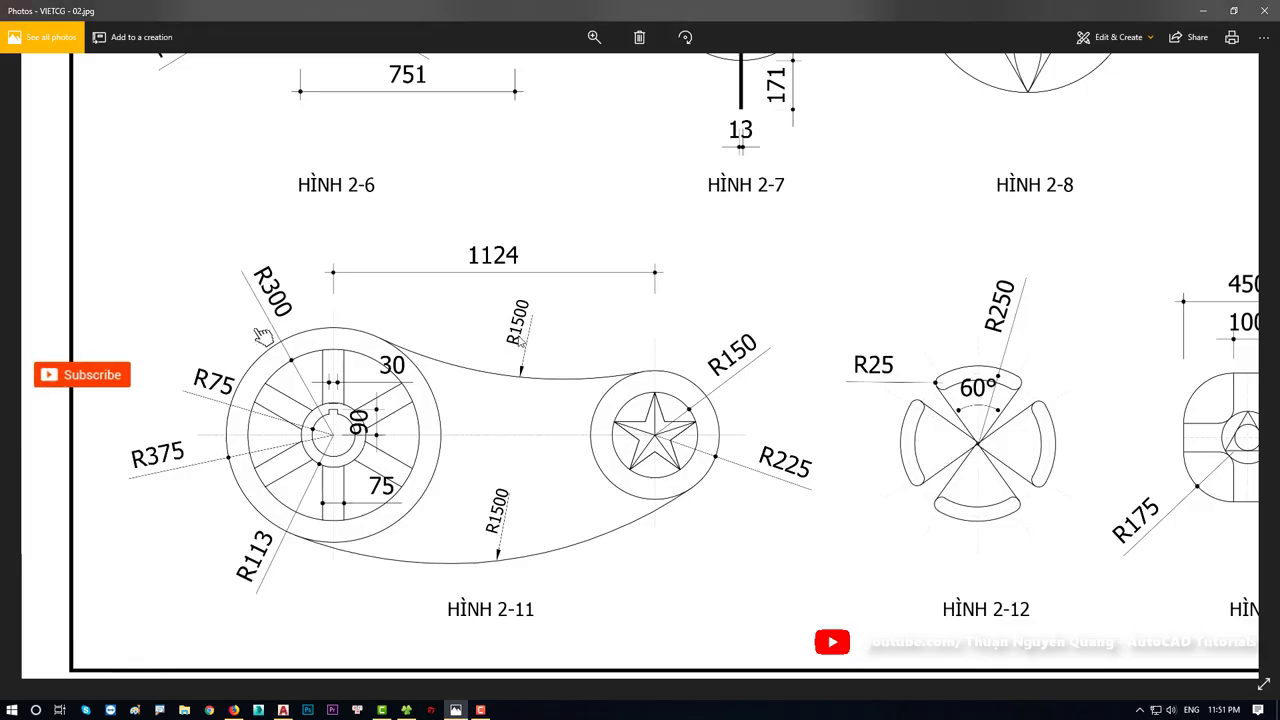
{"action": "key", "text": "alt+Tab"}
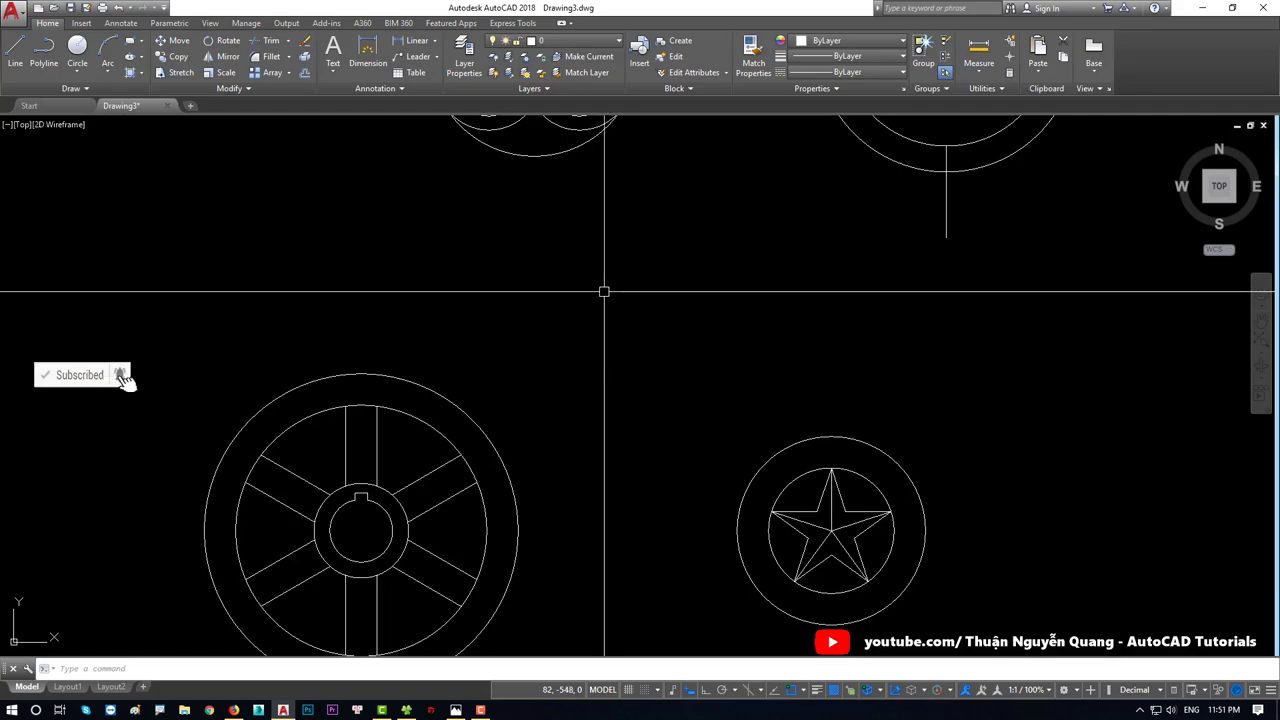
{"action": "key", "text": "alt+Tab"}
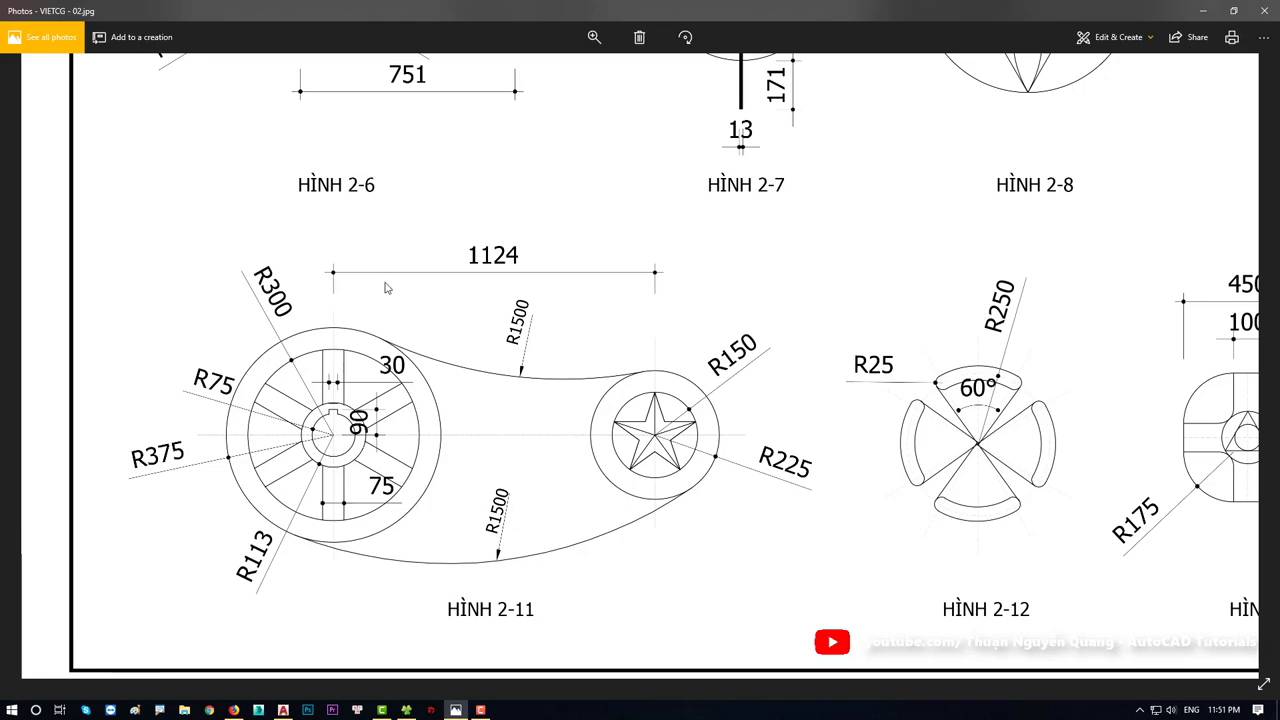
{"action": "key", "text": "alt+Tab"}
{"action": "left_click", "coordinate": [83, 75]}
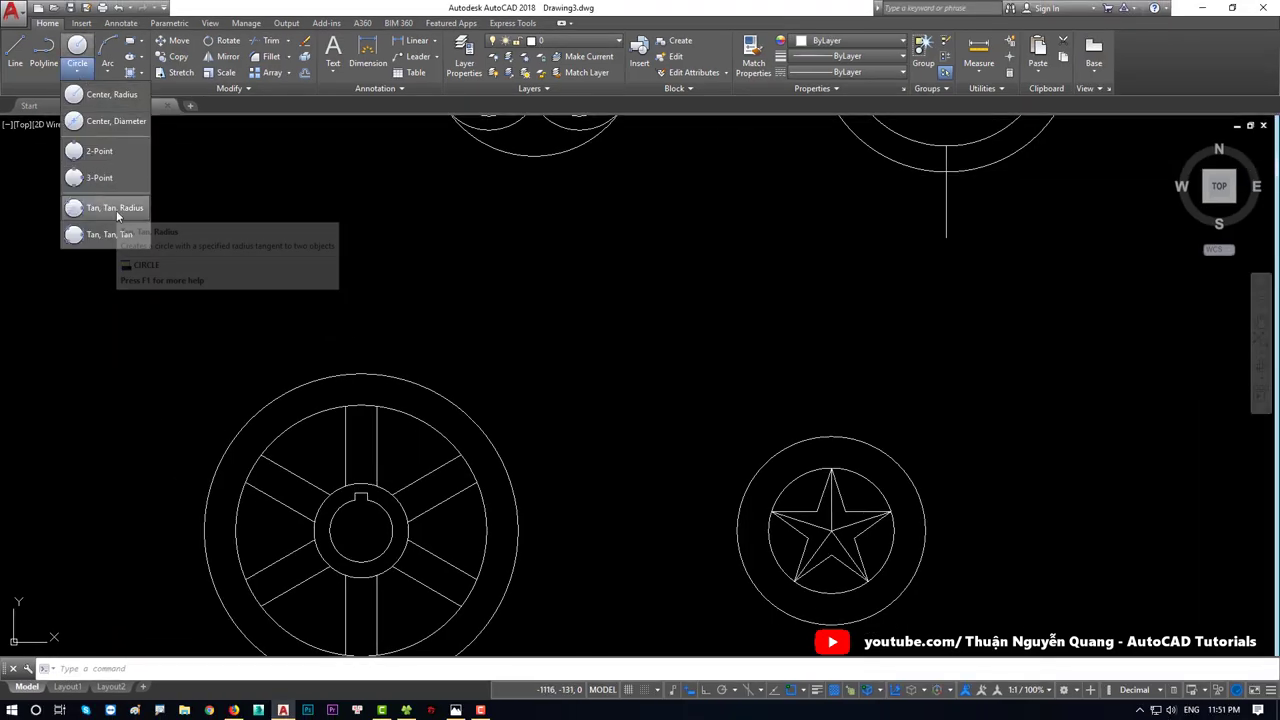
Step: Draw an R1500 circle tangent to the wheel's rim and the star ring's outer circle
{"action": "left_click", "coordinate": [103, 209]}
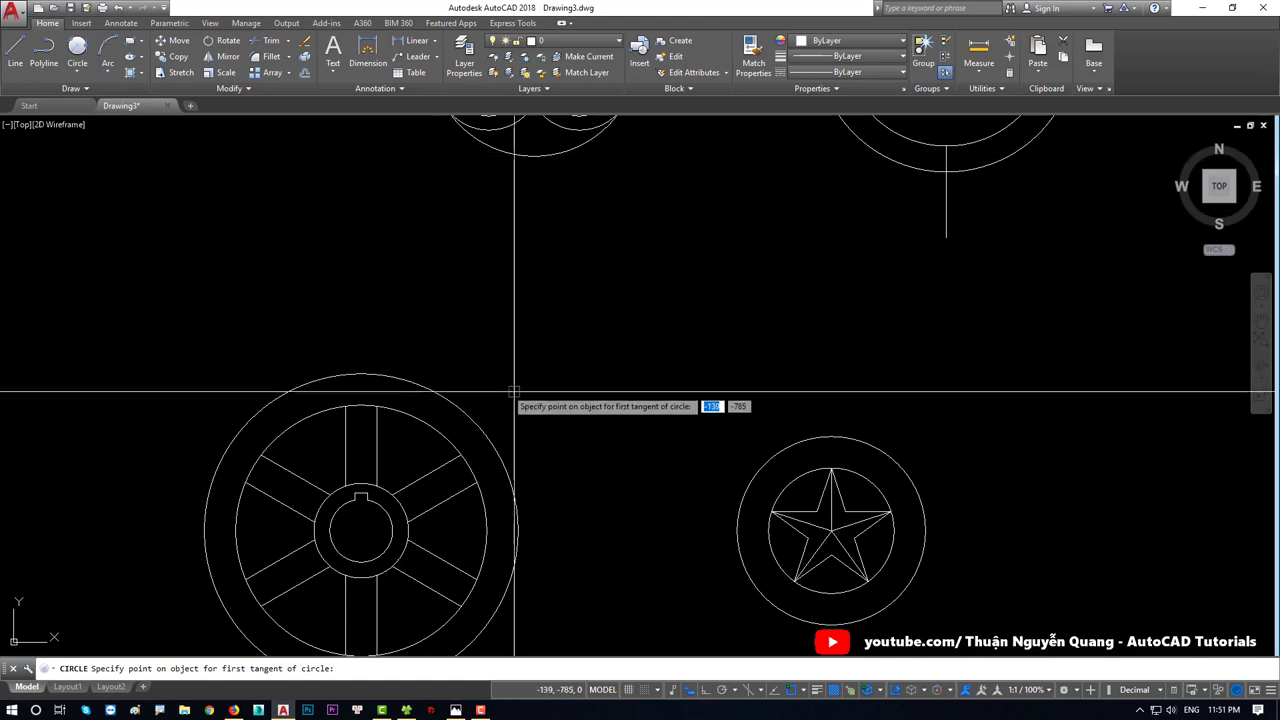
{"action": "left_click", "coordinate": [779, 453]}
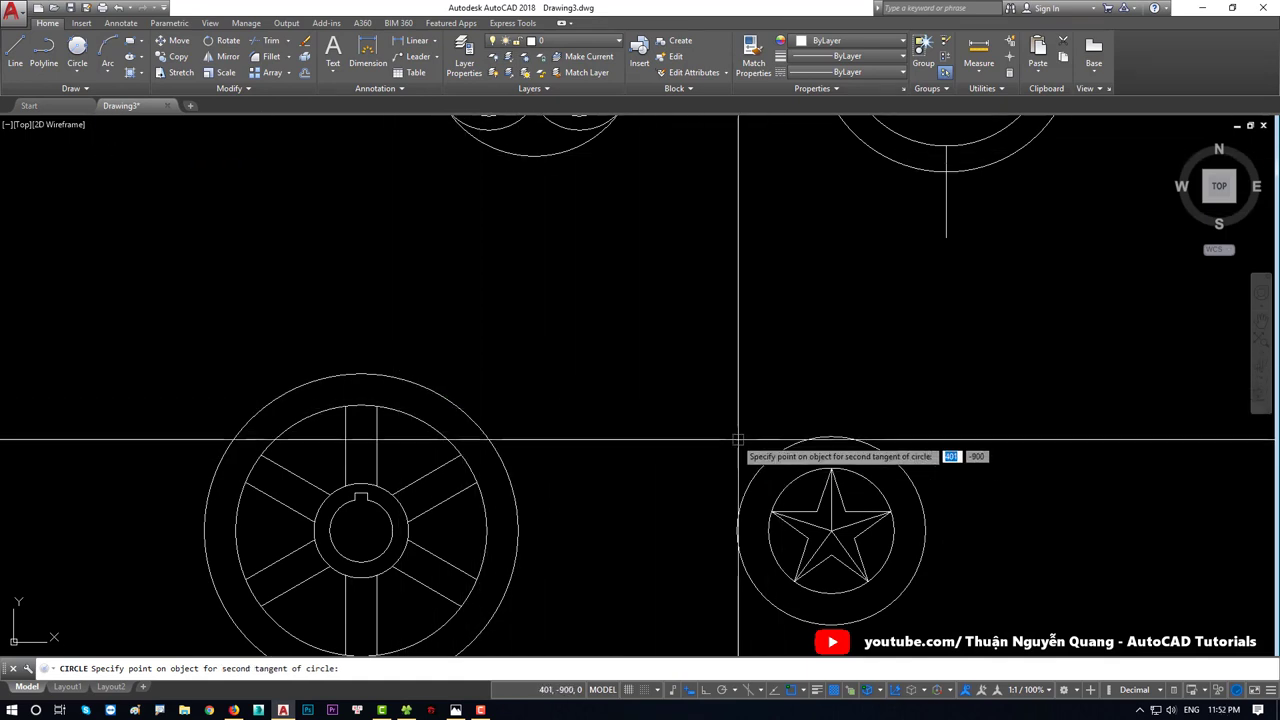
{"action": "left_click", "coordinate": [777, 450]}
{"action": "type", "text": "1500"}
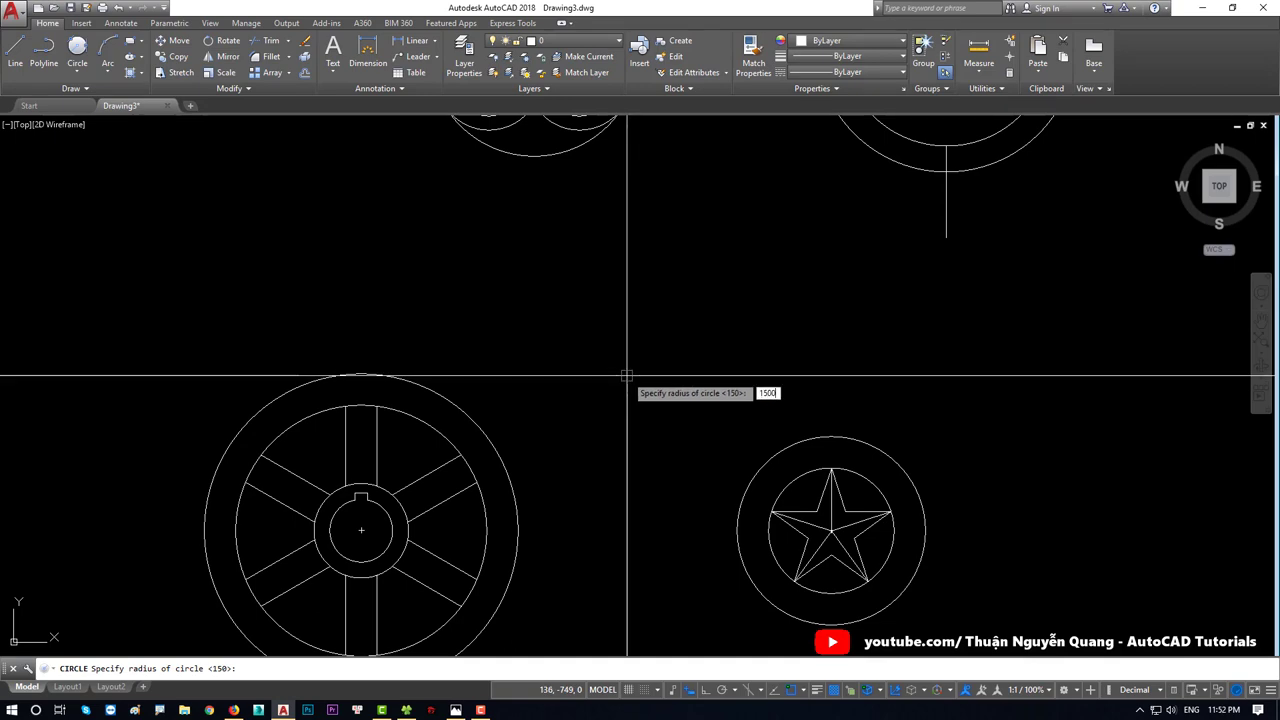
{"action": "key", "text": "Return"}
Step: Start trimming and pick the first outer circle as a cutting edge
{"action": "scroll", "coordinate": [700, 420], "scroll_direction": "down", "scroll_amount": 3}
{"action": "scroll", "coordinate": [700, 420], "scroll_direction": "up", "scroll_amount": 3}
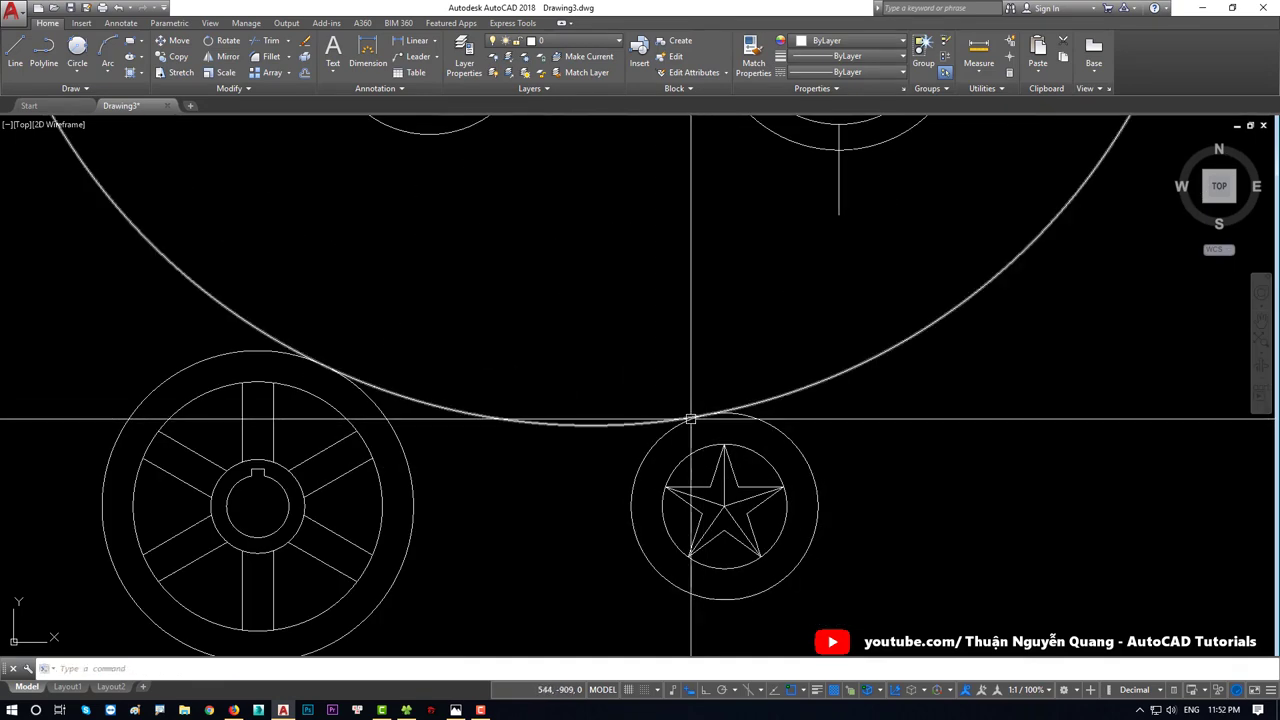
{"action": "type", "text": "tr"}
{"action": "key", "text": "Return"}
{"action": "left_click", "coordinate": [690, 418]}
Step: Trim the R1500 circle to one upper arc bridging the wheel and star rings
{"action": "left_click", "coordinate": [380, 408]}
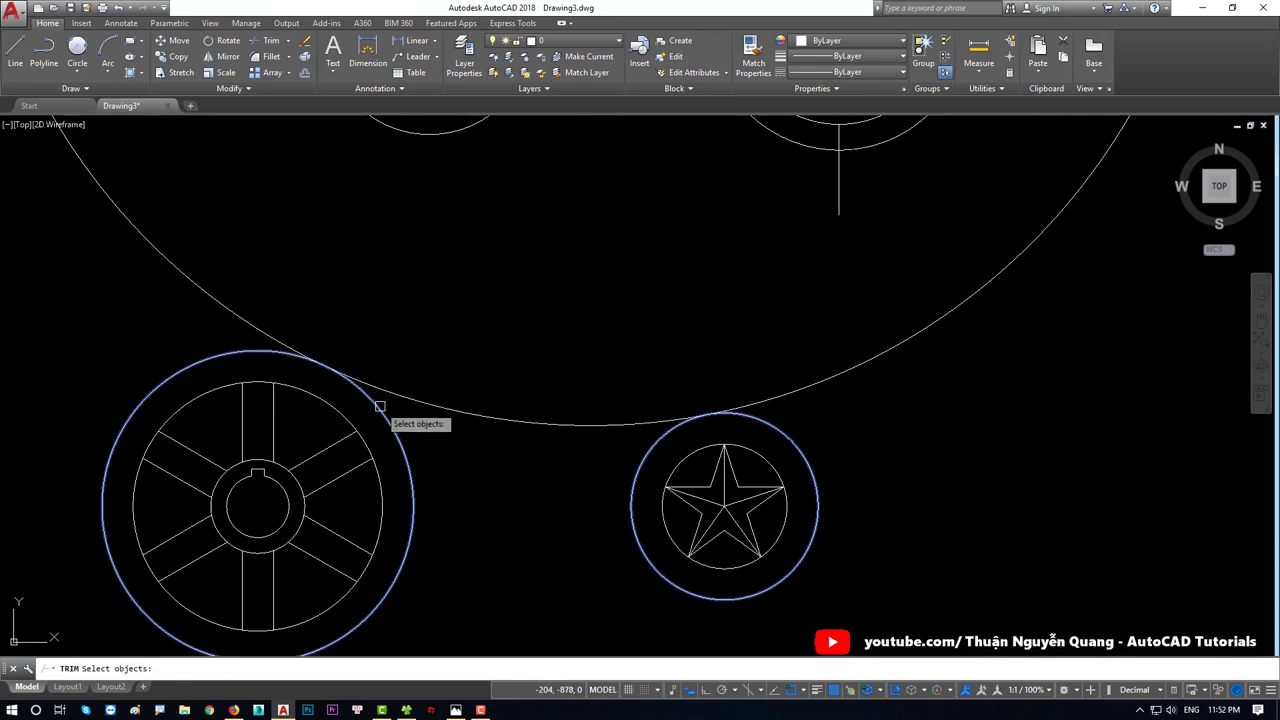
{"action": "key", "text": "Return"}
{"action": "left_click", "coordinate": [278, 347]}
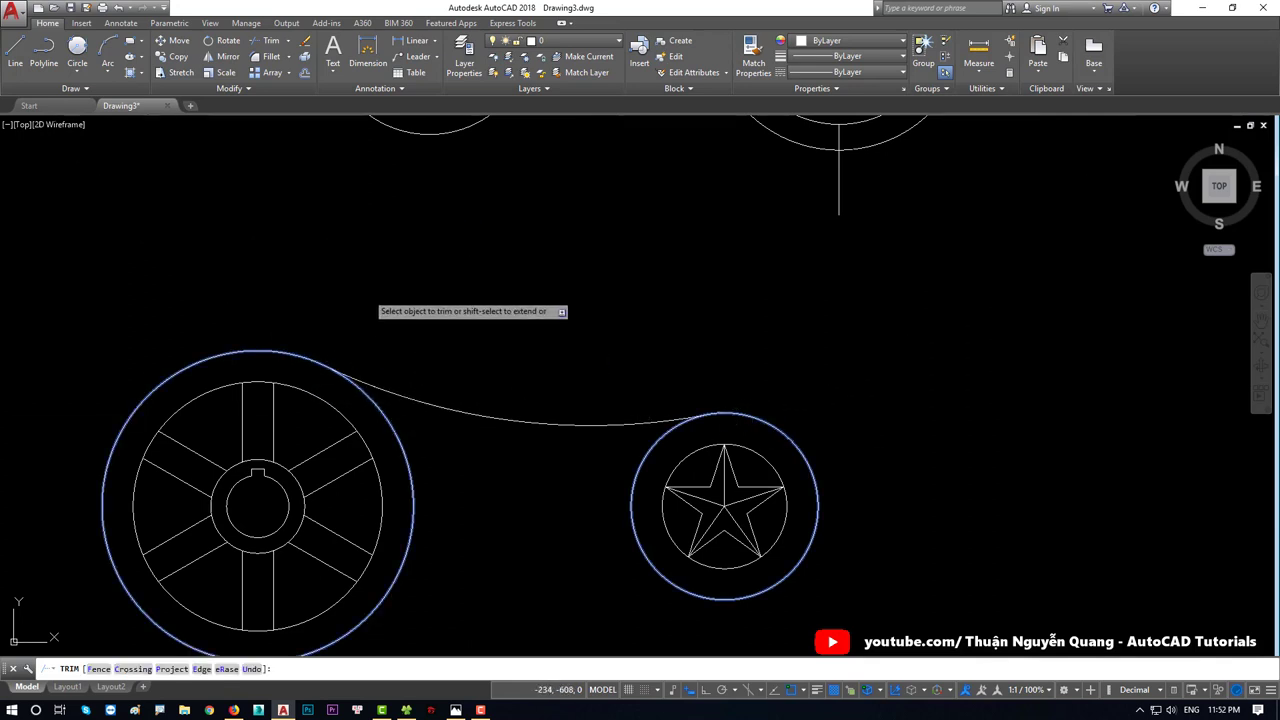
{"action": "key", "text": "Escape"}
{"action": "scroll", "coordinate": [544, 436], "scroll_direction": "down", "scroll_amount": 4}
{"action": "scroll", "coordinate": [415, 465], "scroll_direction": "up", "scroll_amount": 2}
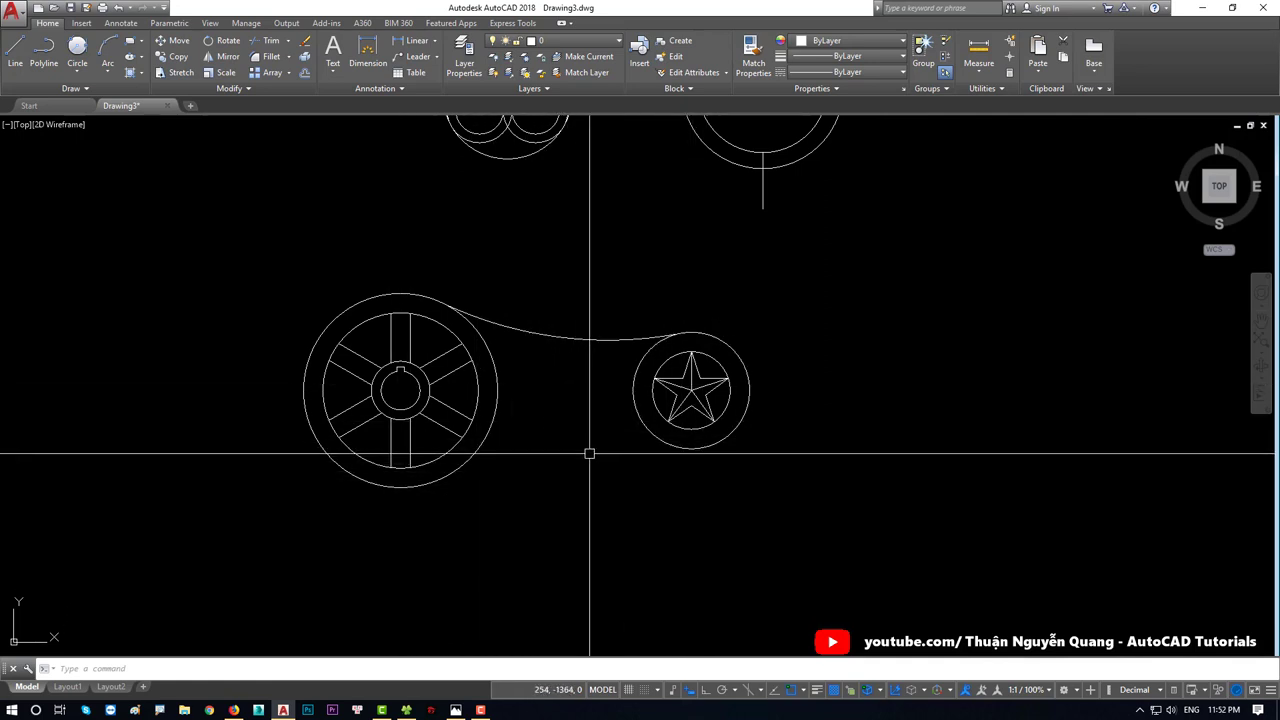
{"action": "key", "text": "alt+Tab"}
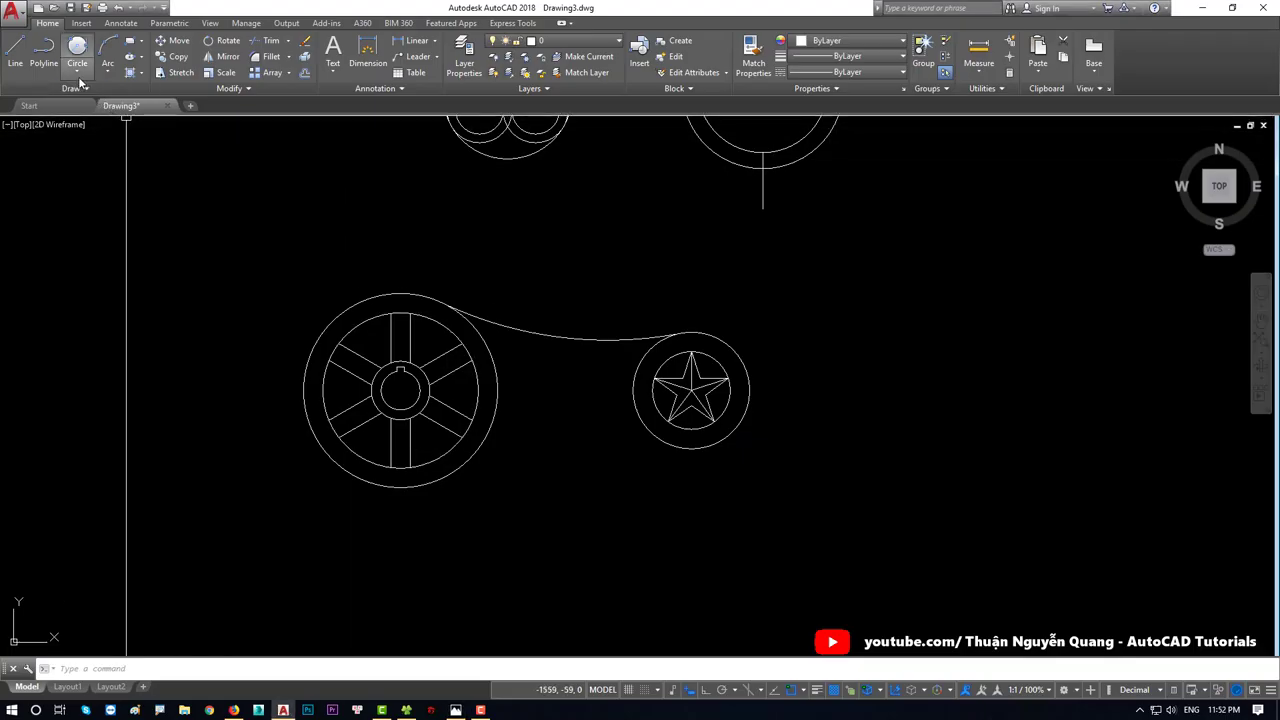
{"action": "left_click", "coordinate": [77, 70]}
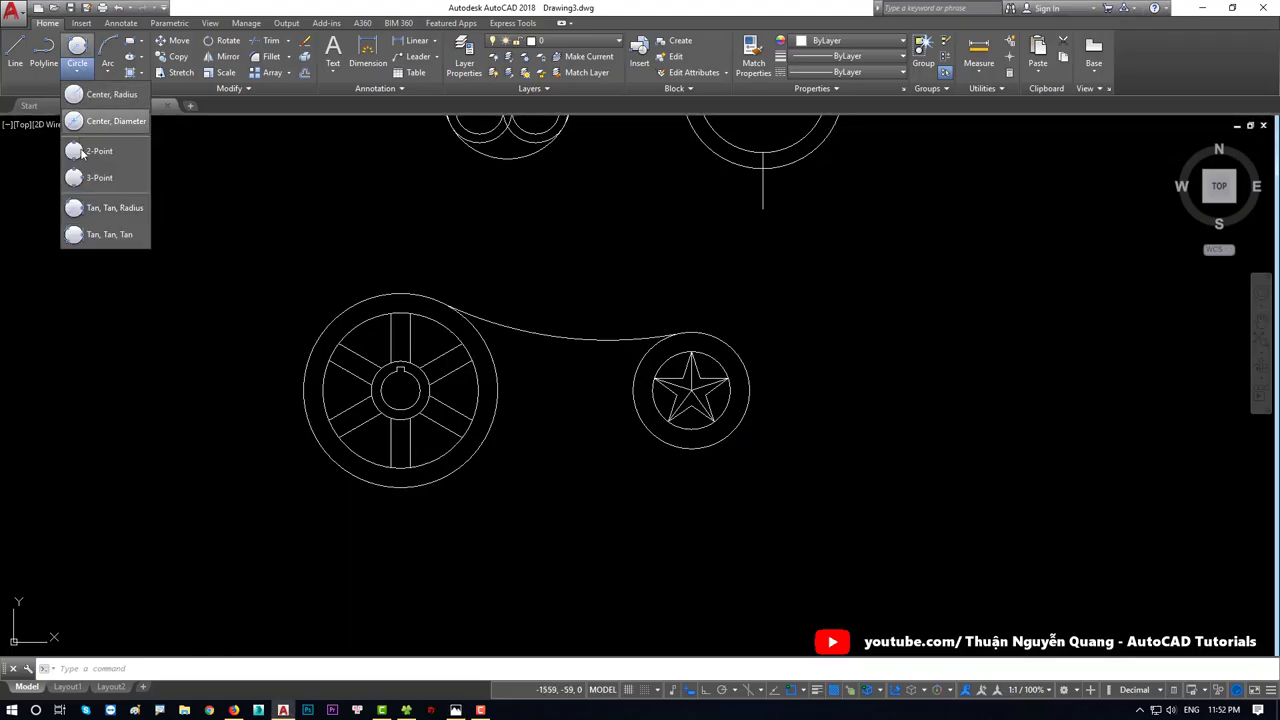
Step: Draw an R1500 Tan-Tan-Radius circle on the wheel and star outer circles
{"action": "left_click", "coordinate": [114, 208]}
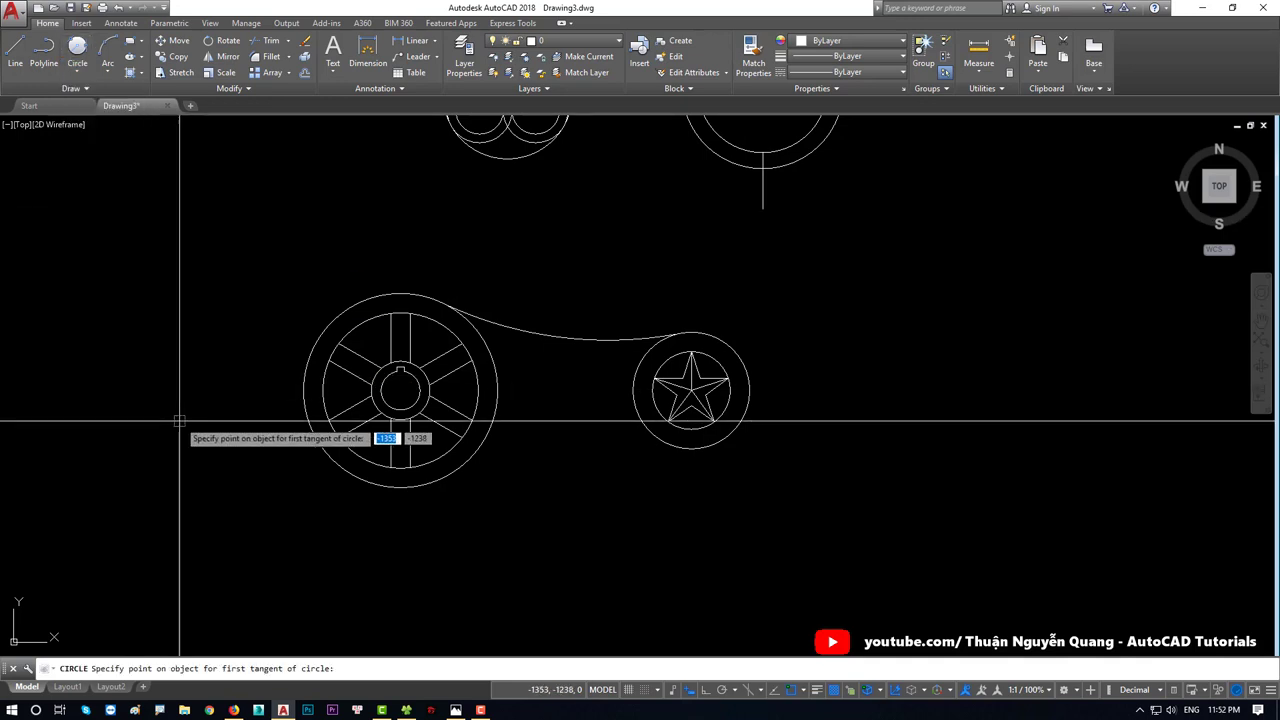
{"action": "left_click", "coordinate": [471, 450]}
{"action": "left_click", "coordinate": [636, 440]}
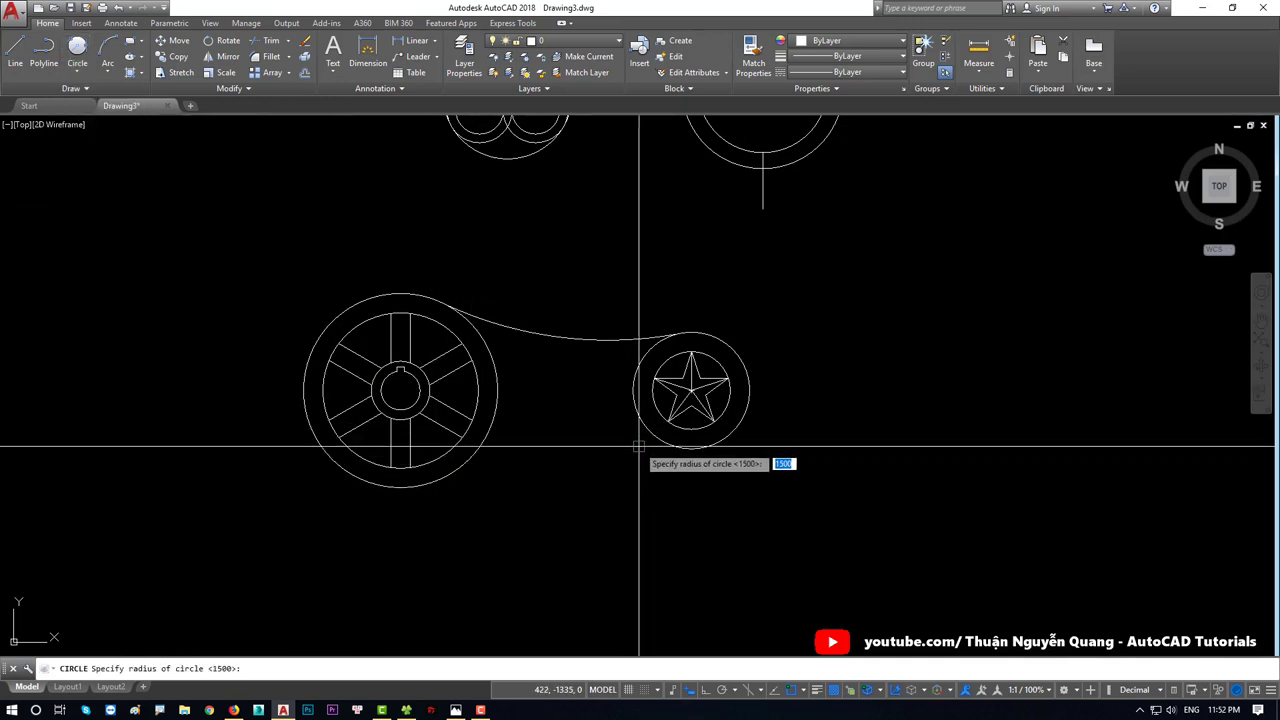
{"action": "type", "text": "150"}
{"action": "key", "text": "Return"}
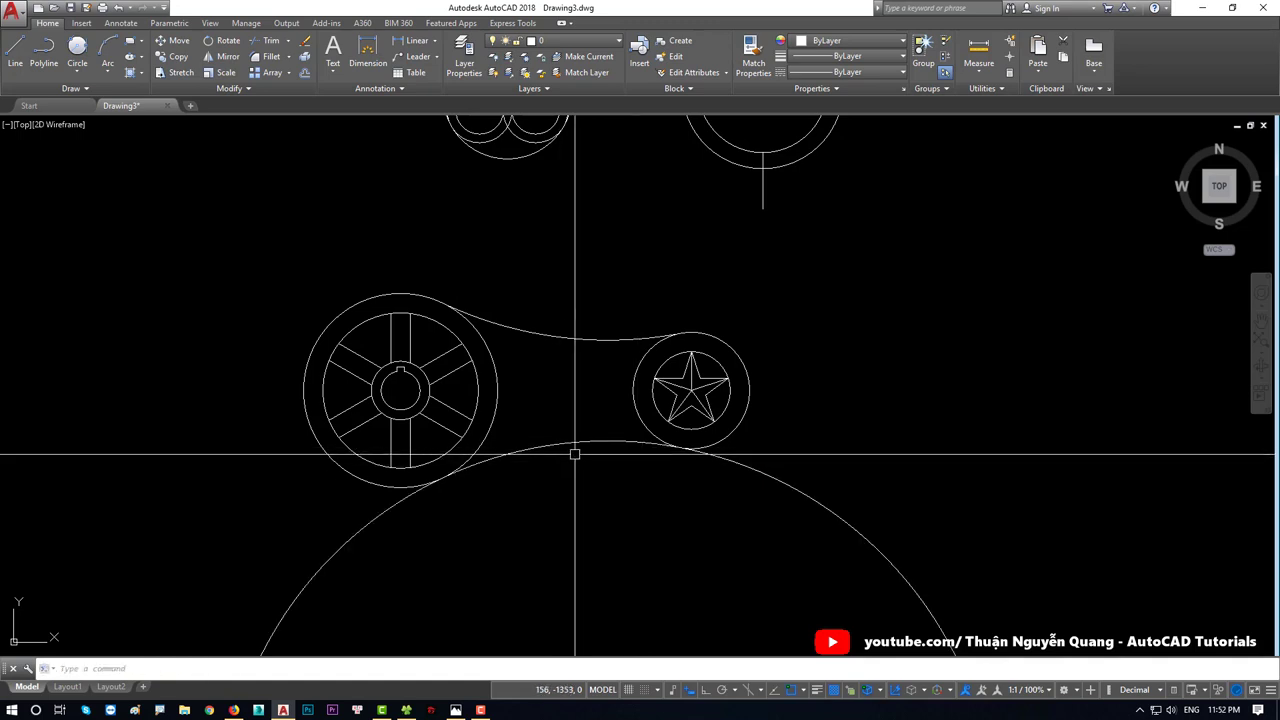
{"action": "scroll", "coordinate": [663, 457], "scroll_direction": "down", "scroll_amount": 4}
{"action": "middle_click_drag", "start_coordinate": [647, 505], "coordinate": [624, 438]}
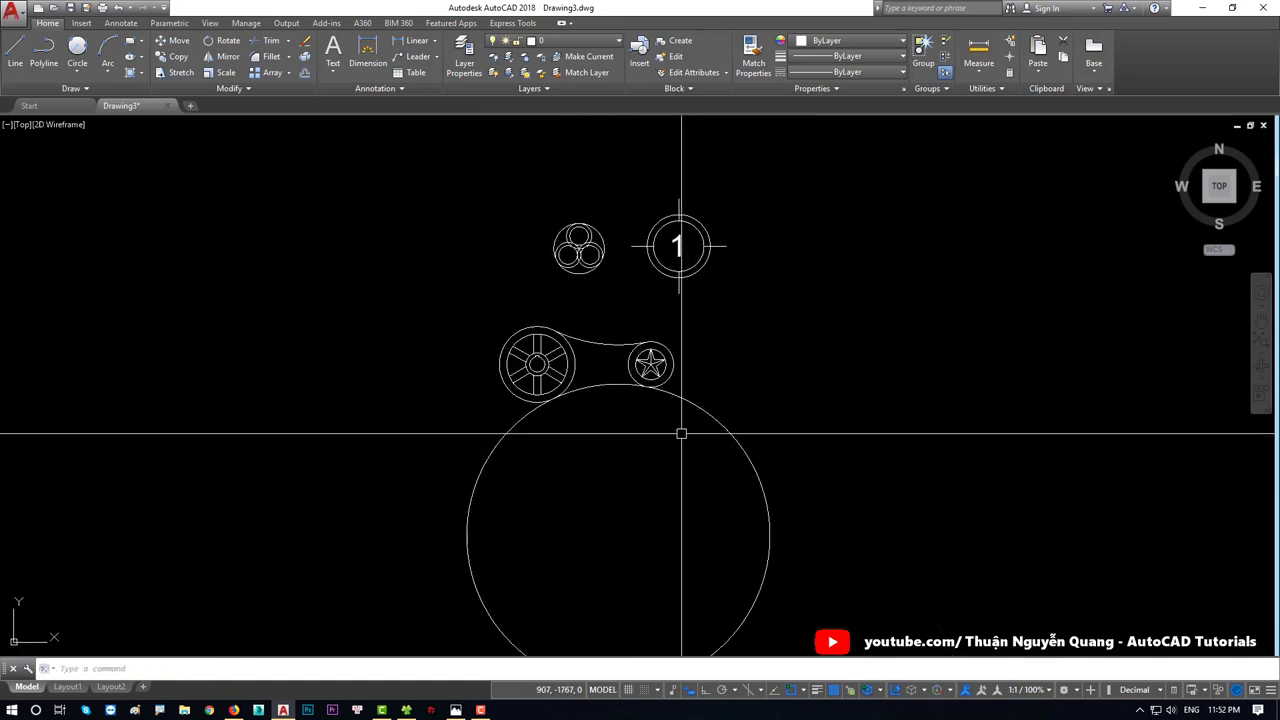
{"action": "scroll", "coordinate": [637, 411], "scroll_direction": "up", "scroll_amount": 2}
{"action": "scroll", "coordinate": [637, 411], "scroll_direction": "up", "scroll_amount": 2}
Step: Delete the misplaced R1500 circle
{"action": "left_click", "coordinate": [812, 349]}
{"action": "left_click", "coordinate": [686, 451]}
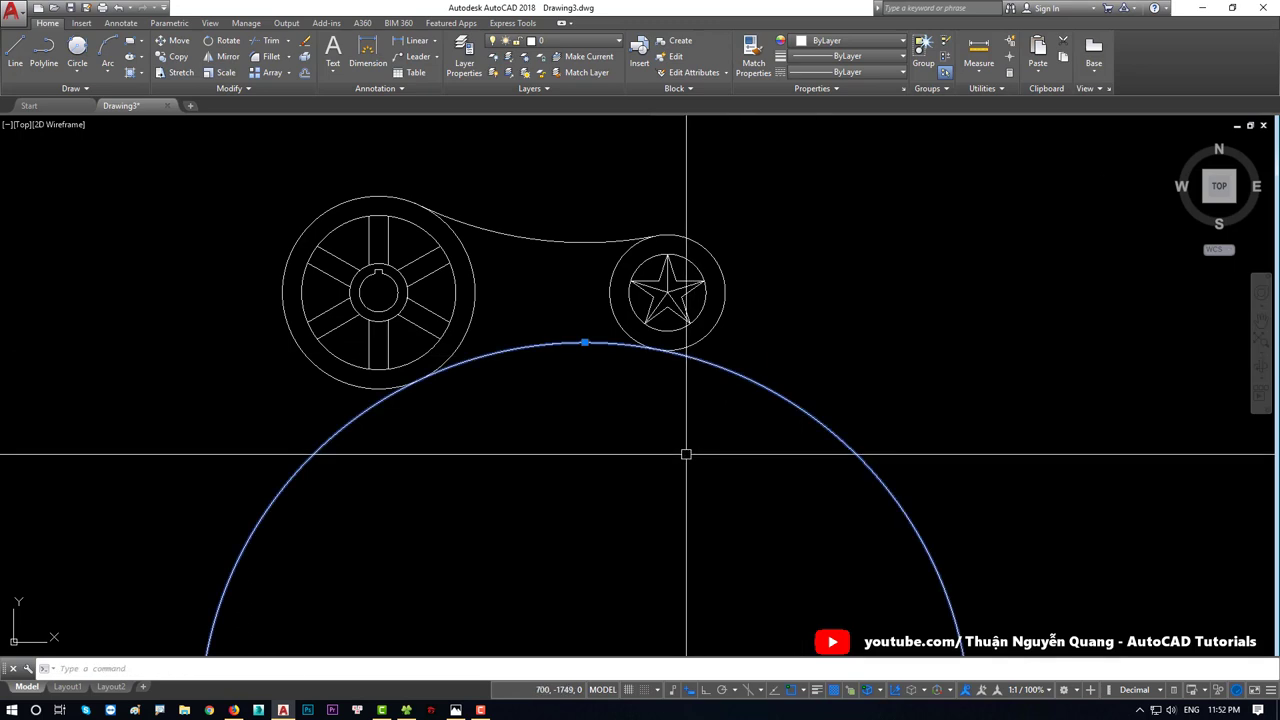
{"action": "key", "text": "Delete"}
{"action": "middle_click_drag", "start_coordinate": [522, 425], "coordinate": [522, 468]}
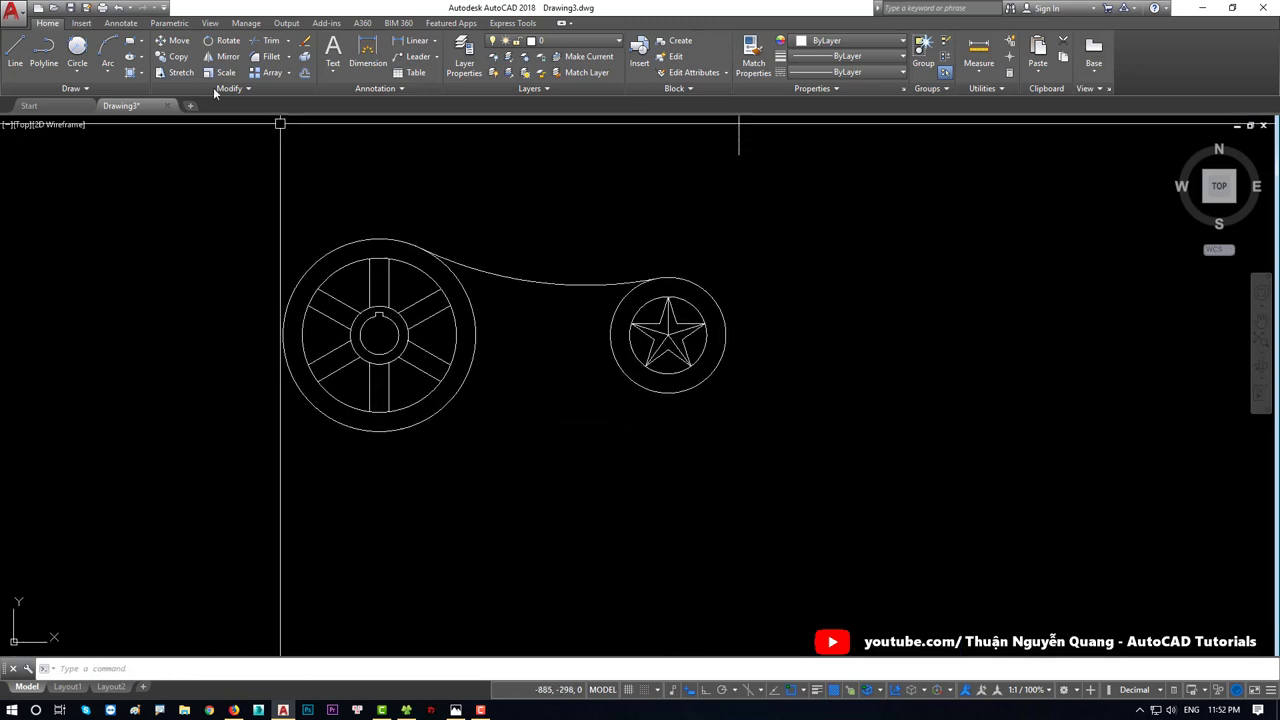
Step: Redraw the R1500 tangent circle using the wheel's left side and the star ring's right side
{"action": "left_click", "coordinate": [77, 72]}
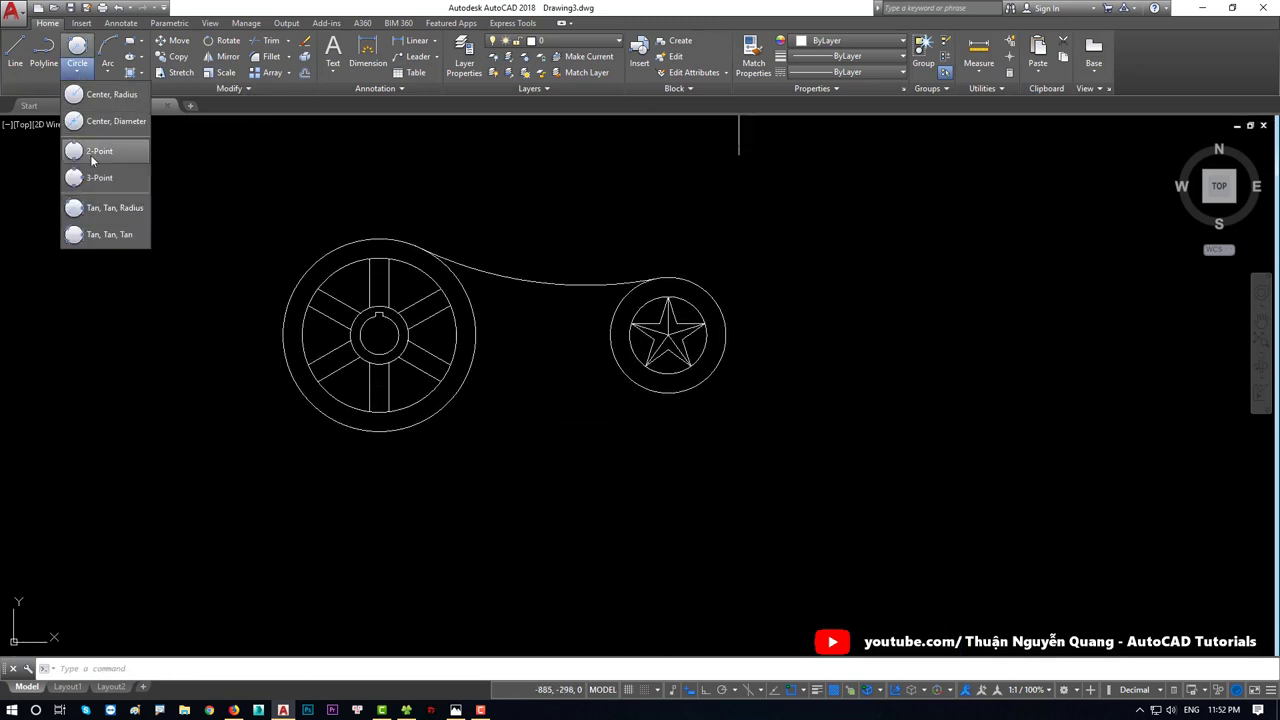
{"action": "left_click", "coordinate": [97, 208]}
{"action": "scroll", "coordinate": [270, 408], "scroll_direction": "up", "scroll_amount": 2}
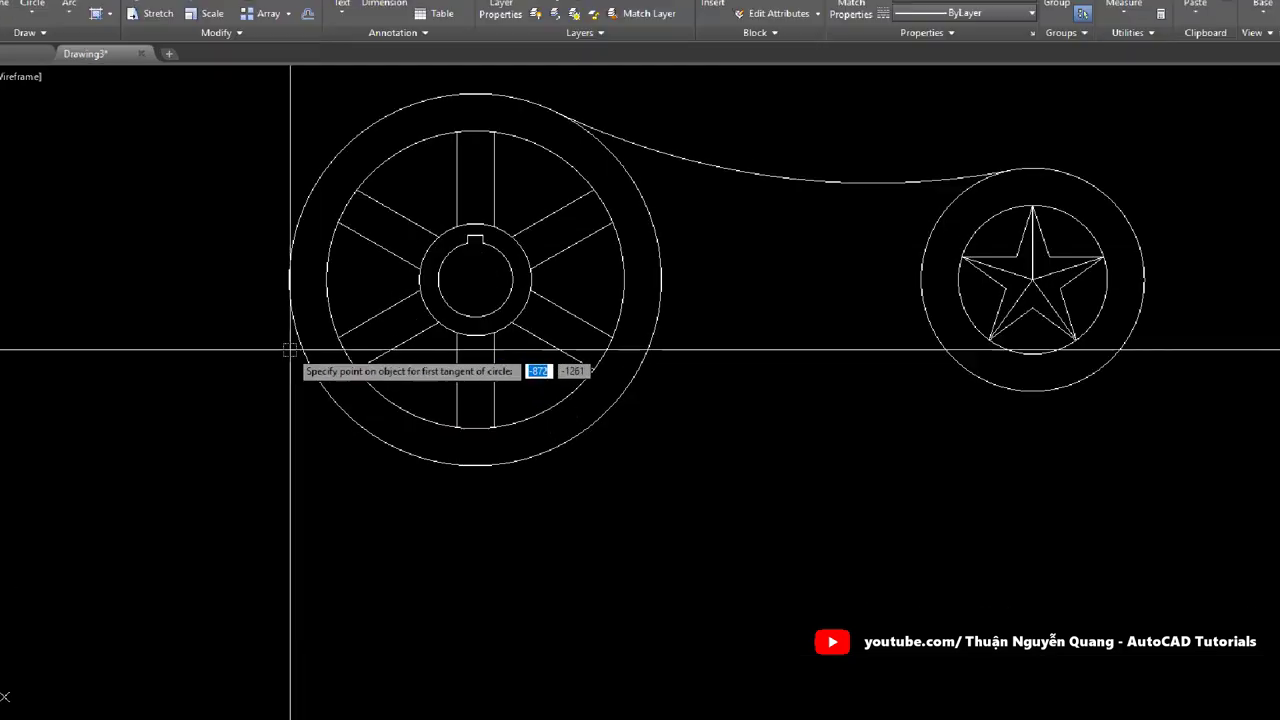
{"action": "left_click_drag", "start_coordinate": [256, 330], "coordinate": [268, 270]}
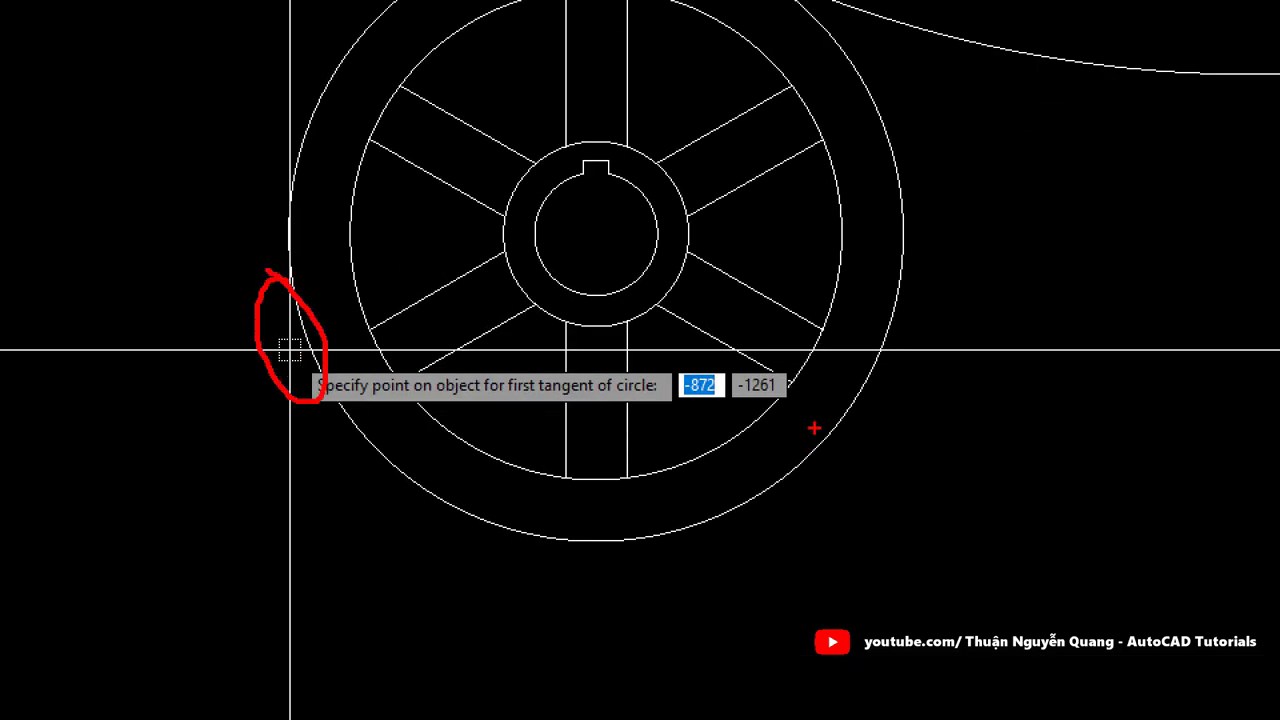
{"action": "left_click_drag", "start_coordinate": [814, 428], "coordinate": [737, 483]}
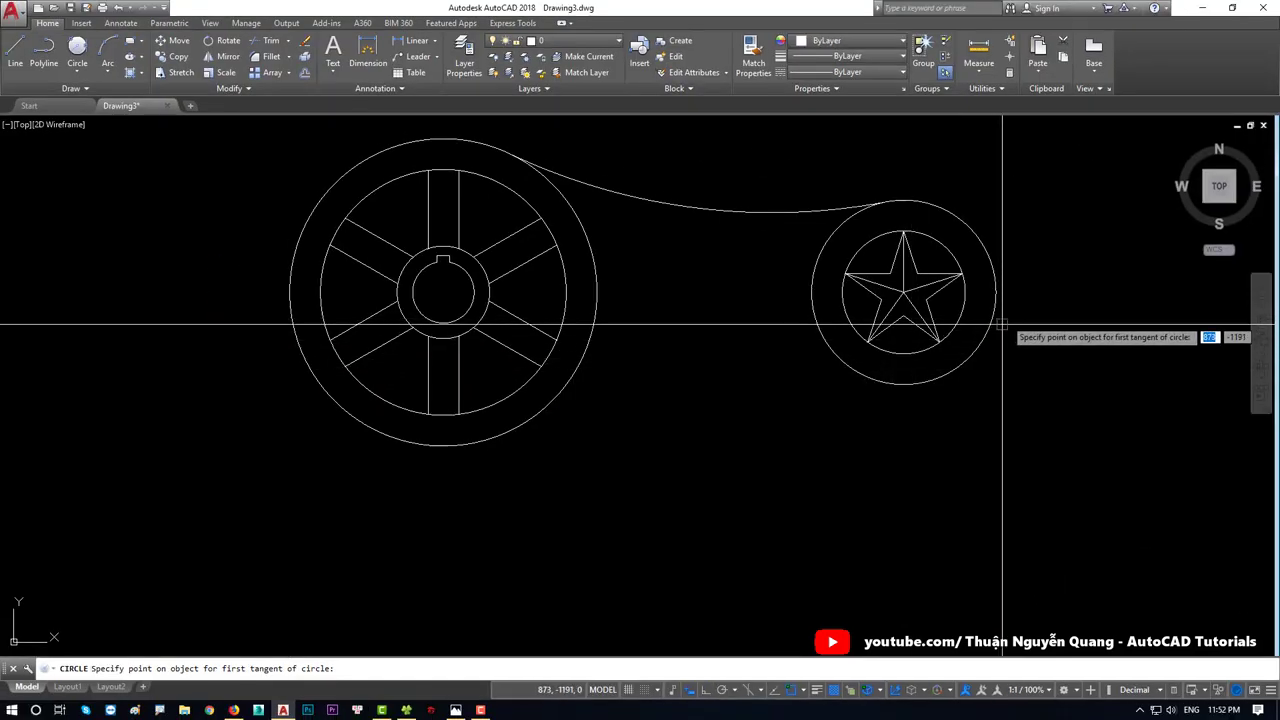
{"action": "left_click", "coordinate": [291, 336]}
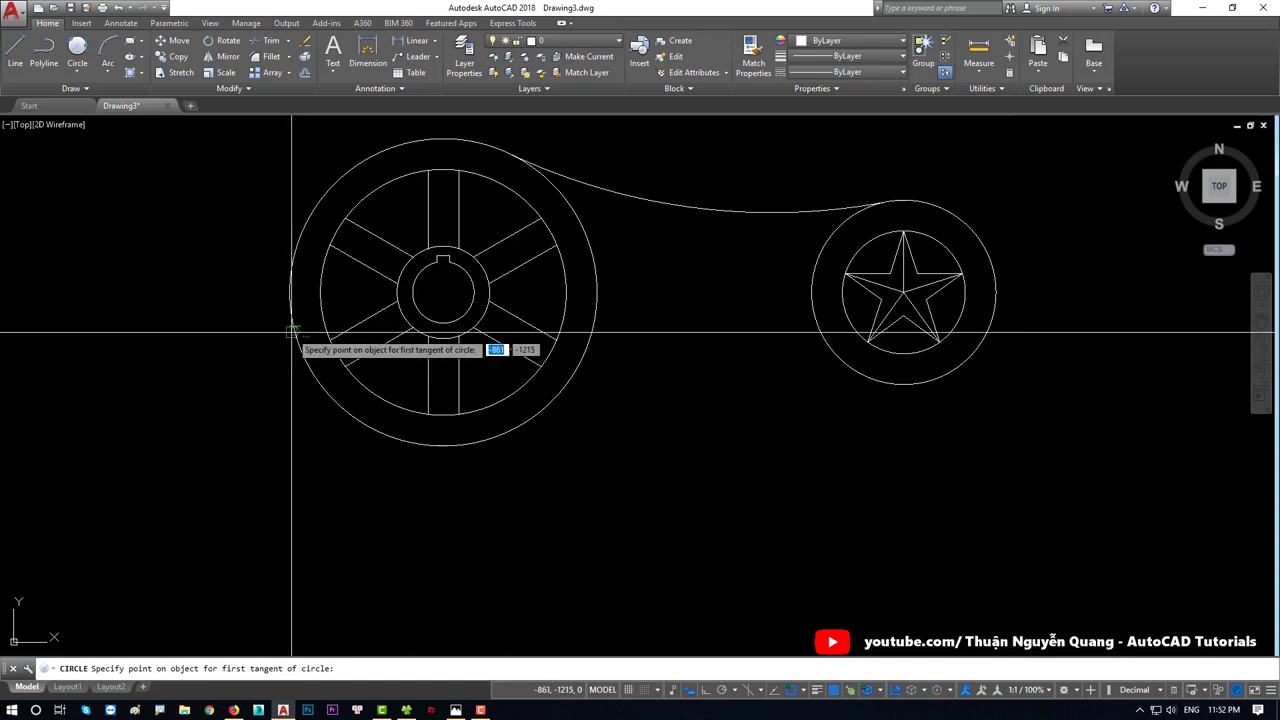
{"action": "left_click", "coordinate": [996, 296]}
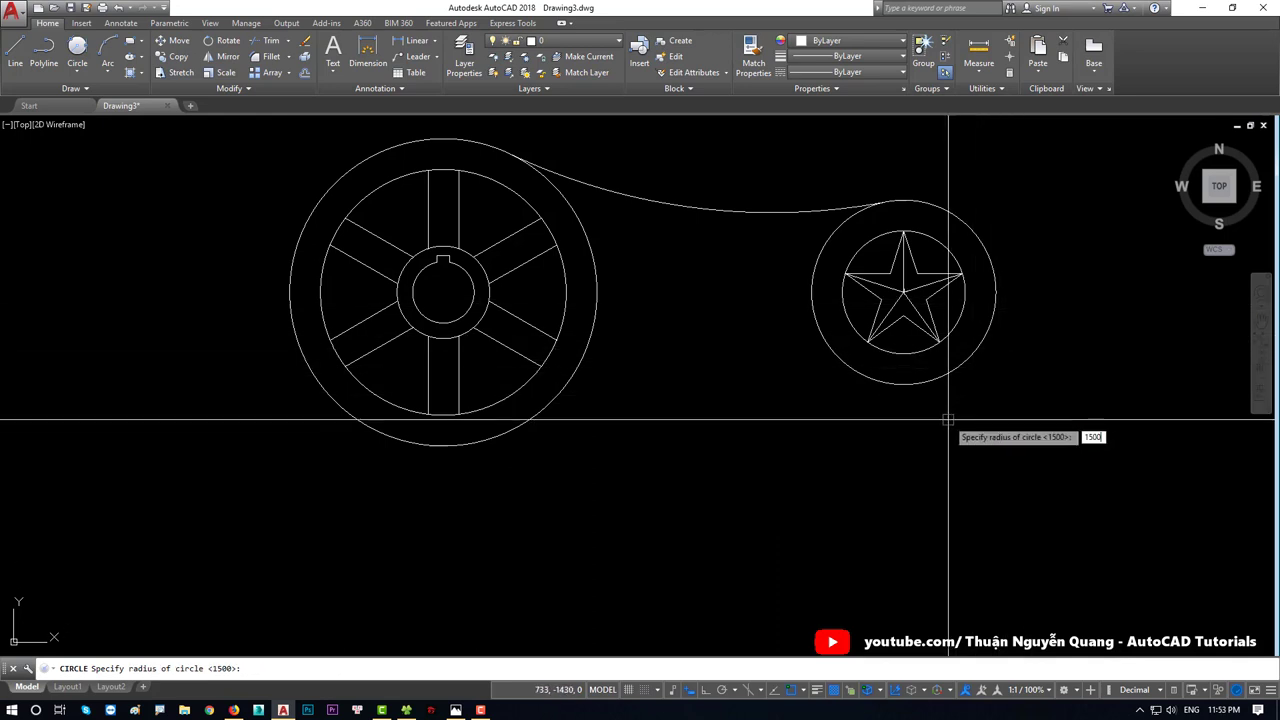
{"action": "key", "text": "Return"}
{"action": "scroll", "coordinate": [767, 446], "scroll_direction": "down", "scroll_amount": 4}
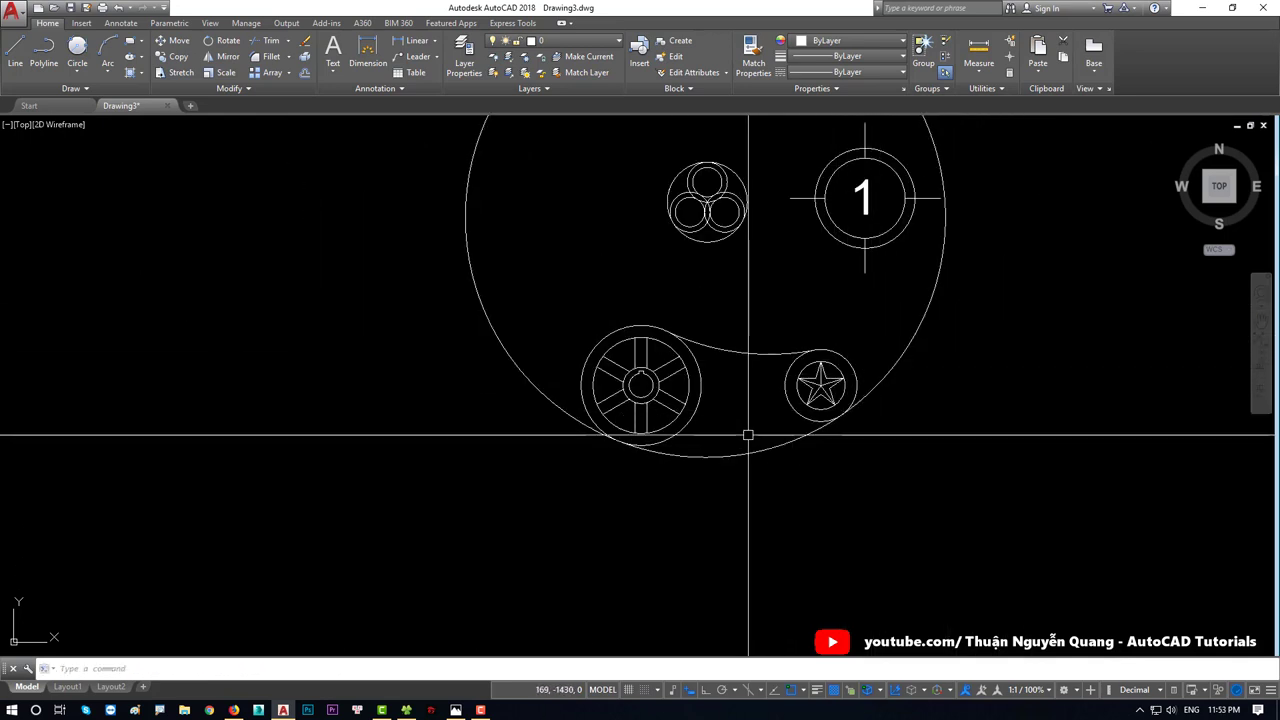
{"action": "scroll", "coordinate": [706, 490], "scroll_direction": "up", "scroll_amount": 4}
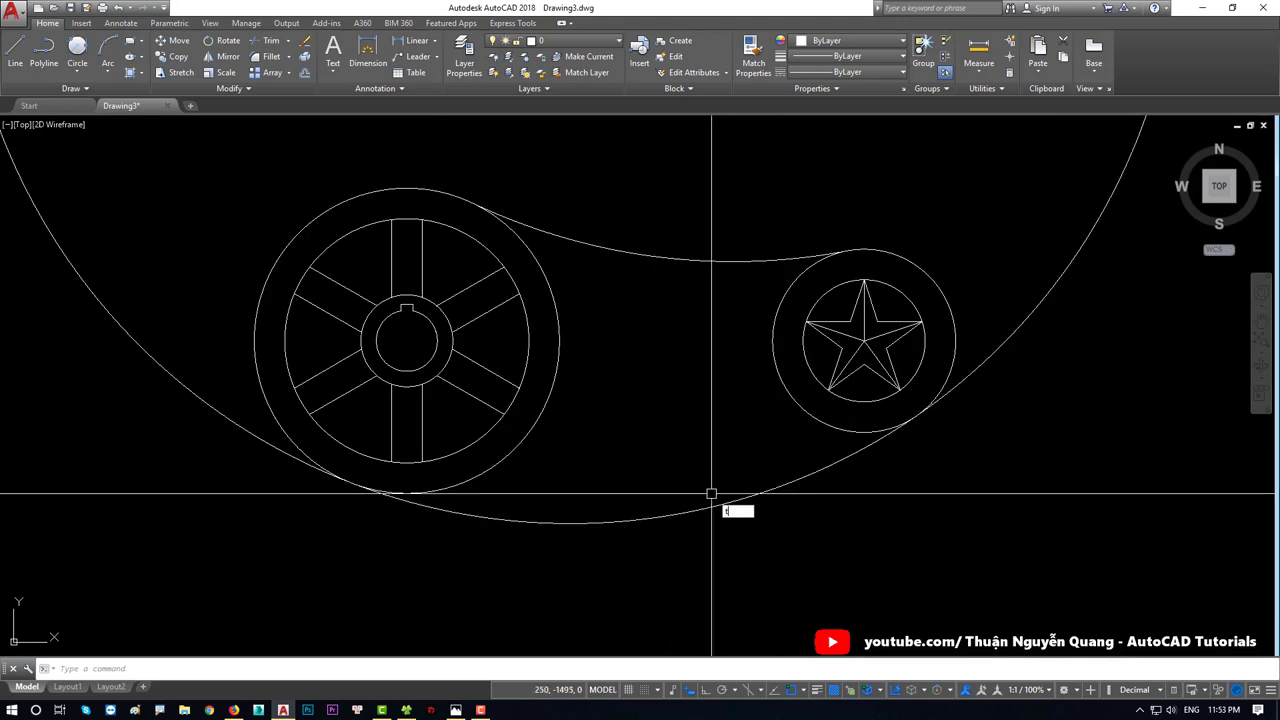
Step: Trim the new circle down to its lower arc beneath the wheel and star
{"action": "type", "text": "r"}
{"action": "key", "text": "Return"}
{"action": "left_click", "coordinate": [1037, 543]}
{"action": "left_click", "coordinate": [314, 280]}
{"action": "key", "text": "Return"}
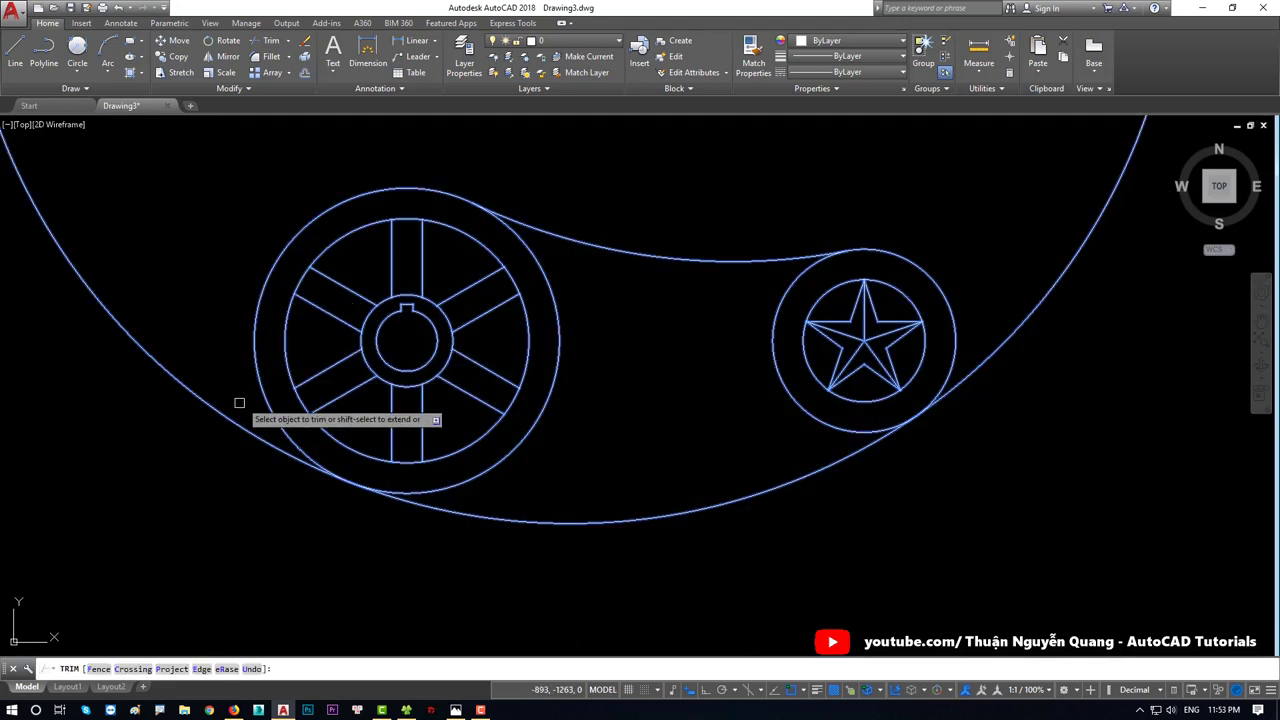
{"action": "left_click", "coordinate": [239, 403]}
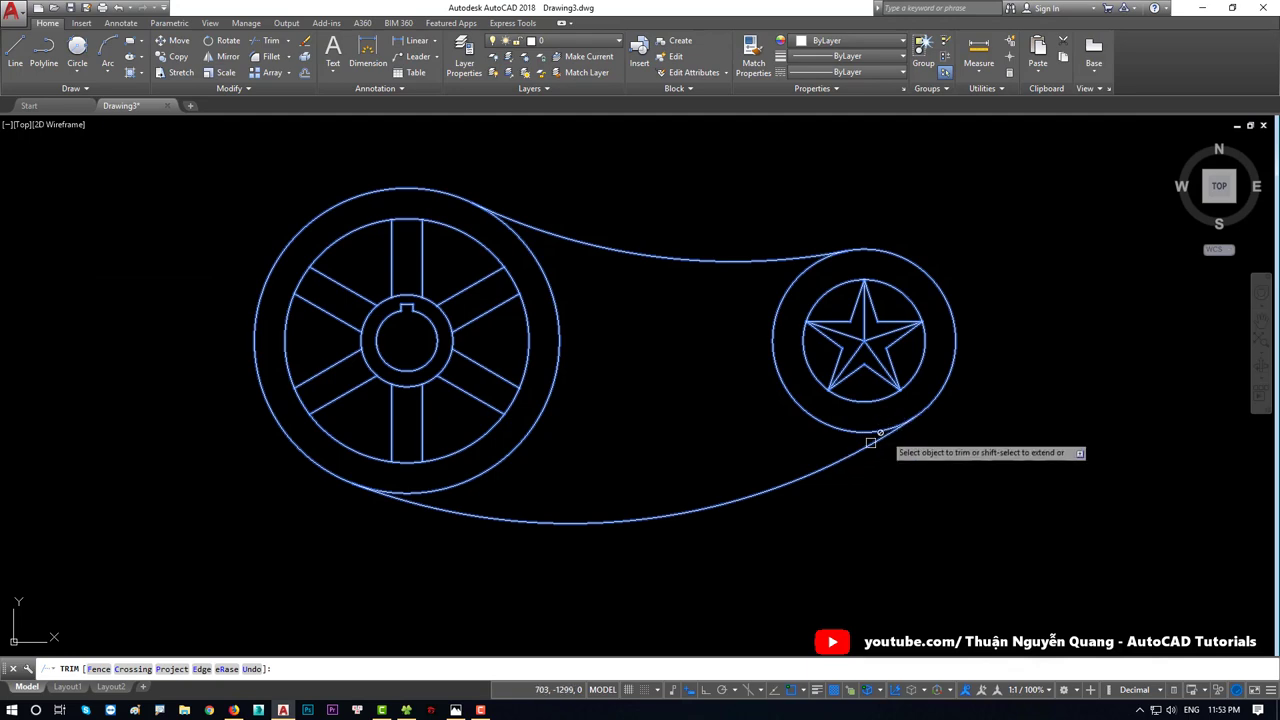
{"action": "key", "text": "Return"}
{"action": "scroll", "coordinate": [640, 465], "scroll_direction": "down", "scroll_amount": 4}
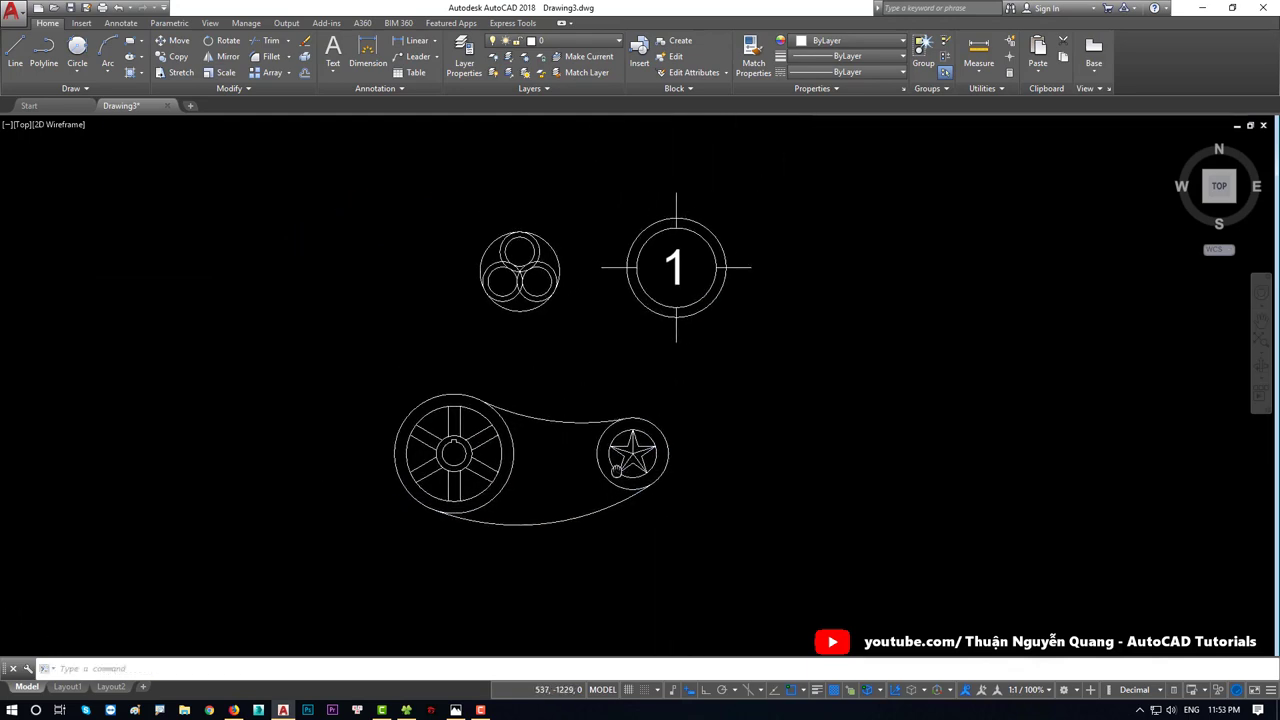
{"action": "scroll", "coordinate": [600, 470], "scroll_direction": "down", "scroll_amount": 1}
{"action": "key", "text": "alt+Tab"}
{"action": "scroll", "coordinate": [533, 506], "scroll_direction": "down", "scroll_amount": 1}
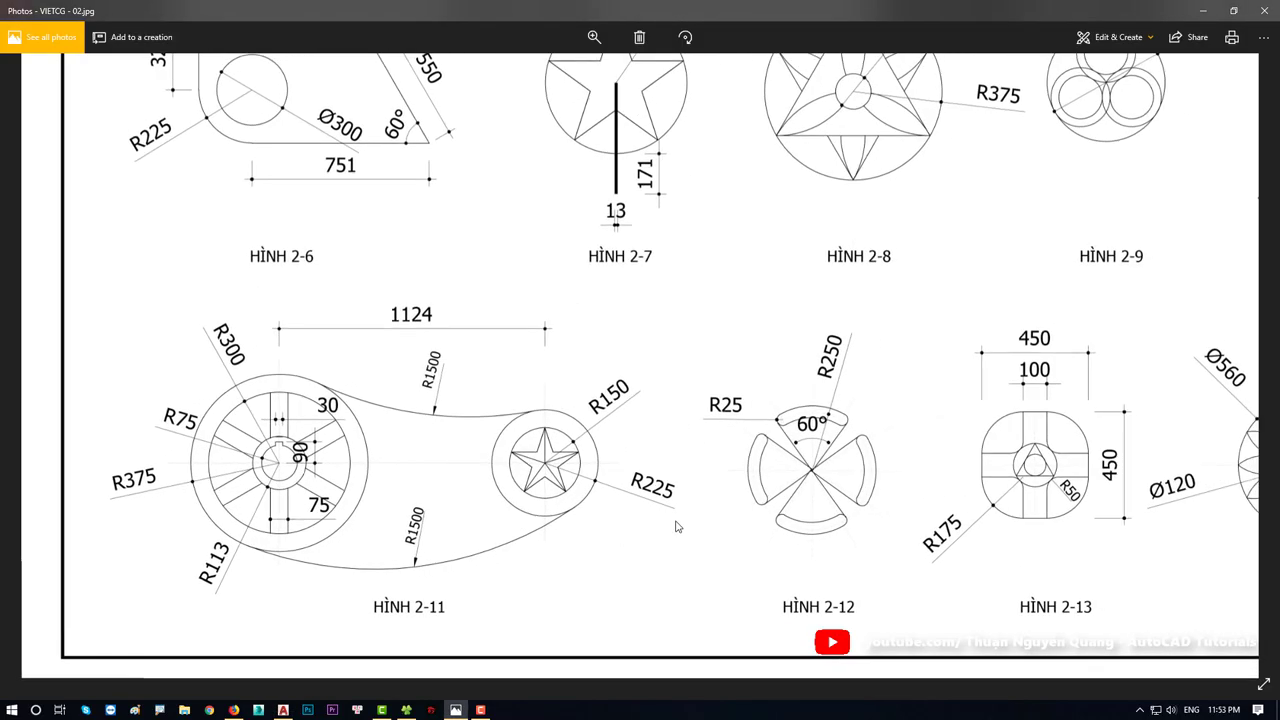
{"action": "scroll", "coordinate": [543, 514], "scroll_direction": "up", "scroll_amount": 1}
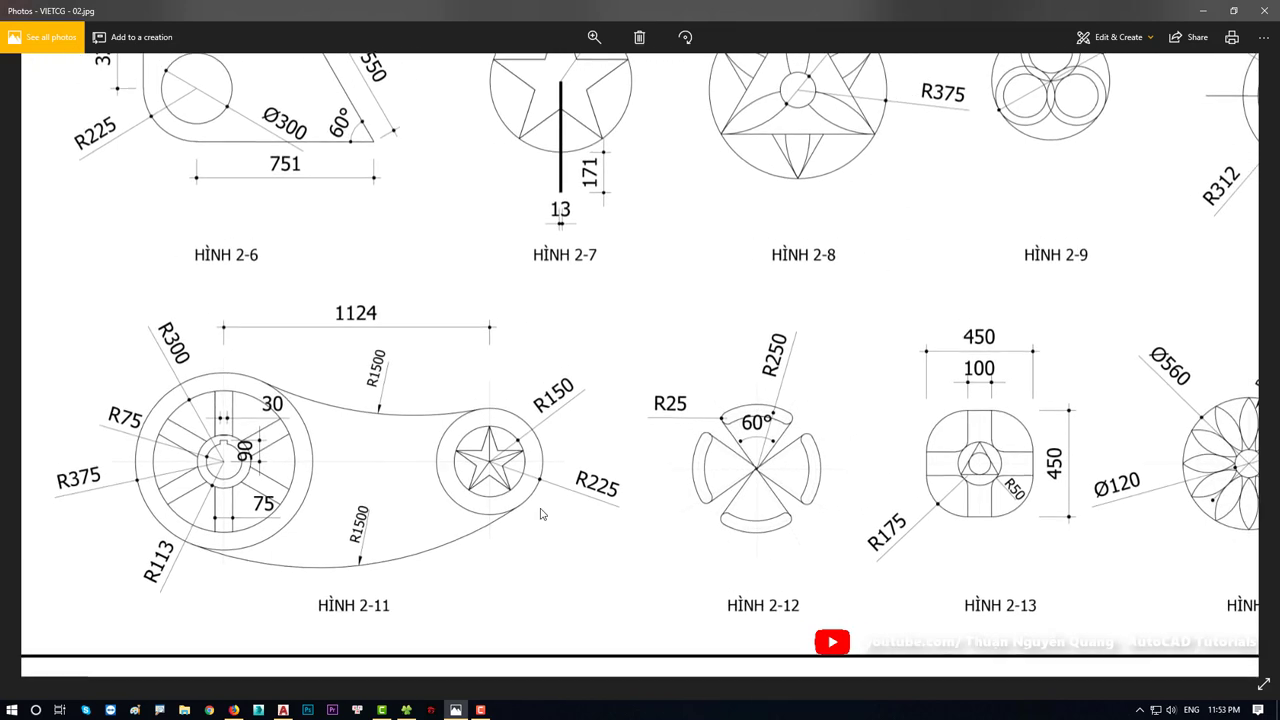
{"action": "scroll", "coordinate": [497, 475], "scroll_direction": "up", "scroll_amount": 2}
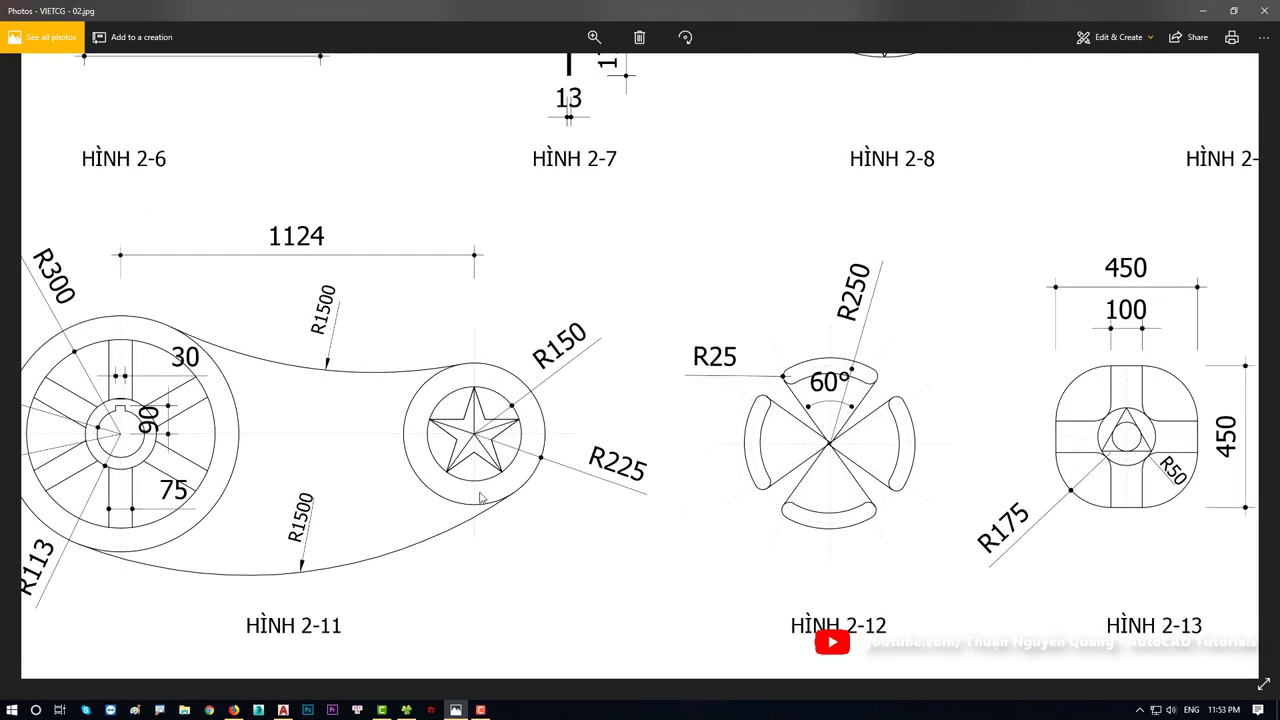
{"action": "scroll", "coordinate": [431, 407], "scroll_direction": "down", "scroll_amount": 1}
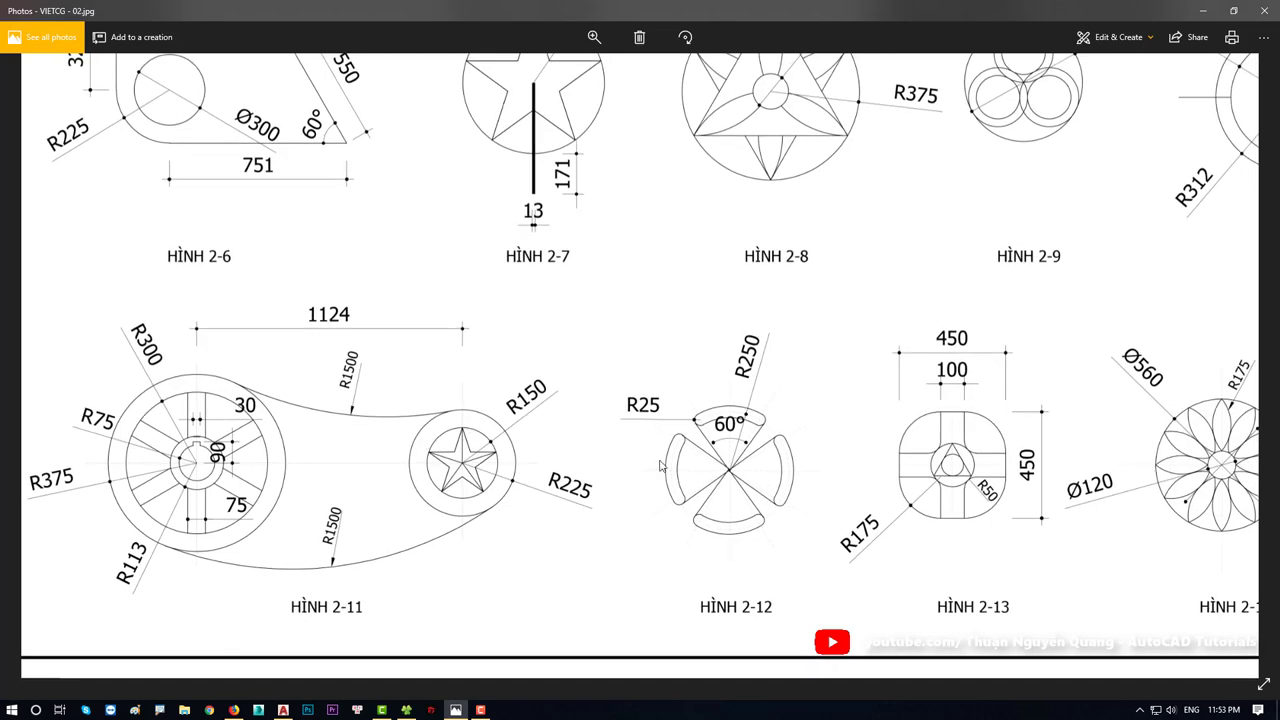
{"action": "scroll", "coordinate": [545, 565], "scroll_direction": "up", "scroll_amount": 1}
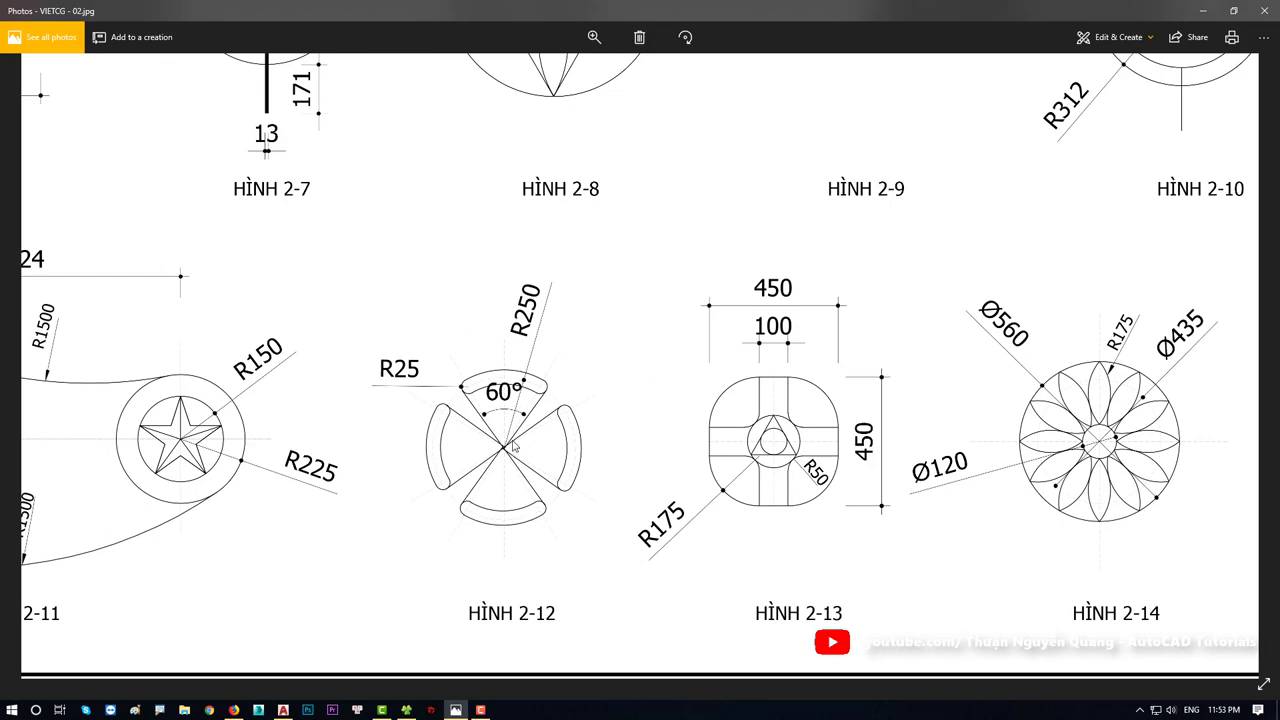
{"action": "scroll", "coordinate": [513, 447], "scroll_direction": "up", "scroll_amount": 1}
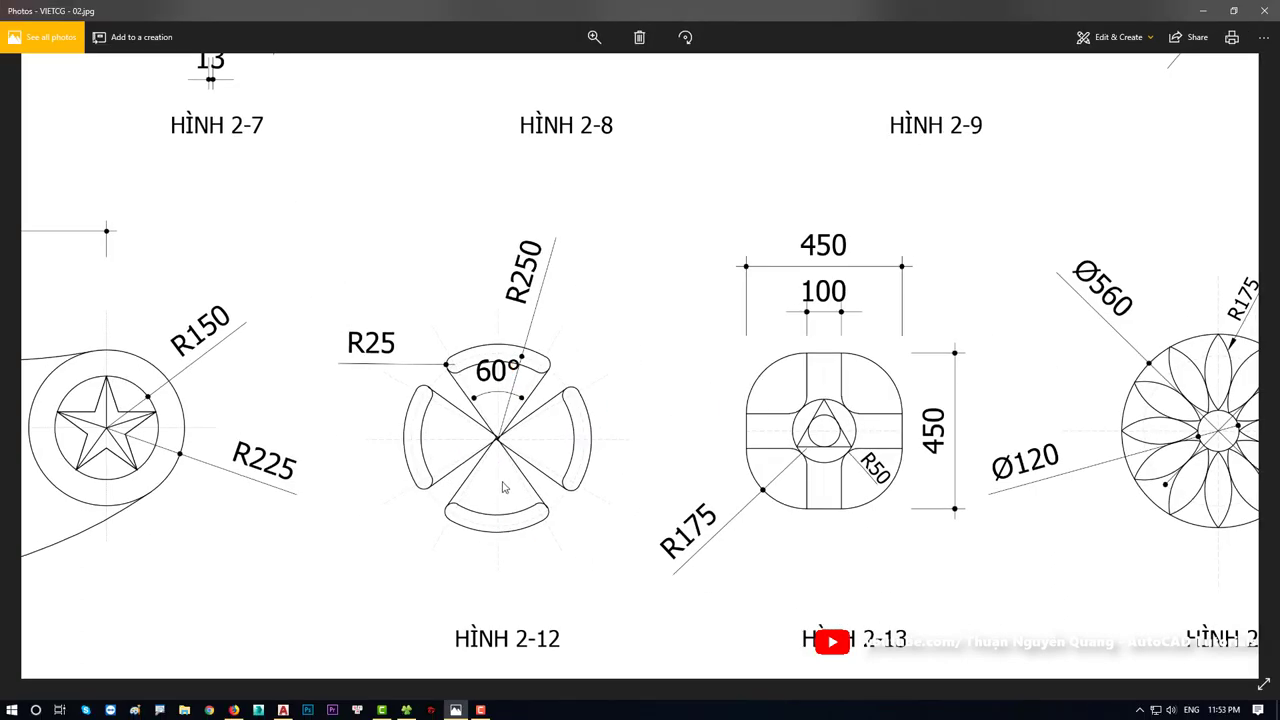
Step: Zoom onto Hình 2-12 and mark three of its radial spokes with red ink
{"action": "scroll", "coordinate": [500, 437], "scroll_direction": "up", "scroll_amount": 2}
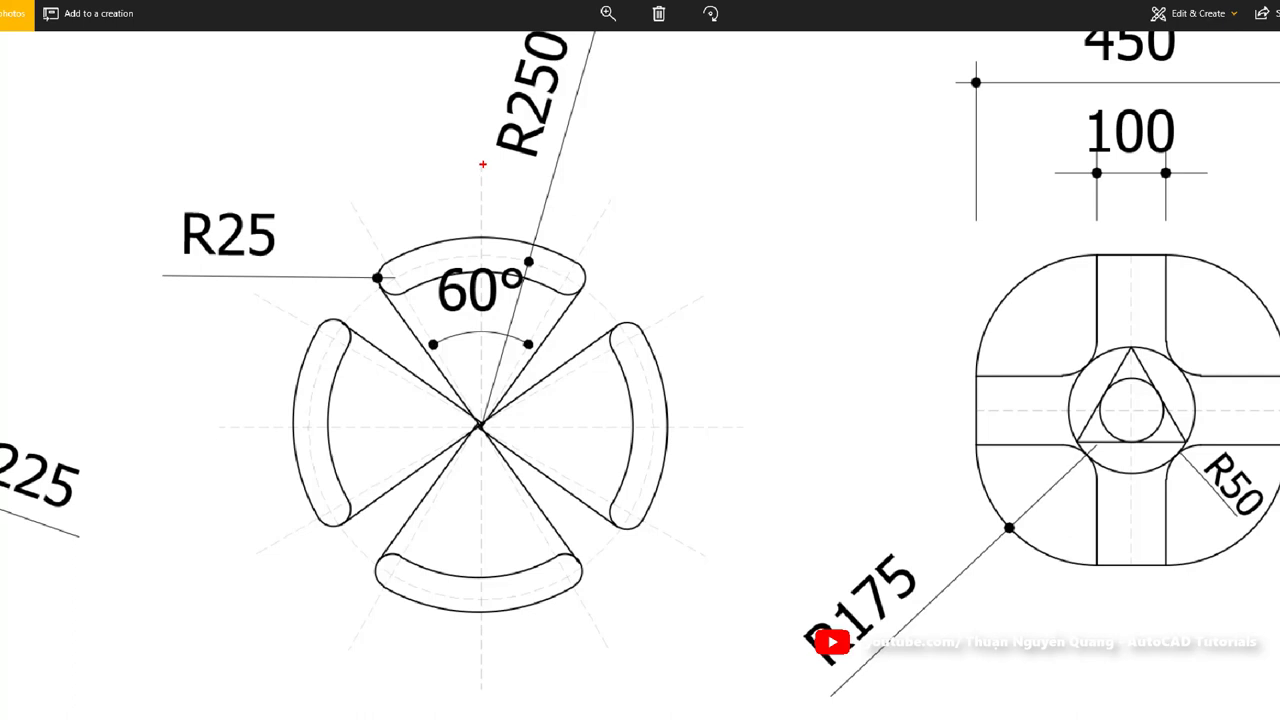
{"action": "mouse_move", "coordinate": [482, 164]}
{"action": "left_mouse_down"}
{"action": "mouse_move", "coordinate": [493, 329]}
{"action": "mouse_move", "coordinate": [585, 235]}
{"action": "left_mouse_up"}
{"action": "left_click_drag", "start_coordinate": [580, 358], "coordinate": [678, 337]}
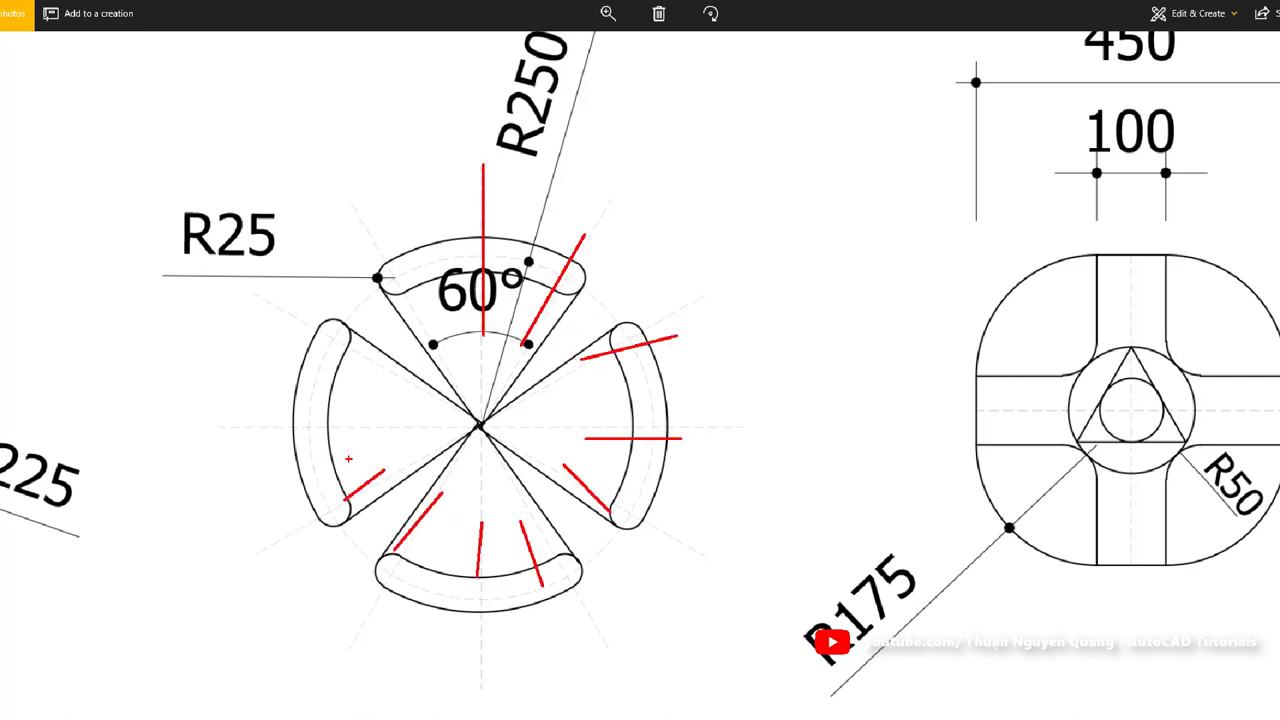
{"action": "left_click_drag", "start_coordinate": [459, 336], "coordinate": [352, 261]}
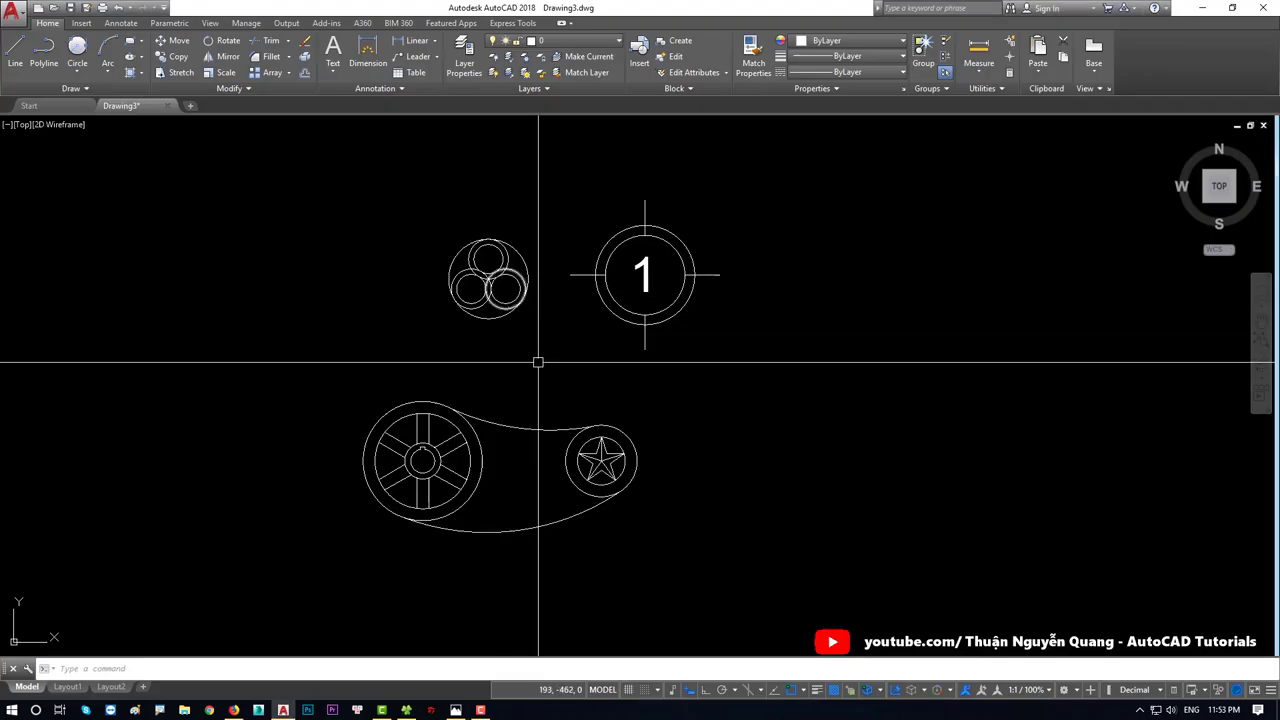
Step: Draw a vertical line with Ortho on and shift it slightly to the right
{"action": "scroll", "coordinate": [588, 460], "scroll_direction": "up", "scroll_amount": 5}
{"action": "scroll", "coordinate": [420, 434], "scroll_direction": "up", "scroll_amount": 1}
{"action": "type", "text": "l"}
{"action": "key", "text": "Return"}
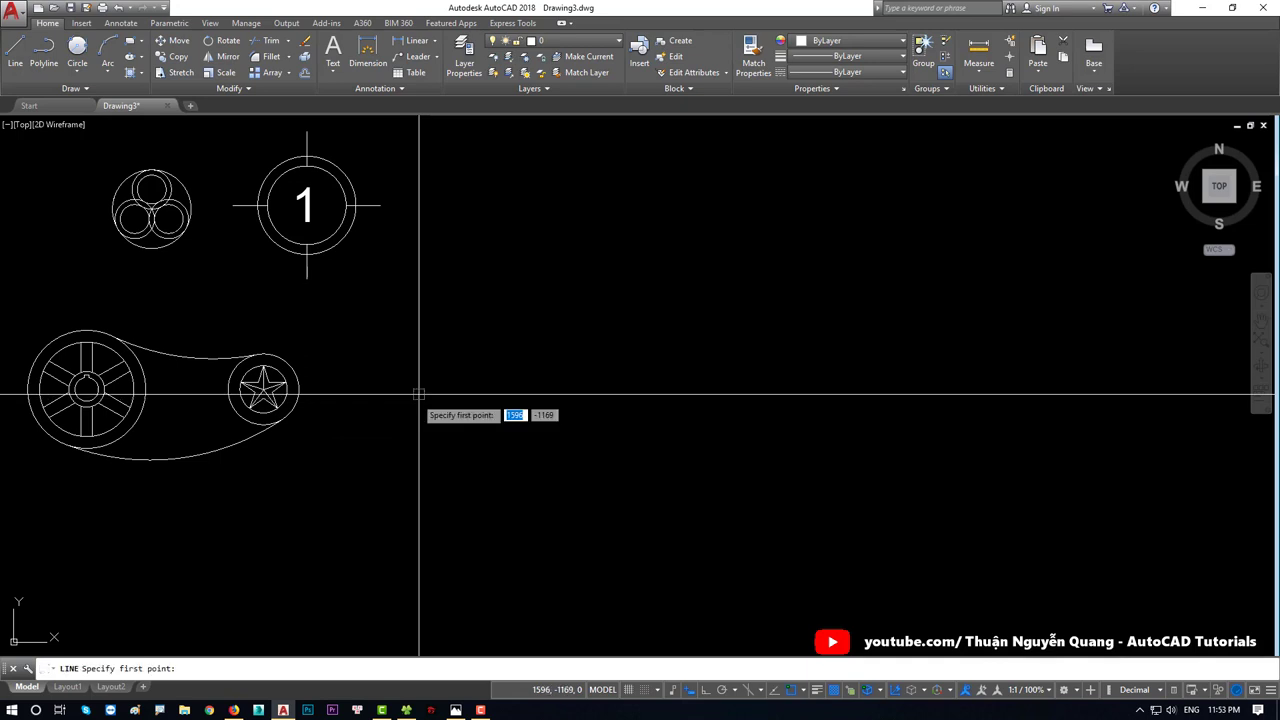
{"action": "left_click", "coordinate": [463, 326]}
{"action": "key", "text": "F8"}
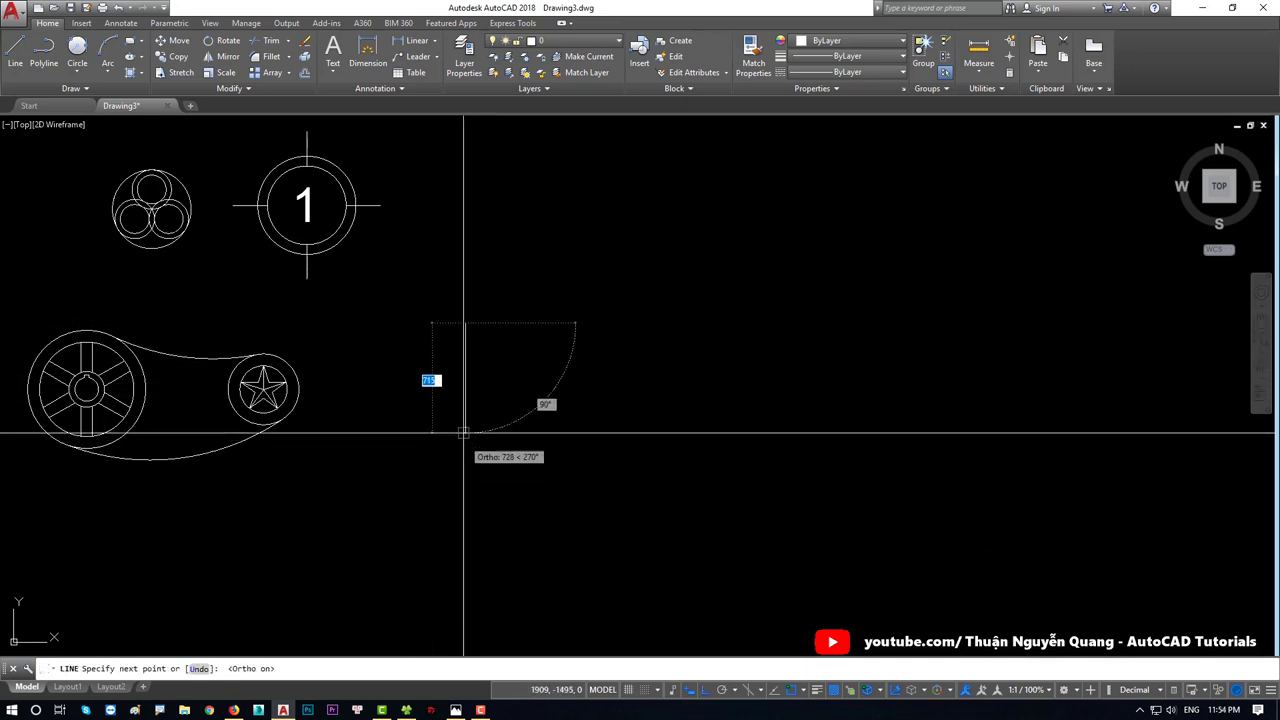
{"action": "left_click", "coordinate": [465, 411]}
{"action": "key", "text": "Return"}
{"action": "scroll", "coordinate": [480, 390], "scroll_direction": "up", "scroll_amount": 2}
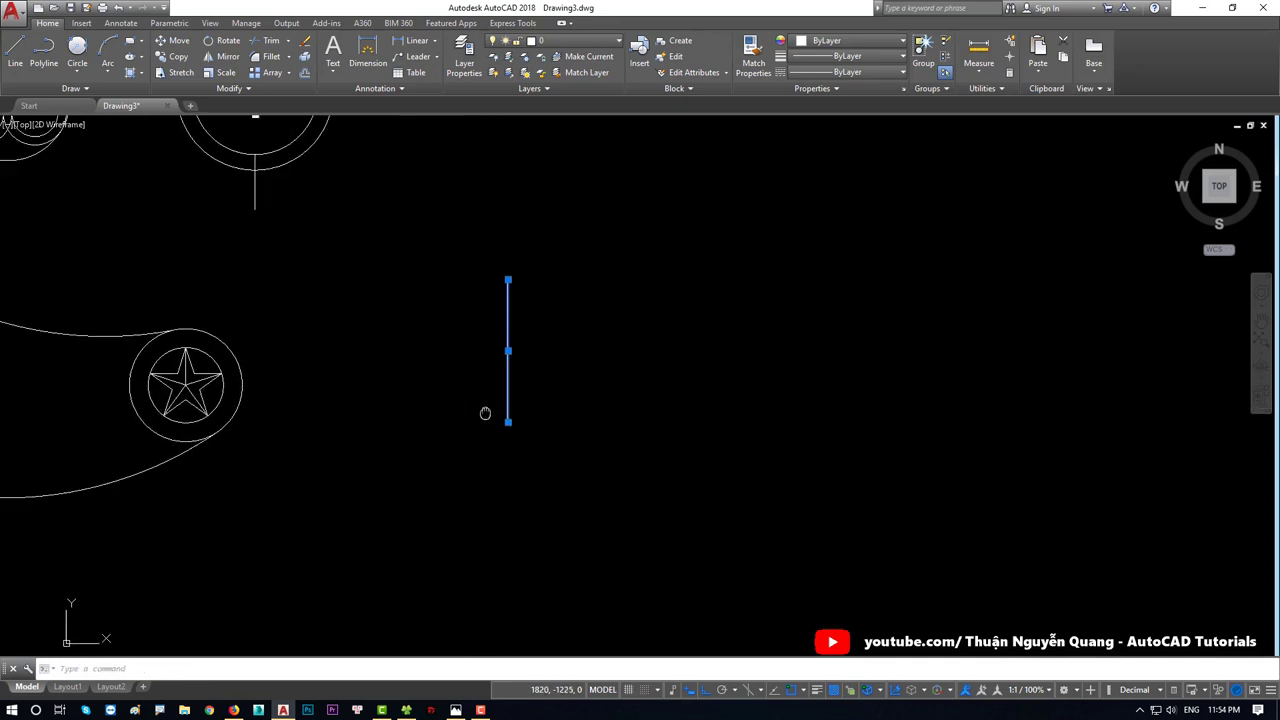
{"action": "scroll", "coordinate": [560, 395], "scroll_direction": "up", "scroll_amount": 1}
{"action": "left_click", "coordinate": [571, 410]}
{"action": "left_click_drag", "start_coordinate": [575, 414], "coordinate": [640, 414]}
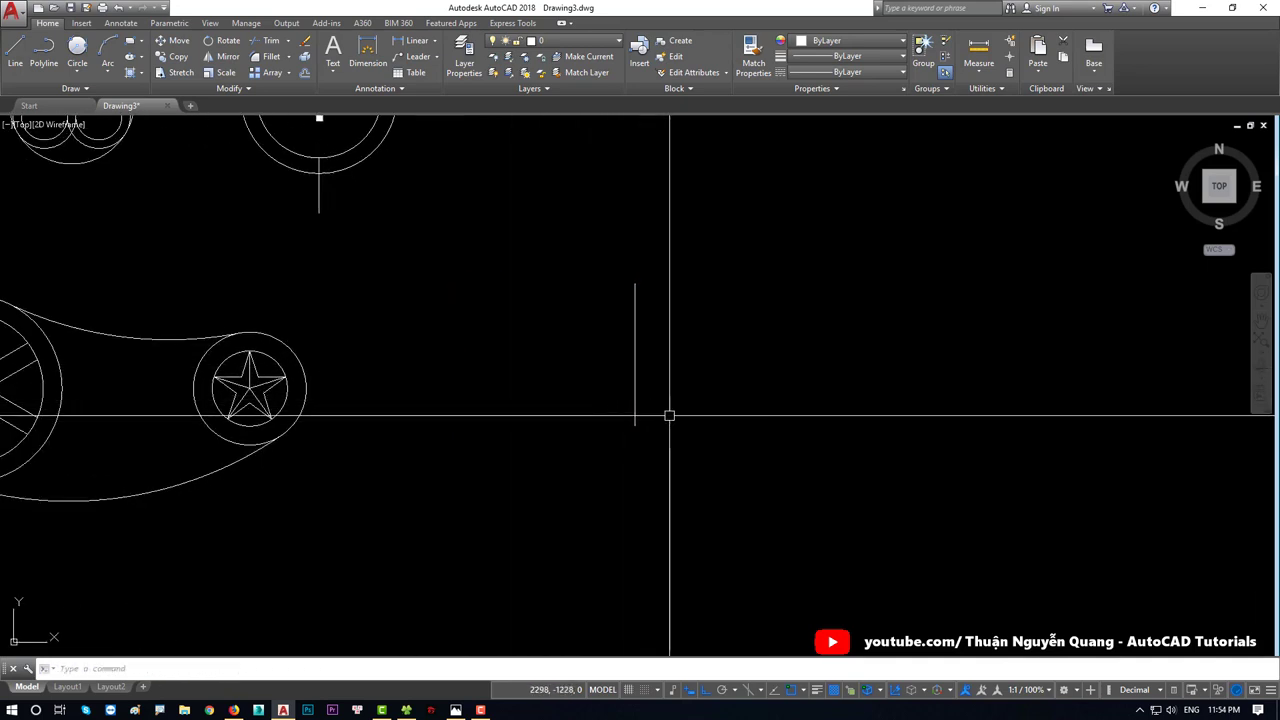
Step: Polar-array the vertical line about its lower end: 12 items over 360°
{"action": "type", "text": "AR"}
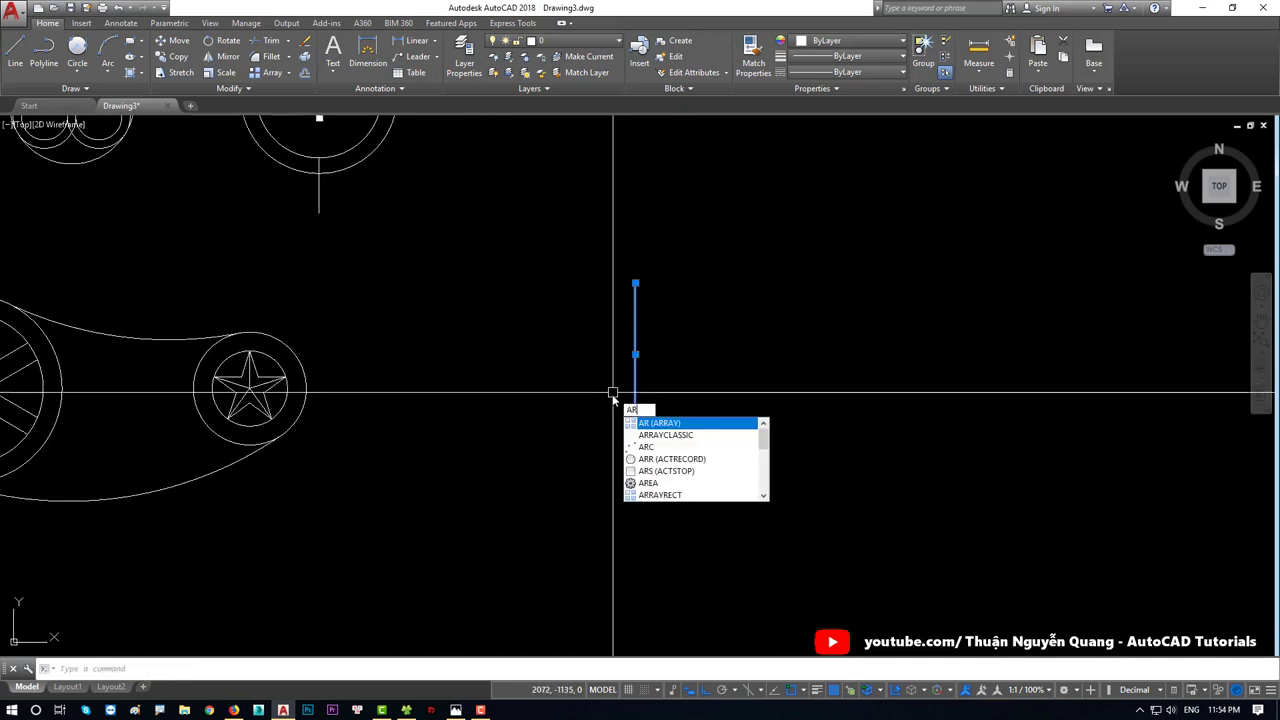
{"action": "left_click", "coordinate": [656, 440]}
{"action": "left_click", "coordinate": [667, 283]}
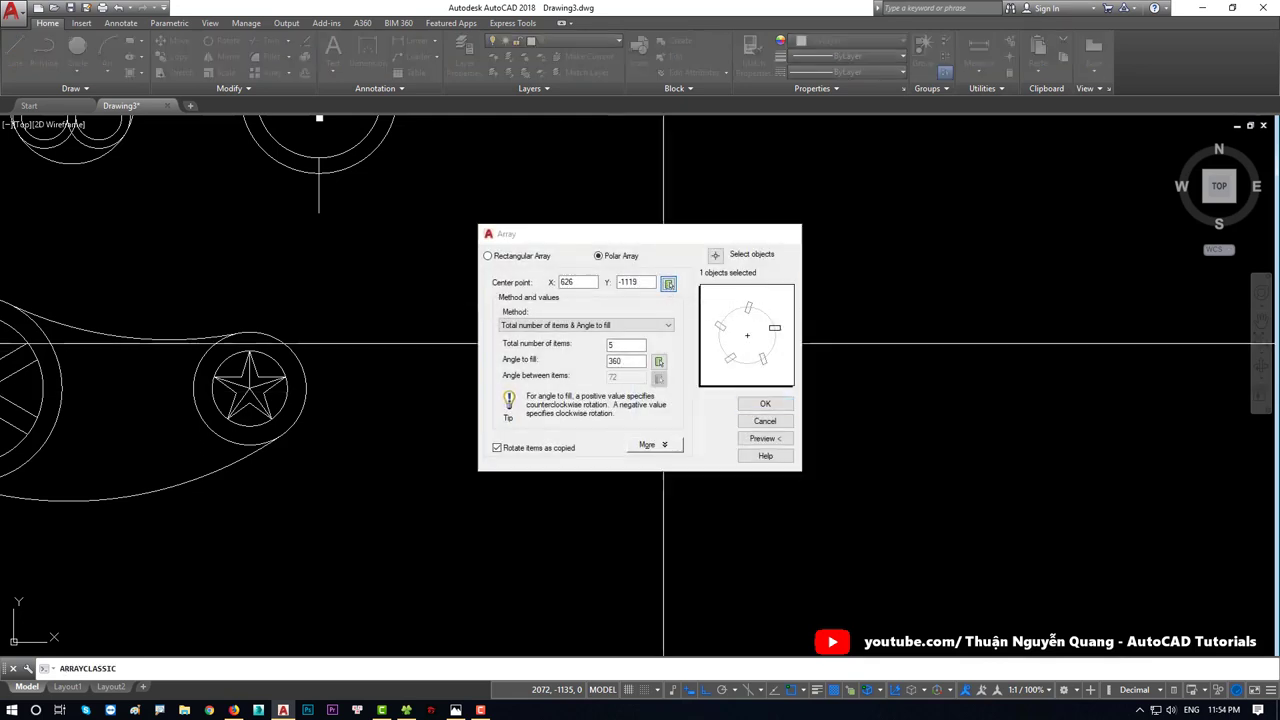
{"action": "left_click", "coordinate": [635, 426]}
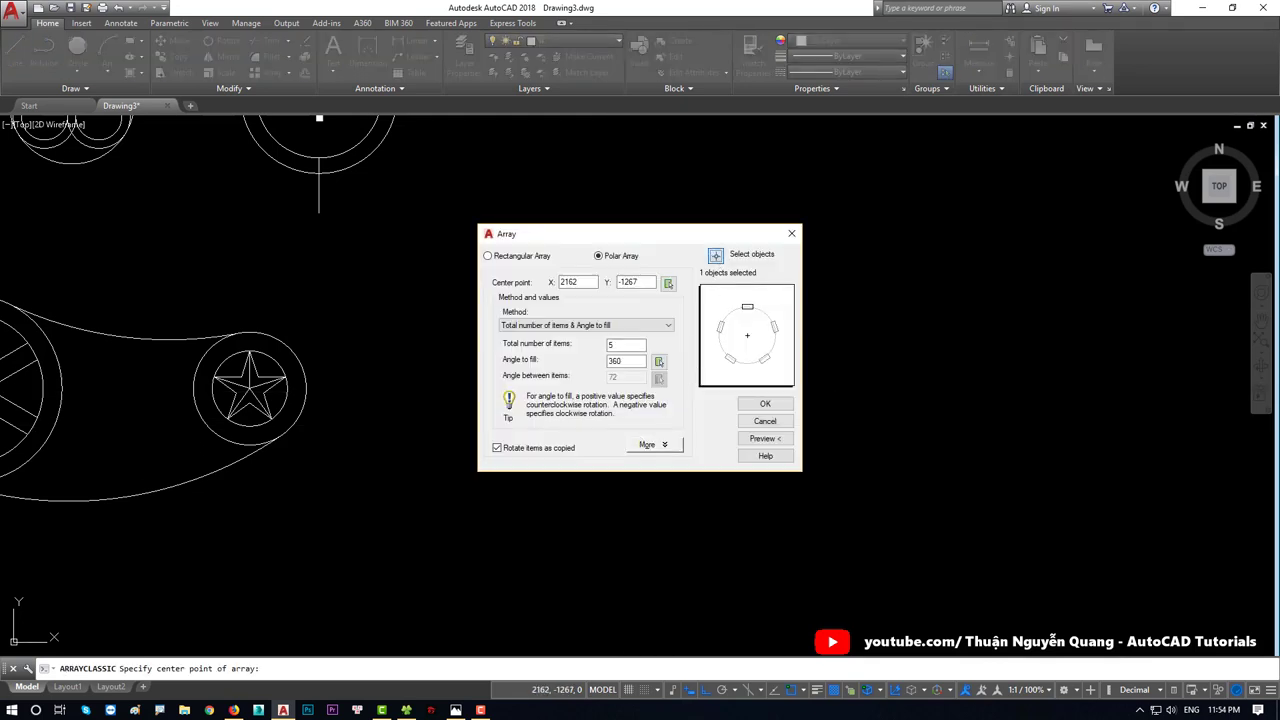
{"action": "left_click", "coordinate": [715, 255]}
{"action": "left_click", "coordinate": [583, 268]}
{"action": "left_click", "coordinate": [666, 380]}
{"action": "key", "text": "Return"}
{"action": "double_click", "coordinate": [619, 345]}
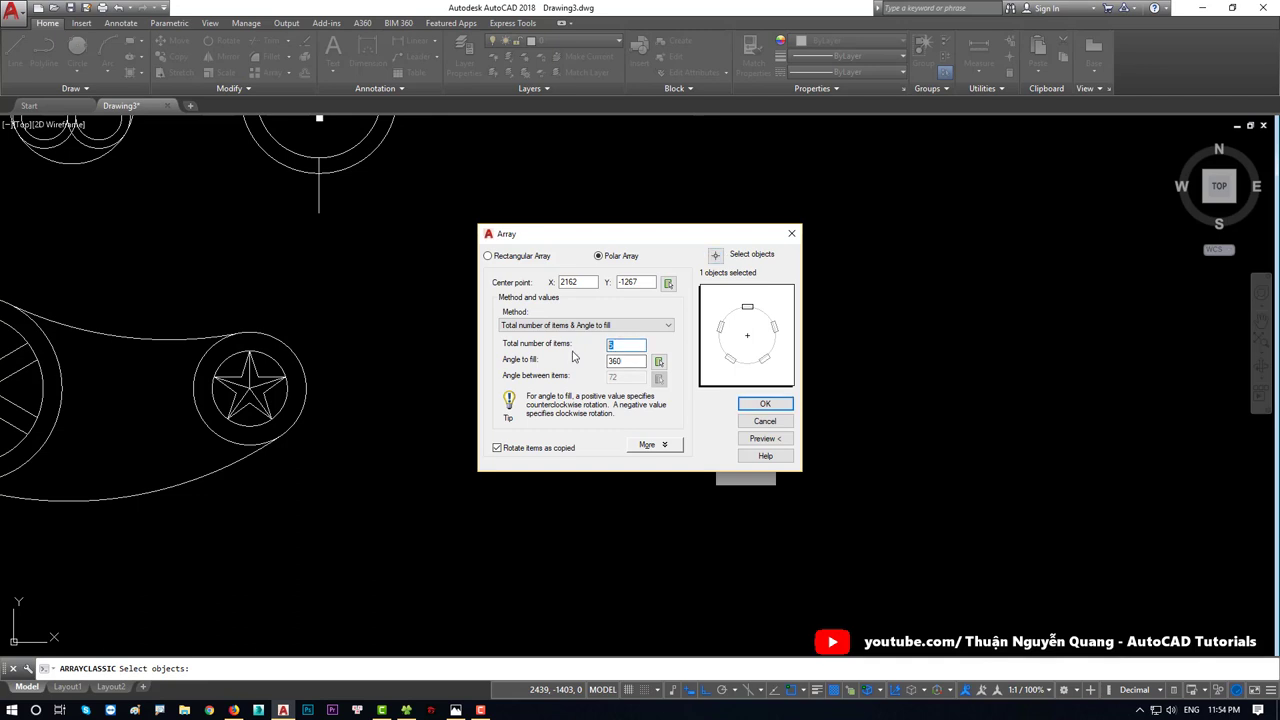
{"action": "type", "text": "12"}
{"action": "left_click", "coordinate": [610, 361]}
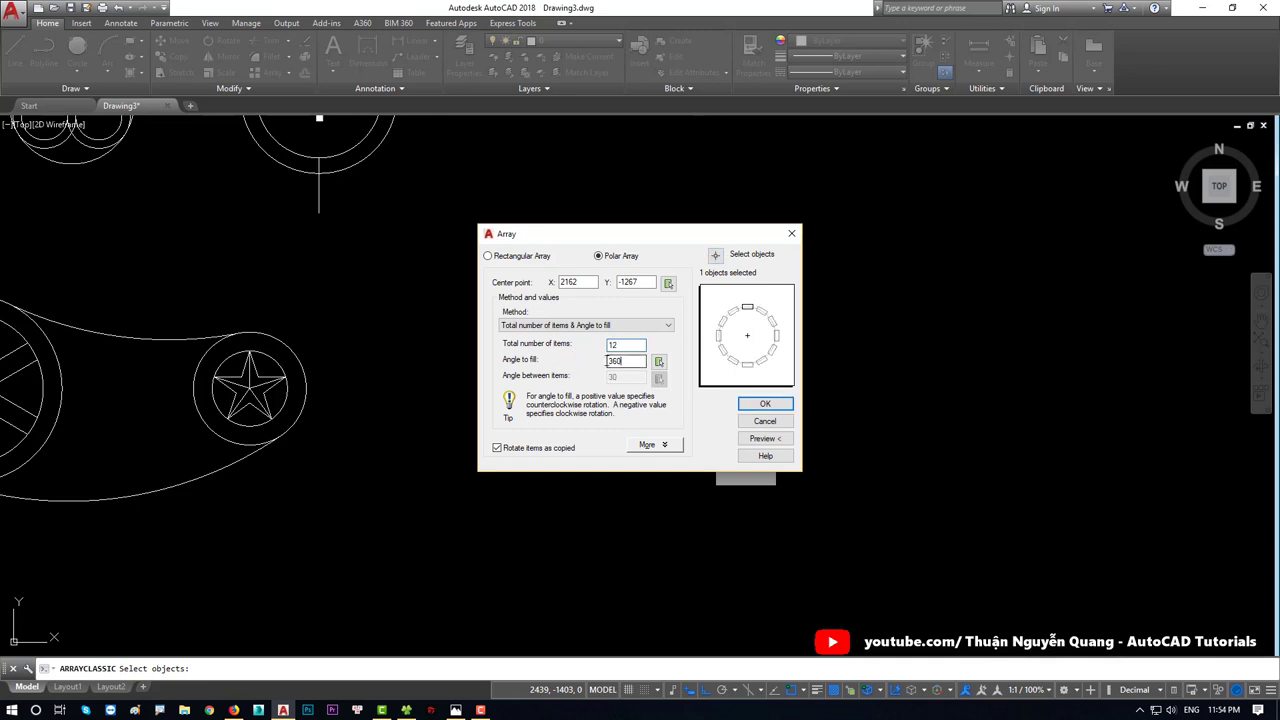
{"action": "left_click", "coordinate": [765, 404]}
Step: Select all twelve radiating lines and recolor them gray 99,100,102
{"action": "scroll", "coordinate": [657, 428], "scroll_direction": "down", "scroll_amount": 5}
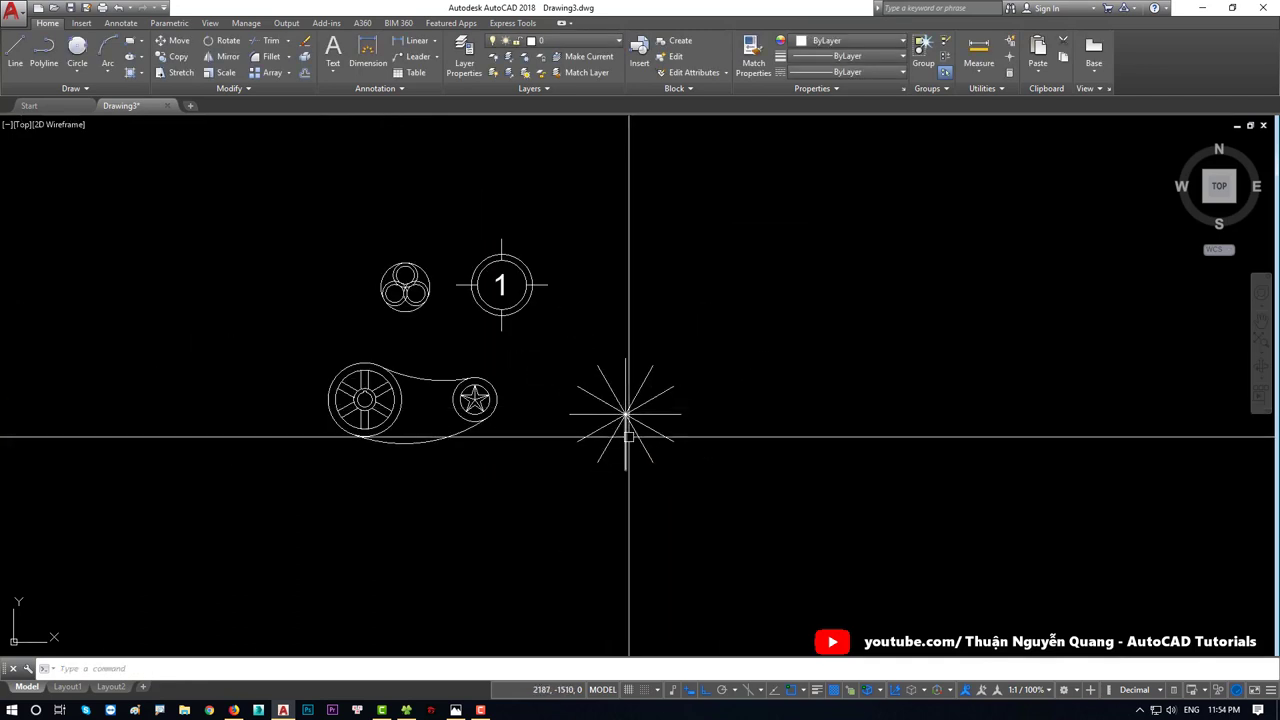
{"action": "scroll", "coordinate": [660, 430], "scroll_direction": "up", "scroll_amount": 4}
{"action": "scroll", "coordinate": [653, 443], "scroll_direction": "up", "scroll_amount": 2}
{"action": "scroll", "coordinate": [653, 443], "scroll_direction": "up", "scroll_amount": 2}
{"action": "left_click", "coordinate": [666, 449]}
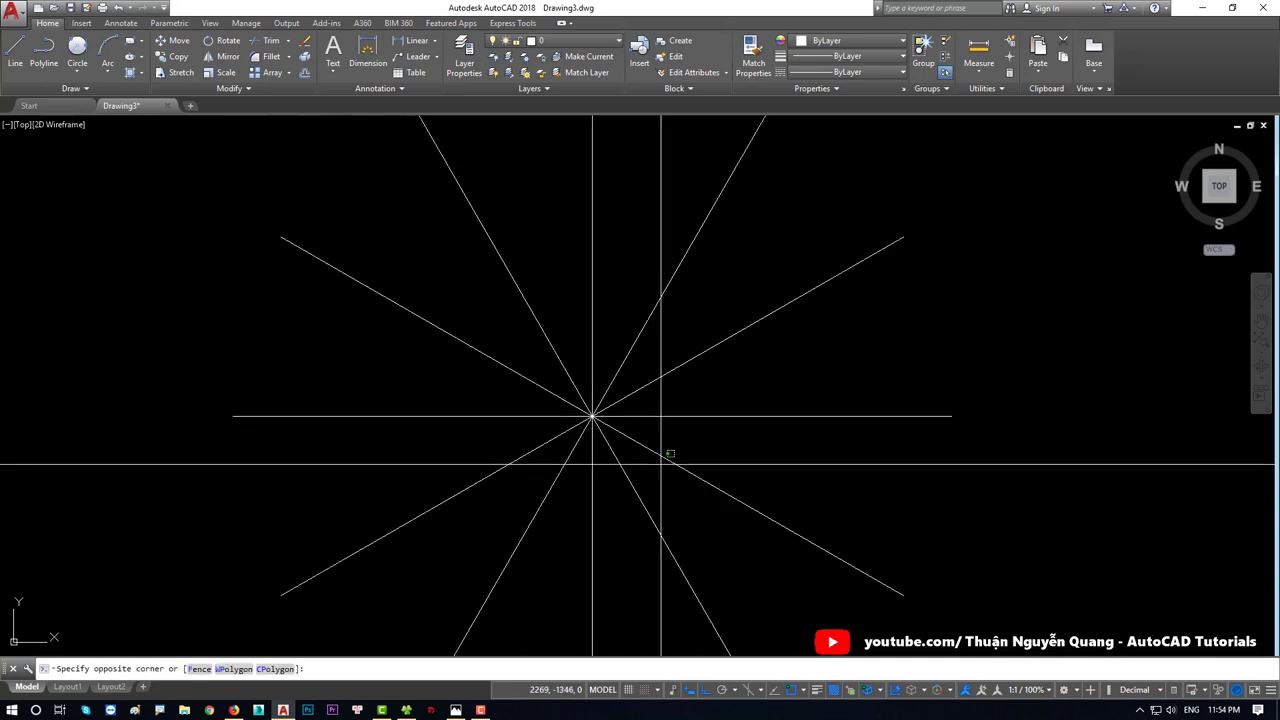
{"action": "left_click", "coordinate": [551, 323]}
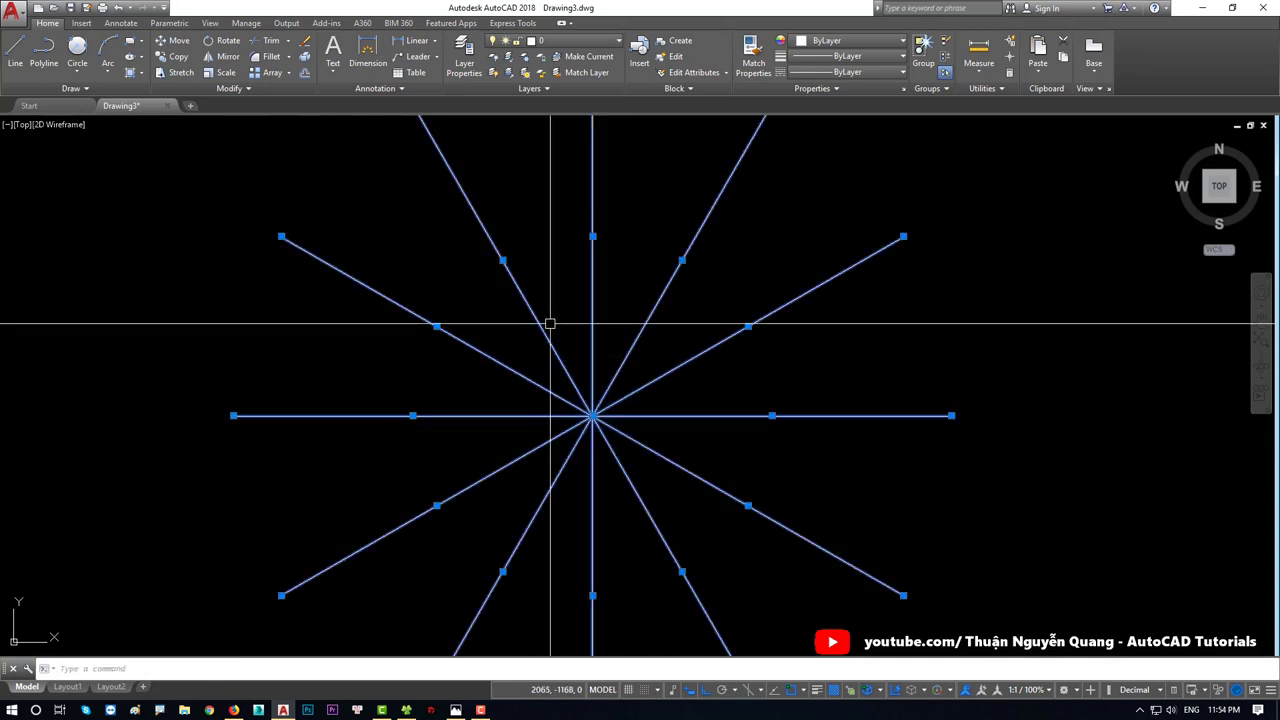
{"action": "left_click", "coordinate": [845, 40]}
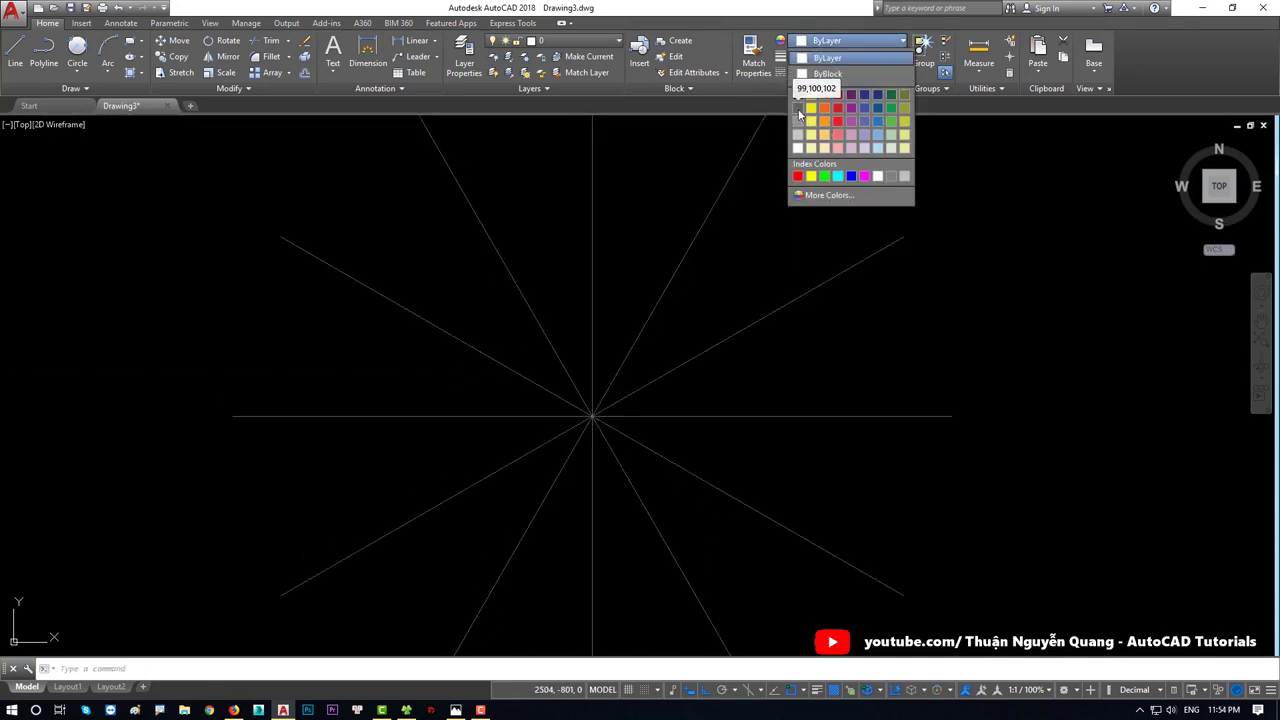
{"action": "key", "text": "Escape"}
{"action": "key", "text": "Escape"}
Step: Recentre the view on the radiating lines, check the centre, then switch to the reference image
{"action": "scroll", "coordinate": [549, 447], "scroll_direction": "down", "scroll_amount": 4}
{"action": "middle_click_drag", "start_coordinate": [543, 434], "coordinate": [614, 434]}
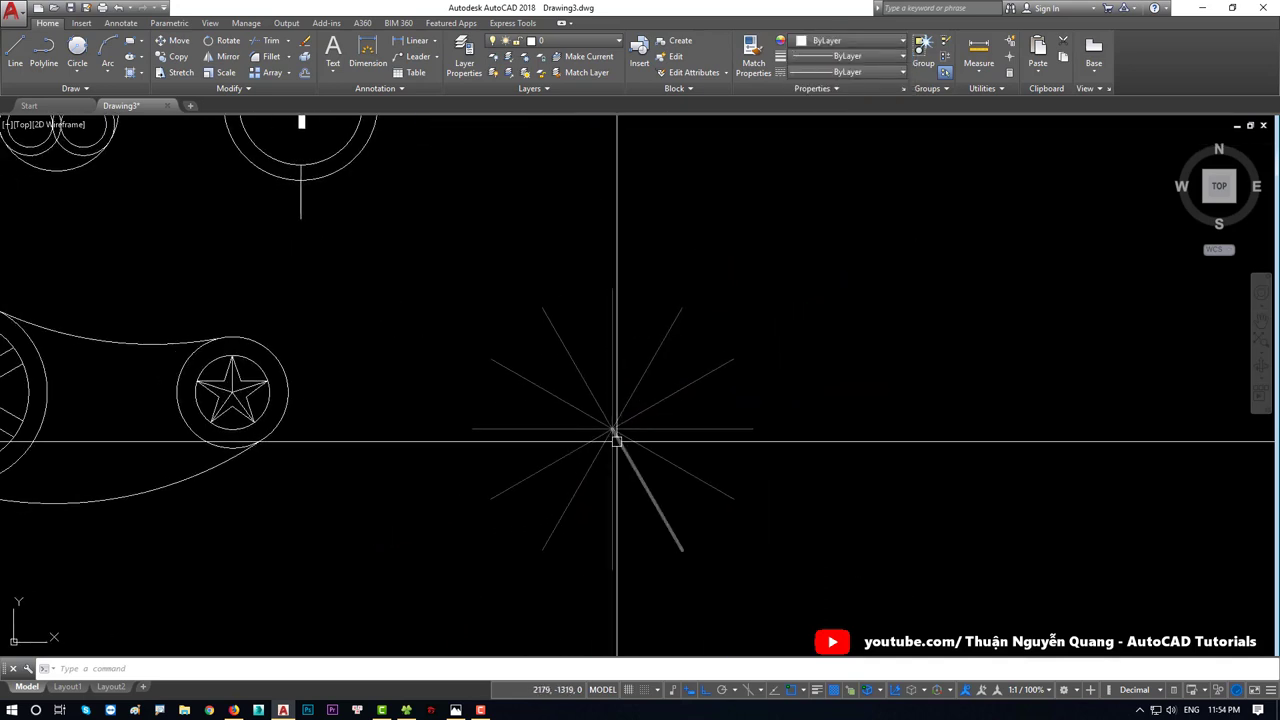
{"action": "scroll", "coordinate": [610, 450], "scroll_direction": "up", "scroll_amount": 4}
{"action": "left_click", "coordinate": [662, 442]}
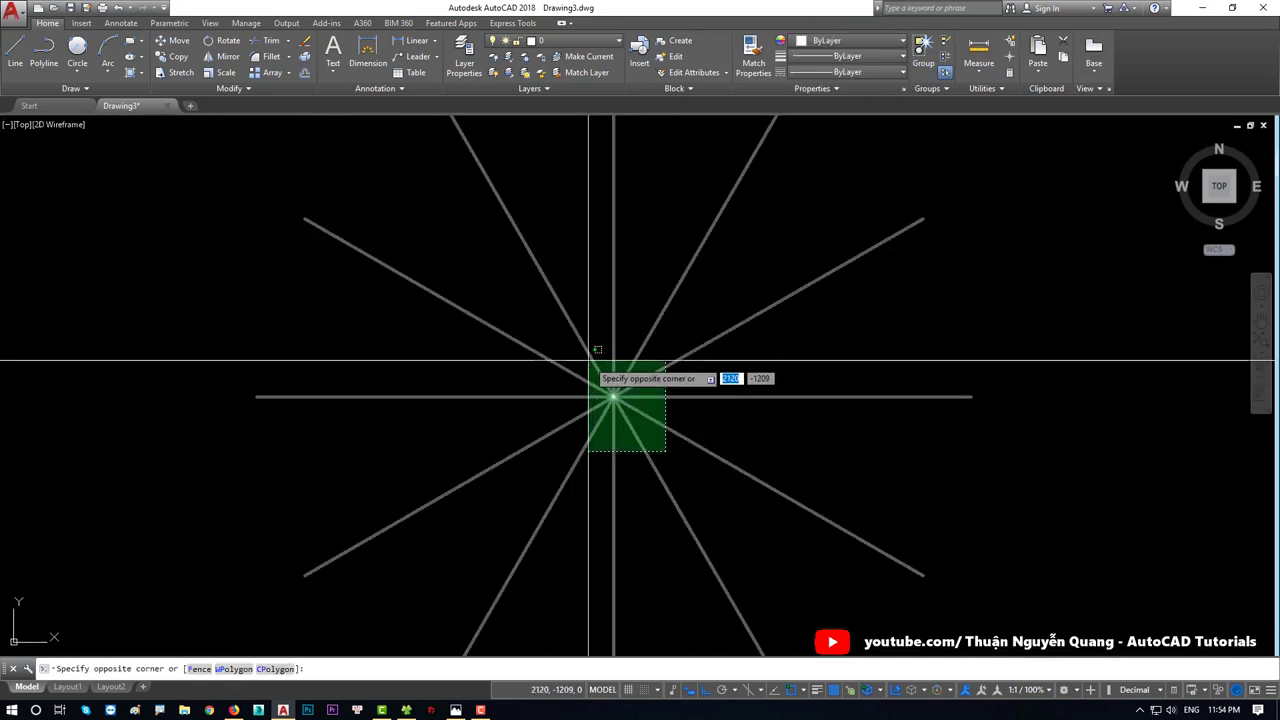
{"action": "left_click", "coordinate": [590, 367]}
{"action": "key", "text": "Escape"}
{"action": "scroll", "coordinate": [641, 416], "scroll_direction": "up", "scroll_amount": 2}
{"action": "left_click", "coordinate": [651, 443]}
{"action": "left_click", "coordinate": [543, 354]}
{"action": "key", "text": "Escape"}
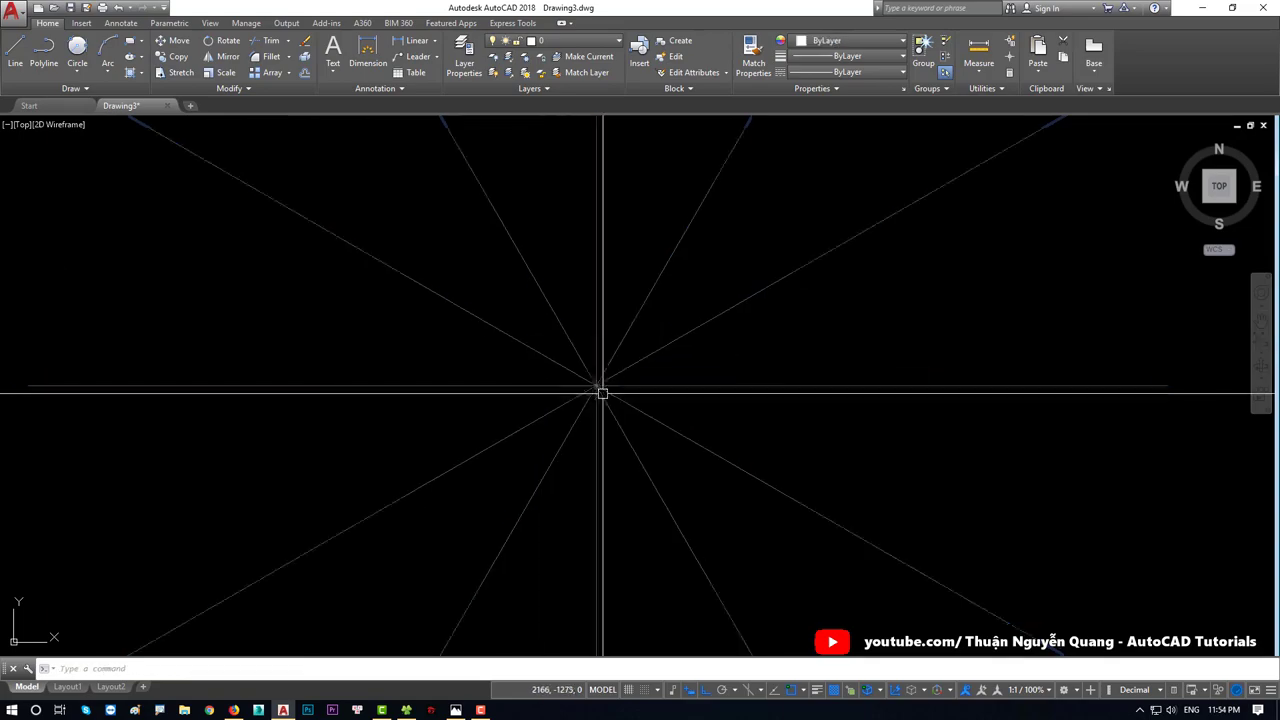
{"action": "scroll", "coordinate": [620, 371], "scroll_direction": "down", "scroll_amount": 3}
{"action": "key", "text": "alt+Tab"}
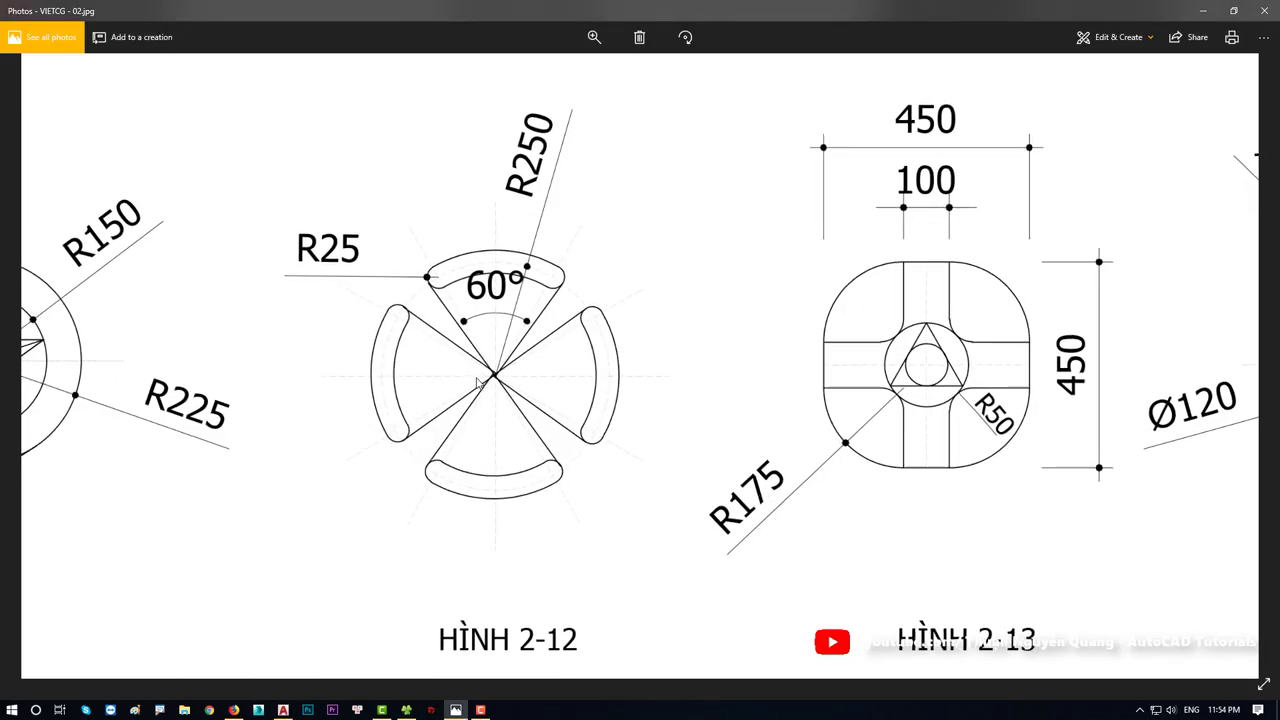
Step: Trace the 60° arc of Hình 2-12 in red, clear the ink, and return to AutoCAD
{"action": "scroll", "coordinate": [480, 378], "scroll_direction": "up", "scroll_amount": 2}
{"action": "scroll", "coordinate": [497, 342], "scroll_direction": "up", "scroll_amount": 1}
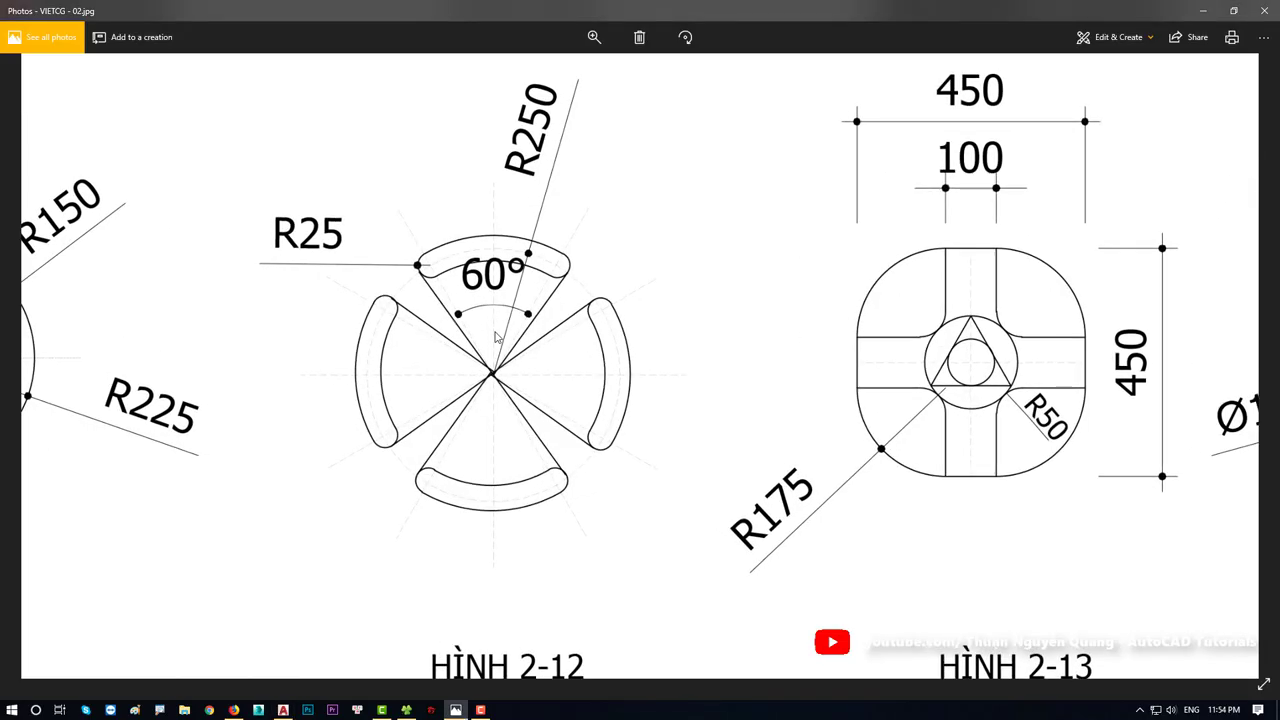
{"action": "scroll", "coordinate": [516, 318], "scroll_direction": "up", "scroll_amount": 3}
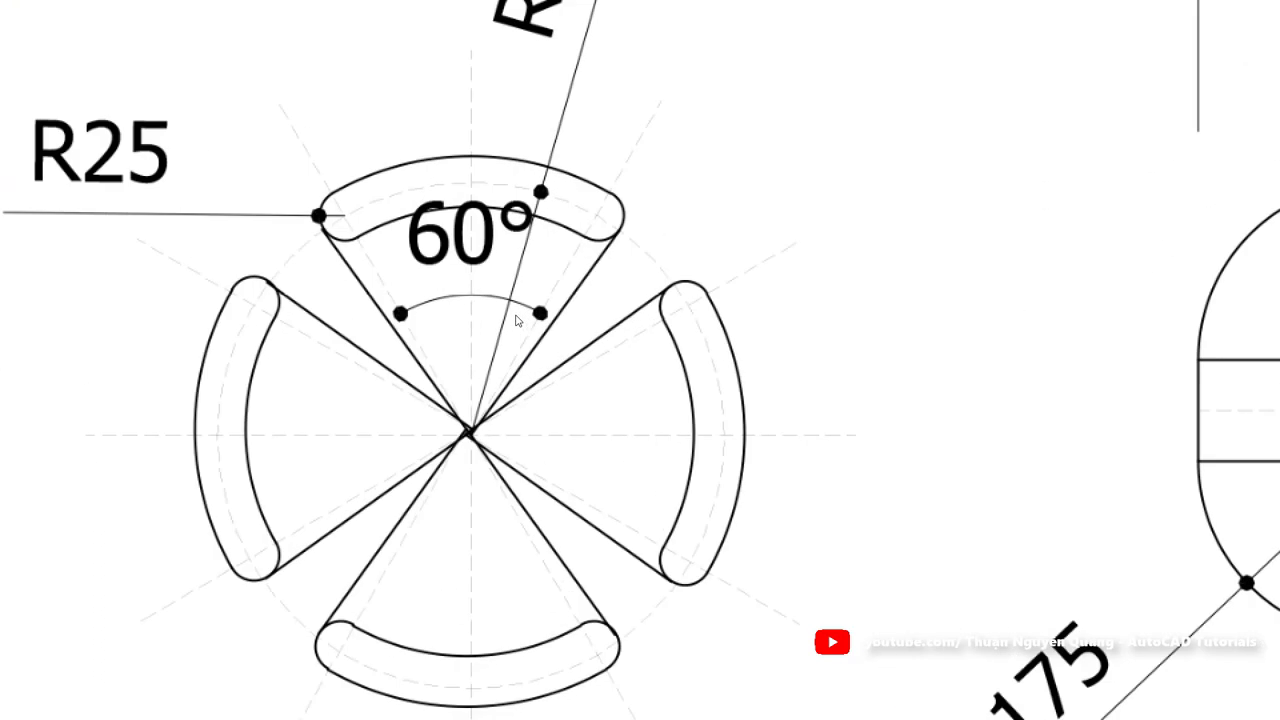
{"action": "left_click_drag", "start_coordinate": [444, 302], "coordinate": [540, 314]}
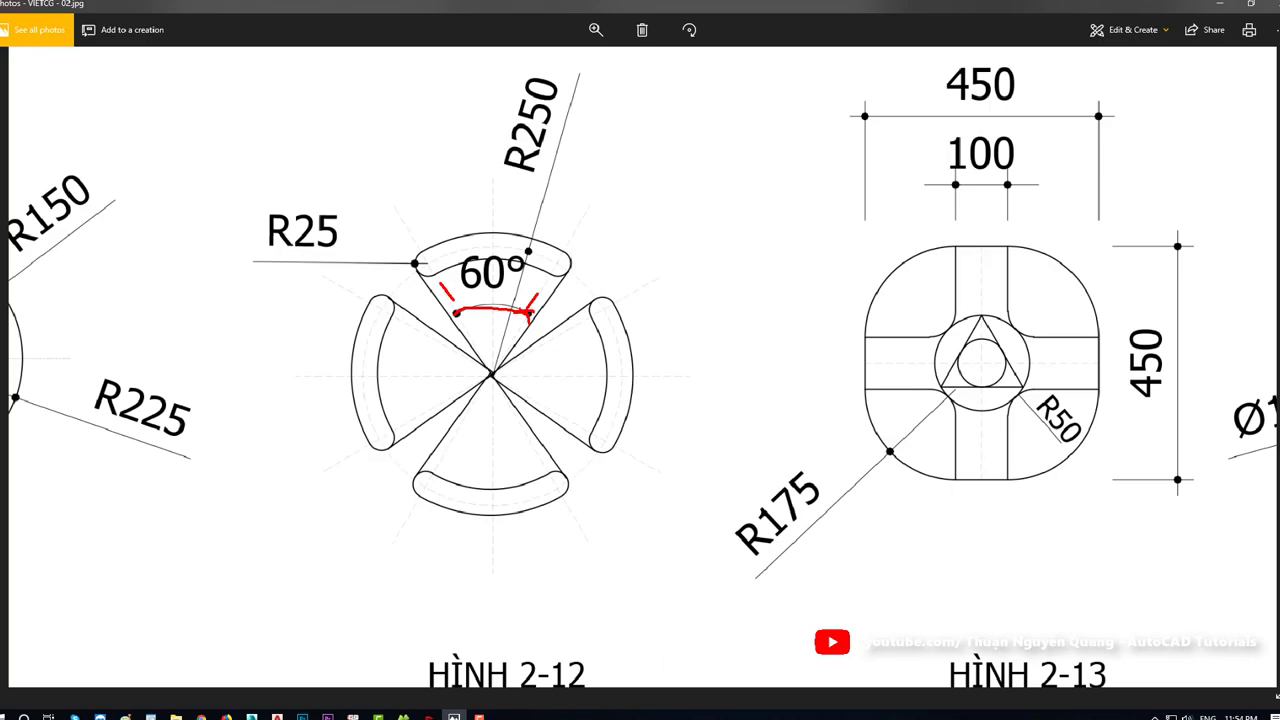
{"action": "key", "text": "Escape"}
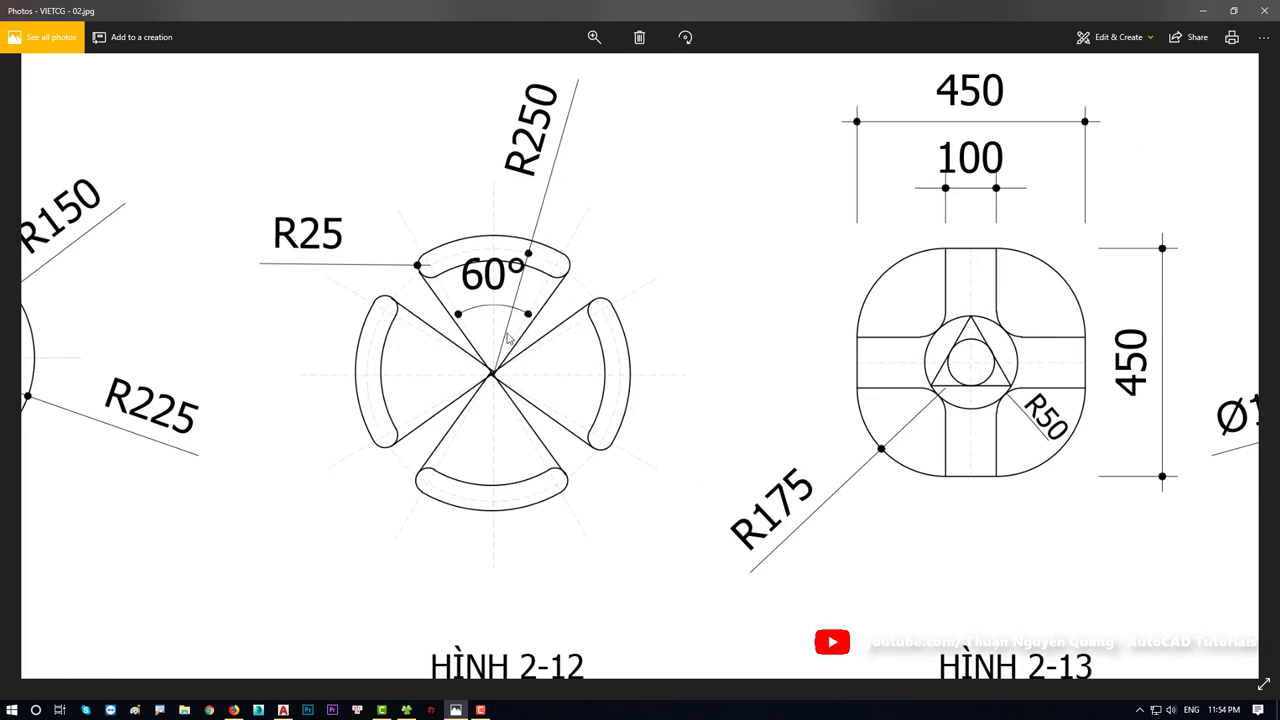
{"action": "key", "text": "alt+Tab"}
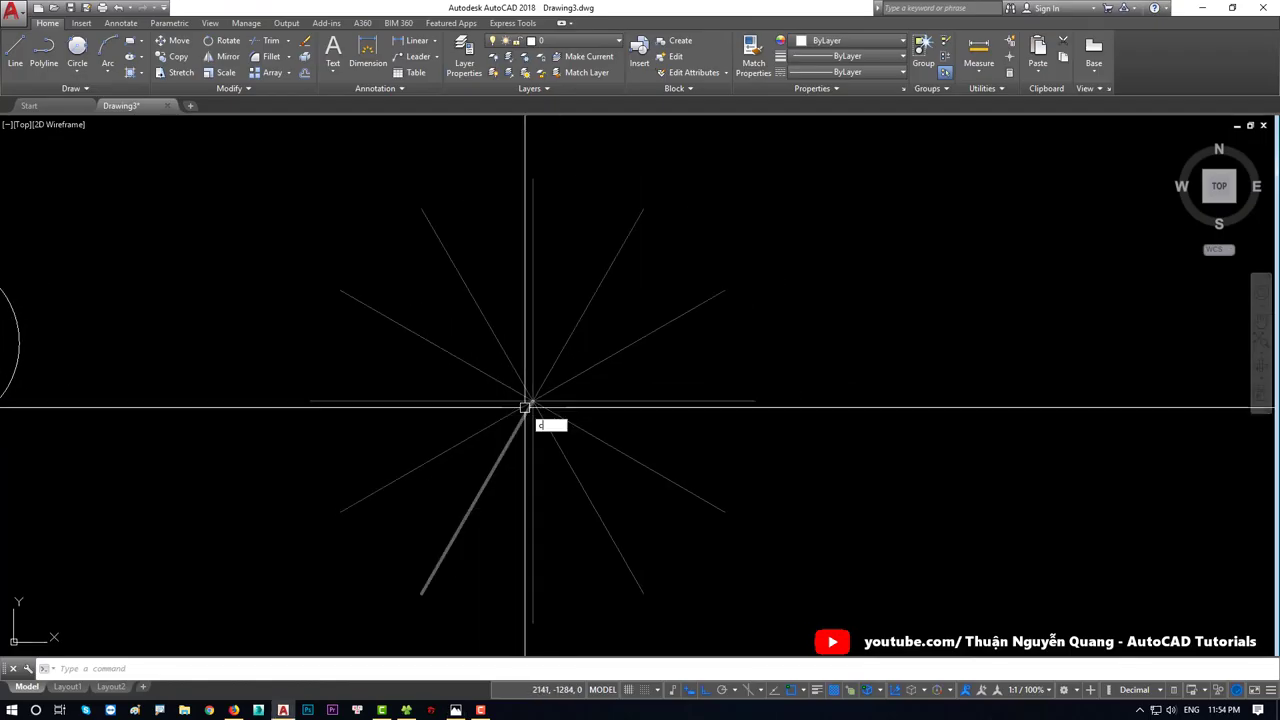
Step: Draw a circle centred where the twelve lines meet, accepting the default radius
{"action": "type", "text": "c"}
{"action": "key", "text": "Return"}
{"action": "scroll", "coordinate": [526, 410], "scroll_direction": "up", "scroll_amount": 3}
{"action": "key", "text": "Escape"}
{"action": "type", "text": "cc"}
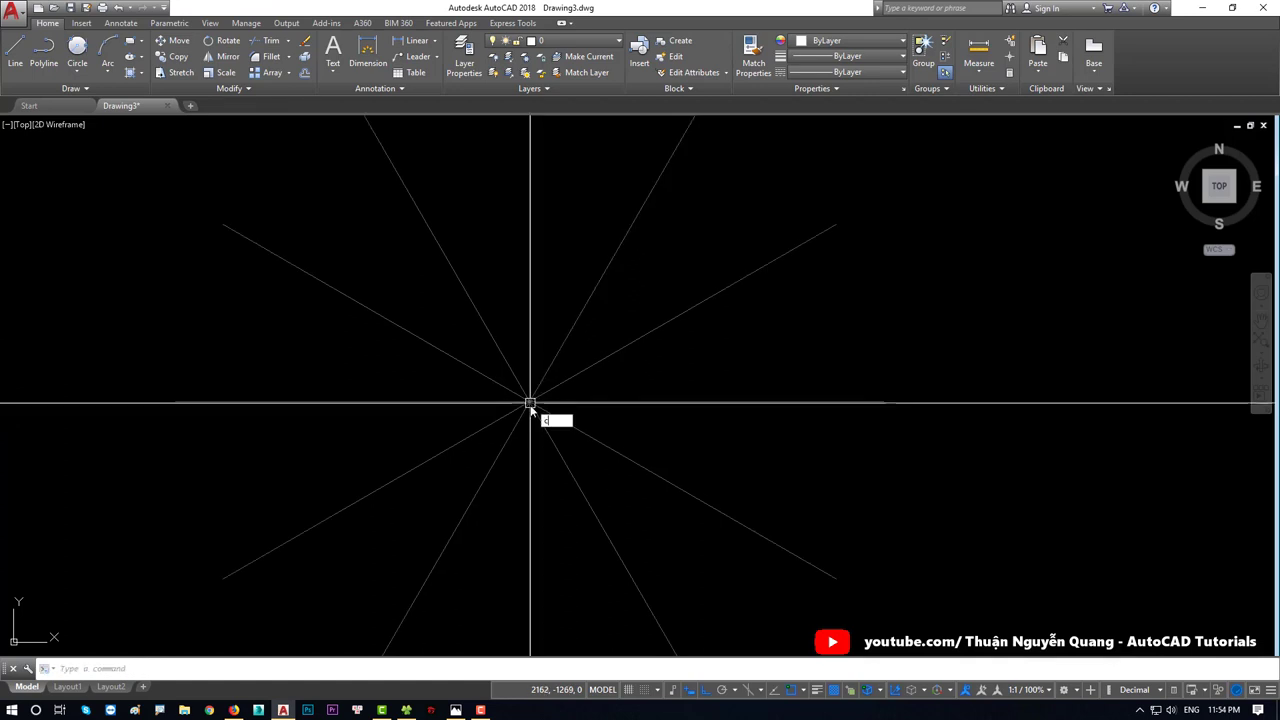
{"action": "key", "text": "Return"}
{"action": "left_click", "coordinate": [530, 401]}
{"action": "type", "text": "25"}
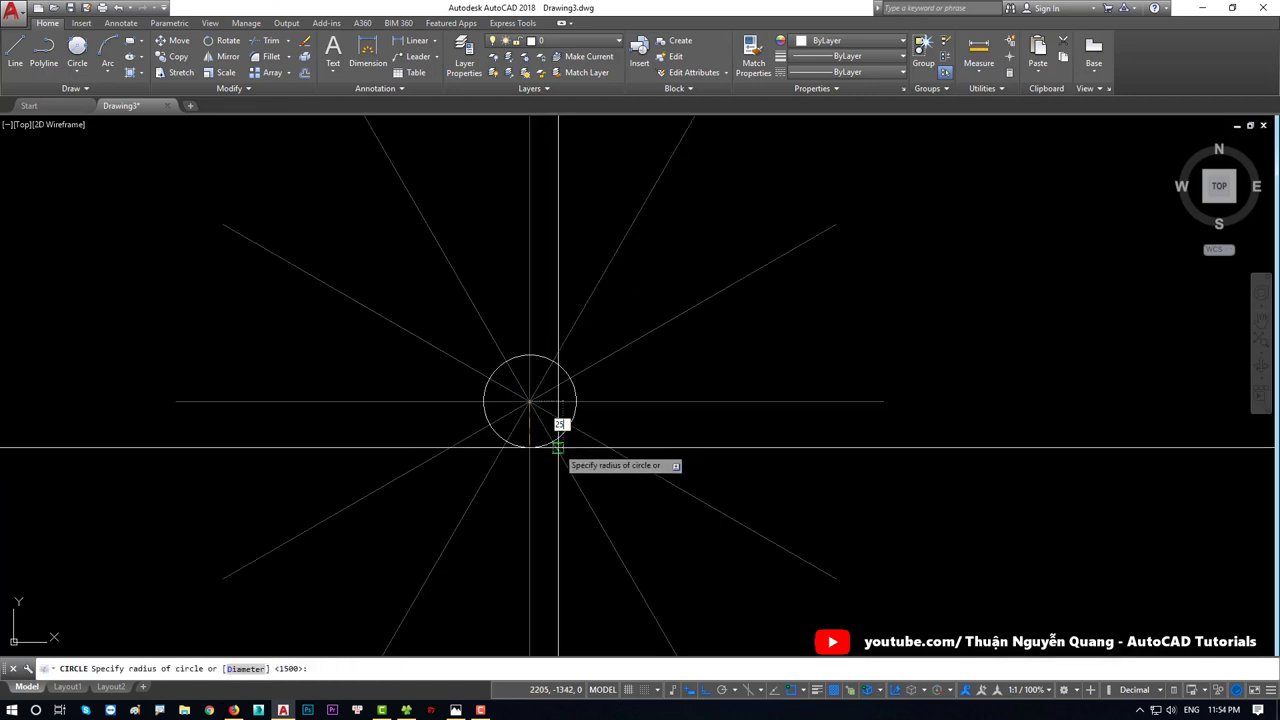
{"action": "key", "text": "Return"}
{"action": "scroll", "coordinate": [557, 446], "scroll_direction": "up", "scroll_amount": 1}
{"action": "scroll", "coordinate": [580, 440], "scroll_direction": "down", "scroll_amount": 4}
{"action": "scroll", "coordinate": [580, 420], "scroll_direction": "up", "scroll_amount": 3}
{"action": "left_click", "coordinate": [575, 350]}
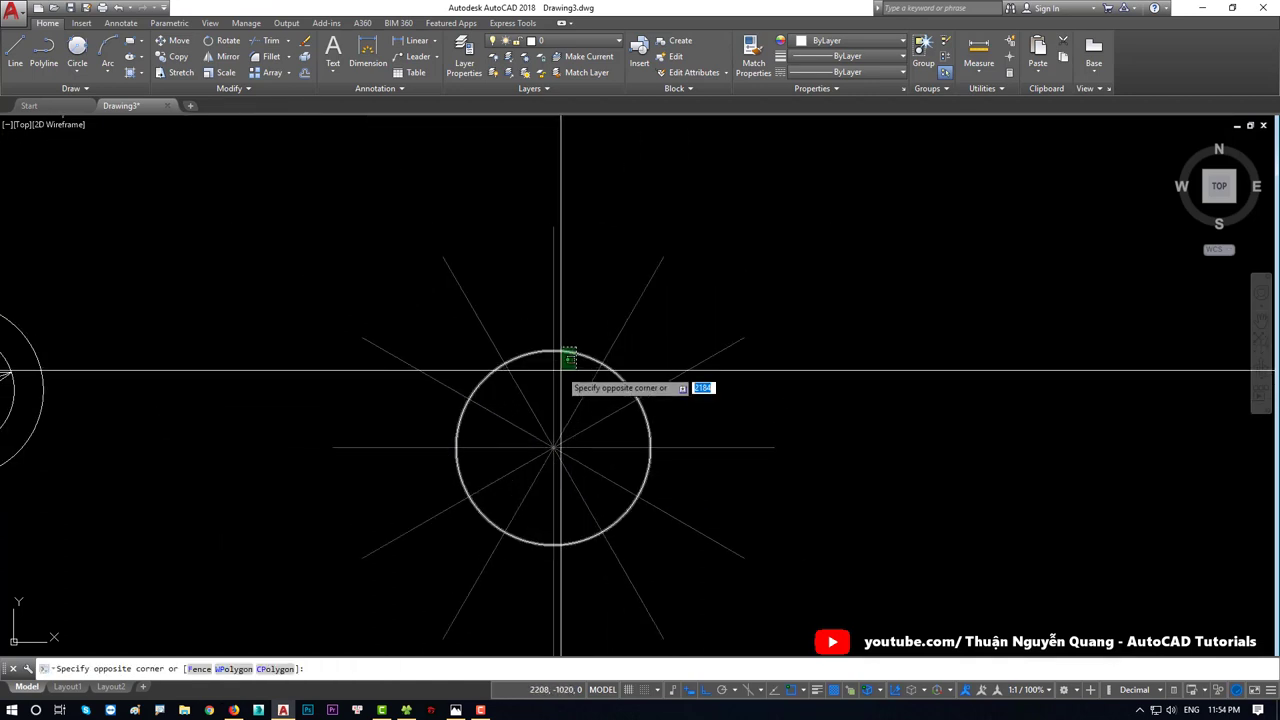
{"action": "key", "text": "Escape"}
{"action": "key", "text": "alt+Tab"}
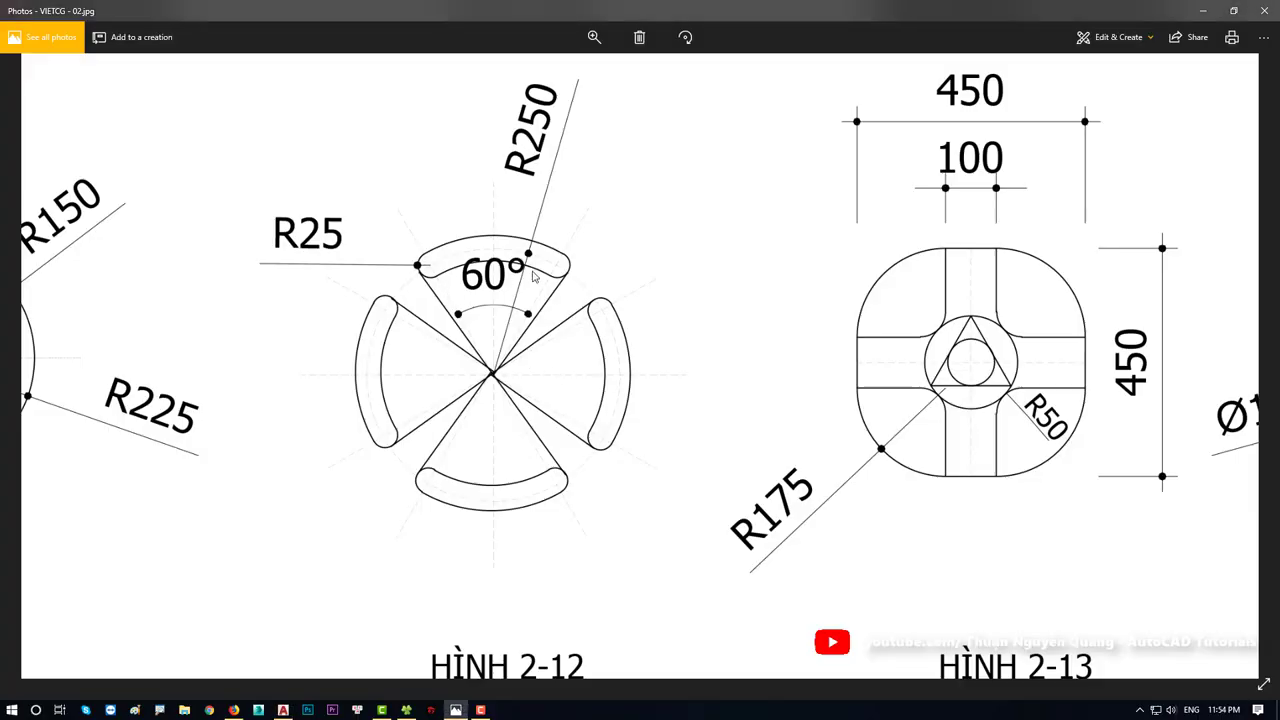
{"action": "scroll", "coordinate": [533, 277], "scroll_direction": "up", "scroll_amount": 2}
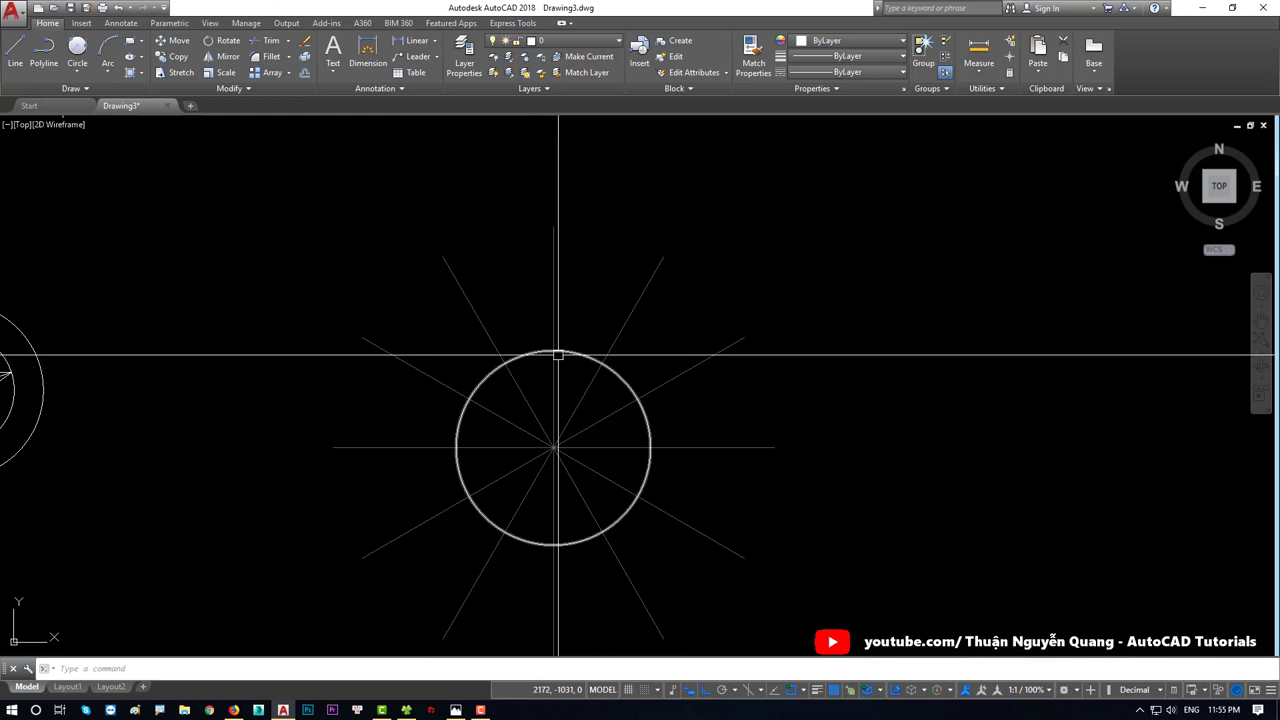
{"action": "scroll", "coordinate": [600, 371], "scroll_direction": "up", "scroll_amount": 1}
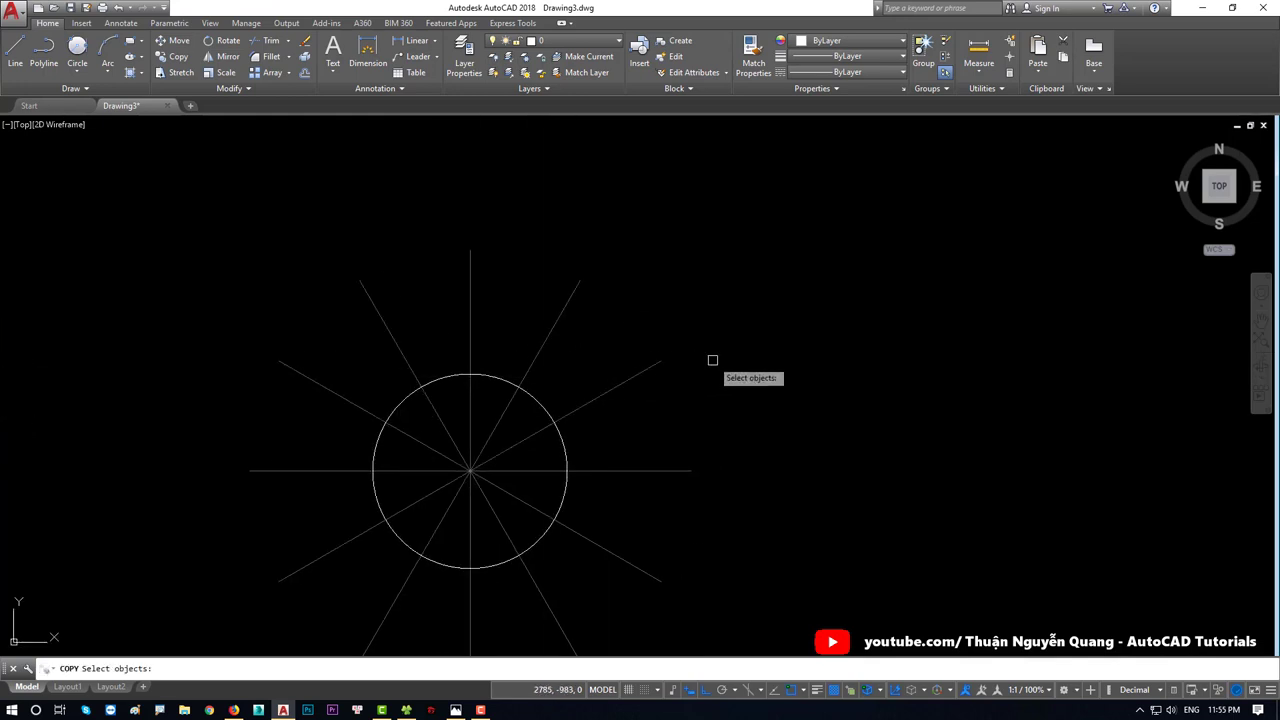
Step: Move the small circle from its centre to where the big circle meets a radial line
{"action": "key", "text": "Escape"}
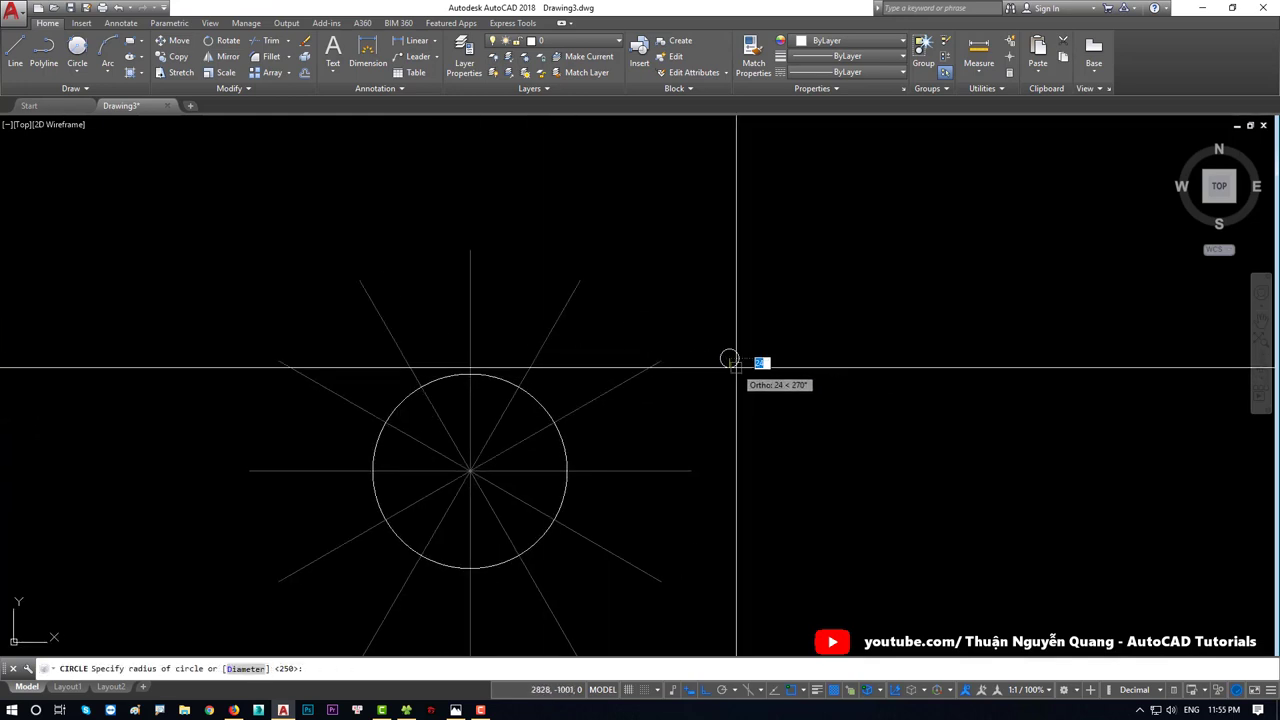
{"action": "left_click", "coordinate": [734, 362]}
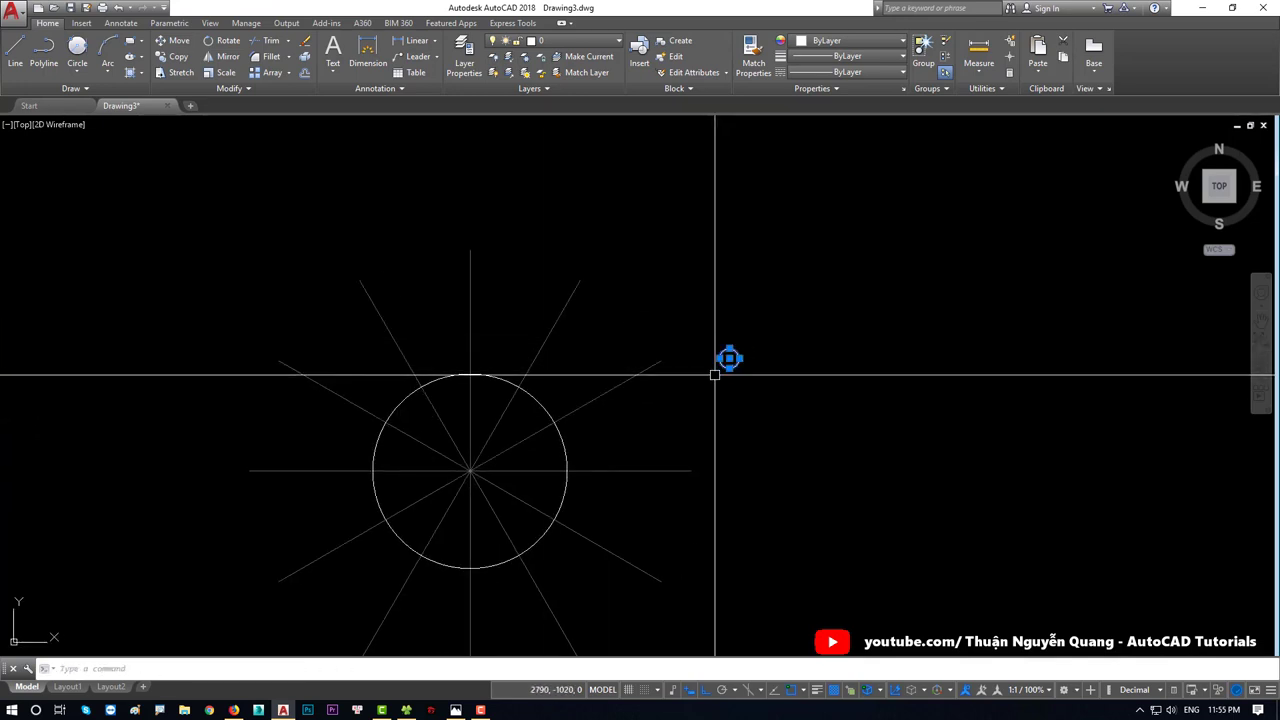
{"action": "type", "text": "m"}
{"action": "key", "text": "Return"}
{"action": "scroll", "coordinate": [713, 374], "scroll_direction": "up", "scroll_amount": 4}
{"action": "left_click", "coordinate": [749, 329]}
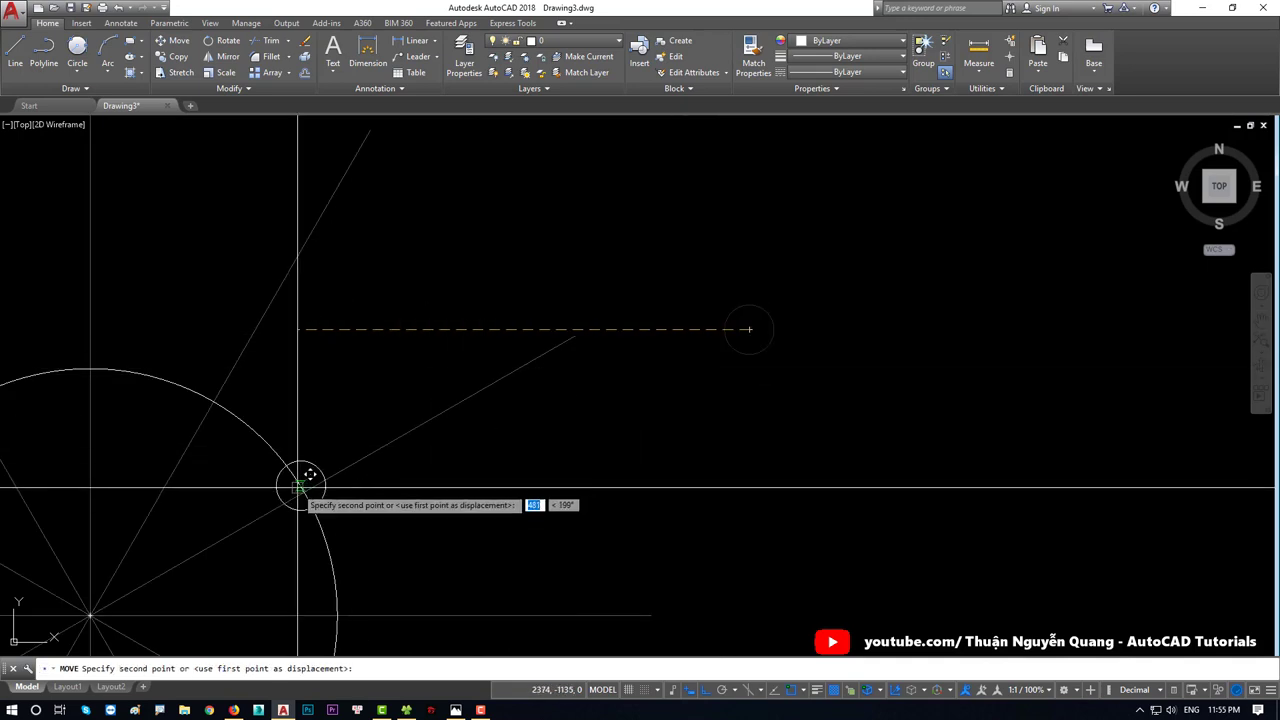
{"action": "left_click", "coordinate": [214, 399]}
{"action": "middle_click_drag", "start_coordinate": [261, 408], "coordinate": [651, 443]}
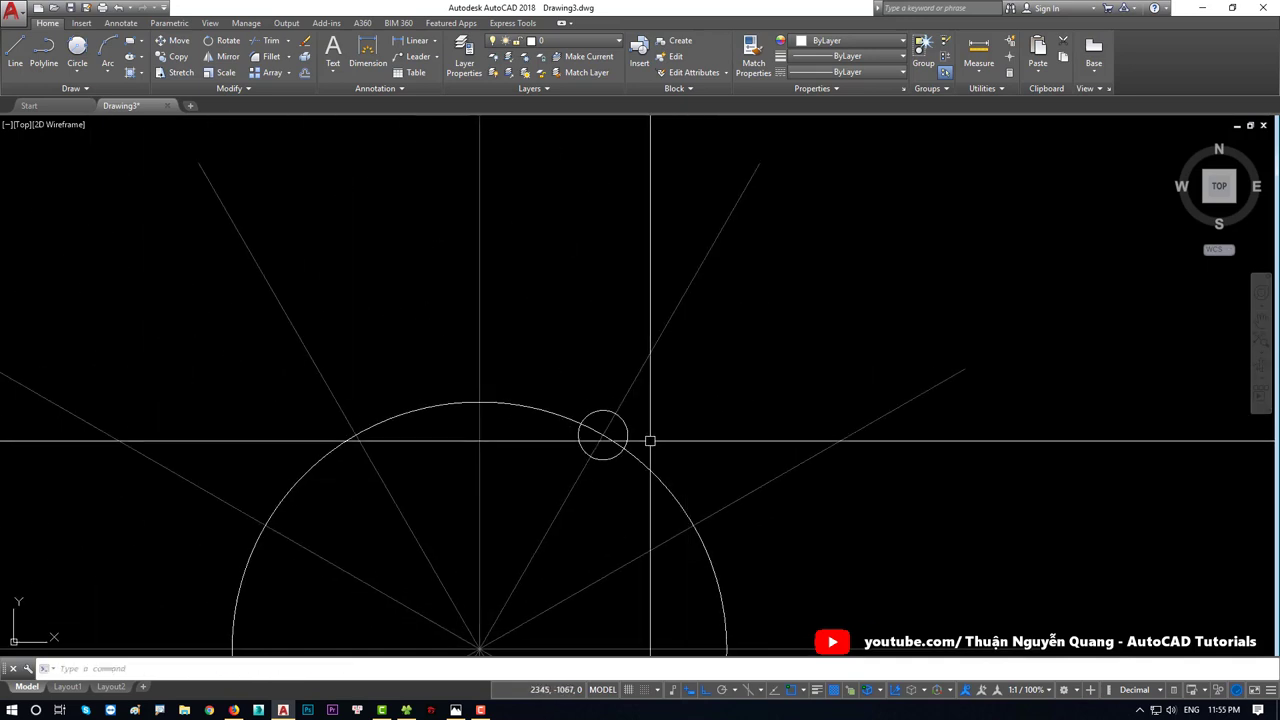
Step: Mirror the small circle about the vertical axis, keeping the original
{"action": "type", "text": "mi"}
{"action": "key", "text": "Return"}
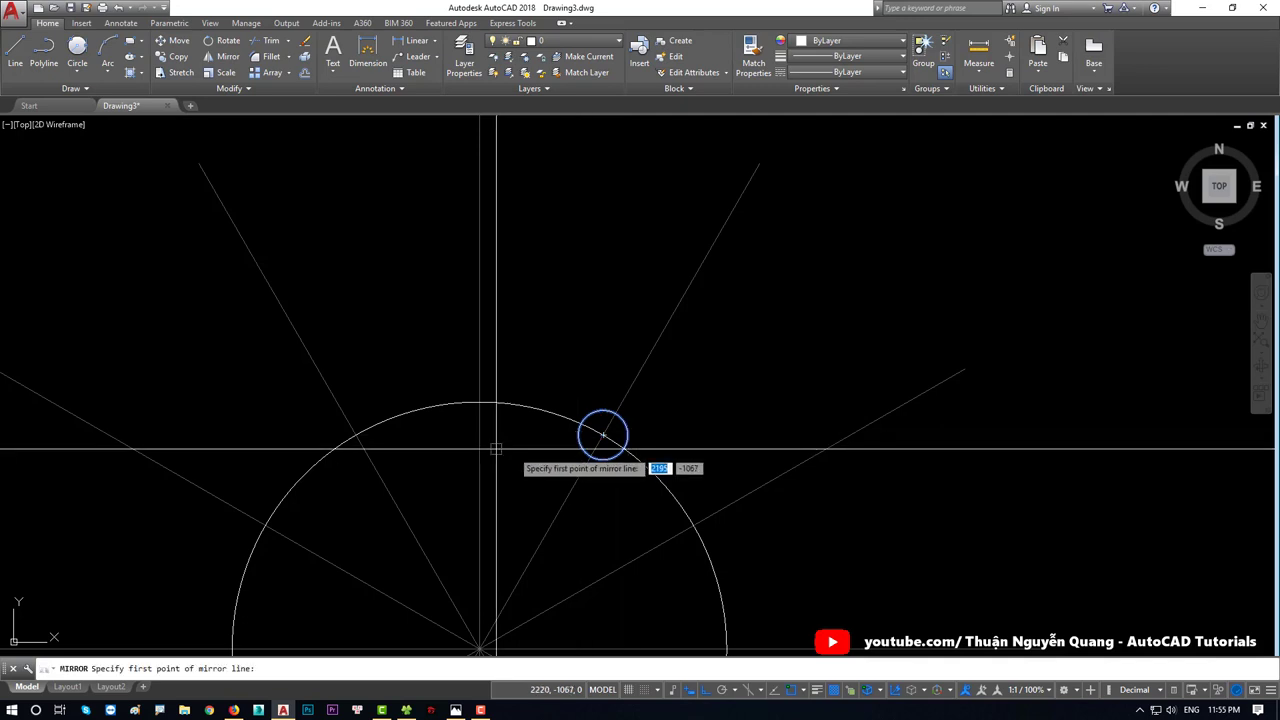
{"action": "left_click", "coordinate": [477, 446]}
{"action": "left_click", "coordinate": [480, 357]}
{"action": "key", "text": "Return"}
{"action": "scroll", "coordinate": [520, 430], "scroll_direction": "down", "scroll_amount": 4}
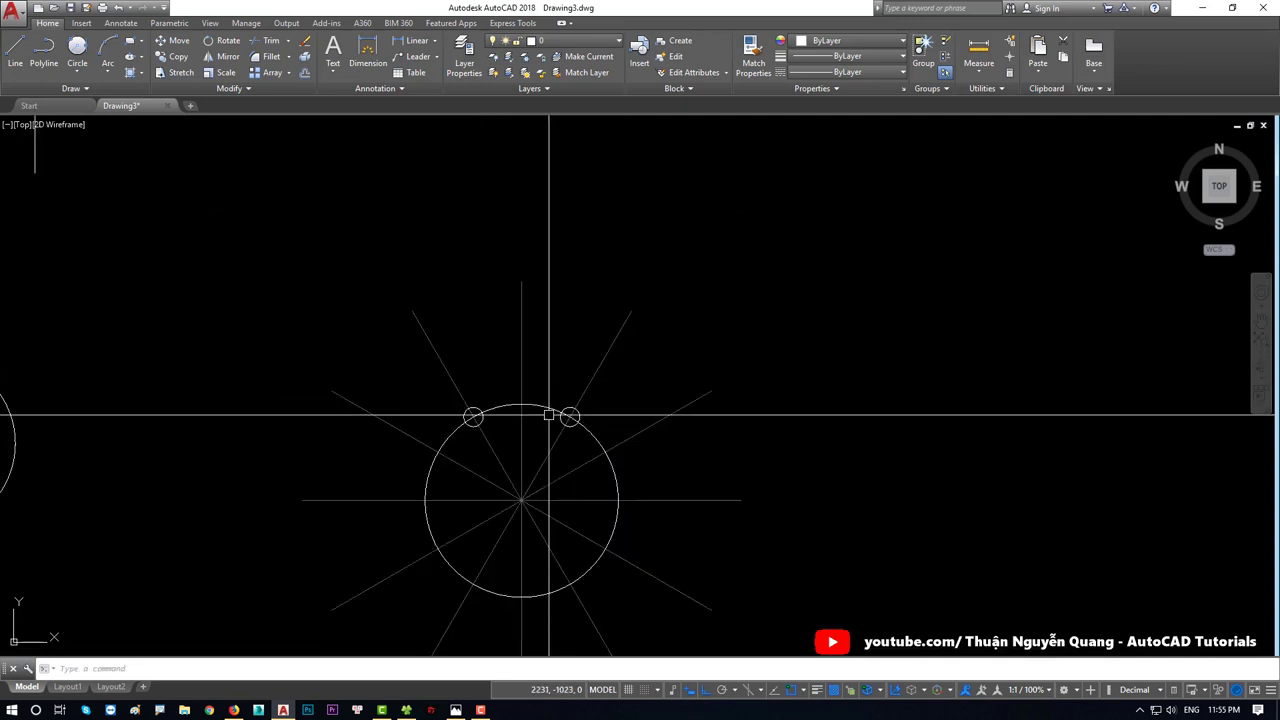
{"action": "key", "text": "alt+Tab"}
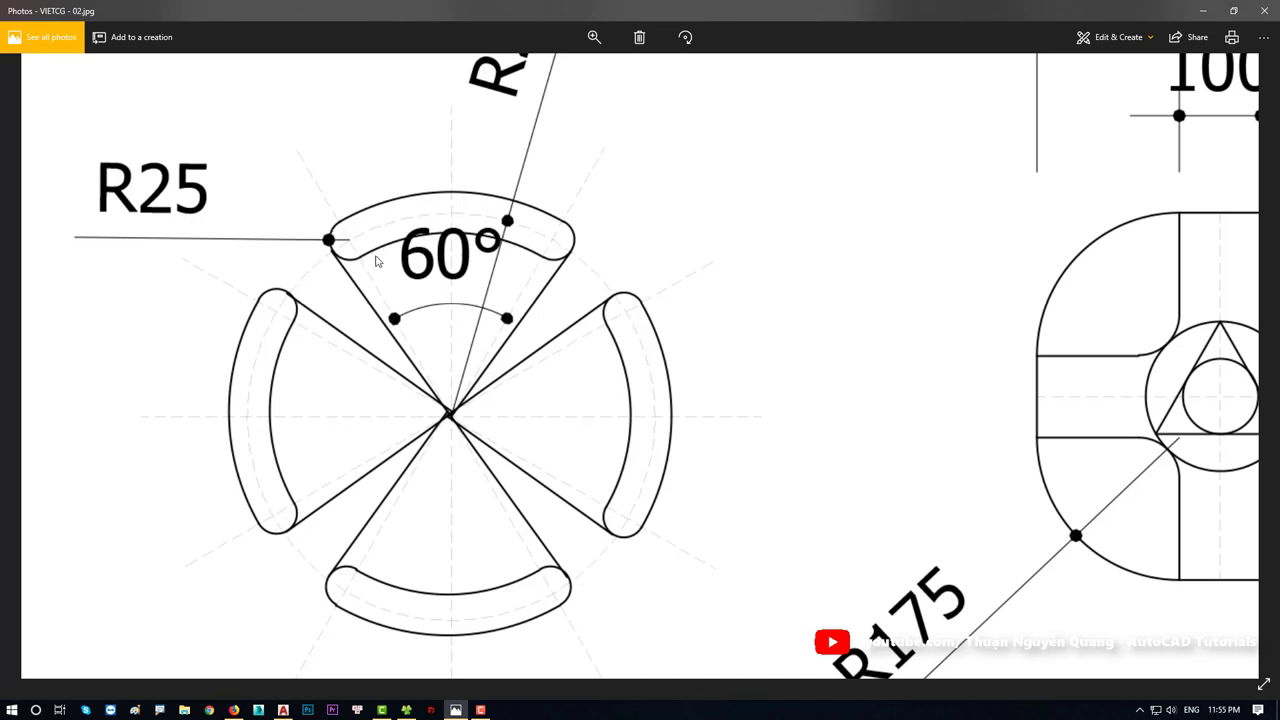
Step: Zoom onto the 60° slot piece and mark its inner and outer arcs in red
{"action": "scroll", "coordinate": [471, 289], "scroll_direction": "down", "scroll_amount": 2, "text": "ctrl"}
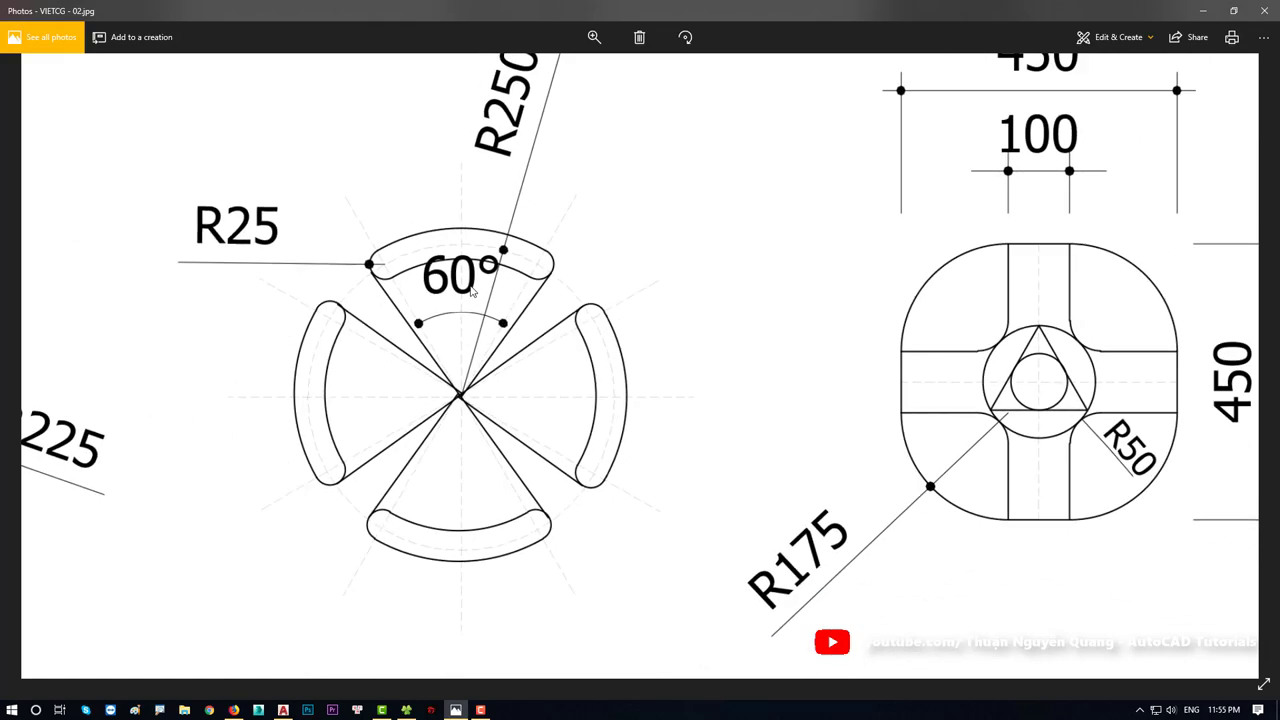
{"action": "scroll", "coordinate": [475, 290], "scroll_direction": "down", "scroll_amount": 1, "text": "ctrl"}
{"action": "scroll", "coordinate": [495, 330], "scroll_direction": "up", "scroll_amount": 2, "text": "ctrl"}
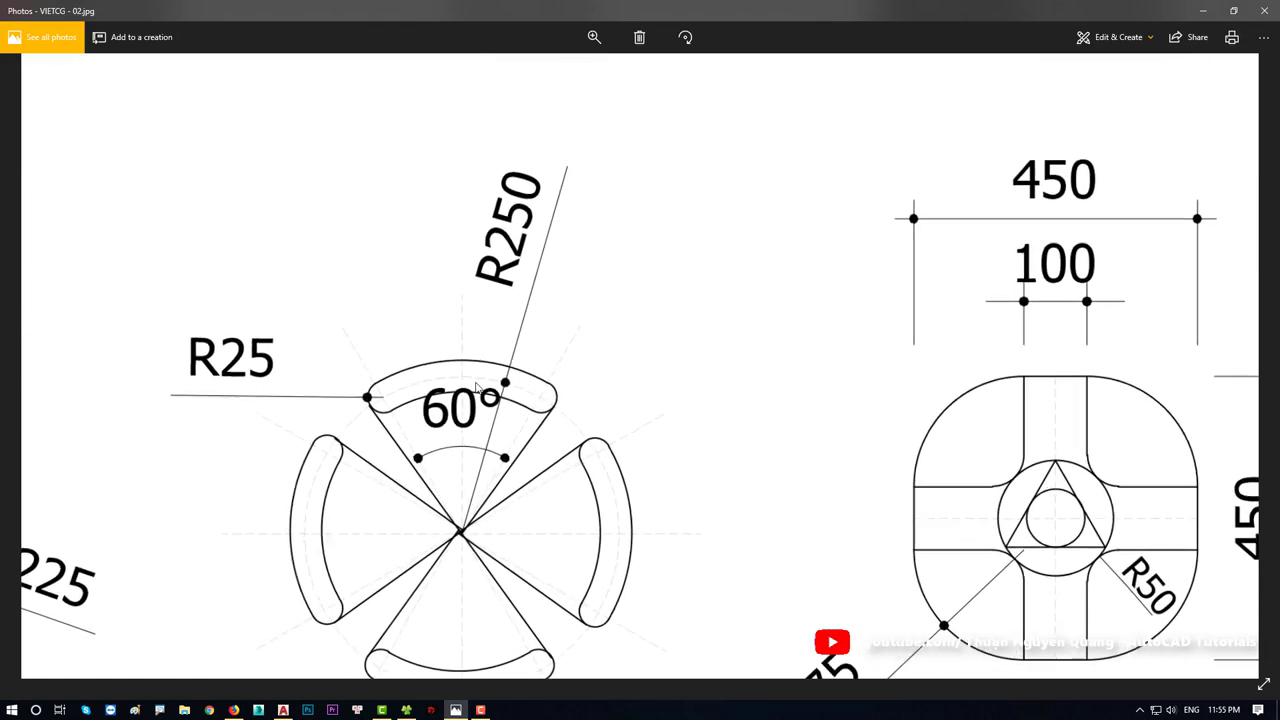
{"action": "scroll", "coordinate": [495, 330], "scroll_direction": "up", "scroll_amount": 2, "text": "ctrl"}
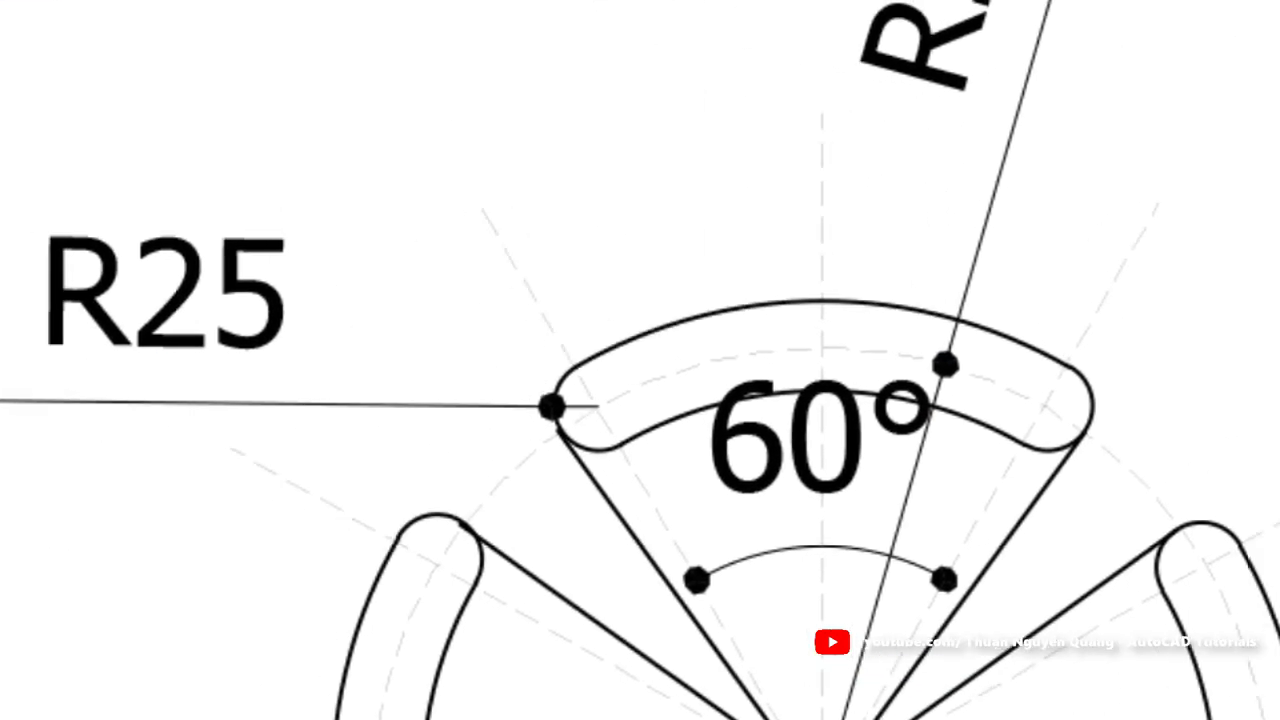
{"action": "left_click_drag", "start_coordinate": [670, 430], "coordinate": [962, 409]}
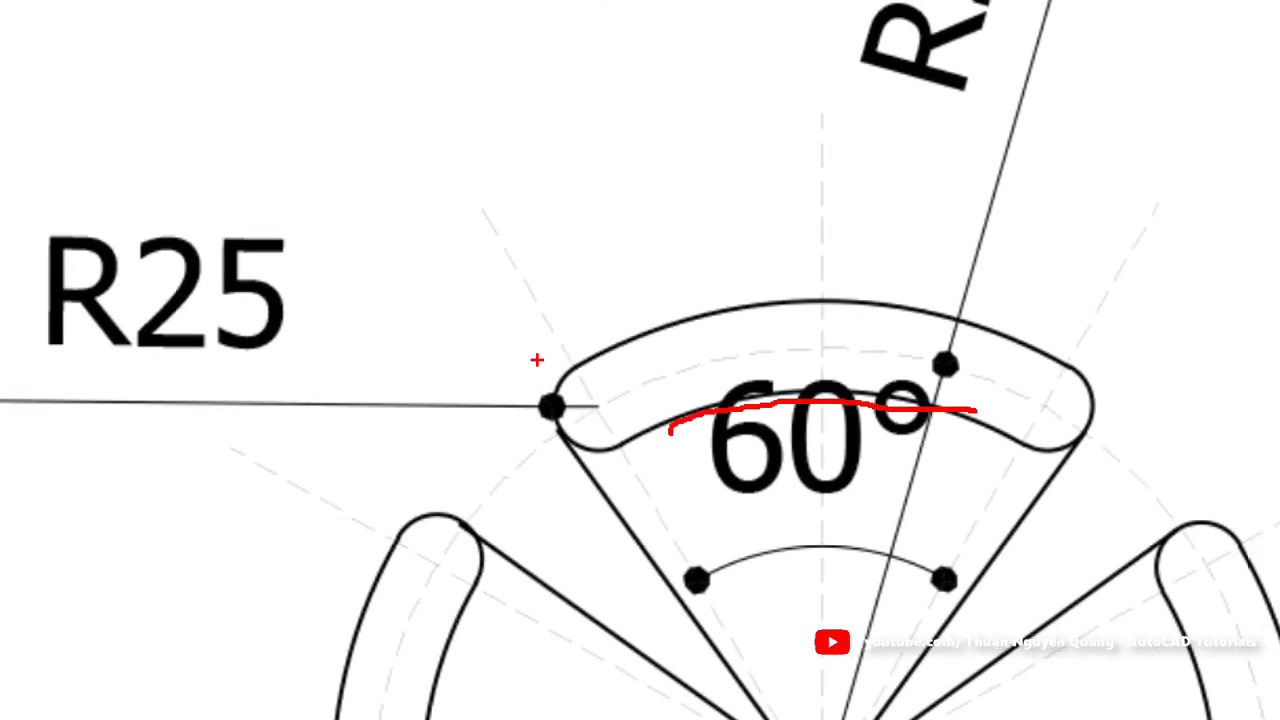
{"action": "left_click_drag", "start_coordinate": [607, 357], "coordinate": [716, 321]}
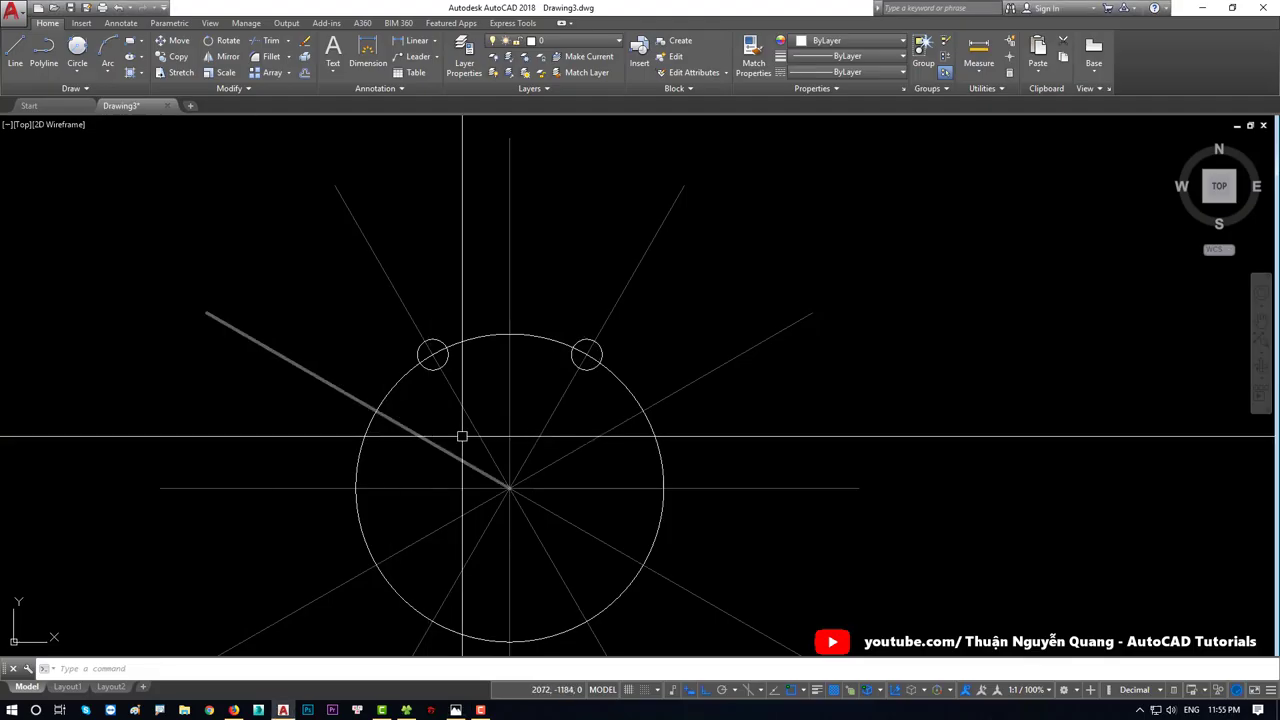
Step: Offset the big circle 25 units both inward and outward
{"action": "type", "text": "o"}
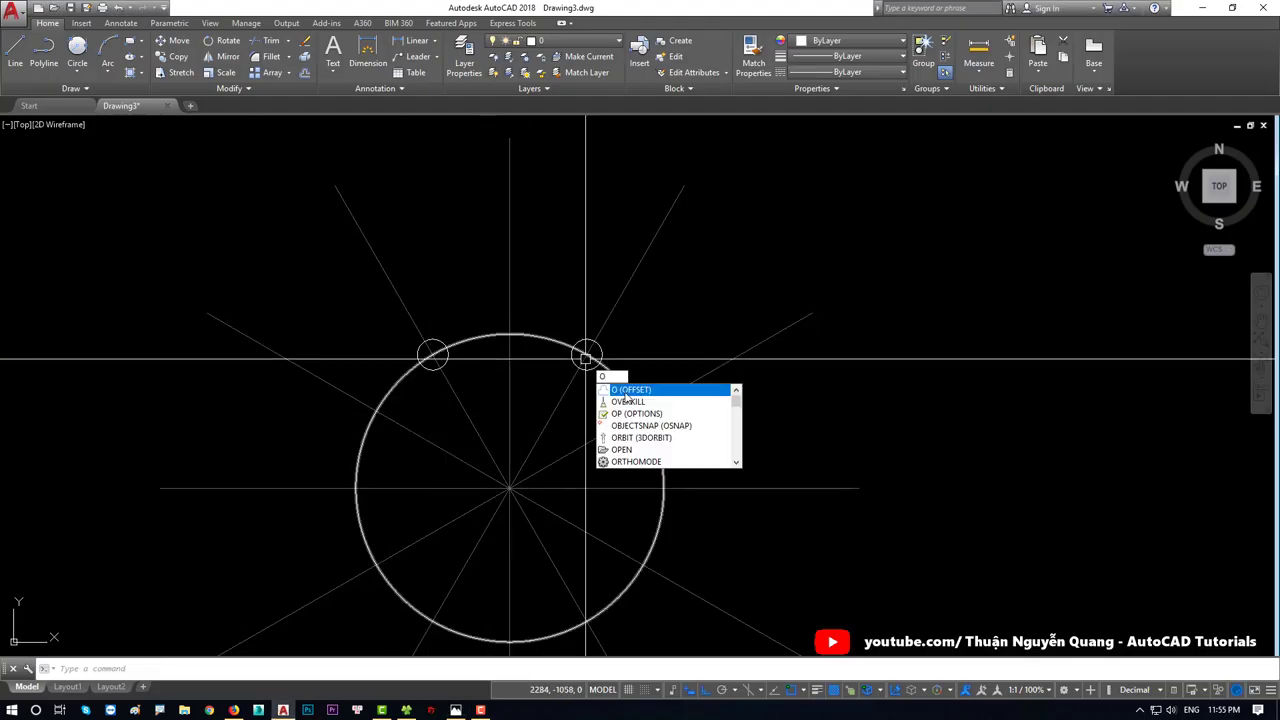
{"action": "key", "text": "Return"}
{"action": "type", "text": "25"}
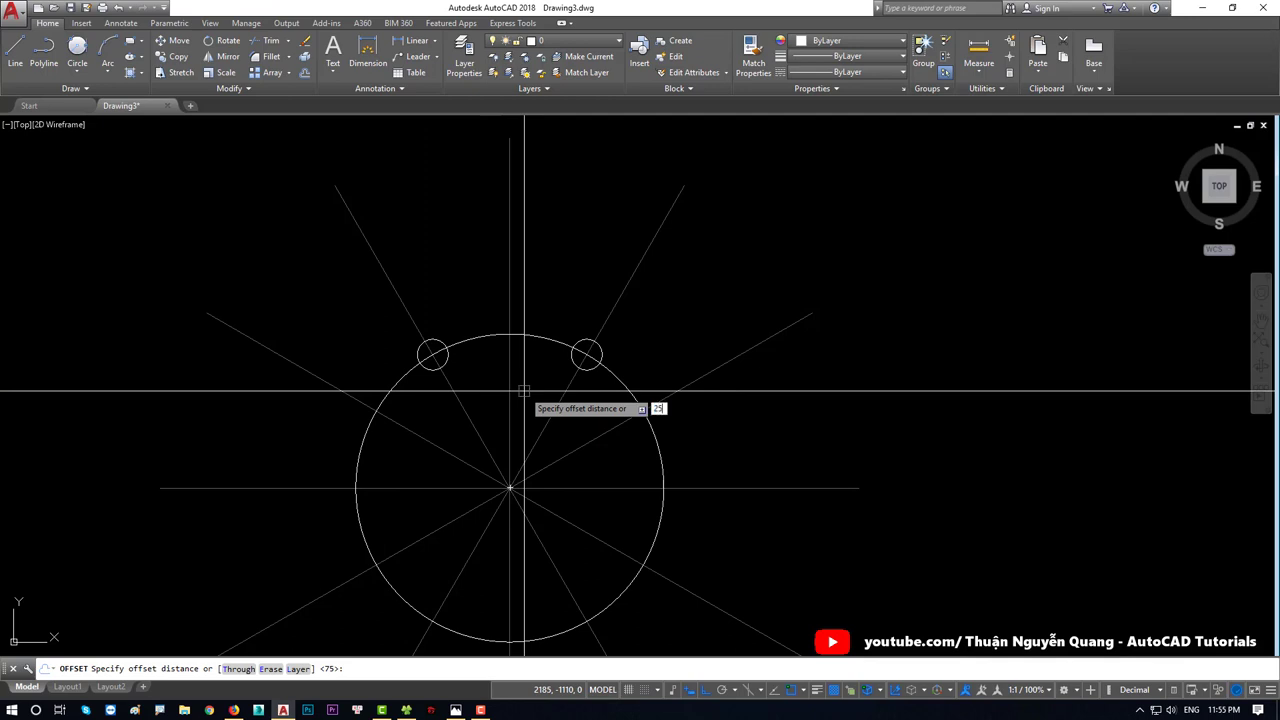
{"action": "key", "text": "Return"}
{"action": "left_click", "coordinate": [541, 340]}
{"action": "left_click", "coordinate": [532, 369]}
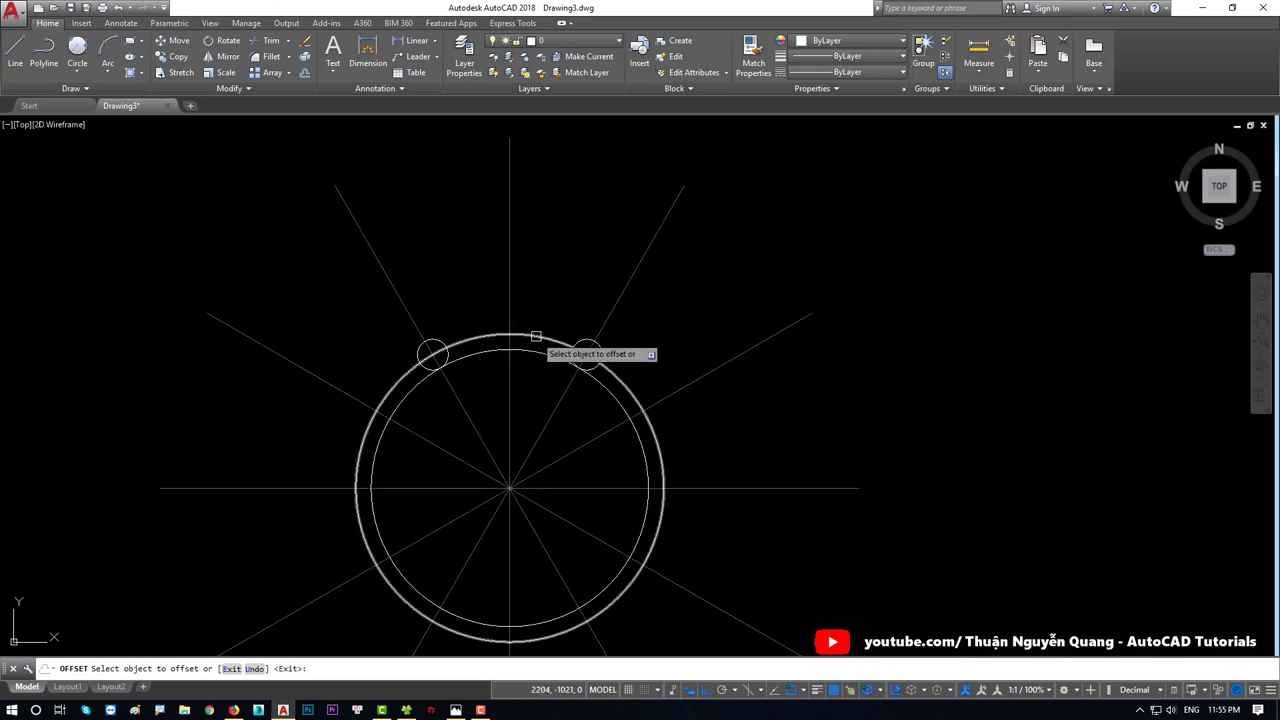
{"action": "left_click", "coordinate": [536, 336]}
{"action": "left_click", "coordinate": [548, 298]}
{"action": "key", "text": "Return"}
{"action": "middle_click_drag", "start_coordinate": [548, 373], "coordinate": [538, 339]}
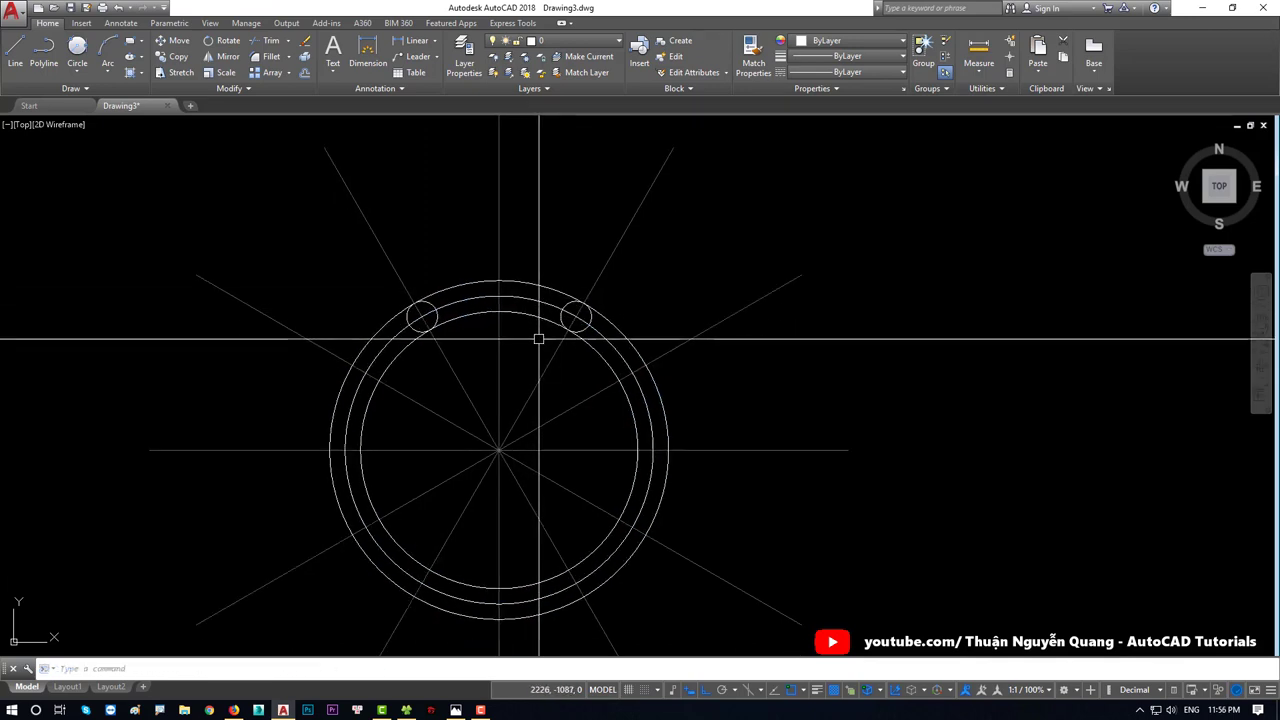
Step: Start TRIM and window-select the circles and lines as cutting edges
{"action": "type", "text": "tr"}
{"action": "key", "text": "Return"}
{"action": "scroll", "coordinate": [538, 339], "scroll_direction": "down", "scroll_amount": 3}
{"action": "left_click_drag", "start_coordinate": [700, 528], "coordinate": [414, 309]}
Step: Trim the ring arcs extending past the left and right small circles
{"action": "key", "text": "Return"}
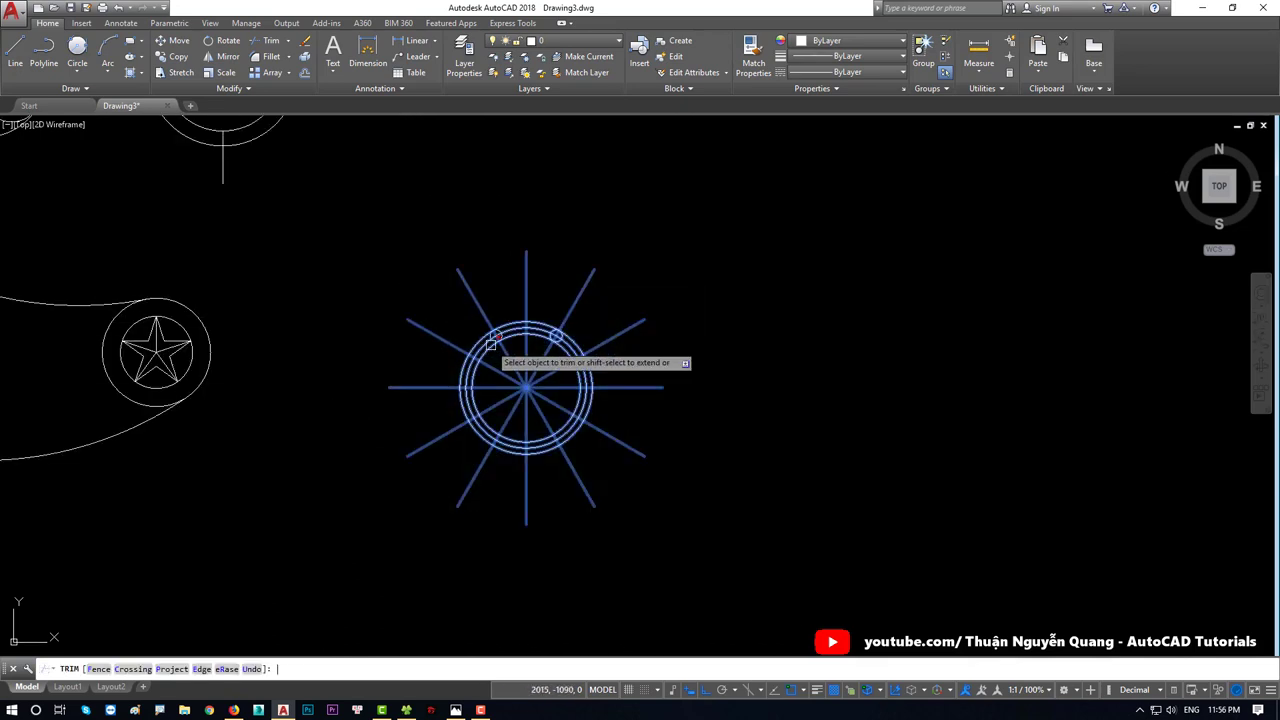
{"action": "scroll", "coordinate": [491, 343], "scroll_direction": "up", "scroll_amount": 5}
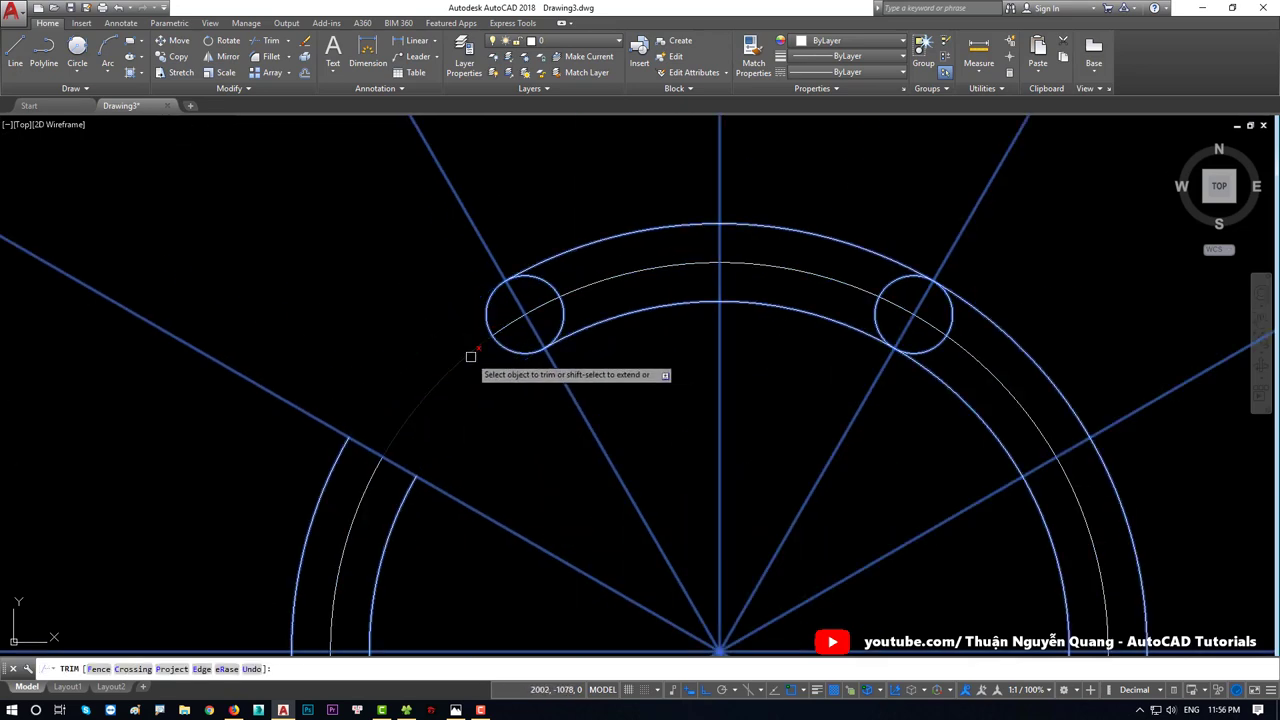
{"action": "left_click", "coordinate": [470, 356]}
{"action": "left_click", "coordinate": [968, 354]}
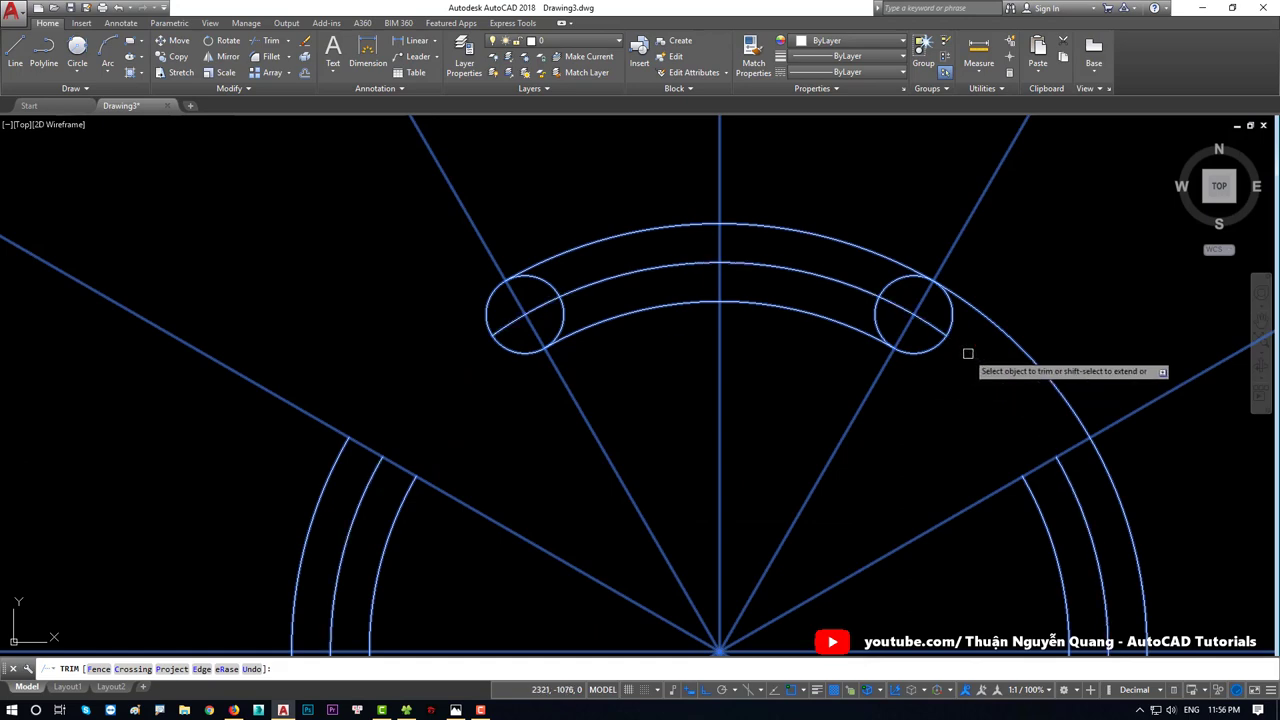
{"action": "left_click", "coordinate": [986, 315]}
{"action": "key", "text": "Escape"}
Step: Delete the leftover middle arc and the three lower ring arcs
{"action": "left_click", "coordinate": [909, 312]}
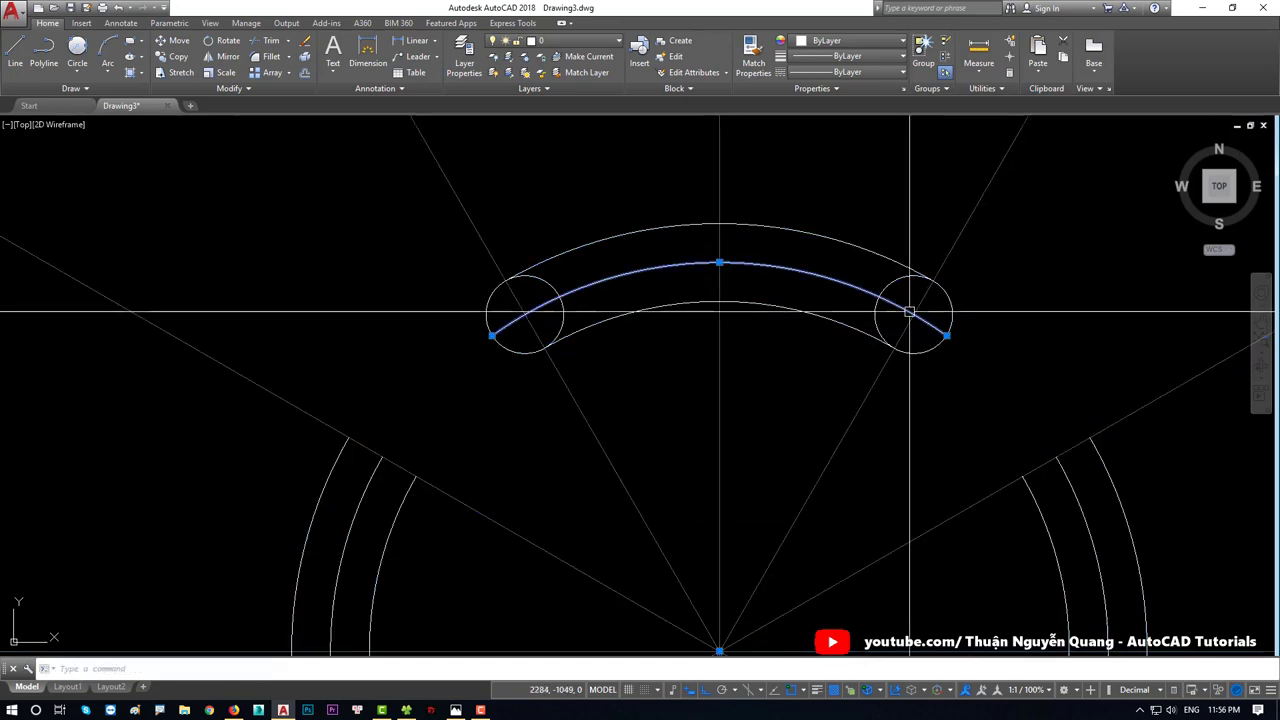
{"action": "key", "text": "Delete"}
{"action": "scroll", "coordinate": [636, 308], "scroll_direction": "down", "scroll_amount": 4}
{"action": "left_click_drag", "start_coordinate": [886, 403], "coordinate": [785, 409]}
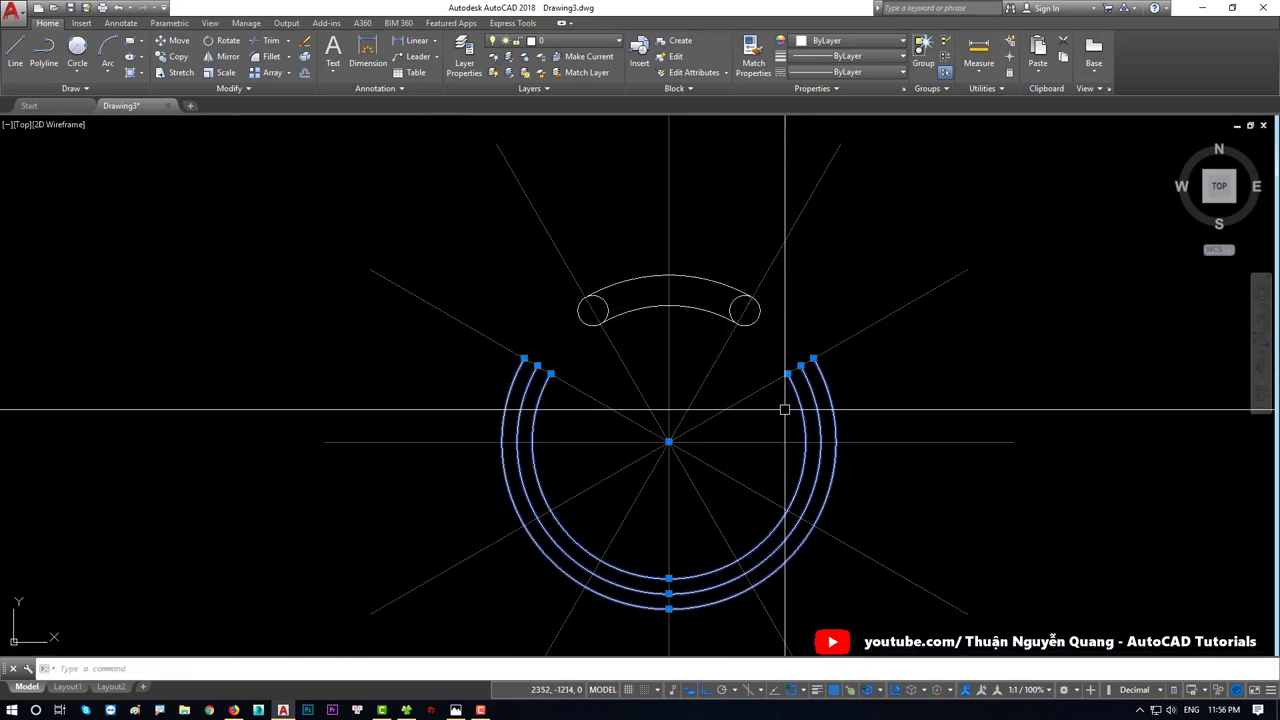
{"action": "key", "text": "Delete"}
{"action": "scroll", "coordinate": [748, 330], "scroll_direction": "up", "scroll_amount": 4}
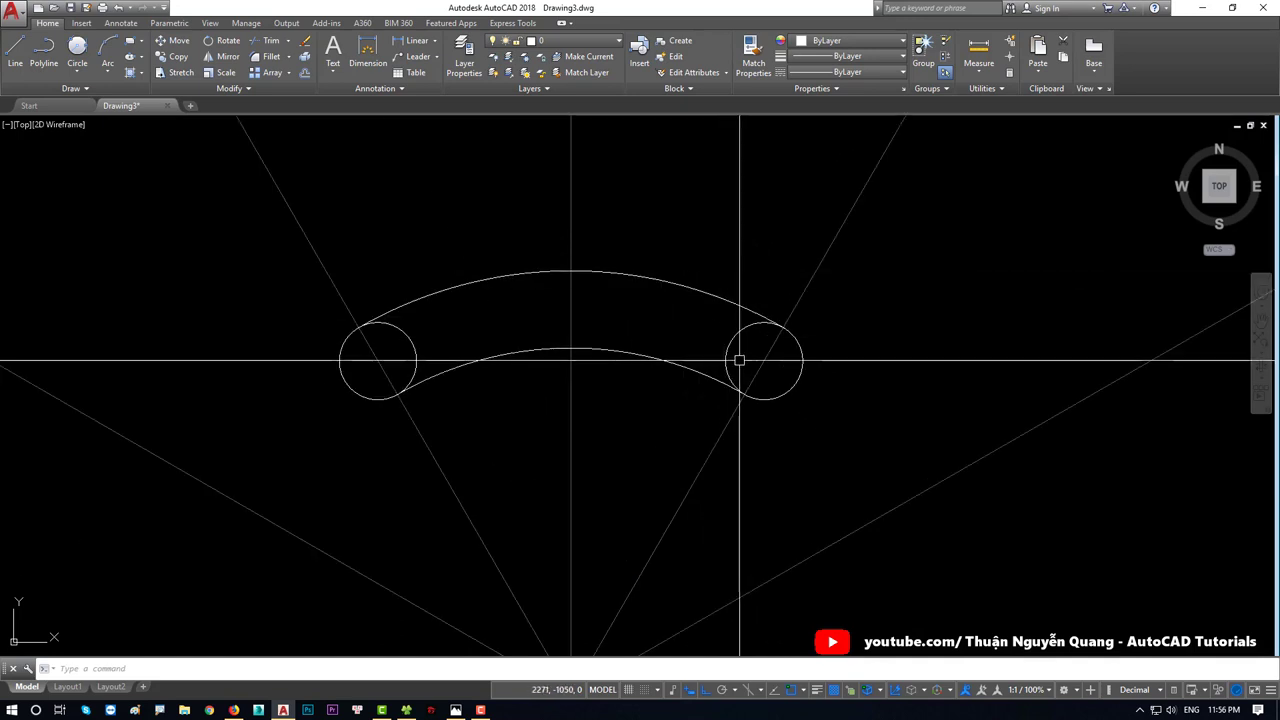
Step: Trim the inner halves of both end circles to give the slot rounded ends
{"action": "type", "text": "tr"}
{"action": "key", "text": "Return"}
{"action": "left_click", "coordinate": [871, 434]}
{"action": "left_click", "coordinate": [414, 263]}
{"action": "key", "text": "Return"}
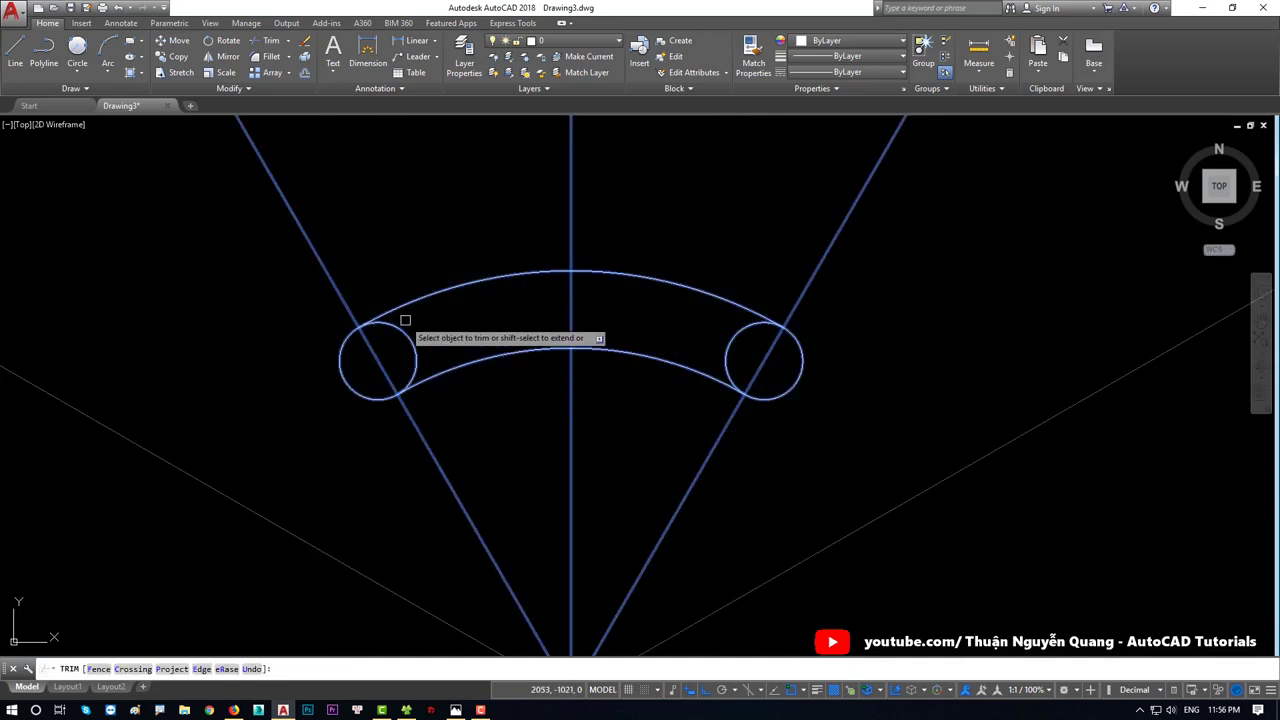
{"action": "left_click", "coordinate": [405, 320]}
{"action": "left_click", "coordinate": [720, 349]}
{"action": "key", "text": "Return"}
{"action": "scroll", "coordinate": [613, 354], "scroll_direction": "down", "scroll_amount": 3}
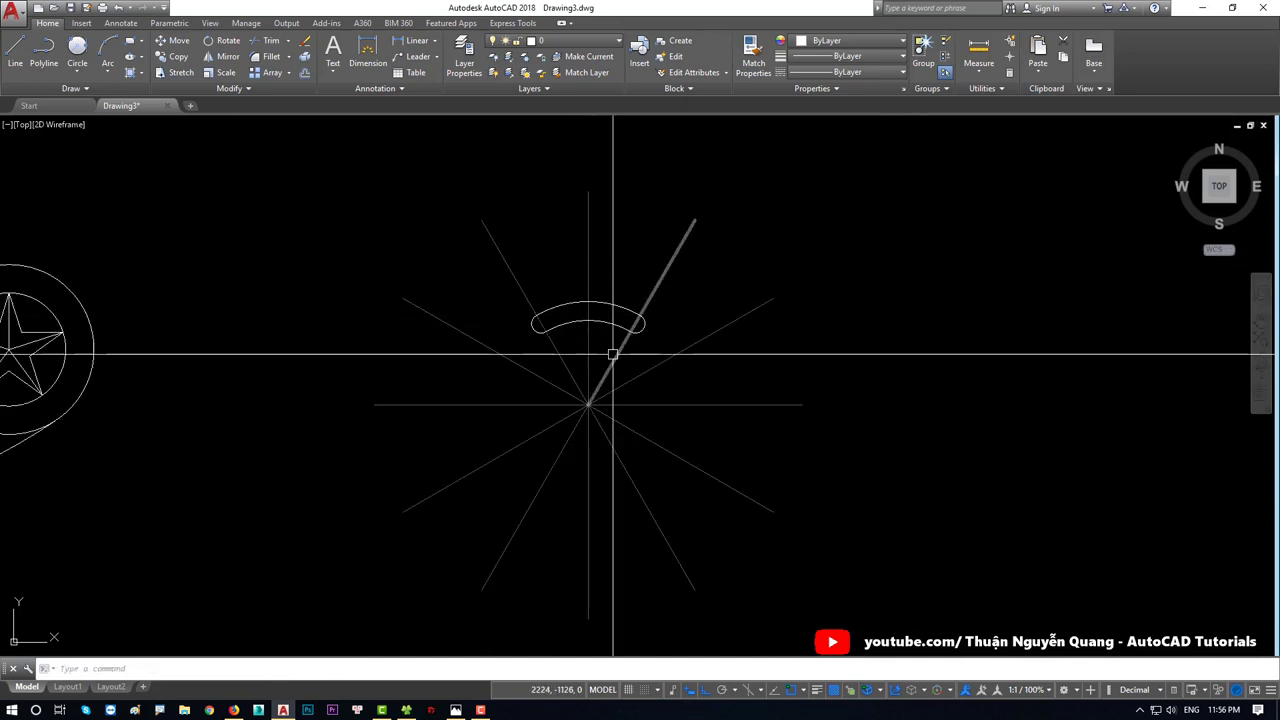
{"action": "scroll", "coordinate": [613, 354], "scroll_direction": "up", "scroll_amount": 1}
{"action": "key", "text": "alt+Tab"}
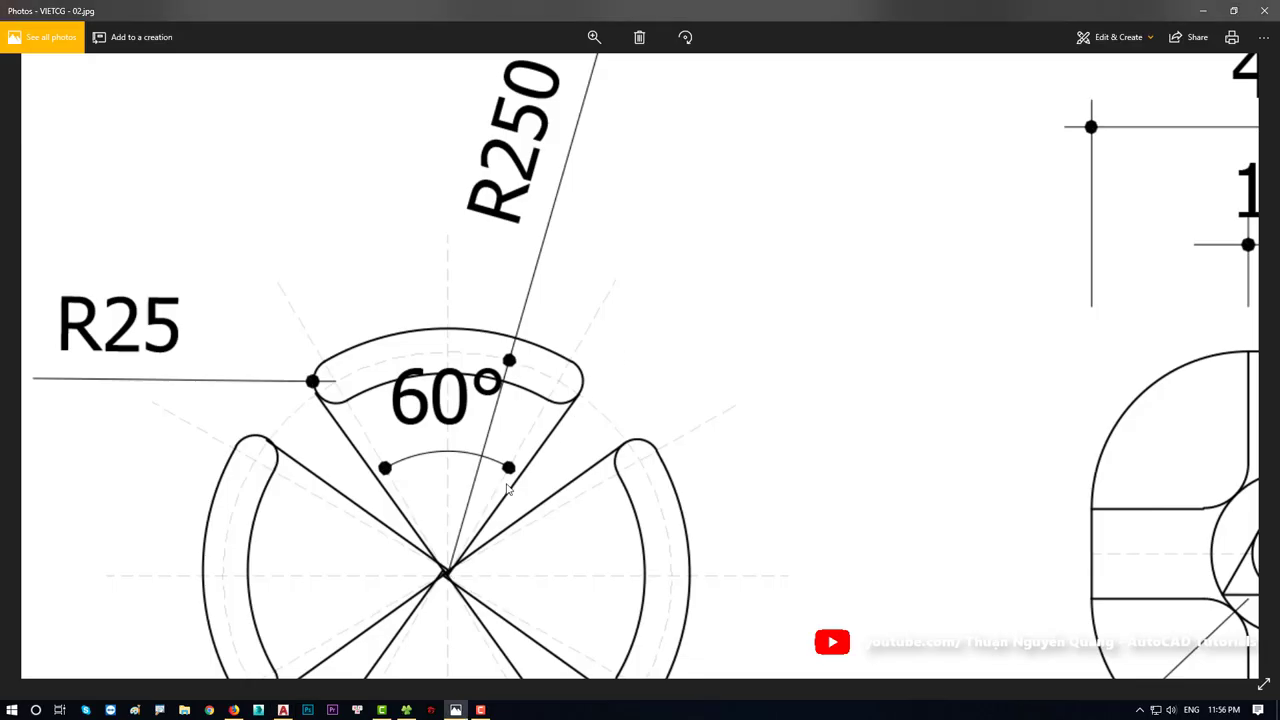
Step: Draw a line from the centre point to the slot's right end
{"action": "key", "text": "alt+Tab"}
{"action": "type", "text": "l"}
{"action": "key", "text": "Return"}
{"action": "scroll", "coordinate": [588, 419], "scroll_direction": "up", "scroll_amount": 2}
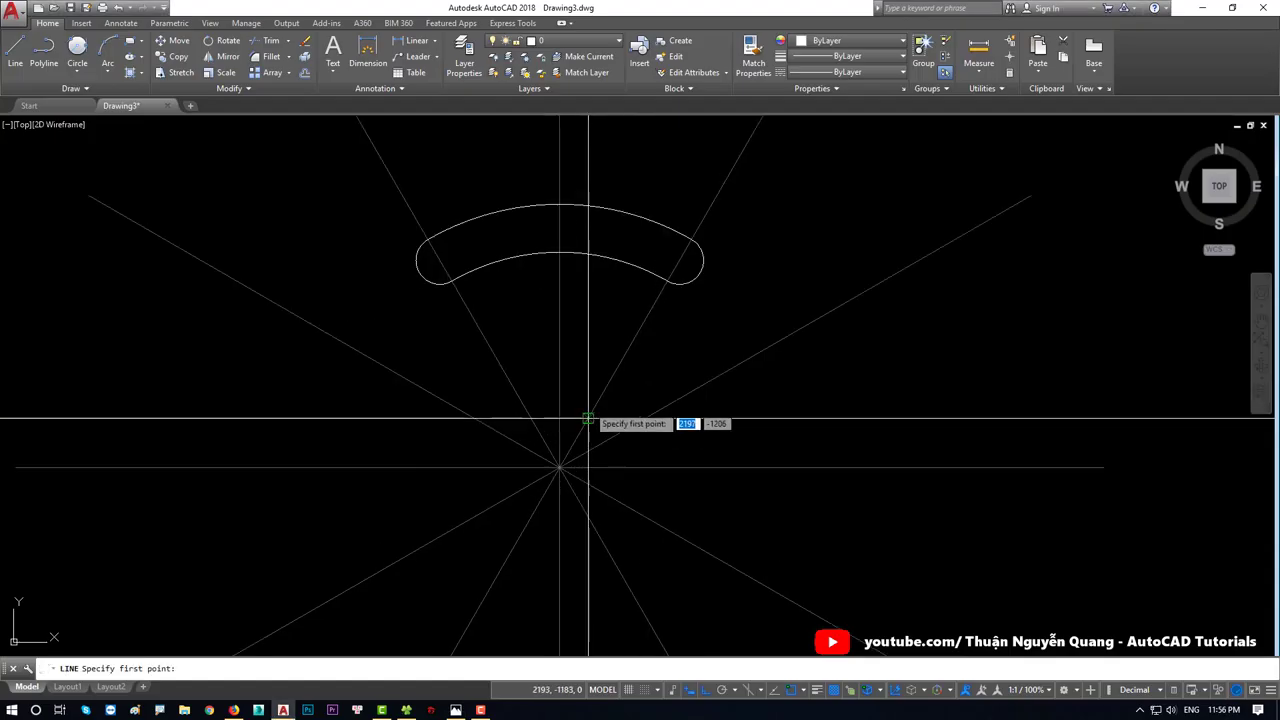
{"action": "left_click", "coordinate": [560, 467]}
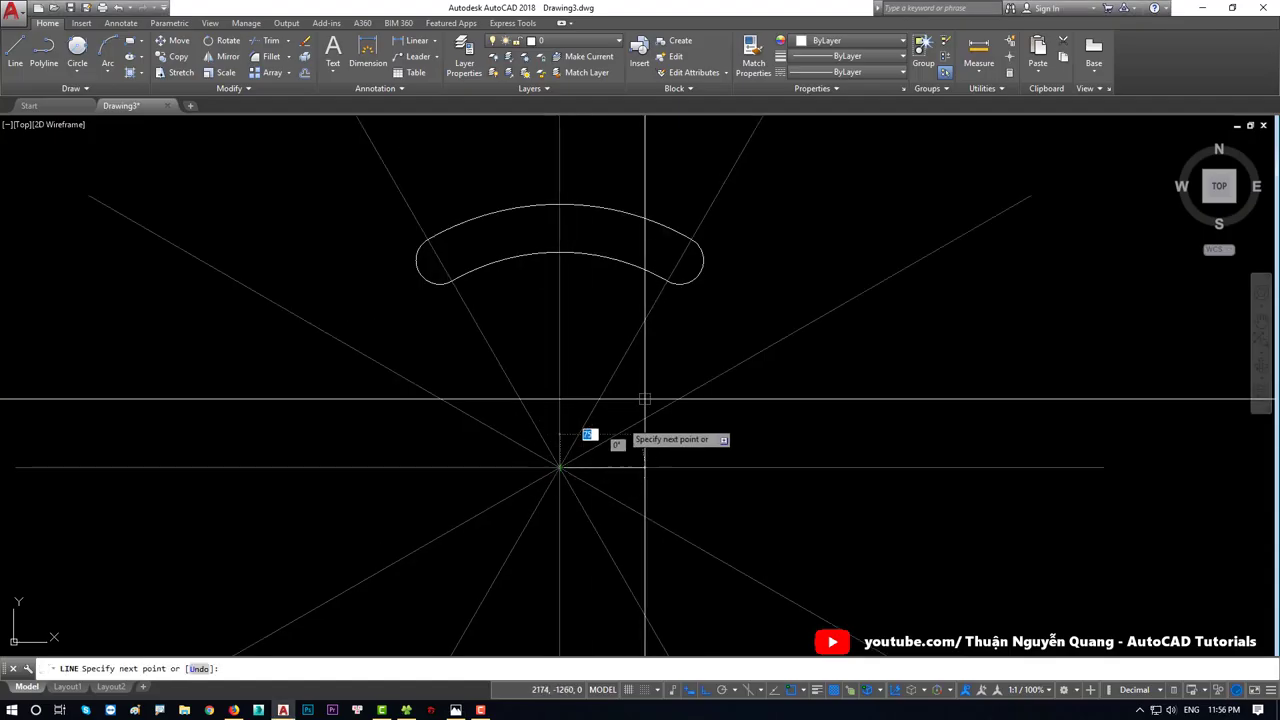
{"action": "left_click", "coordinate": [698, 272]}
{"action": "key", "text": "Return"}
{"action": "key", "text": "Return"}
Step: Draw a second line from the centre to the slot's left end with Ortho off
{"action": "left_click", "coordinate": [560, 467]}
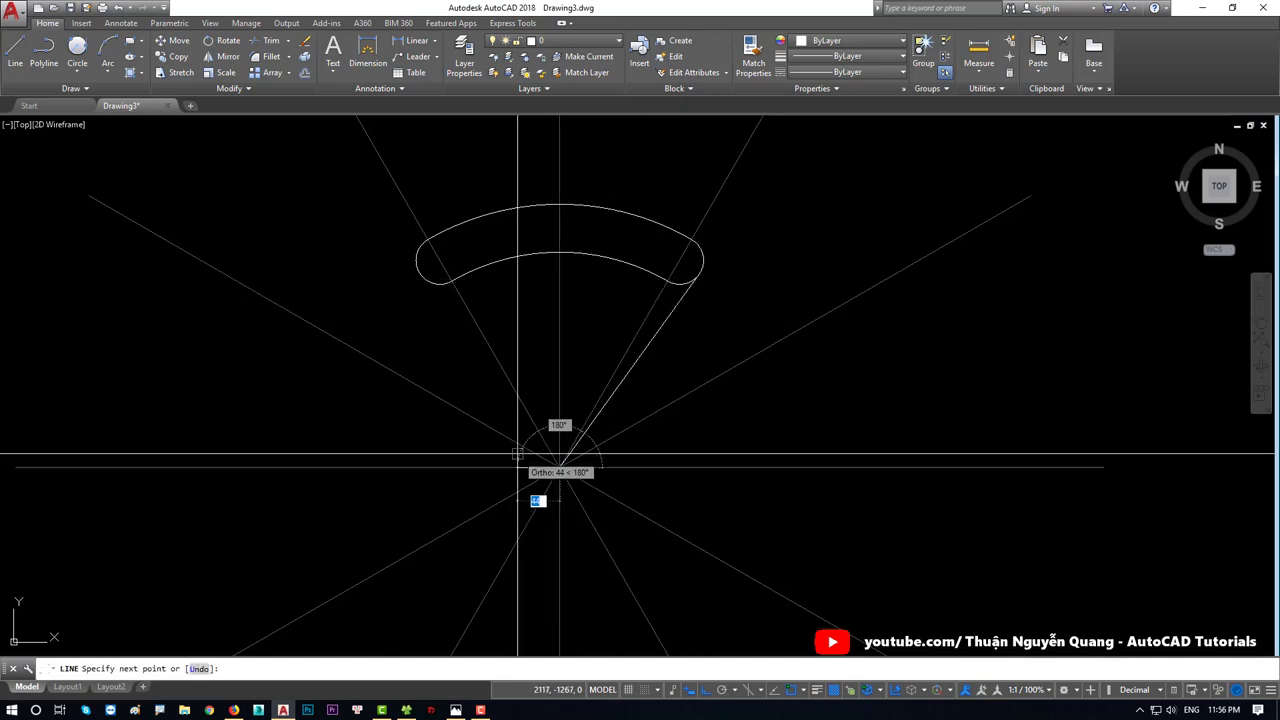
{"action": "key", "text": "F8"}
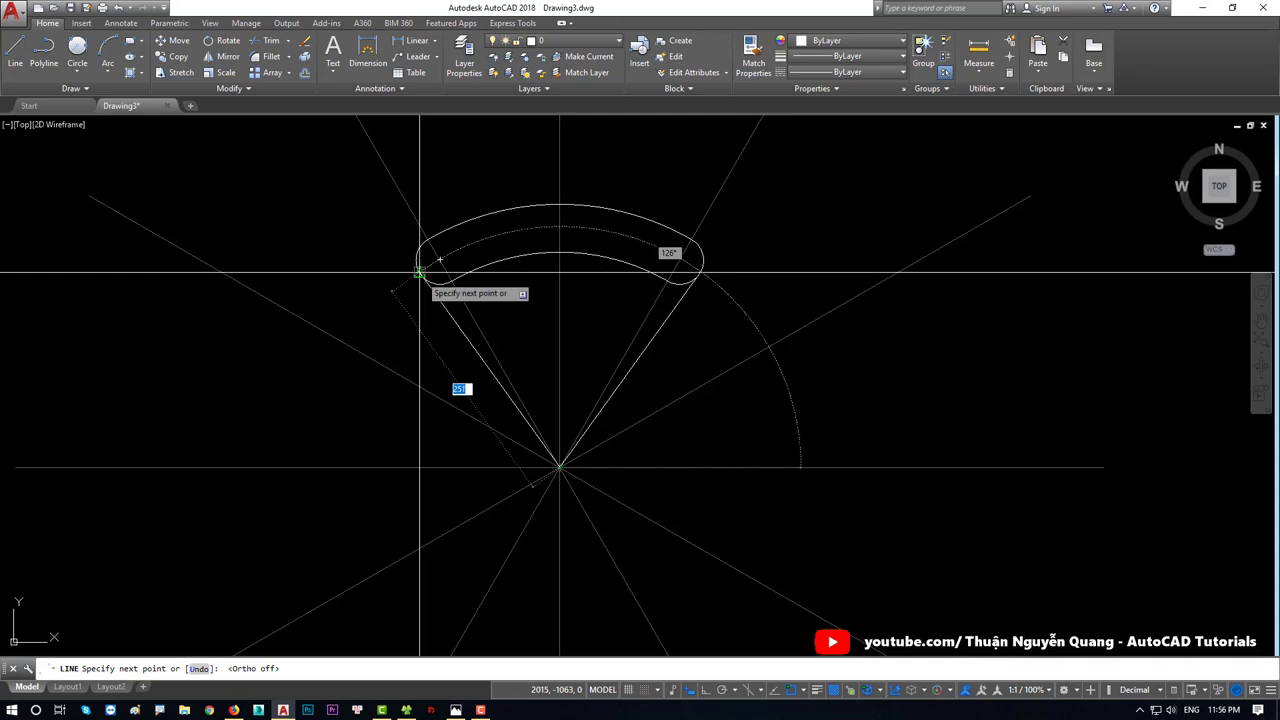
{"action": "left_click", "coordinate": [418, 272]}
{"action": "key", "text": "Return"}
{"action": "scroll", "coordinate": [600, 400], "scroll_direction": "down", "scroll_amount": 4}
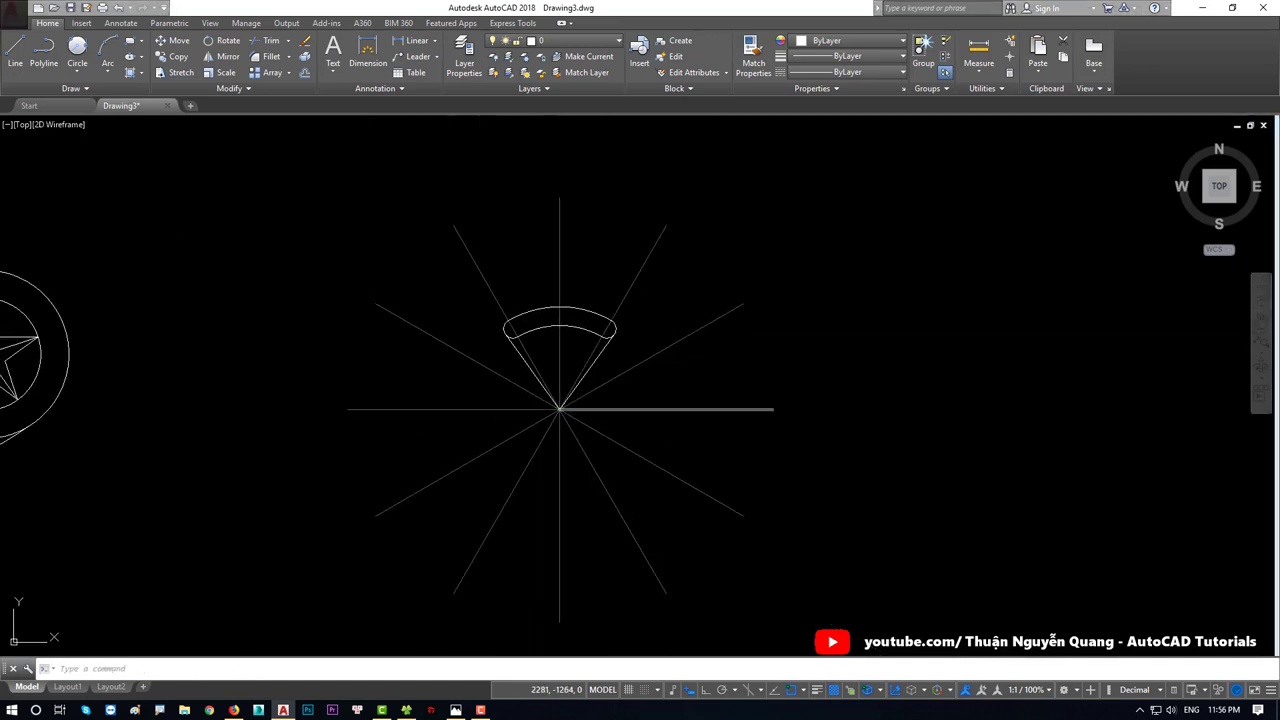
{"action": "key", "text": "alt+Tab"}
{"action": "scroll", "coordinate": [617, 390], "scroll_direction": "down", "scroll_amount": 2}
Step: Window-select the rounded arc band and its sides, leaving the radial lines unselected
{"action": "left_click_drag", "start_coordinate": [587, 486], "coordinate": [617, 390]}
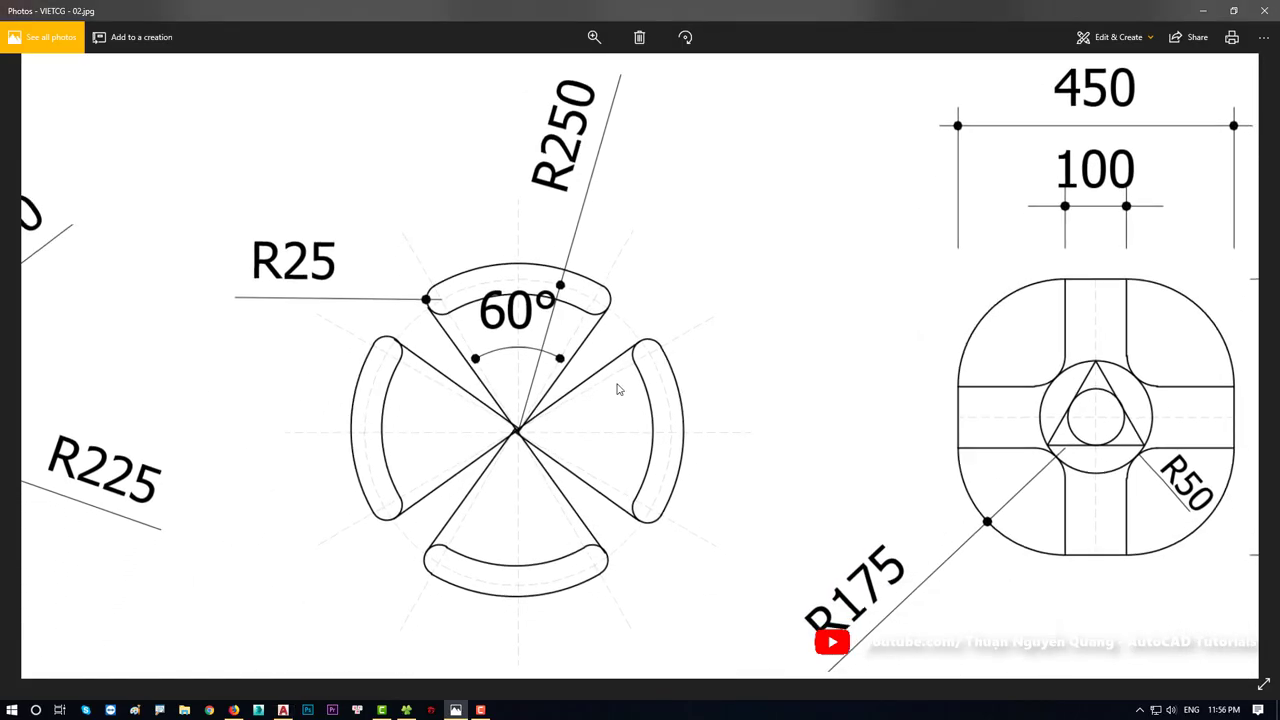
{"action": "key", "text": "alt+Tab"}
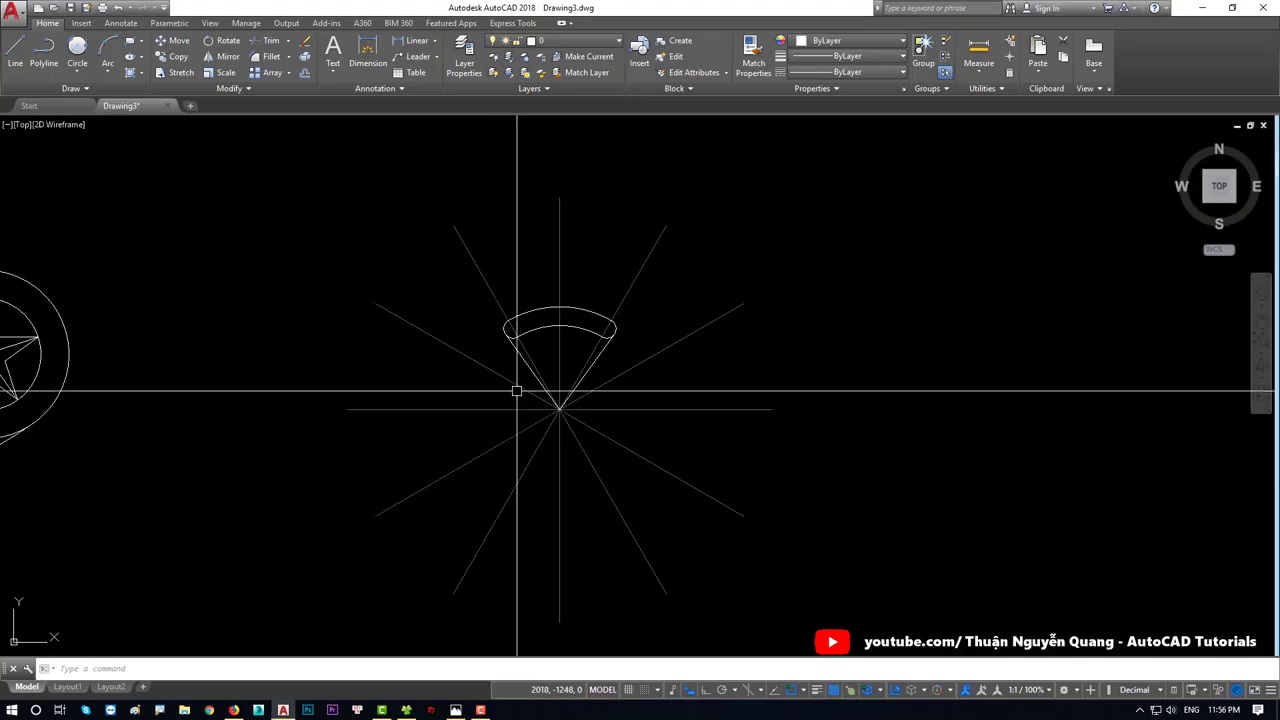
{"action": "scroll", "coordinate": [549, 389], "scroll_direction": "up", "scroll_amount": 3}
{"action": "left_click", "coordinate": [450, 277]}
{"action": "left_click", "coordinate": [679, 451]}
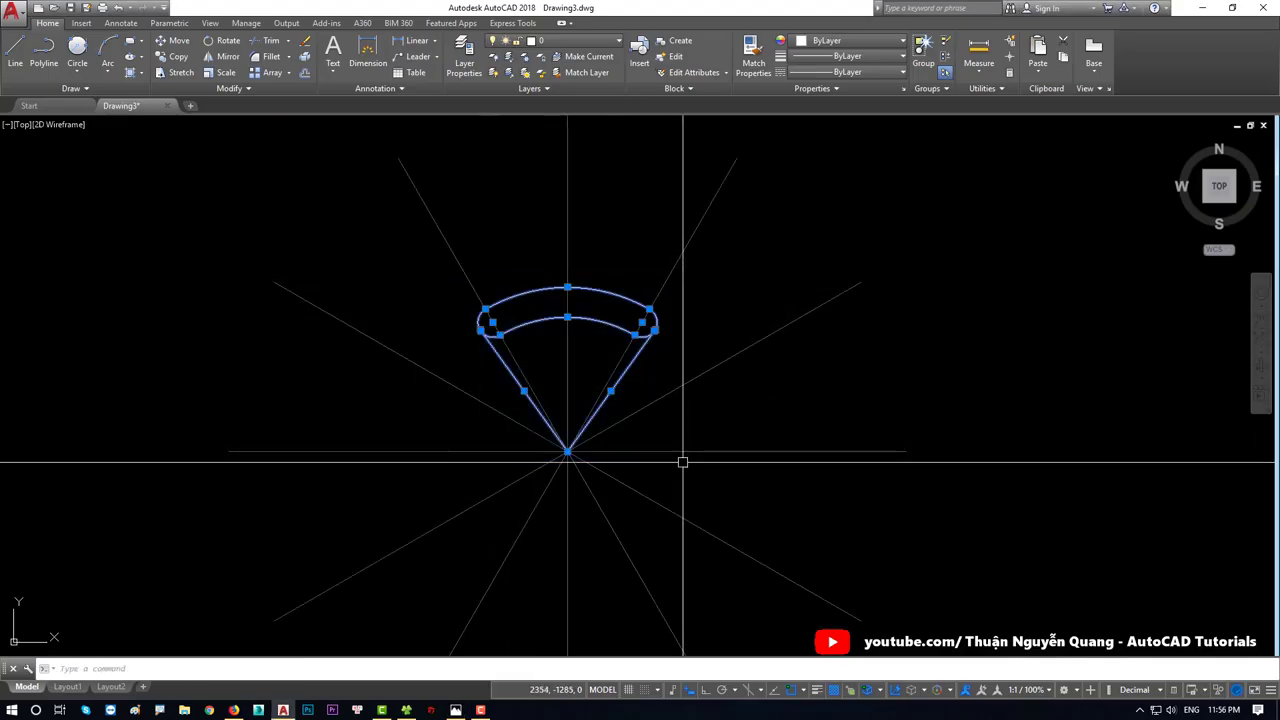
{"action": "left_click", "coordinate": [410, 258]}
{"action": "left_click", "coordinate": [699, 469]}
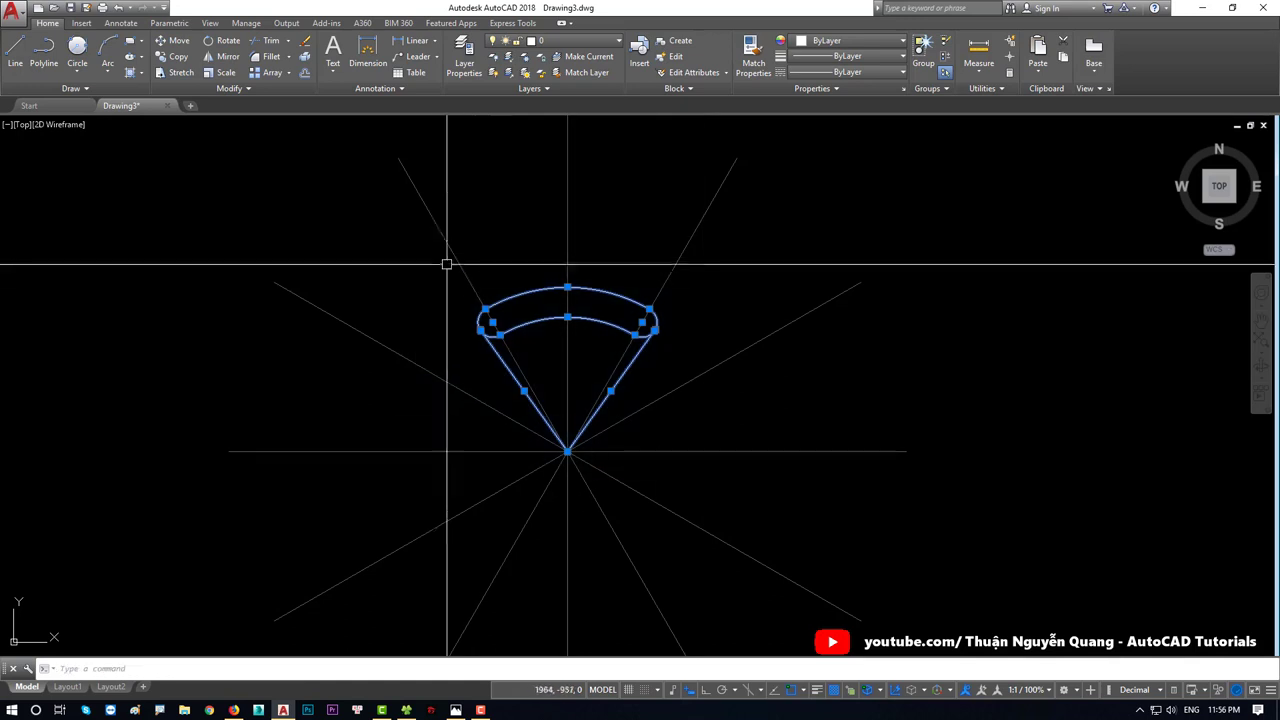
{"action": "left_click", "coordinate": [409, 252]}
{"action": "left_click", "coordinate": [674, 452]}
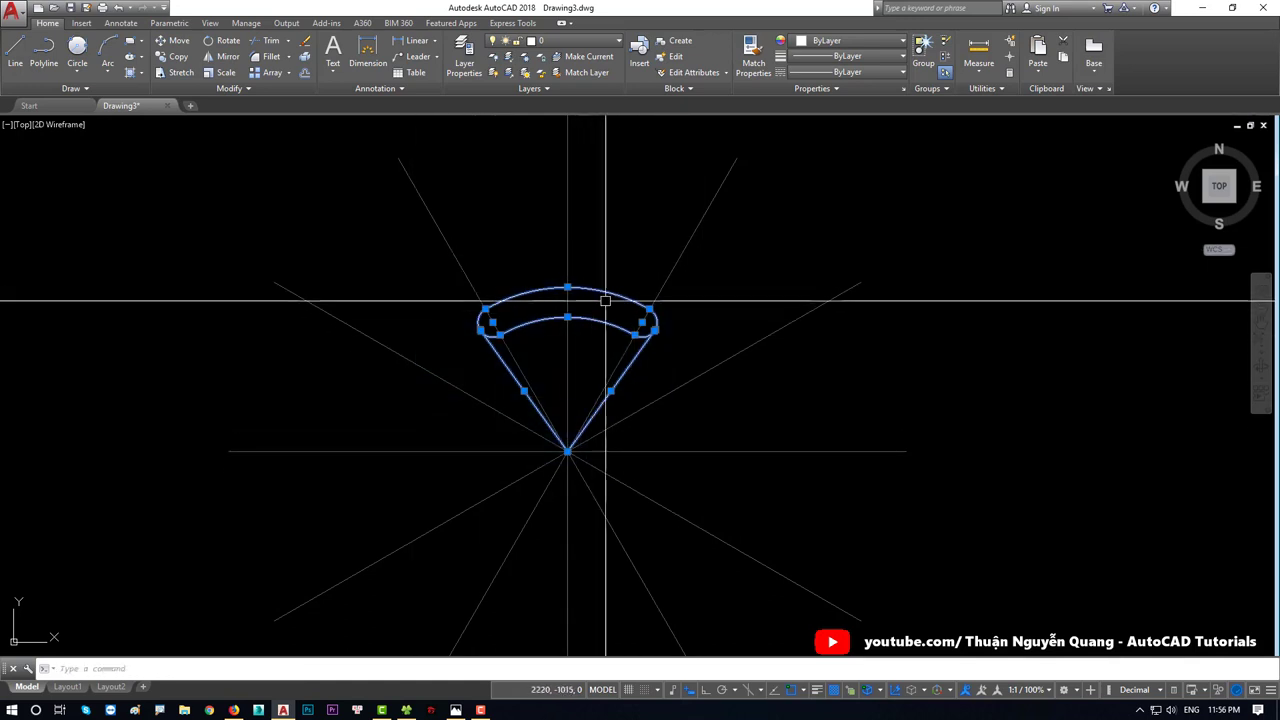
{"action": "key", "text": "Escape"}
{"action": "left_click", "coordinate": [744, 251]}
{"action": "left_click", "coordinate": [483, 427]}
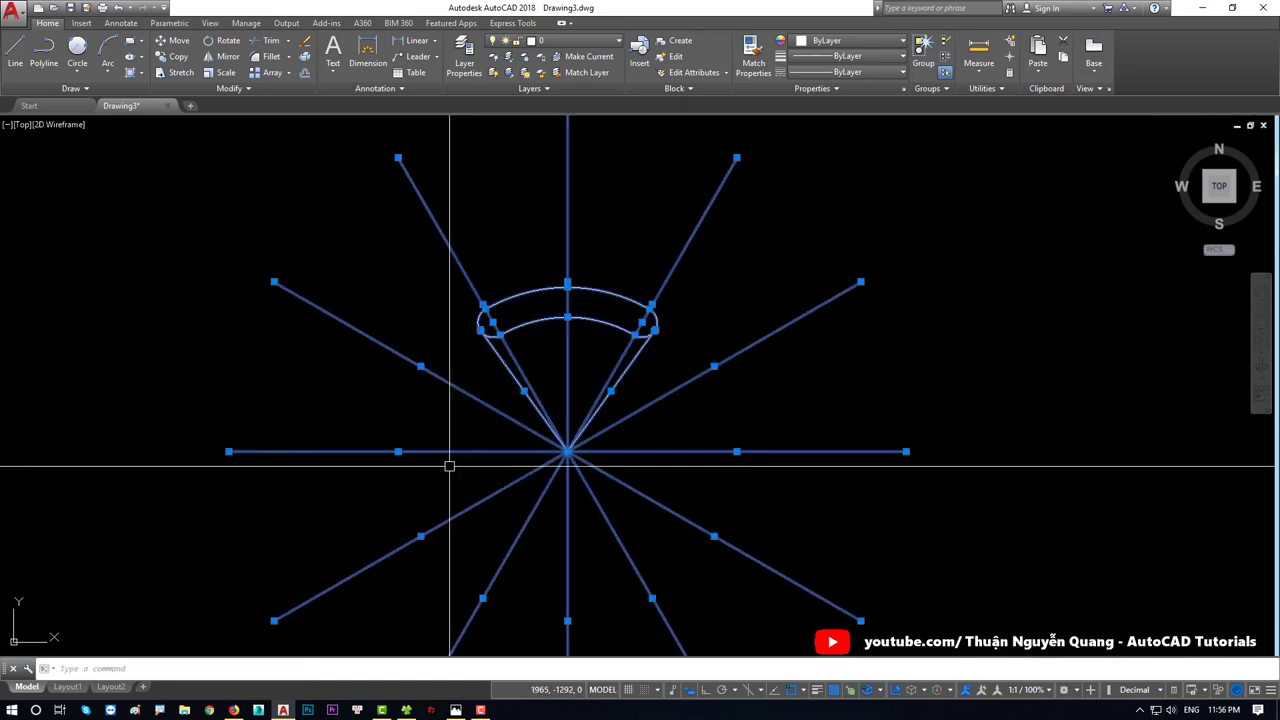
{"action": "key", "text": "Escape"}
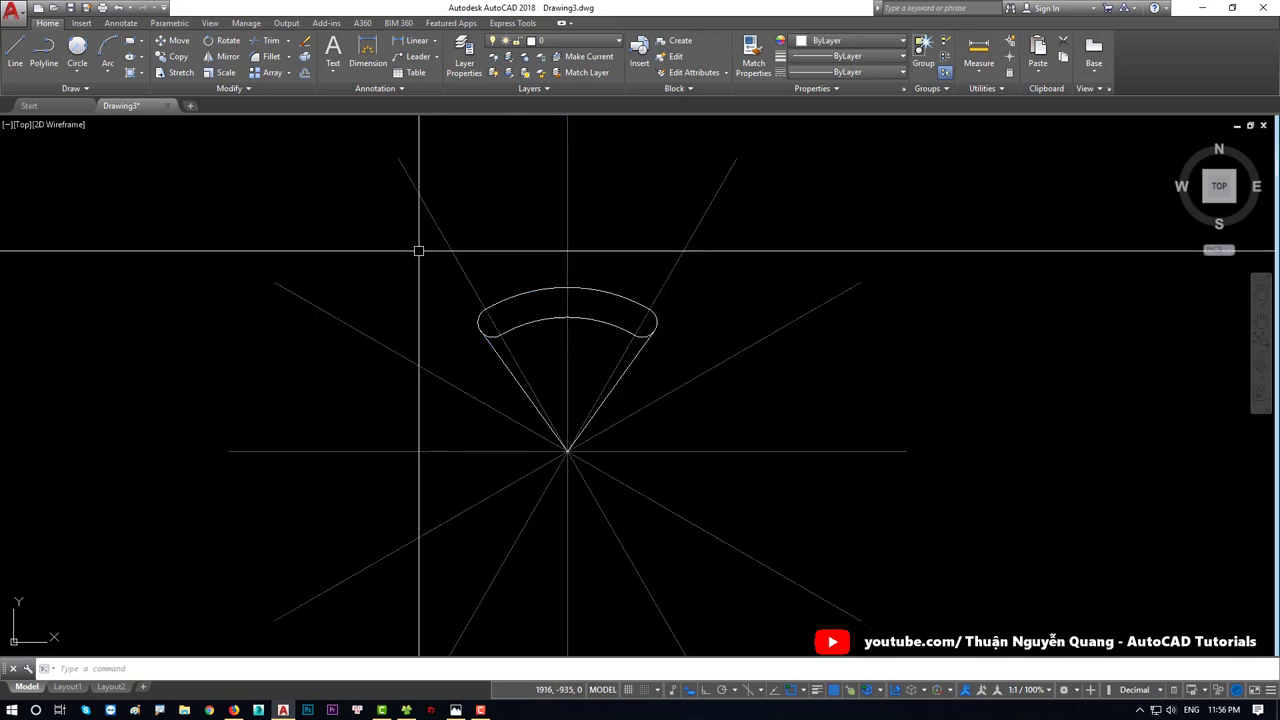
{"action": "left_click", "coordinate": [420, 249]}
{"action": "left_click", "coordinate": [706, 466]}
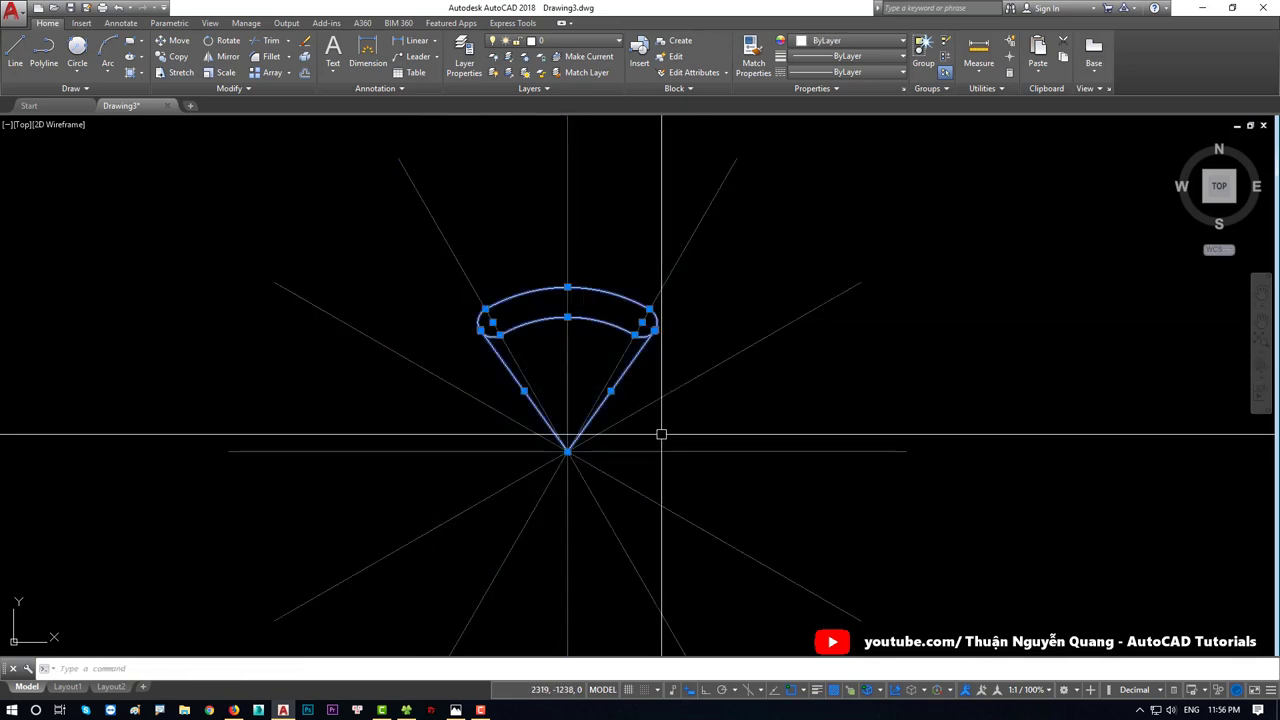
Step: Polar-array the arc band as 4 rotated items over 360° around the radial lines' intersection
{"action": "type", "text": "ar"}
{"action": "key", "text": "Down"}
{"action": "key", "text": "Return"}
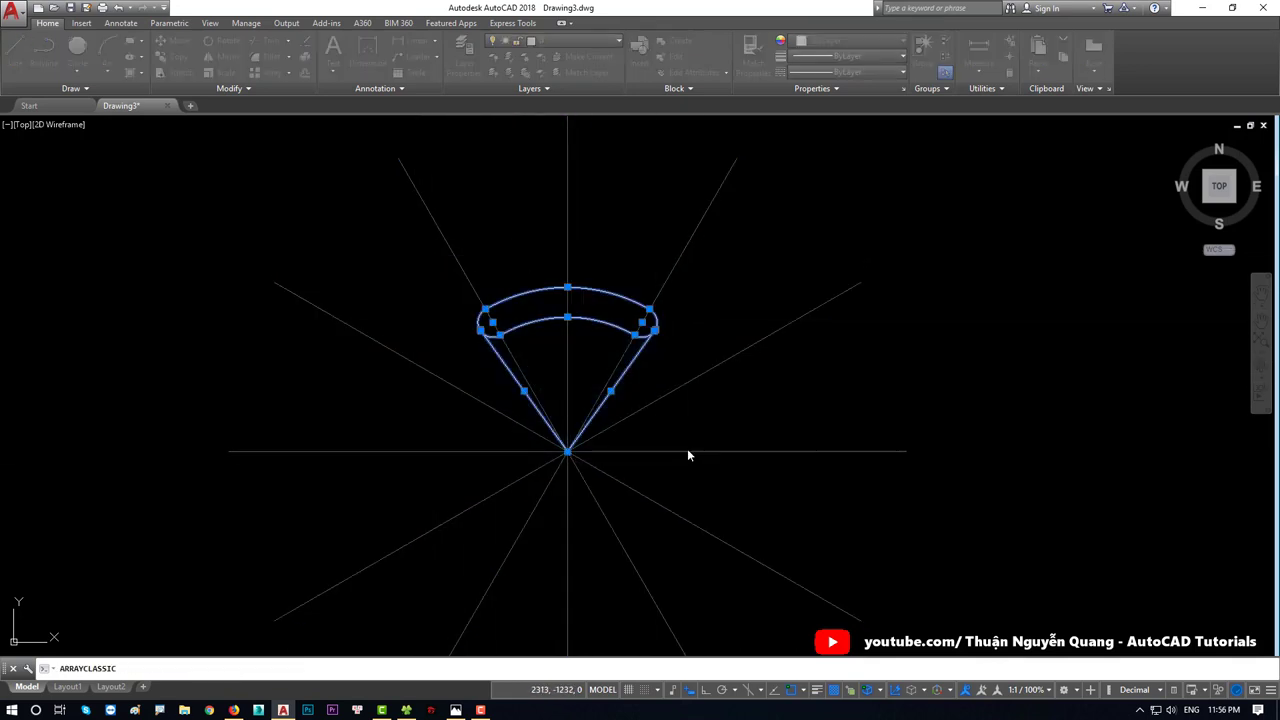
{"action": "left_click", "coordinate": [668, 284]}
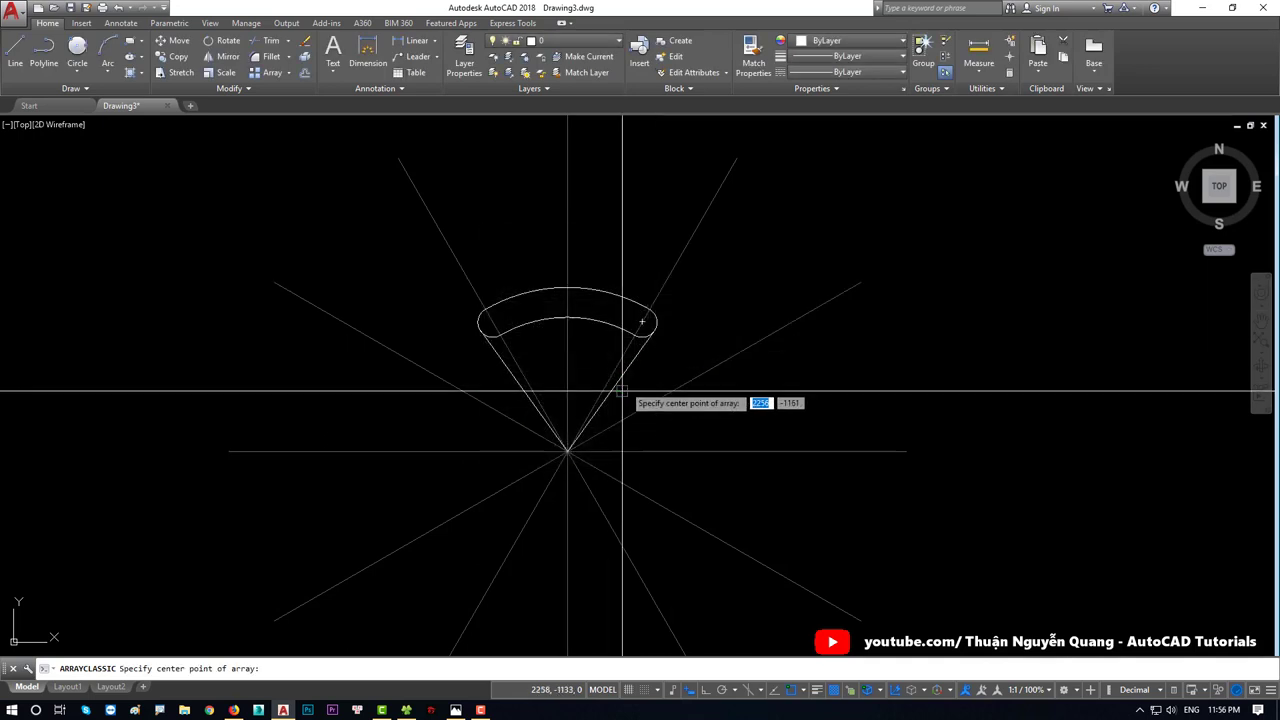
{"action": "left_click", "coordinate": [567, 452]}
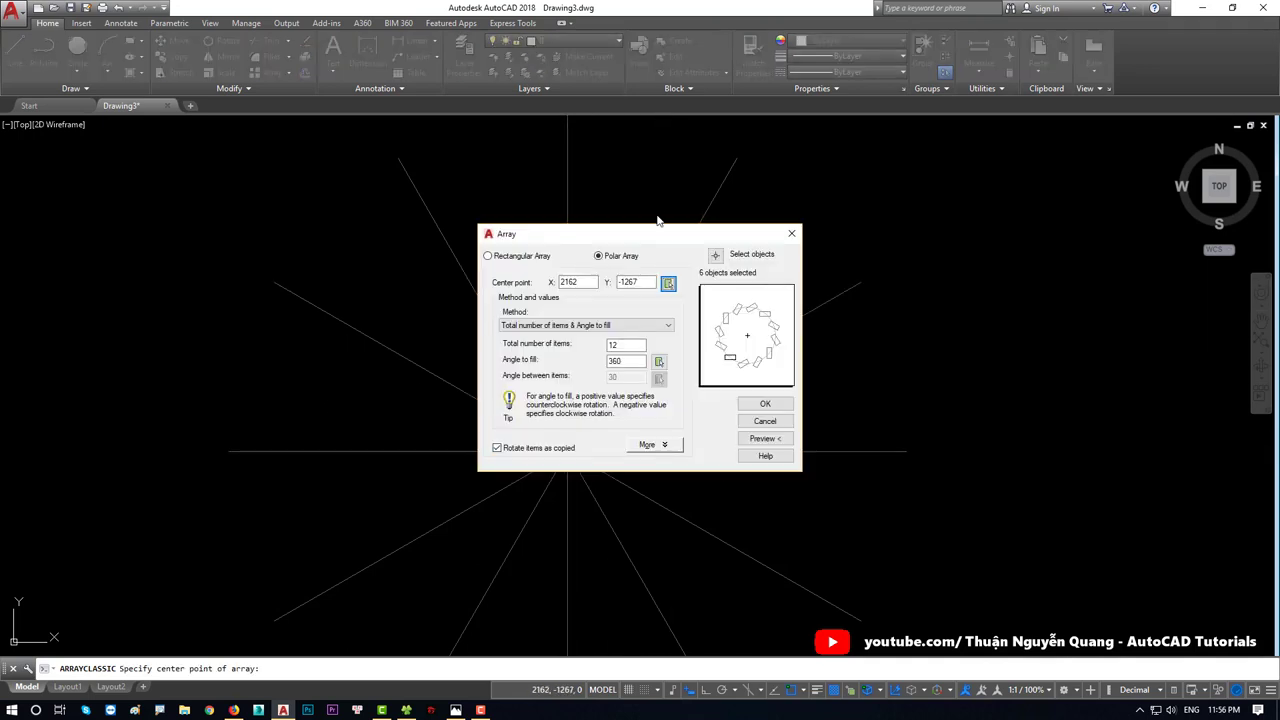
{"action": "left_click_drag", "start_coordinate": [646, 240], "coordinate": [810, 214]}
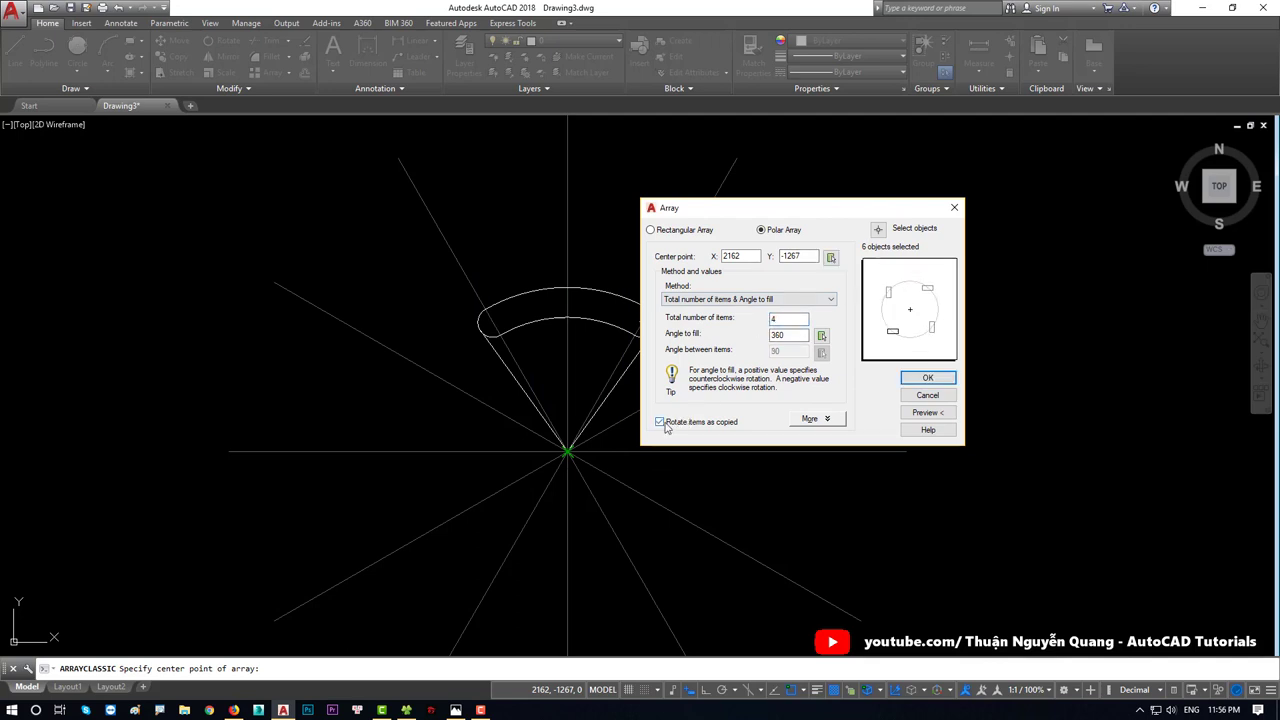
{"action": "left_click", "coordinate": [925, 380]}
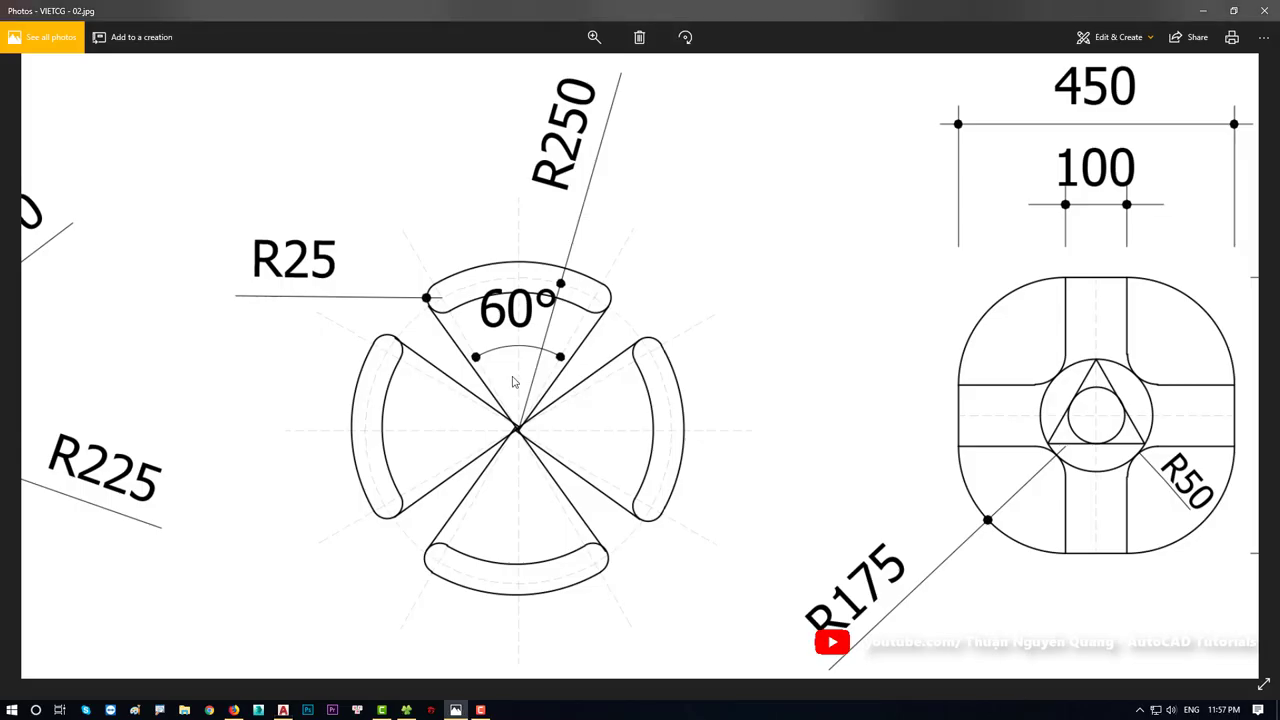
{"action": "key", "text": "alt+Tab"}
{"action": "scroll", "coordinate": [576, 393], "scroll_direction": "down", "scroll_amount": 2}
{"action": "scroll", "coordinate": [595, 385], "scroll_direction": "up", "scroll_amount": 2}
Step: Zoom and pan to show the four-arc figure beside the earlier drawings
{"action": "scroll", "coordinate": [604, 384], "scroll_direction": "up", "scroll_amount": 2}
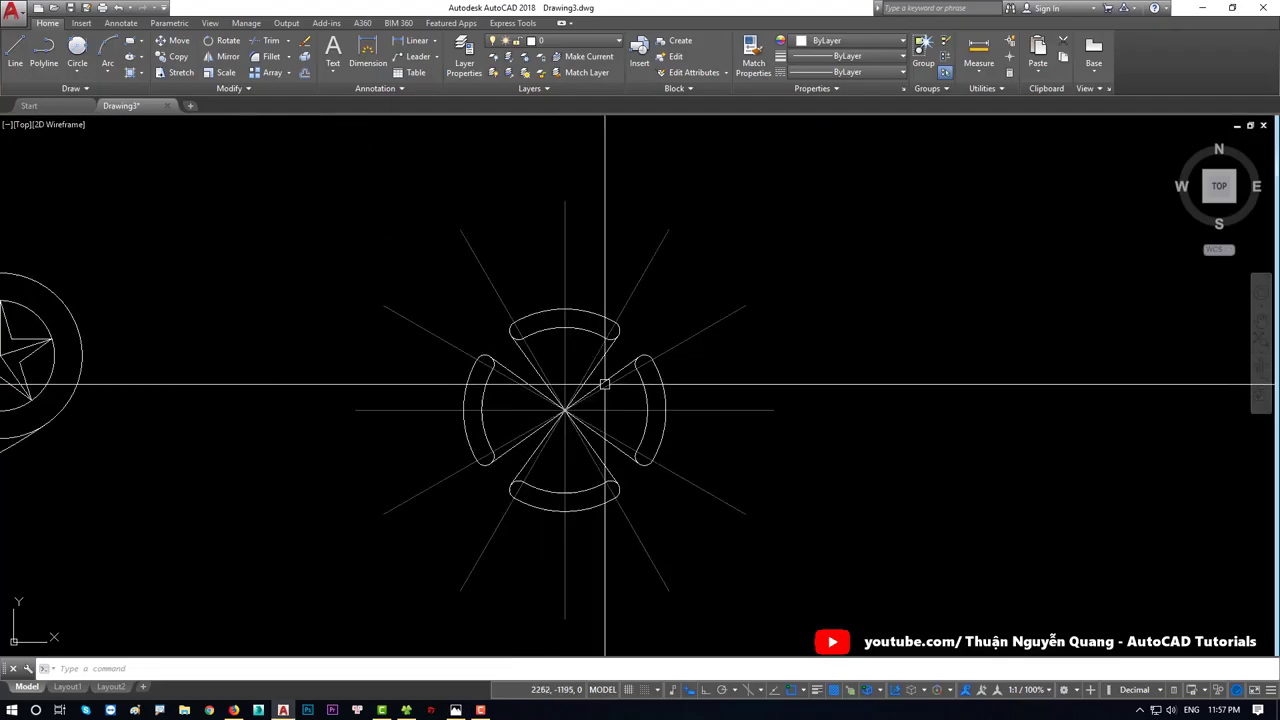
{"action": "scroll", "coordinate": [571, 414], "scroll_direction": "down", "scroll_amount": 3}
{"action": "left_click", "coordinate": [676, 484]}
{"action": "left_click", "coordinate": [580, 400]}
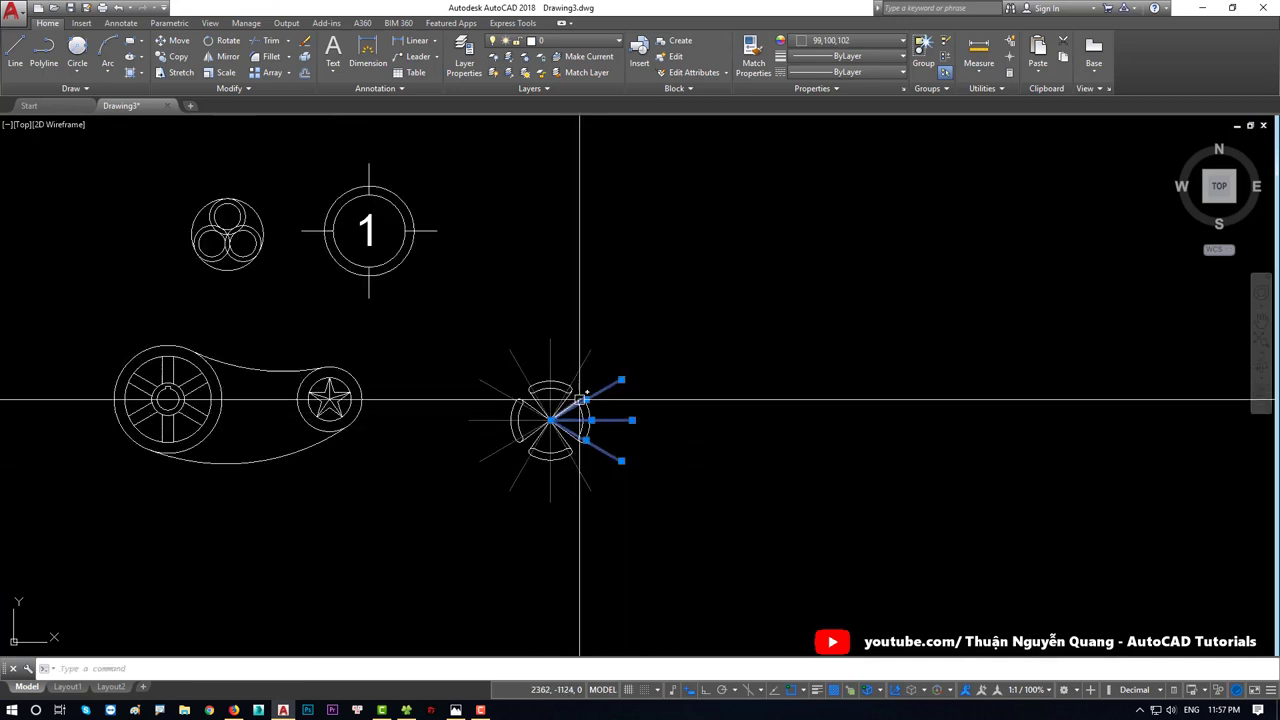
{"action": "key", "text": "Escape"}
{"action": "middle_click_drag", "start_coordinate": [674, 406], "coordinate": [557, 429]}
{"action": "scroll", "coordinate": [549, 423], "scroll_direction": "down", "scroll_amount": 2}
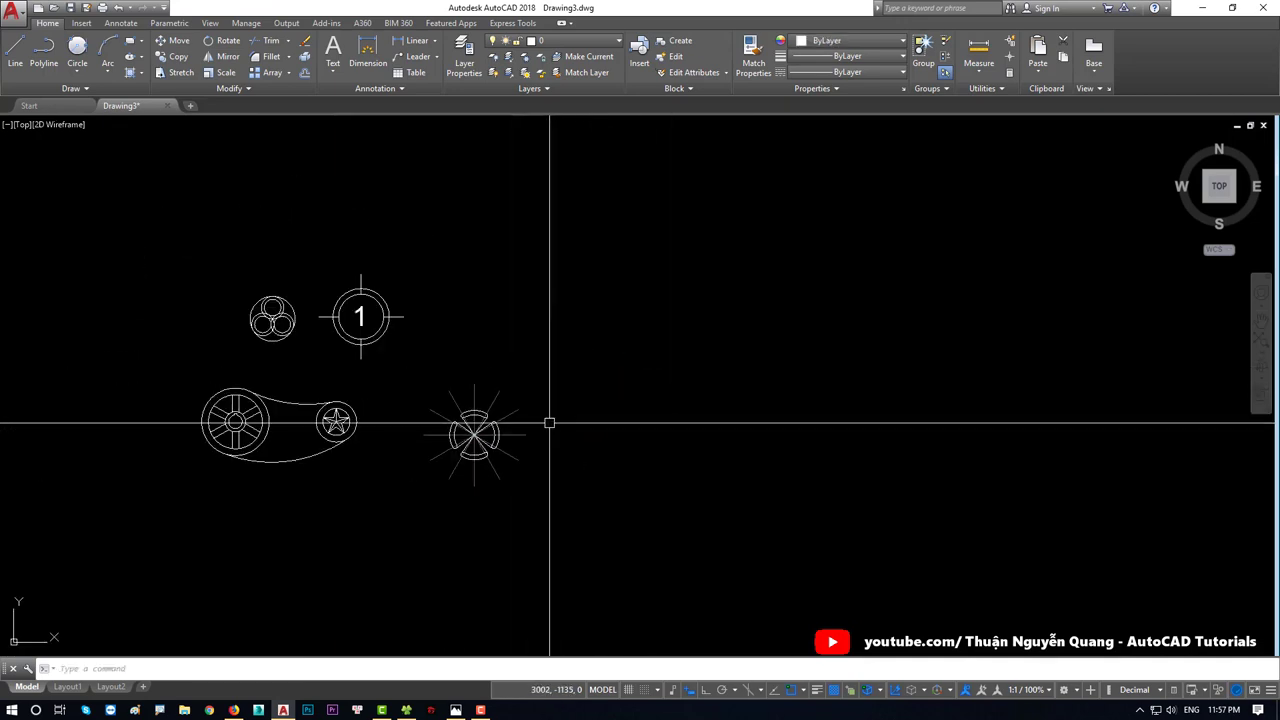
{"action": "middle_click_drag", "start_coordinate": [439, 414], "coordinate": [466, 409]}
Step: Move the whole four-arc figure slightly up-left
{"action": "left_click", "coordinate": [426, 357]}
{"action": "left_click", "coordinate": [597, 503]}
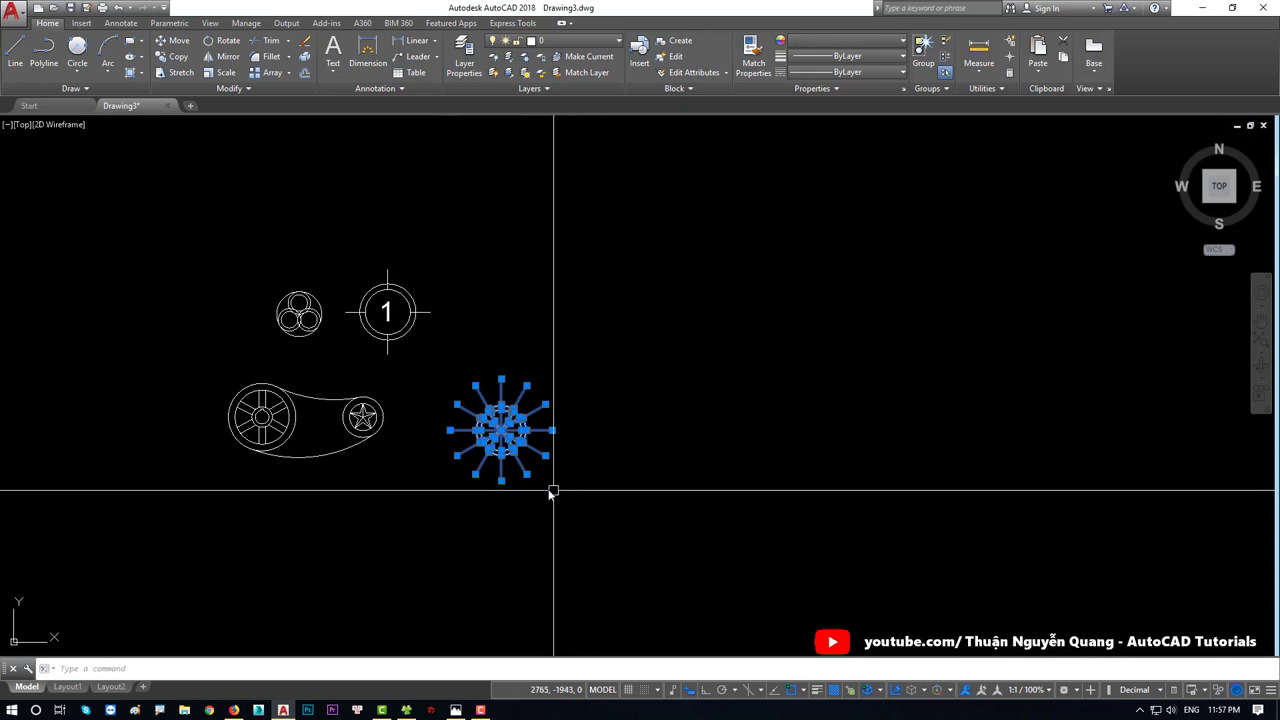
{"action": "type", "text": "j"}
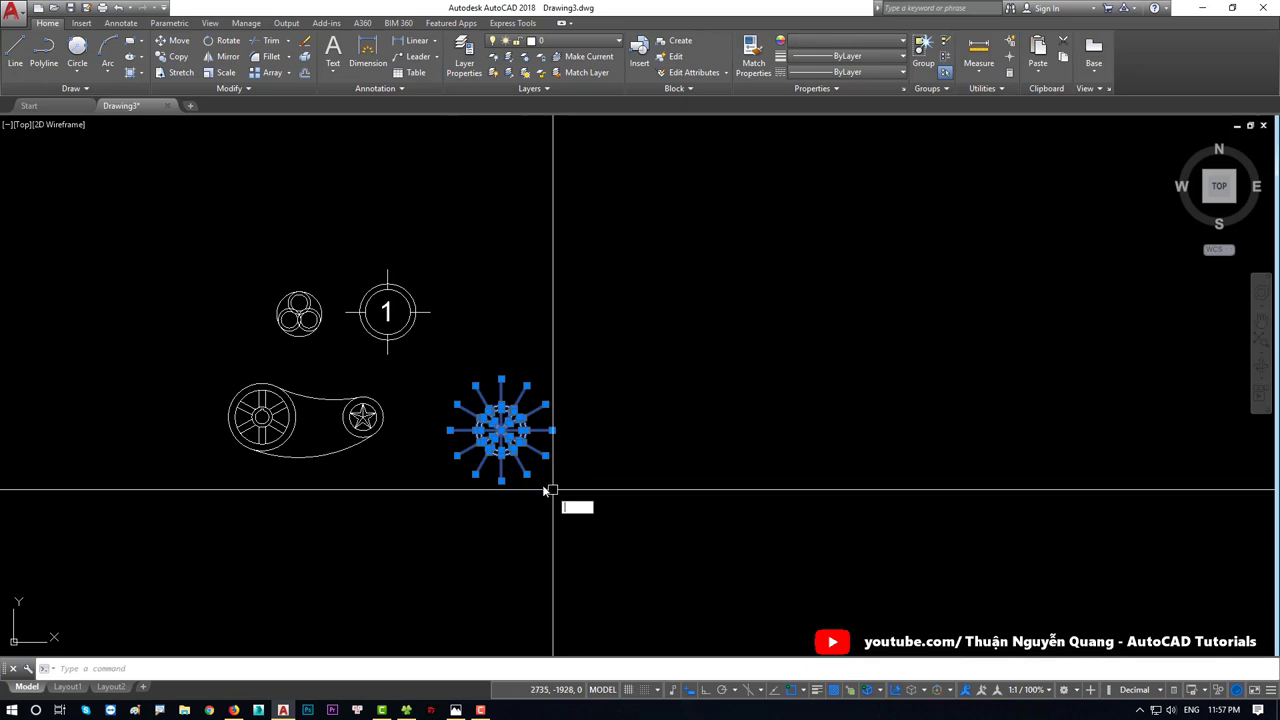
{"action": "key", "text": "Return"}
{"action": "left_click", "coordinate": [549, 474]}
{"action": "left_click", "coordinate": [521, 458]}
Step: Recentre the drawings and bring up the VIETCG - 02.jpg reference sheet
{"action": "scroll", "coordinate": [519, 421], "scroll_direction": "up", "scroll_amount": 1}
{"action": "middle_click_drag", "start_coordinate": [519, 421], "coordinate": [442, 433]}
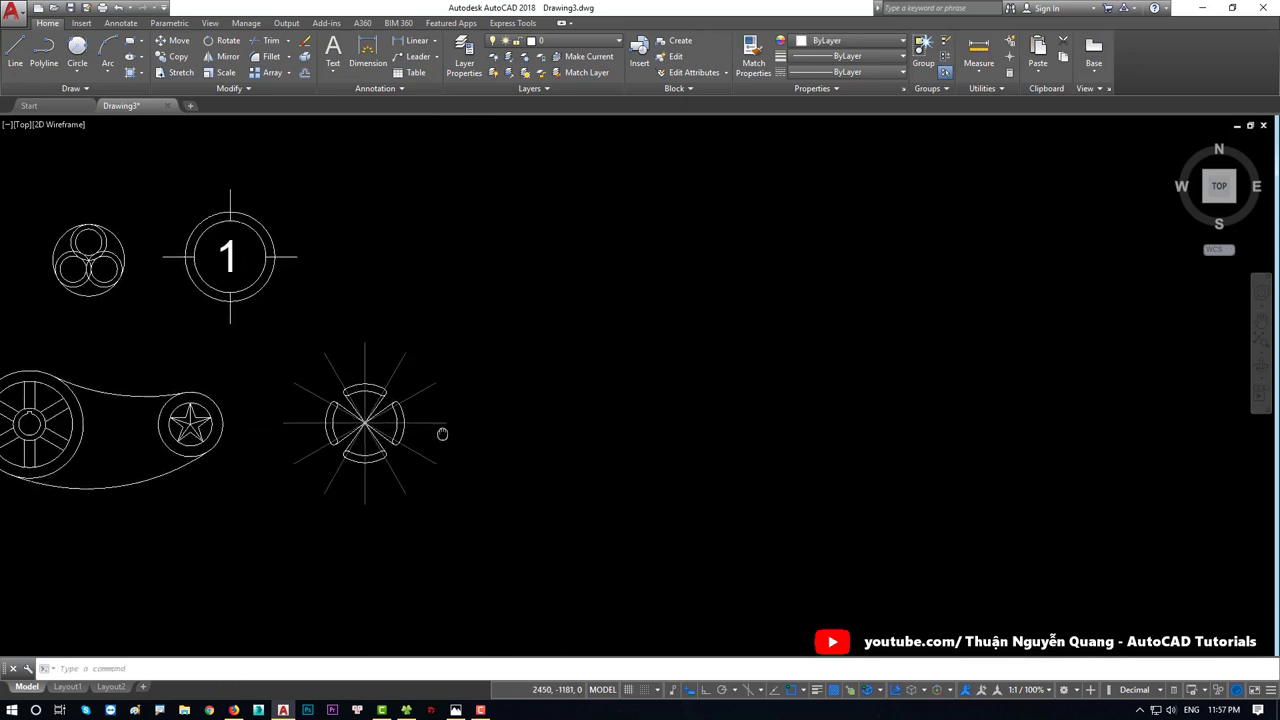
{"action": "key", "text": "alt+Tab"}
{"action": "scroll", "coordinate": [571, 406], "scroll_direction": "down", "scroll_amount": 3}
Step: Zoom into Hình 2-13 on the VIETCG - 02.jpg sheet, then return to Drawing3.dwg
{"action": "scroll", "coordinate": [518, 384], "scroll_direction": "up", "scroll_amount": 2}
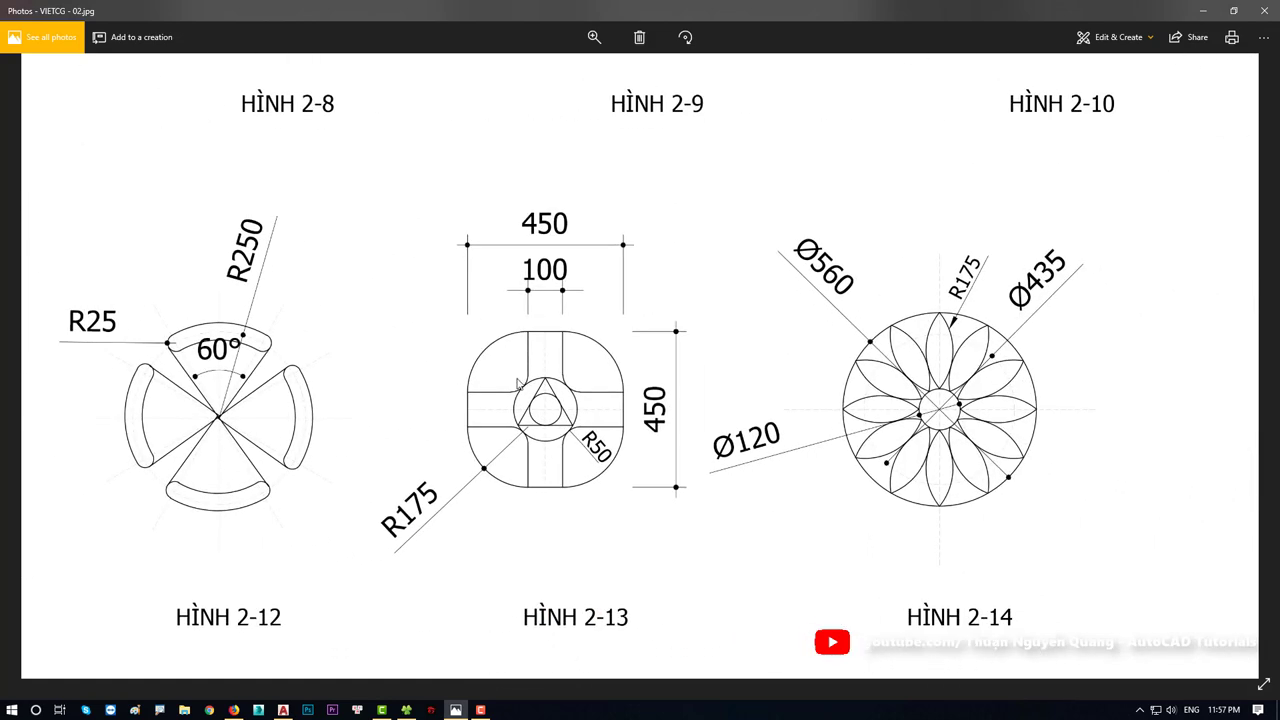
{"action": "scroll", "coordinate": [594, 586], "scroll_direction": "down", "scroll_amount": 1}
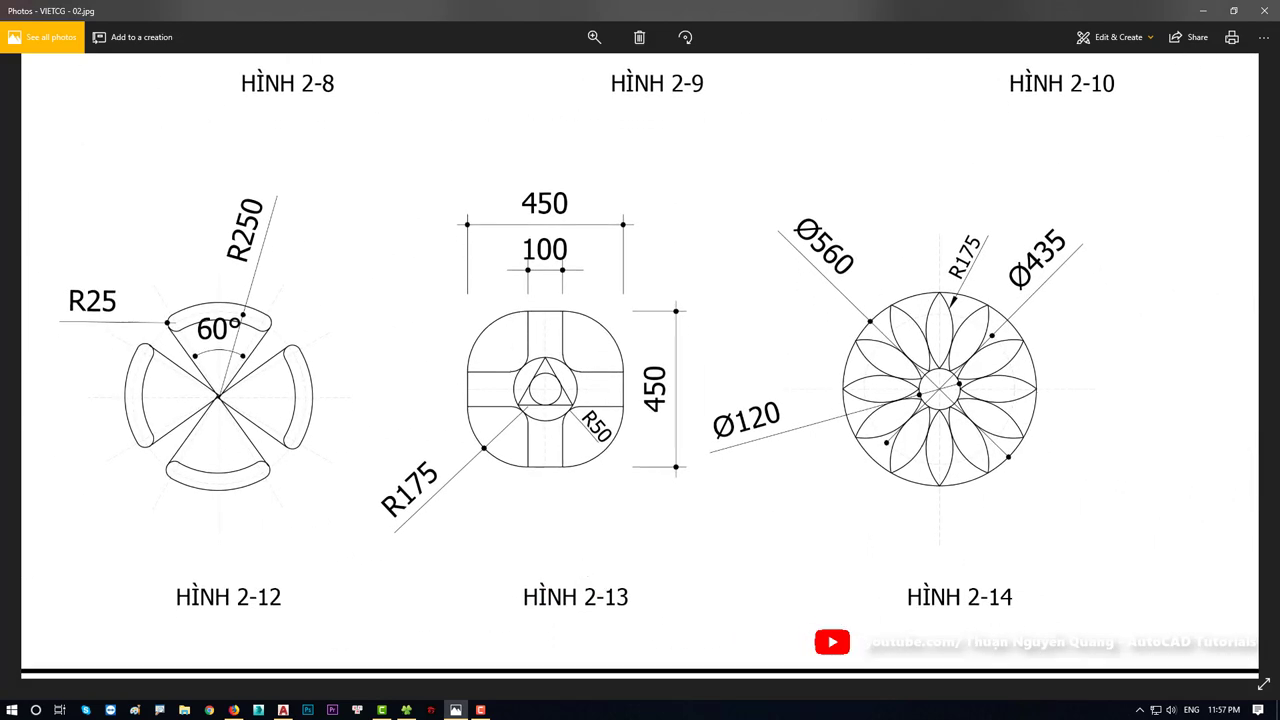
{"action": "scroll", "coordinate": [586, 361], "scroll_direction": "up", "scroll_amount": 1}
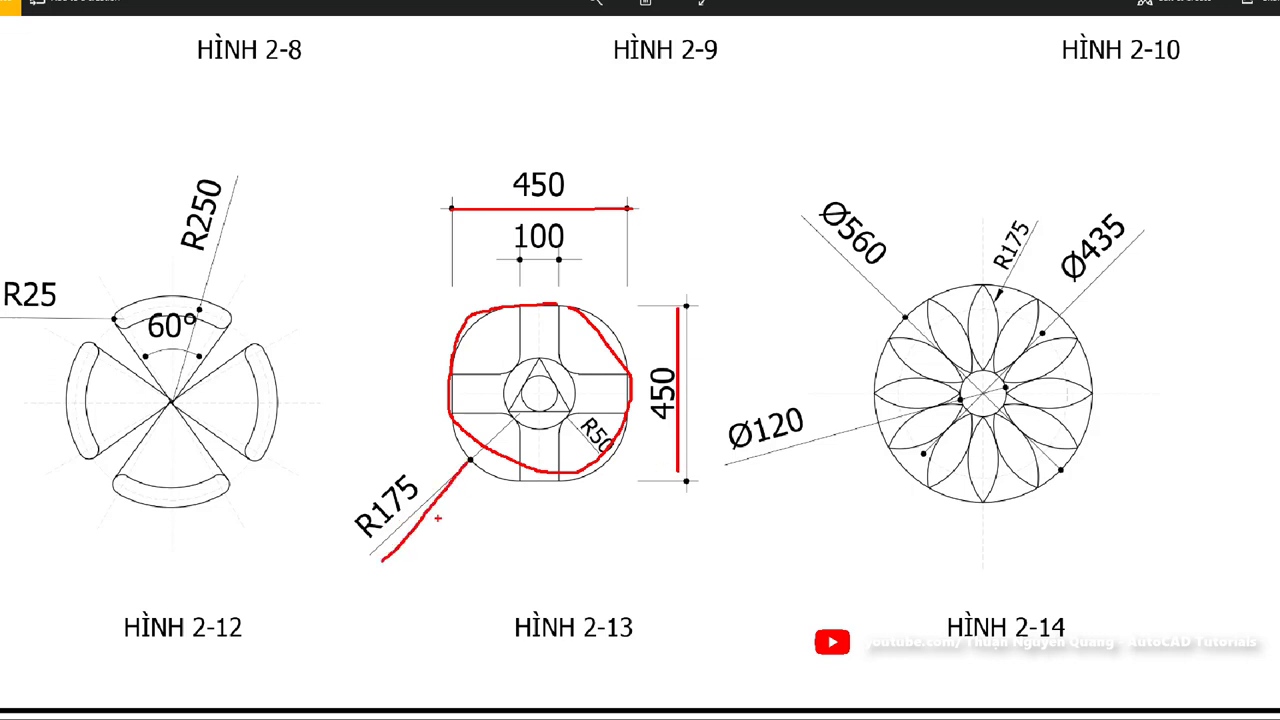
{"action": "key", "text": "Escape"}
{"action": "key", "text": "alt+Tab"}
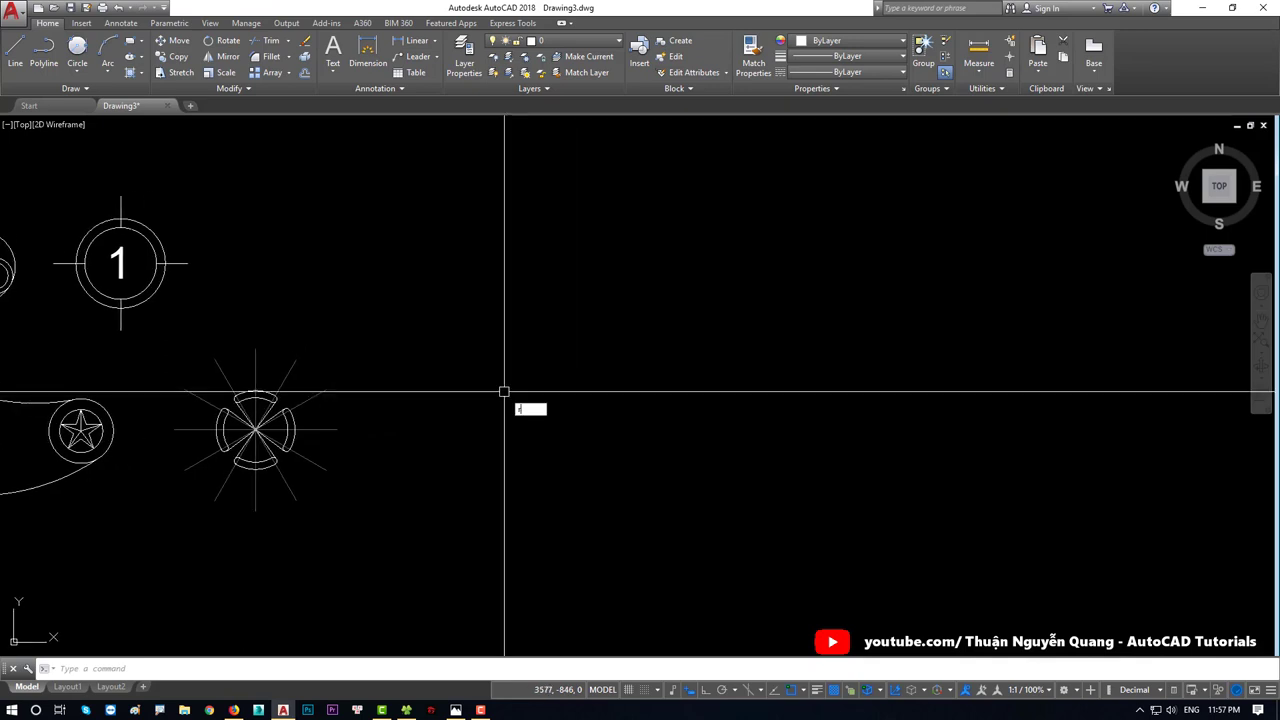
Step: Draw a 450 by 450 square with the rectangle tool
{"action": "key", "text": "Return"}
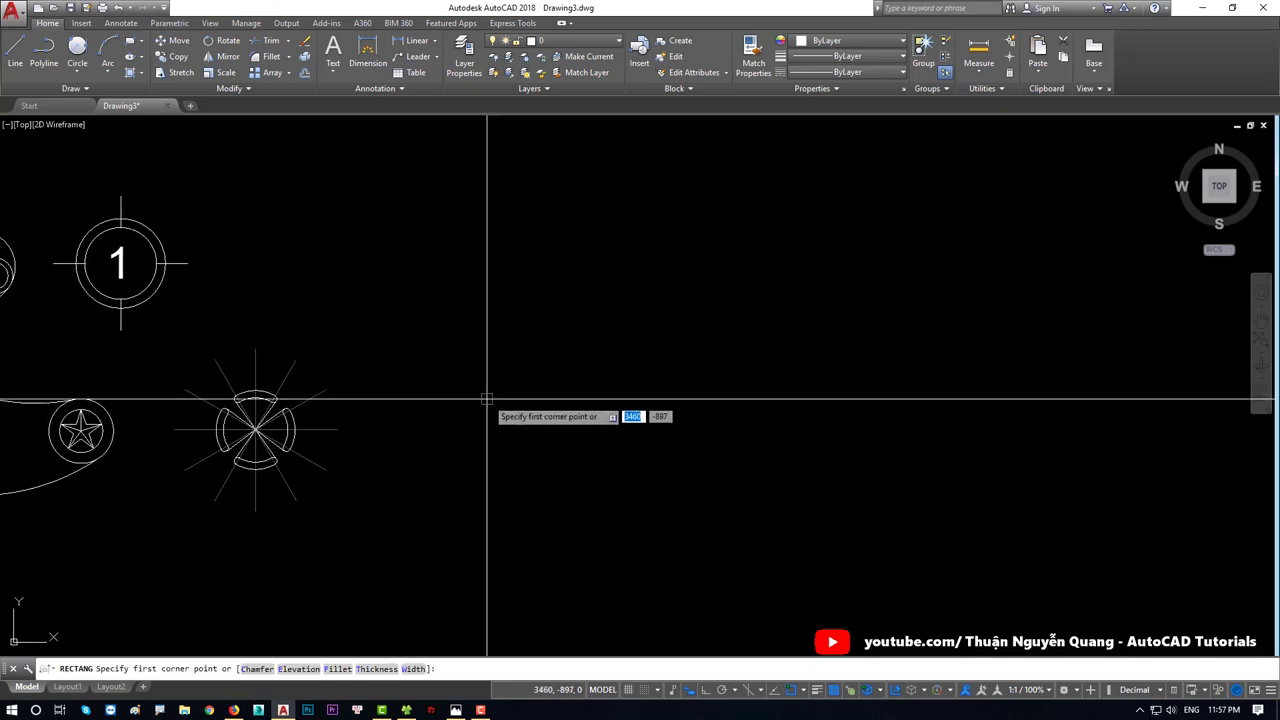
{"action": "left_click", "coordinate": [469, 392]}
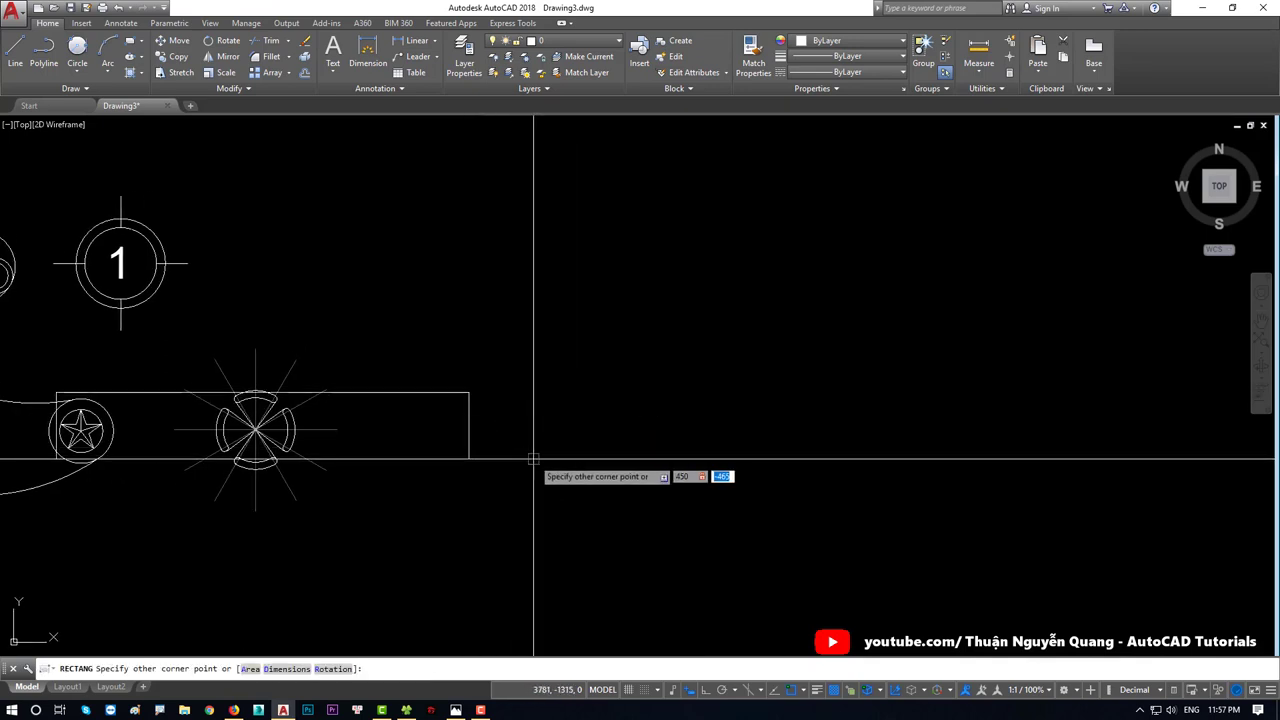
{"action": "key", "text": "Return"}
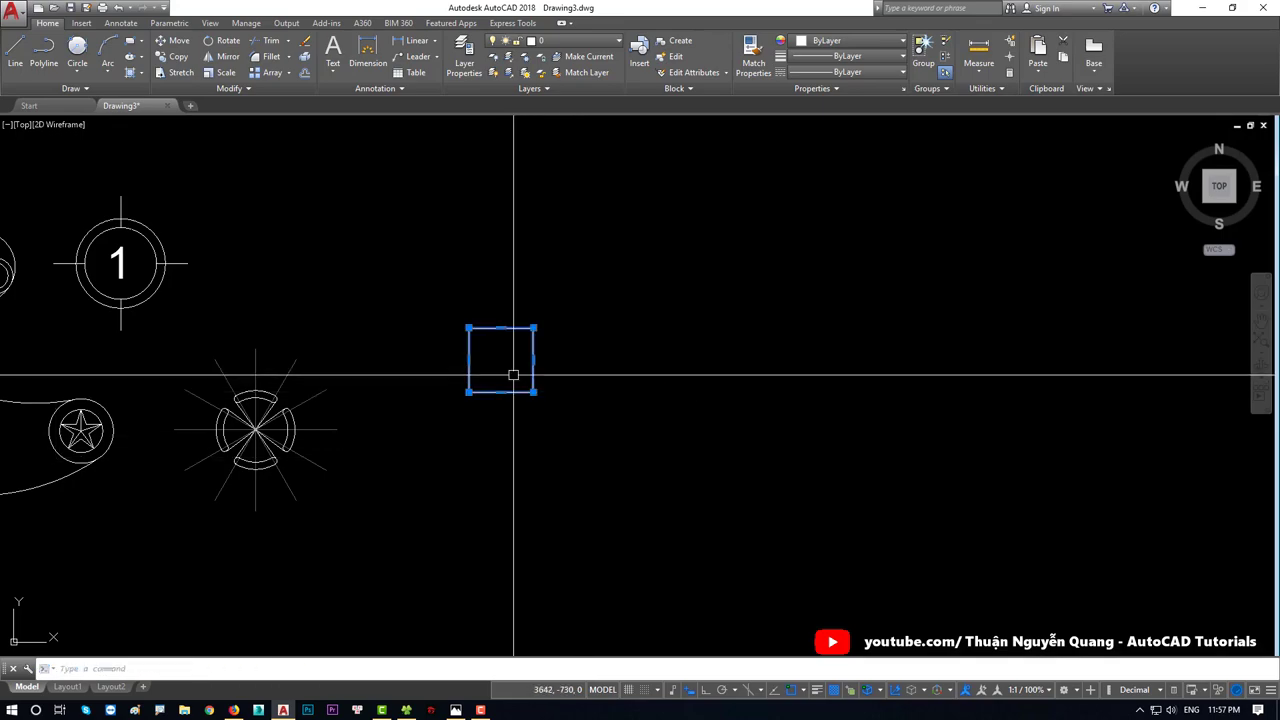
Step: Begin moving the square from a base point while checking the reference sheet
{"action": "key", "text": "alt+Tab"}
{"action": "key", "text": "alt+Tab"}
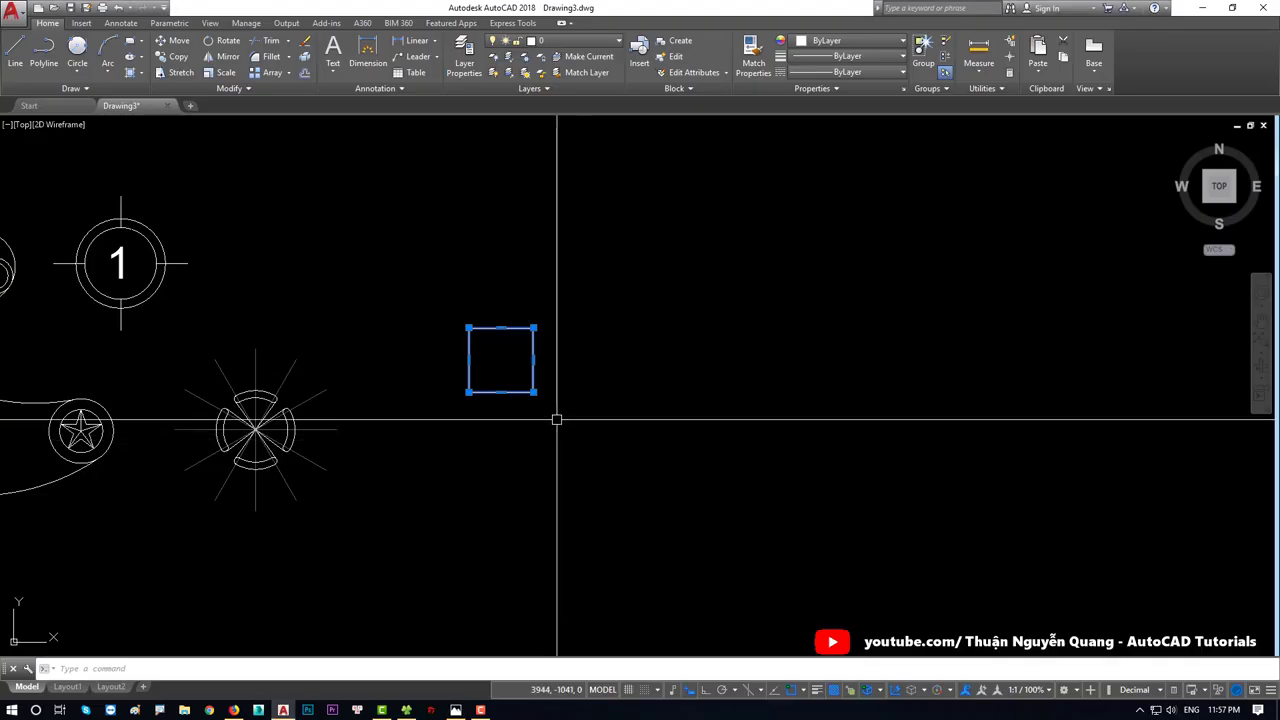
{"action": "type", "text": "m"}
{"action": "key", "text": "Return"}
{"action": "left_click", "coordinate": [564, 372]}
{"action": "key", "text": "alt+Tab"}
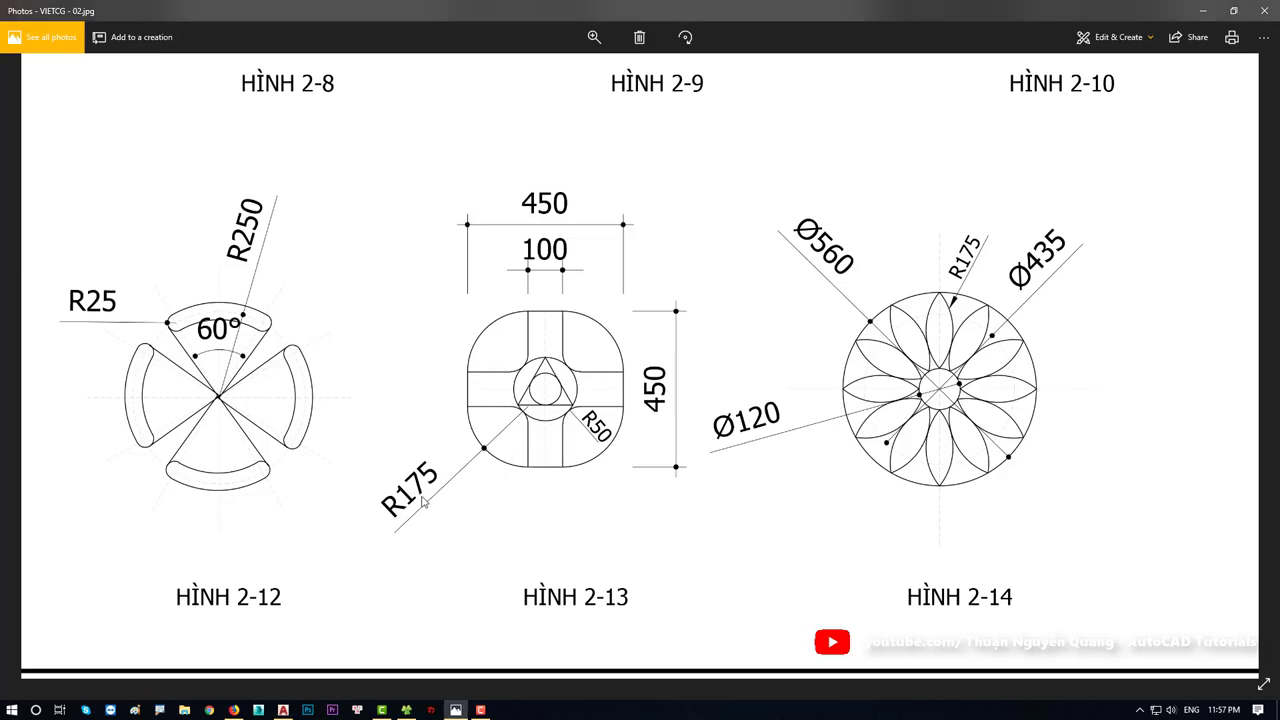
{"action": "key", "text": "alt+Tab"}
Step: Place the square right of the four-arc figure and set the fillet radius
{"action": "left_click", "coordinate": [499, 437]}
{"action": "type", "text": "F"}
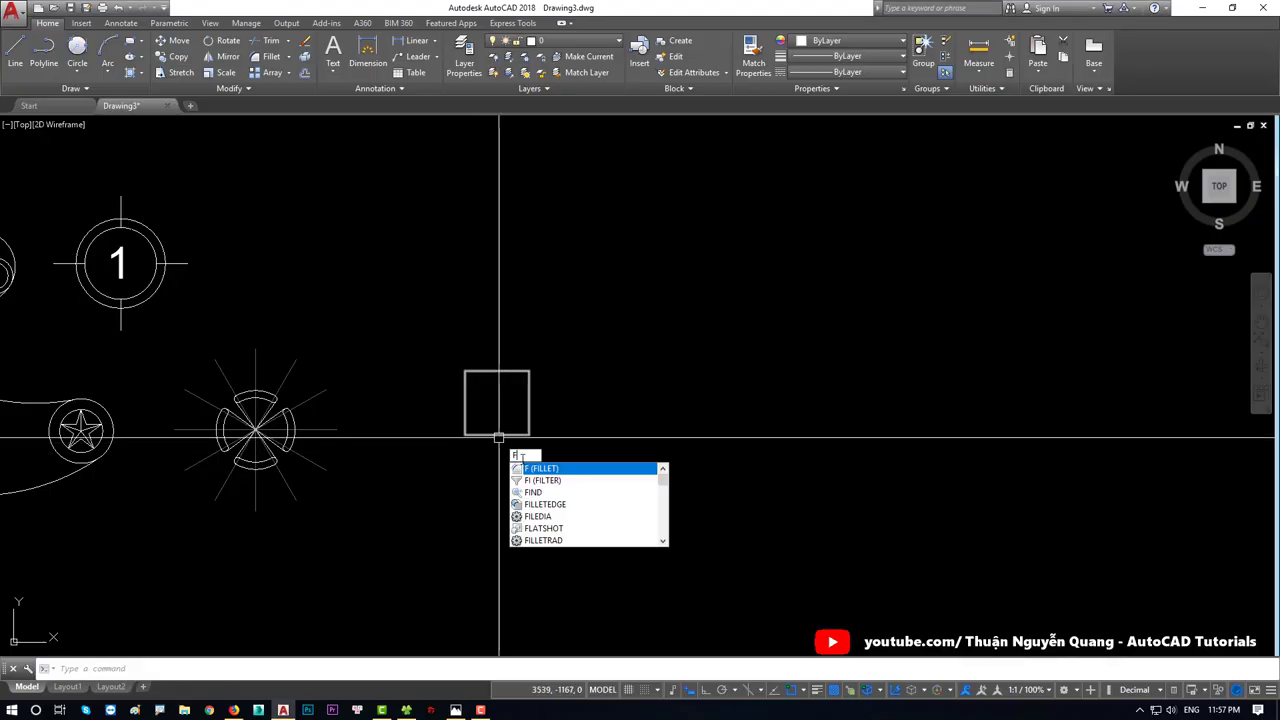
{"action": "left_click", "coordinate": [533, 472]}
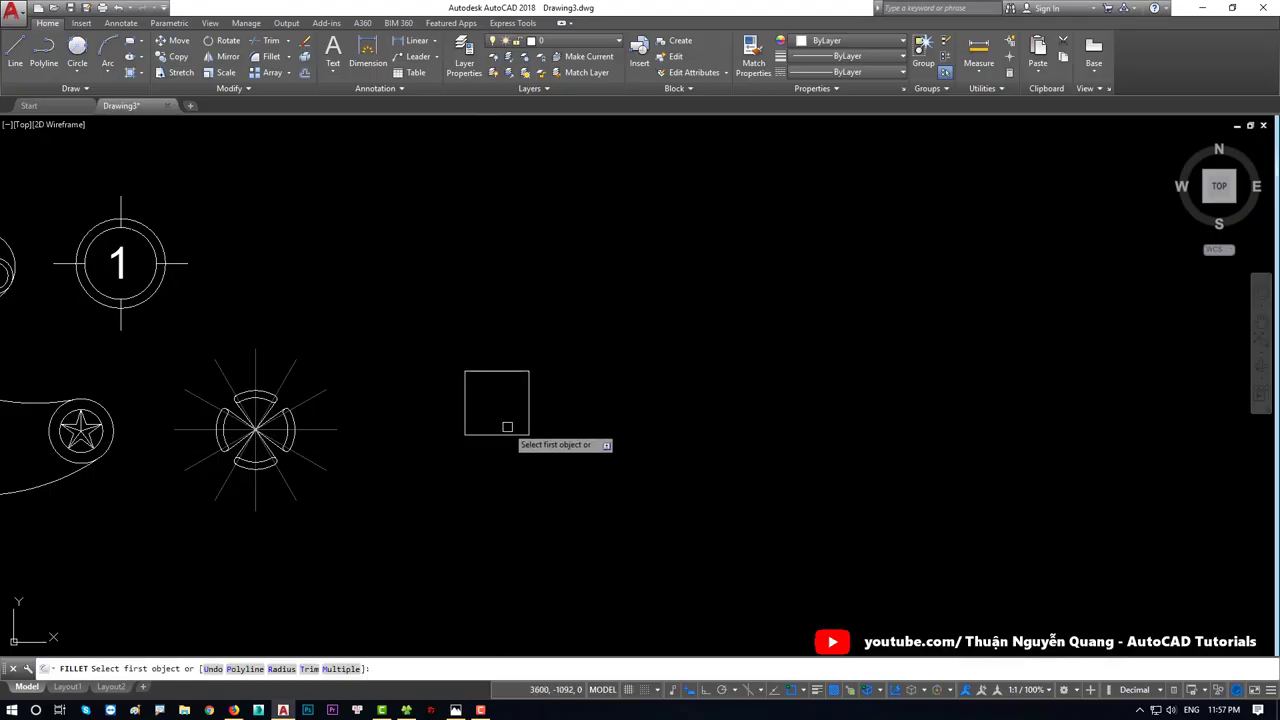
{"action": "key", "text": "Down"}
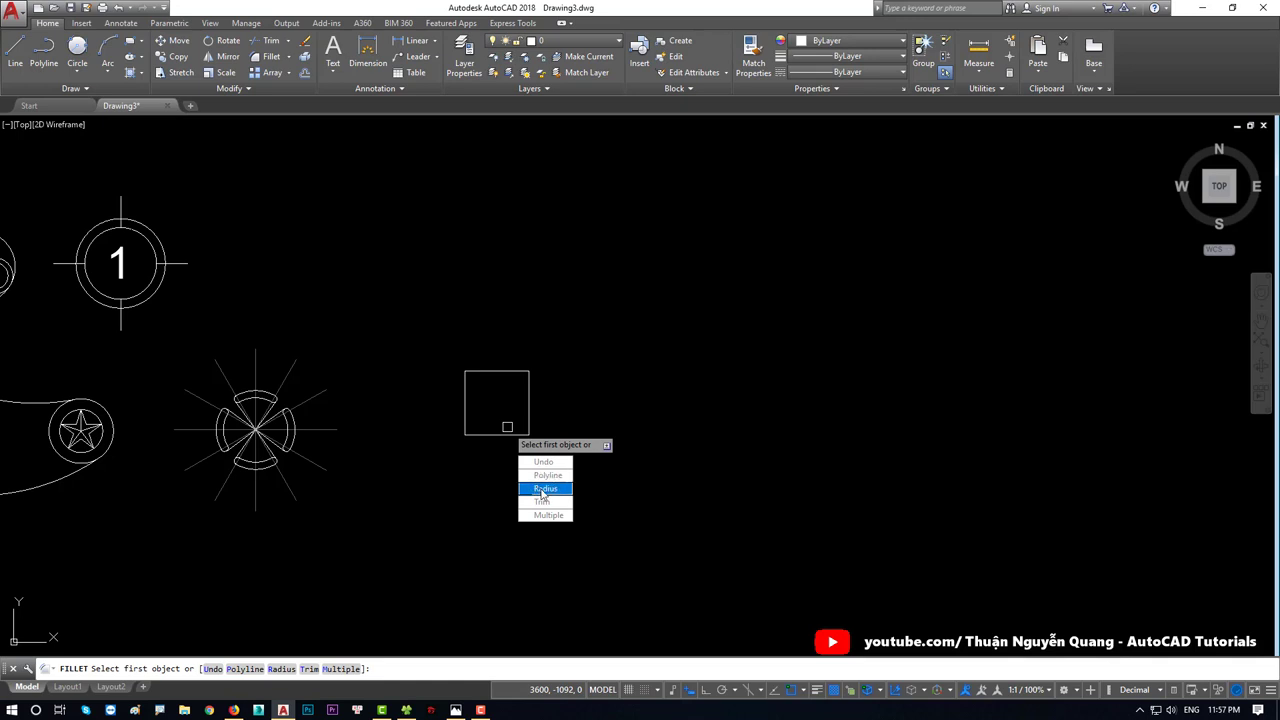
{"action": "left_click", "coordinate": [551, 491]}
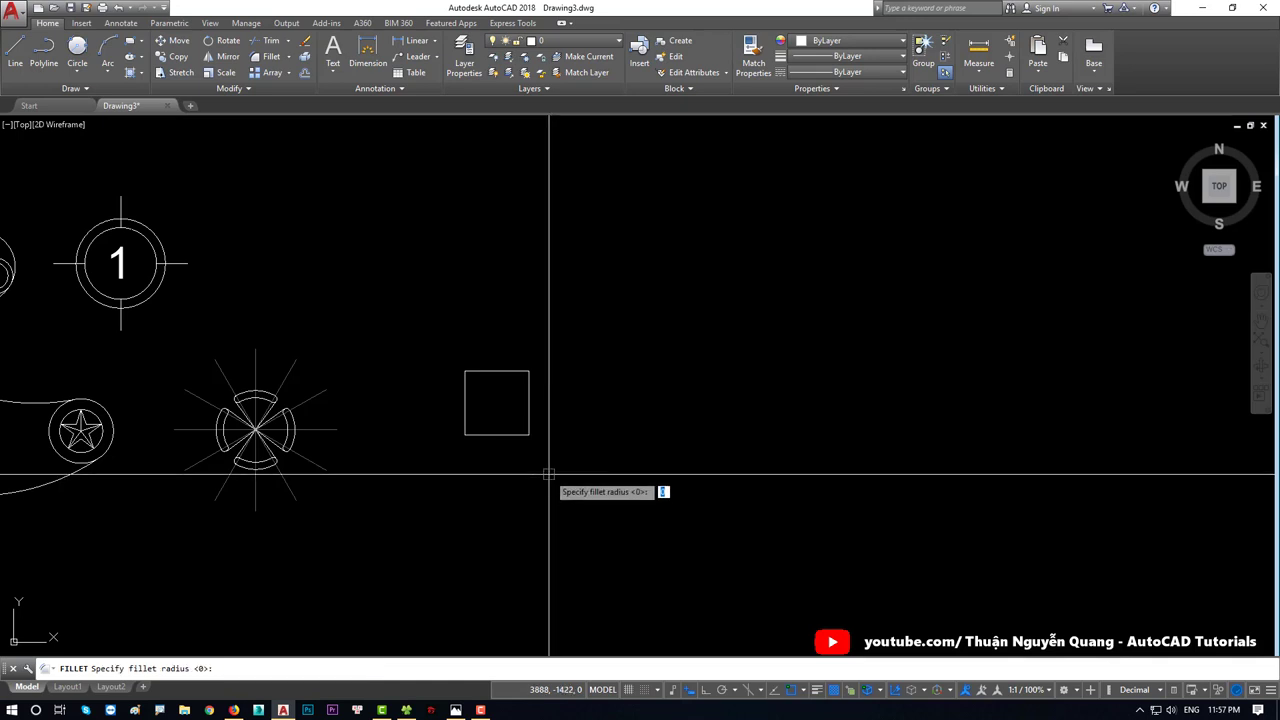
{"action": "key", "text": "Return"}
{"action": "scroll", "coordinate": [538, 384], "scroll_direction": "up", "scroll_amount": 2}
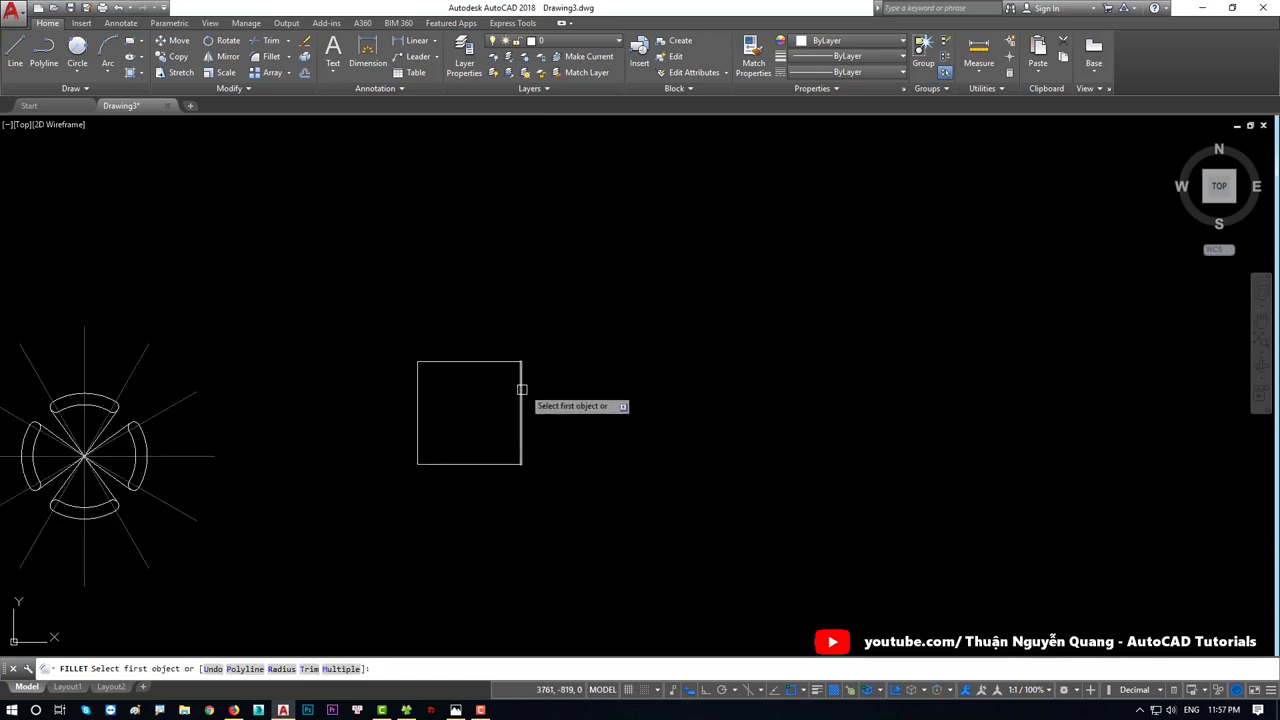
{"action": "key", "text": "Down"}
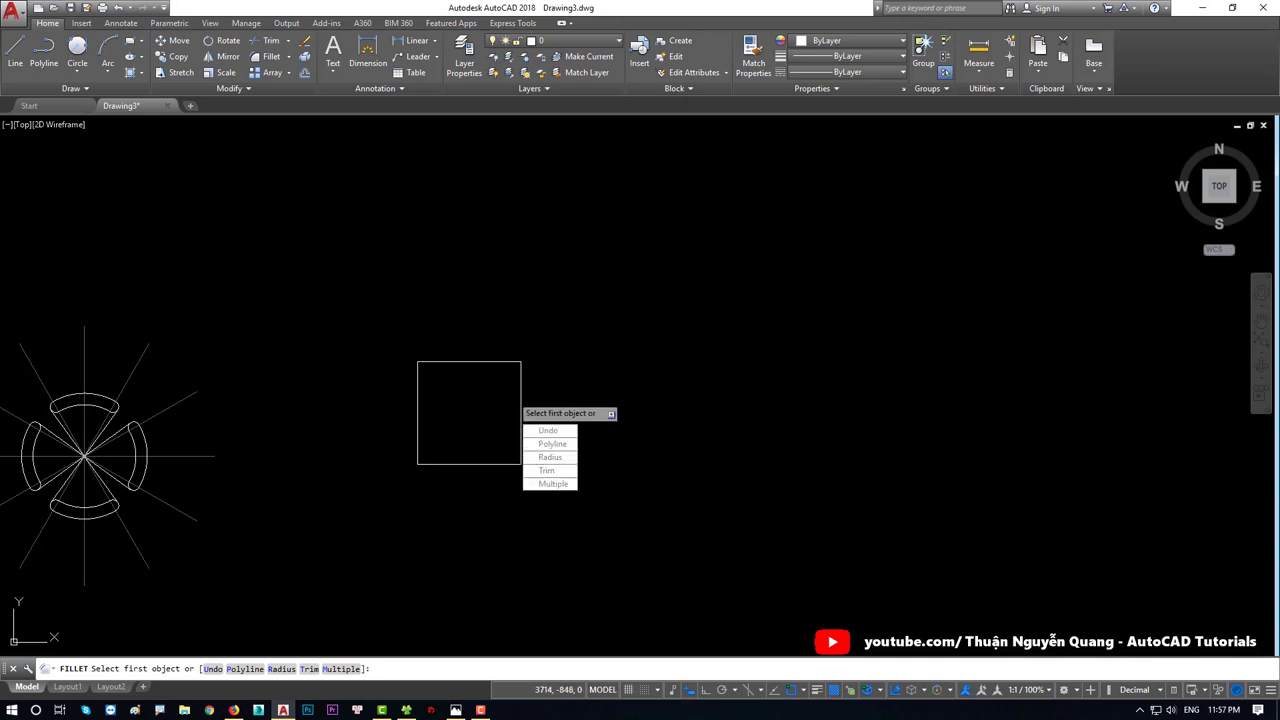
{"action": "scroll", "coordinate": [524, 379], "scroll_direction": "up", "scroll_amount": 2}
Step: Fillet the square's top-right, bottom-right, bottom-left and top-left corners
{"action": "left_click", "coordinate": [518, 380]}
{"action": "left_click", "coordinate": [506, 352]}
{"action": "key", "text": "Return"}
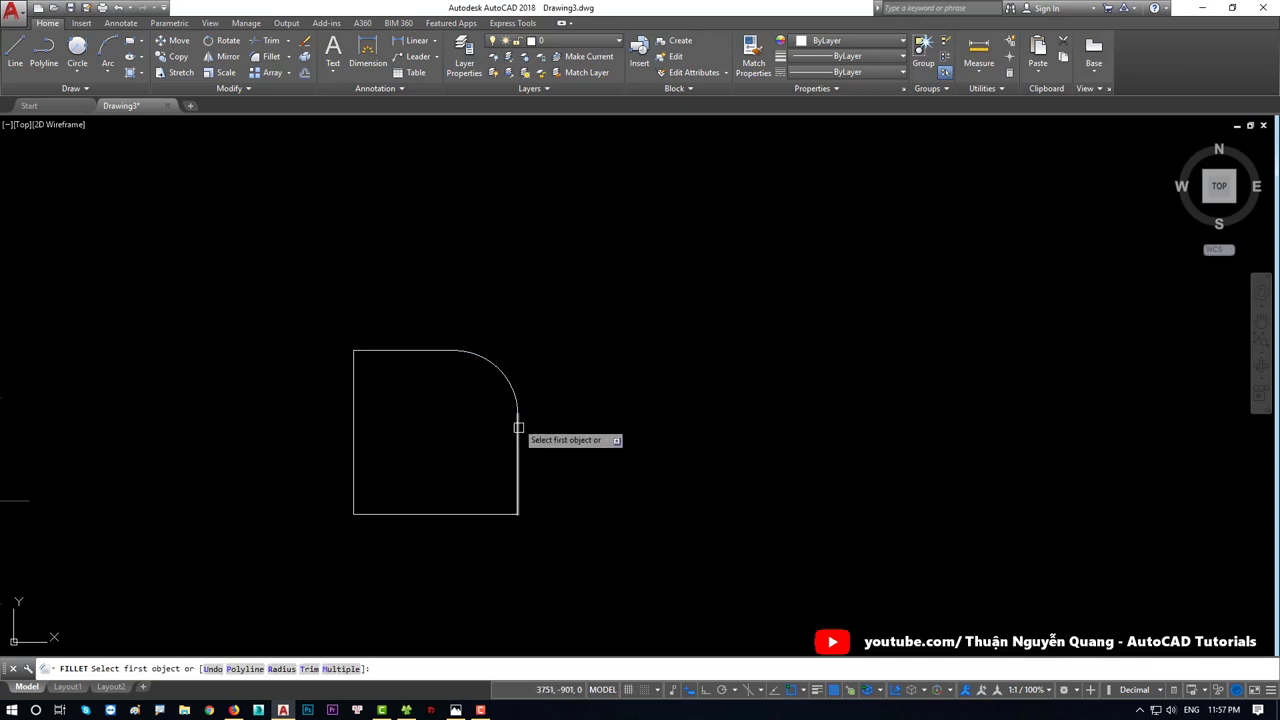
{"action": "left_click", "coordinate": [518, 430]}
{"action": "left_click", "coordinate": [490, 514]}
{"action": "left_click", "coordinate": [392, 514]}
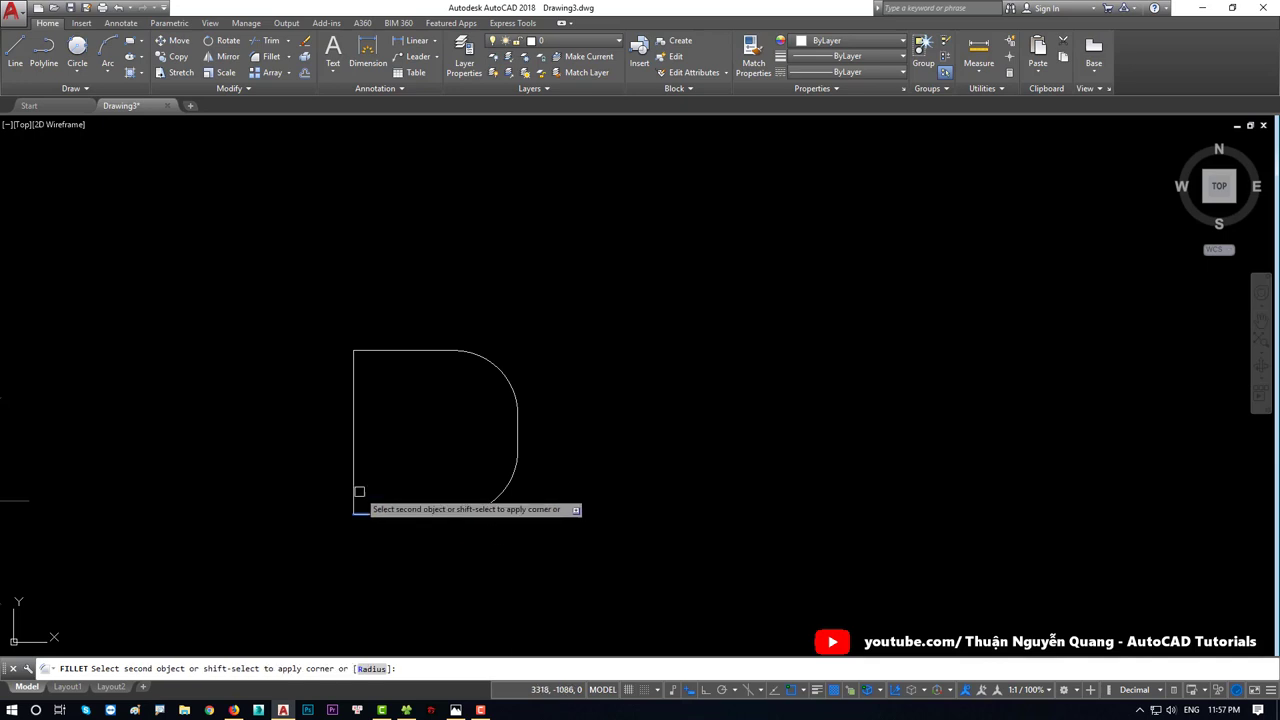
{"action": "left_click", "coordinate": [357, 492]}
{"action": "left_click", "coordinate": [356, 414]}
{"action": "left_click", "coordinate": [380, 351]}
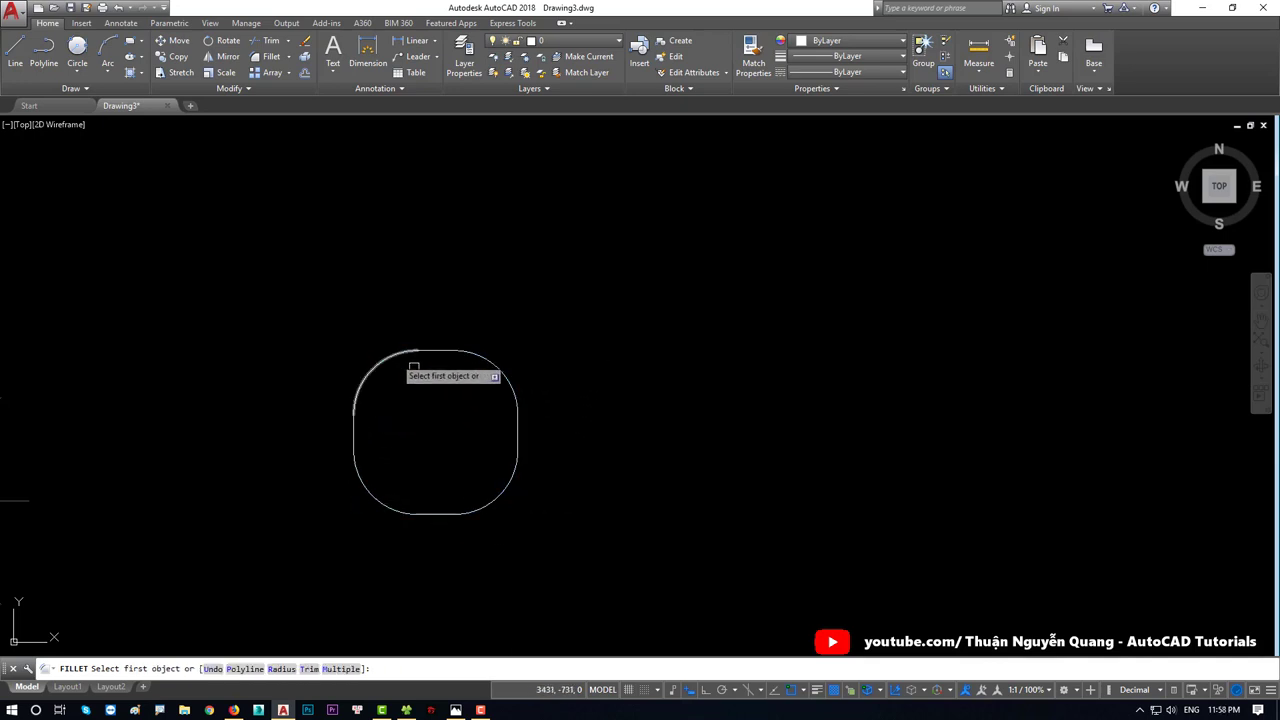
{"action": "scroll", "coordinate": [470, 408], "scroll_direction": "down", "scroll_amount": 3}
{"action": "key", "text": "Escape"}
Step: Select the rounded square and begin moving it from a base point
{"action": "scroll", "coordinate": [469, 400], "scroll_direction": "up", "scroll_amount": 1}
{"action": "left_click", "coordinate": [469, 427]}
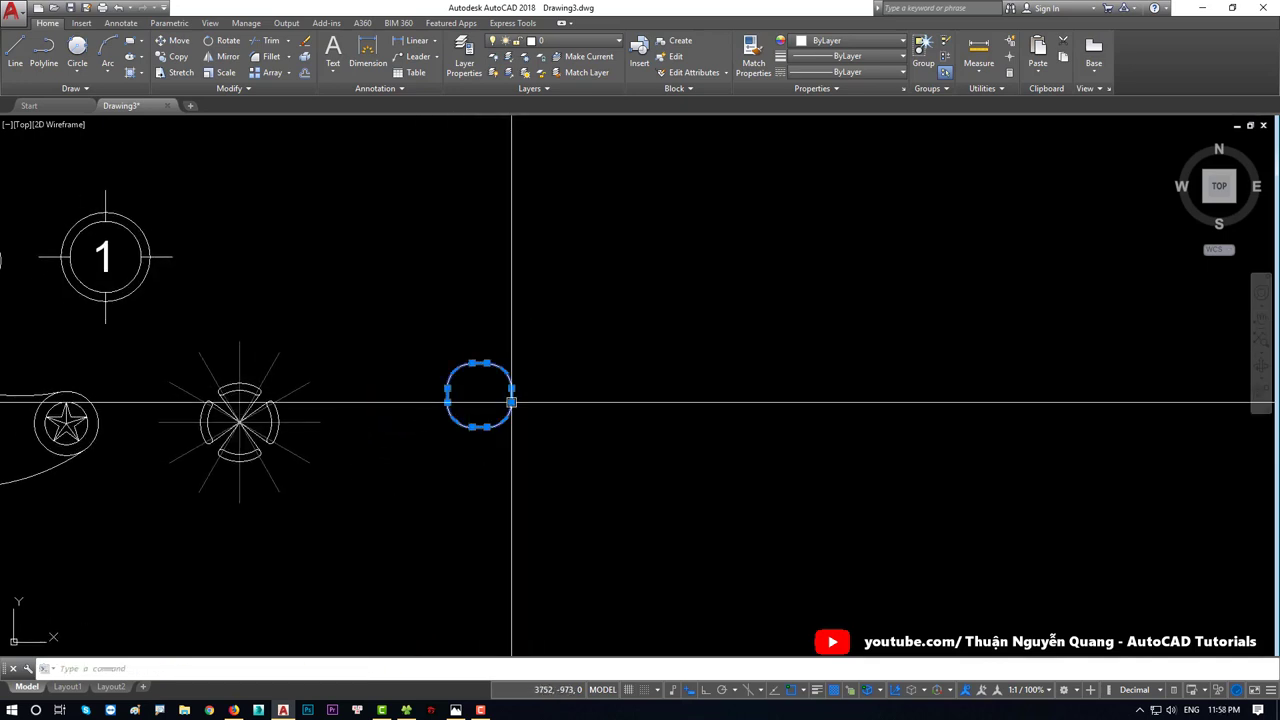
{"action": "type", "text": "m"}
{"action": "key", "text": "Return"}
{"action": "left_click", "coordinate": [509, 425]}
{"action": "key", "text": "alt+Tab"}
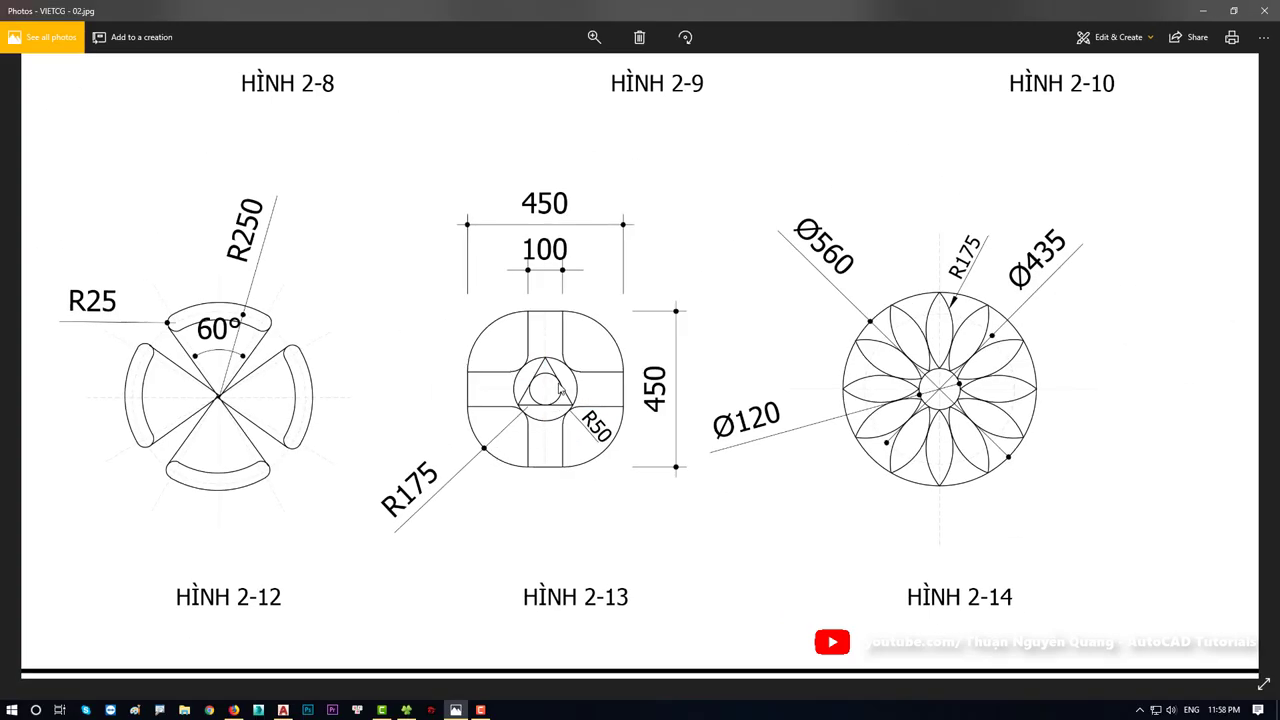
Step: Draw vertical and horizontal centre lines across the rounded square
{"action": "scroll", "coordinate": [560, 390], "scroll_direction": "up", "scroll_amount": 3}
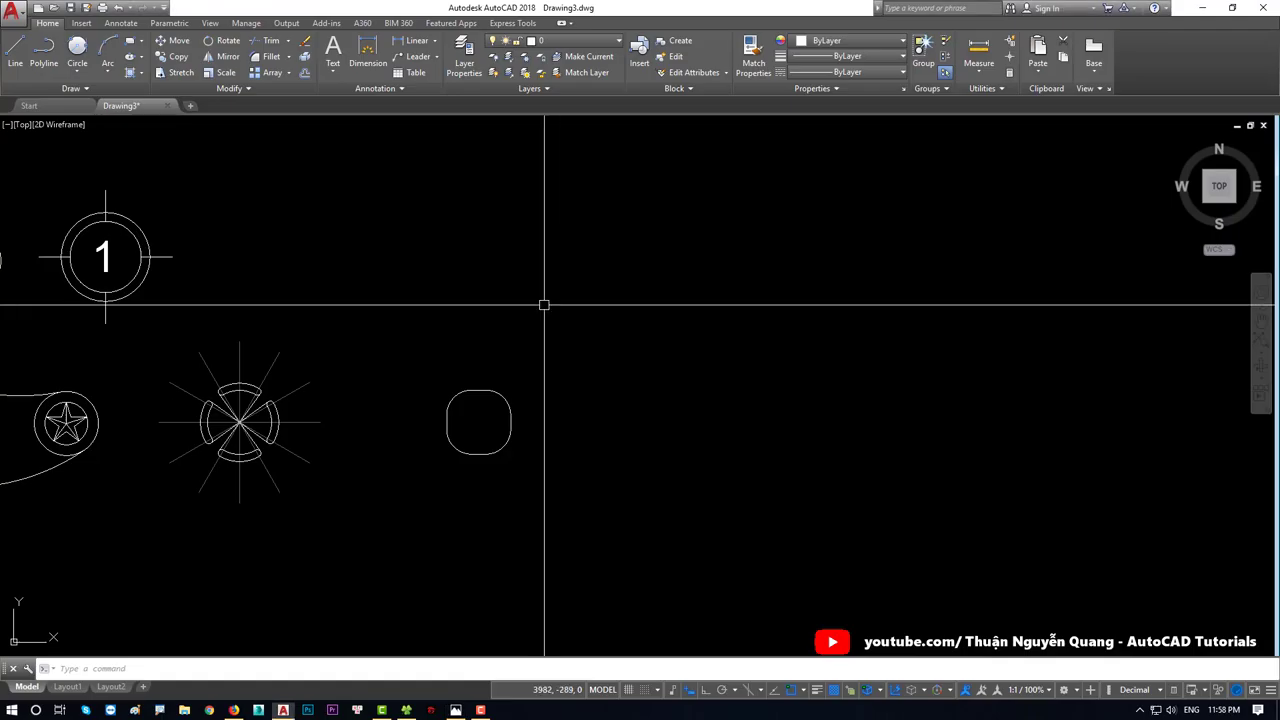
{"action": "scroll", "coordinate": [527, 378], "scroll_direction": "up", "scroll_amount": 3}
{"action": "type", "text": "l"}
{"action": "key", "text": "Return"}
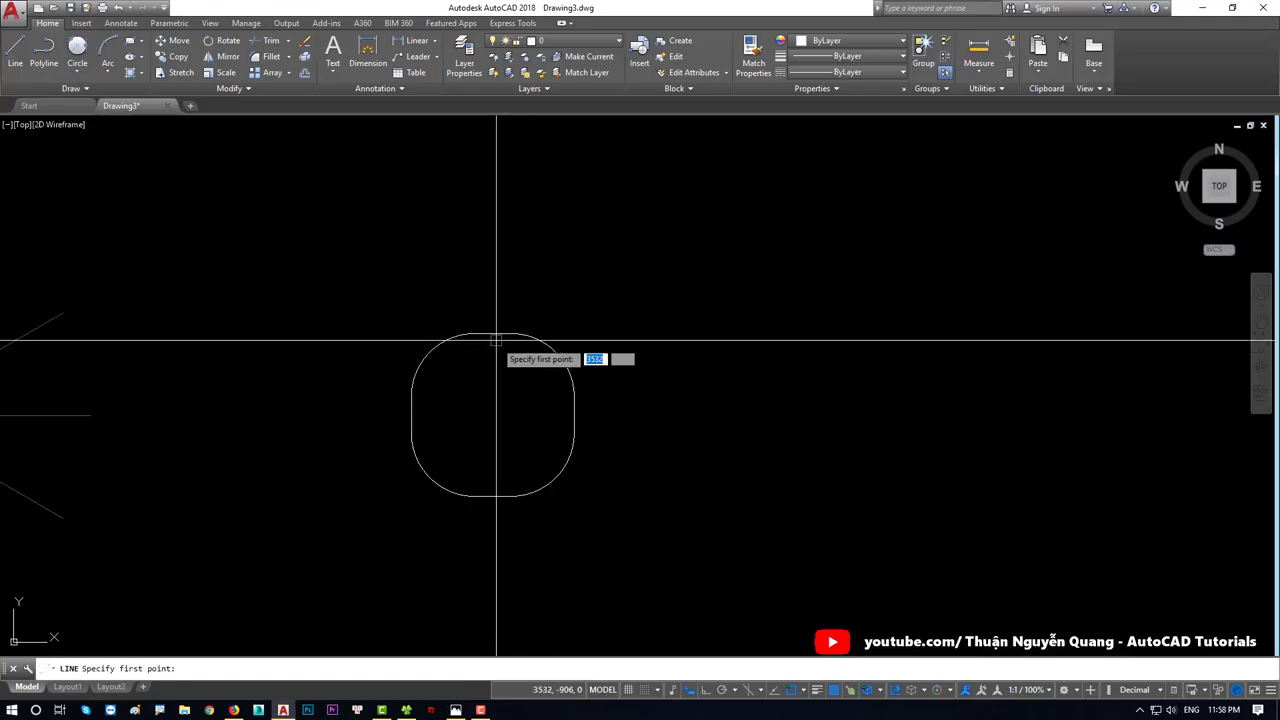
{"action": "left_click", "coordinate": [459, 334]}
{"action": "key", "text": "Escape"}
{"action": "key", "text": "Return"}
{"action": "scroll", "coordinate": [492, 413], "scroll_direction": "up", "scroll_amount": 2}
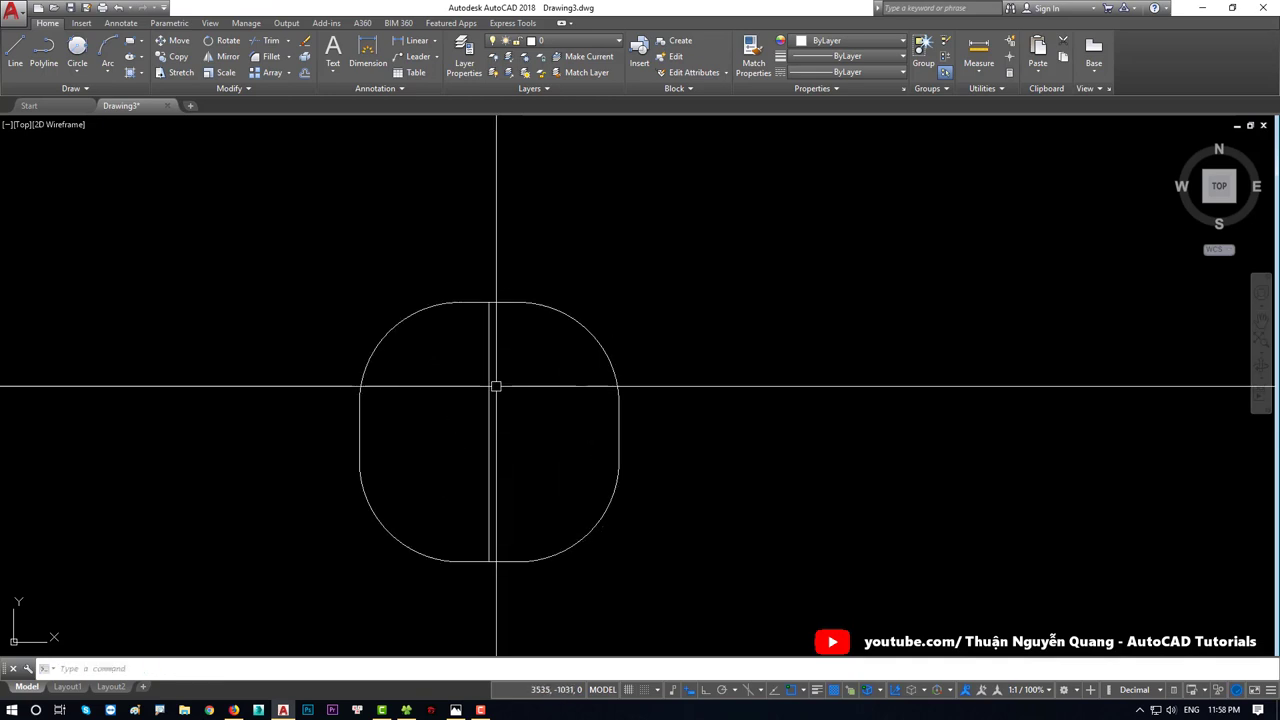
{"action": "left_click", "coordinate": [360, 432]}
{"action": "left_click", "coordinate": [619, 432]}
{"action": "key", "text": "Return"}
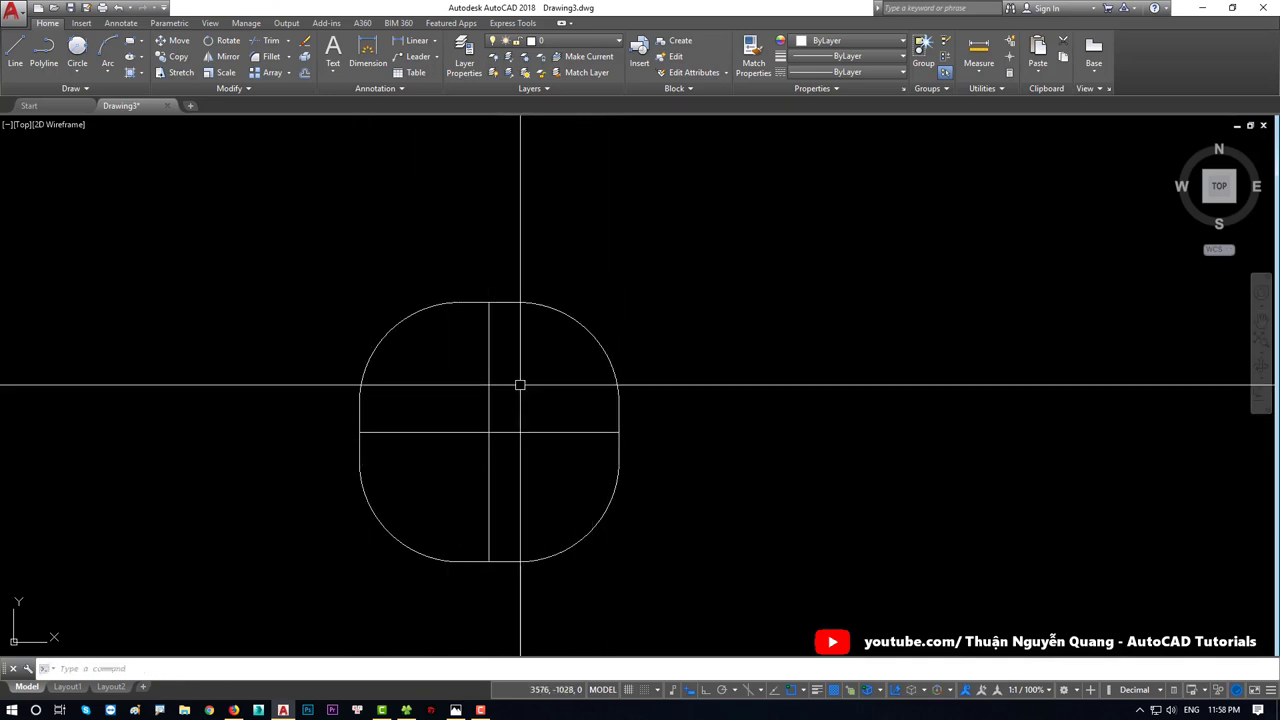
{"action": "type", "text": "o"}
Step: Offset both centre lines by 50 to either side
{"action": "key", "text": "Return"}
{"action": "key", "text": "Return"}
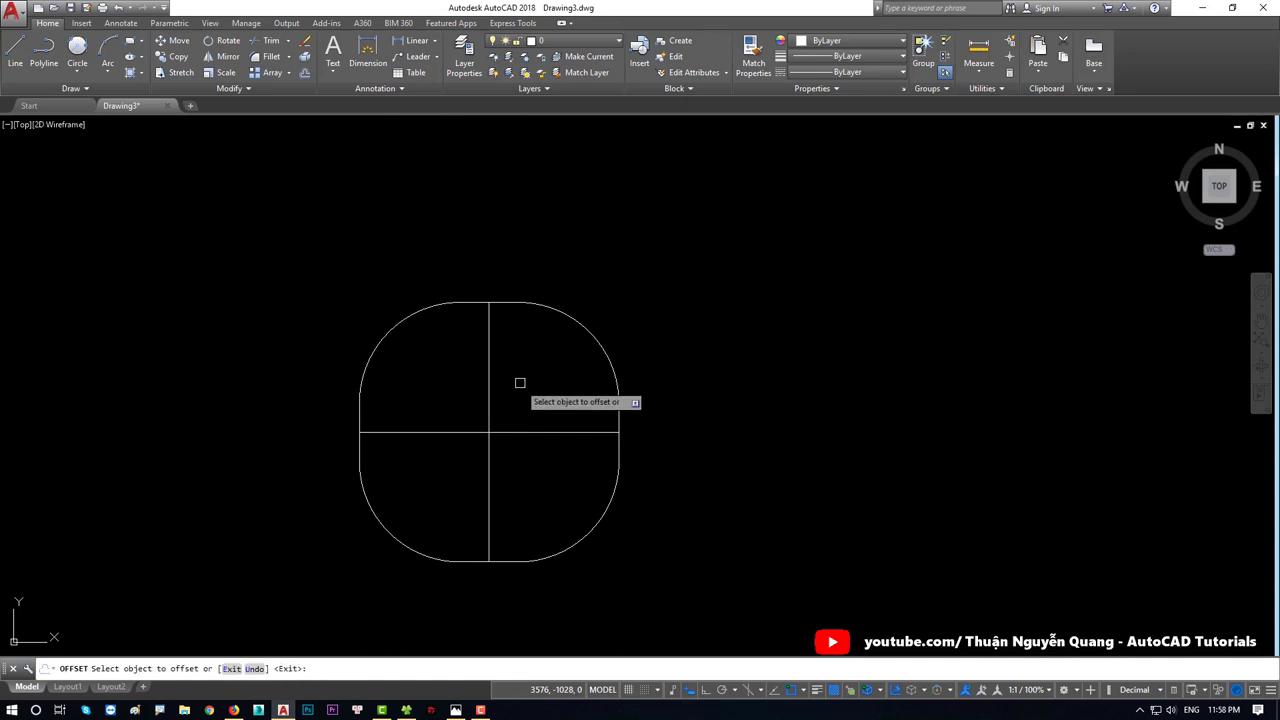
{"action": "left_click", "coordinate": [489, 370]}
{"action": "left_click", "coordinate": [530, 392]}
{"action": "left_click", "coordinate": [489, 385]}
{"action": "left_click", "coordinate": [417, 377]}
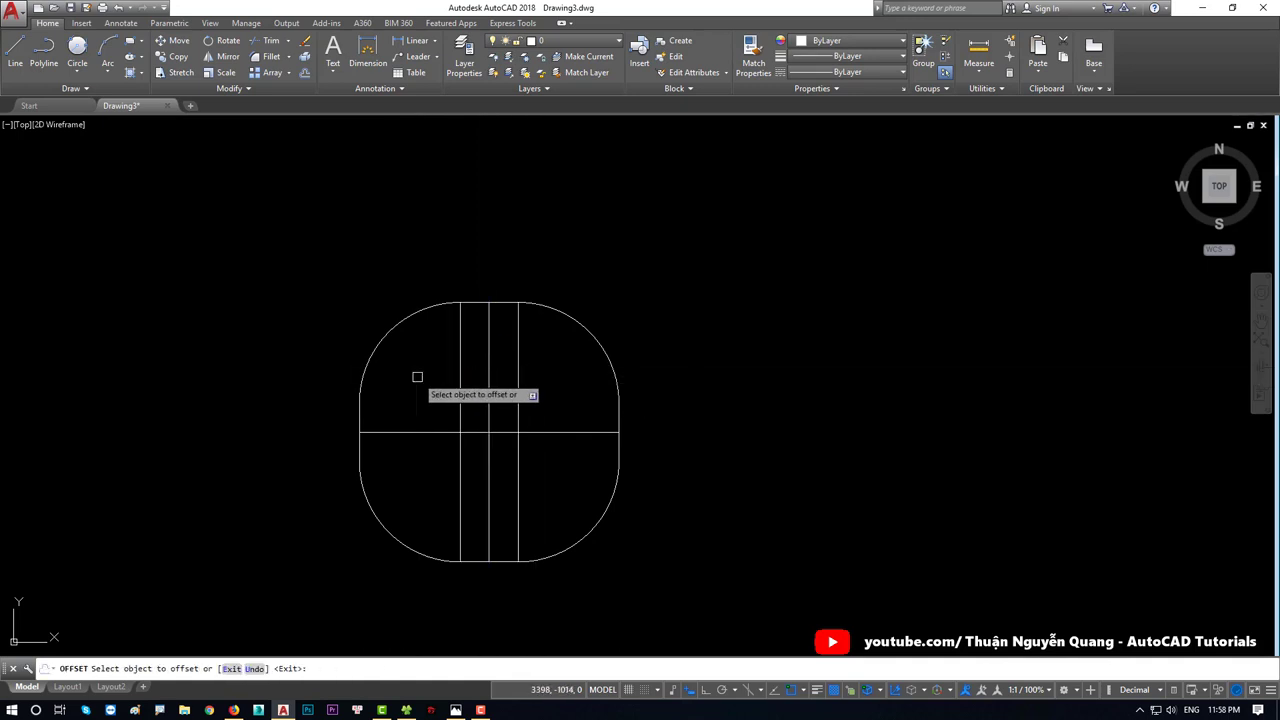
{"action": "left_click", "coordinate": [546, 431]}
{"action": "left_click", "coordinate": [552, 400]}
{"action": "left_click", "coordinate": [557, 432]}
{"action": "left_click", "coordinate": [555, 456]}
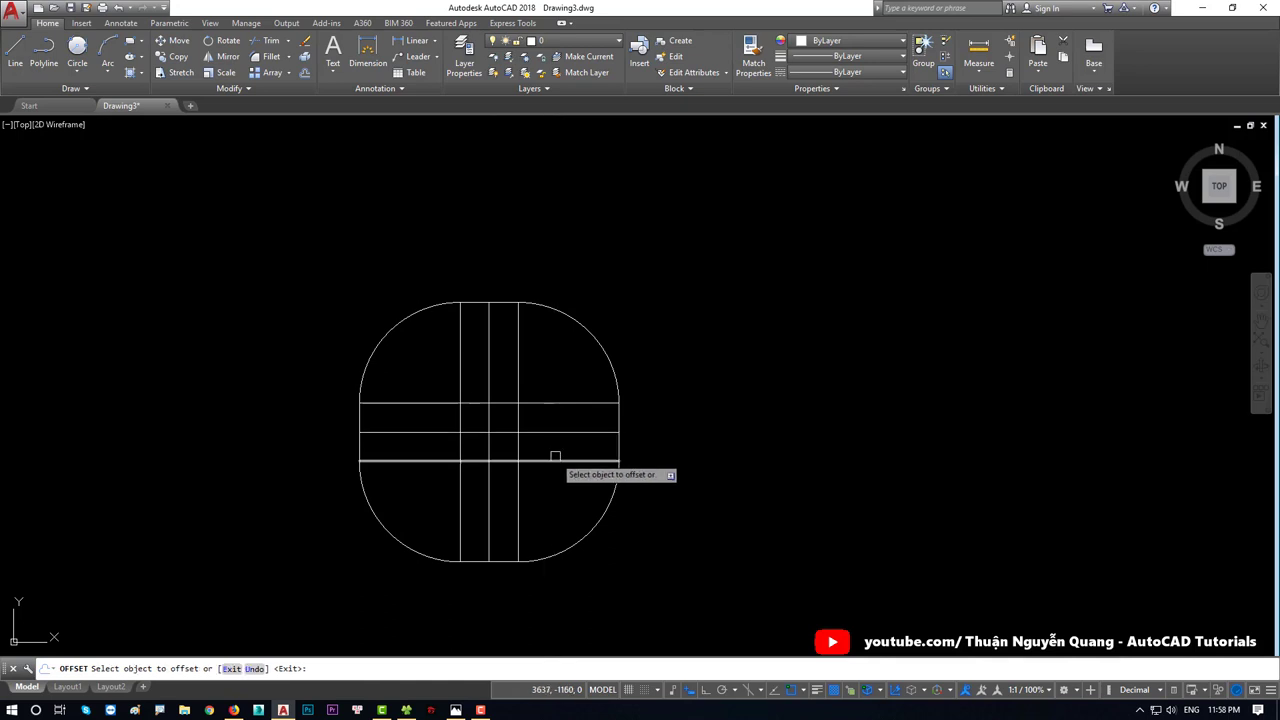
{"action": "key", "text": "Return"}
{"action": "scroll", "coordinate": [534, 434], "scroll_direction": "up", "scroll_amount": 2}
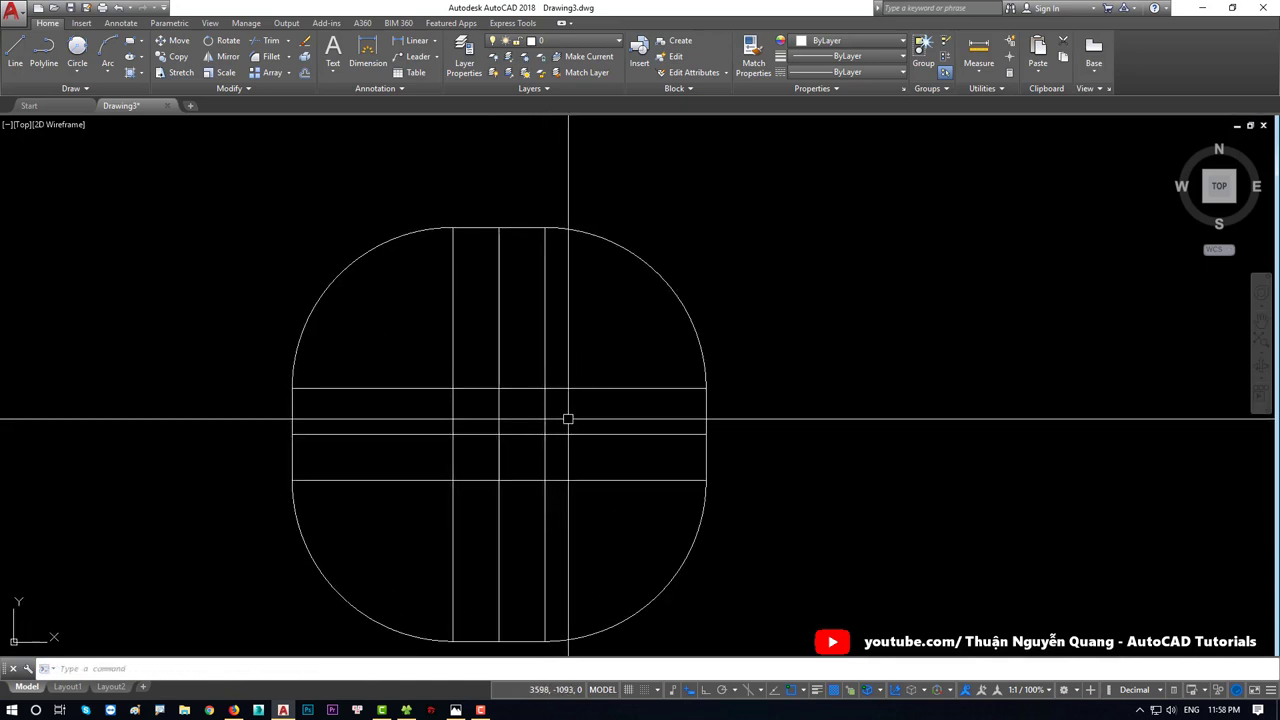
Step: Trim the inner pieces of the offset lines, using all lines as cutting edges
{"action": "type", "text": "tr"}
{"action": "key", "text": "Return"}
{"action": "left_click", "coordinate": [780, 606]}
{"action": "left_click", "coordinate": [423, 385]}
{"action": "key", "text": "Return"}
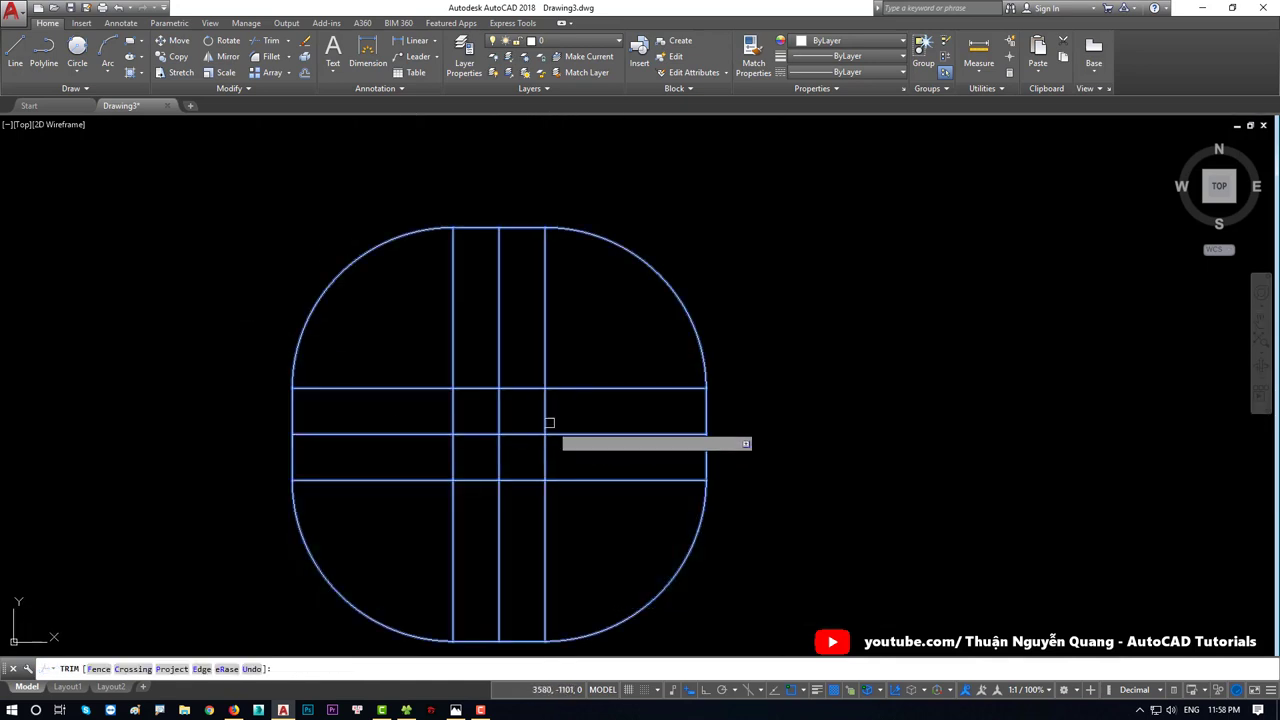
{"action": "left_click", "coordinate": [549, 423]}
{"action": "left_click", "coordinate": [522, 389]}
{"action": "left_click", "coordinate": [453, 412]}
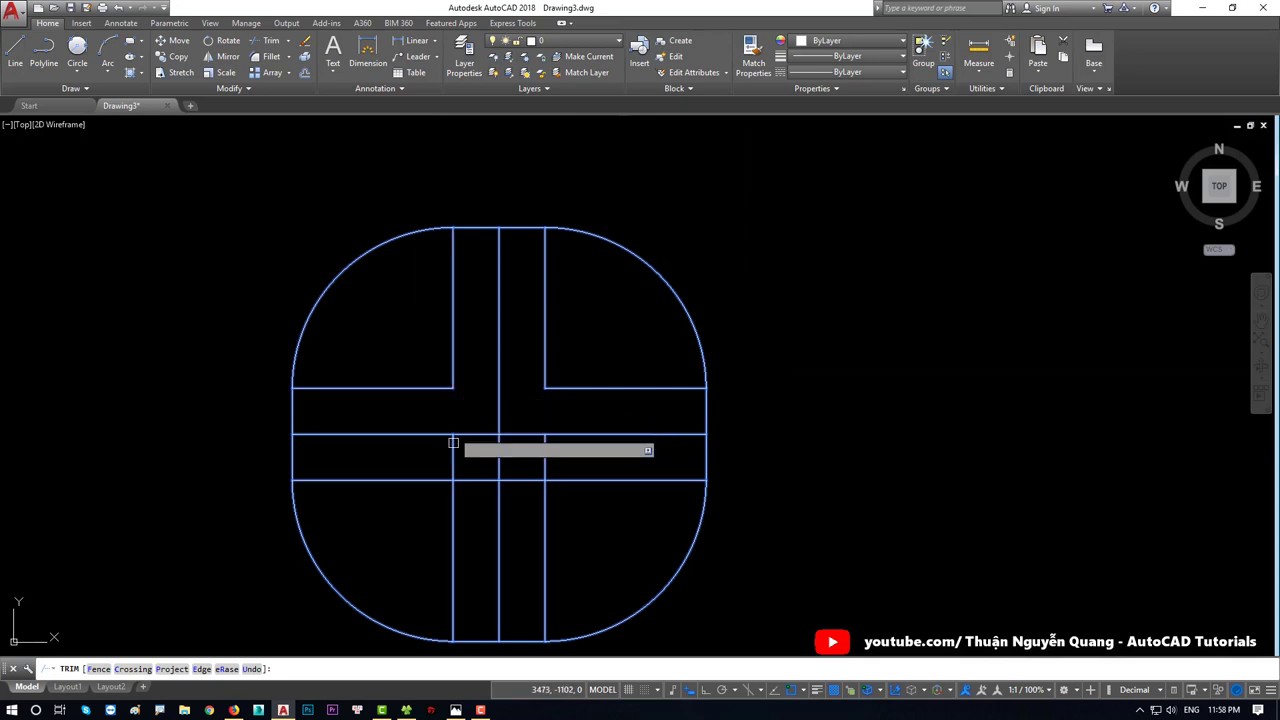
{"action": "left_click", "coordinate": [452, 448]}
{"action": "left_click", "coordinate": [478, 480]}
{"action": "left_click", "coordinate": [518, 483]}
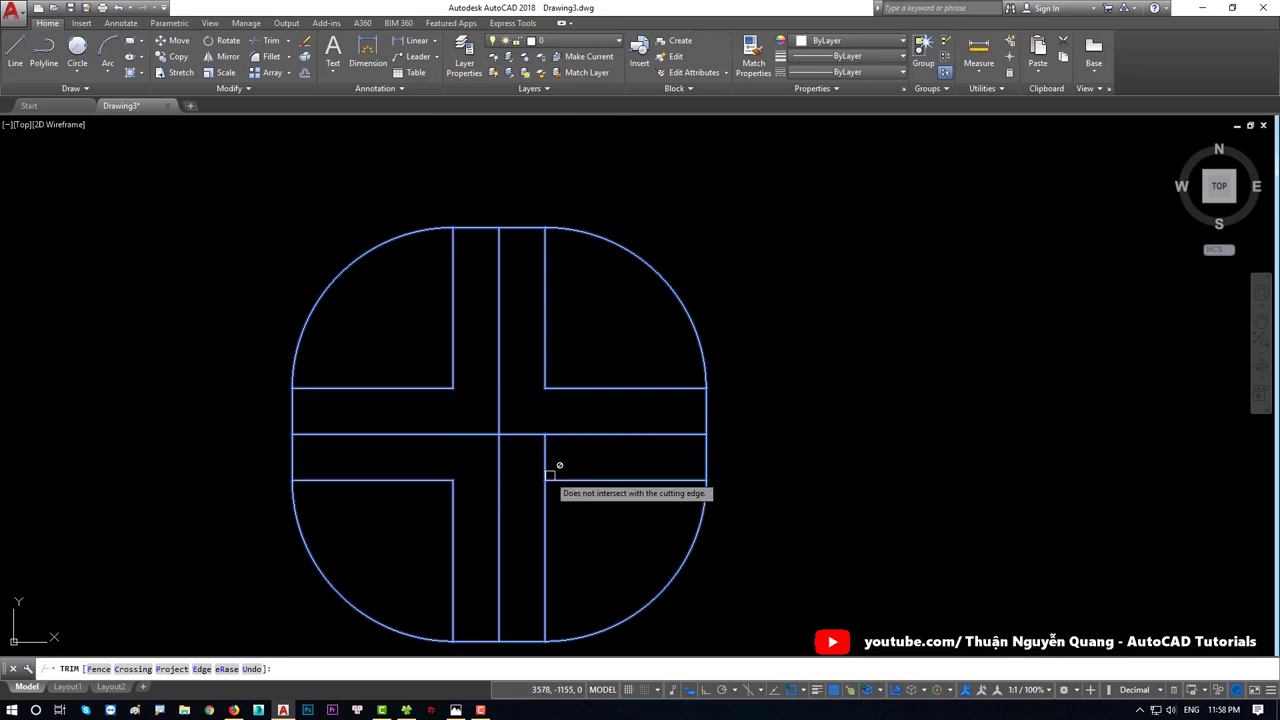
{"action": "key", "text": "Escape"}
Step: Set the vertical and horizontal centre lines' colour to grey
{"action": "left_click", "coordinate": [543, 417]}
{"action": "left_click", "coordinate": [482, 455]}
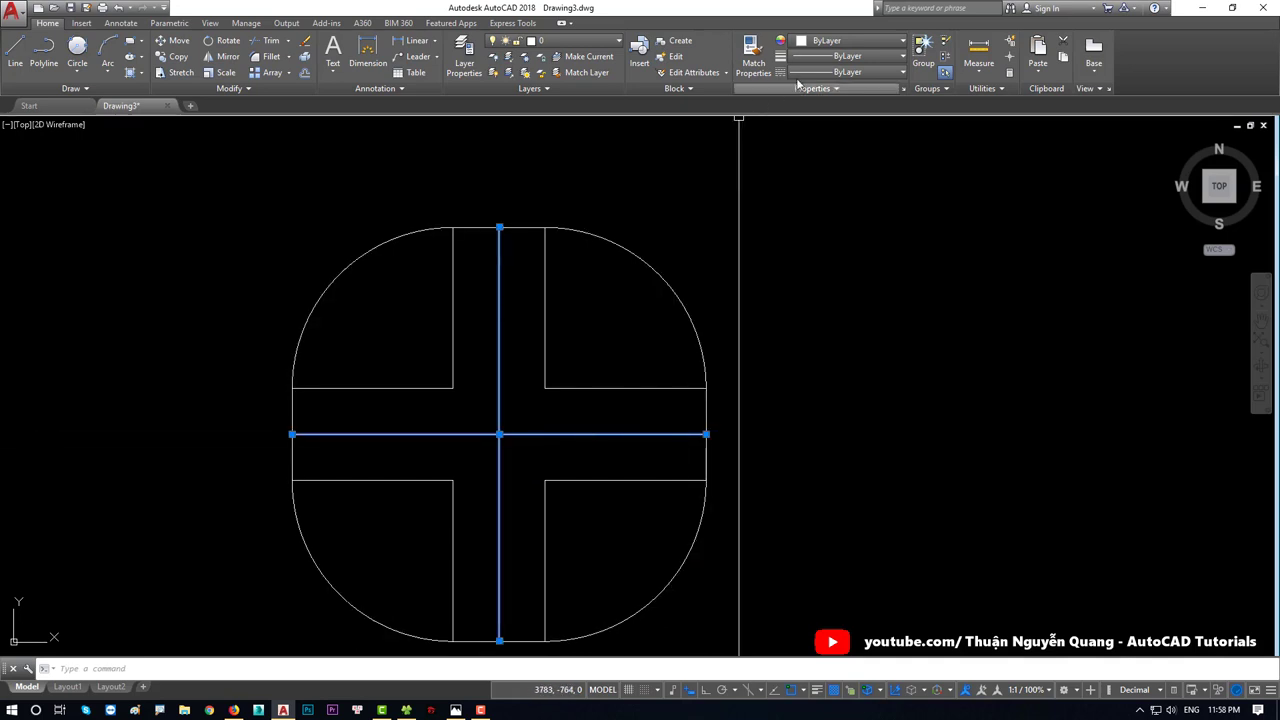
{"action": "left_click", "coordinate": [837, 42]}
{"action": "left_click", "coordinate": [800, 112]}
{"action": "key", "text": "Escape"}
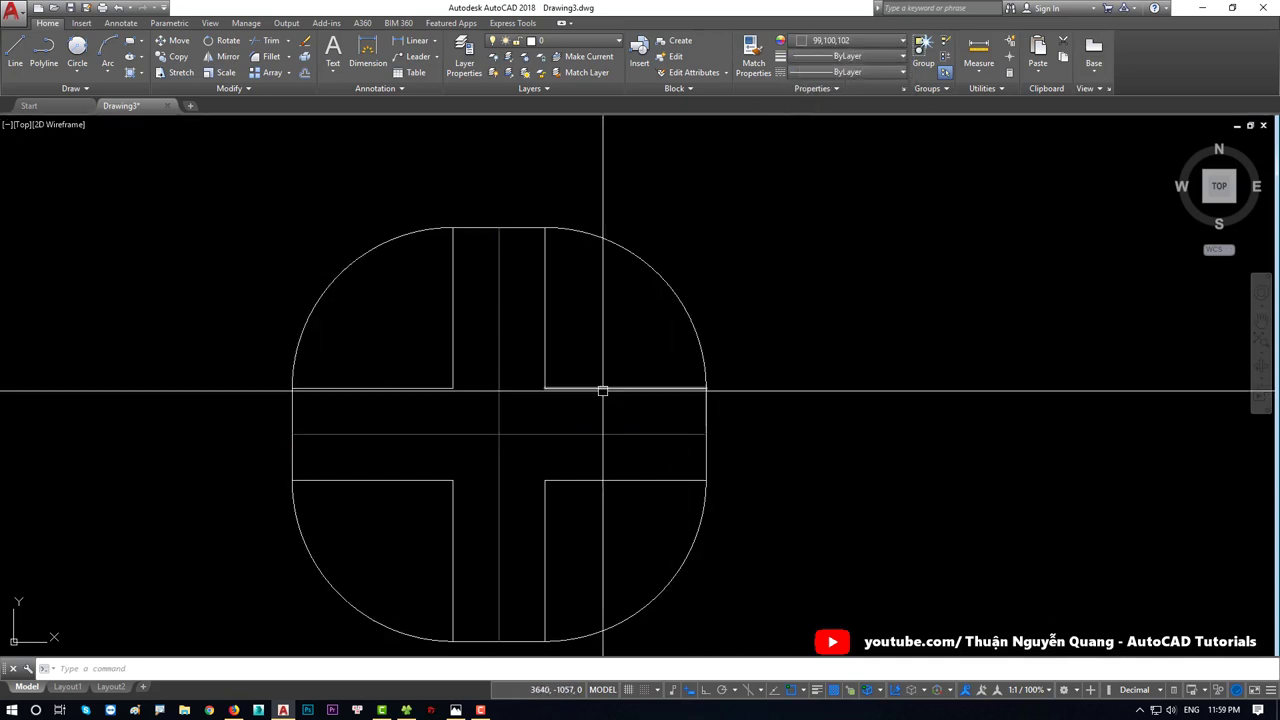
{"action": "scroll", "coordinate": [609, 466], "scroll_direction": "down", "scroll_amount": 5}
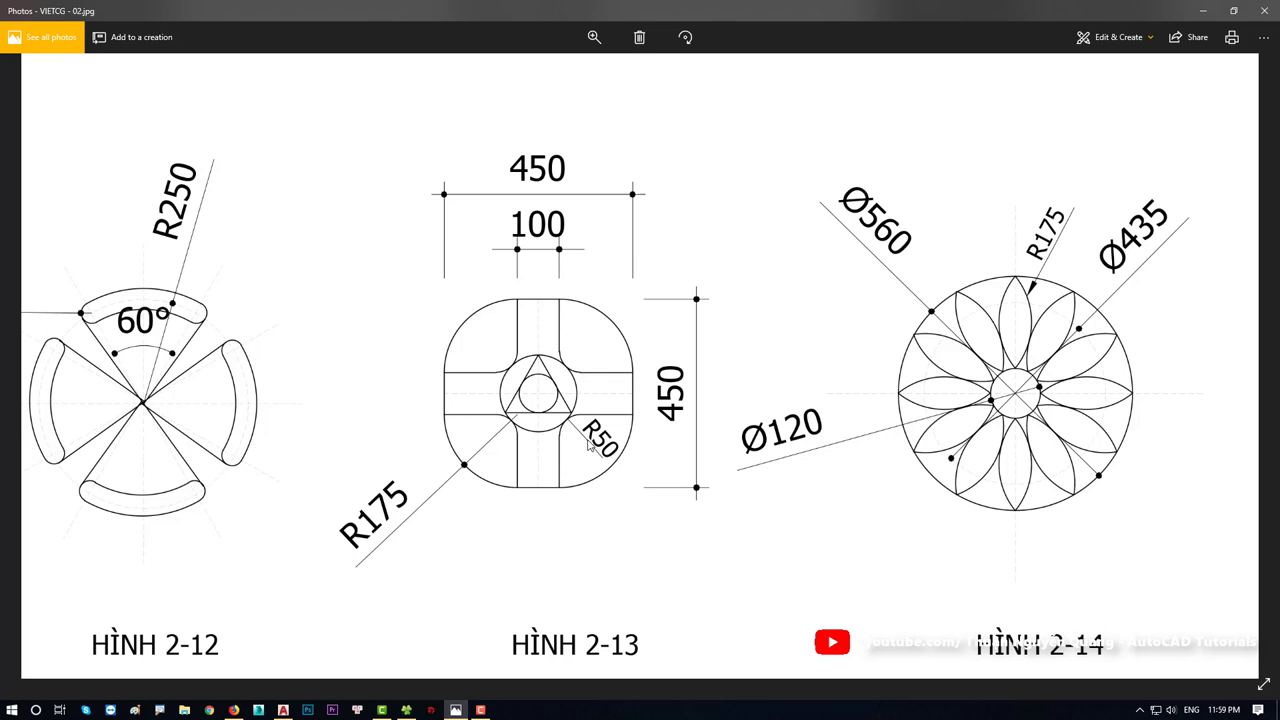
Step: Start FILLET with radius 50 and the Multiple option
{"action": "key", "text": "alt+Tab"}
{"action": "scroll", "coordinate": [571, 430], "scroll_direction": "up", "scroll_amount": 5}
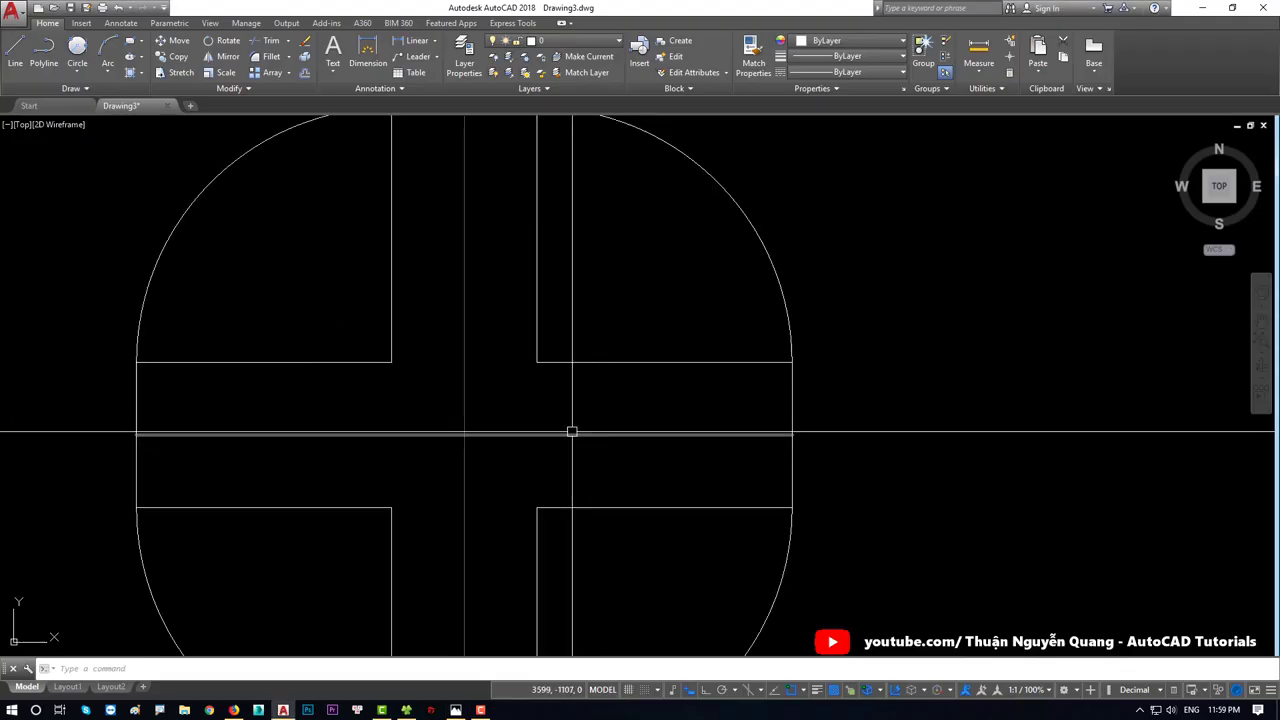
{"action": "key", "text": "Return"}
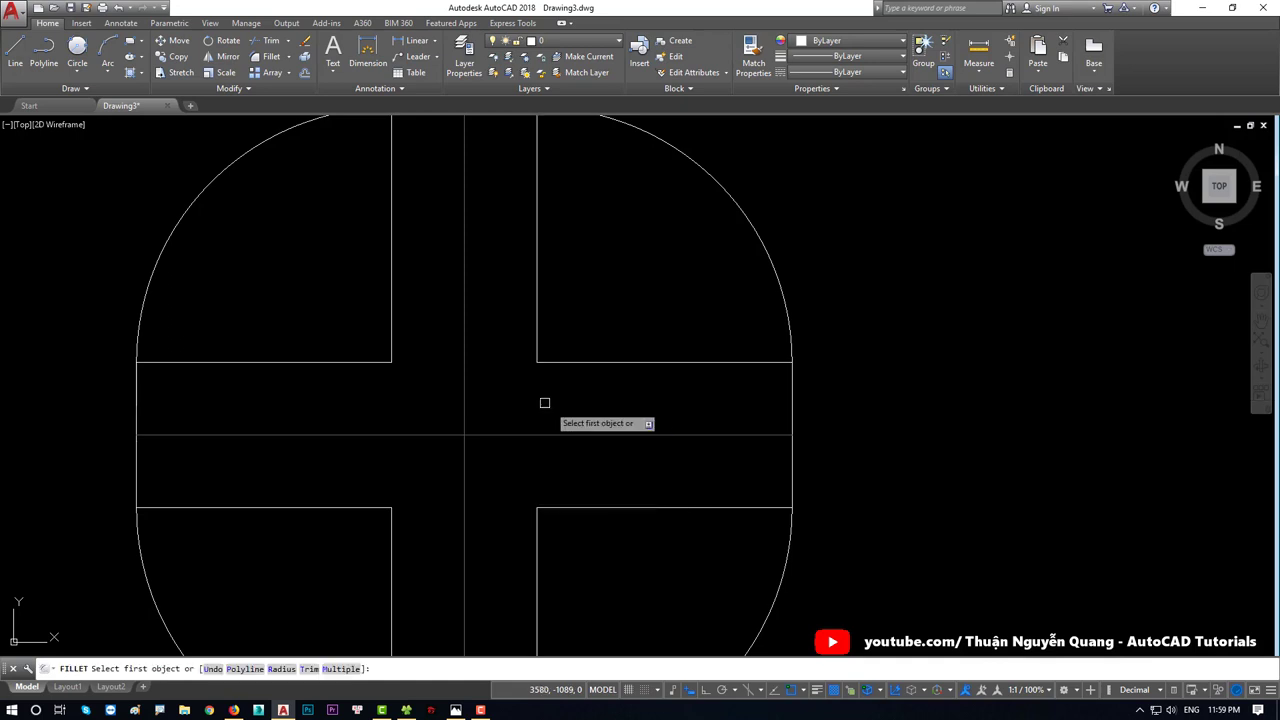
{"action": "key", "text": "Down"}
{"action": "left_click", "coordinate": [580, 464]}
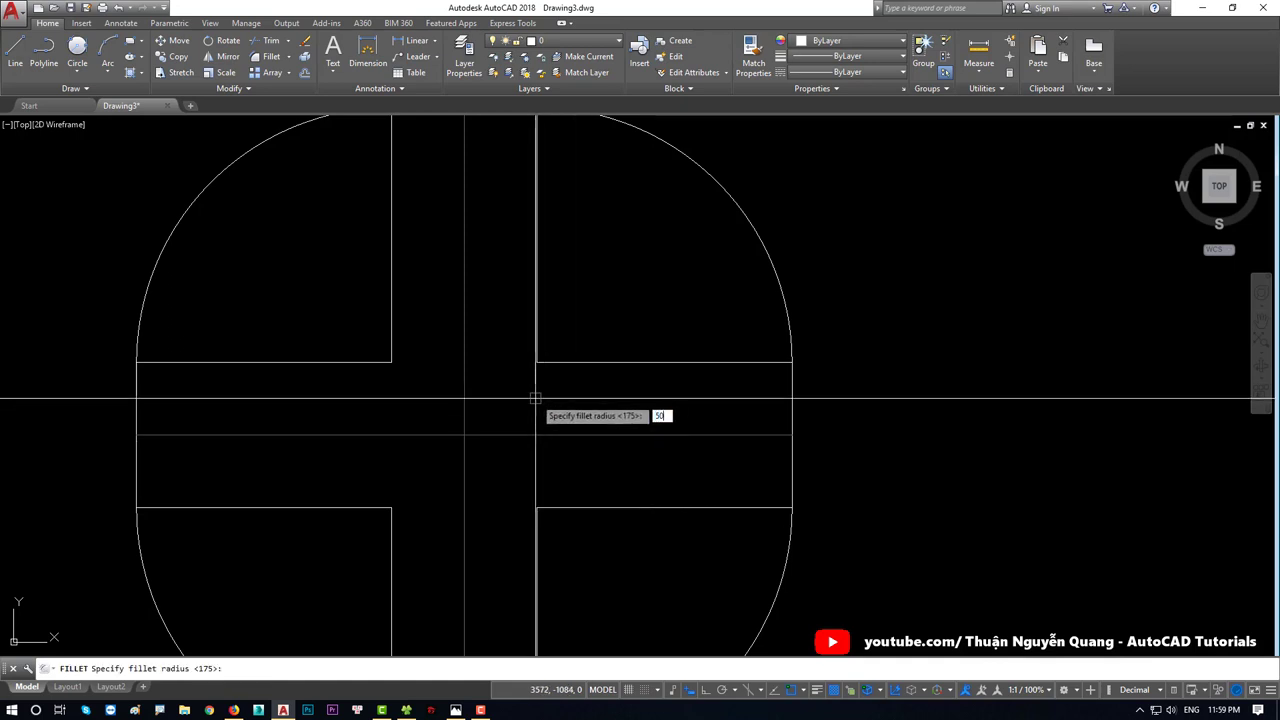
{"action": "key", "text": "Return"}
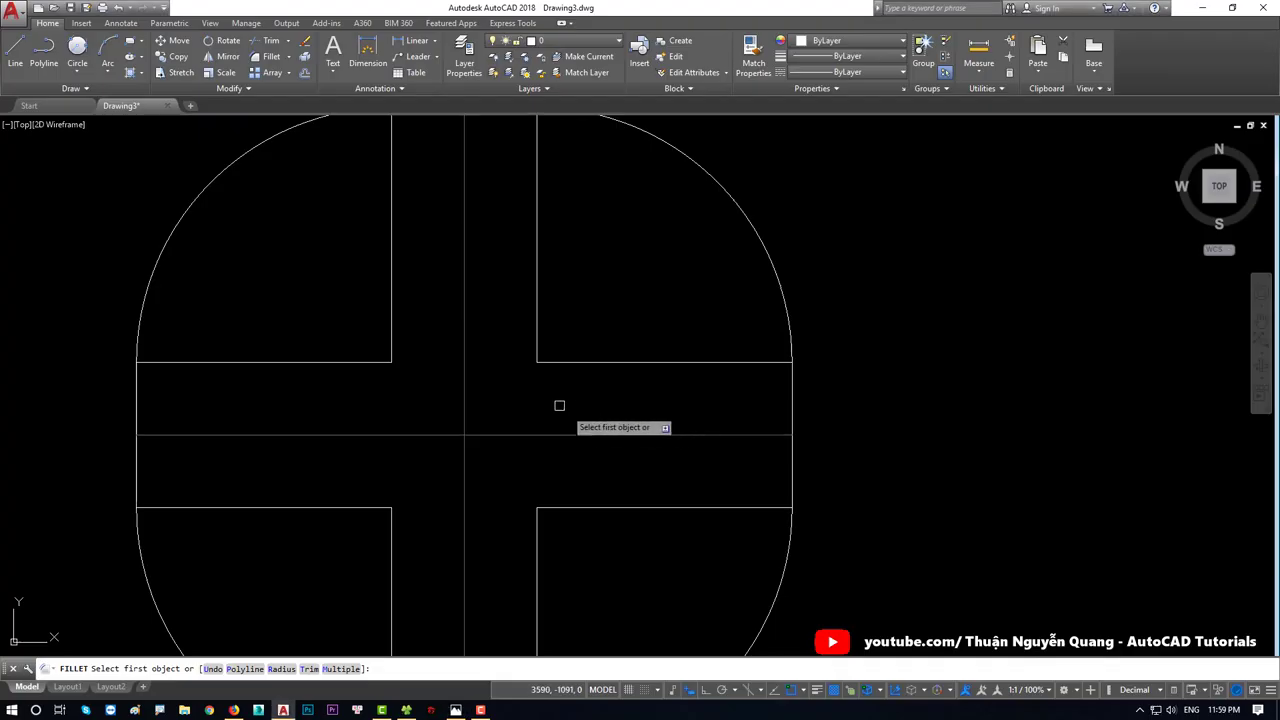
{"action": "key", "text": "Down"}
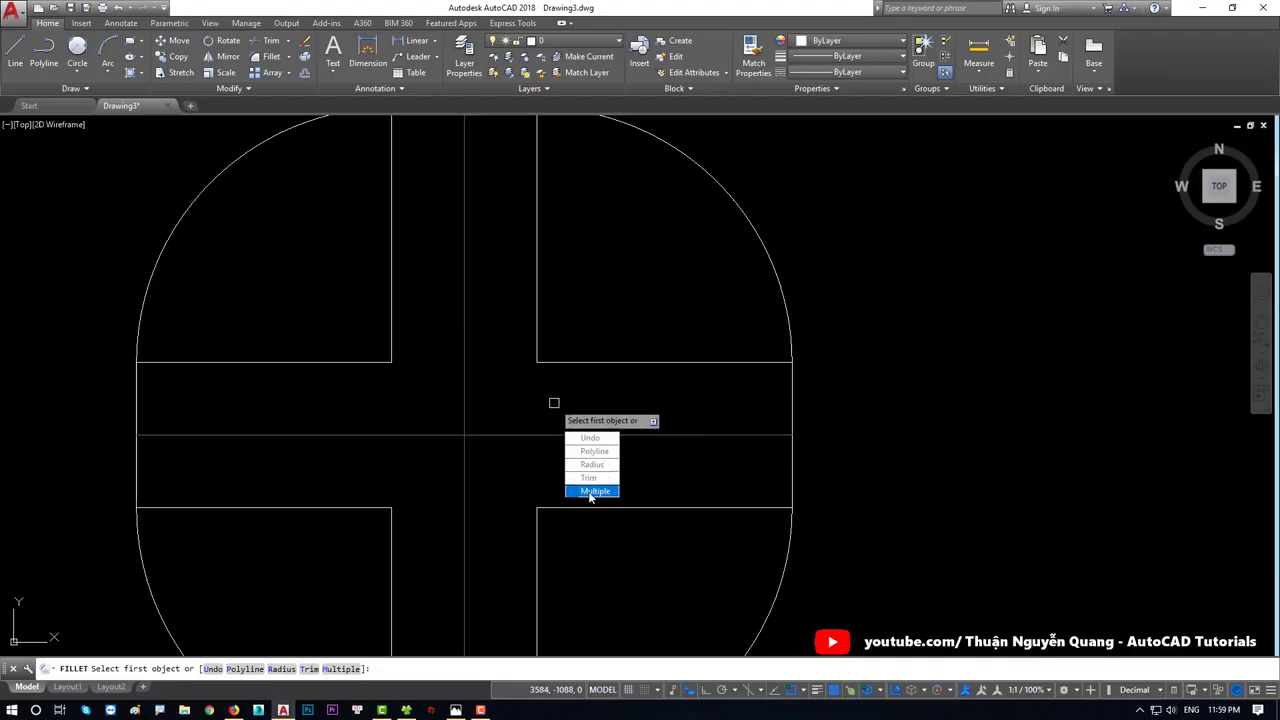
{"action": "left_click", "coordinate": [590, 492]}
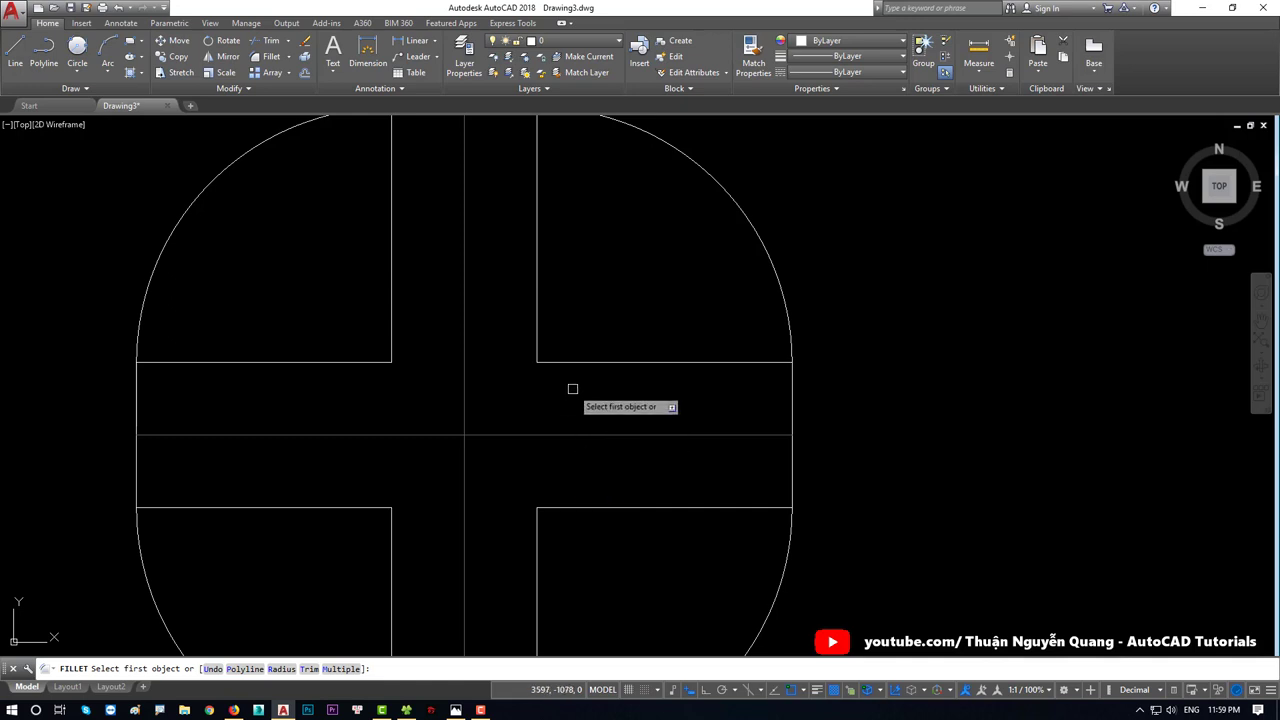
Step: Round the upper-right, upper-left, lower-left and lower-right inside corners of the cross band
{"action": "left_click", "coordinate": [571, 364]}
{"action": "left_click", "coordinate": [537, 334]}
{"action": "left_click", "coordinate": [391, 338]}
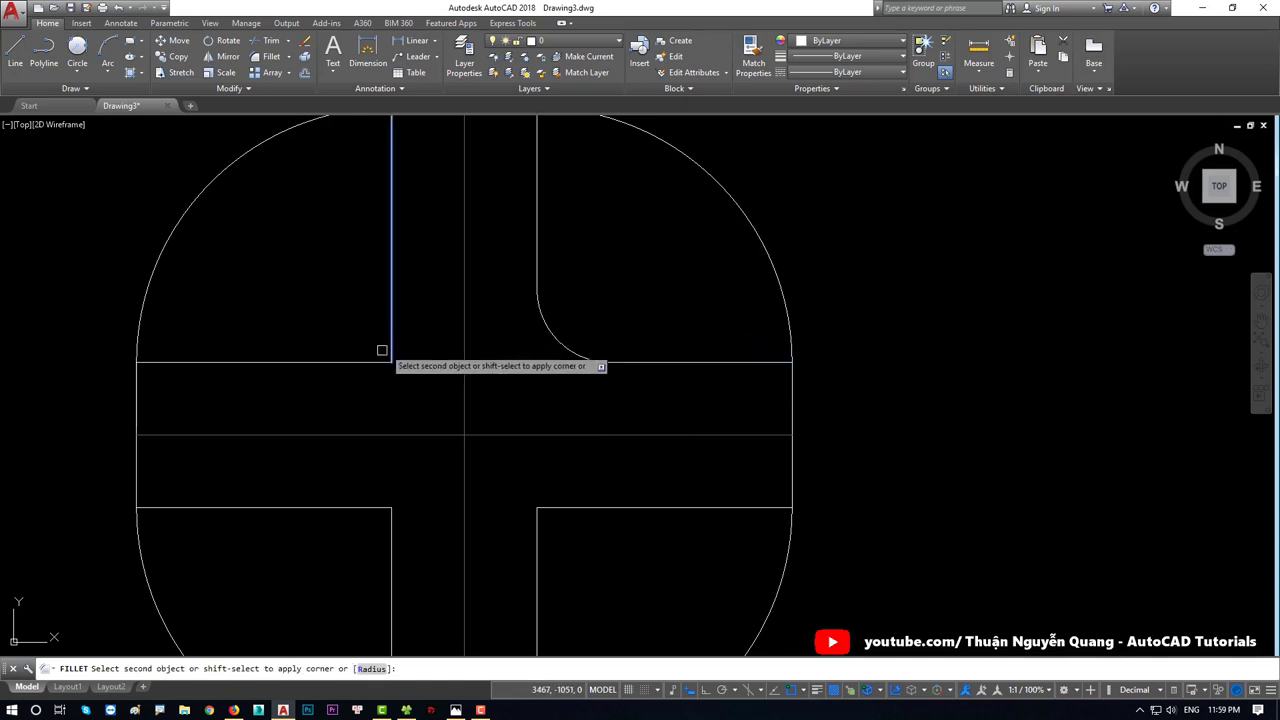
{"action": "left_click", "coordinate": [384, 362]}
{"action": "scroll", "coordinate": [384, 362], "scroll_direction": "down", "scroll_amount": 4}
{"action": "left_click", "coordinate": [394, 420]}
{"action": "left_click", "coordinate": [409, 430]}
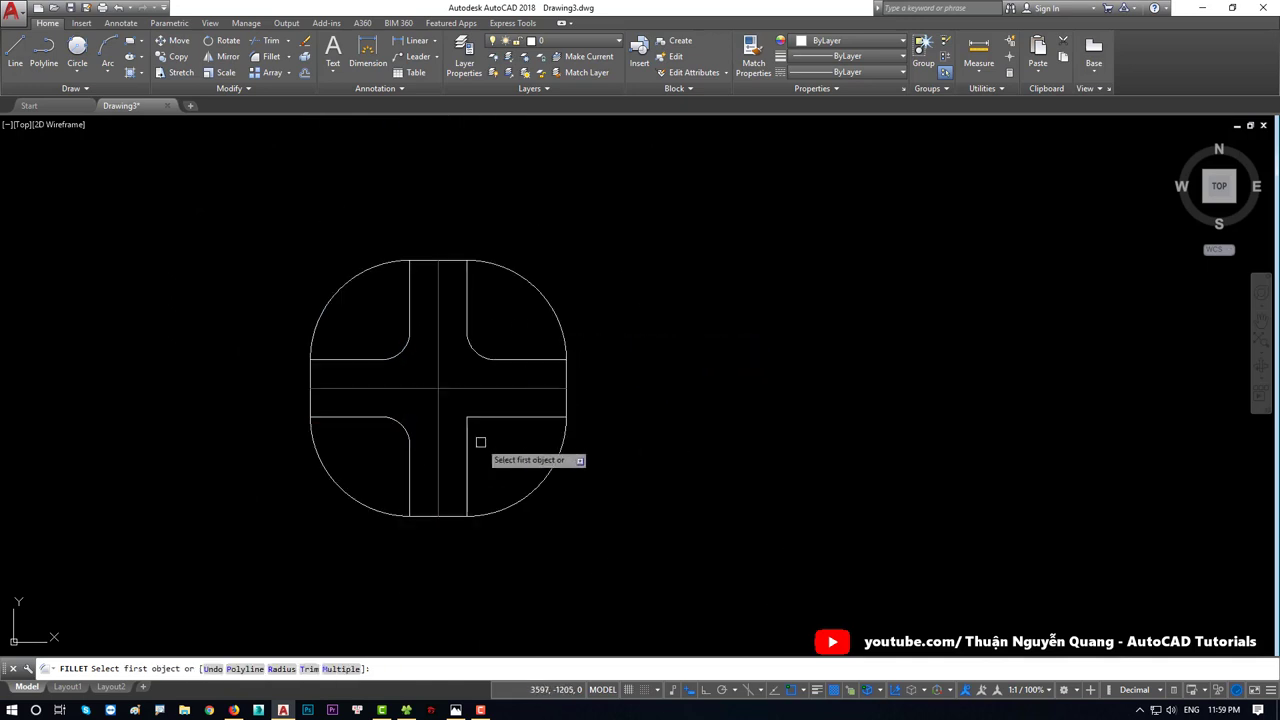
{"action": "left_click", "coordinate": [470, 441]}
{"action": "left_click", "coordinate": [543, 417]}
Step: Draw a centre-radius circle at the cross figure's intersection
{"action": "key", "text": "alt+Tab"}
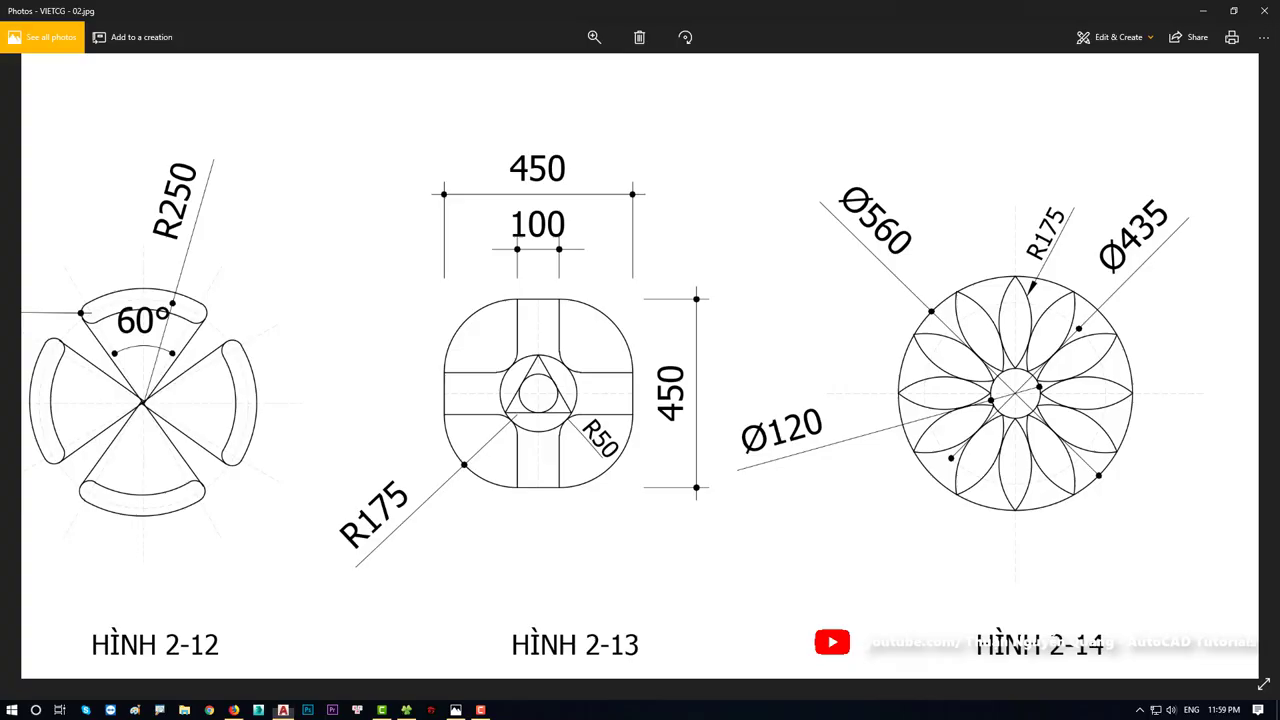
{"action": "key", "text": "alt+Tab"}
{"action": "scroll", "coordinate": [509, 417], "scroll_direction": "up", "scroll_amount": 7}
{"action": "key", "text": "alt+Tab"}
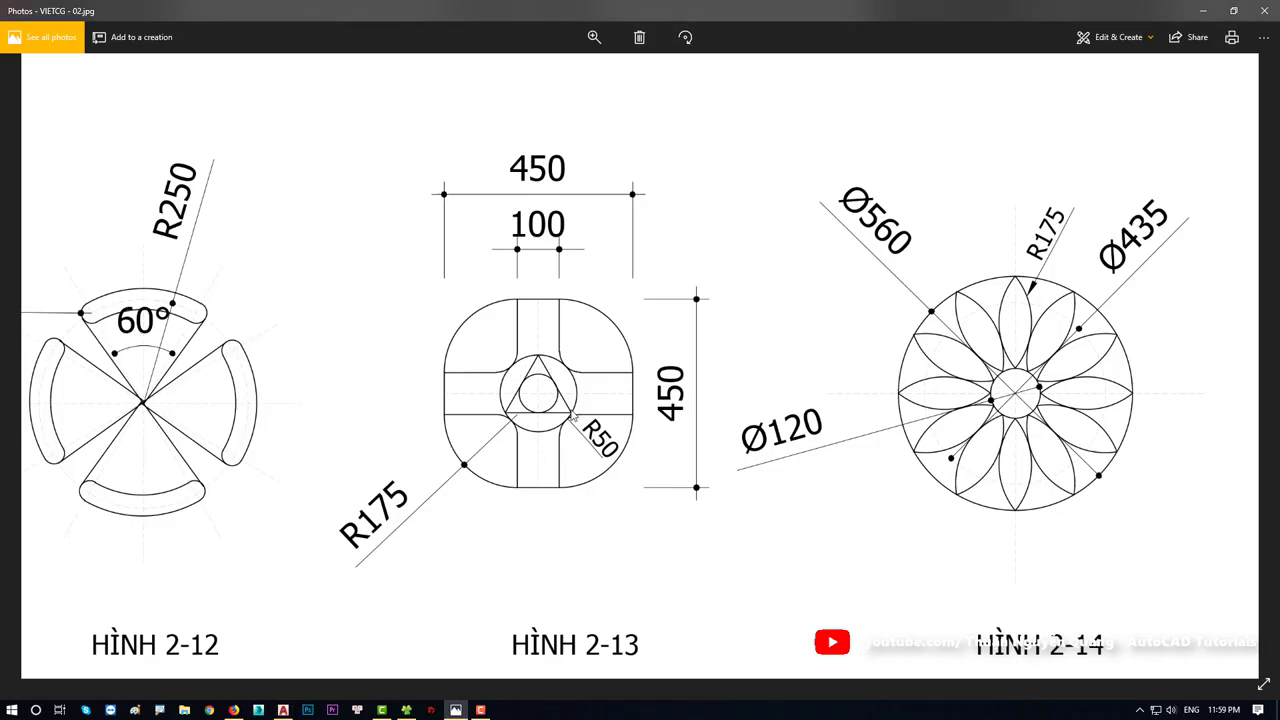
{"action": "key", "text": "alt+Tab"}
{"action": "left_click", "coordinate": [77, 70]}
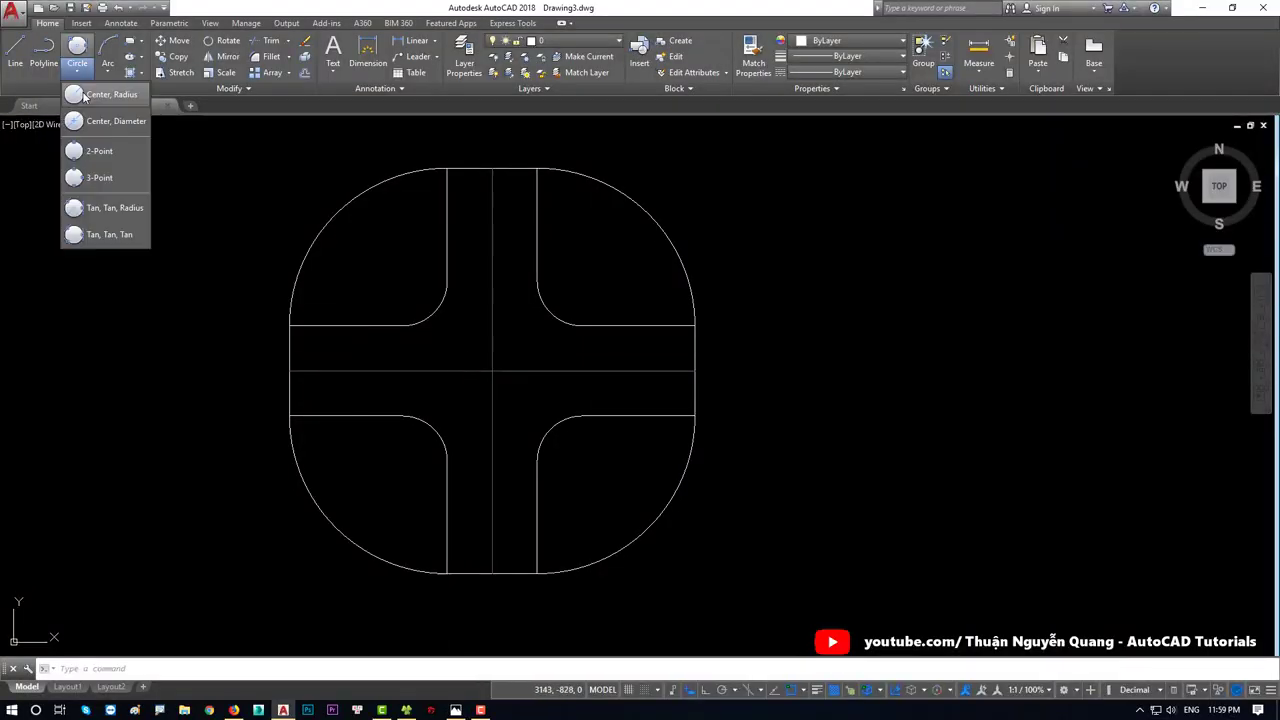
{"action": "left_click", "coordinate": [85, 95]}
{"action": "left_click", "coordinate": [492, 370]}
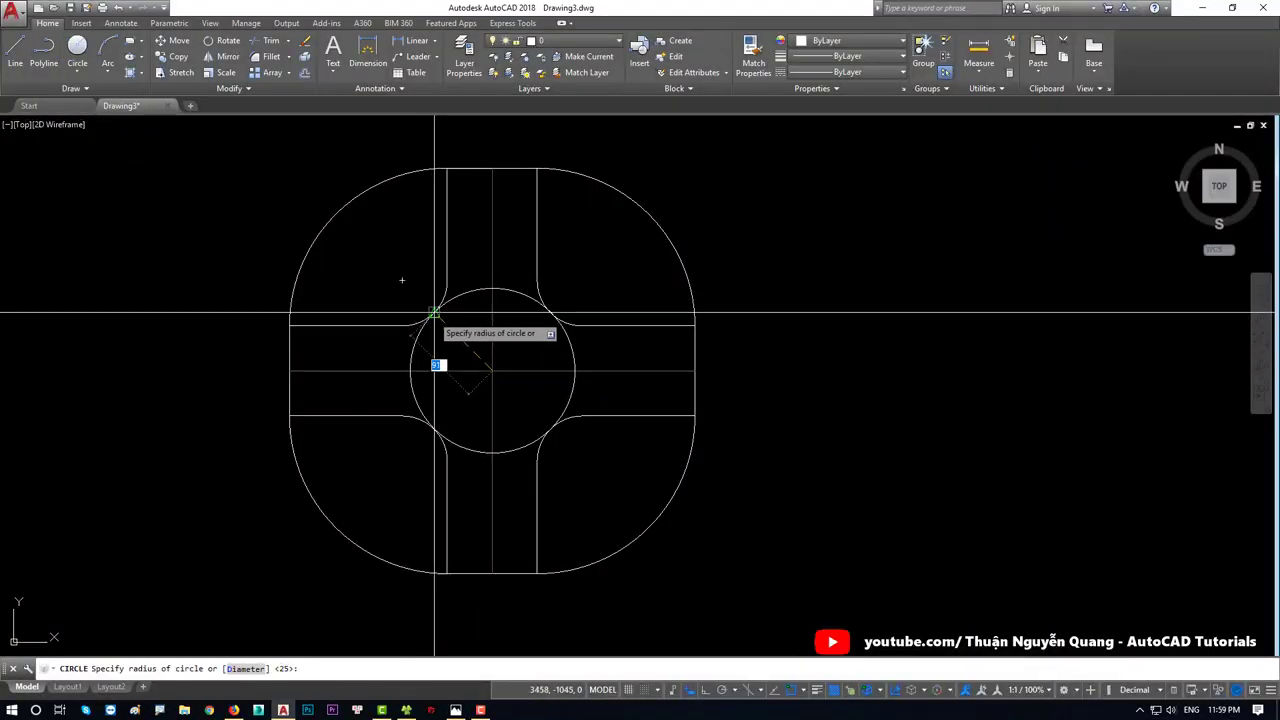
{"action": "left_click", "coordinate": [434, 313]}
Step: Inscribe a three-sided polygon in the circle with its apex at the top quadrant
{"action": "key", "text": "alt+Tab"}
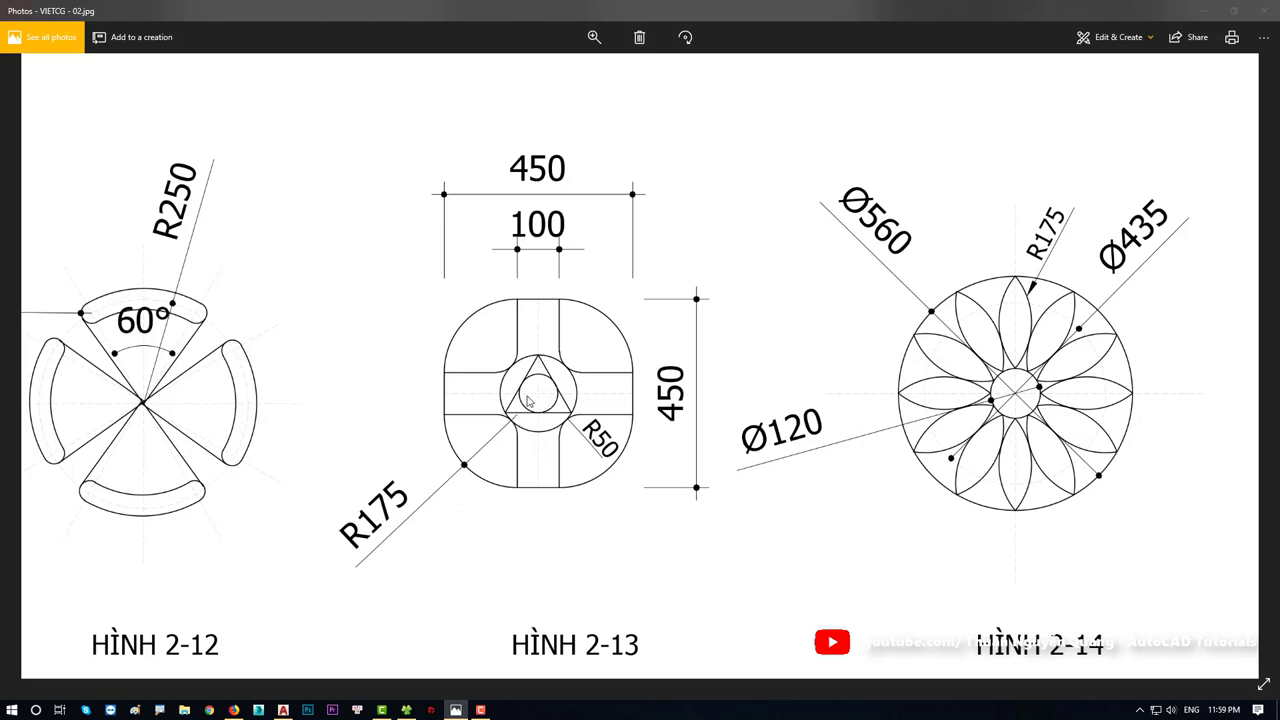
{"action": "key", "text": "alt+Tab"}
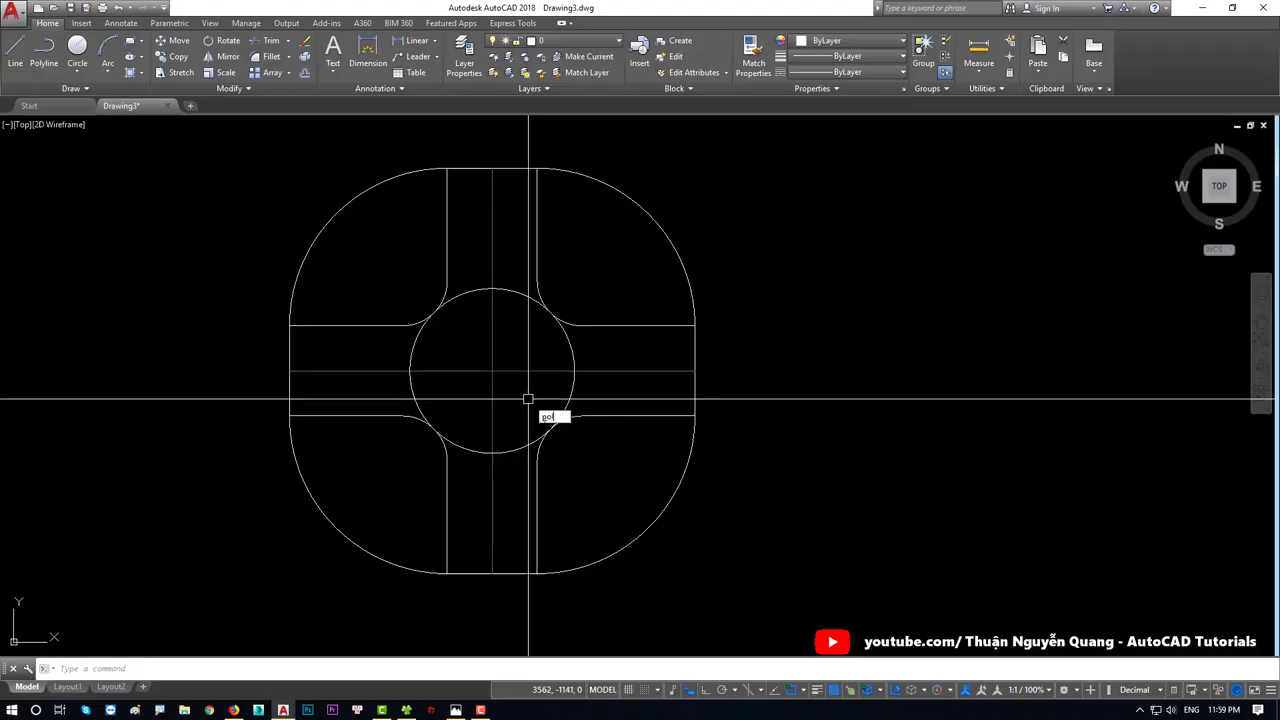
{"action": "type", "text": "l"}
{"action": "left_click", "coordinate": [570, 432]}
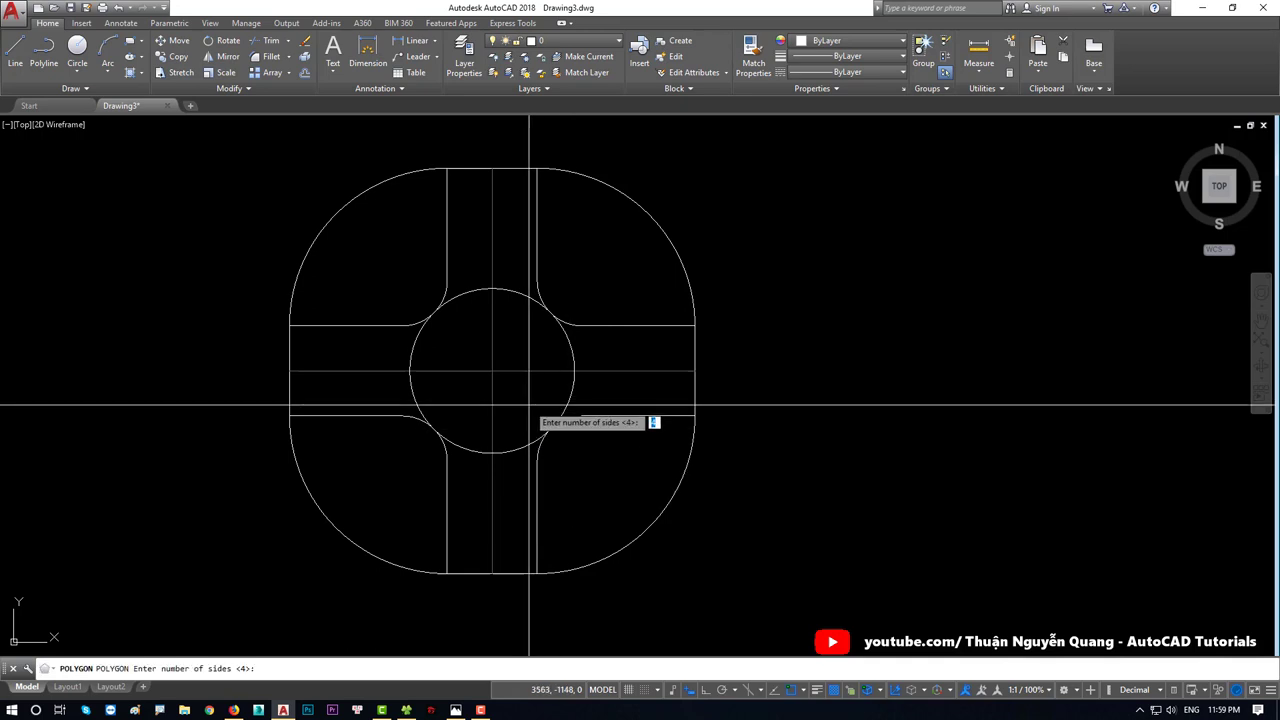
{"action": "key", "text": "Return"}
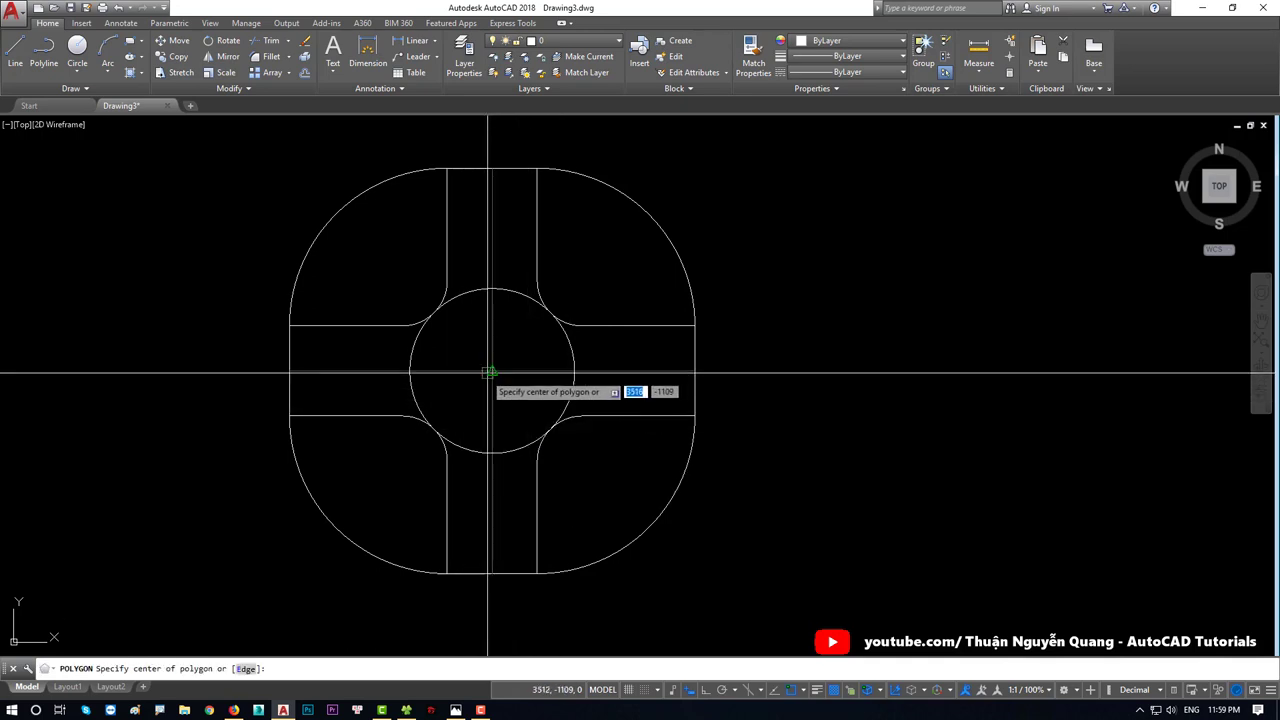
{"action": "left_click", "coordinate": [494, 371]}
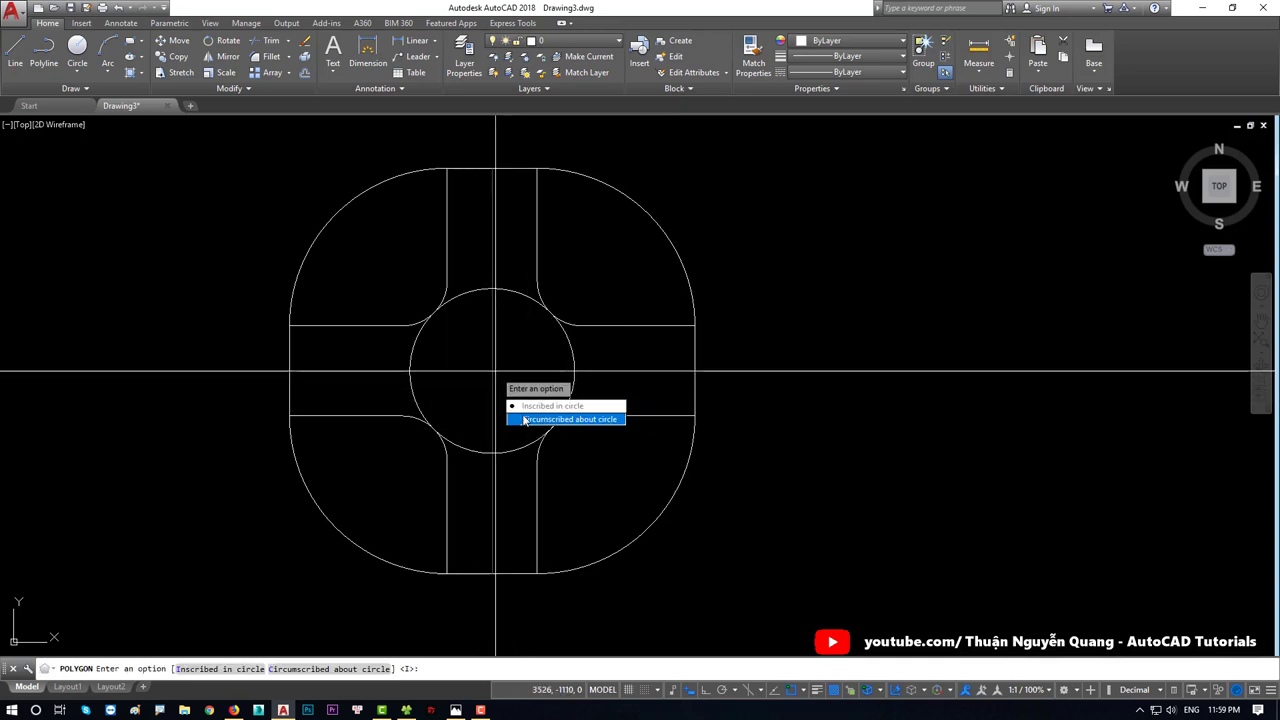
{"action": "key", "text": "alt+Tab"}
{"action": "key", "text": "alt+Tab"}
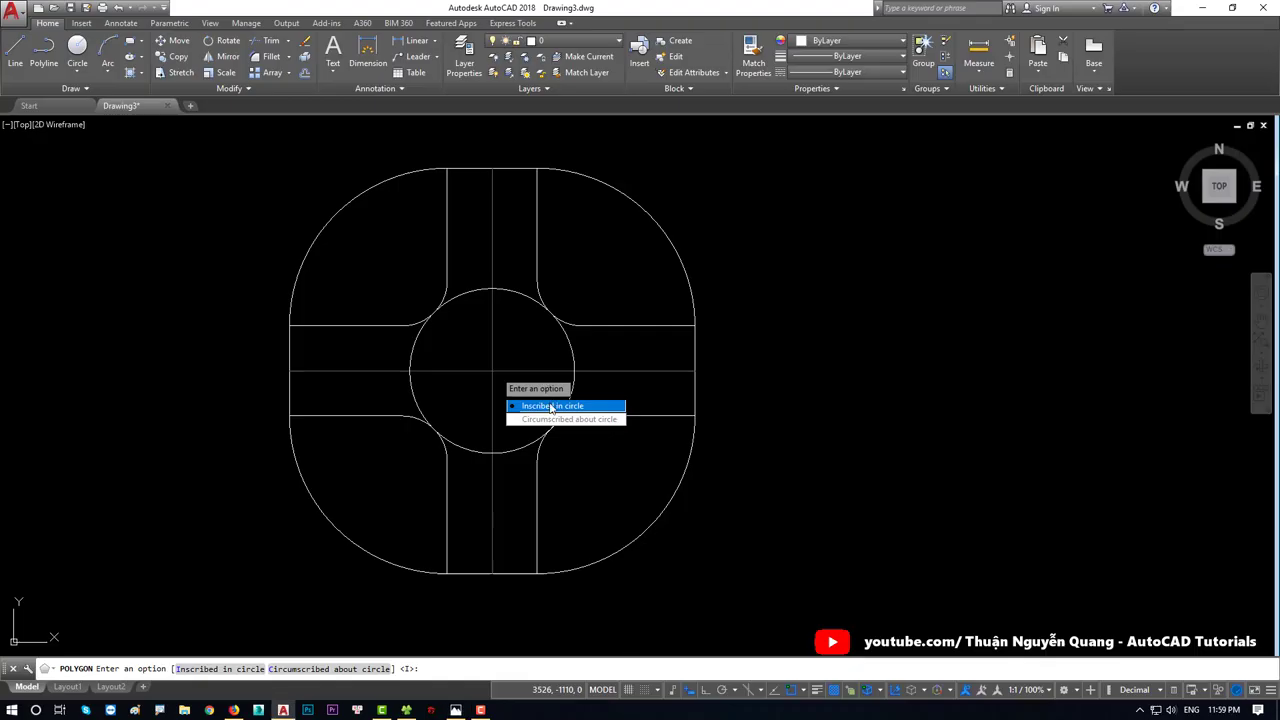
{"action": "left_click", "coordinate": [545, 413]}
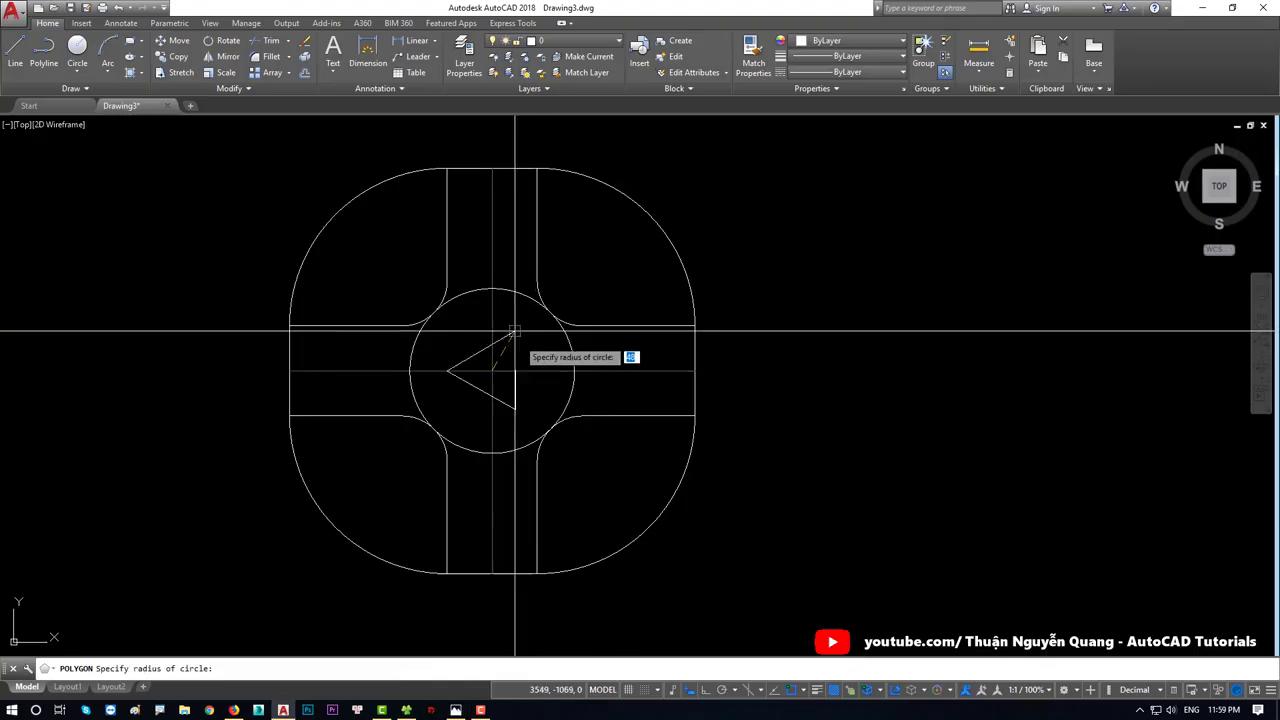
{"action": "left_click", "coordinate": [491, 288]}
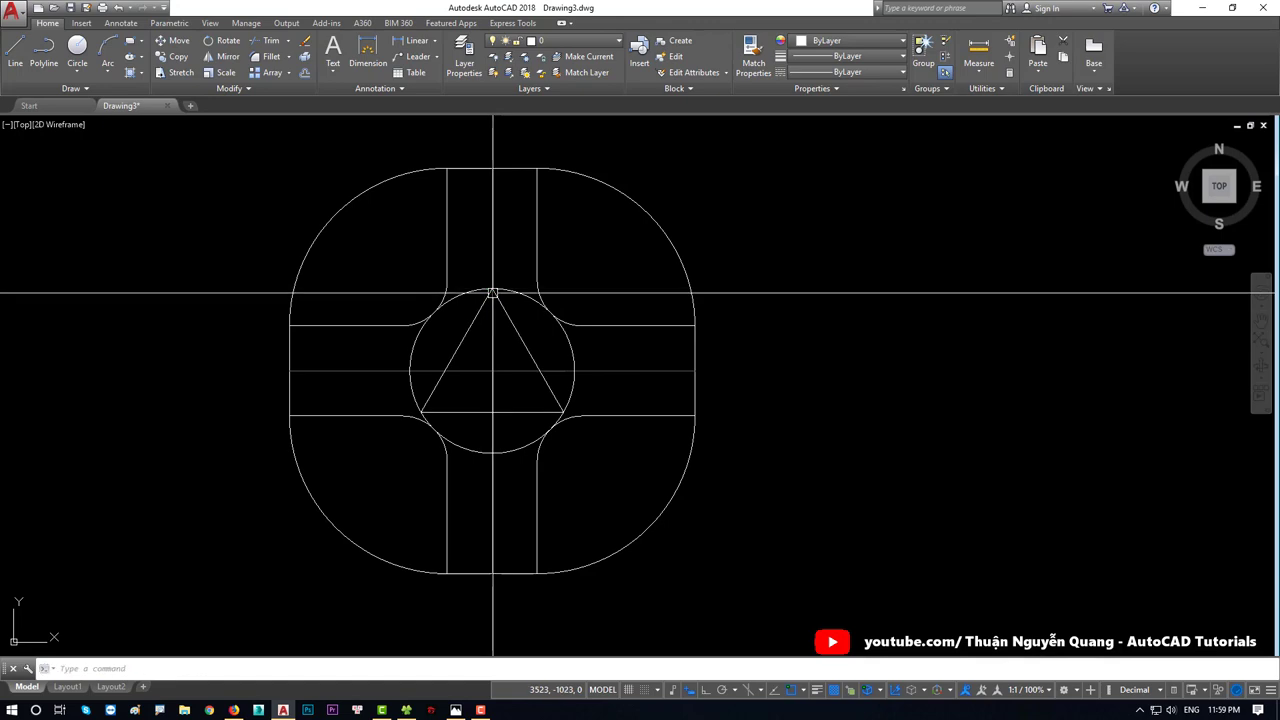
Step: Compare the triangle against the reference image, panning both views
{"action": "middle_click_drag", "start_coordinate": [491, 351], "coordinate": [505, 376]}
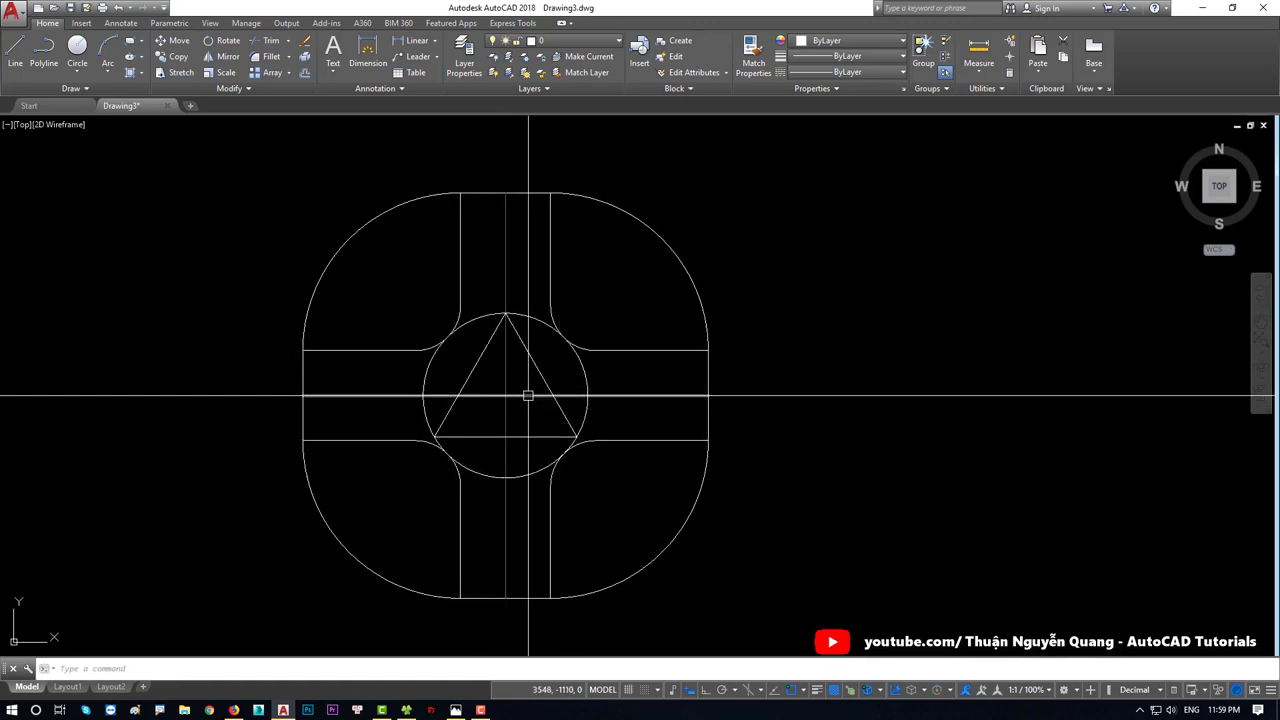
{"action": "key", "text": "alt+Tab"}
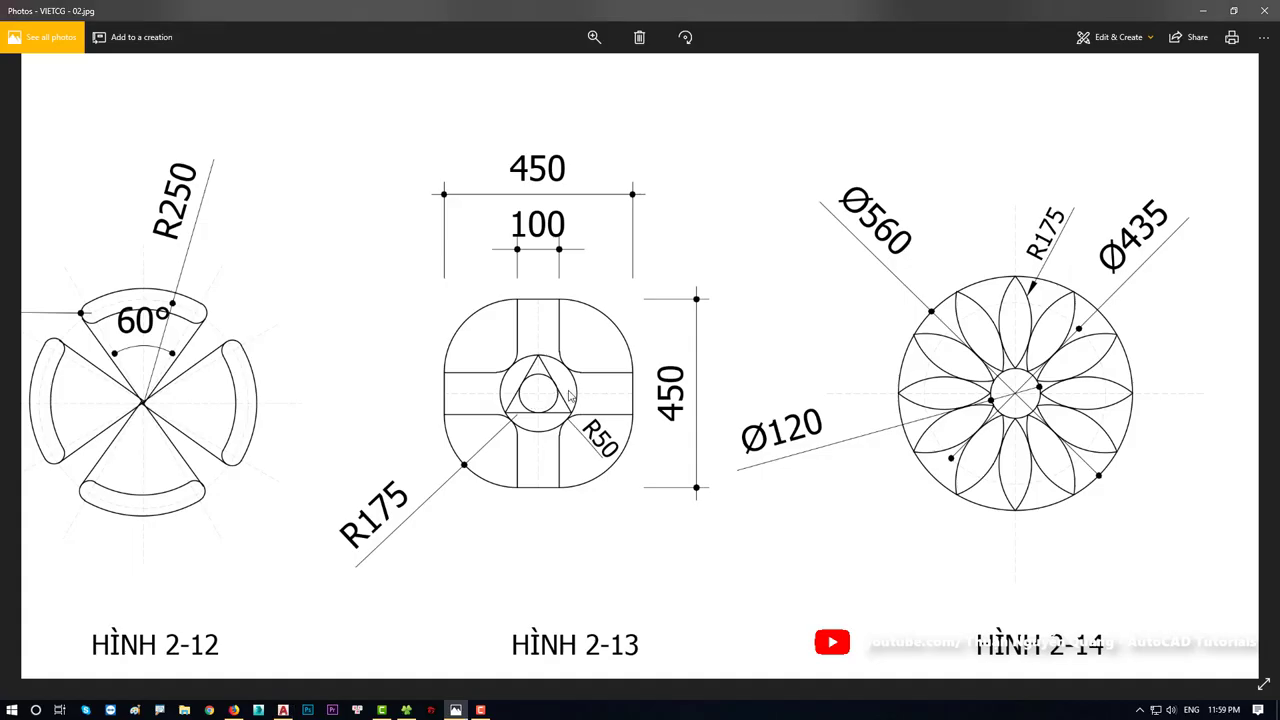
{"action": "scroll", "coordinate": [531, 399], "scroll_direction": "down", "scroll_amount": 2}
{"action": "scroll", "coordinate": [535, 380], "scroll_direction": "up", "scroll_amount": 2}
{"action": "left_click_drag", "start_coordinate": [540, 370], "coordinate": [543, 325]}
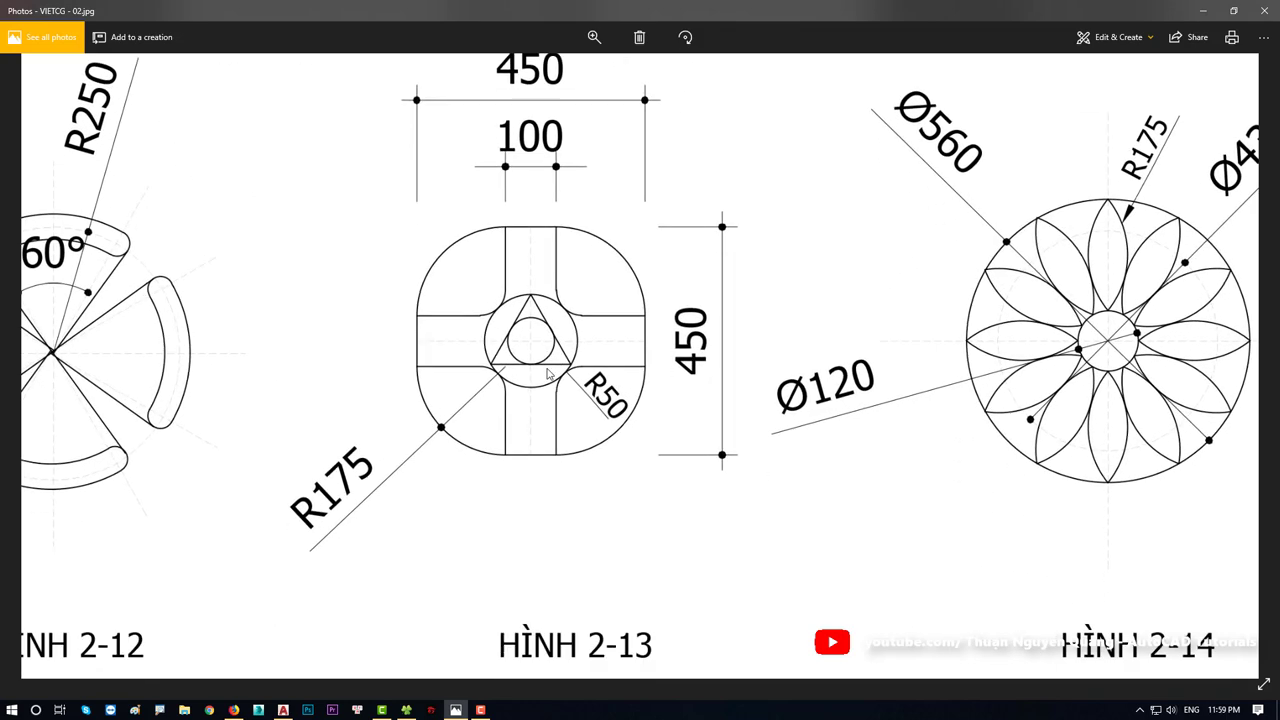
{"action": "scroll", "coordinate": [543, 322], "scroll_direction": "up", "scroll_amount": 2}
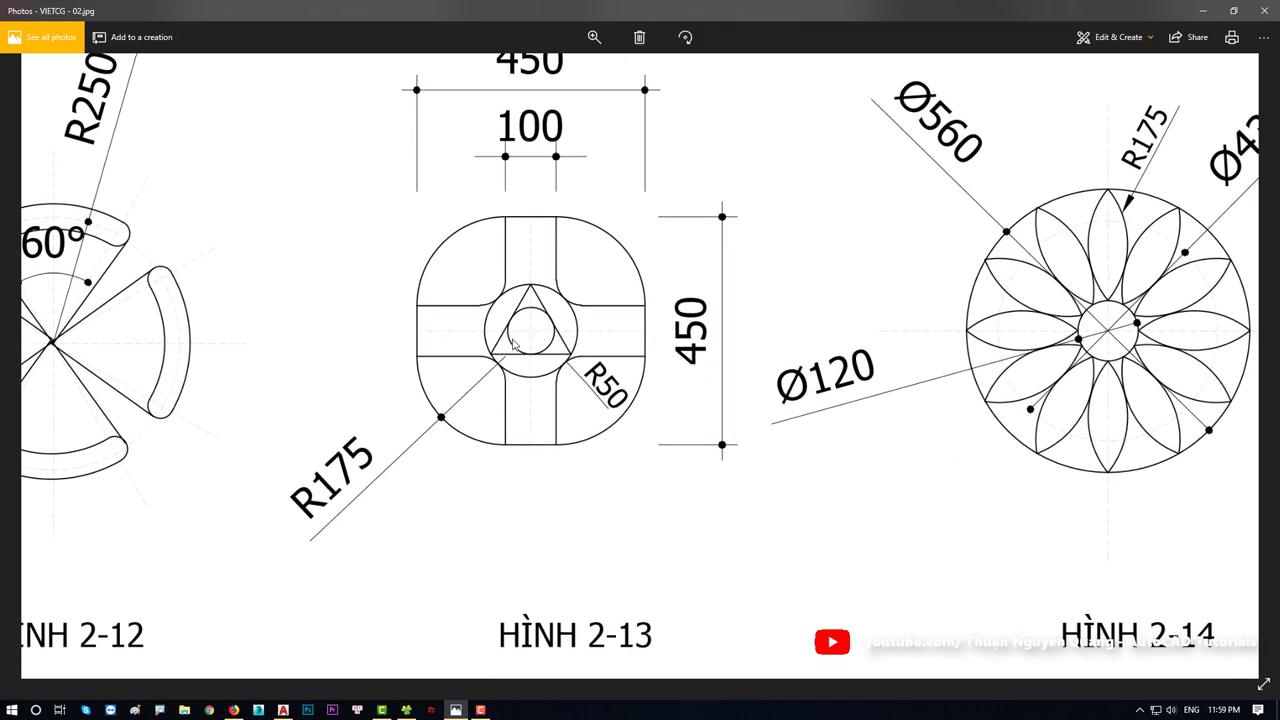
{"action": "key", "text": "alt+Tab"}
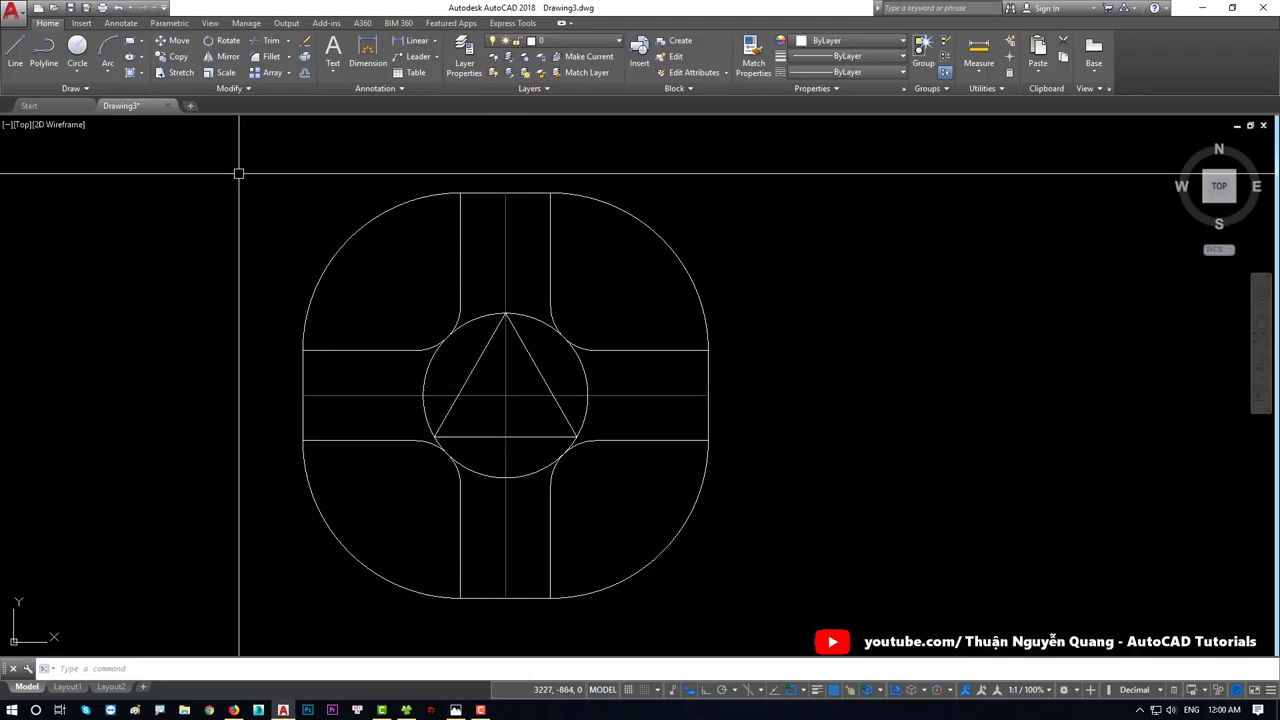
Step: Draw a small circle inside the triangle
{"action": "left_click", "coordinate": [80, 73]}
{"action": "left_click", "coordinate": [97, 96]}
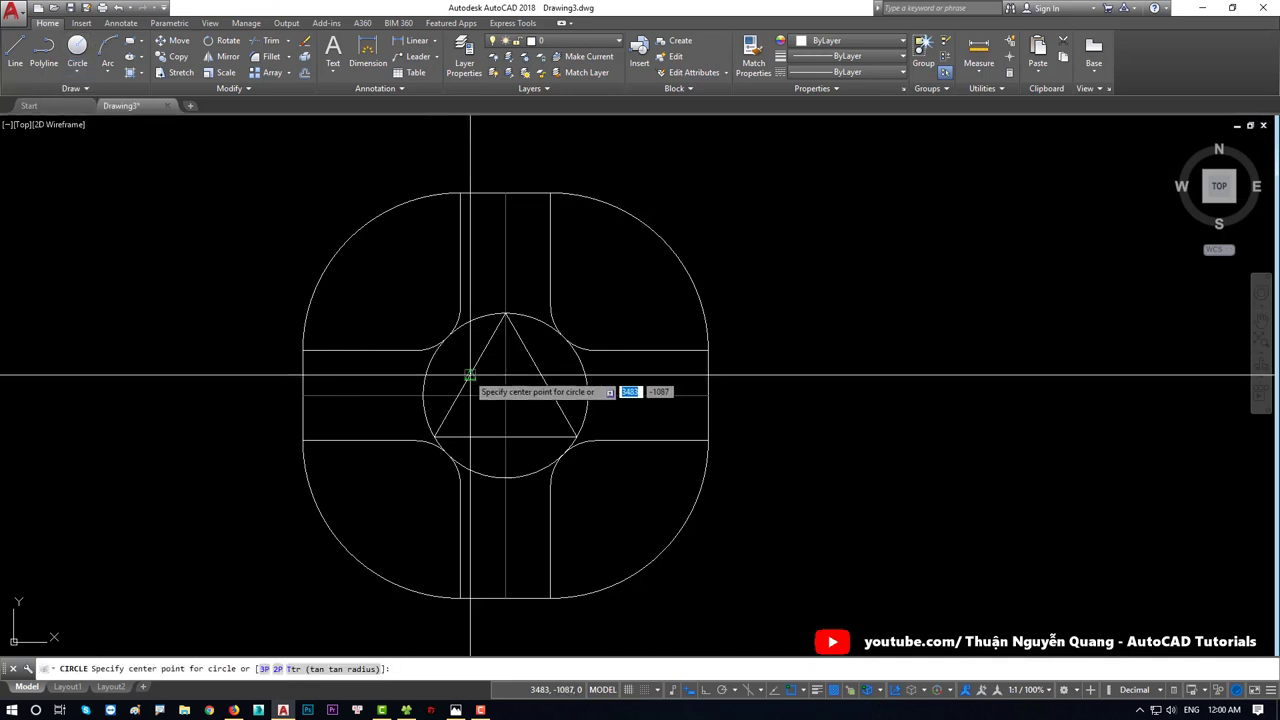
{"action": "left_click", "coordinate": [507, 395]}
{"action": "scroll", "coordinate": [543, 414], "scroll_direction": "down", "scroll_amount": 3}
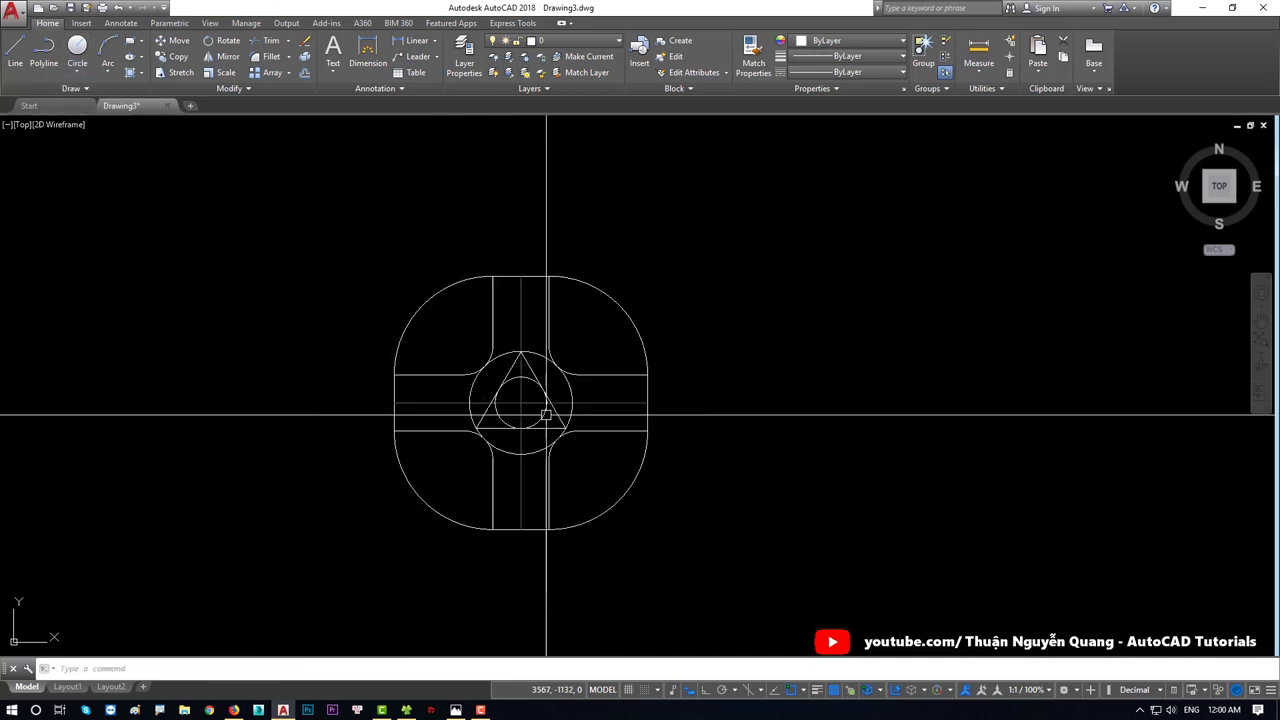
{"action": "scroll", "coordinate": [614, 477], "scroll_direction": "down", "scroll_amount": 2}
{"action": "scroll", "coordinate": [614, 477], "scroll_direction": "down", "scroll_amount": 2}
{"action": "key", "text": "alt+Tab"}
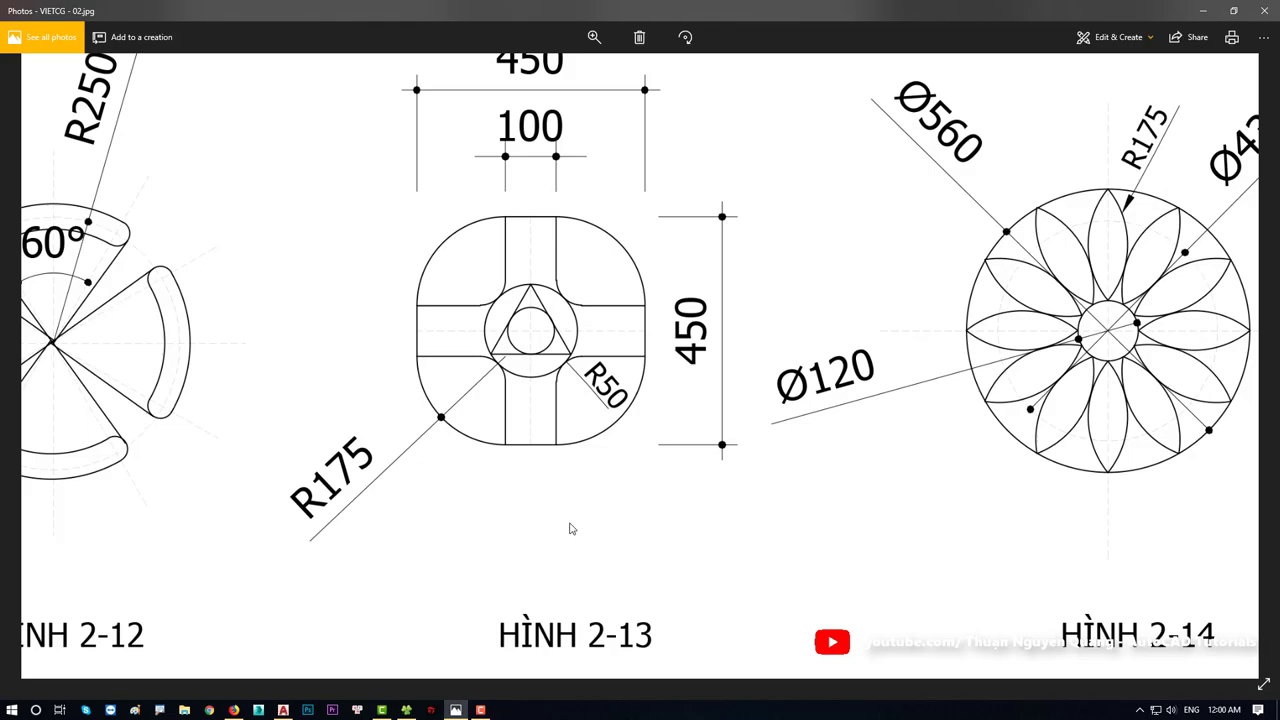
{"action": "scroll", "coordinate": [571, 528], "scroll_direction": "down", "scroll_amount": 3}
{"action": "scroll", "coordinate": [571, 528], "scroll_direction": "up", "scroll_amount": 1}
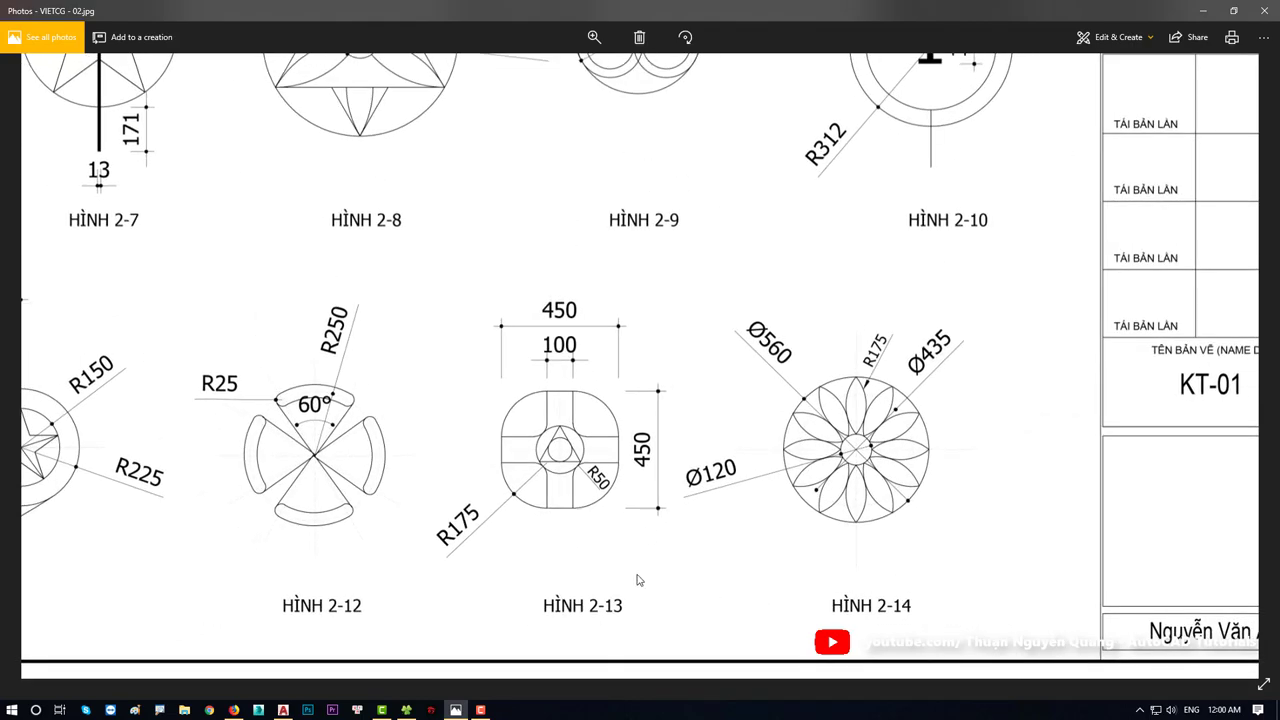
{"action": "key", "text": "alt+Tab"}
Step: Select the whole figure with a crossing window and move it beside the four-arc figure
{"action": "left_click_drag", "start_coordinate": [606, 428], "coordinate": [451, 529]}
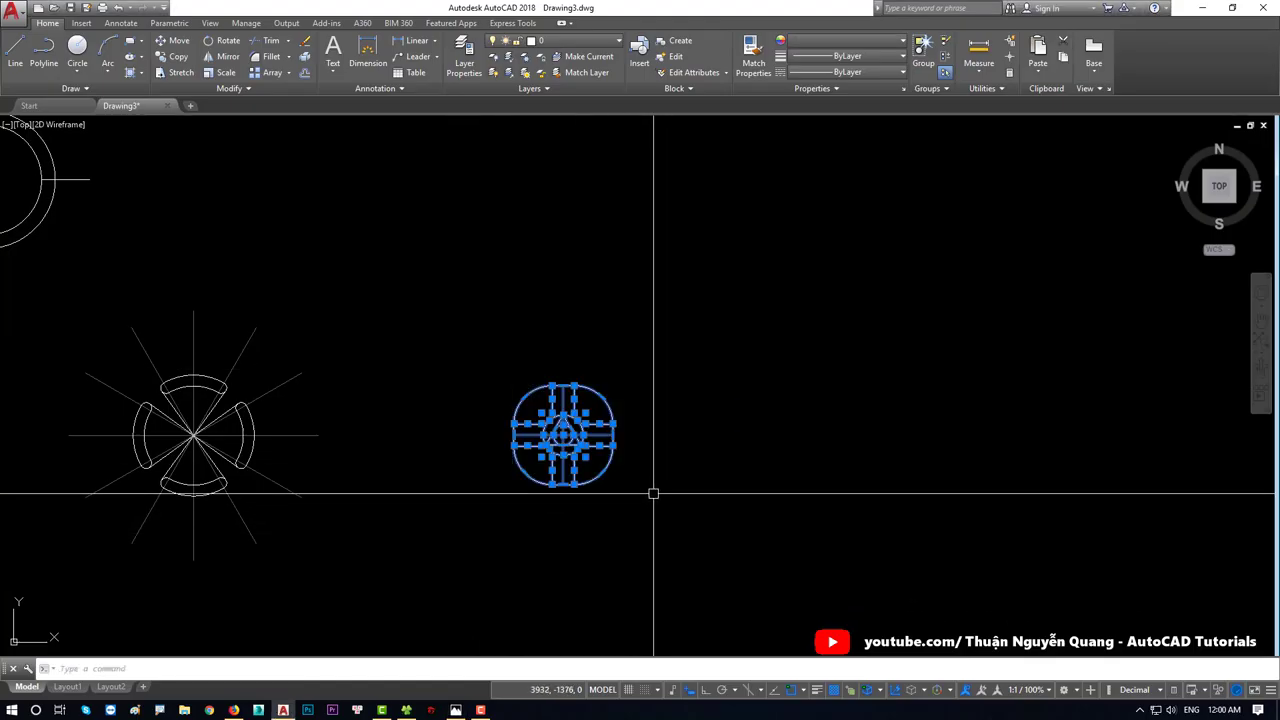
{"action": "type", "text": ","}
{"action": "key", "text": "Return"}
{"action": "left_click_drag", "start_coordinate": [641, 450], "coordinate": [506, 356]}
{"action": "type", "text": "m"}
{"action": "key", "text": "Return"}
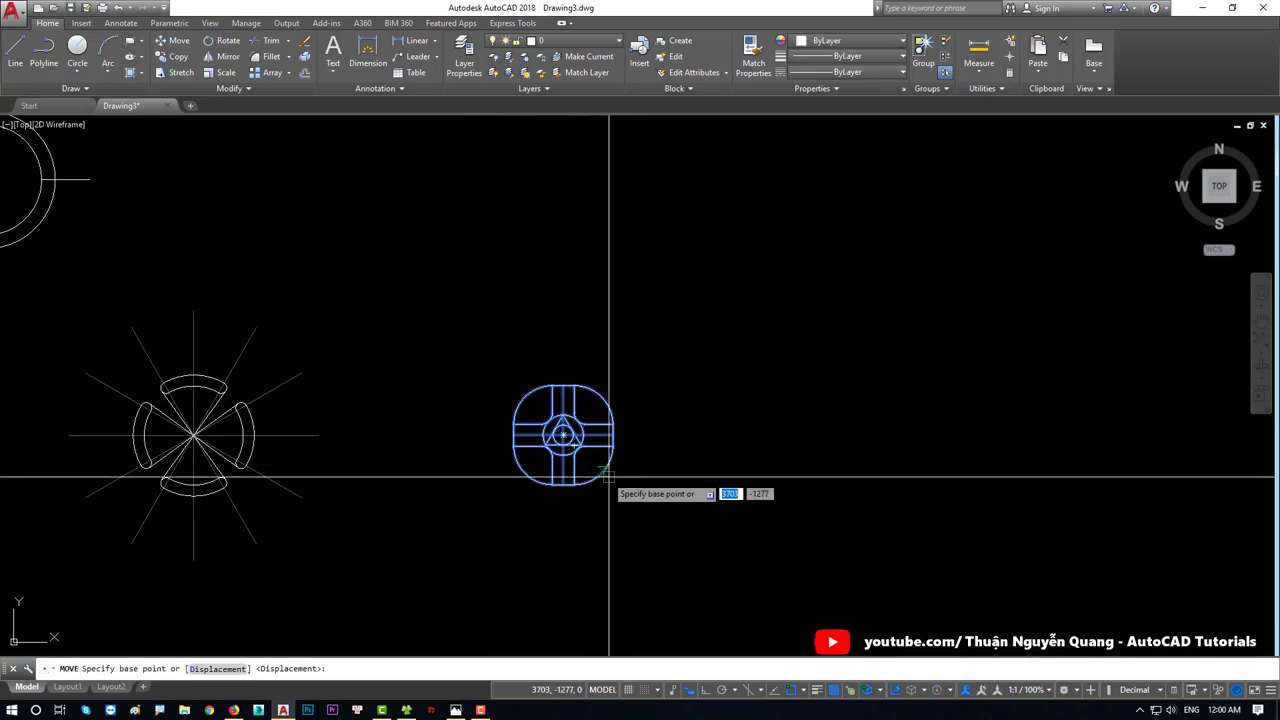
{"action": "left_click", "coordinate": [603, 470]}
{"action": "left_click", "coordinate": [522, 480]}
Step: Bring up the reference image to review the next figure
{"action": "scroll", "coordinate": [517, 463], "scroll_direction": "down", "scroll_amount": 5}
{"action": "scroll", "coordinate": [520, 466], "scroll_direction": "up", "scroll_amount": 3}
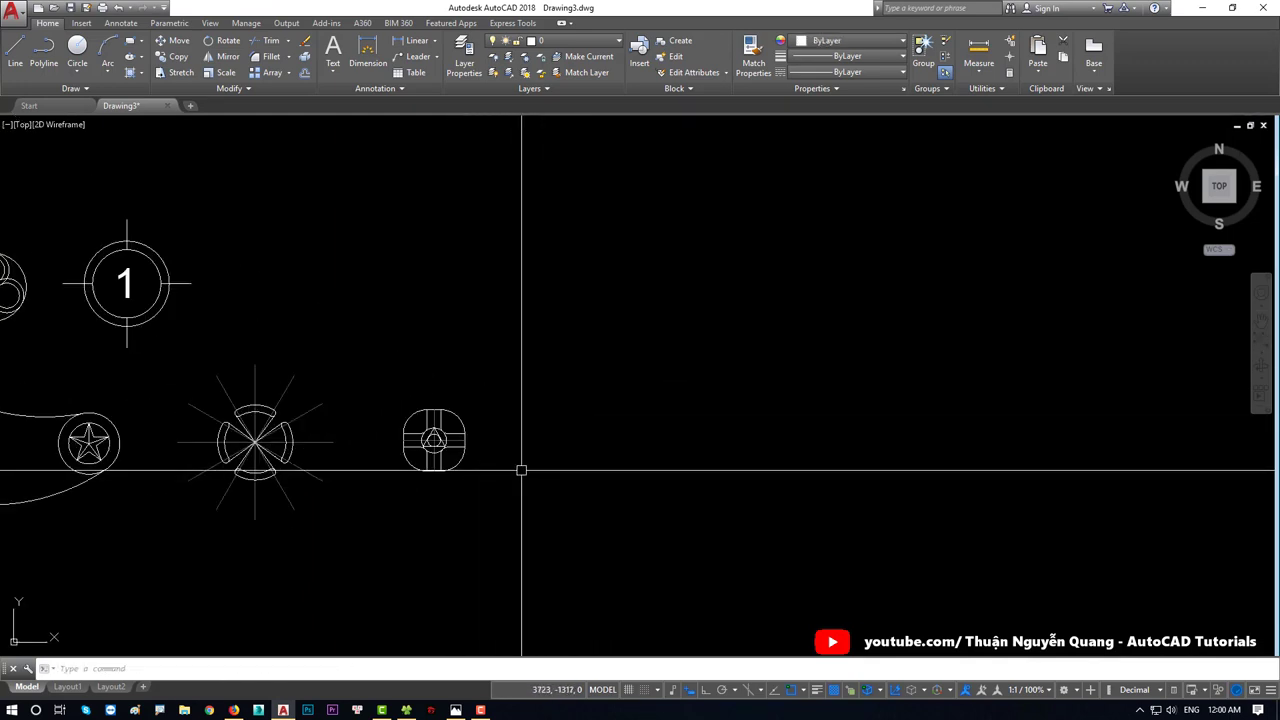
{"action": "key", "text": "alt+Tab"}
{"action": "scroll", "coordinate": [620, 447], "scroll_direction": "down", "scroll_amount": 1}
{"action": "scroll", "coordinate": [790, 458], "scroll_direction": "up", "scroll_amount": 2}
Step: Zoom into Hình 2-14 on the reference sheet, then zoom onto the drawing's shapes
{"action": "scroll", "coordinate": [793, 459], "scroll_direction": "up", "scroll_amount": 1}
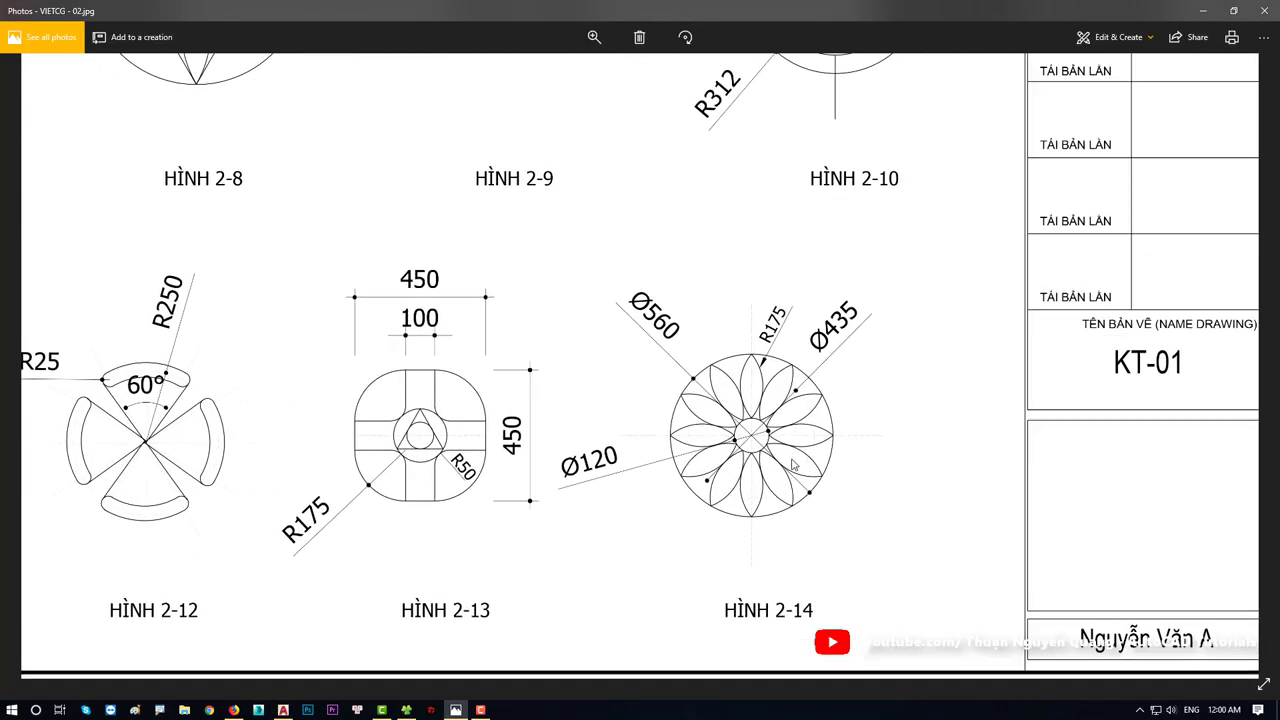
{"action": "scroll", "coordinate": [795, 460], "scroll_direction": "up", "scroll_amount": 1}
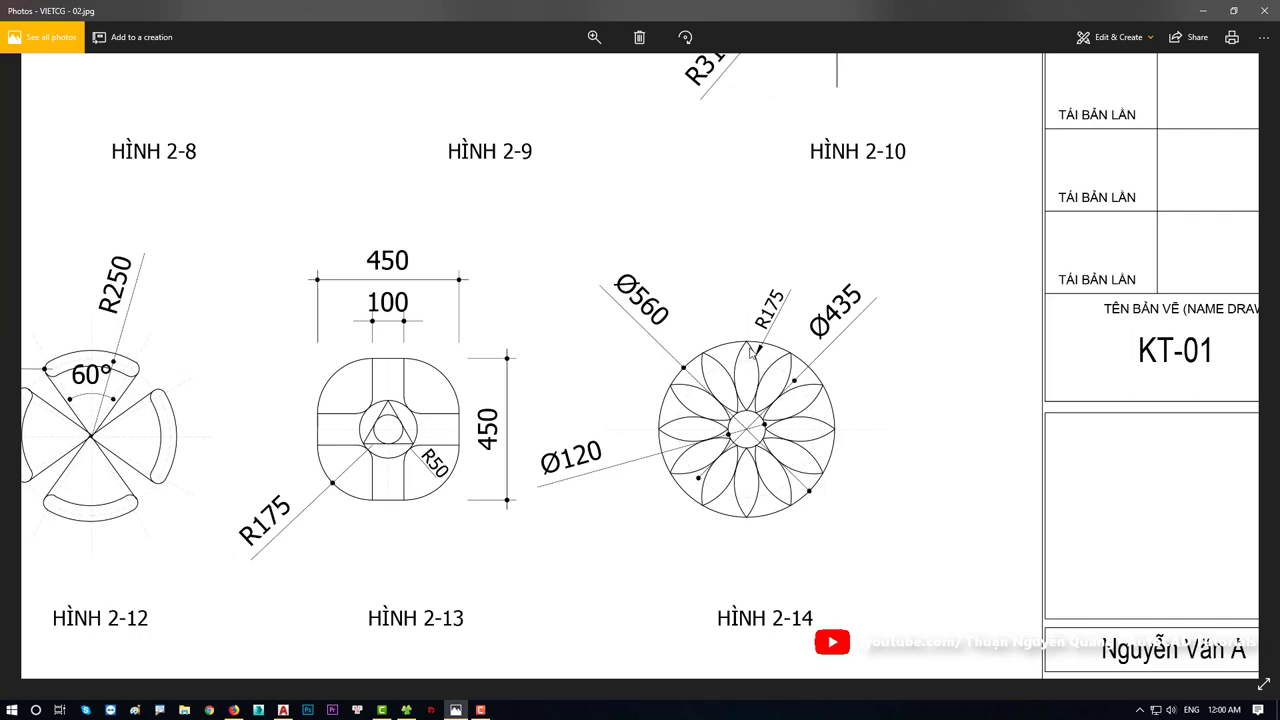
{"action": "scroll", "coordinate": [750, 348], "scroll_direction": "up", "scroll_amount": 2}
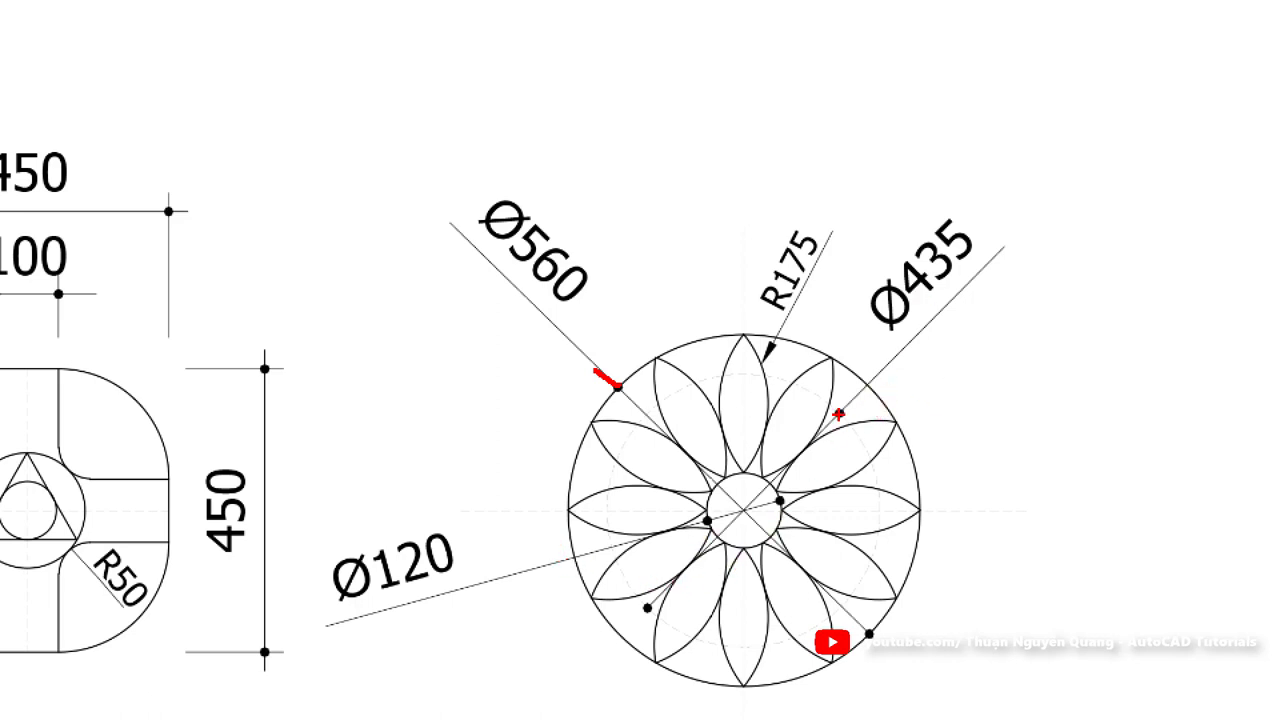
{"action": "key", "text": "Escape"}
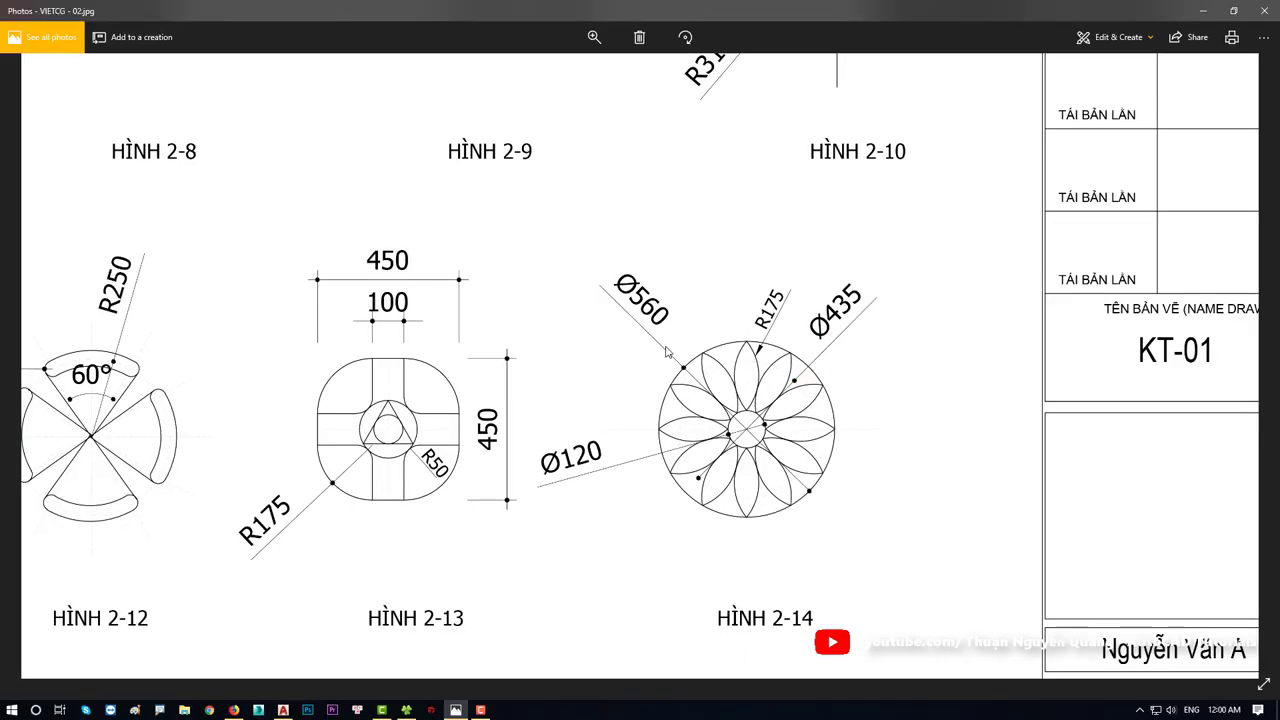
{"action": "key", "text": "alt+Tab"}
{"action": "scroll", "coordinate": [471, 451], "scroll_direction": "up", "scroll_amount": 3}
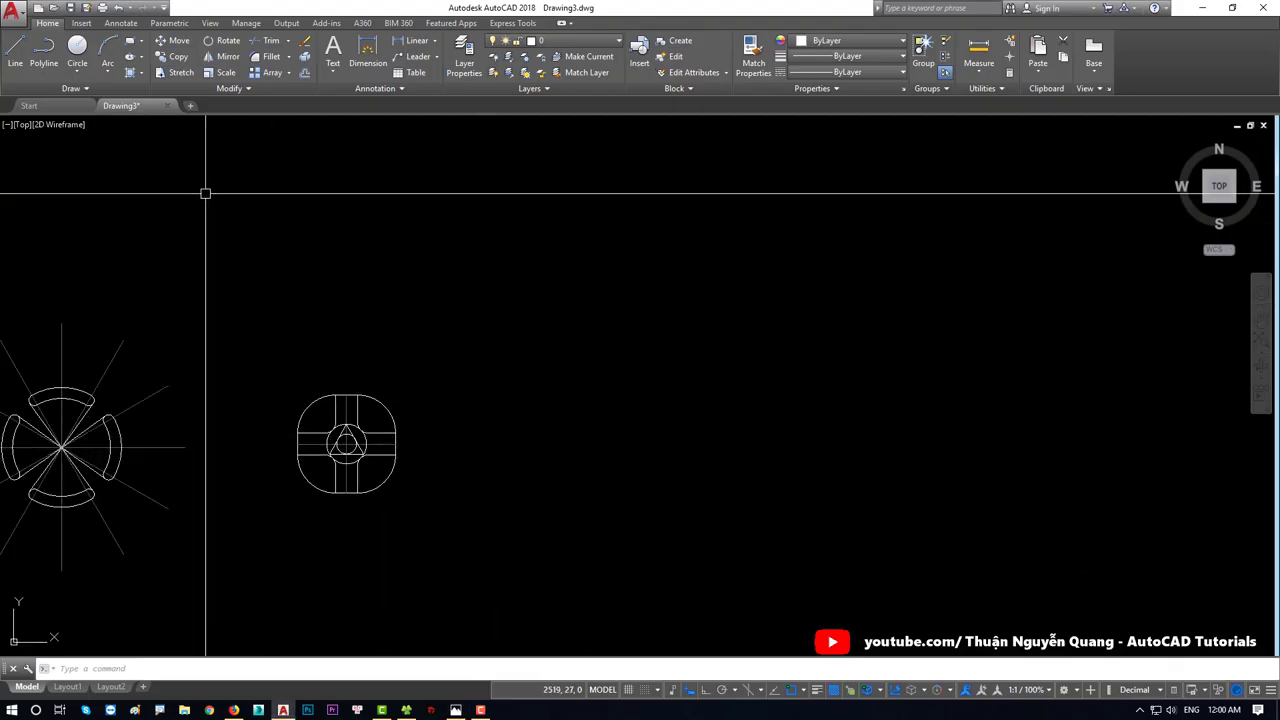
Step: Draw the outer circle centred to the right of the finished figures
{"action": "left_click", "coordinate": [77, 72]}
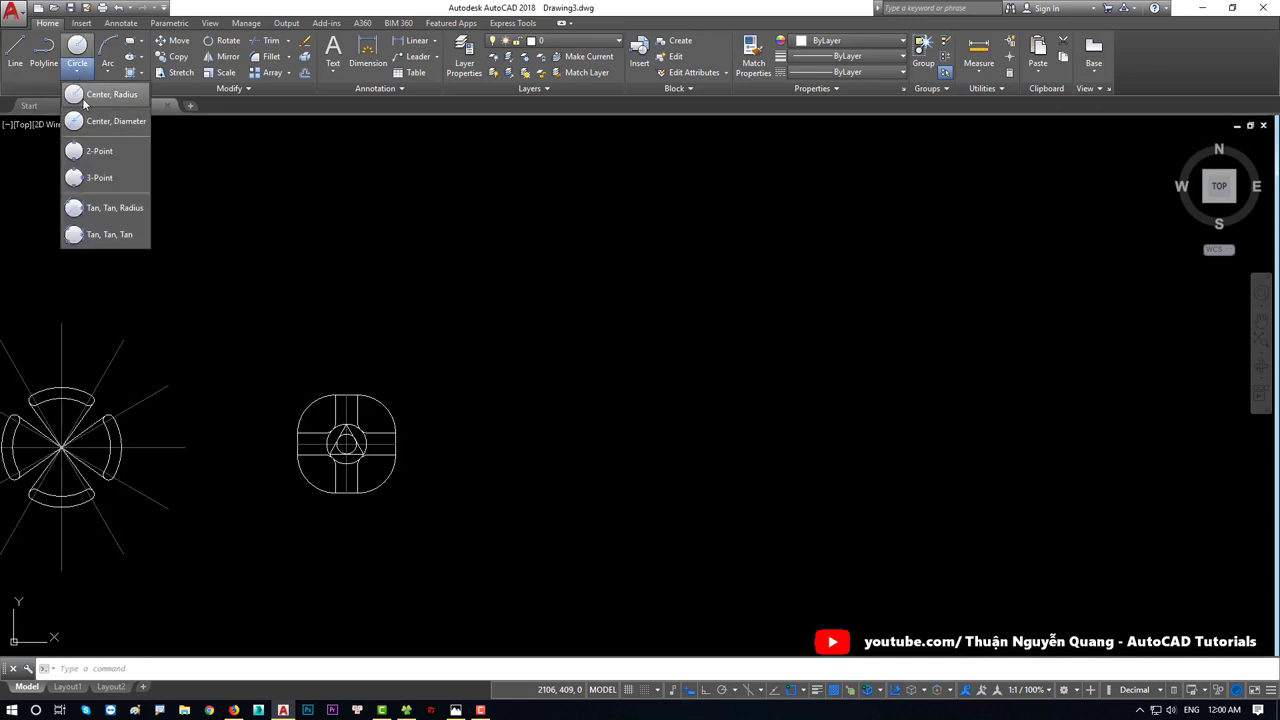
{"action": "left_click", "coordinate": [110, 121]}
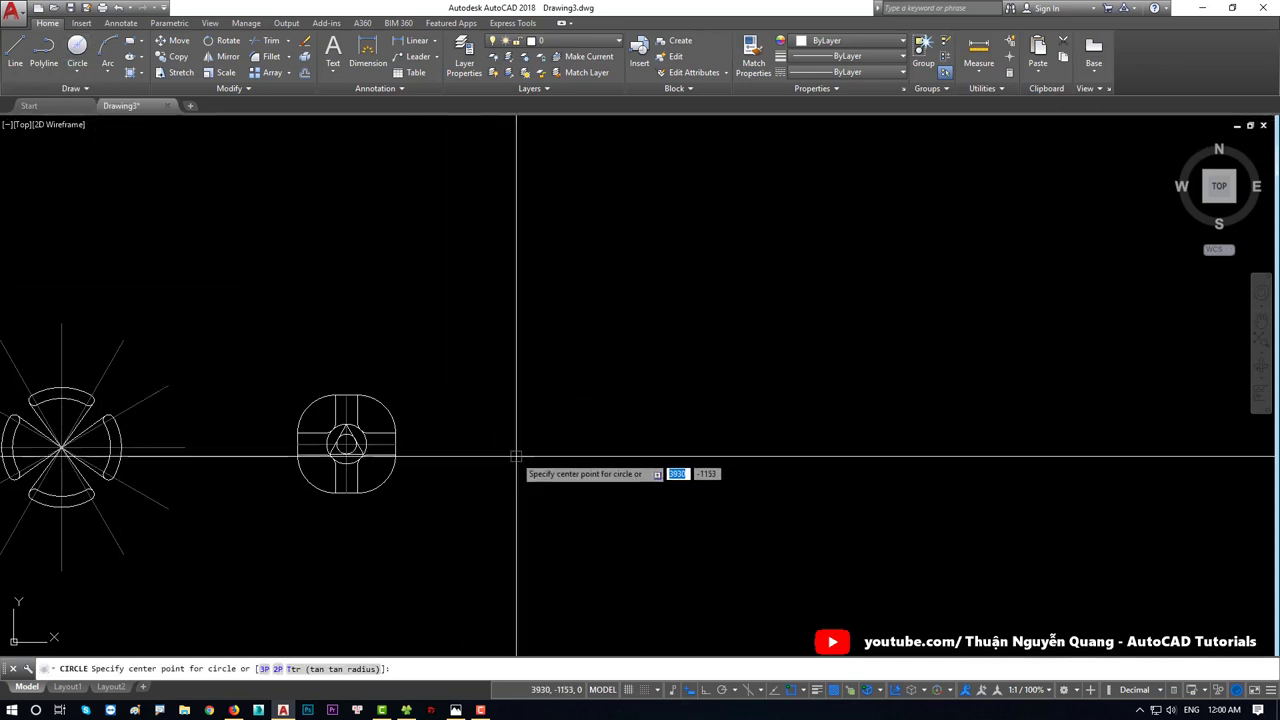
{"action": "left_click", "coordinate": [546, 444]}
{"action": "key", "text": "alt+Tab"}
{"action": "key", "text": "alt+Tab"}
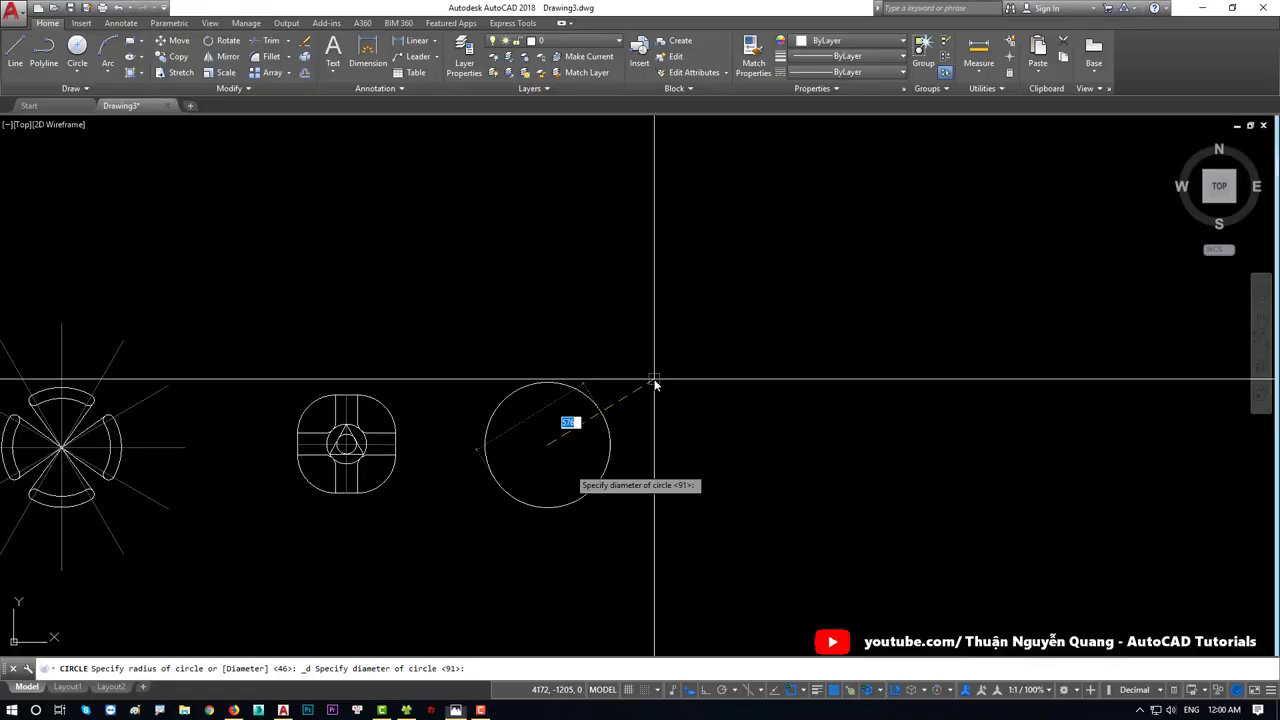
{"action": "left_click", "coordinate": [655, 383]}
{"action": "key", "text": "Return"}
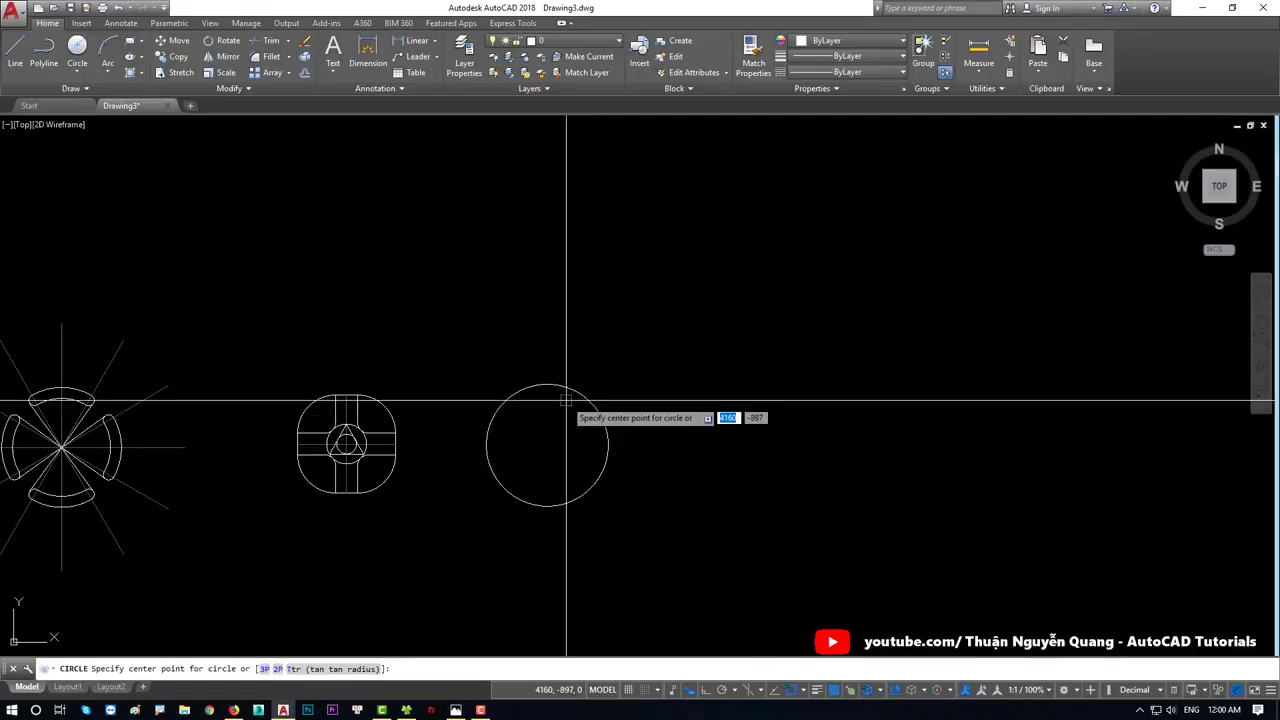
Step: Add a concentric Ø435 circle inside the outer circle
{"action": "left_click", "coordinate": [77, 75]}
{"action": "left_click", "coordinate": [140, 155]}
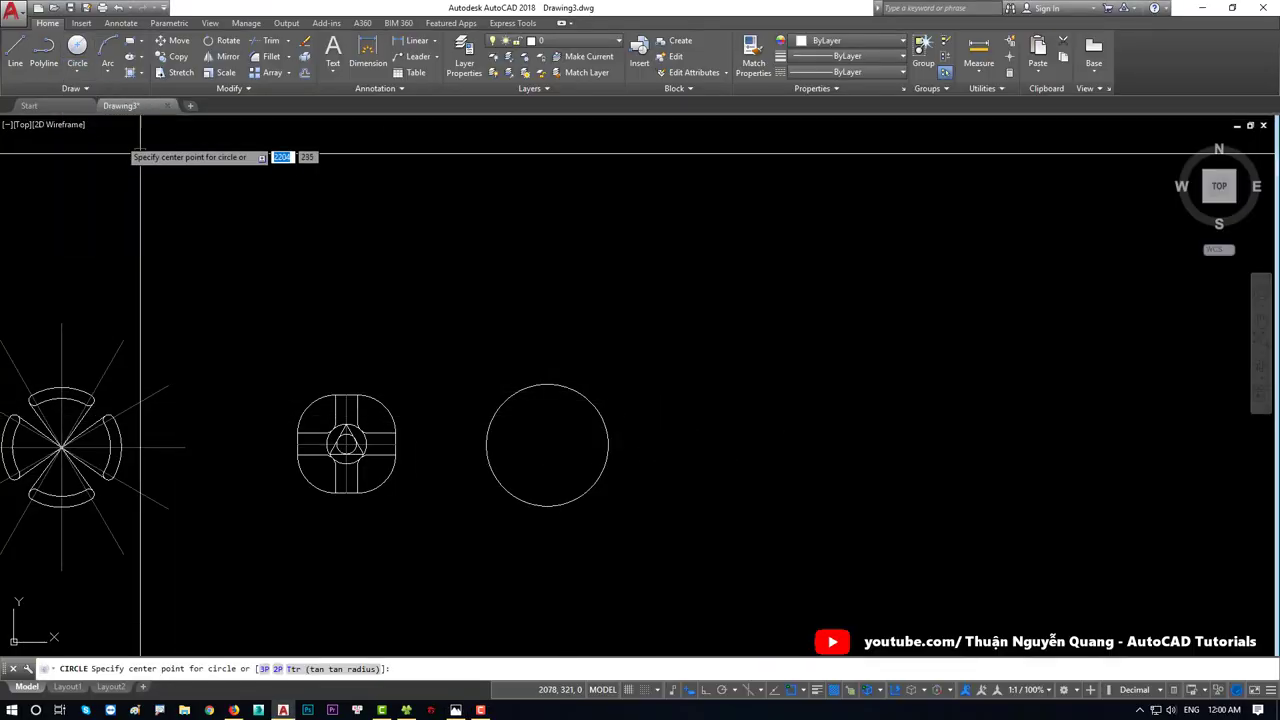
{"action": "left_click", "coordinate": [546, 444]}
{"action": "key", "text": "alt+Tab"}
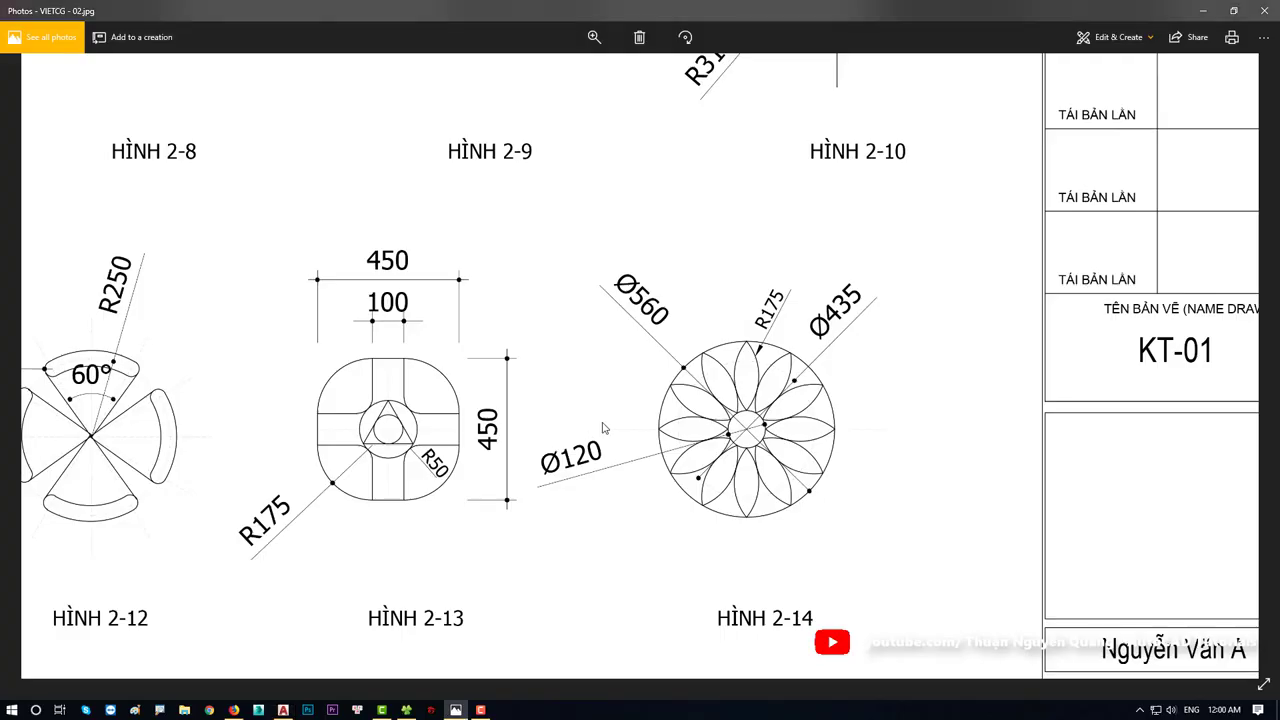
{"action": "key", "text": "alt+Tab"}
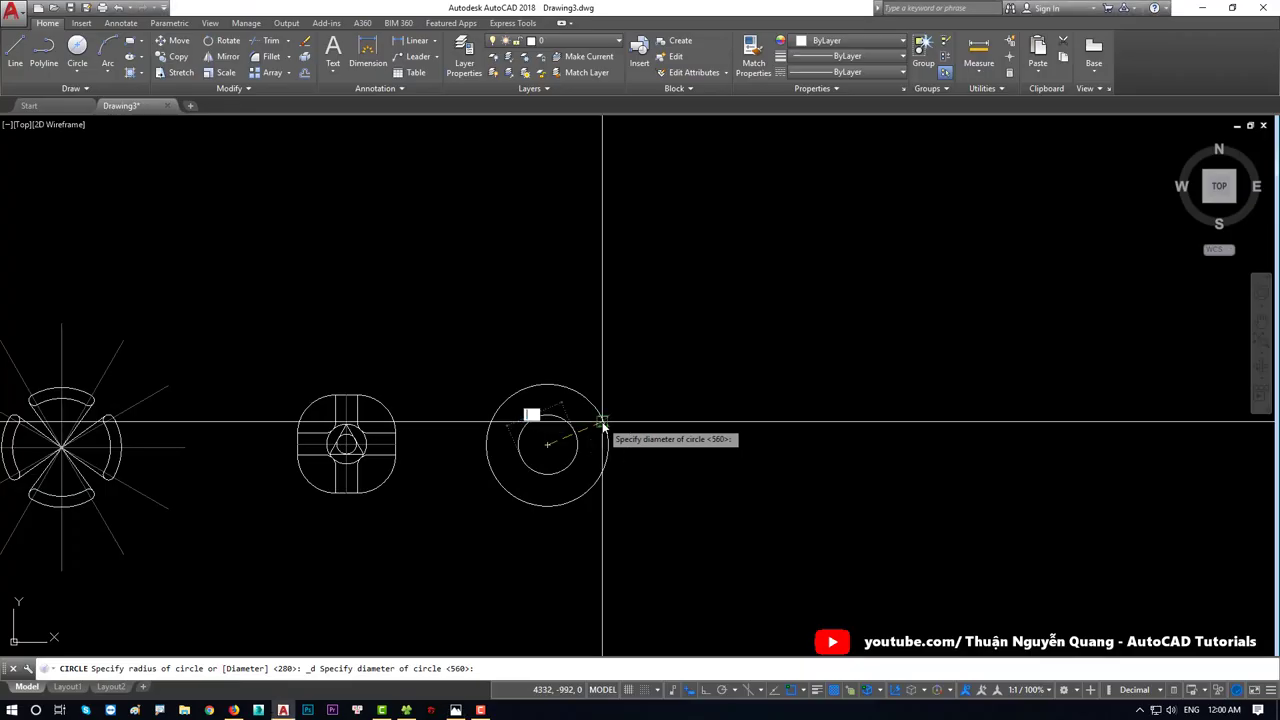
{"action": "type", "text": "5"}
{"action": "key", "text": "Return"}
{"action": "scroll", "coordinate": [523, 414], "scroll_direction": "up", "scroll_amount": 2}
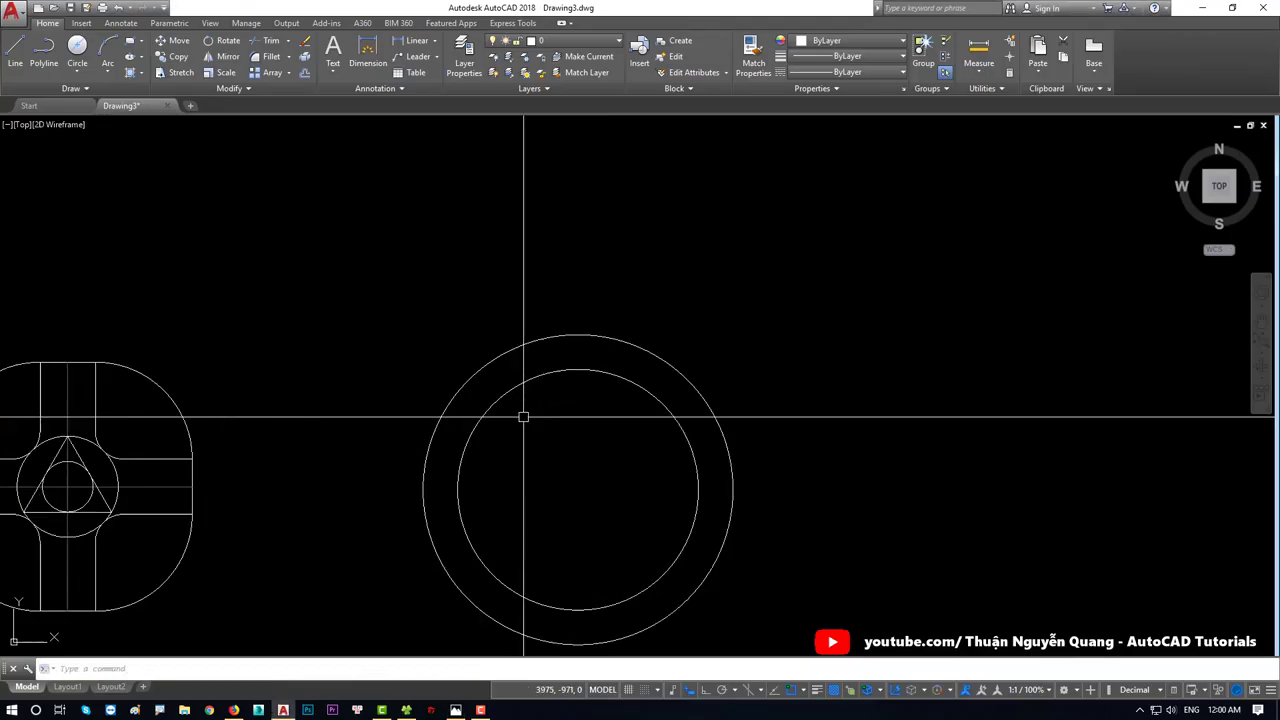
{"action": "key", "text": "alt+Tab"}
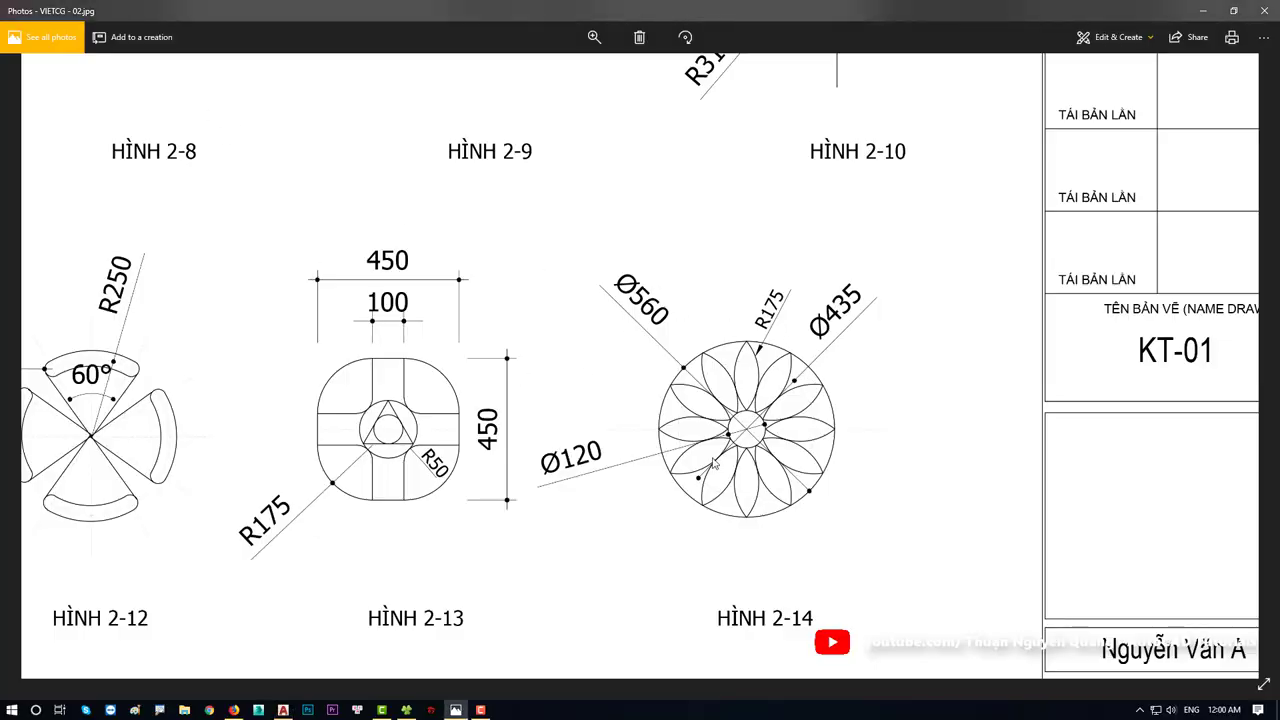
{"action": "key", "text": "alt+Tab"}
Step: Add the small Ø120 circle at the rings' common centre
{"action": "left_click", "coordinate": [77, 73]}
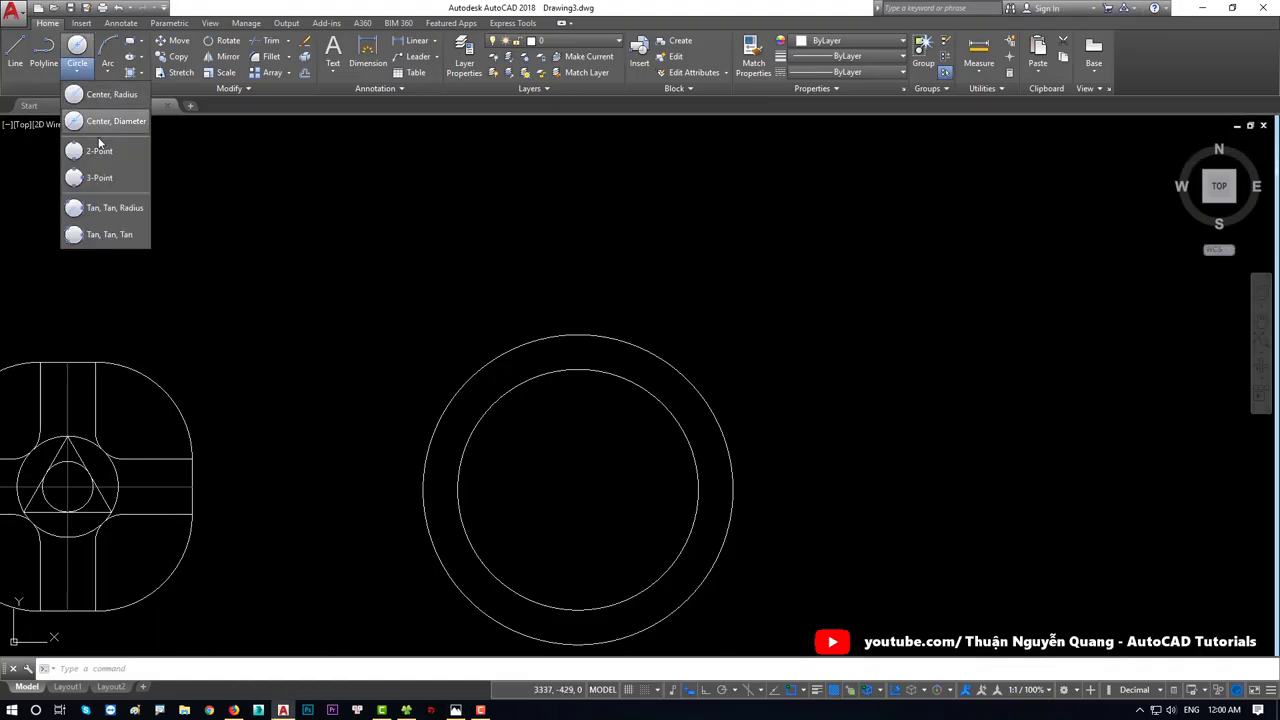
{"action": "left_click", "coordinate": [100, 121]}
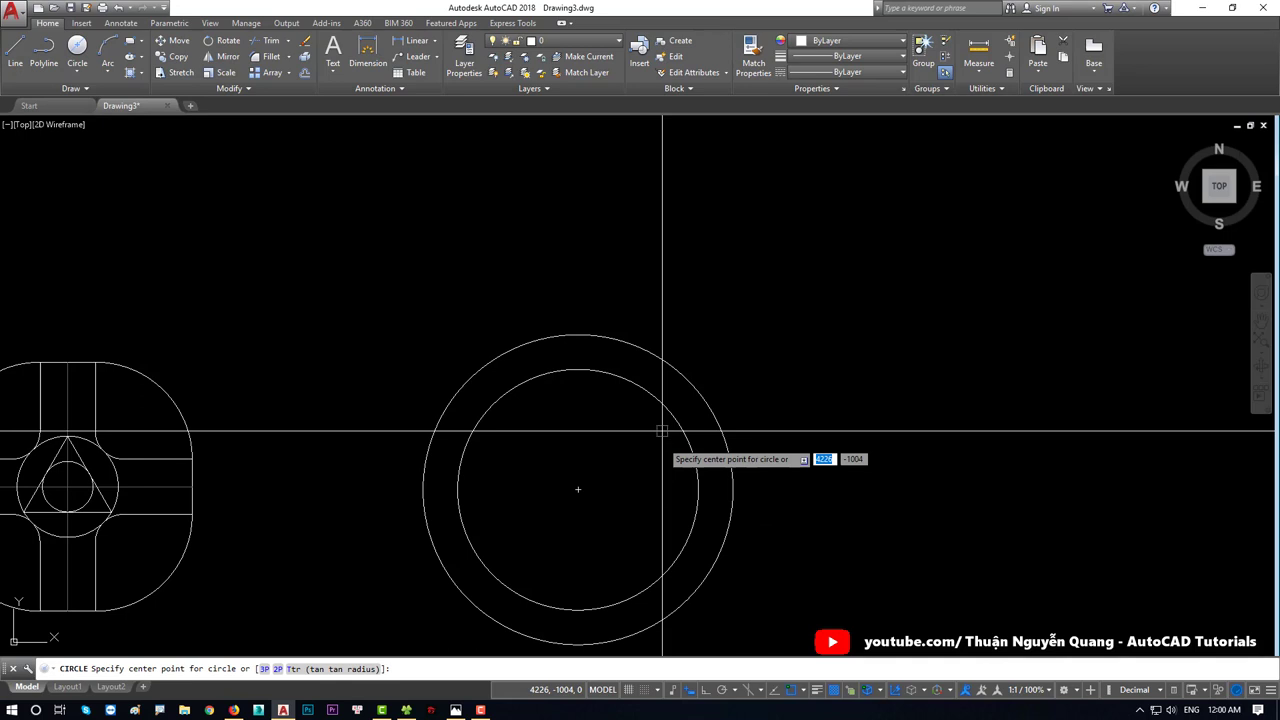
{"action": "left_click", "coordinate": [579, 489]}
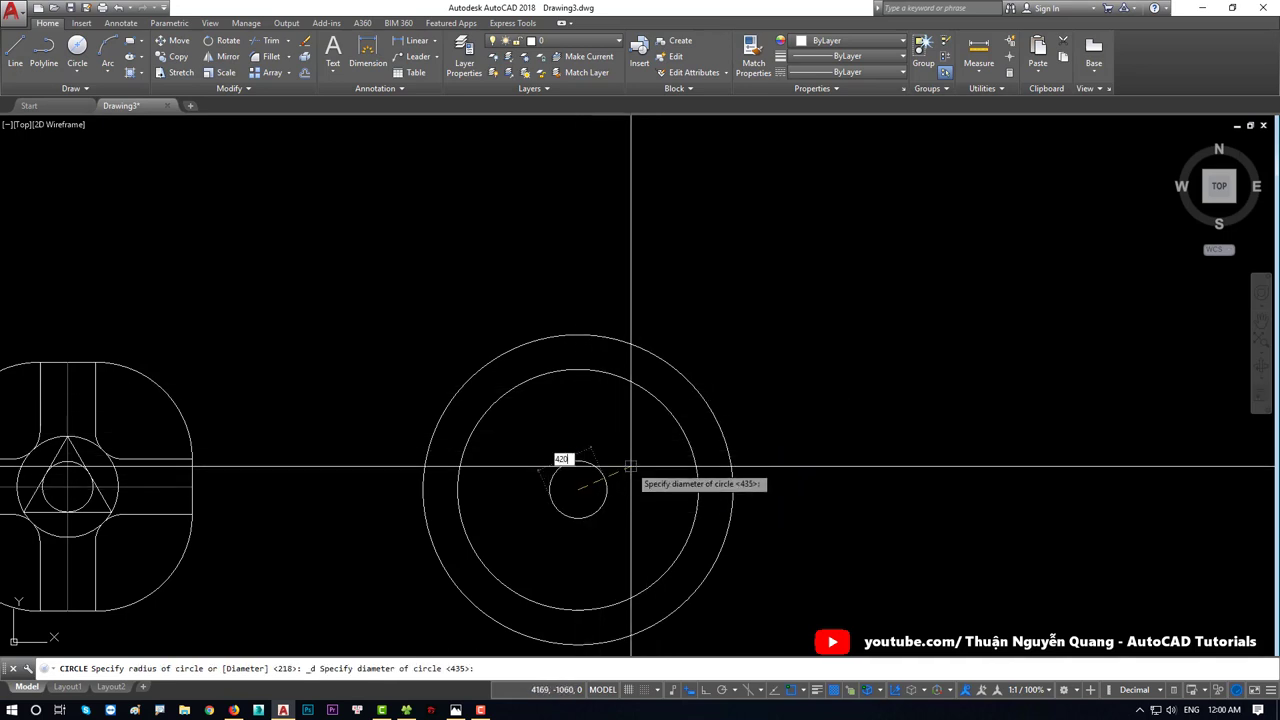
{"action": "key", "text": "alt+Tab"}
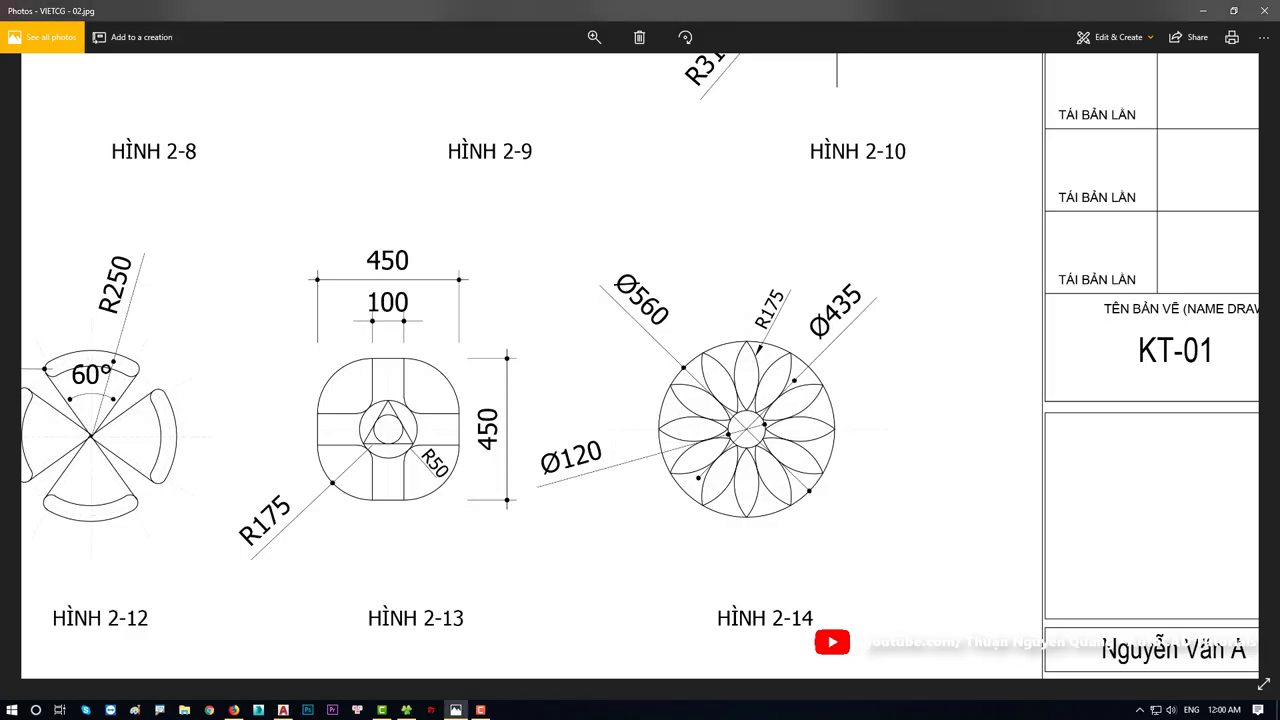
{"action": "key", "text": "alt+Tab"}
{"action": "type", "text": "435"}
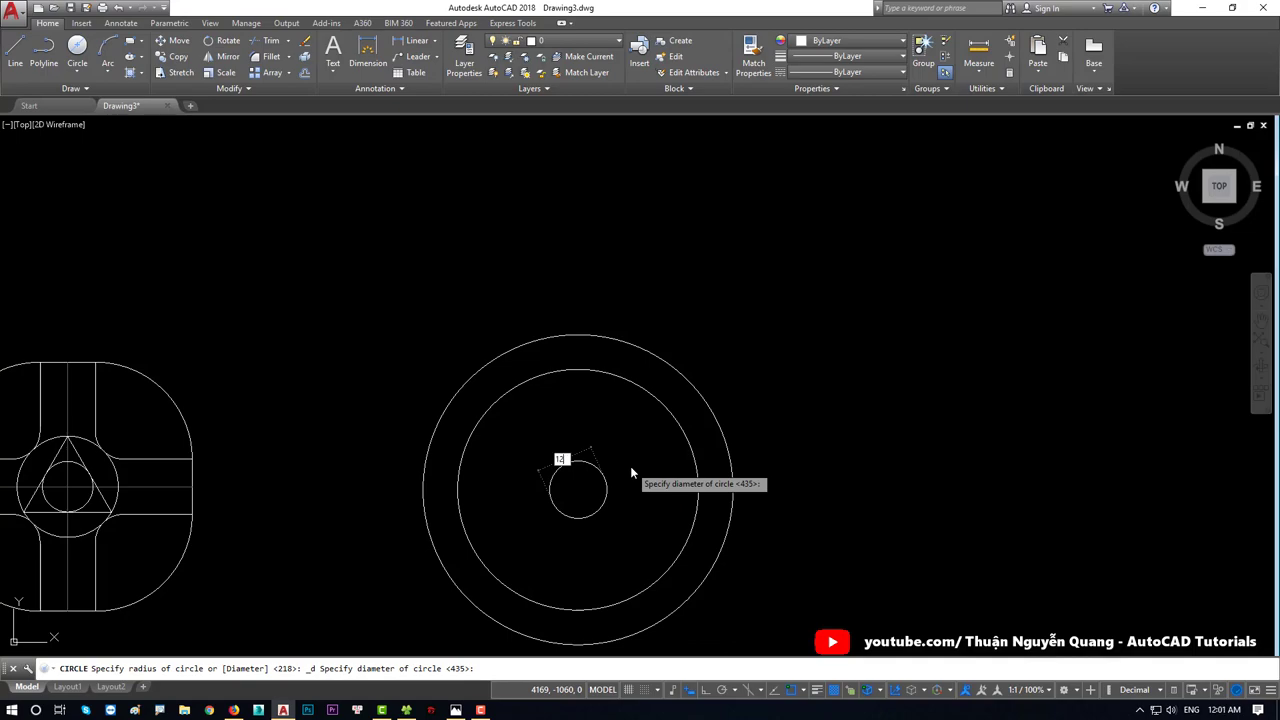
{"action": "key", "text": "Return"}
{"action": "key", "text": "alt+Tab"}
{"action": "scroll", "coordinate": [779, 426], "scroll_direction": "up", "scroll_amount": 2}
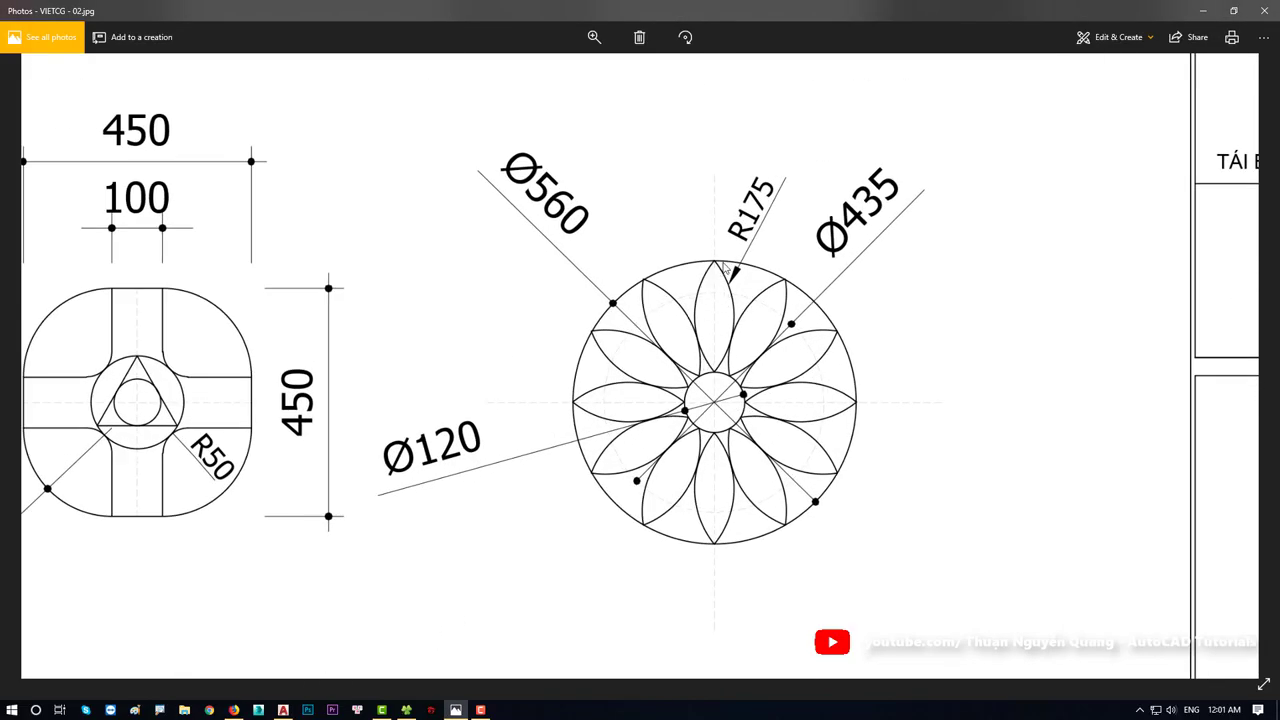
{"action": "key", "text": "alt+Tab"}
Step: Draw vertical and horizontal lines spanning the outer circle through its centre
{"action": "scroll", "coordinate": [571, 437], "scroll_direction": "up", "scroll_amount": 2}
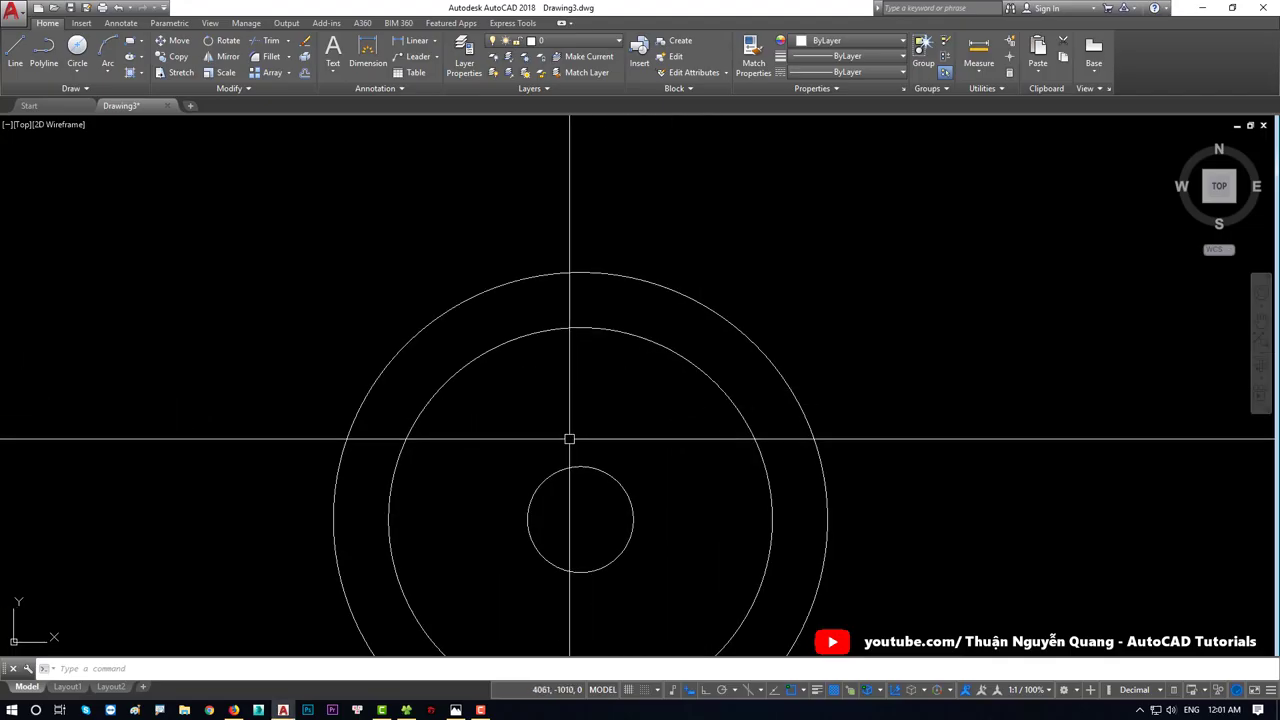
{"action": "middle_click_drag", "start_coordinate": [571, 437], "coordinate": [594, 349]}
{"action": "key", "text": "l"}
{"action": "key", "text": "Return"}
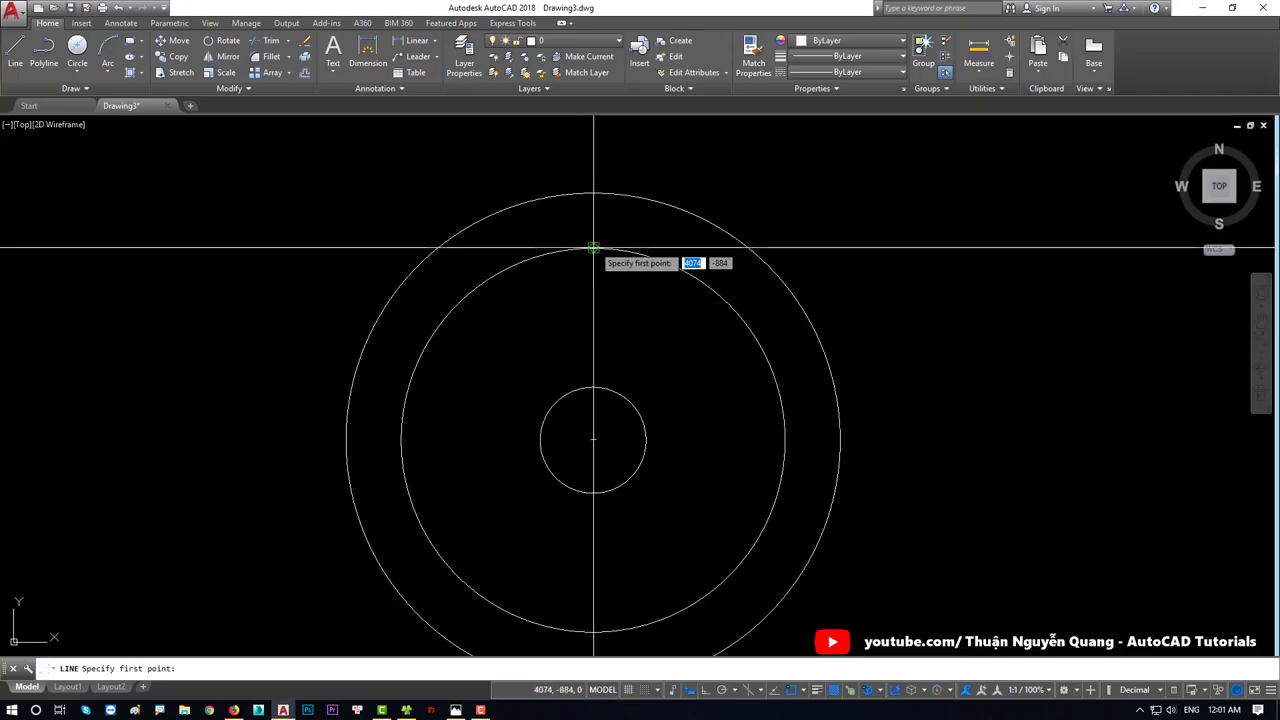
{"action": "left_click", "coordinate": [594, 192]}
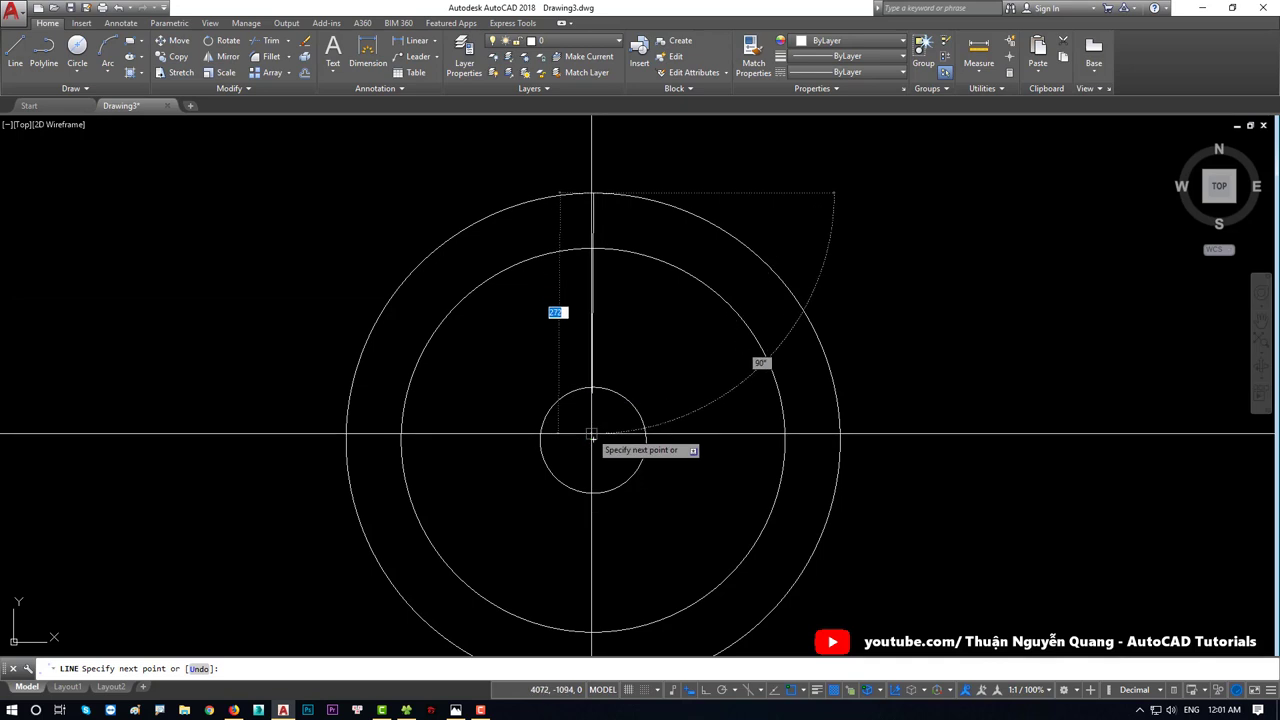
{"action": "middle_click_drag", "start_coordinate": [601, 578], "coordinate": [594, 490]}
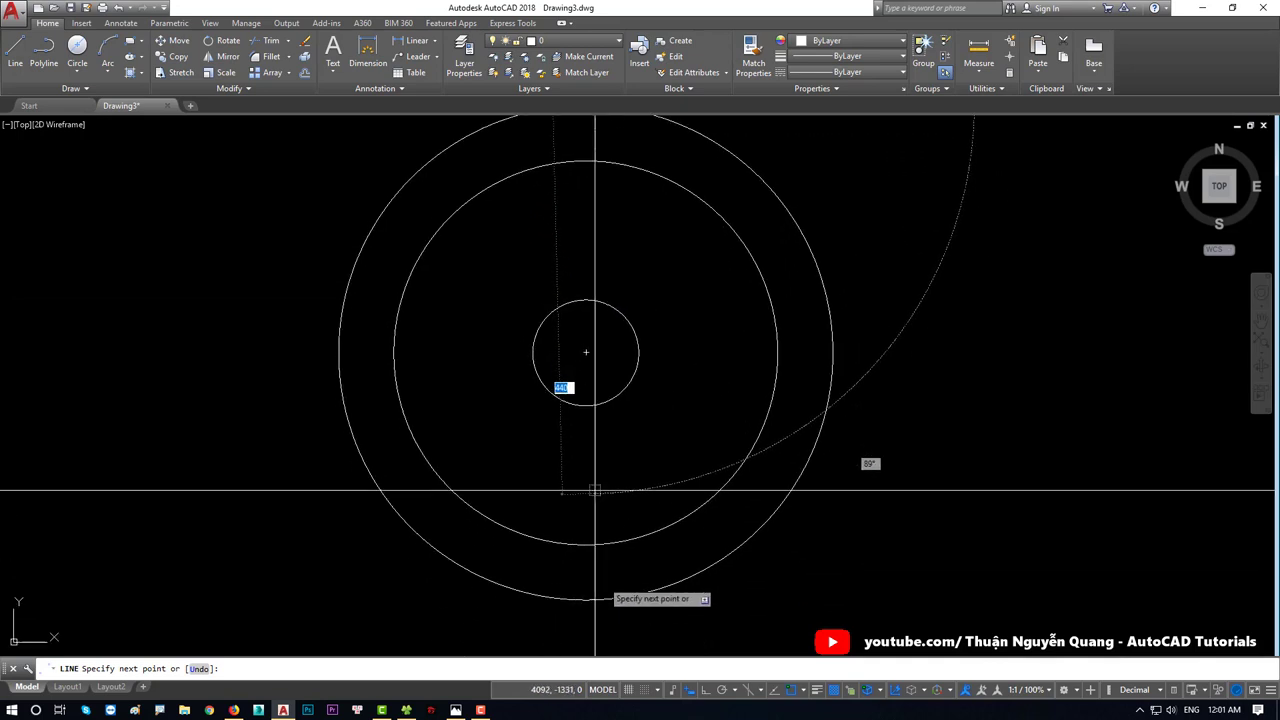
{"action": "left_click", "coordinate": [586, 600]}
{"action": "key", "text": "Return"}
{"action": "key", "text": "Return"}
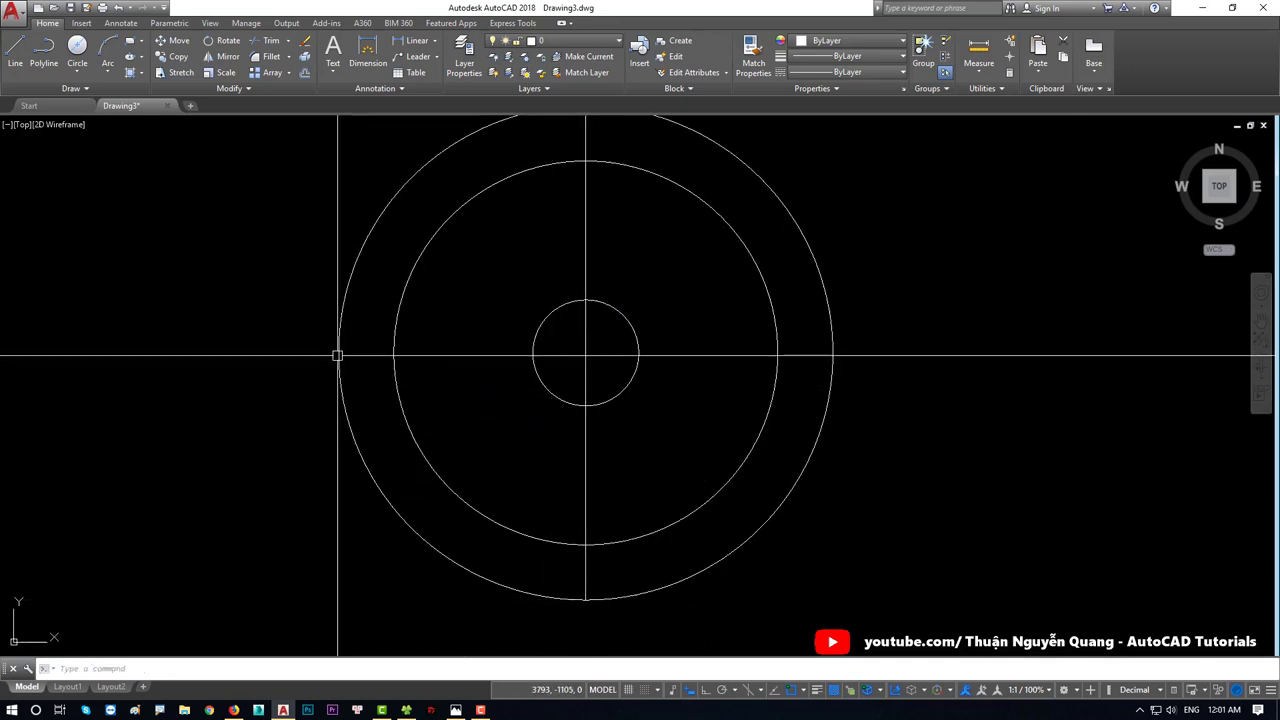
{"action": "left_click", "coordinate": [339, 352]}
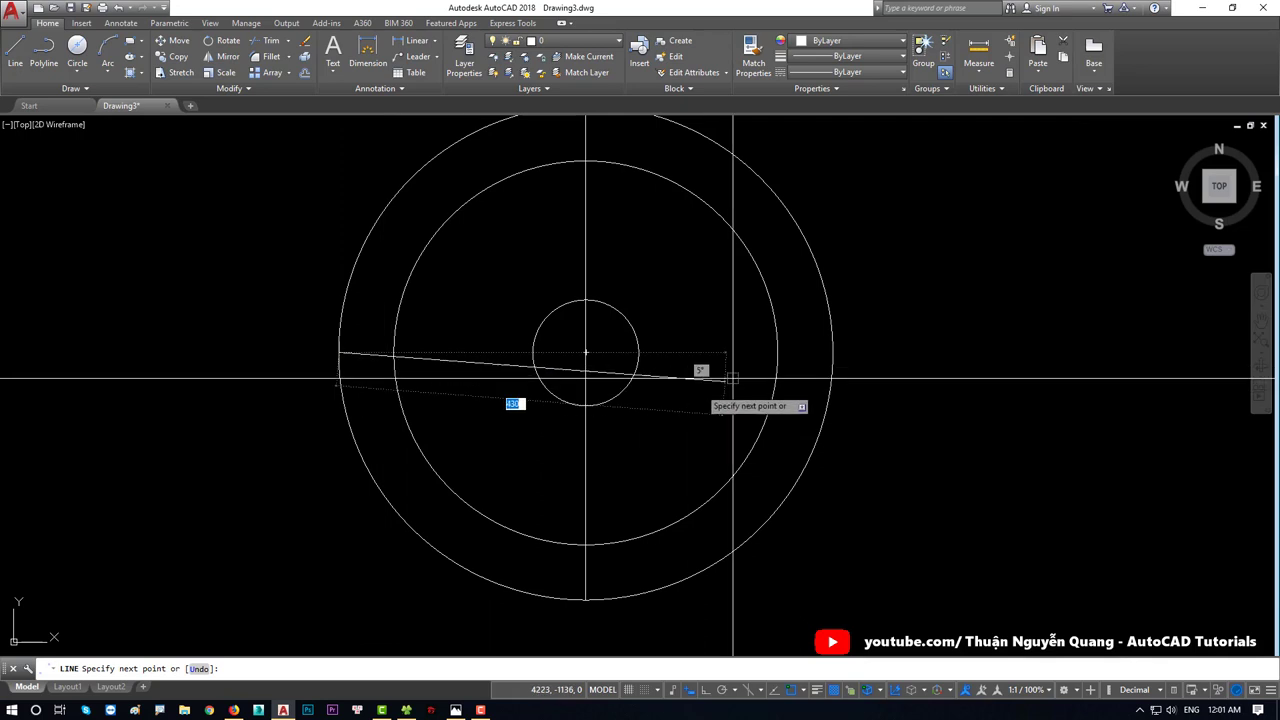
{"action": "left_click", "coordinate": [833, 352]}
{"action": "key", "text": "Return"}
Step: Set both centre lines' colour to grey
{"action": "scroll", "coordinate": [700, 340], "scroll_direction": "down", "scroll_amount": 3}
{"action": "scroll", "coordinate": [626, 371], "scroll_direction": "up", "scroll_amount": 1}
{"action": "left_click", "coordinate": [601, 340]}
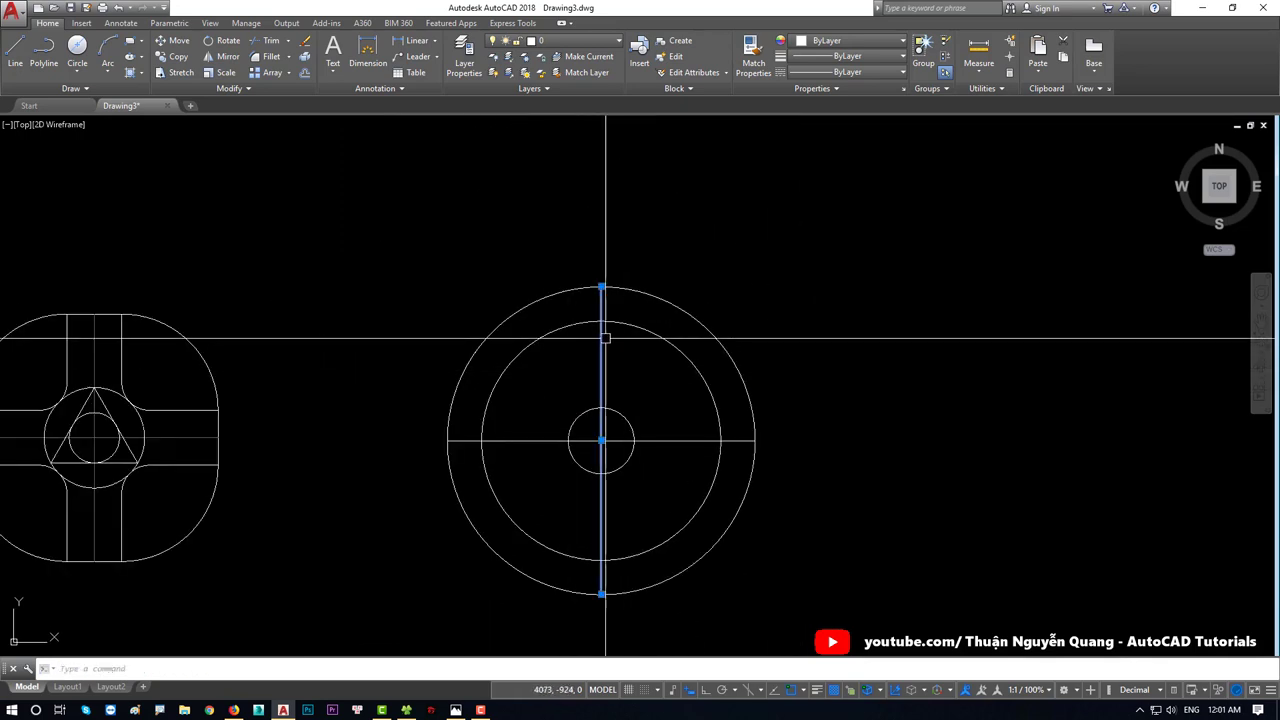
{"action": "left_click", "coordinate": [660, 440]}
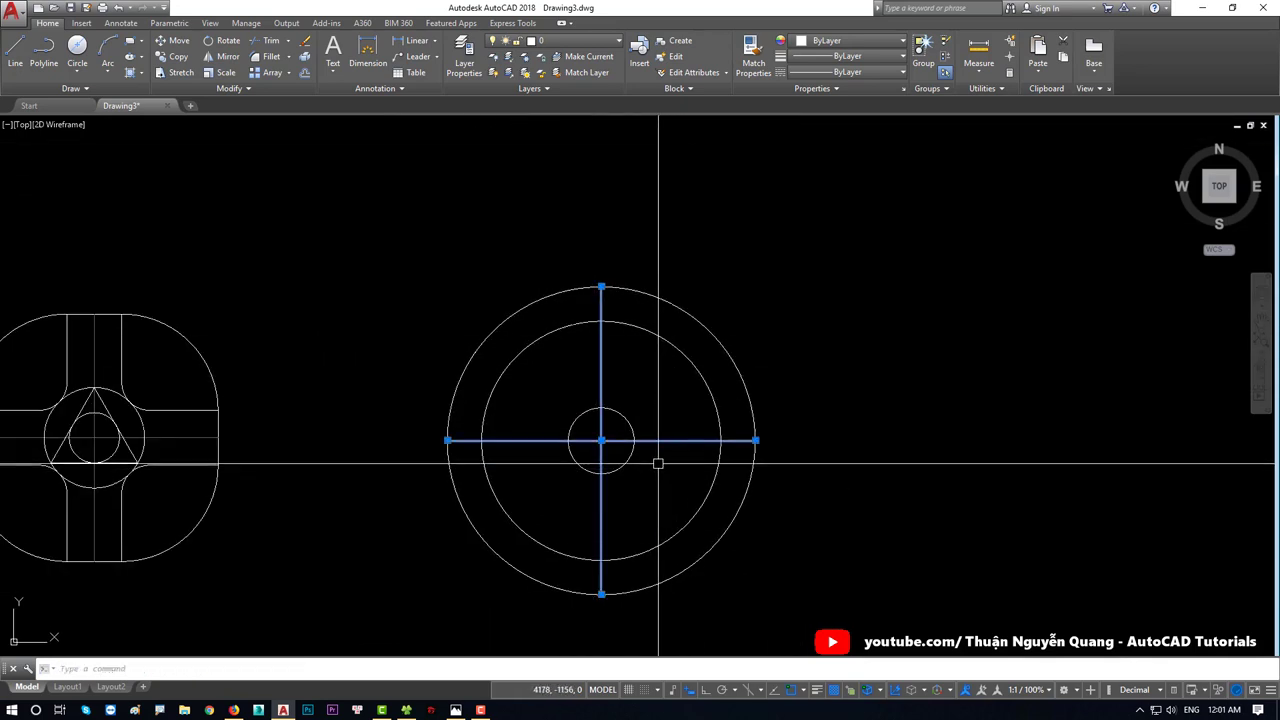
{"action": "left_click", "coordinate": [826, 42]}
{"action": "left_click", "coordinate": [803, 106]}
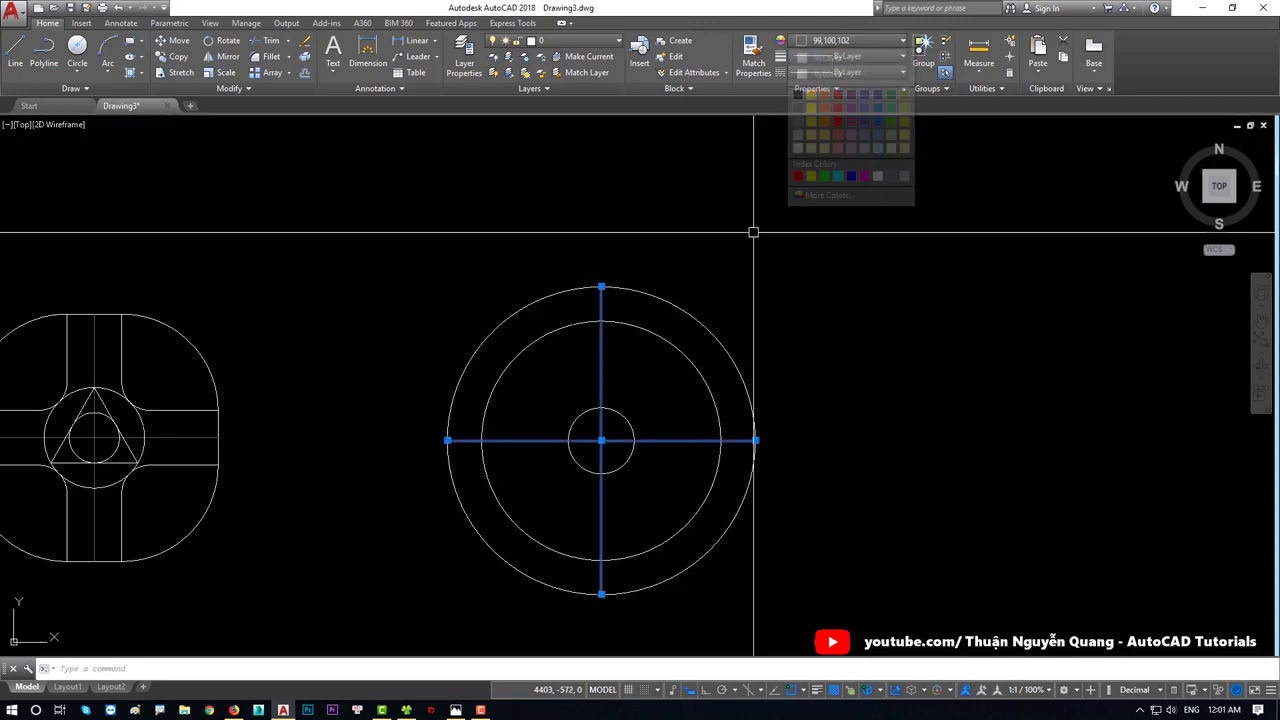
{"action": "key", "text": "Escape"}
{"action": "key", "text": "alt+Tab"}
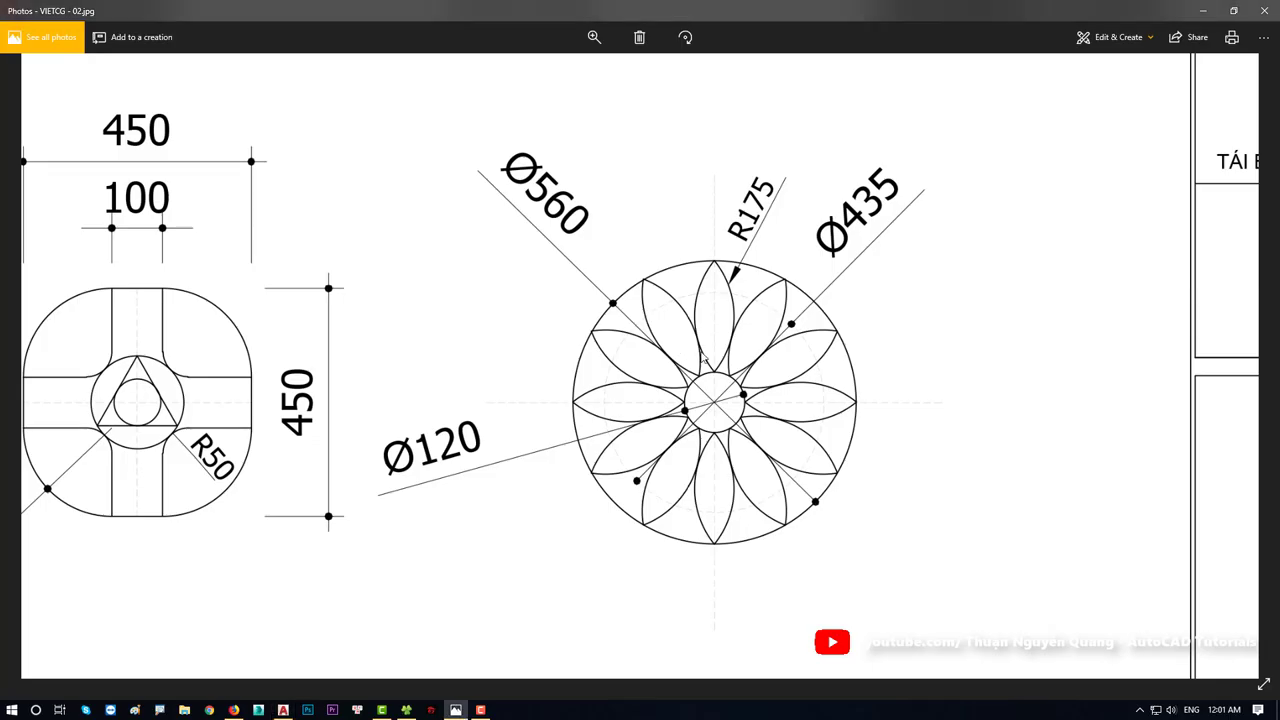
{"action": "key", "text": "alt+Tab"}
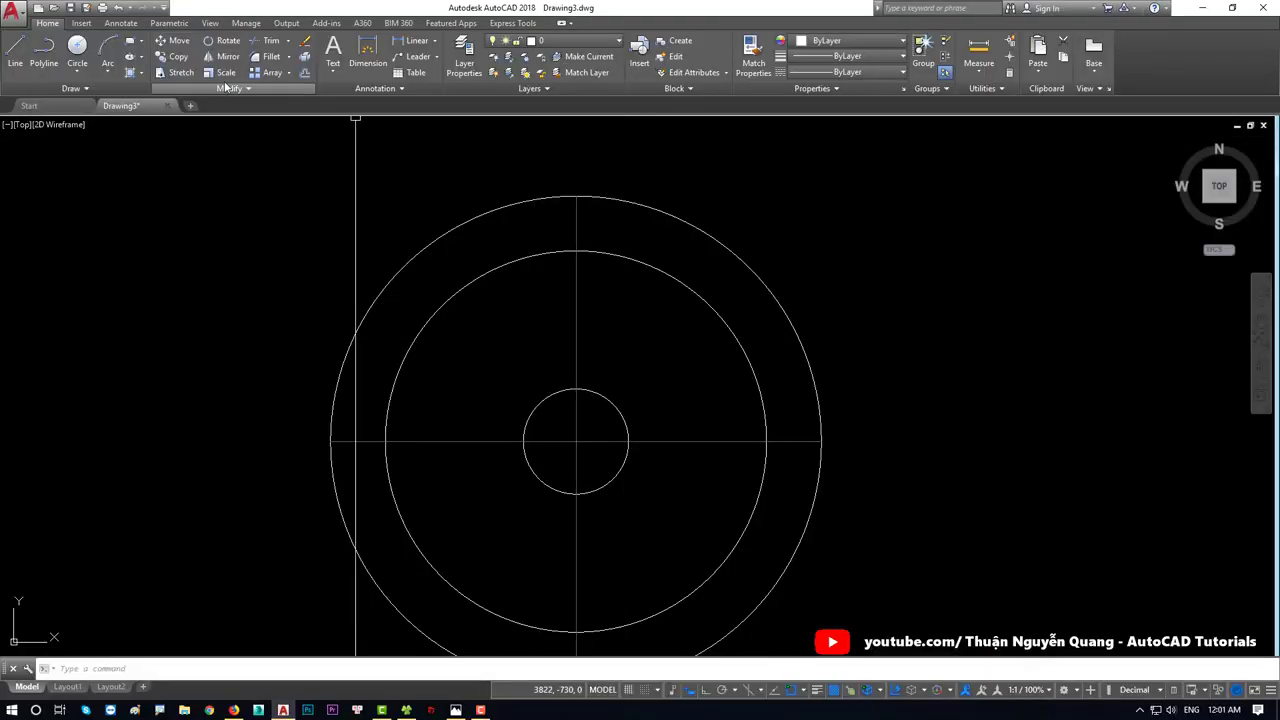
Step: Start an arc above the small circle, then cancel it
{"action": "left_click", "coordinate": [77, 71]}
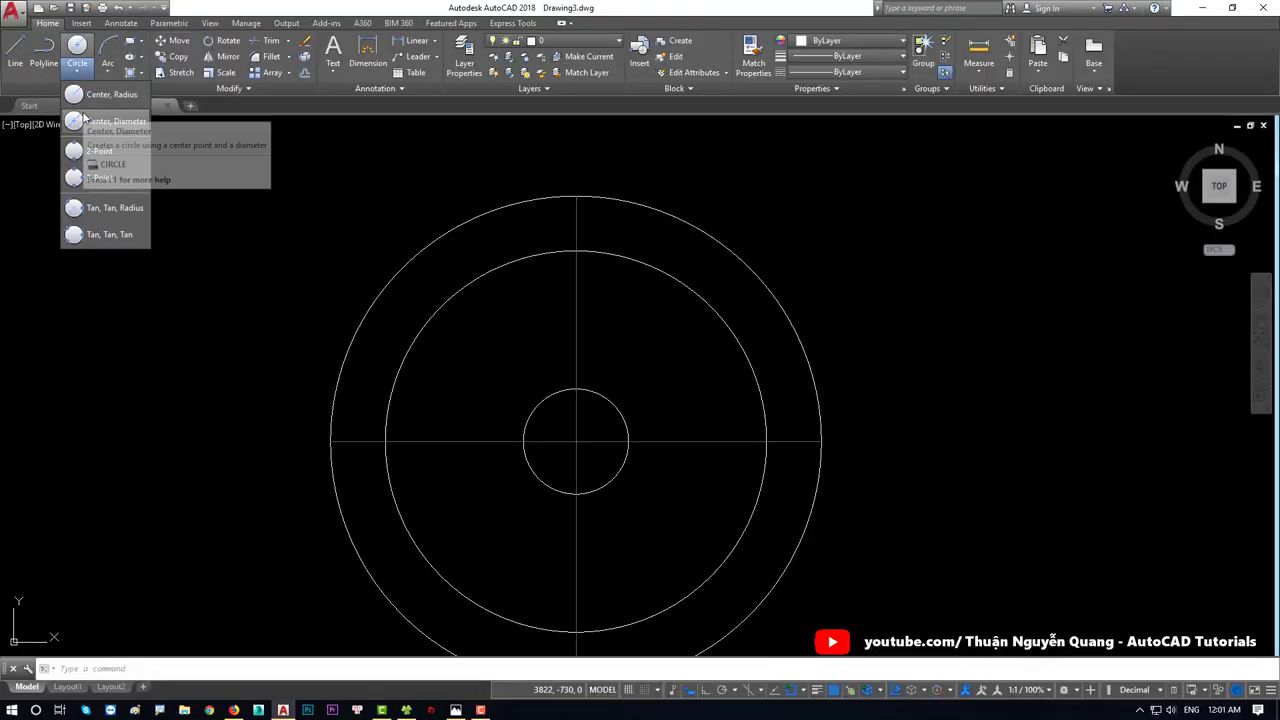
{"action": "left_click", "coordinate": [112, 74]}
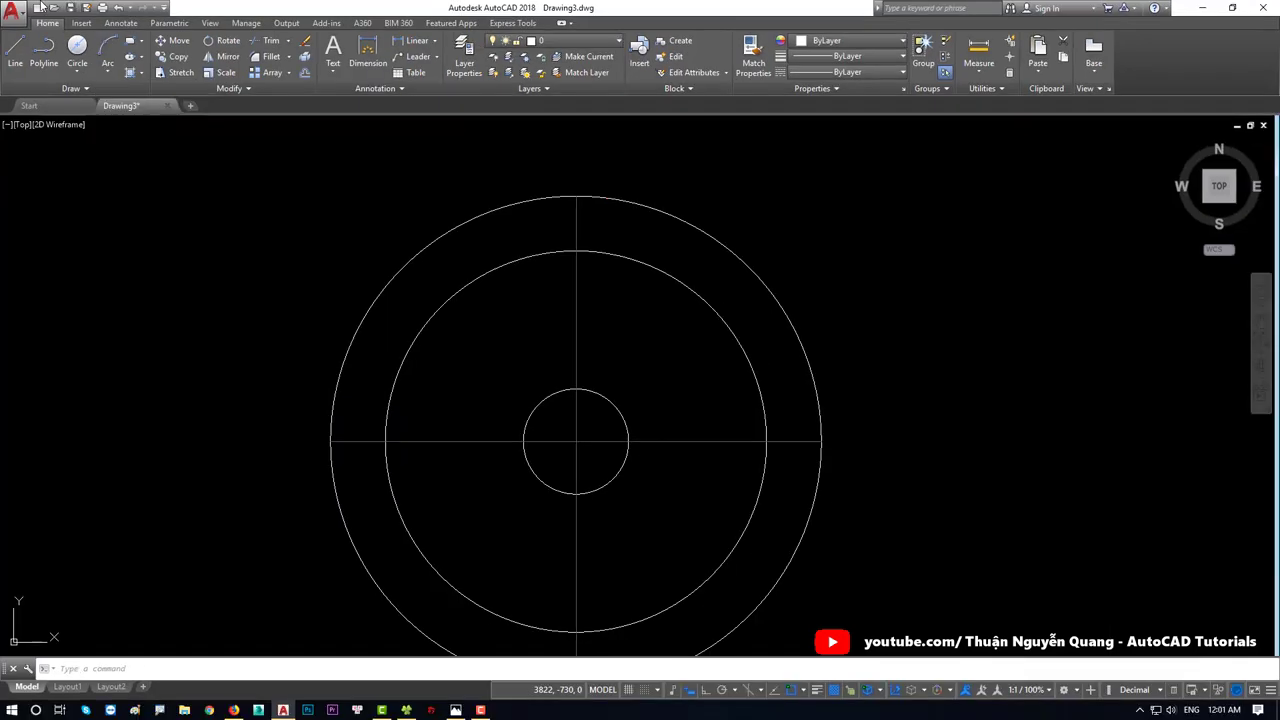
{"action": "left_click", "coordinate": [104, 73]}
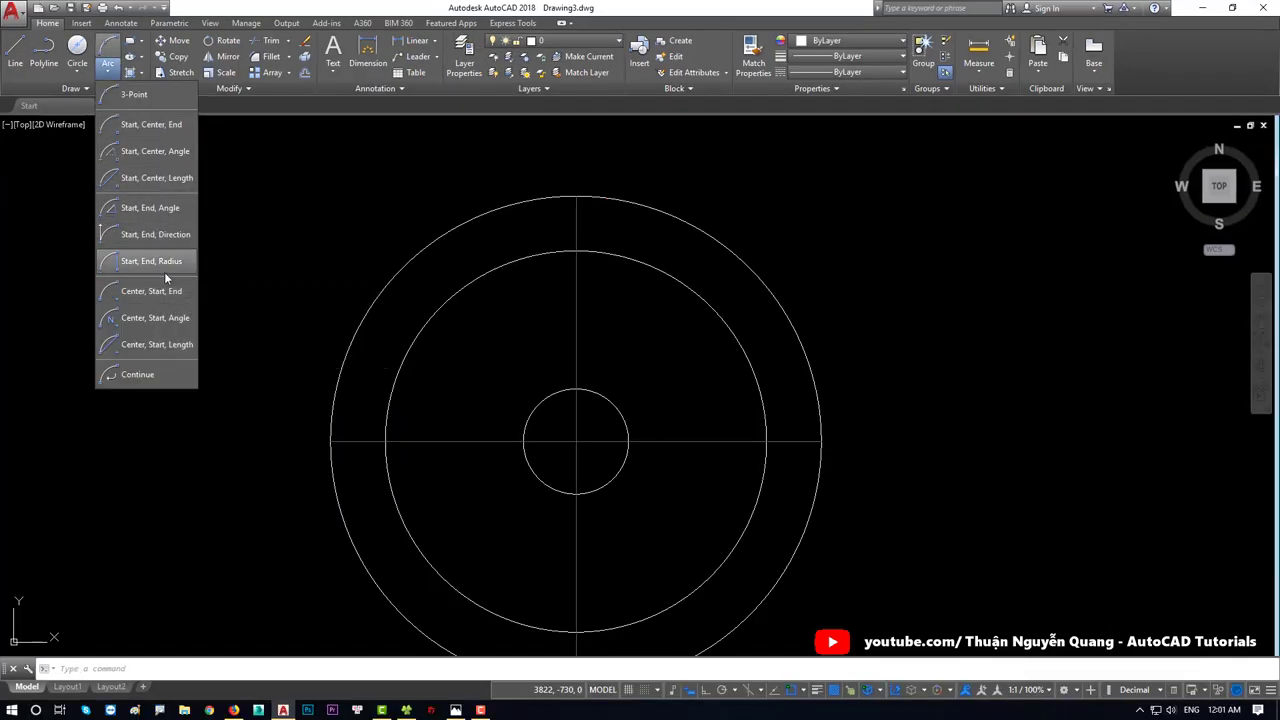
{"action": "left_click", "coordinate": [160, 270]}
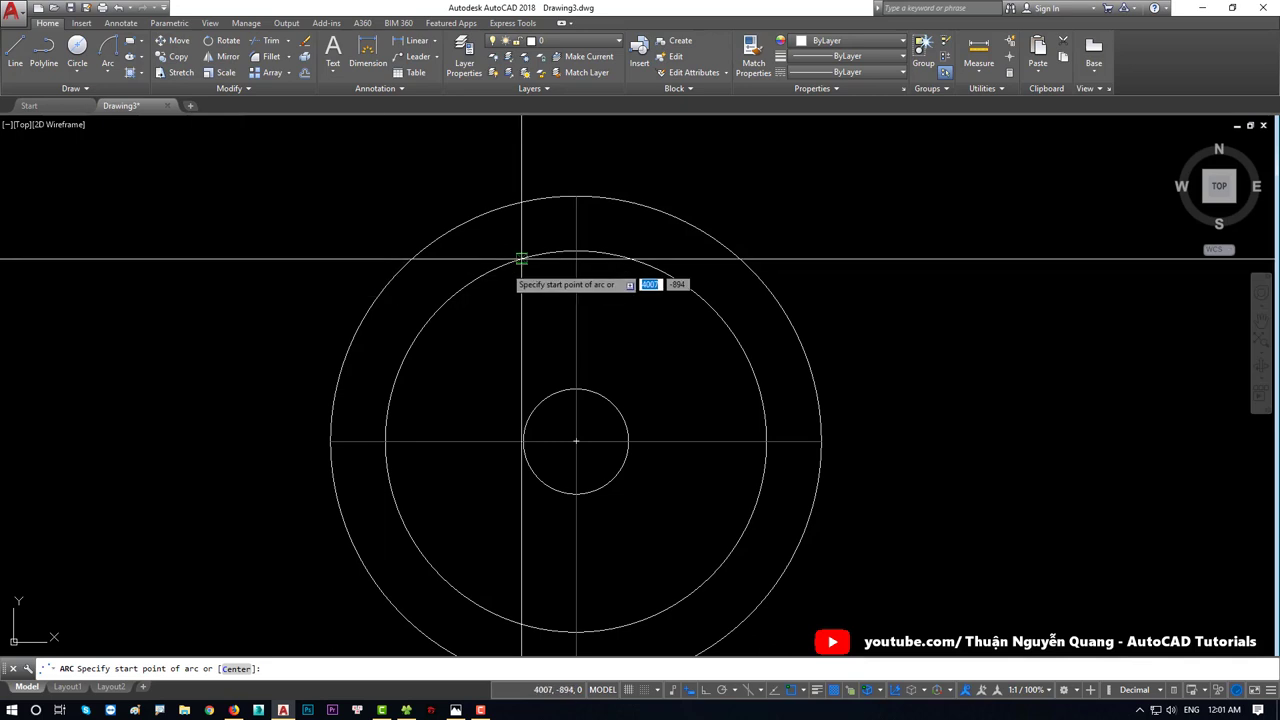
{"action": "left_click", "coordinate": [590, 385]}
{"action": "key", "text": "Escape"}
{"action": "key", "text": "Return"}
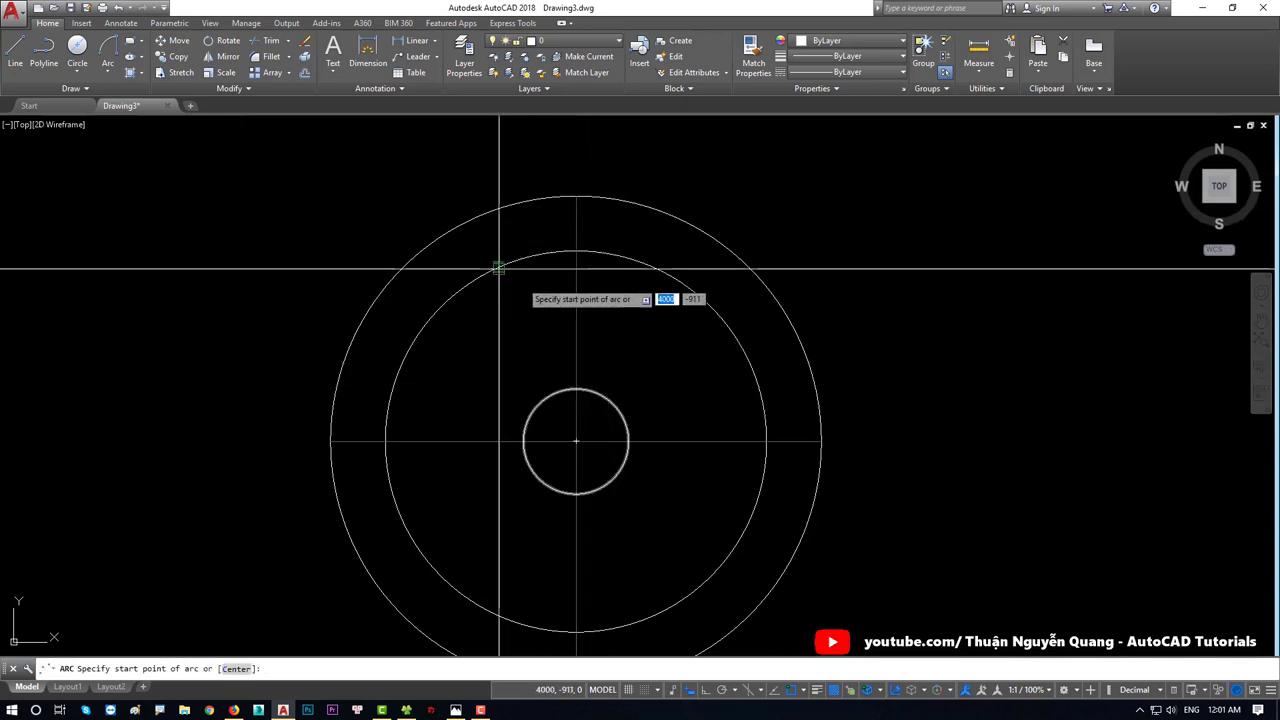
Step: Draw a start-end-radius arc from the small circle's top to the outer circle's top
{"action": "left_click", "coordinate": [108, 76]}
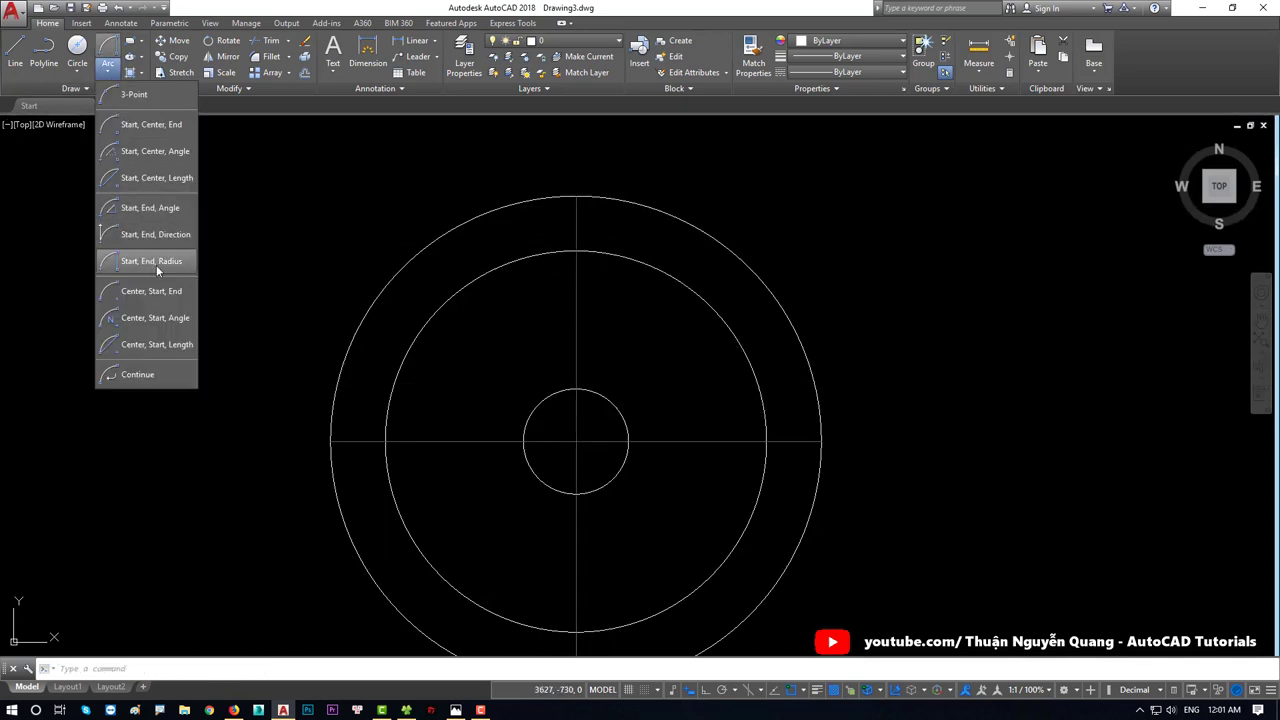
{"action": "left_click", "coordinate": [156, 263]}
{"action": "left_click", "coordinate": [576, 388]}
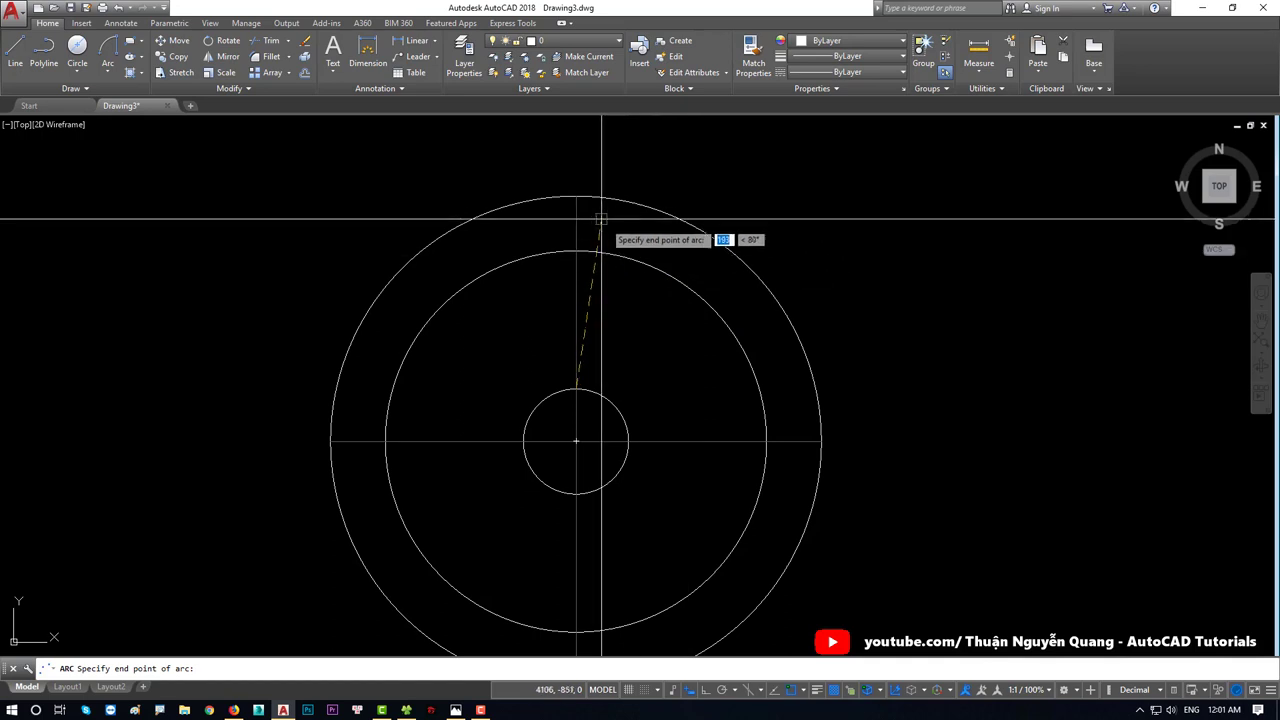
{"action": "left_click", "coordinate": [577, 197]}
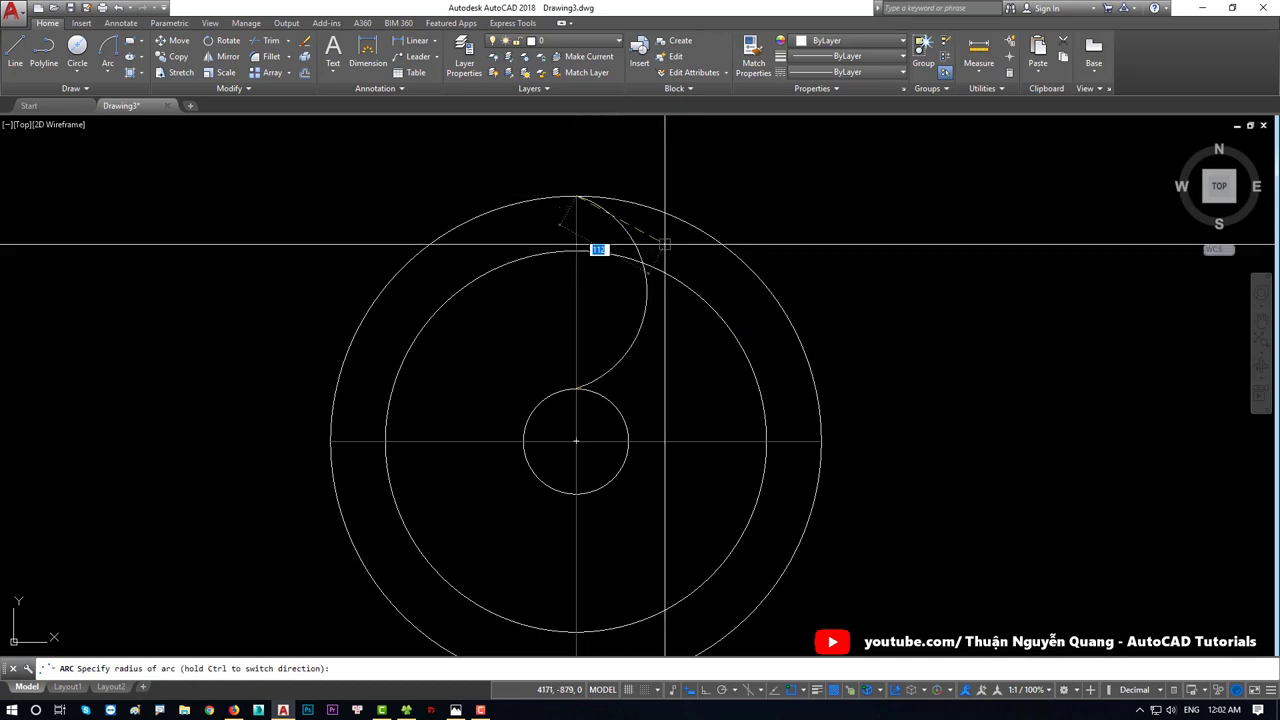
{"action": "key", "text": "alt+Tab"}
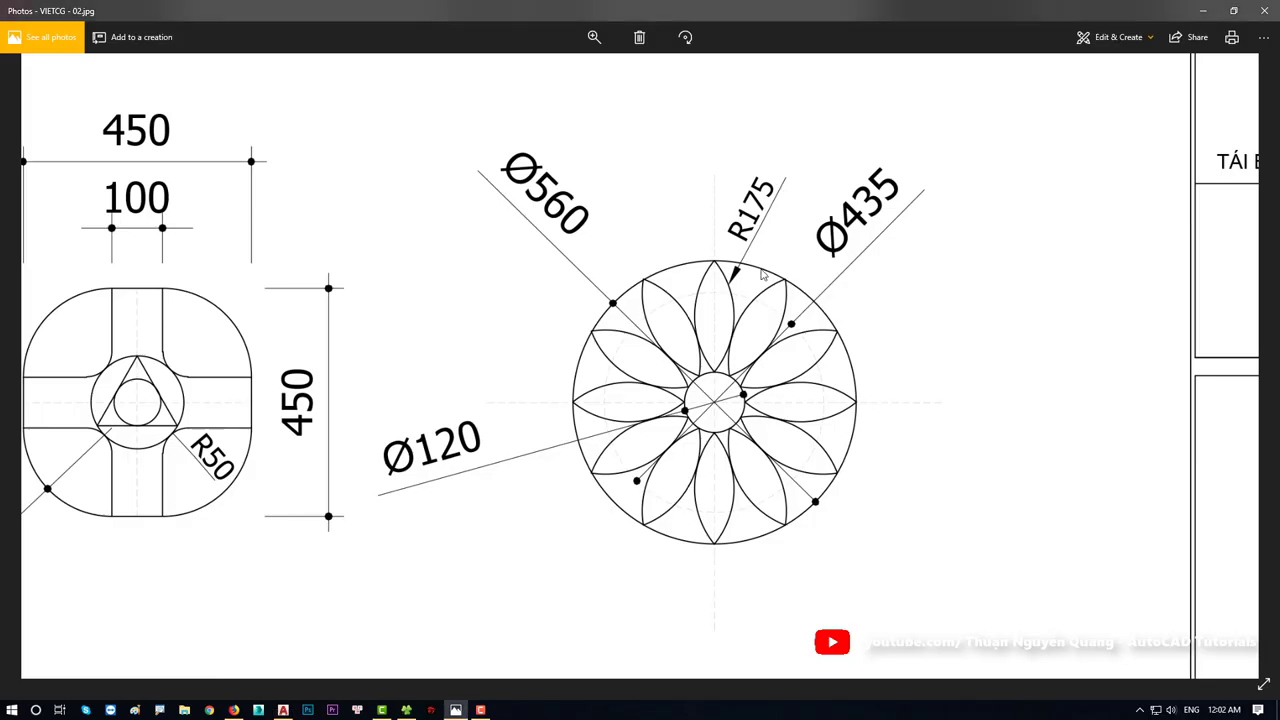
{"action": "key", "text": "alt+Tab"}
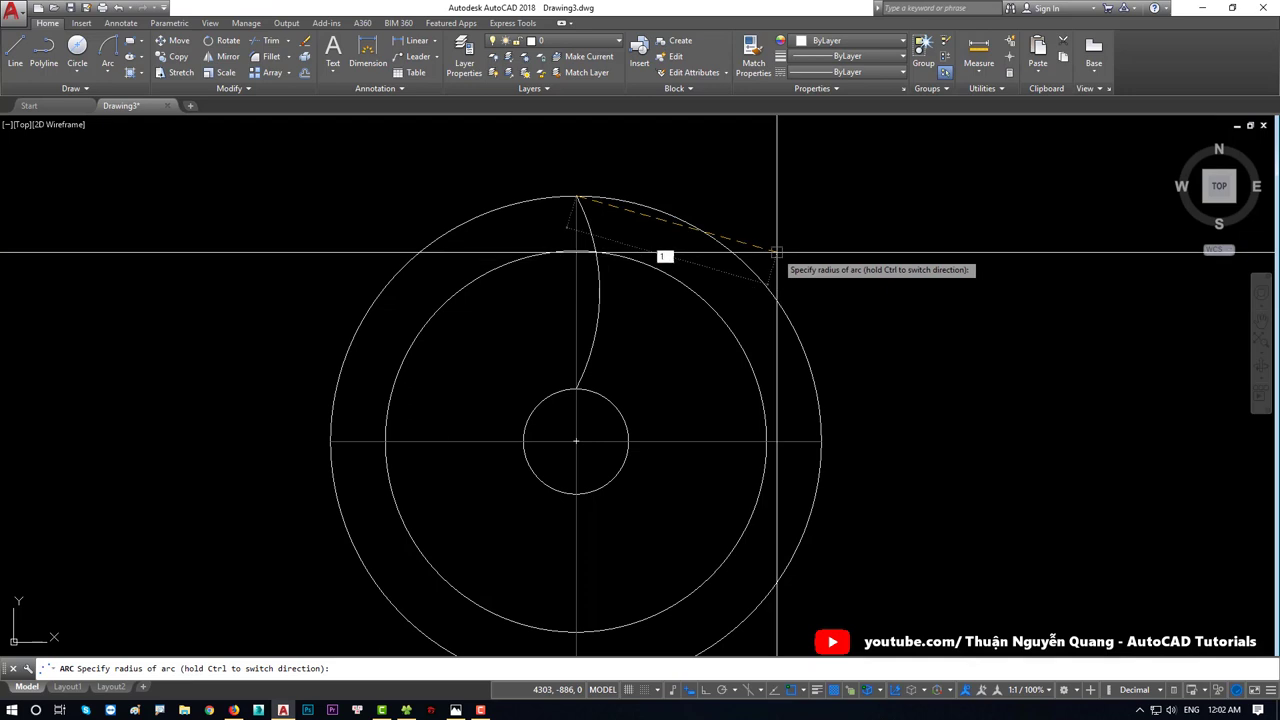
{"action": "key", "text": "Return"}
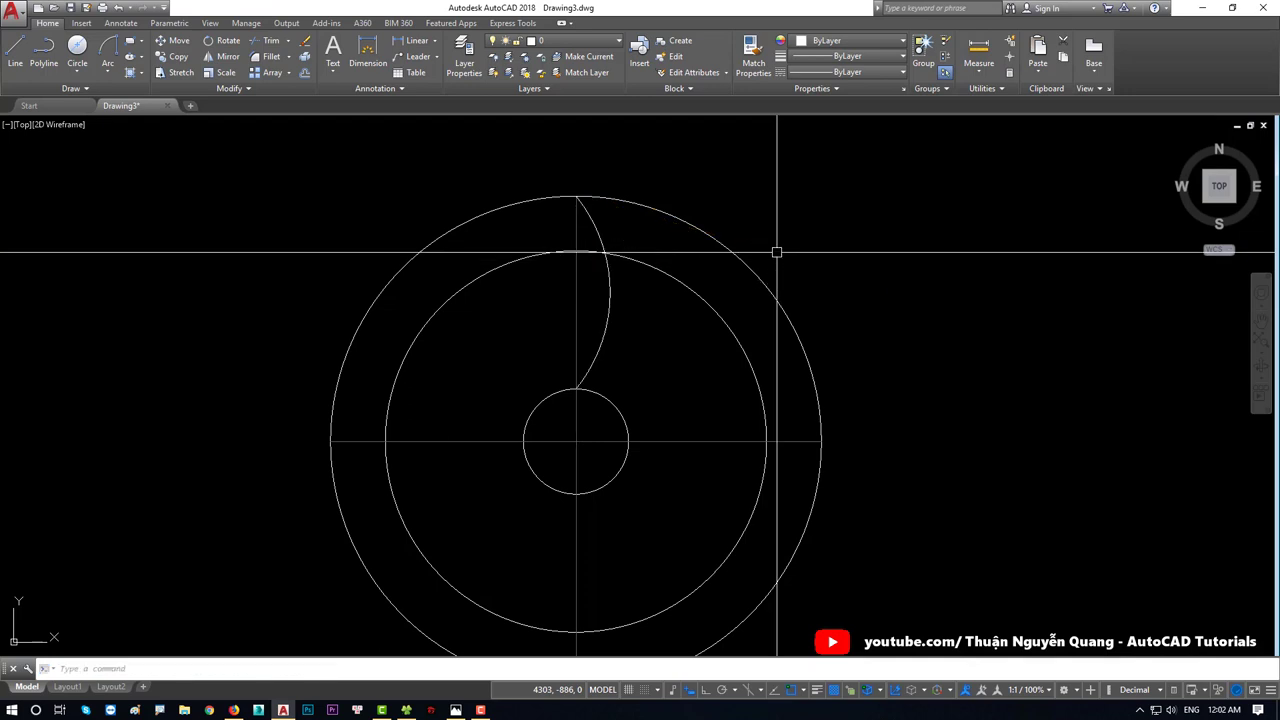
{"action": "left_click", "coordinate": [606, 292]}
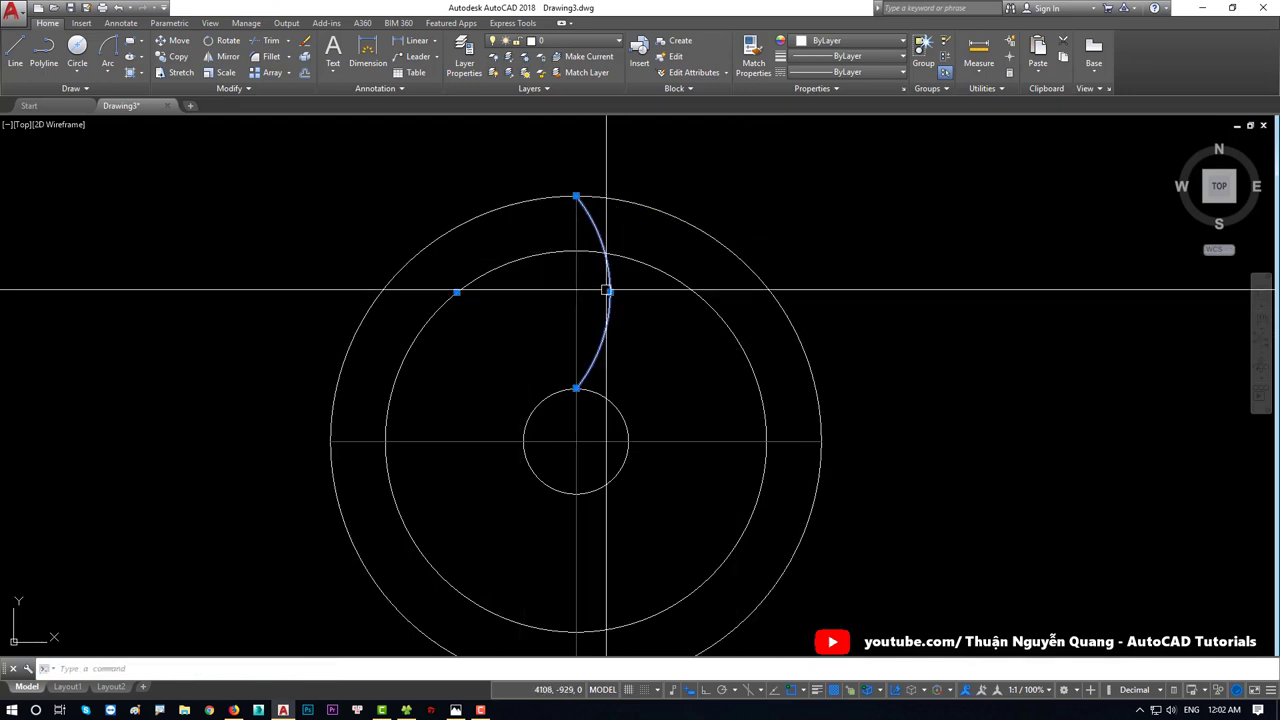
{"action": "key", "text": "alt+Tab"}
{"action": "key", "text": "alt+Tab"}
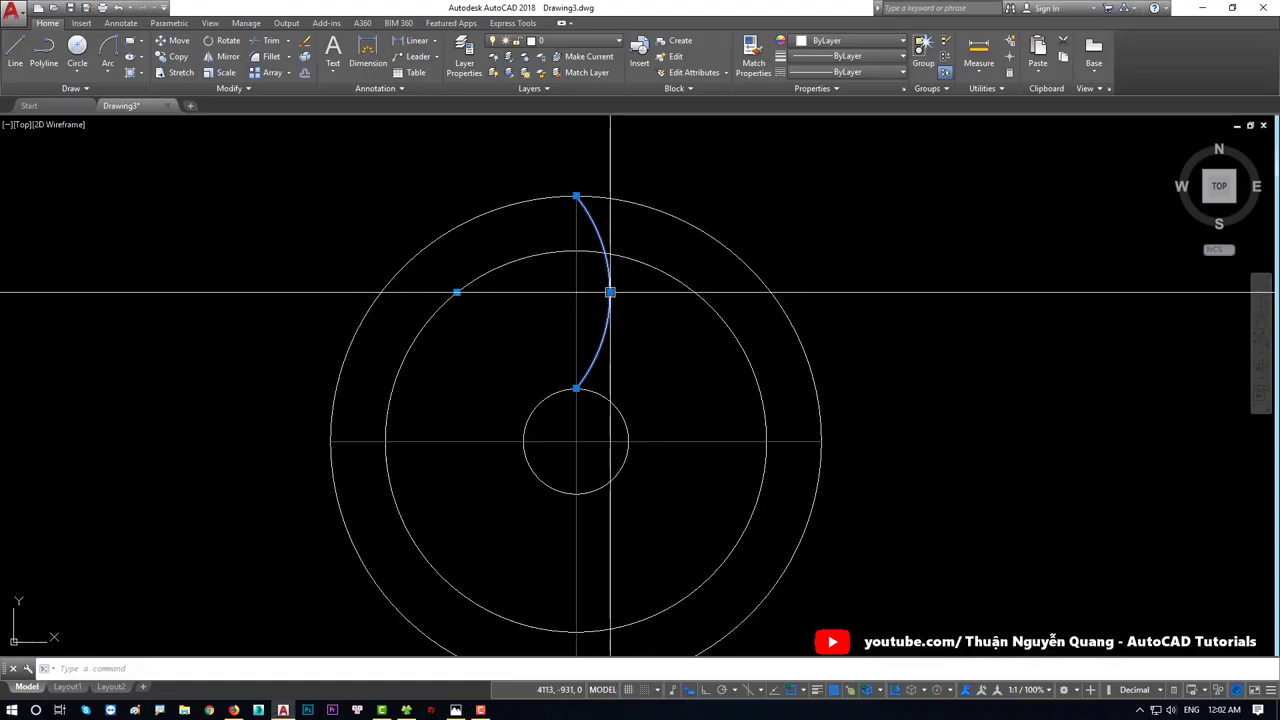
Step: Mirror the arc about the vertical centre line, keeping the original, to close the petal
{"action": "key", "text": "Return"}
{"action": "left_click", "coordinate": [578, 335]}
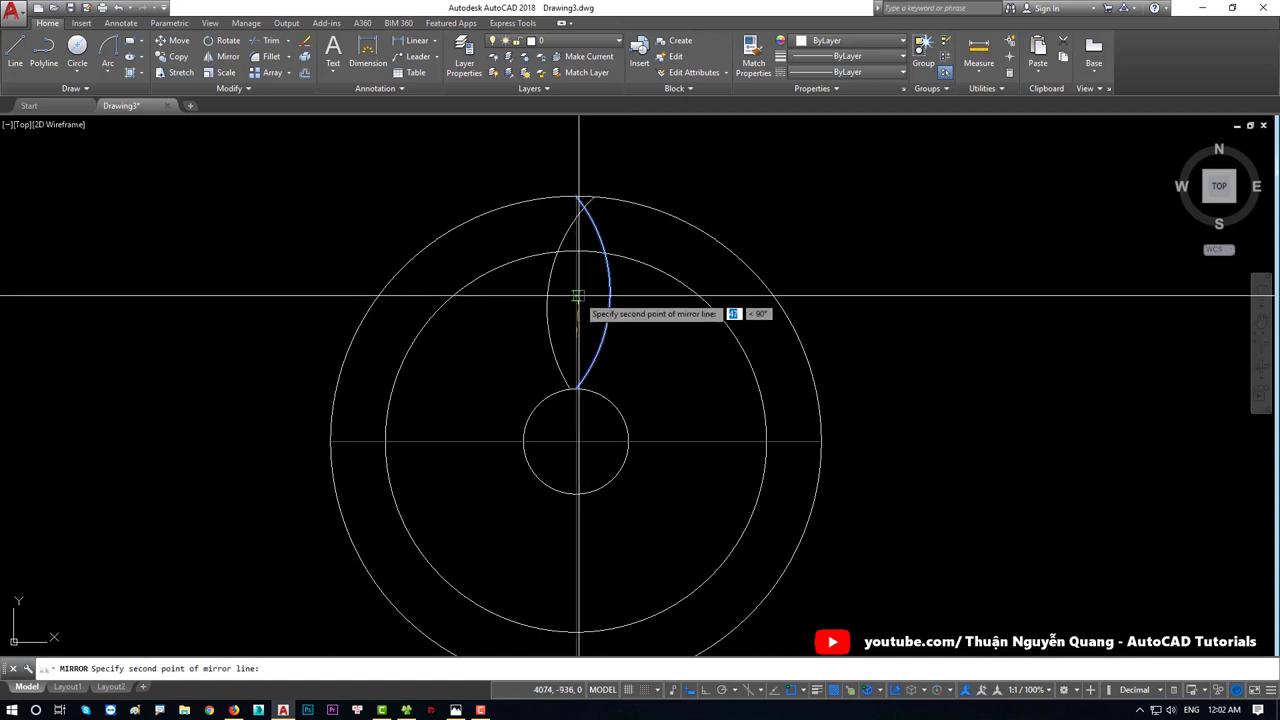
{"action": "left_click", "coordinate": [577, 290]}
{"action": "key", "text": "Return"}
{"action": "scroll", "coordinate": [740, 251], "scroll_direction": "down", "scroll_amount": 2}
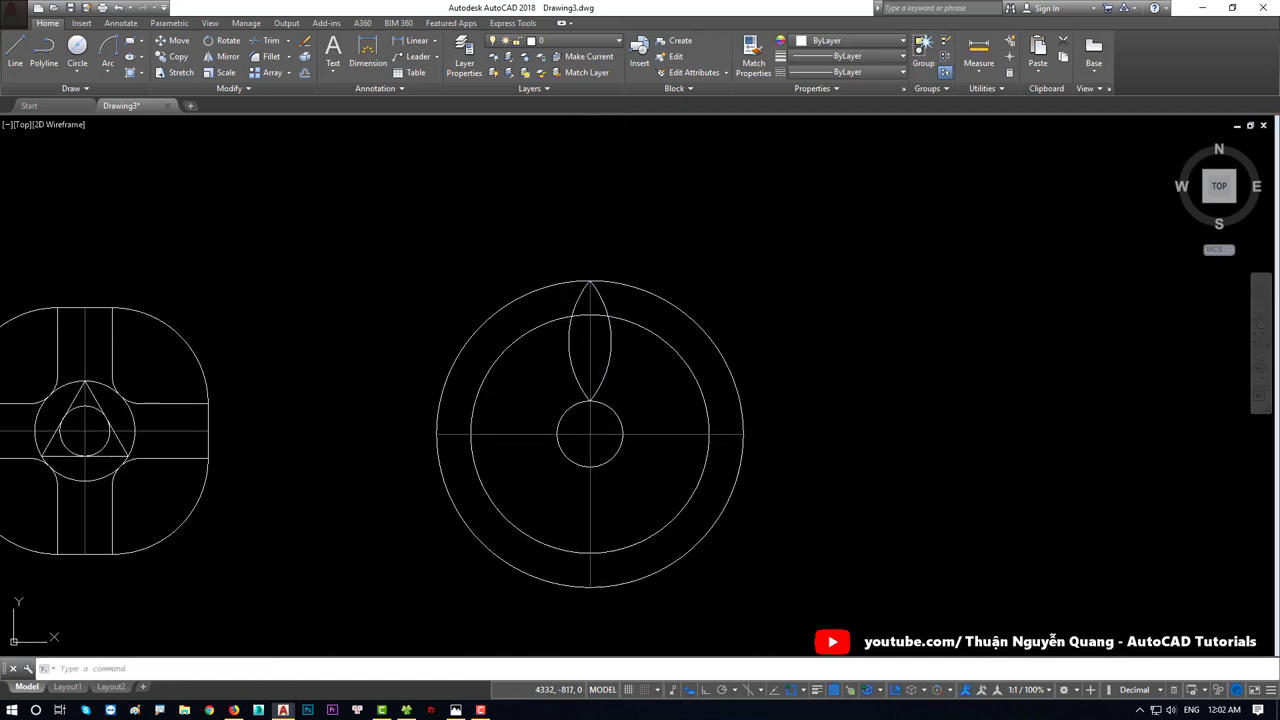
{"action": "key", "text": "alt+Tab"}
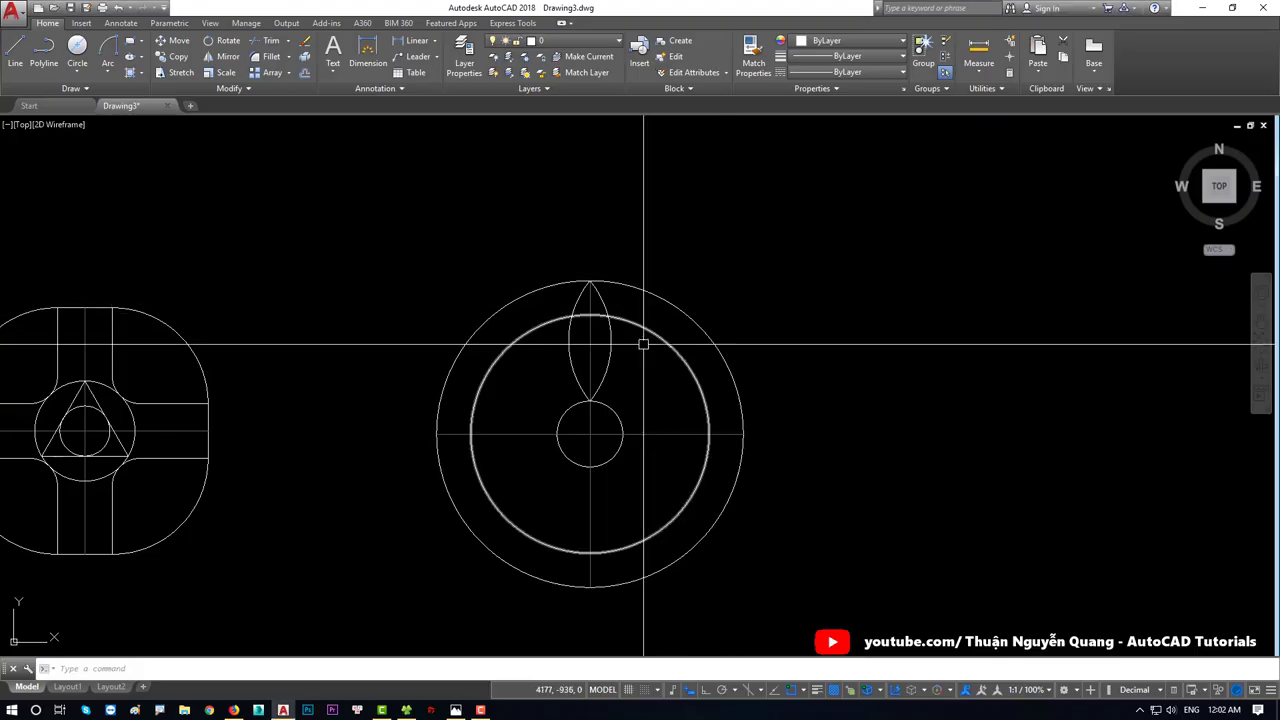
{"action": "key", "text": "alt+Tab"}
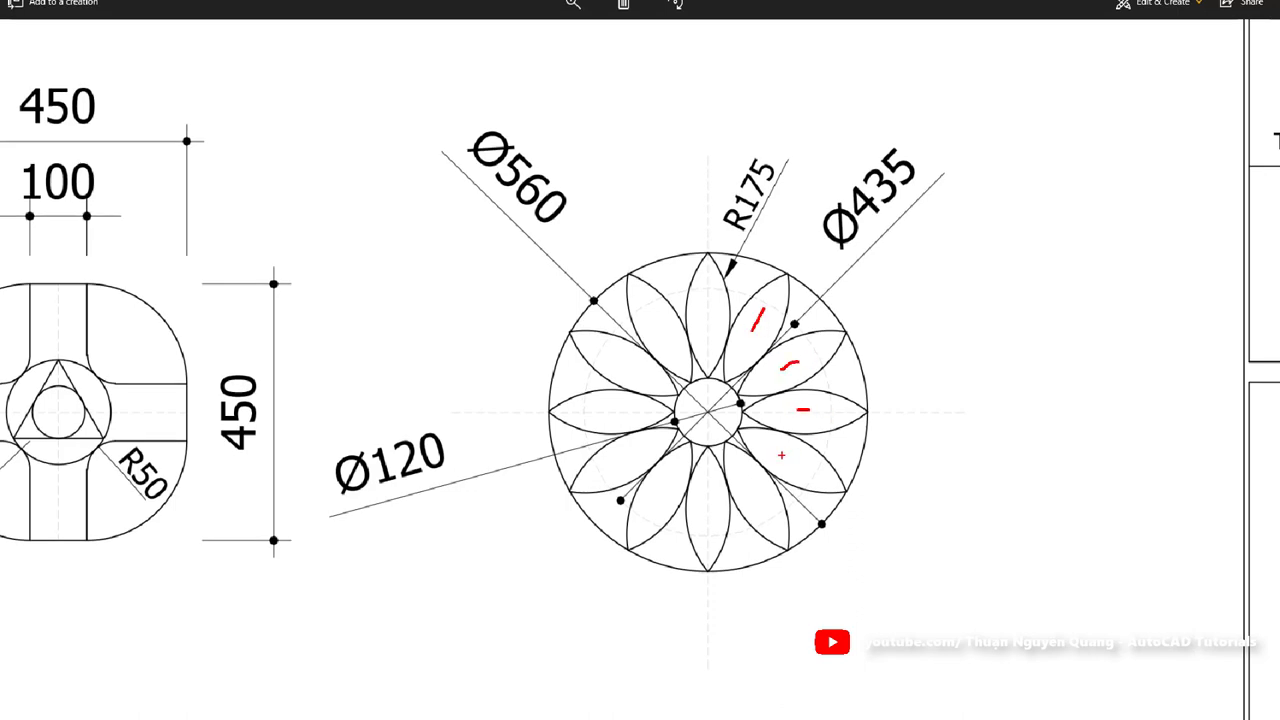
Step: Mark the reference petals in red, clear the marks, and select the lens petal's arcs
{"action": "left_click_drag", "start_coordinate": [736, 478], "coordinate": [743, 497]}
{"action": "mouse_move", "coordinate": [717, 496]}
{"action": "left_mouse_down"}
{"action": "mouse_move", "coordinate": [711, 515]}
{"action": "mouse_move", "coordinate": [660, 492]}
{"action": "left_mouse_up"}
{"action": "left_click_drag", "start_coordinate": [600, 411], "coordinate": [623, 417]}
{"action": "left_click_drag", "start_coordinate": [712, 323], "coordinate": [712, 293]}
{"action": "key", "text": "Escape"}
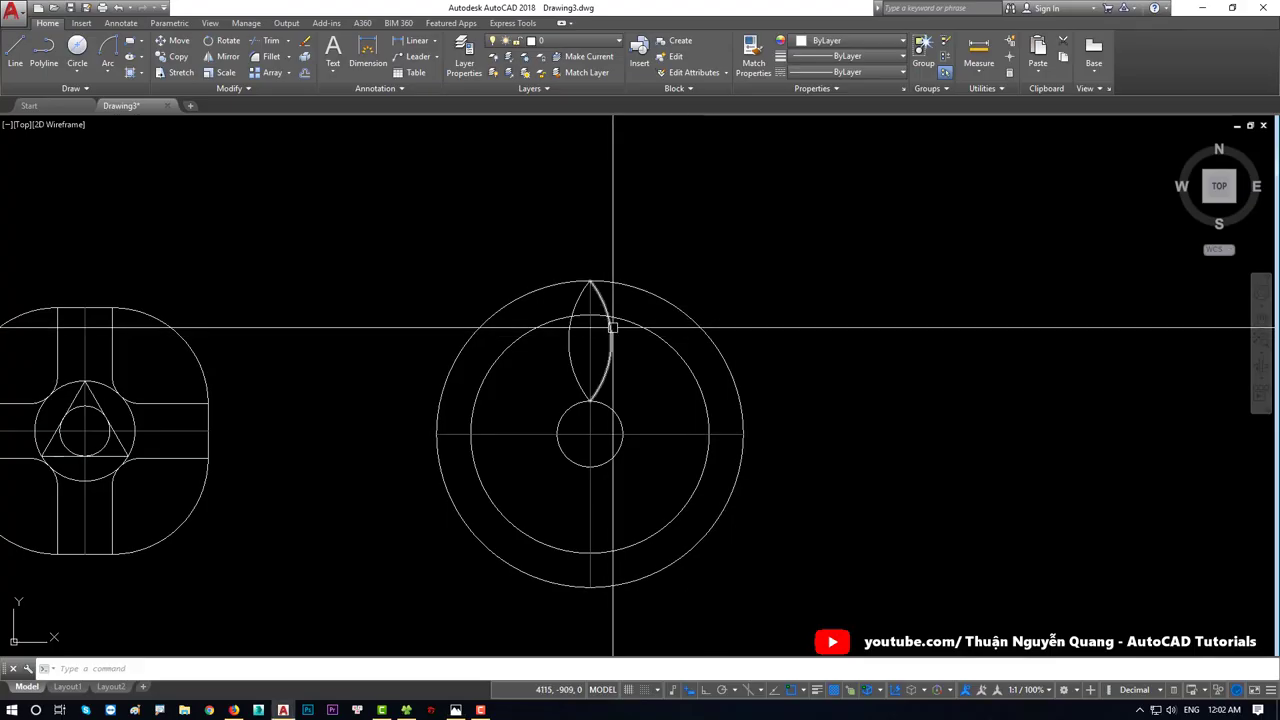
{"action": "scroll", "coordinate": [609, 320], "scroll_direction": "up", "scroll_amount": 3}
{"action": "left_click", "coordinate": [614, 352]}
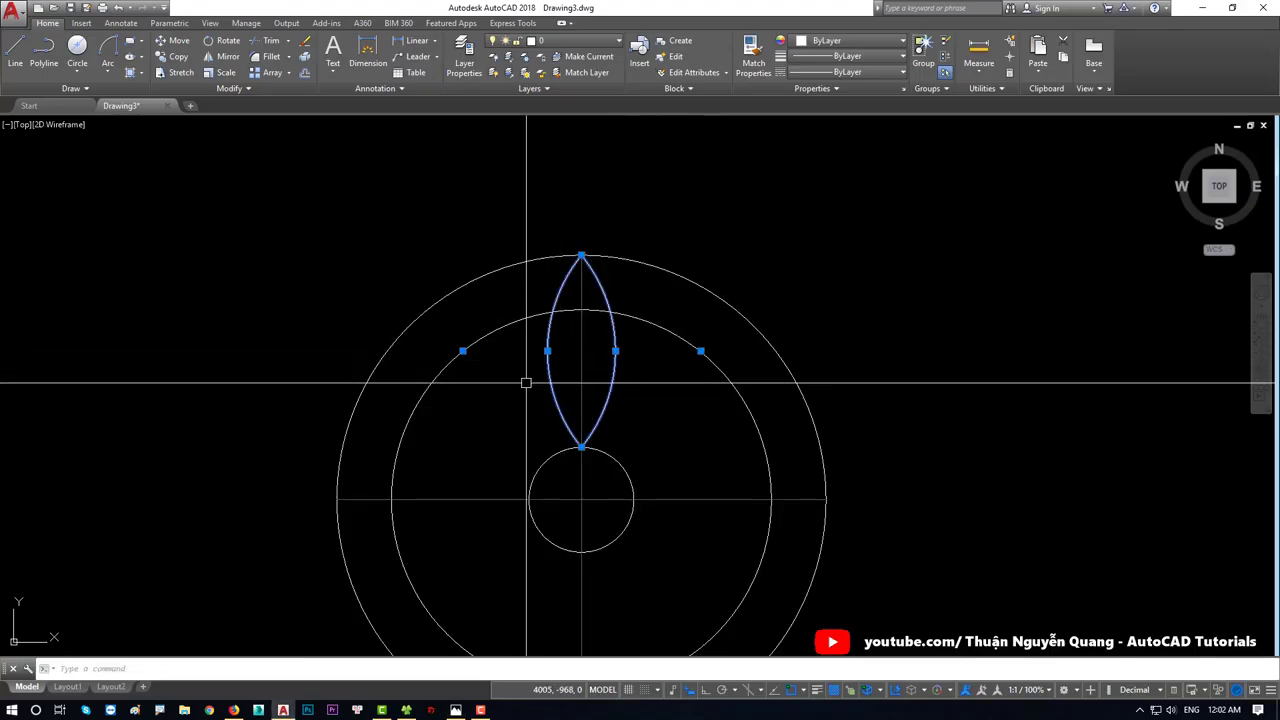
Step: Polar-array the two petal arcs 12 times over 360° around the circles' centre with AR
{"action": "middle_click_drag", "start_coordinate": [526, 382], "coordinate": [534, 304]}
{"action": "type", "text": "a"}
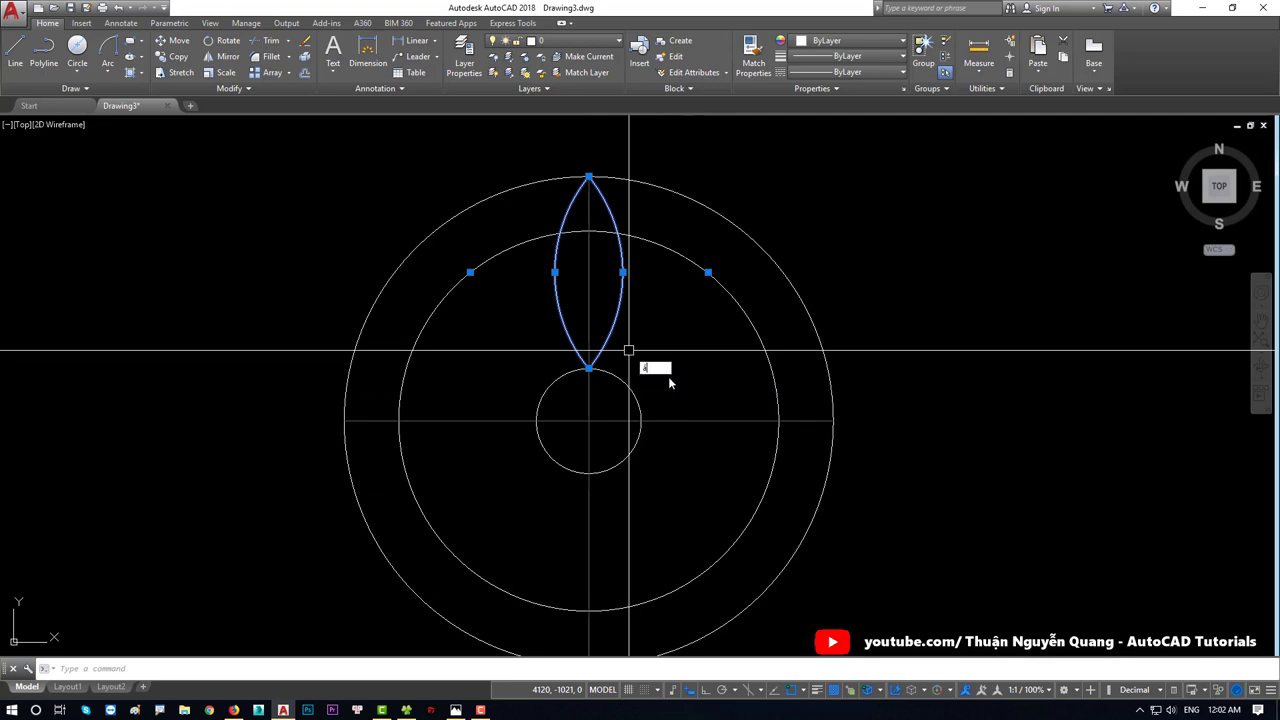
{"action": "type", "text": "r"}
{"action": "left_click", "coordinate": [684, 394]}
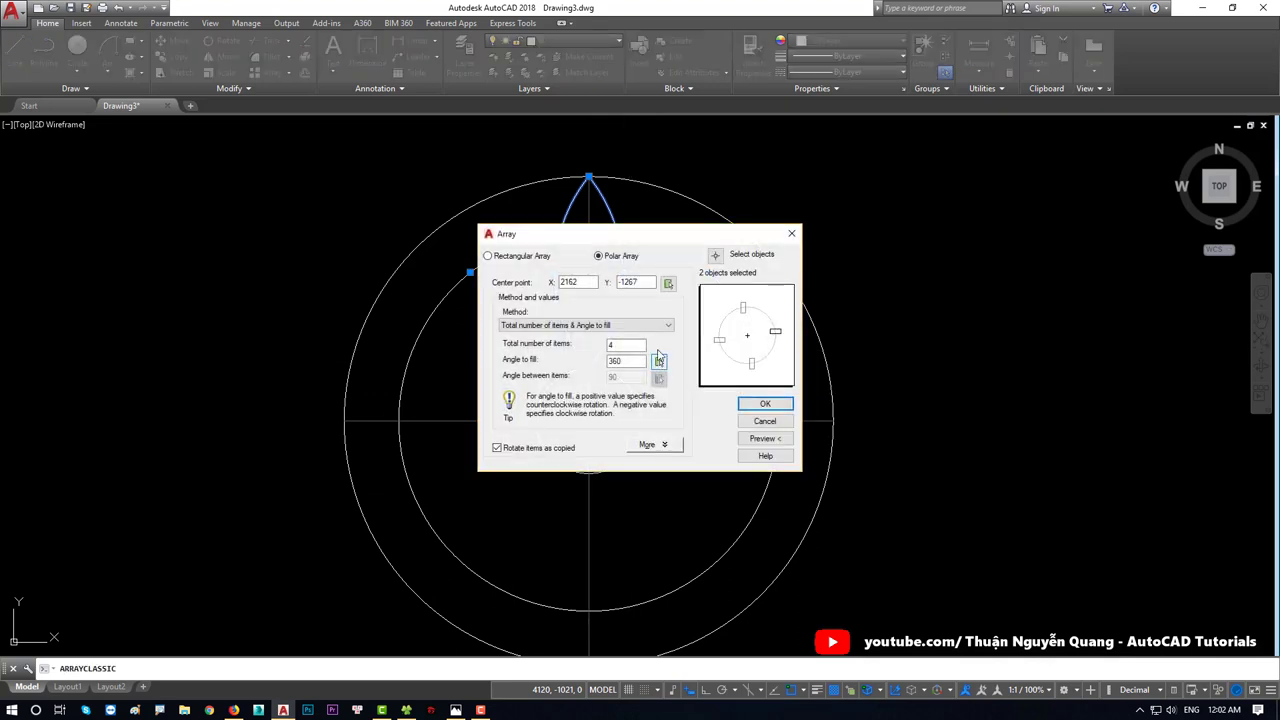
{"action": "left_click", "coordinate": [666, 283]}
{"action": "left_click", "coordinate": [589, 421]}
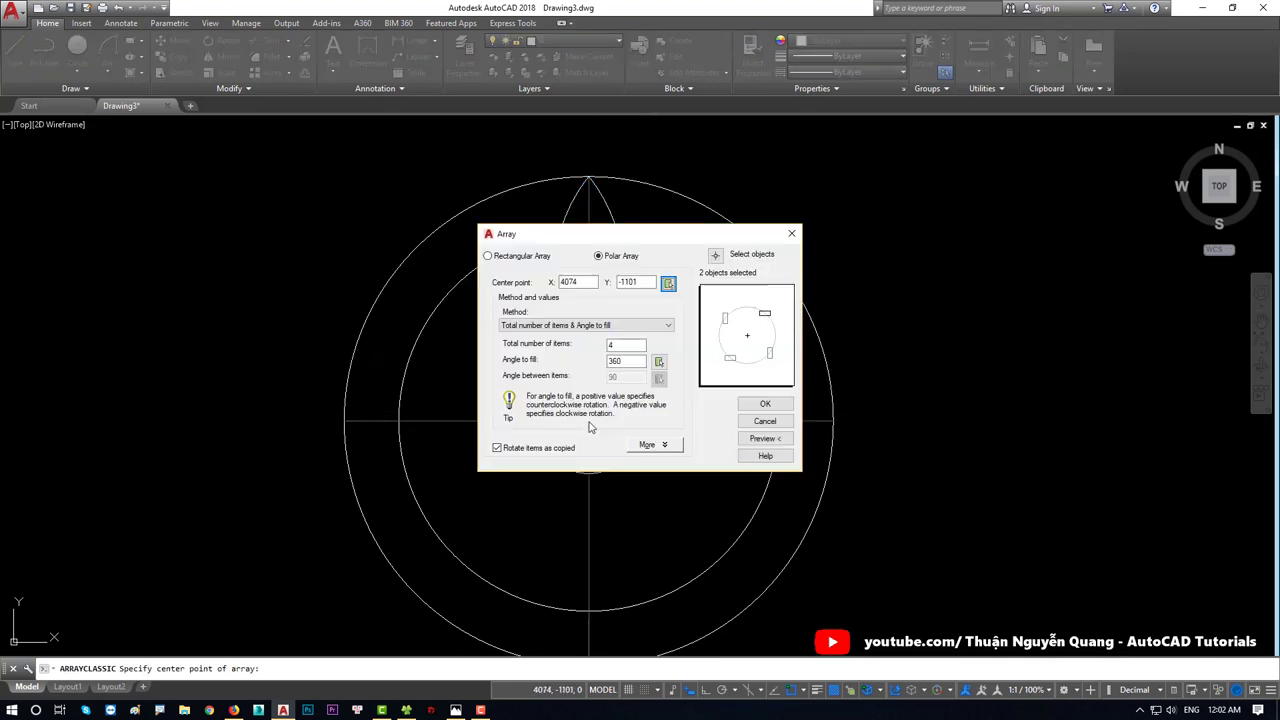
{"action": "type", "text": "12"}
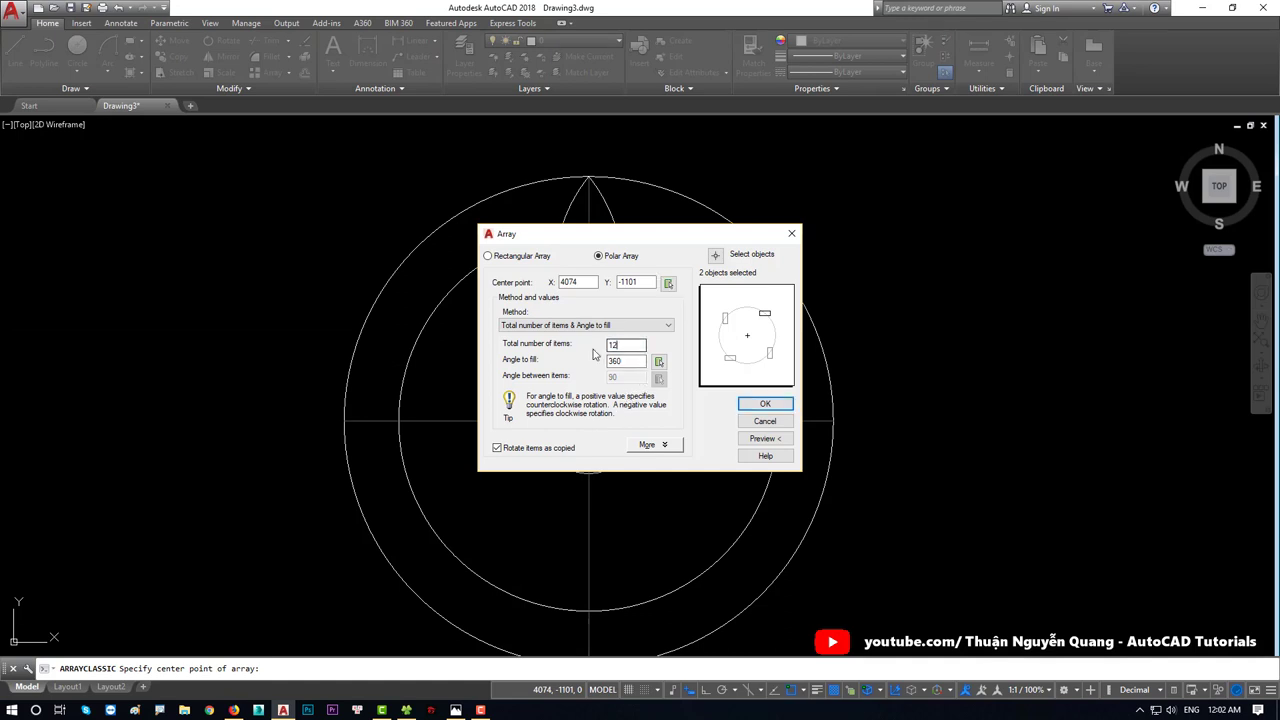
{"action": "left_click", "coordinate": [715, 254]}
{"action": "left_click", "coordinate": [622, 289]}
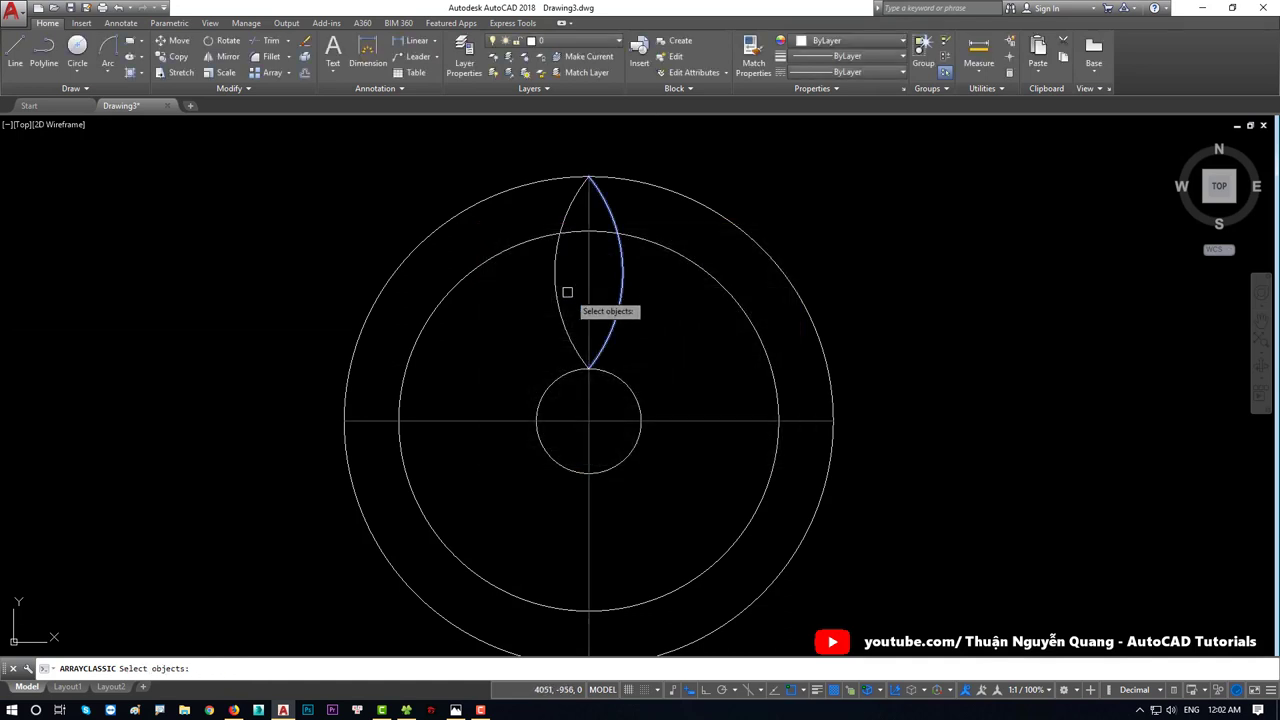
{"action": "left_click", "coordinate": [560, 289]}
{"action": "key", "text": "Return"}
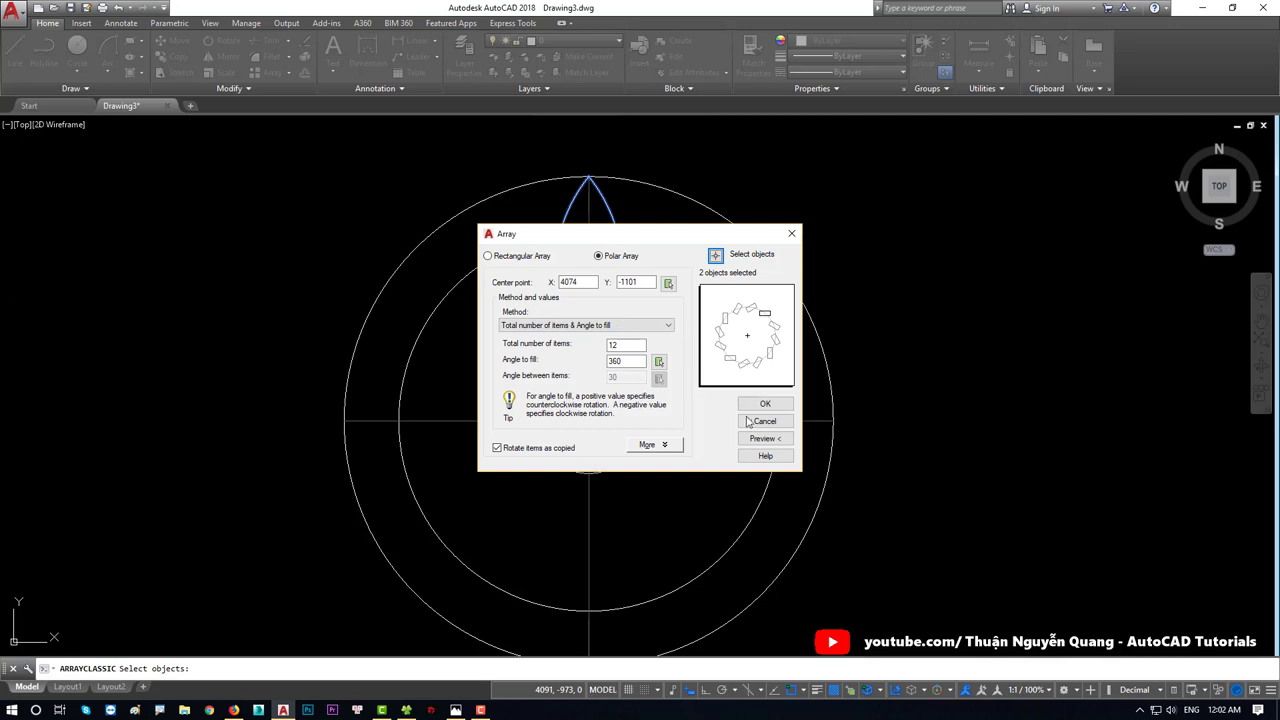
{"action": "left_click", "coordinate": [765, 404]}
Step: Check the middle circle's colour options without changing them, then return to the reference sheet in Photos
{"action": "scroll", "coordinate": [586, 334], "scroll_direction": "down", "scroll_amount": 5}
{"action": "scroll", "coordinate": [623, 317], "scroll_direction": "up", "scroll_amount": 3}
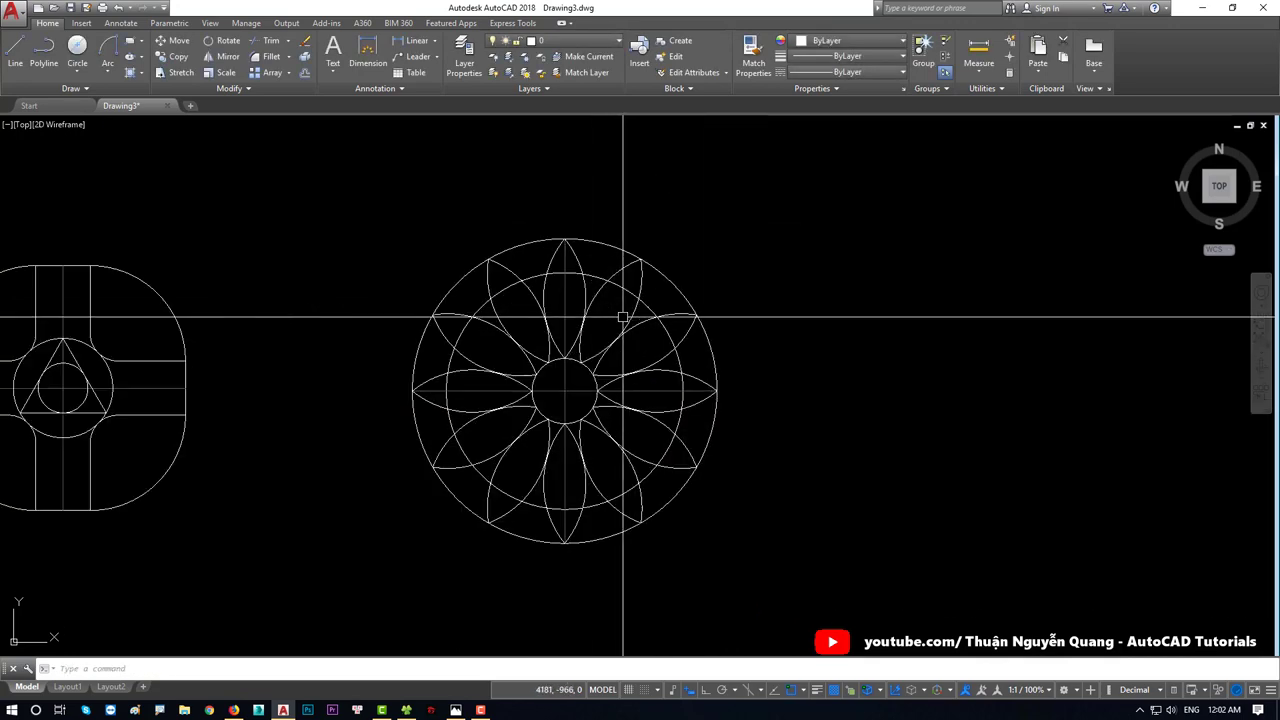
{"action": "left_click", "coordinate": [643, 301]}
{"action": "left_click", "coordinate": [850, 41]}
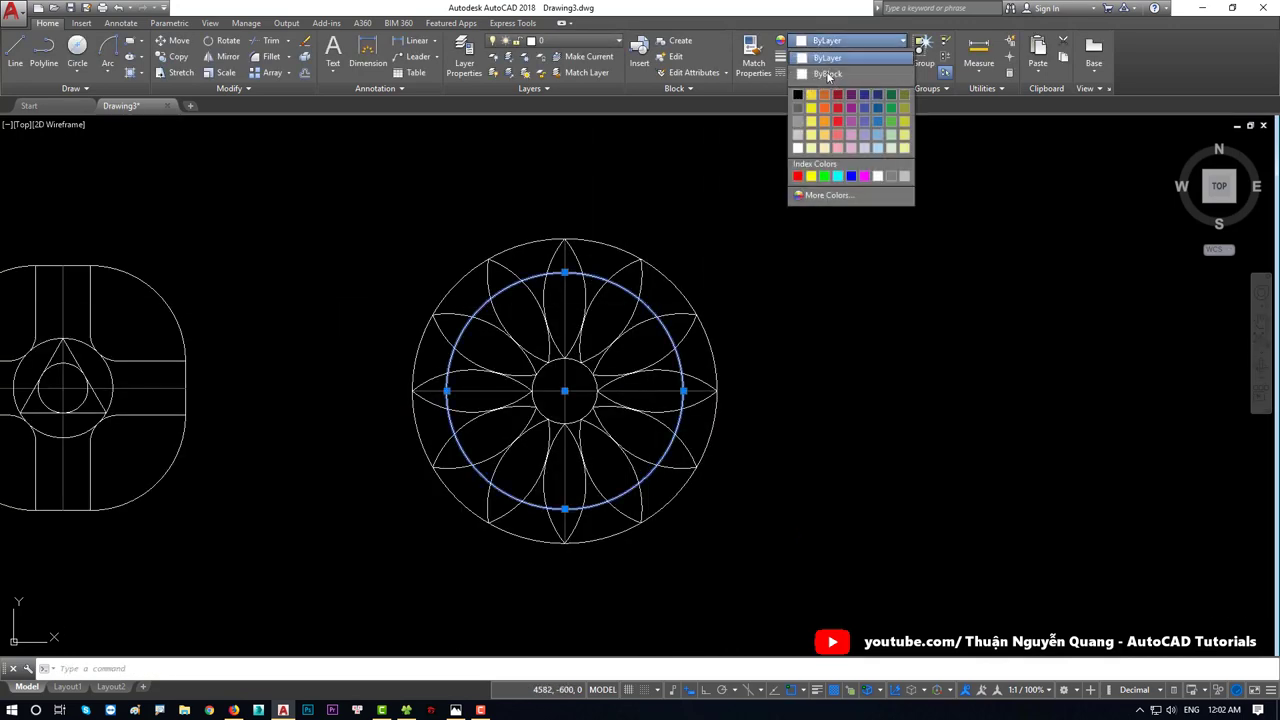
{"action": "key", "text": "Escape"}
{"action": "scroll", "coordinate": [740, 405], "scroll_direction": "down", "scroll_amount": 3}
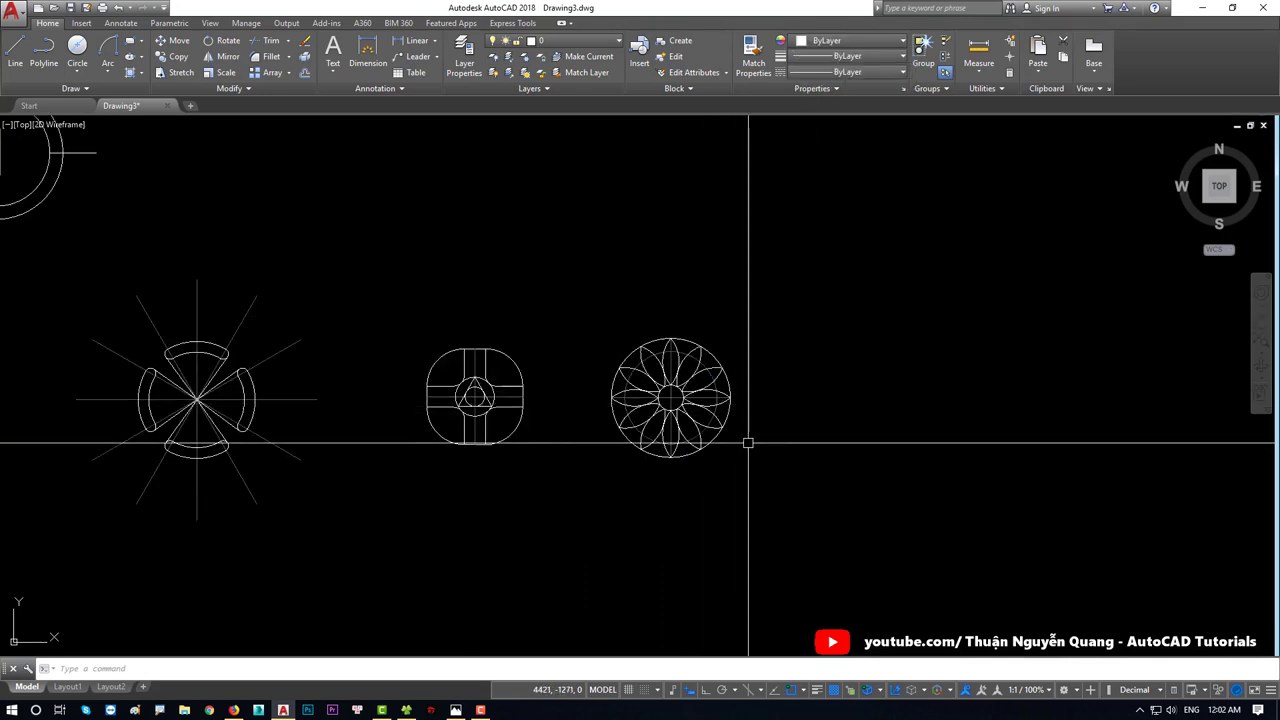
{"action": "scroll", "coordinate": [748, 441], "scroll_direction": "down", "scroll_amount": 2}
{"action": "key", "text": "alt+Tab"}
{"action": "scroll", "coordinate": [736, 412], "scroll_direction": "down", "scroll_amount": 2}
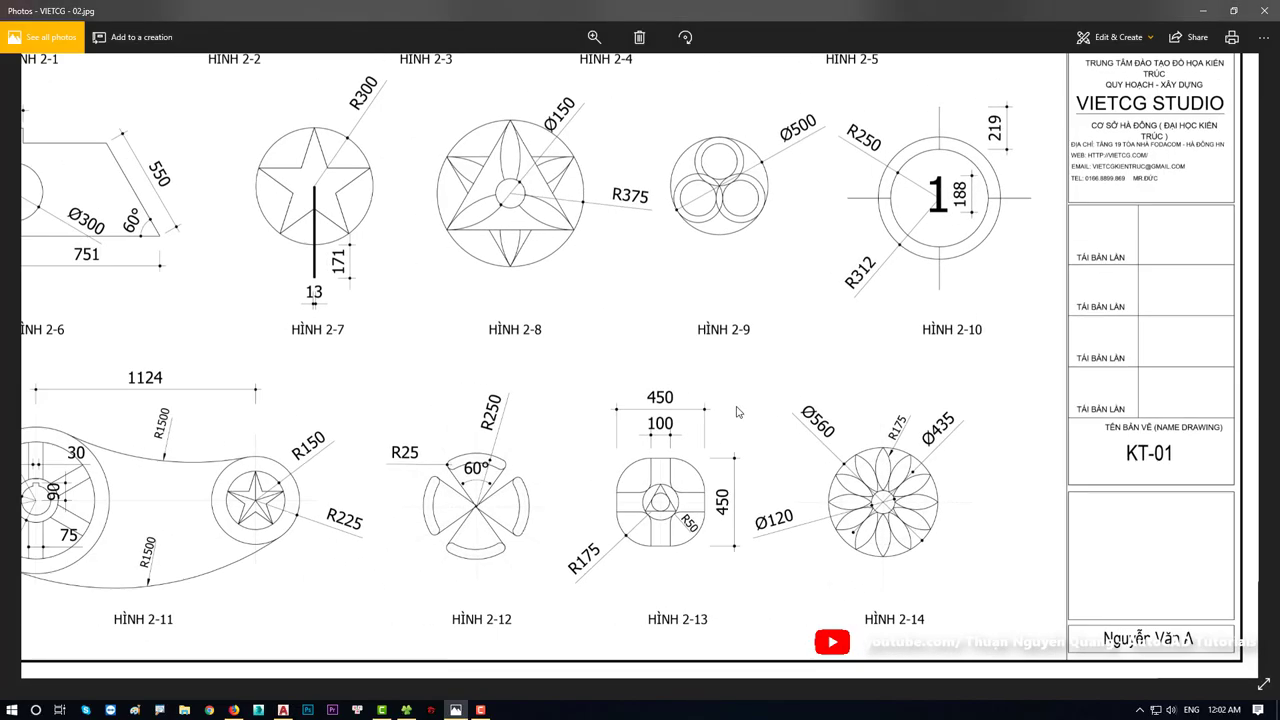
Step: Zoom out on VIETCG - 02.jpg, preview VIETCG - 03.jpg, then go back to the P2 sheet
{"action": "scroll", "coordinate": [737, 412], "scroll_direction": "down", "scroll_amount": 1}
{"action": "scroll", "coordinate": [737, 412], "scroll_direction": "down", "scroll_amount": 1}
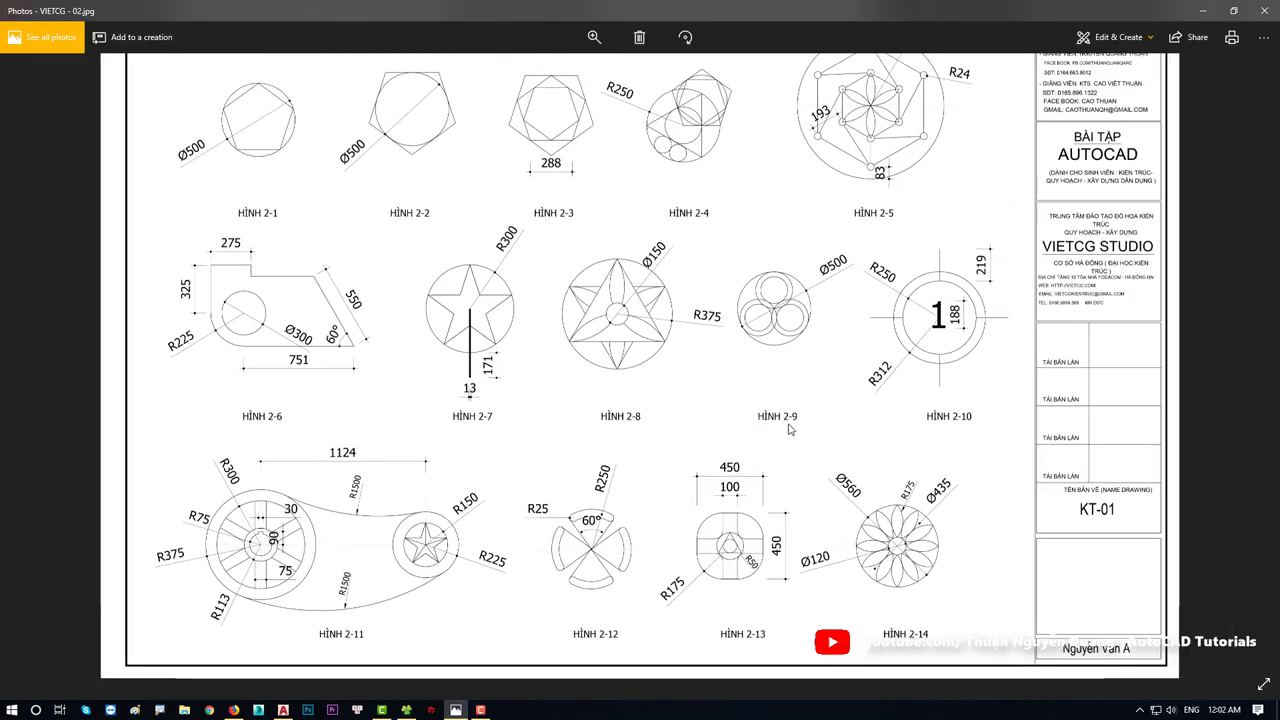
{"action": "scroll", "coordinate": [851, 590], "scroll_direction": "down", "scroll_amount": 1}
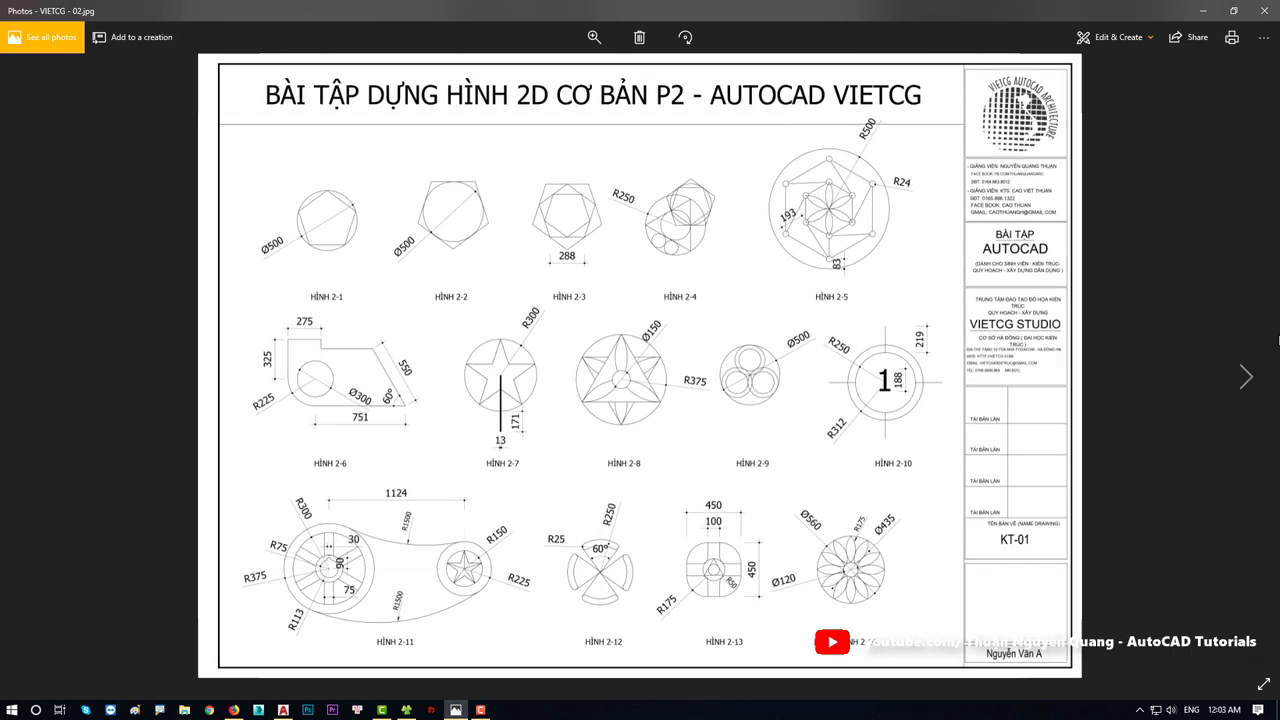
{"action": "left_click", "coordinate": [1247, 376]}
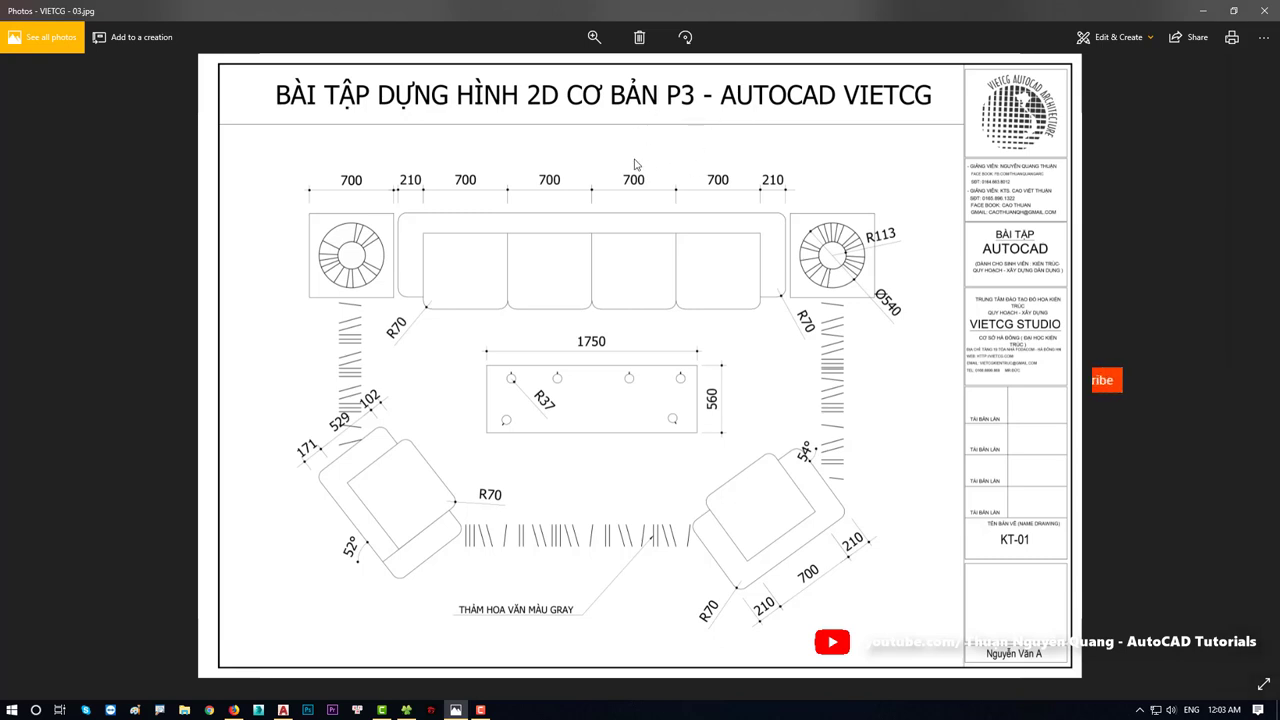
{"action": "left_click", "coordinate": [33, 370]}
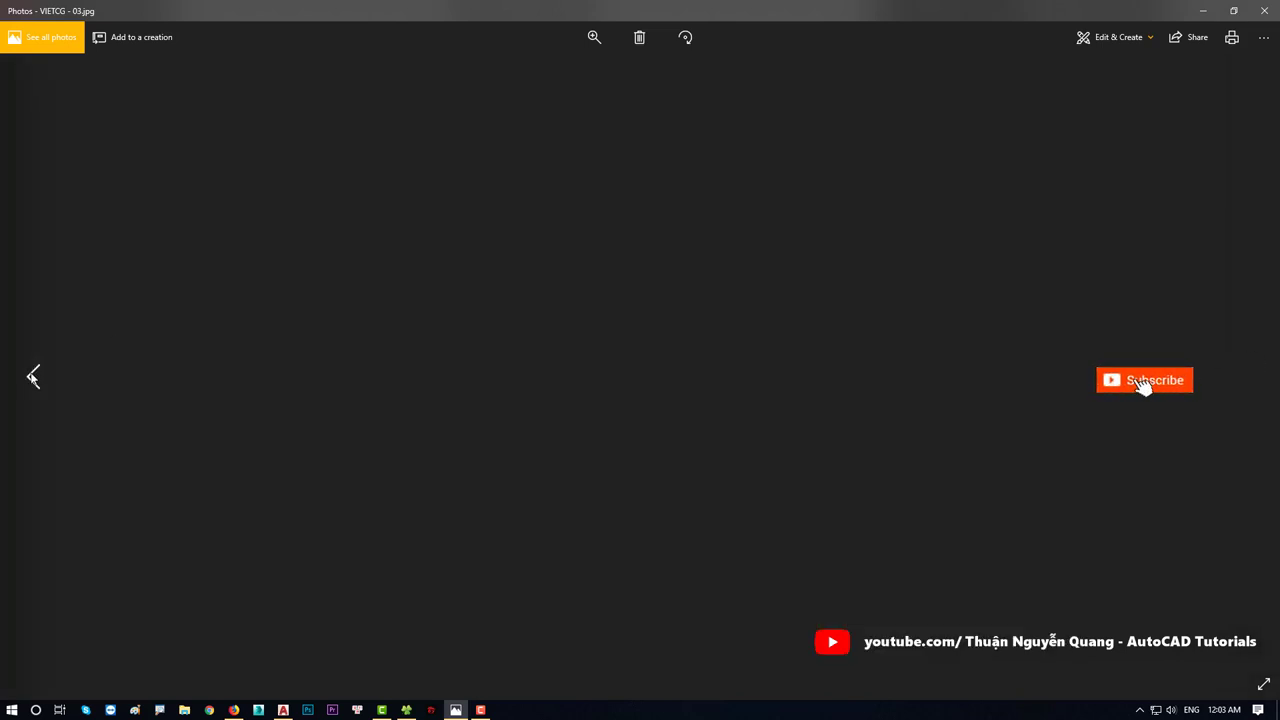